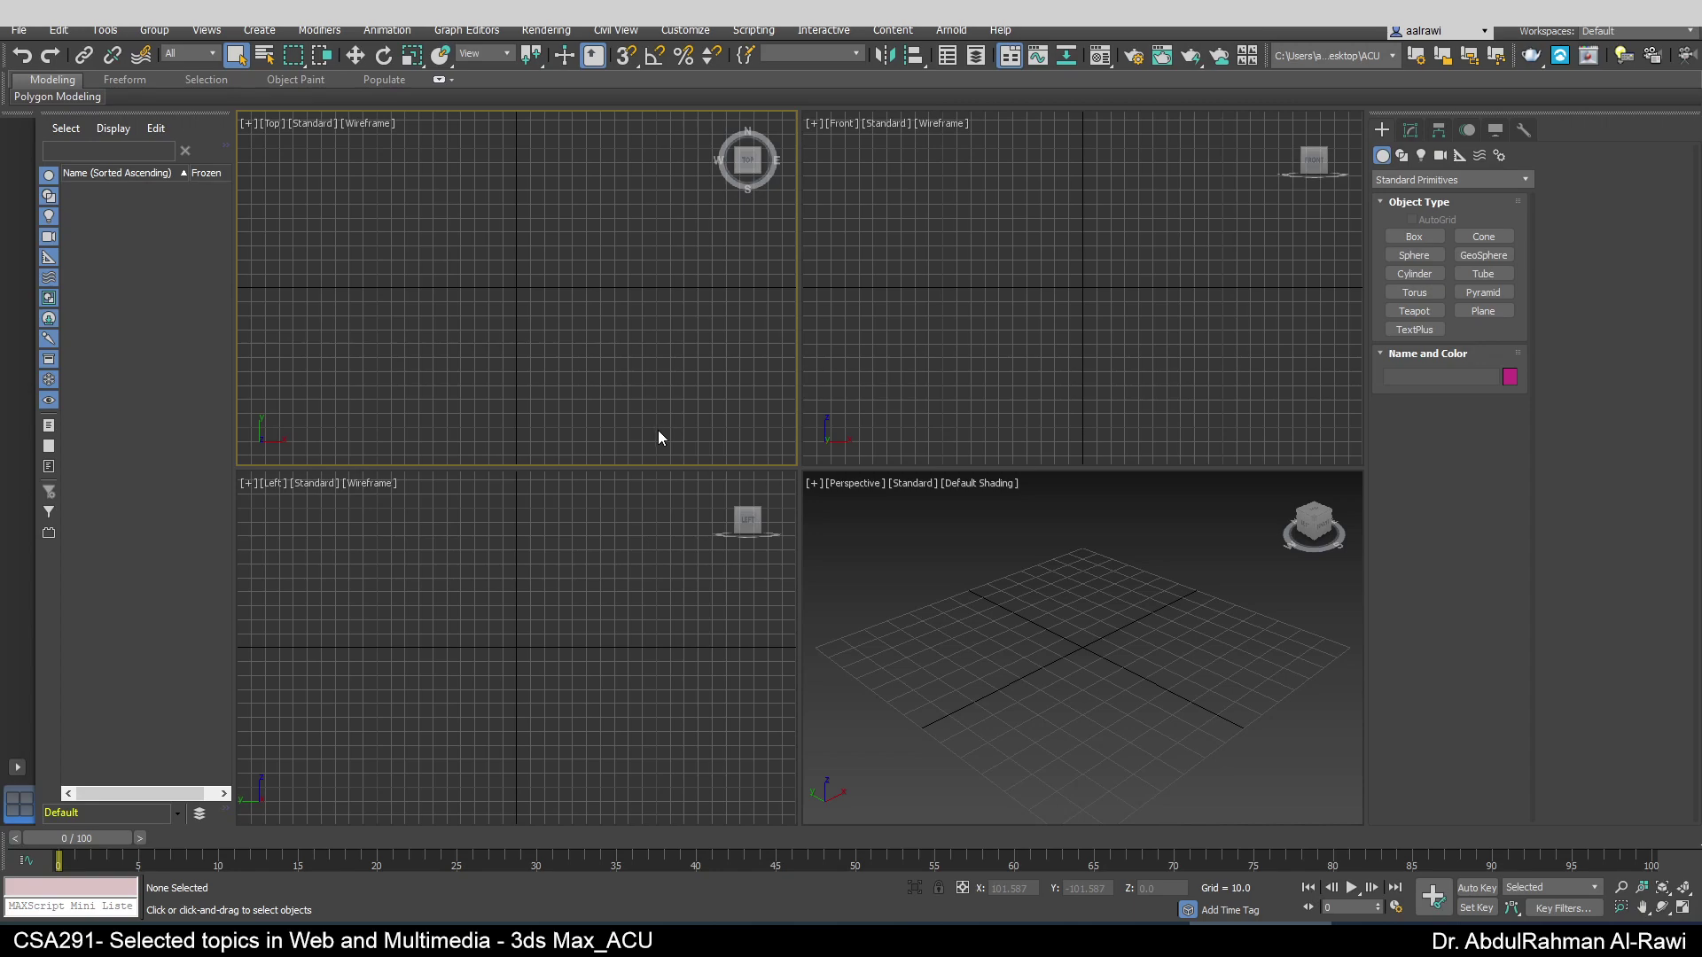
- Switch to the exam objectives PDF, fit it to the page width and review it up to the Scene Management heading
left_click(973, 939)
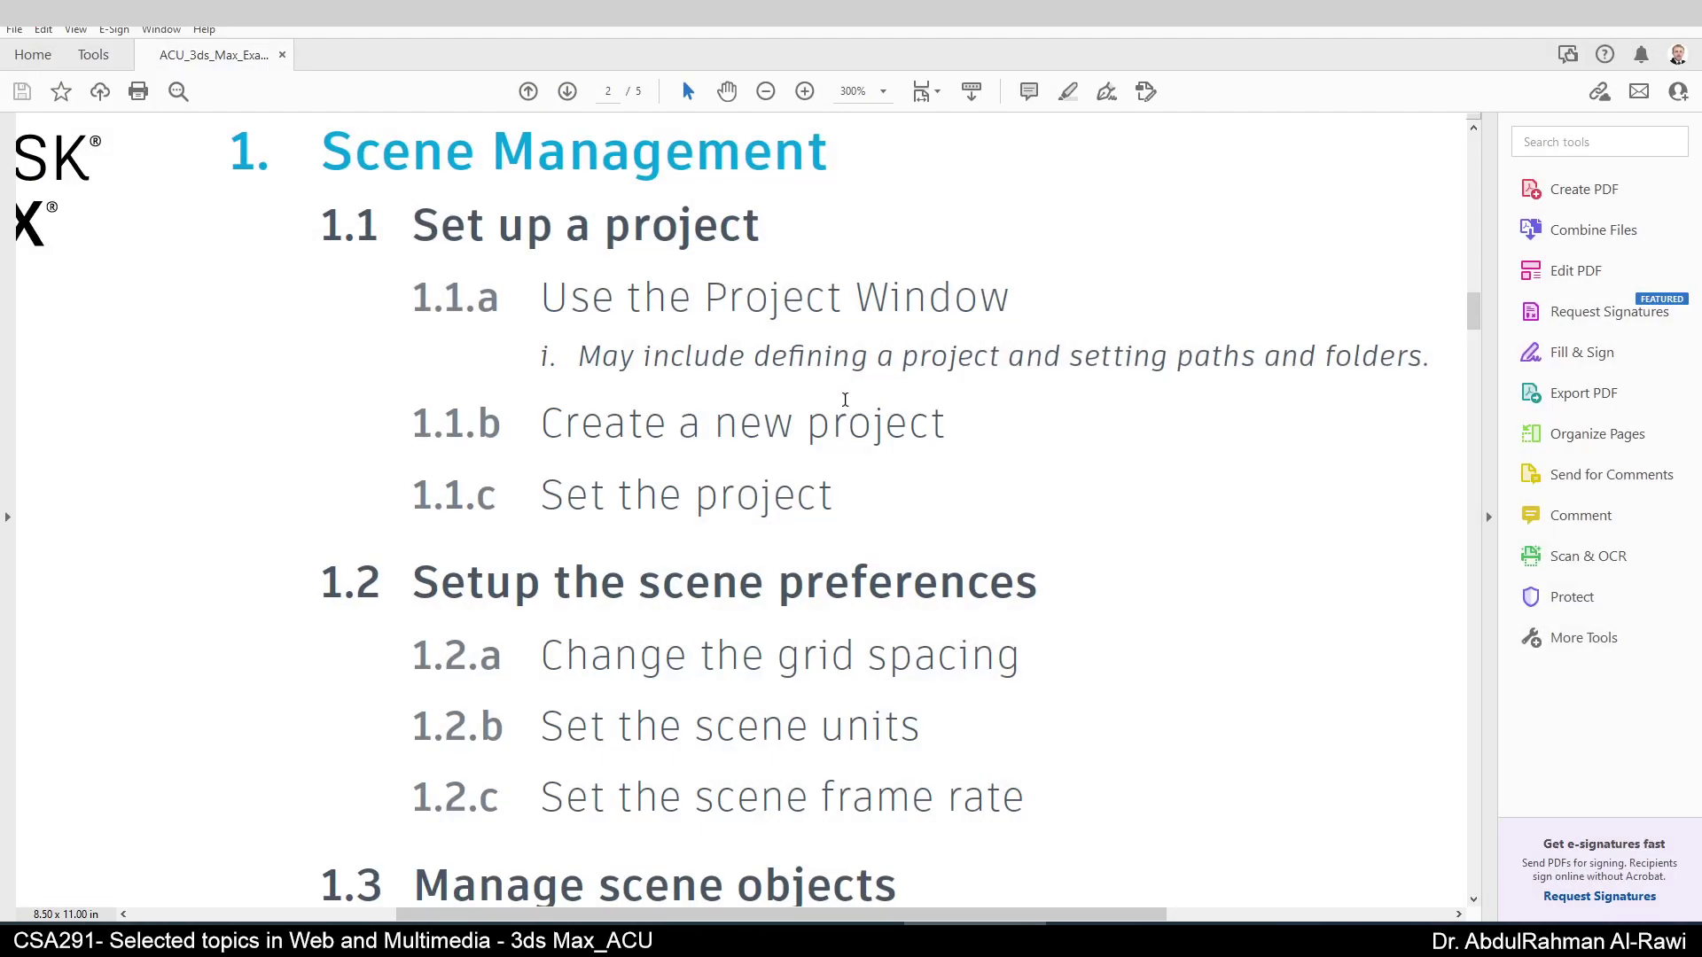
scroll(845, 400, "up", 4)
left_click(927, 92)
left_click(946, 123)
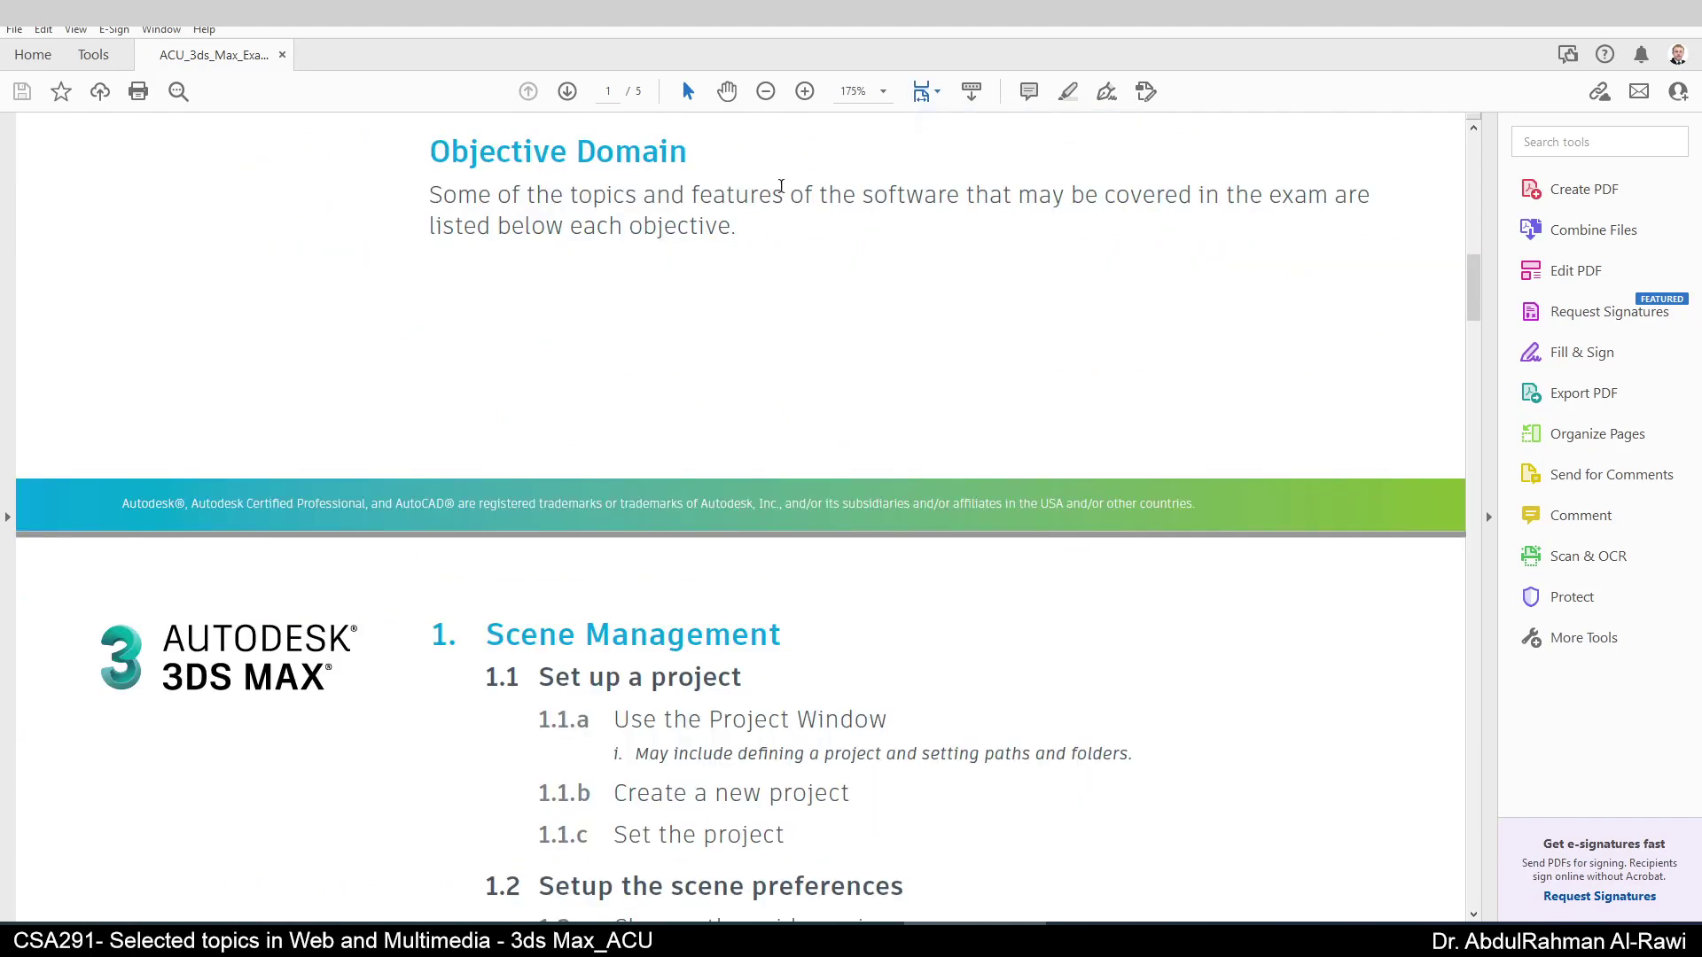
scroll(505, 730, "up", 10)
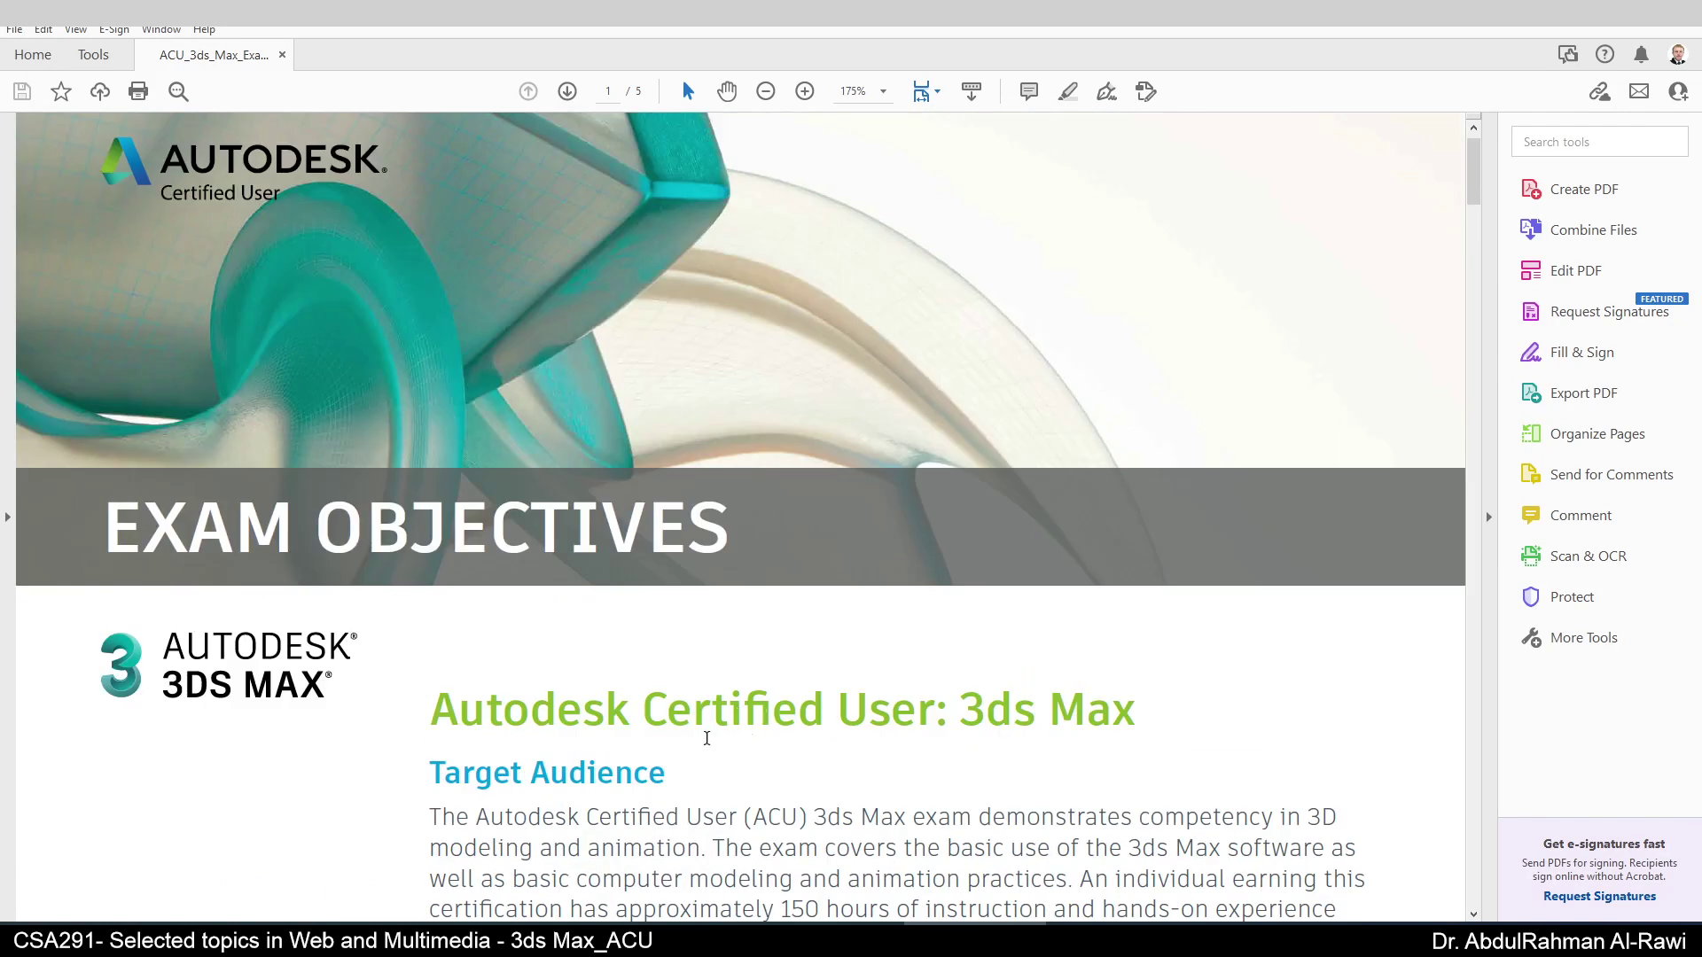
scroll(678, 612, "down", 15)
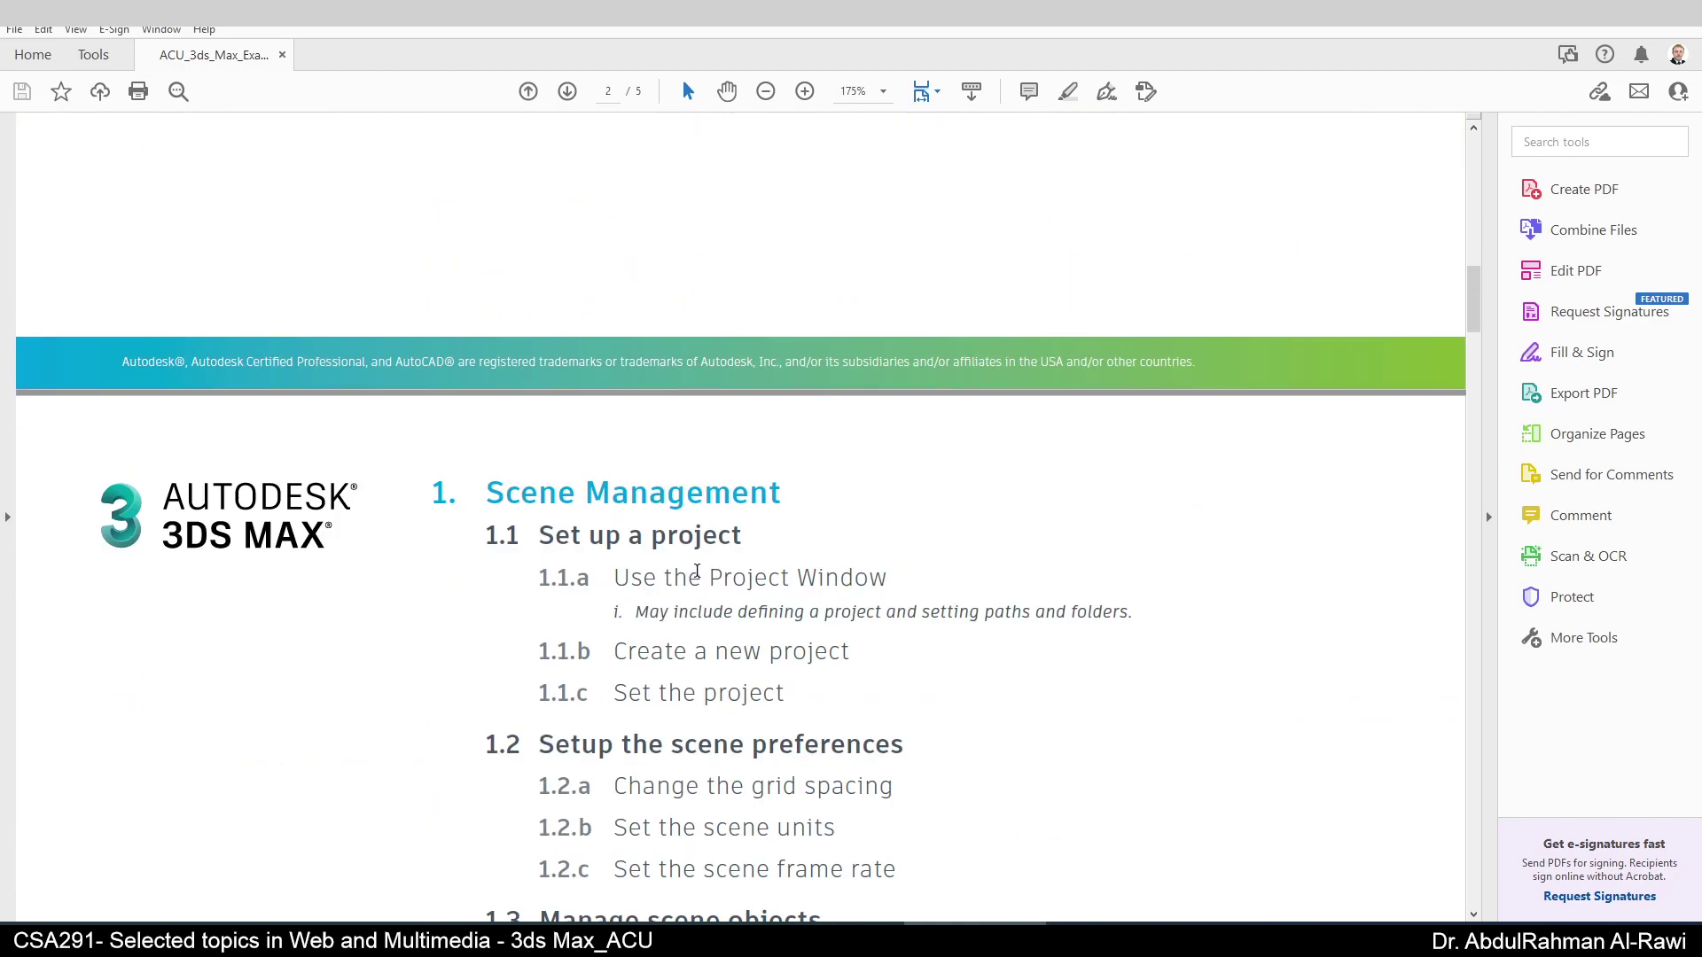
scroll(697, 571, "down", 3)
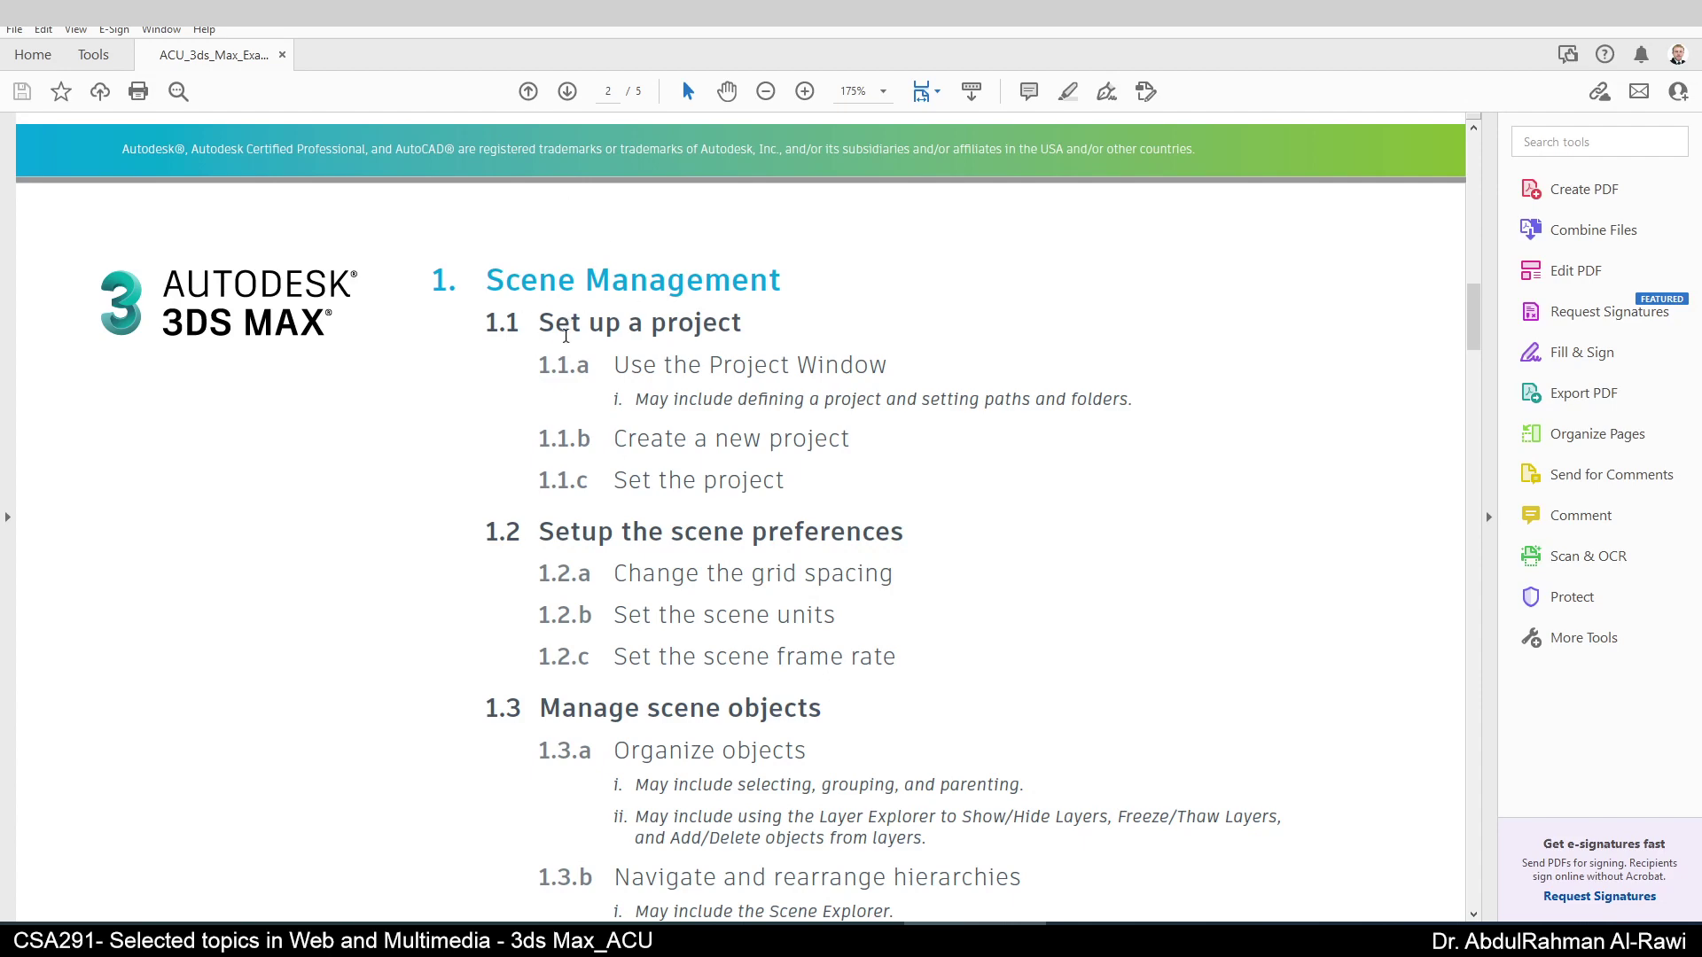
left_click_drag(486, 281, 807, 271)
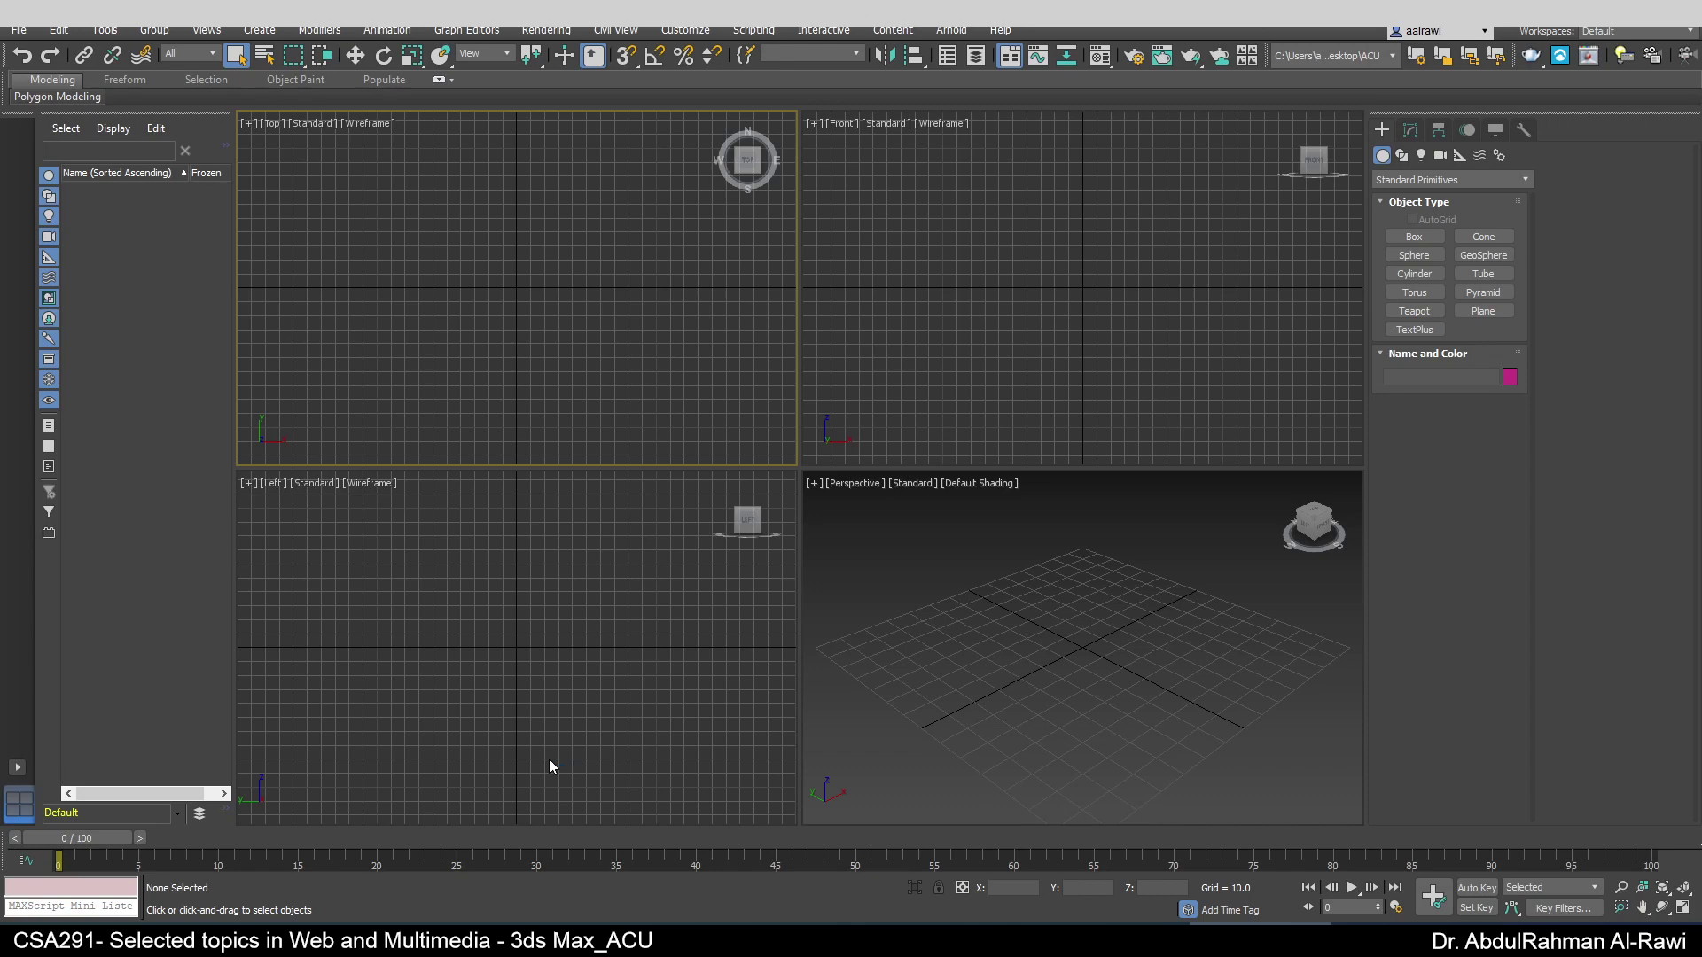
- Switch to 3ds Max and activate the Front, Perspective, Left and Top viewports in turn
left_click(1010, 324)
left_click(1114, 654)
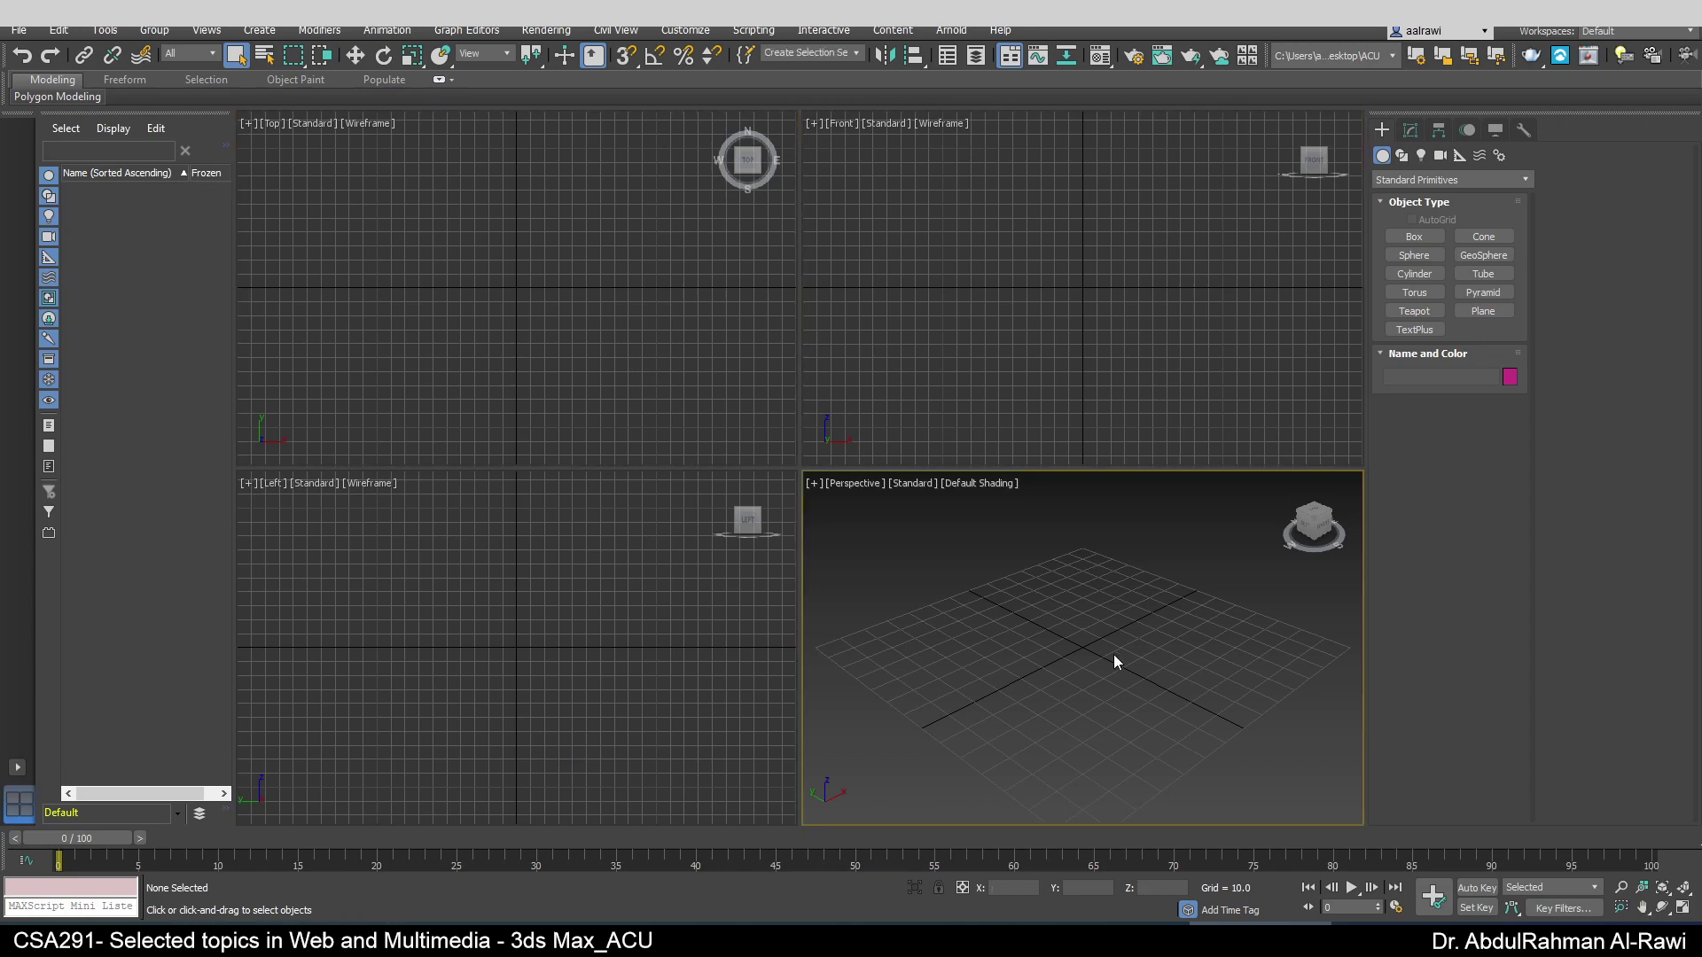
left_click(615, 679)
left_click(647, 355)
left_click(931, 374)
left_click(1060, 621)
left_click(662, 623)
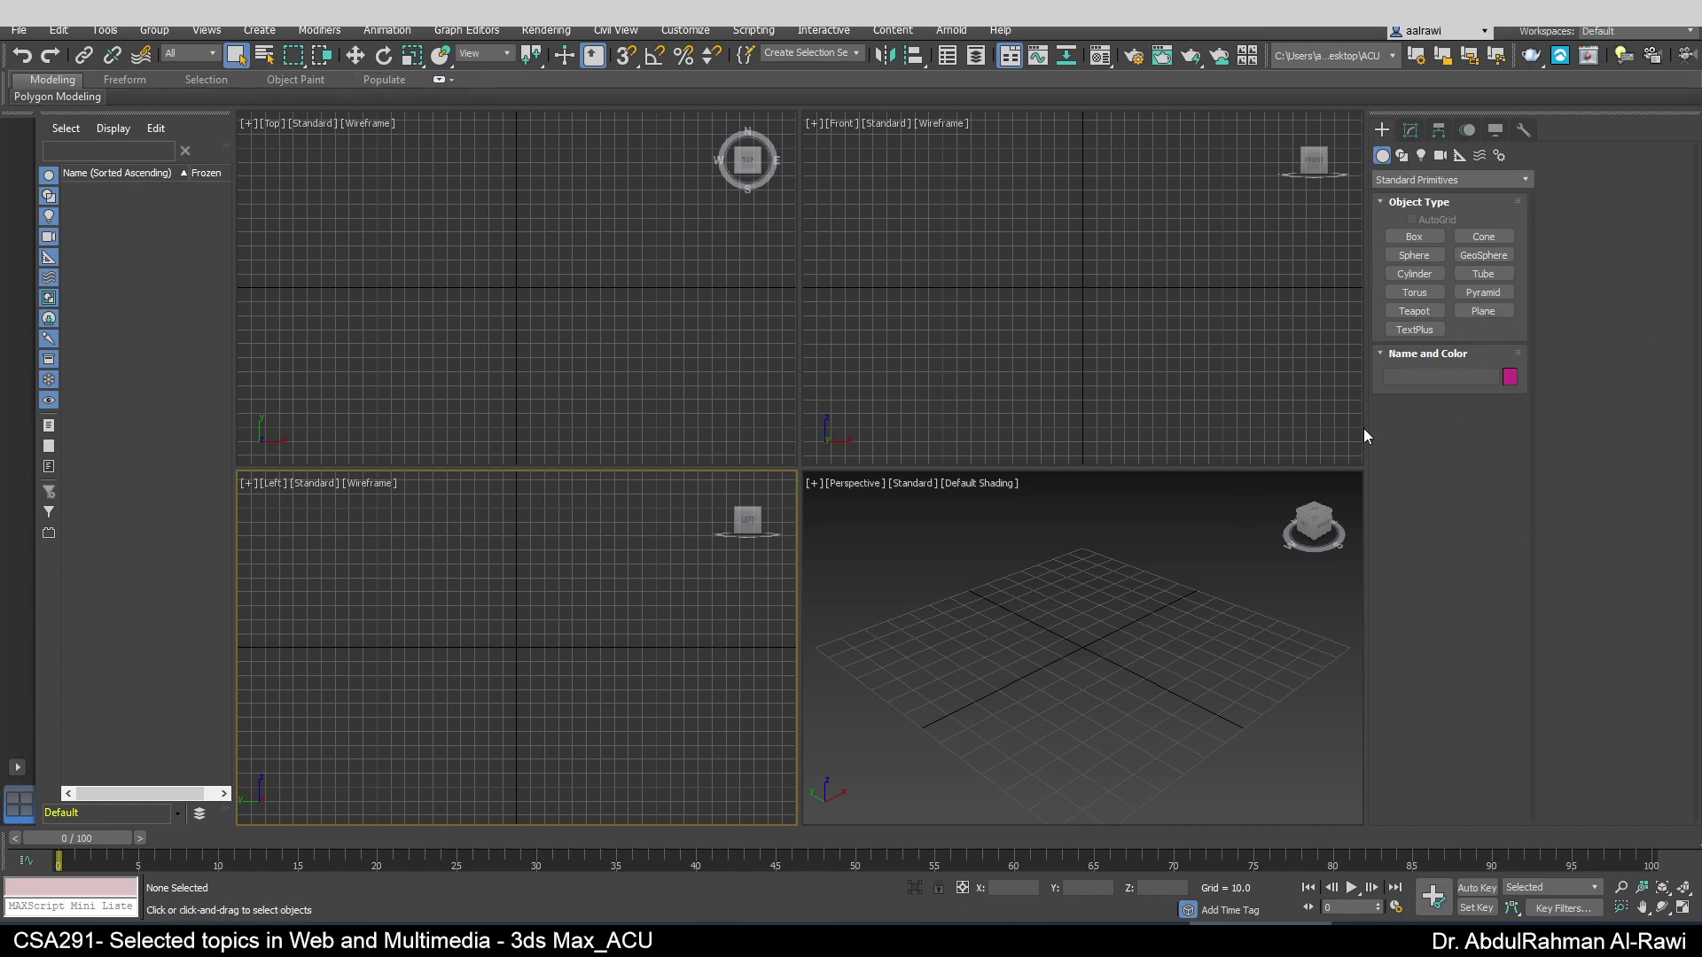
- Narrow the command panel to a single column so the four viewports get more room
mouse_move(1365, 426)
left_mouse_down()
mouse_move(1584, 401)
mouse_move(1341, 416)
mouse_move(1358, 416)
left_mouse_up()
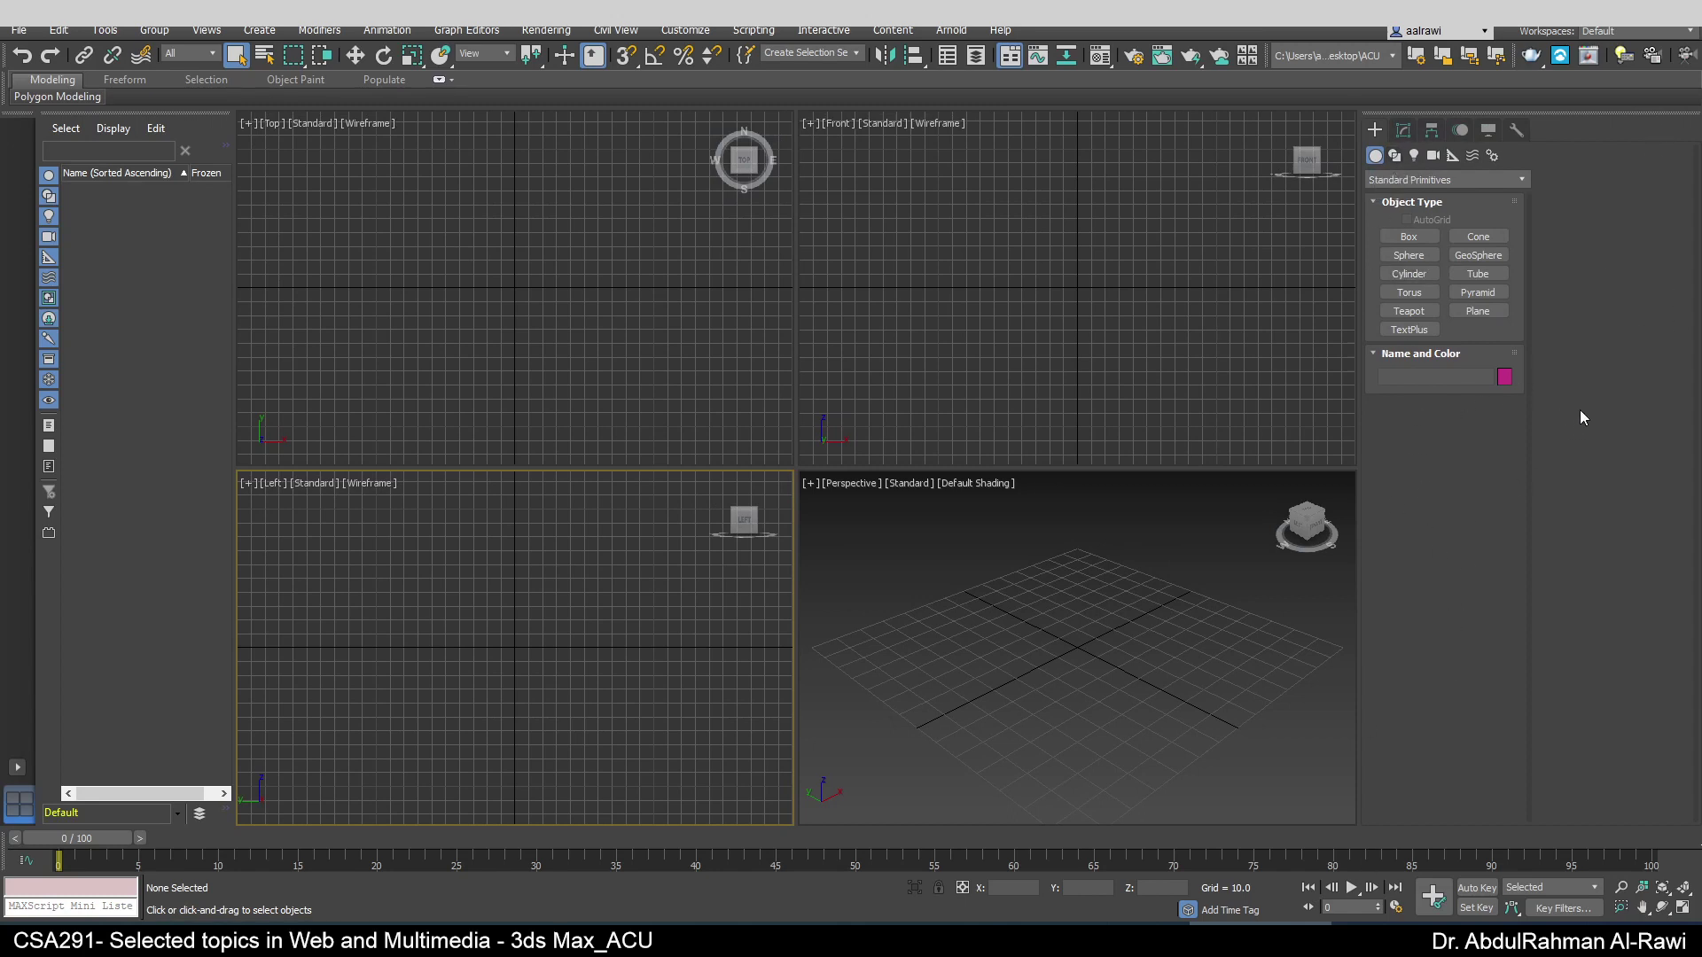
left_click_drag(1359, 424, 1648, 367)
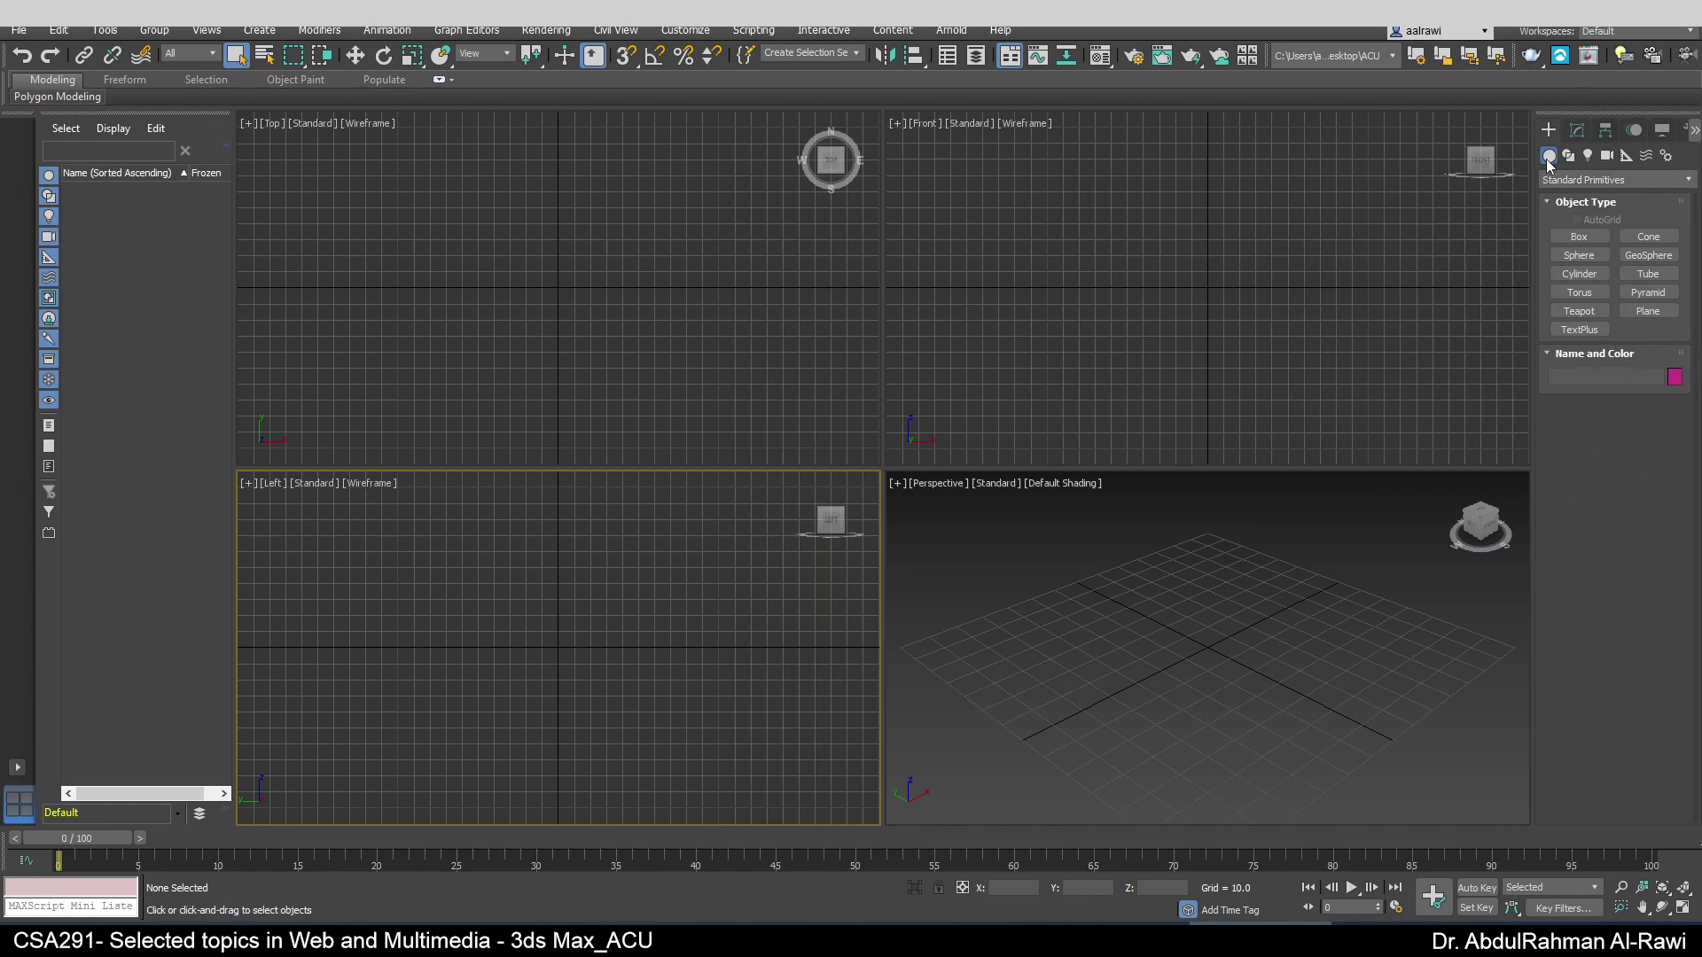
- Examine the Modify, Hierarchy, Motion and Display command panels, widen the panel area slightly and return to the Create options
left_click(1579, 131)
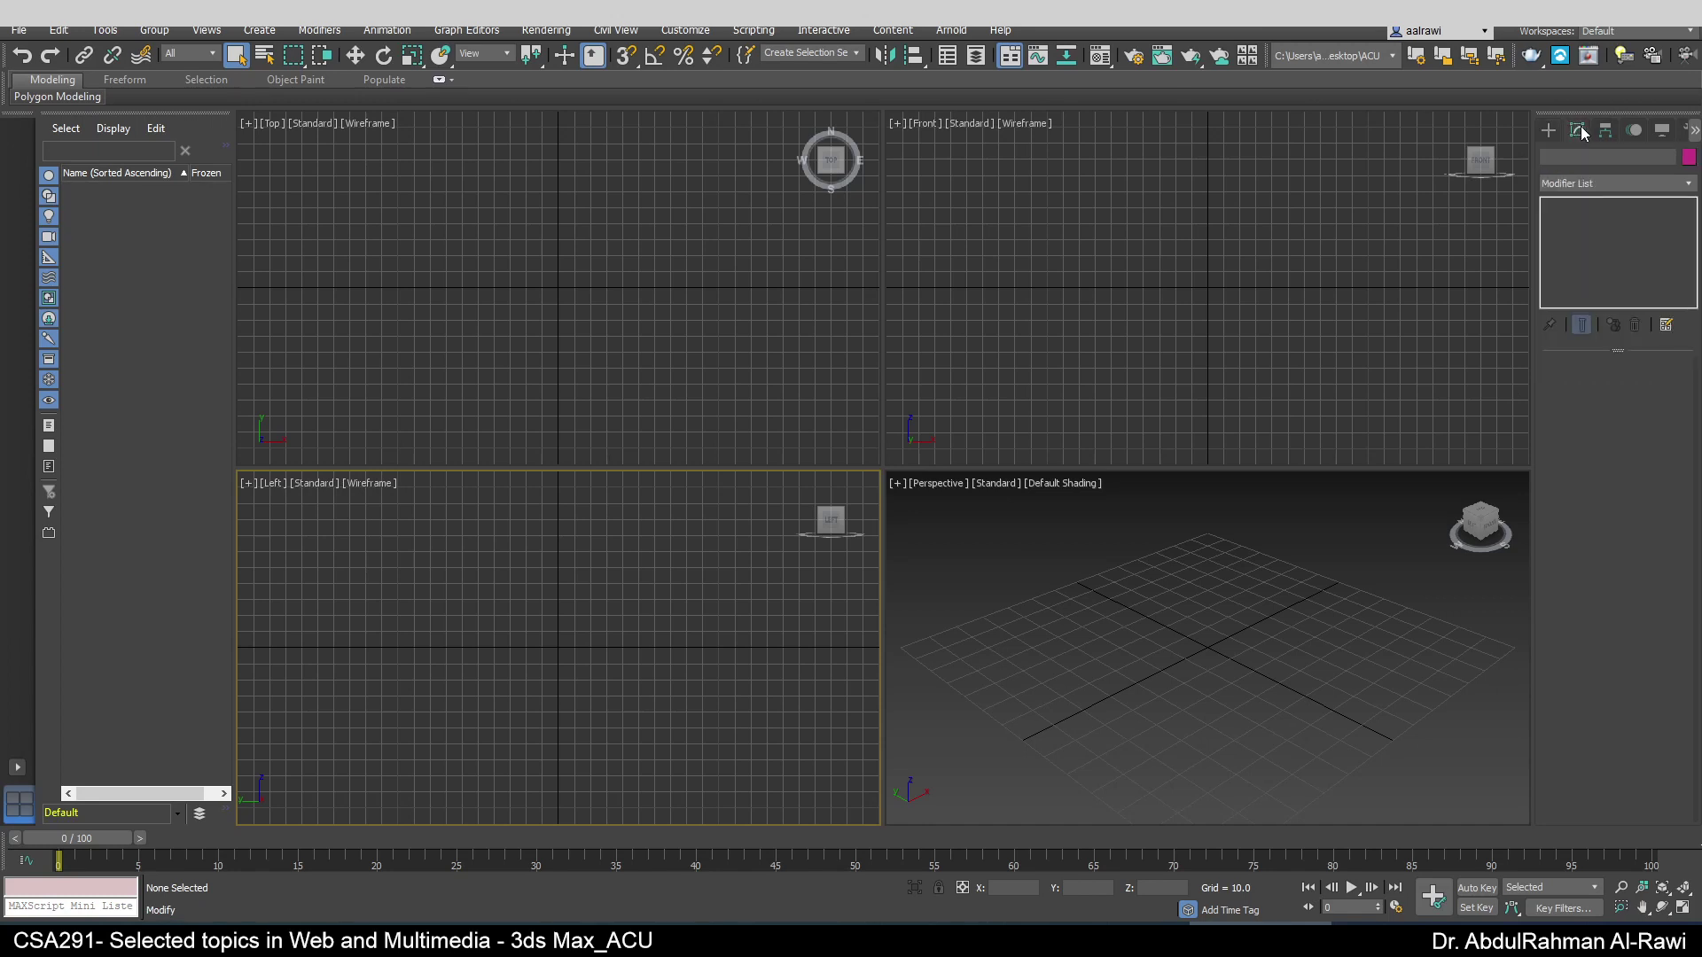
left_click(1605, 133)
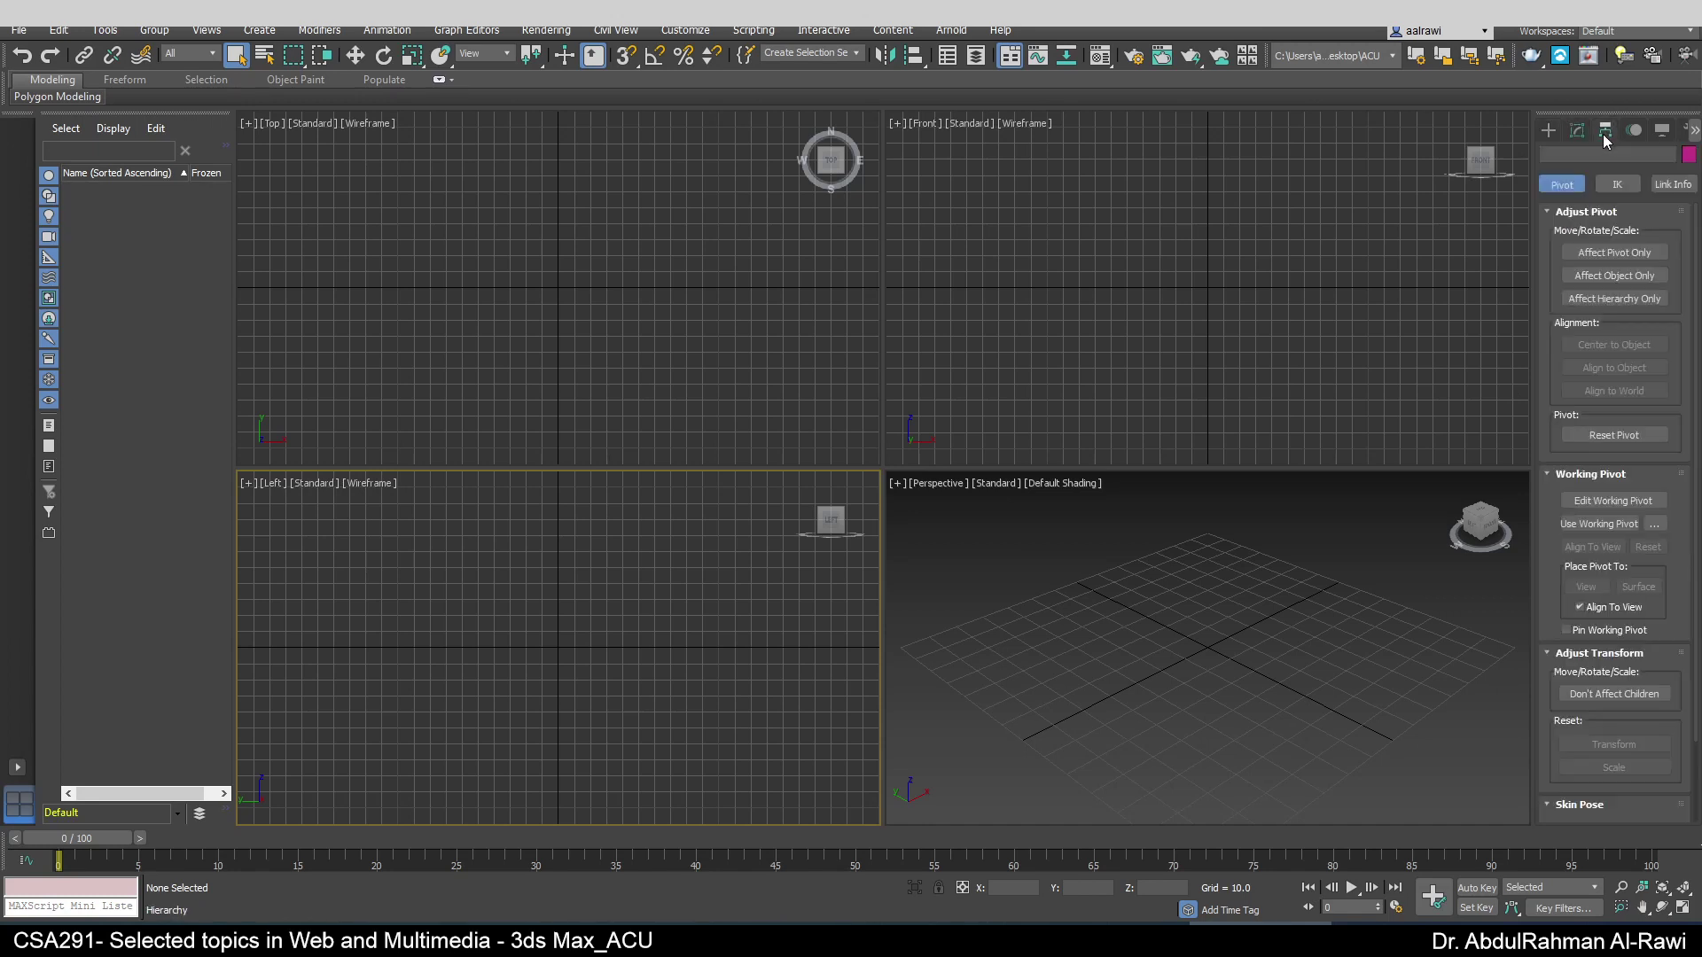
left_click(1636, 131)
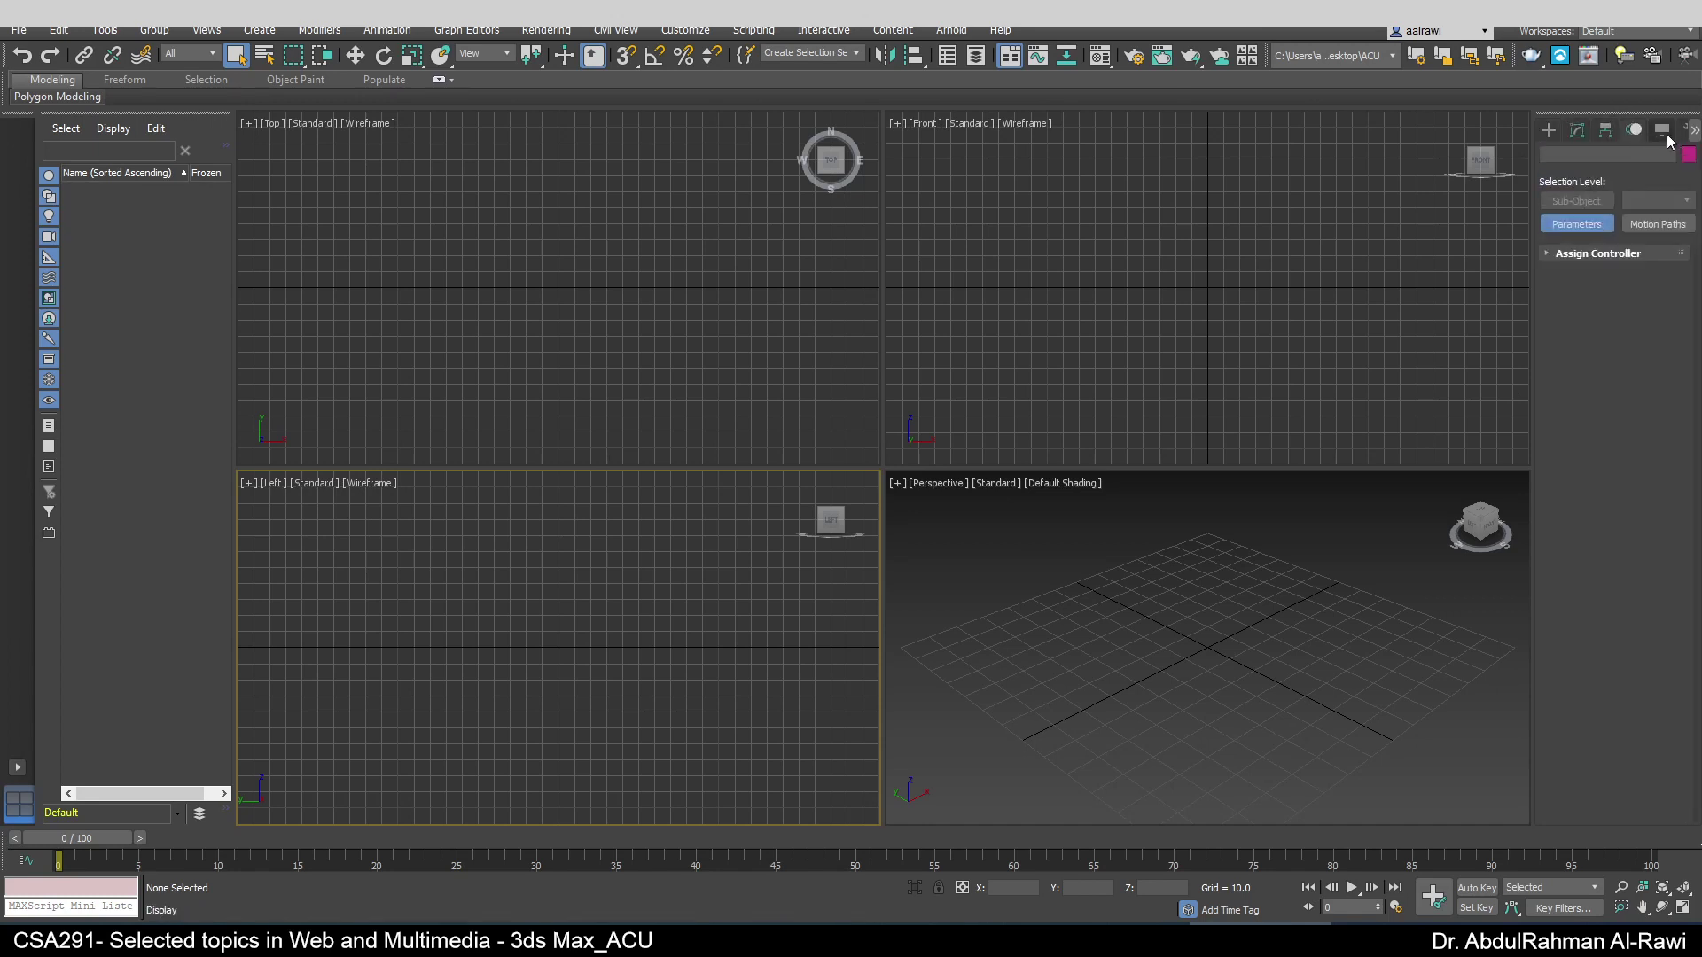
left_click(1664, 133)
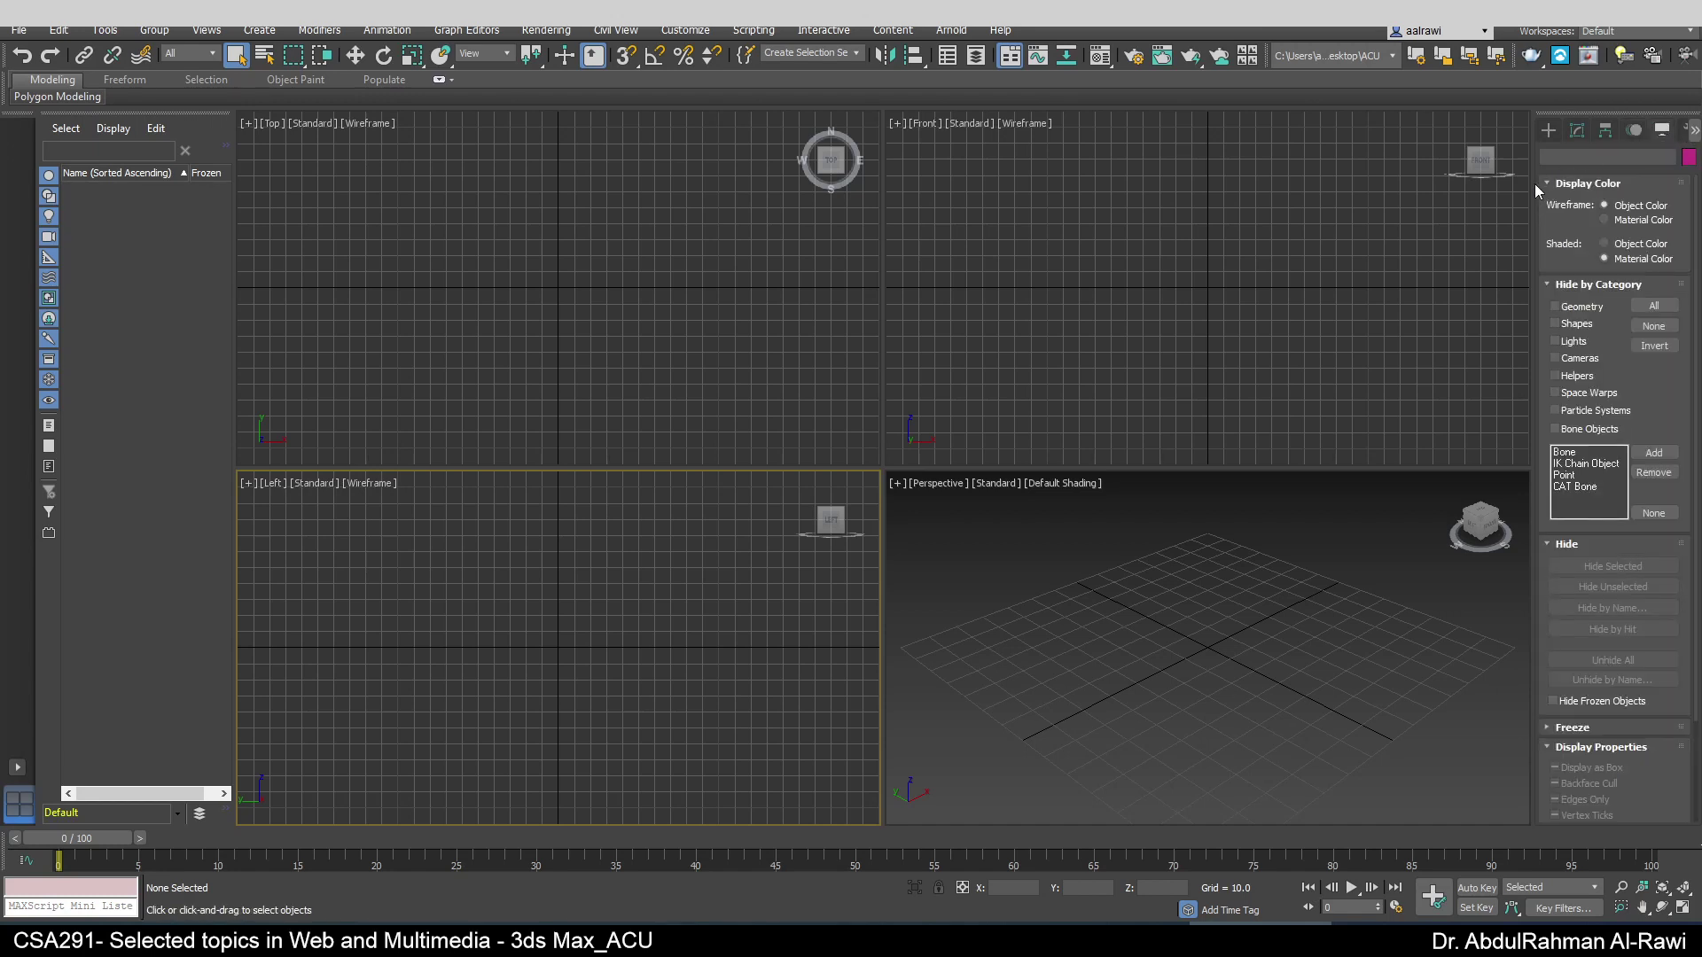
left_click_drag(1528, 183, 1518, 183)
left_click(1543, 133)
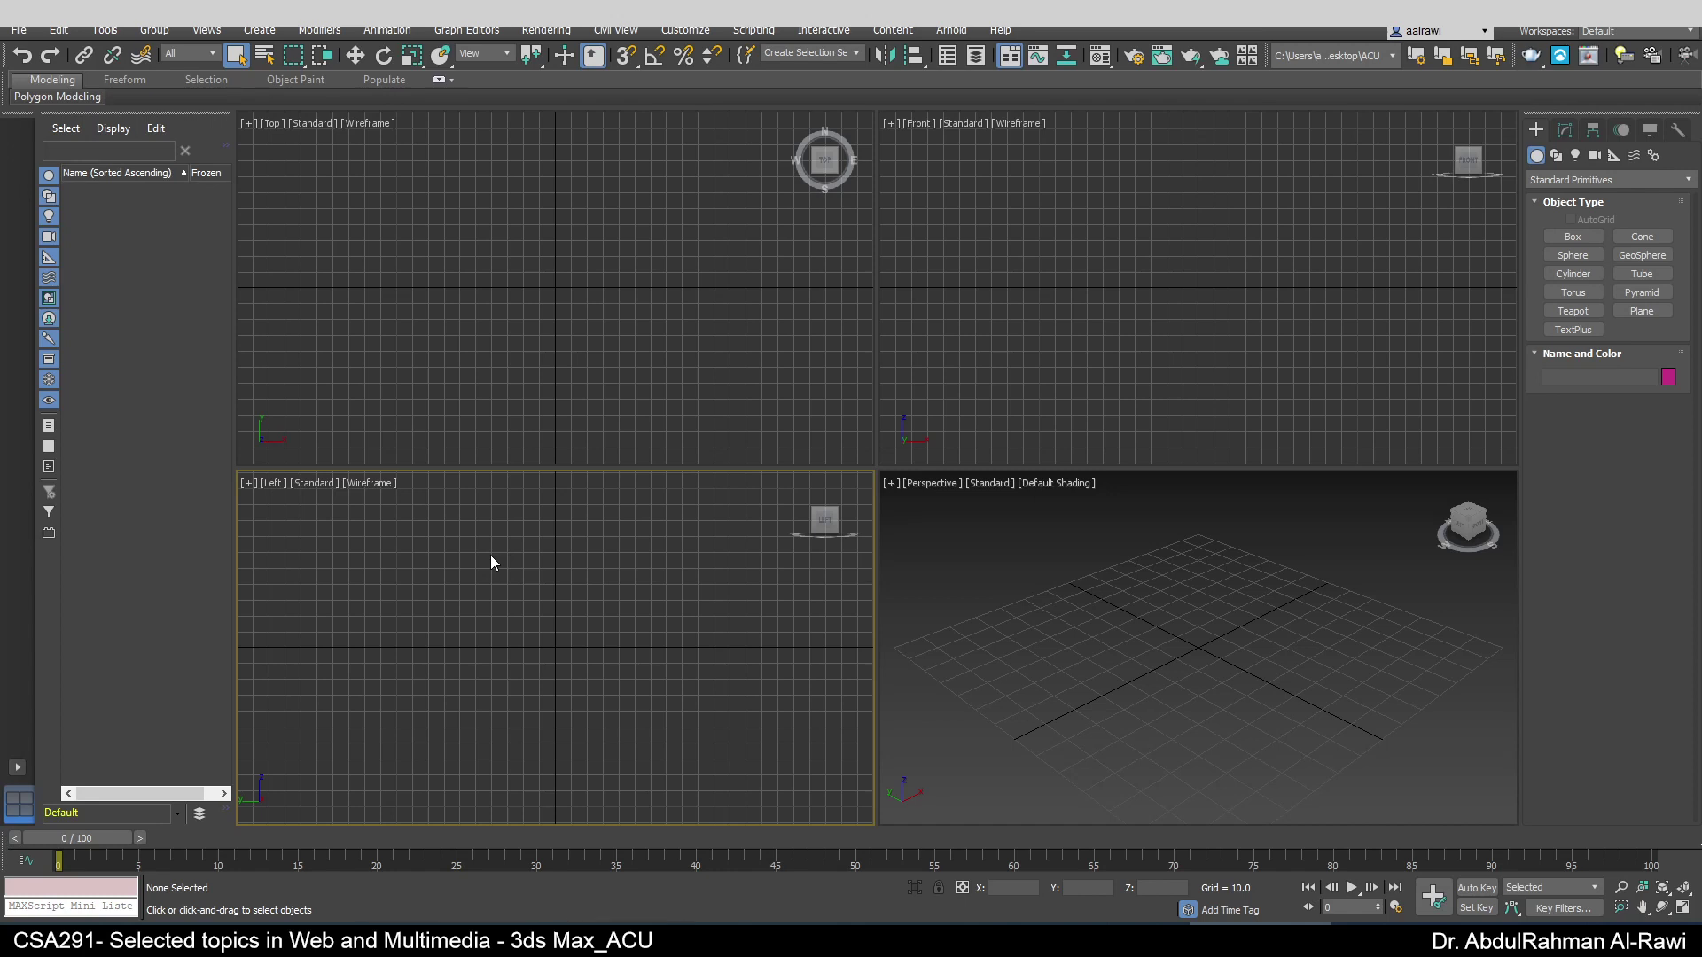
- Activate the Top, Front, Left and Perspective viewports one after another, ending with Perspective active
left_click(446, 339)
left_click(892, 268)
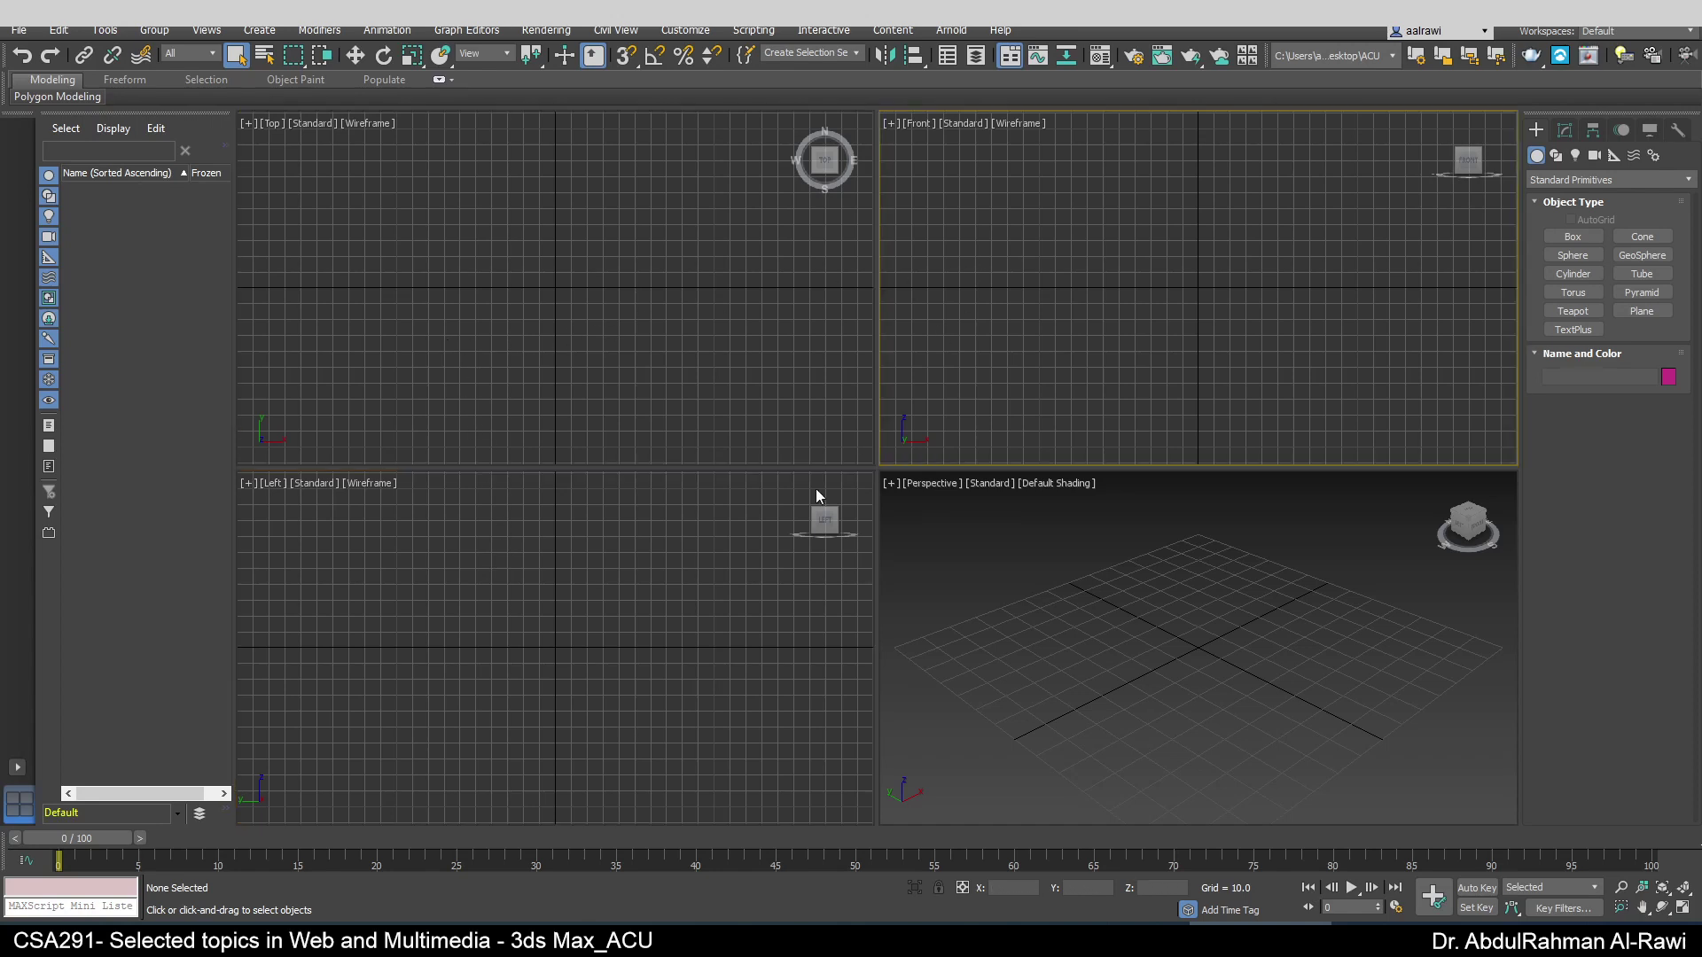
left_click(663, 576)
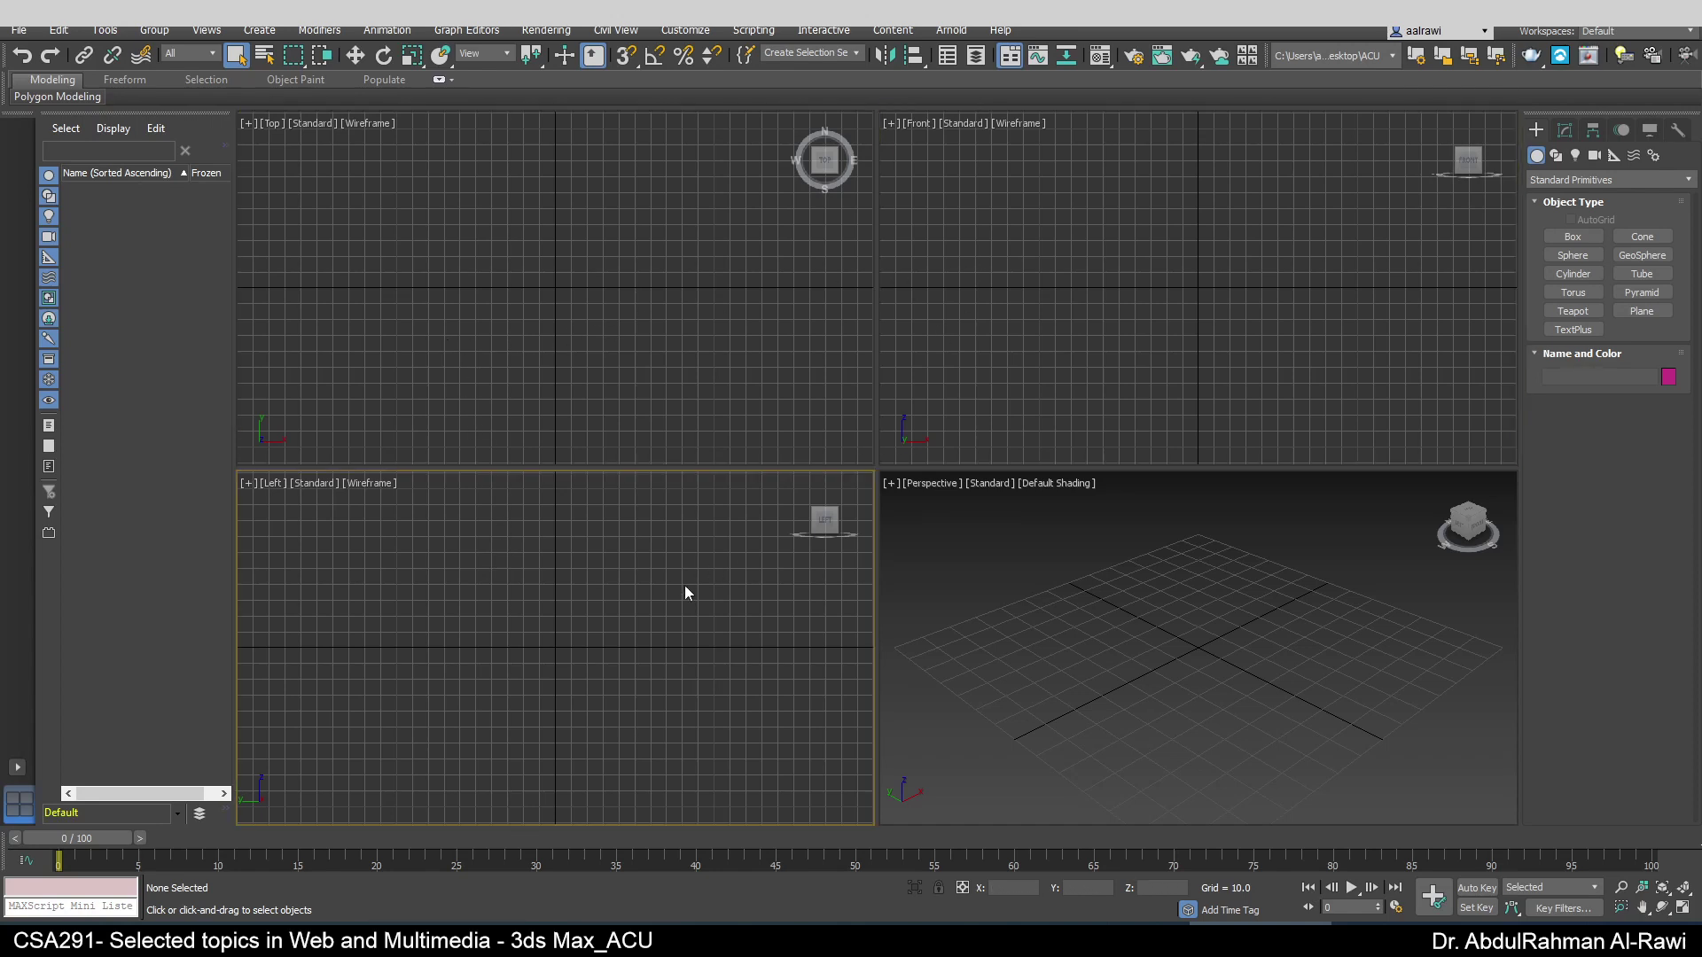
left_click(1049, 626)
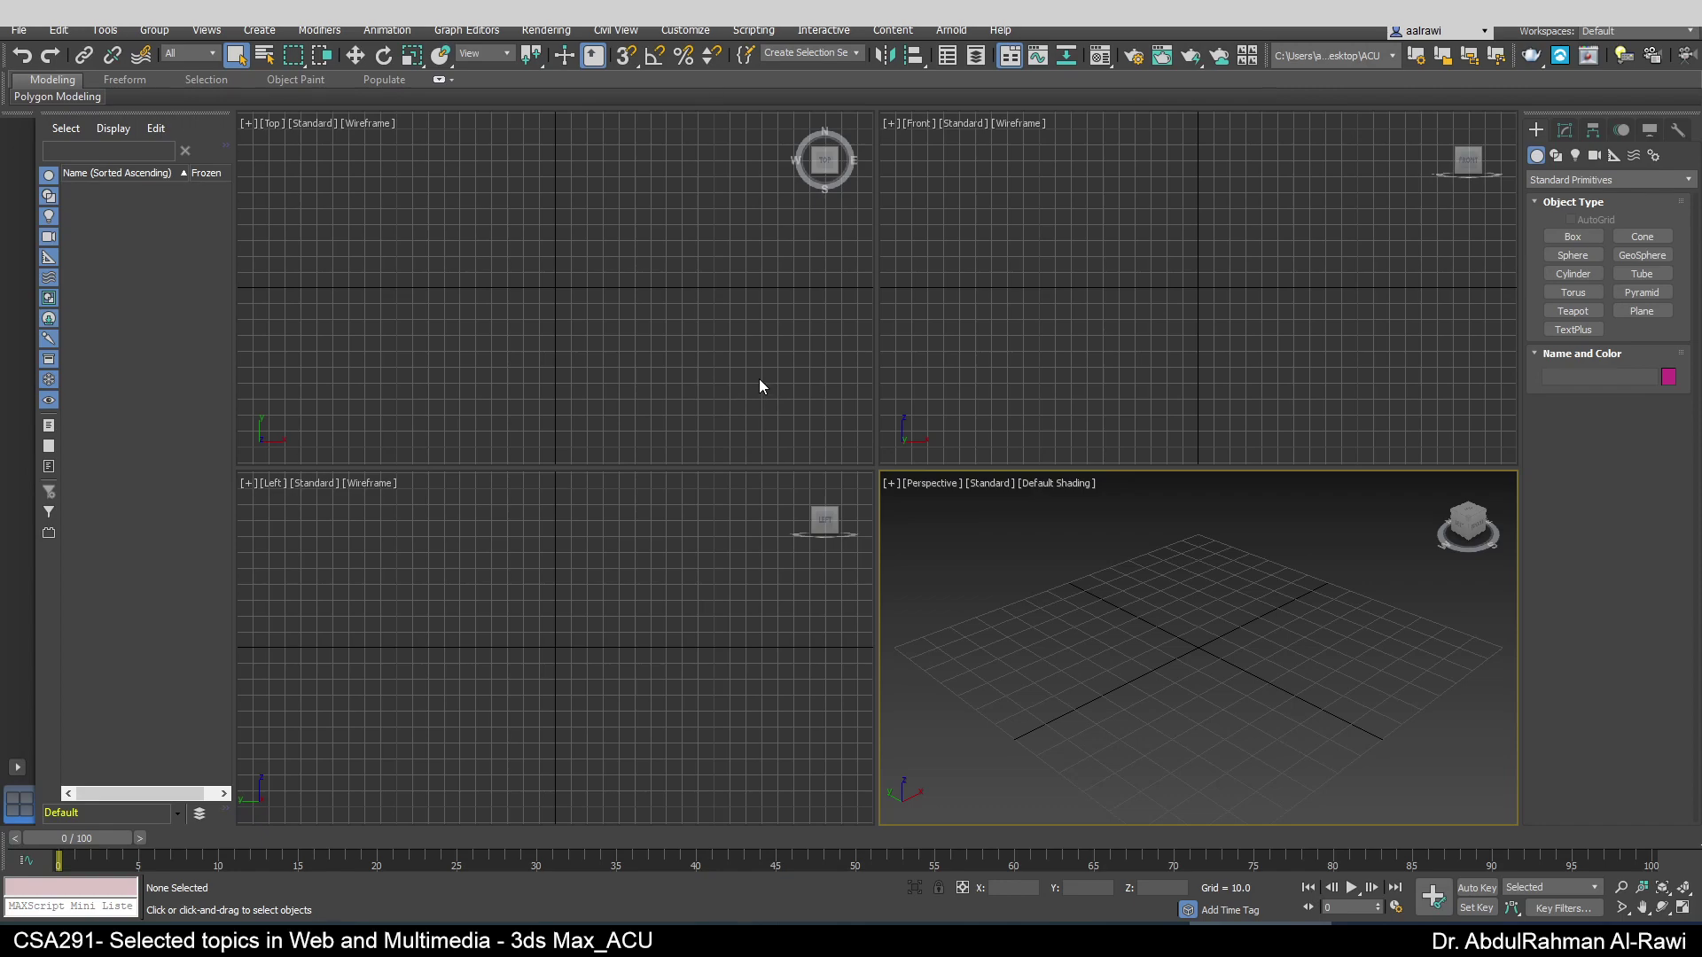
- Switch to the exam objectives PDF to check the project setup topics under Scene Management, and return to 3ds Max
left_click(998, 941)
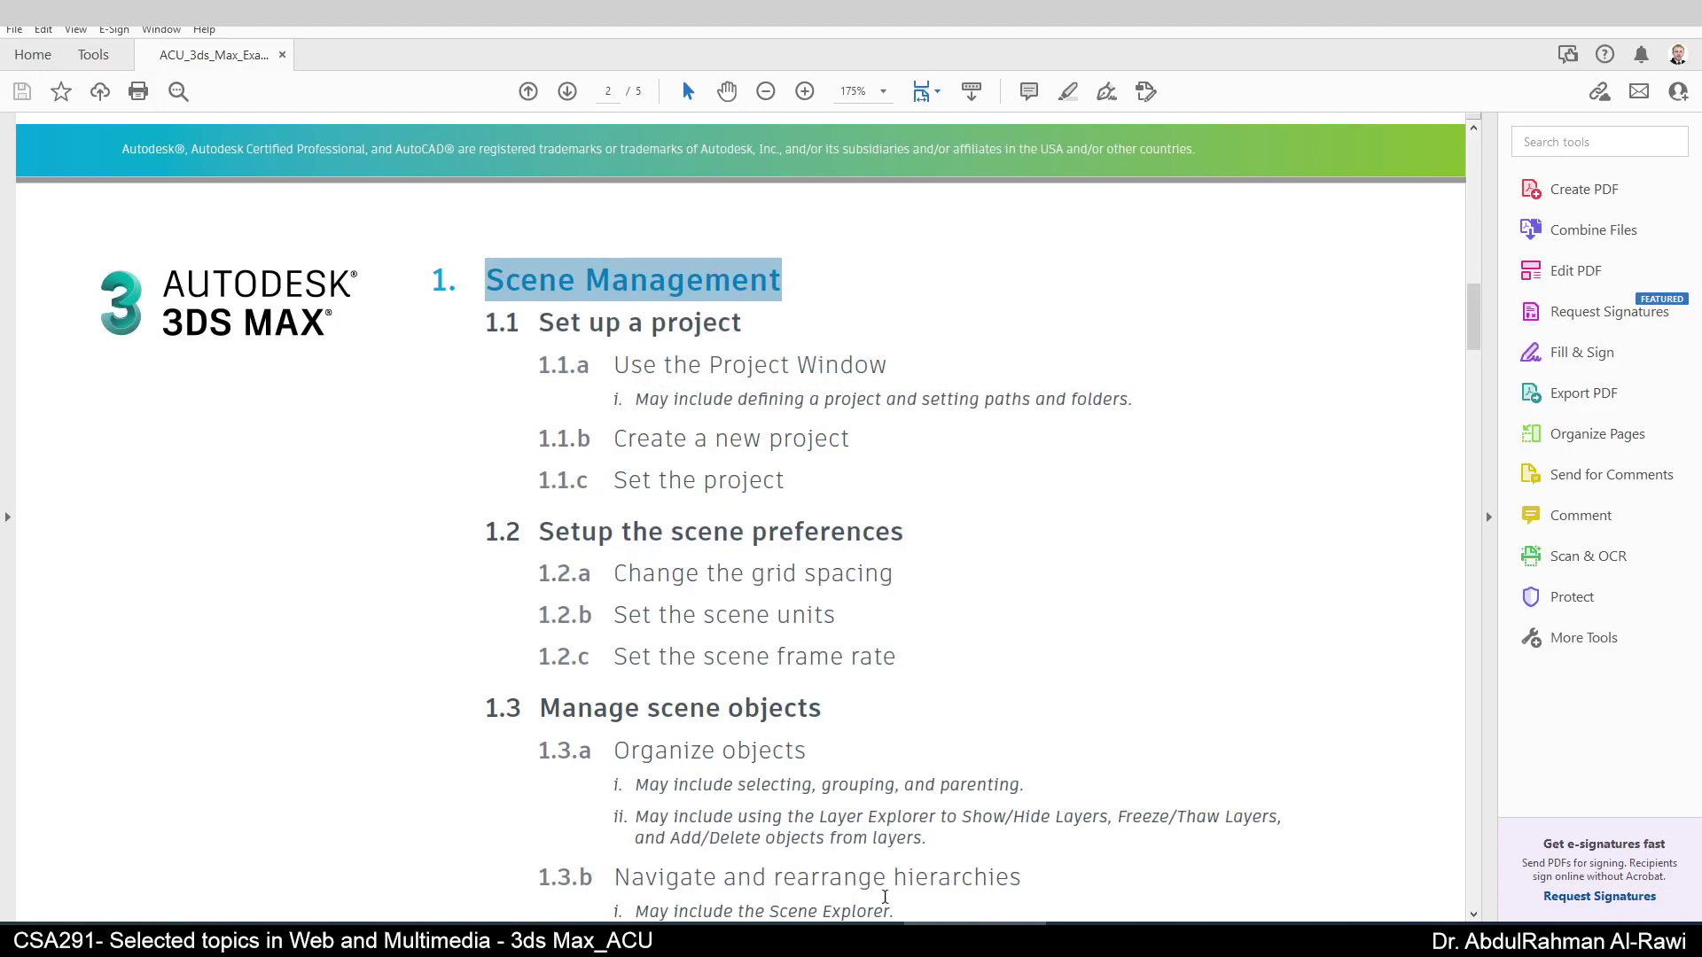
left_click(1277, 940)
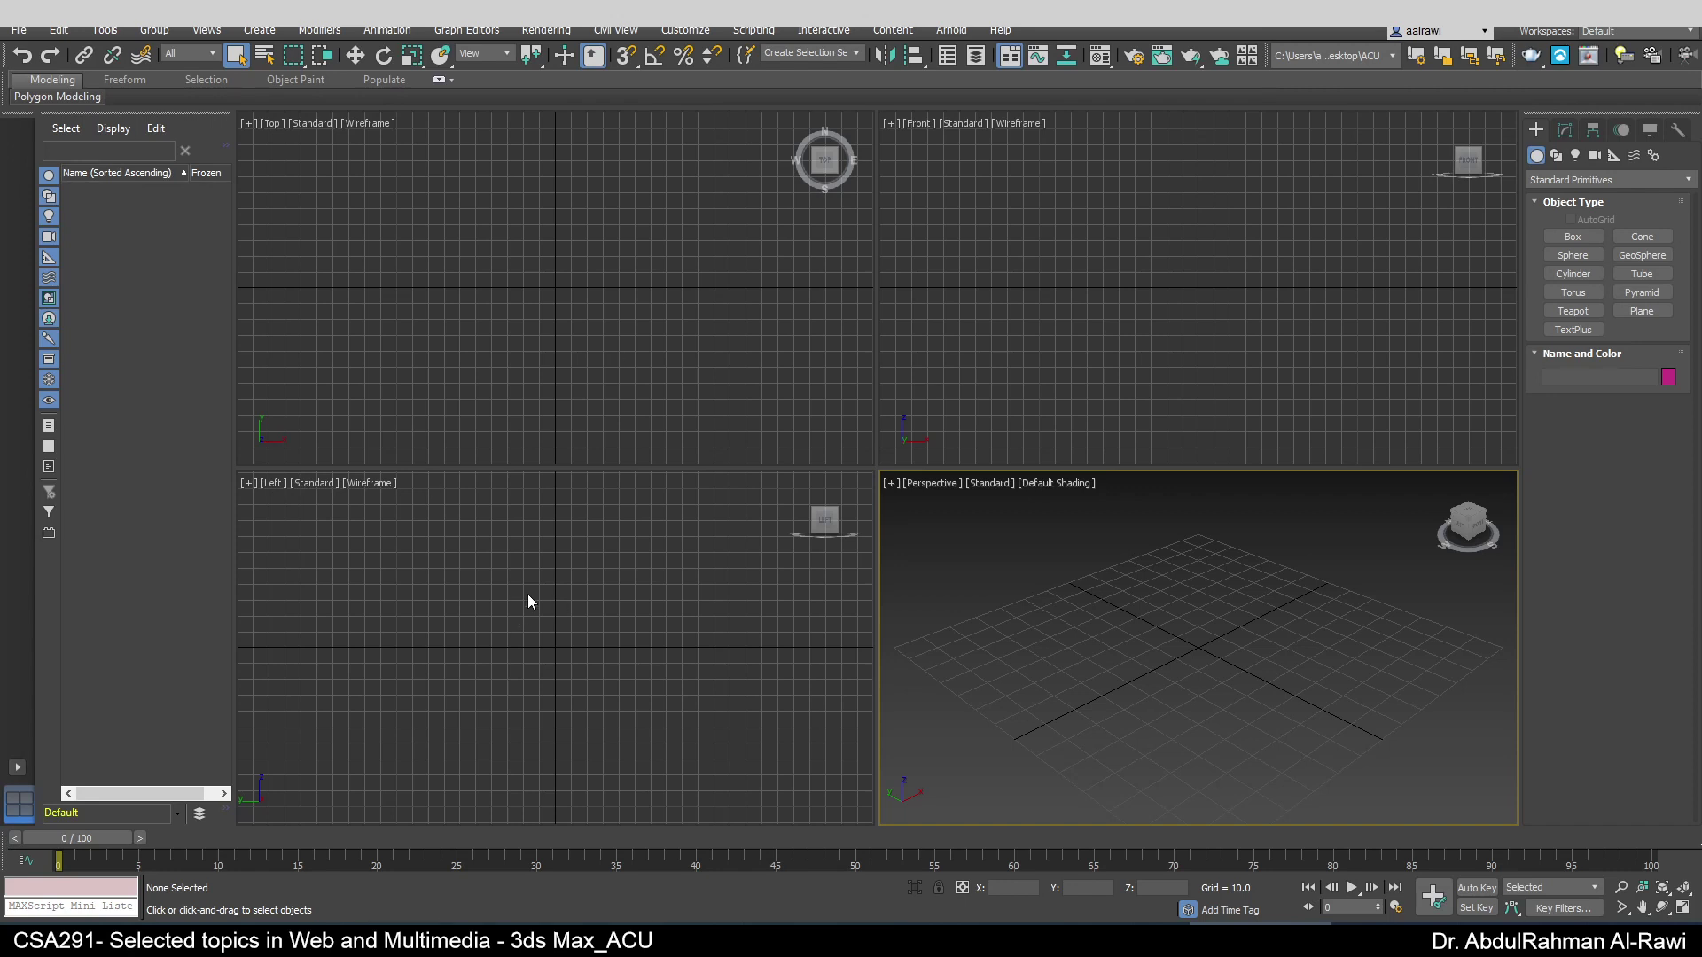
left_click(975, 940)
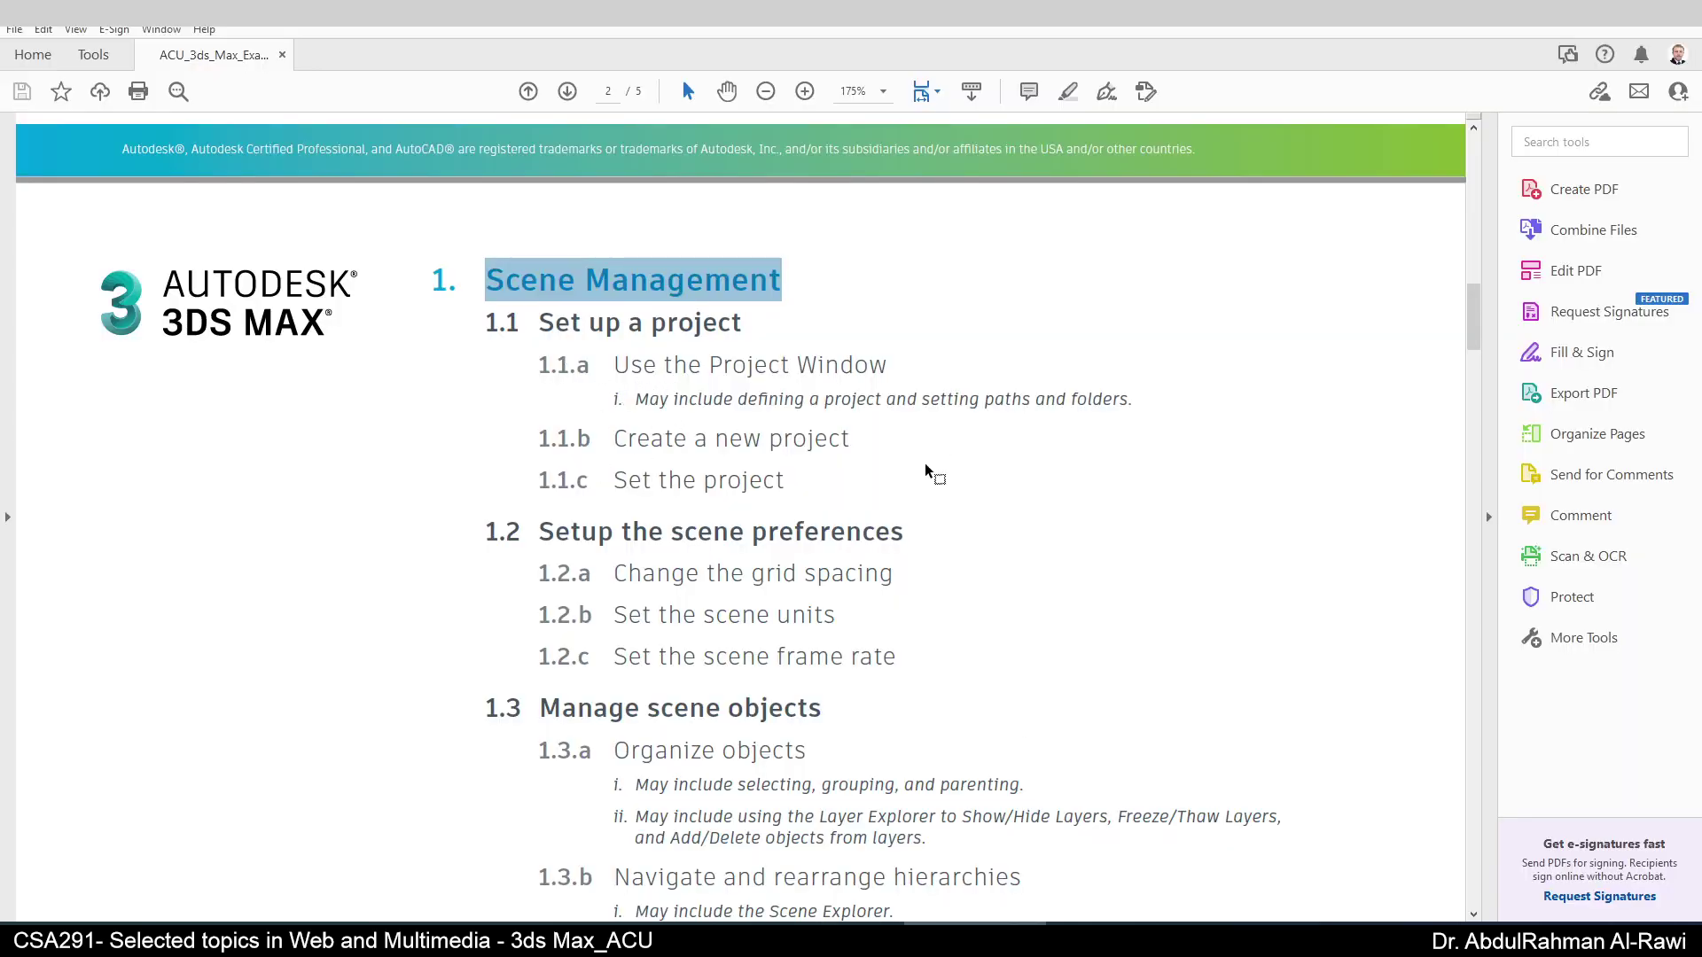
left_click(1599, 27)
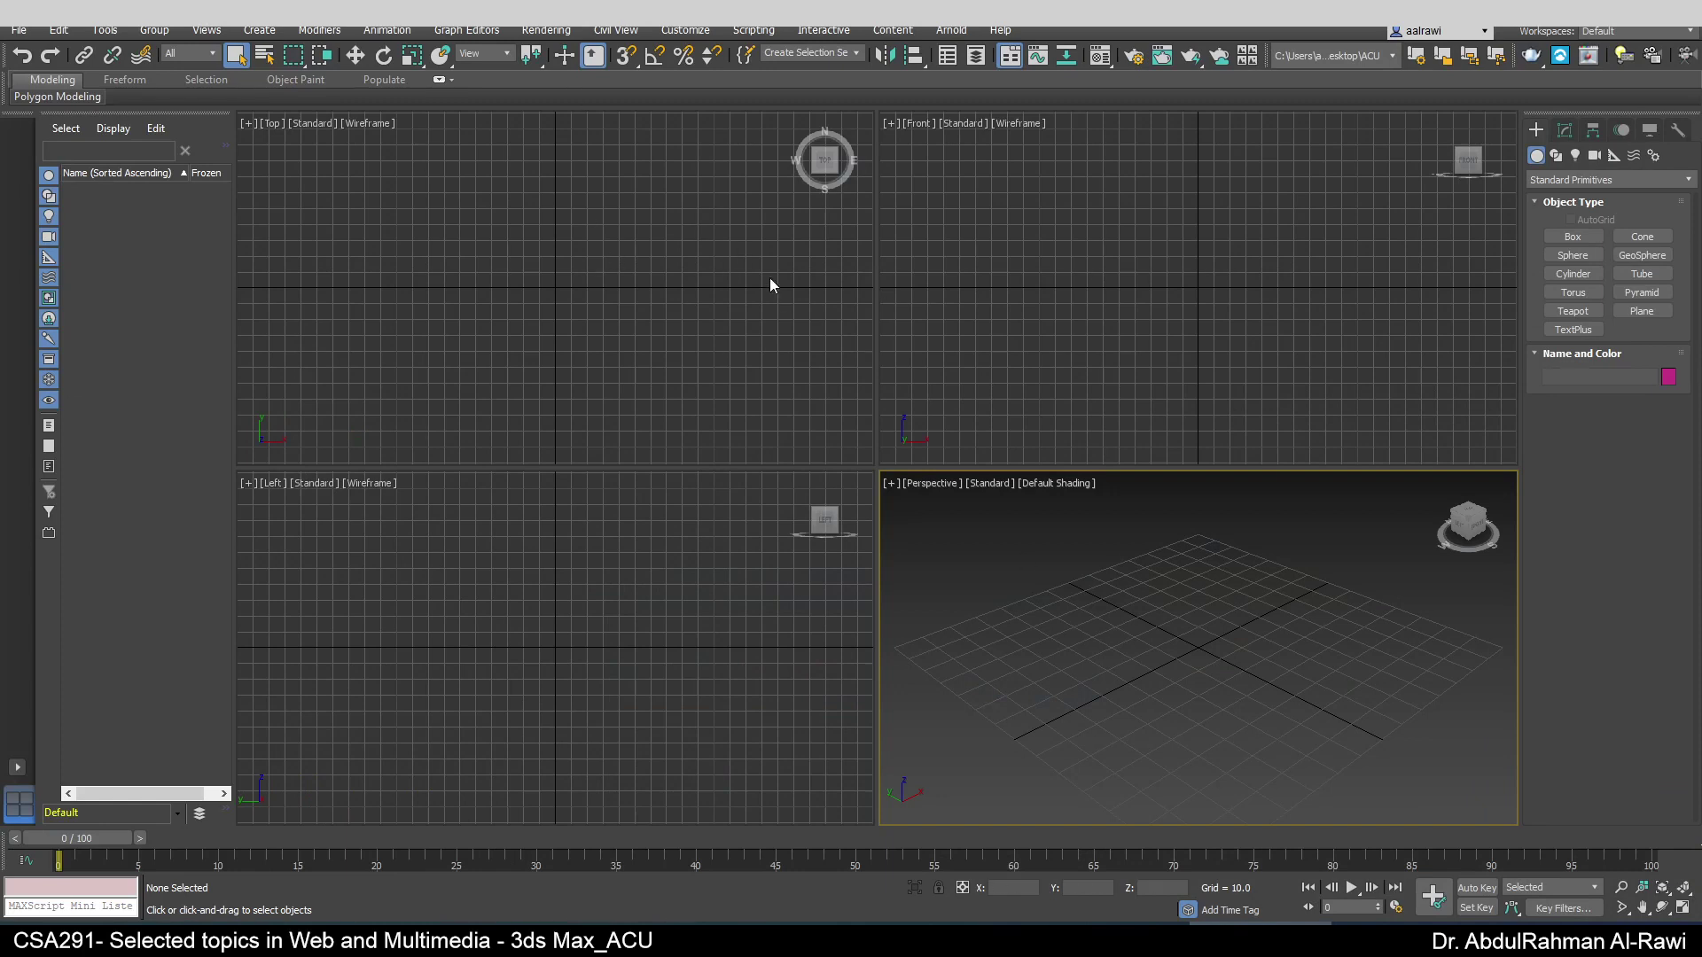
- Check the folder and file type offered for saving the scene, without saving it
left_click(19, 30)
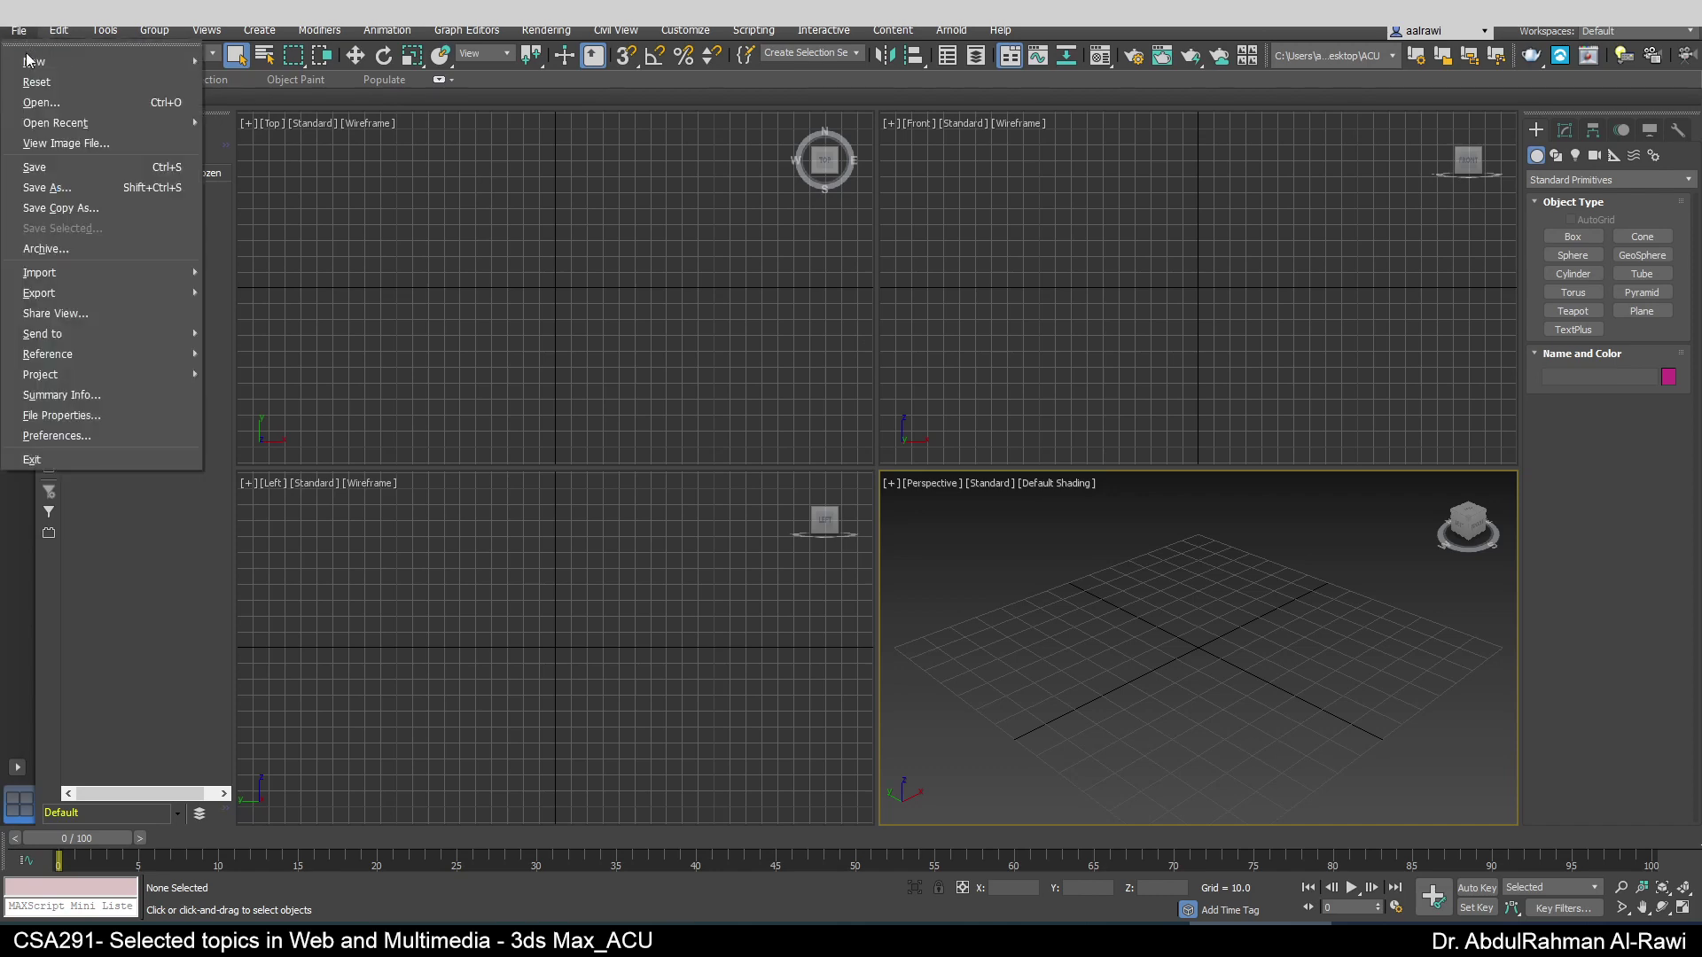
left_click(54, 175)
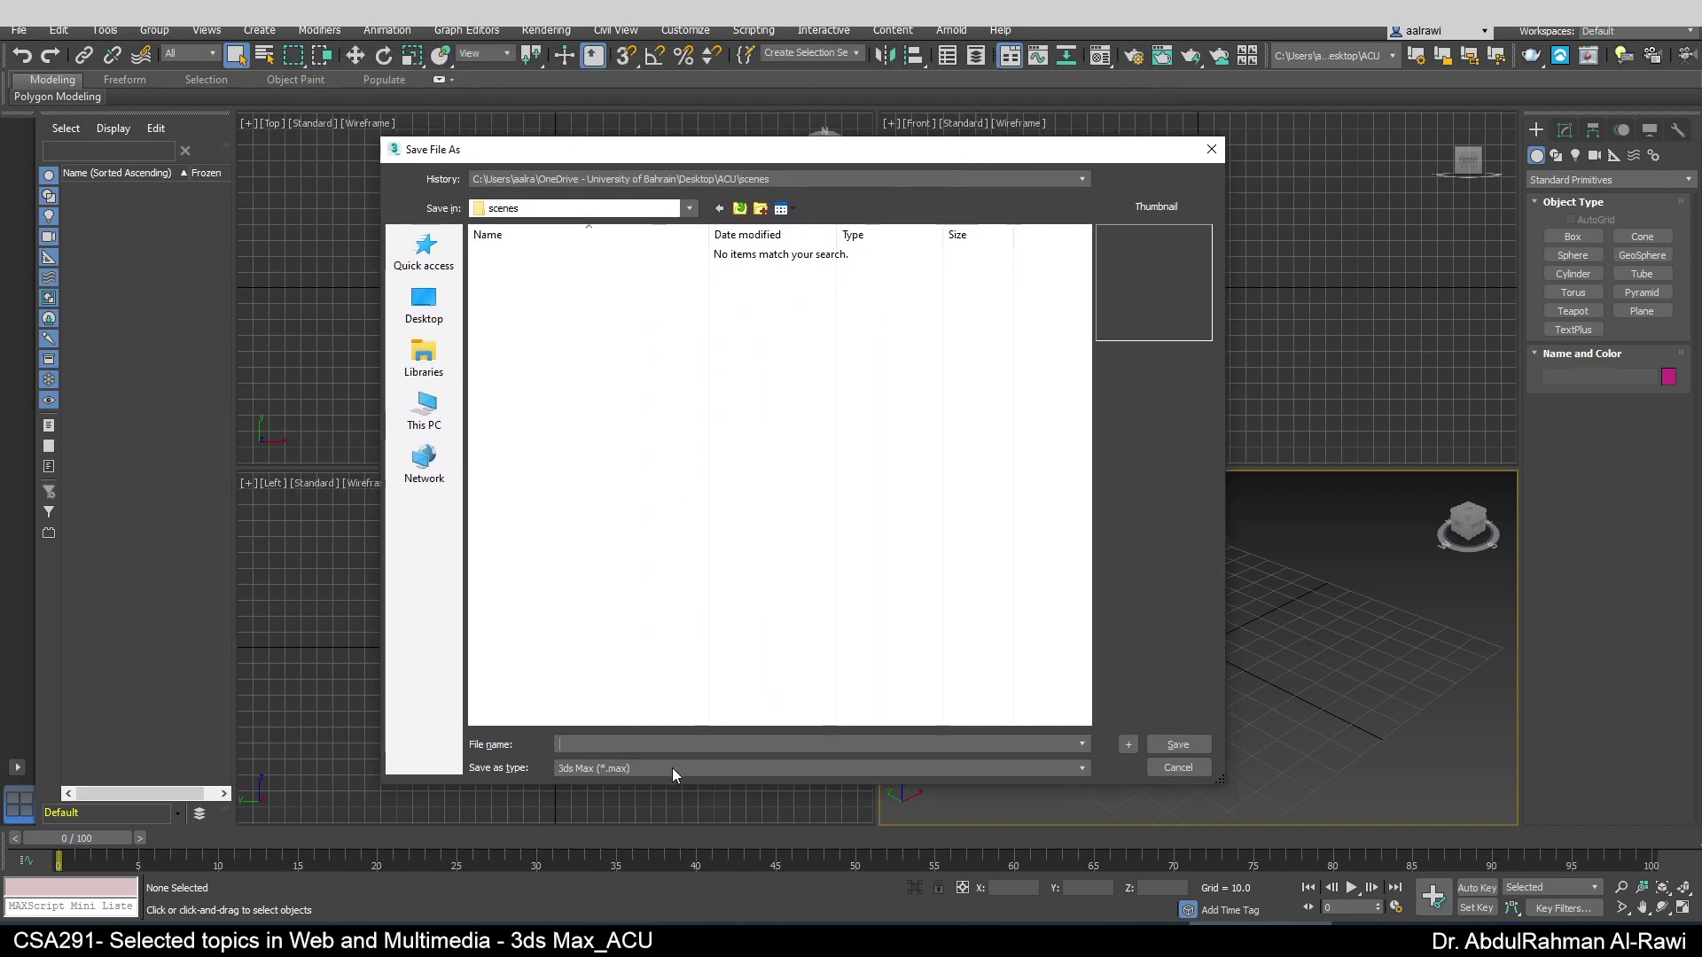
left_click(1178, 768)
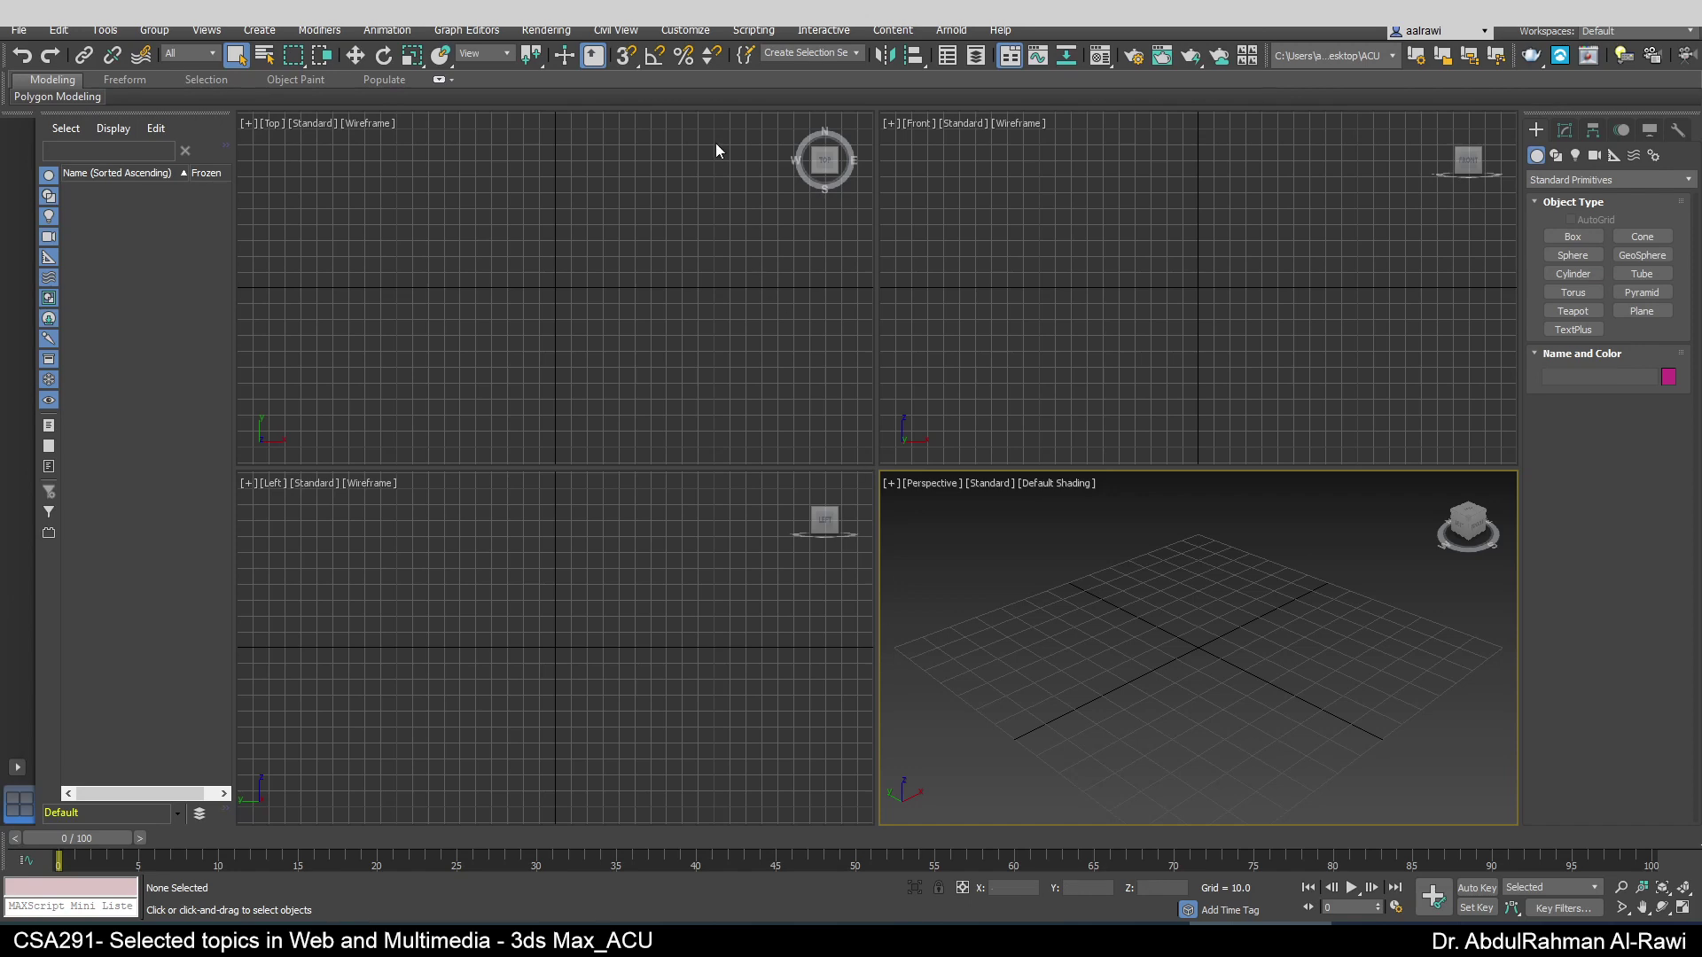
- In the file-handling preferences, switch Convert local file paths to Relative off and back on, and apply the preferences
left_click(673, 32)
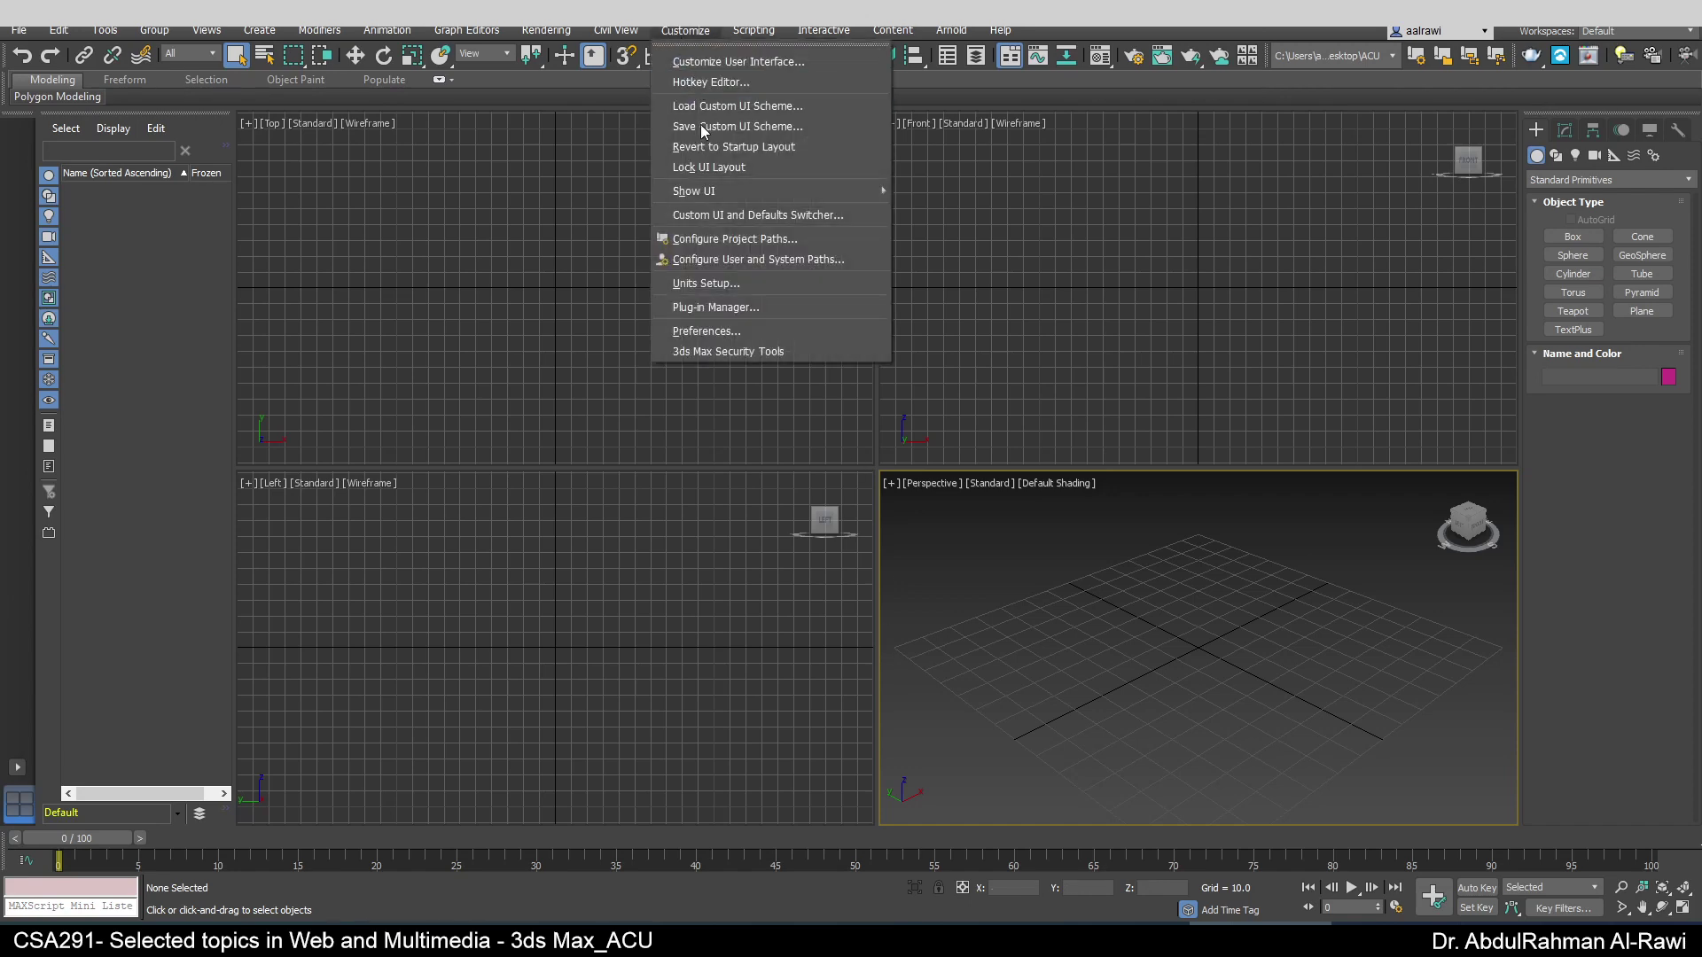
left_click(725, 331)
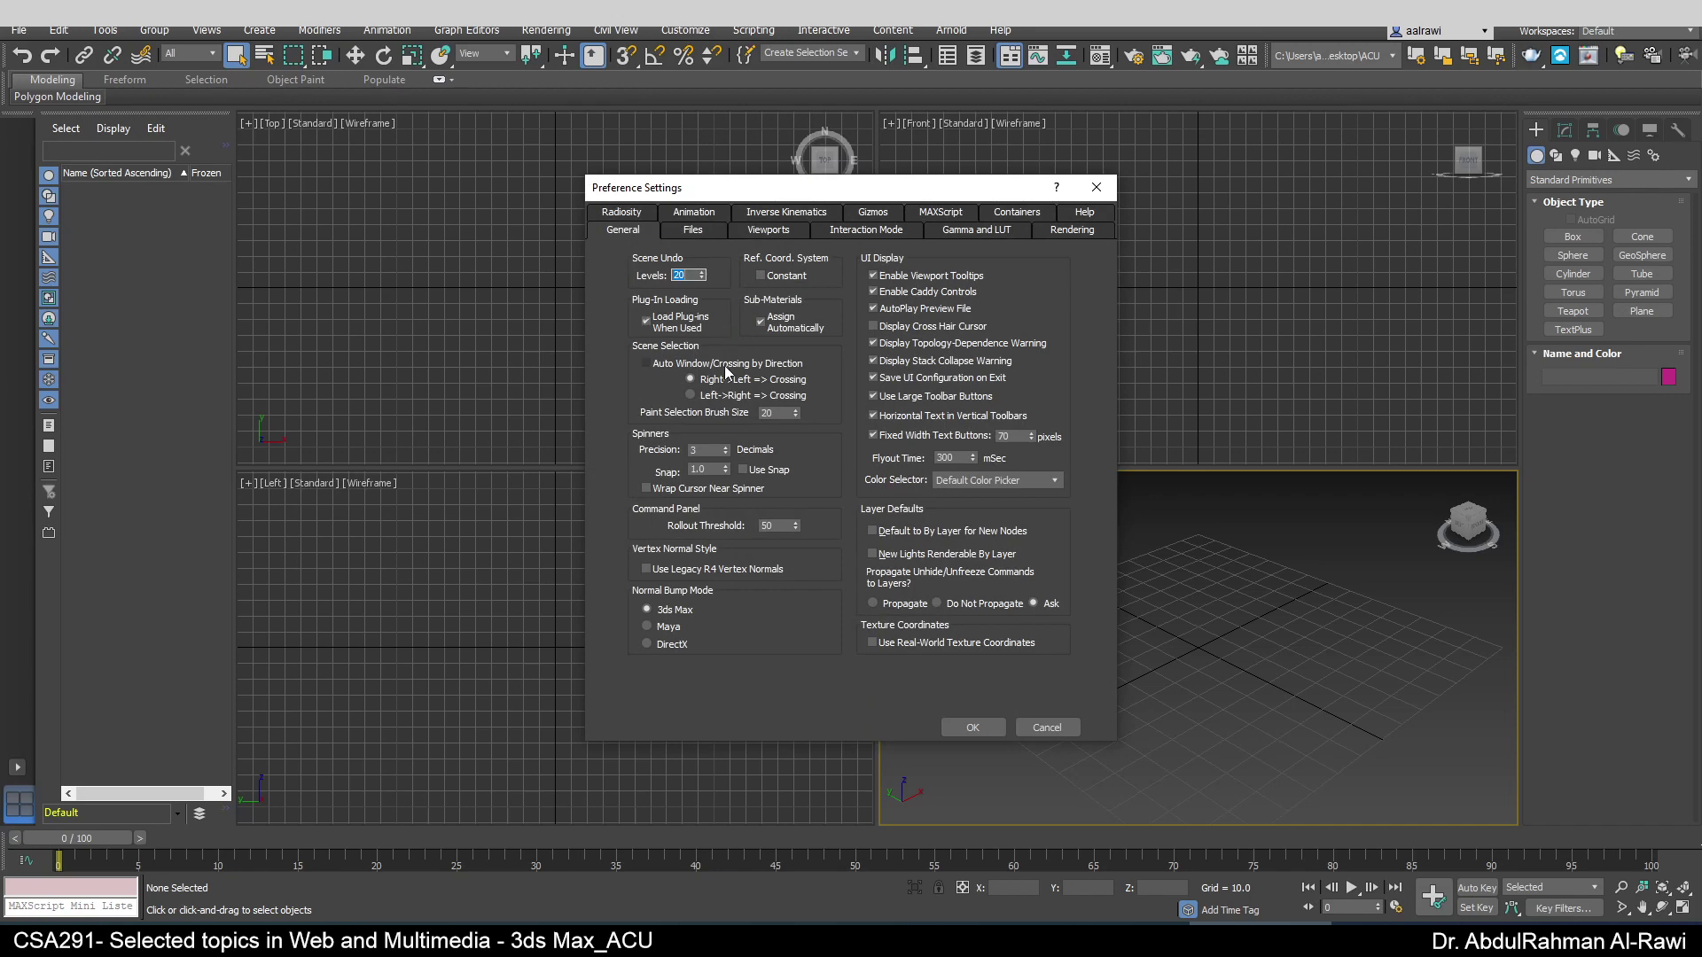
left_click(695, 229)
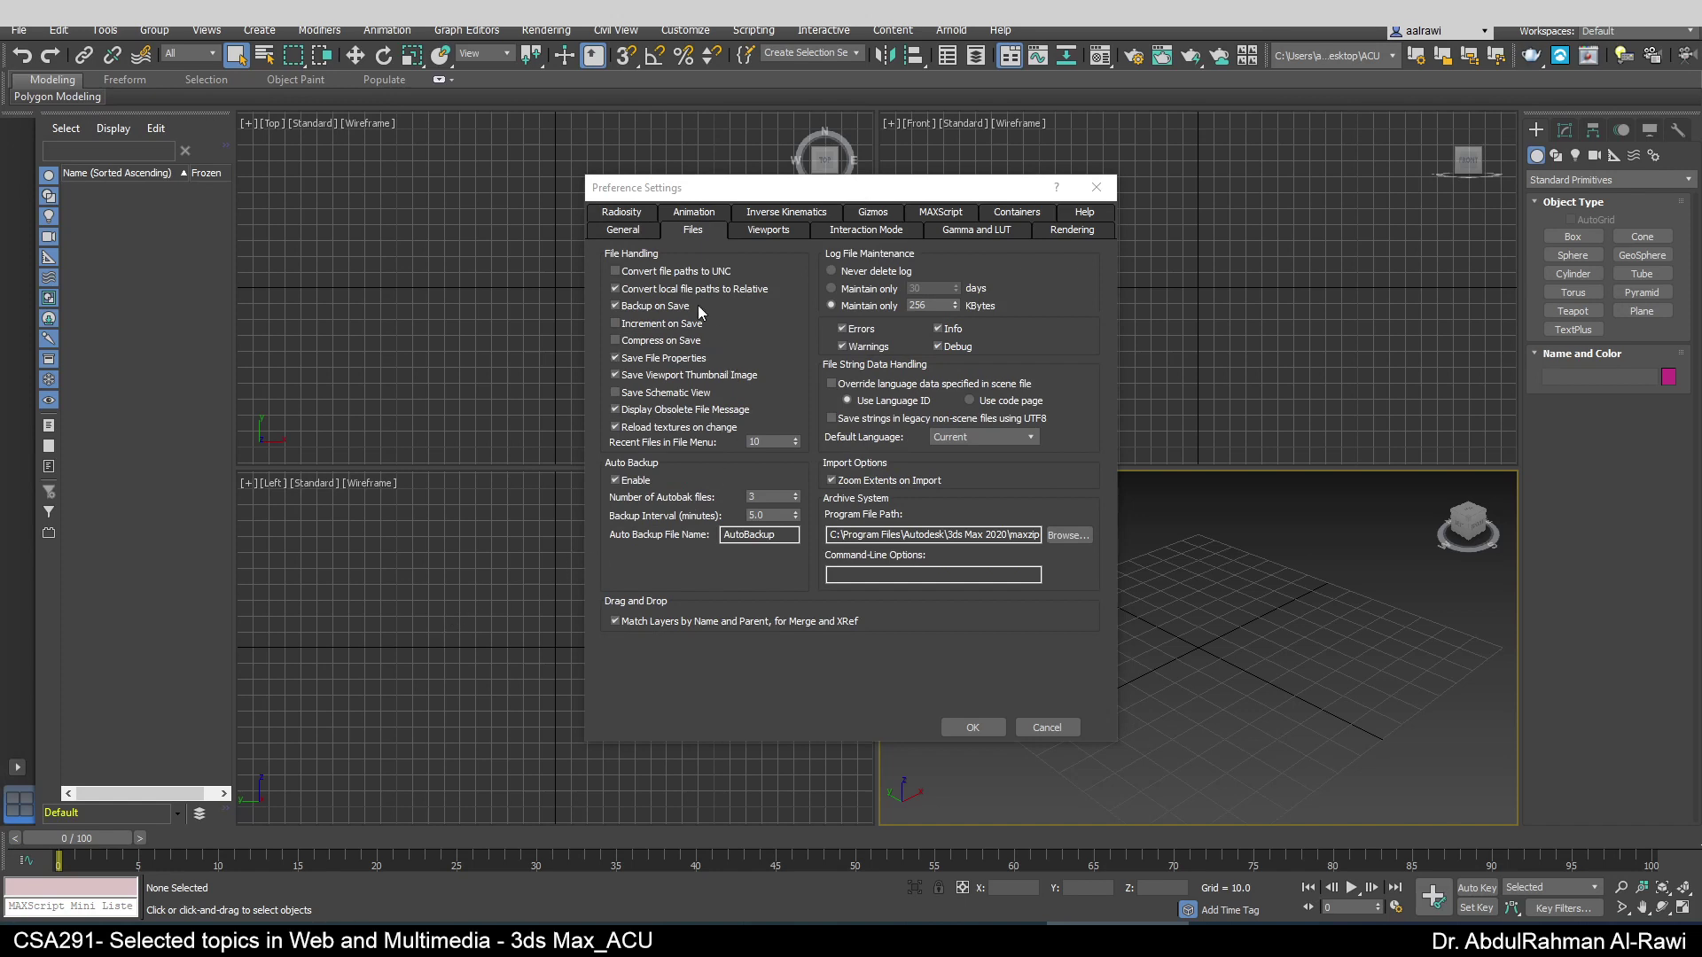
left_click(618, 289)
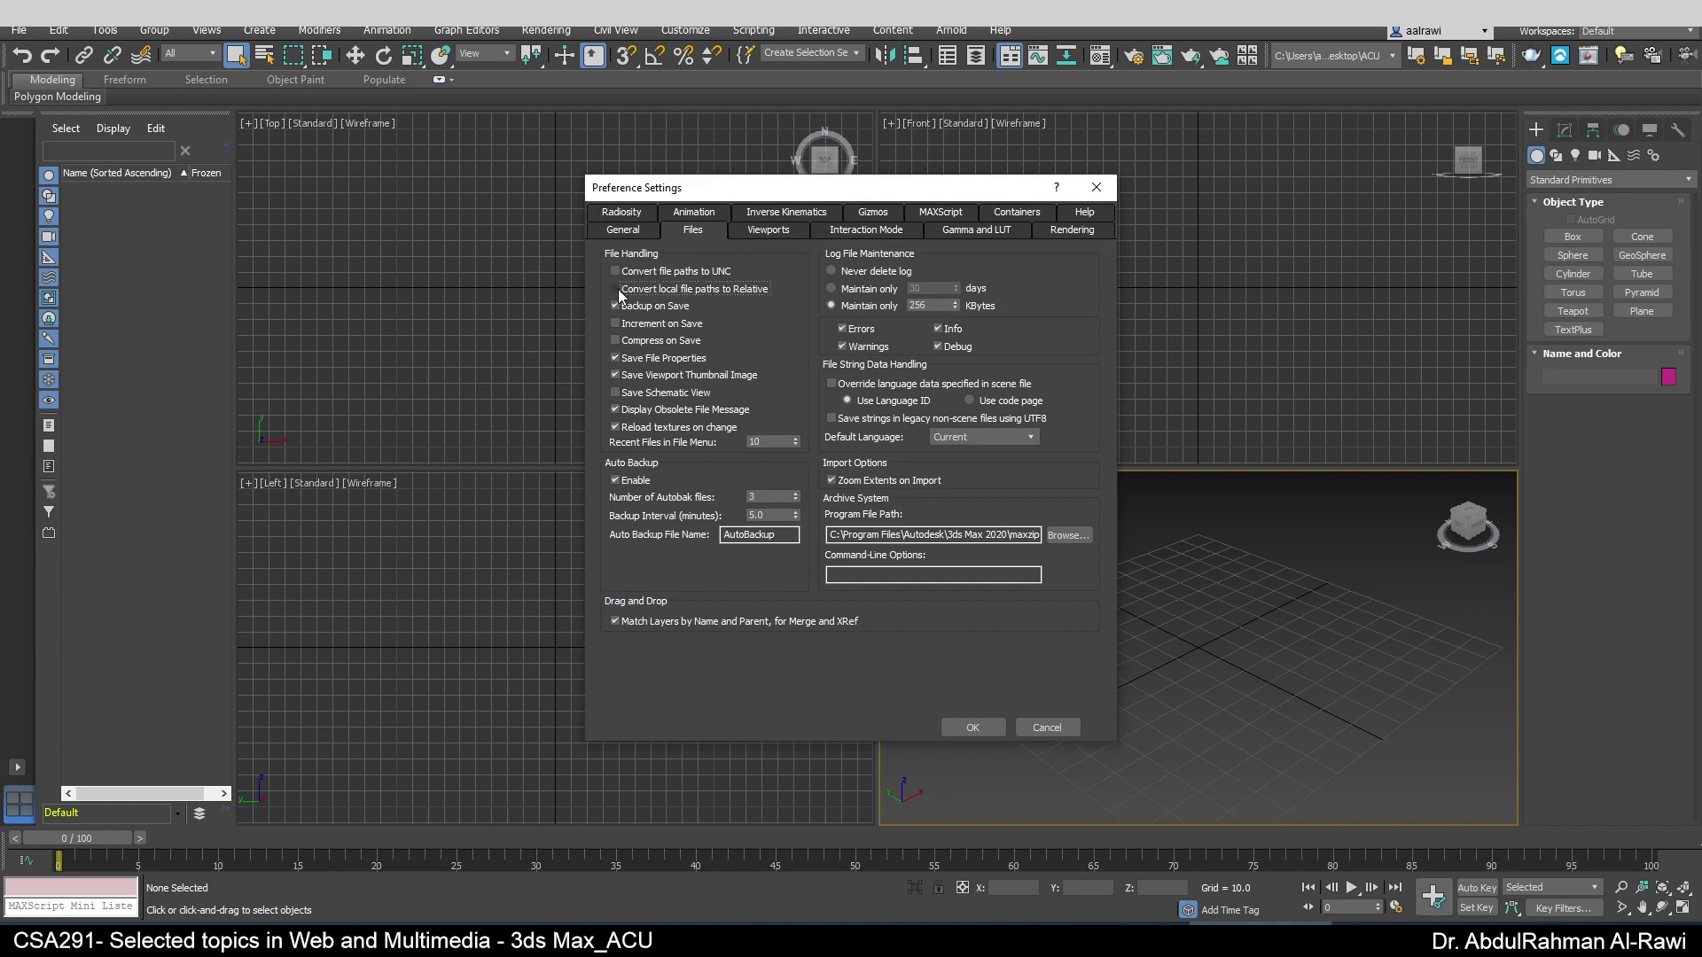
left_click(619, 289)
left_click(971, 728)
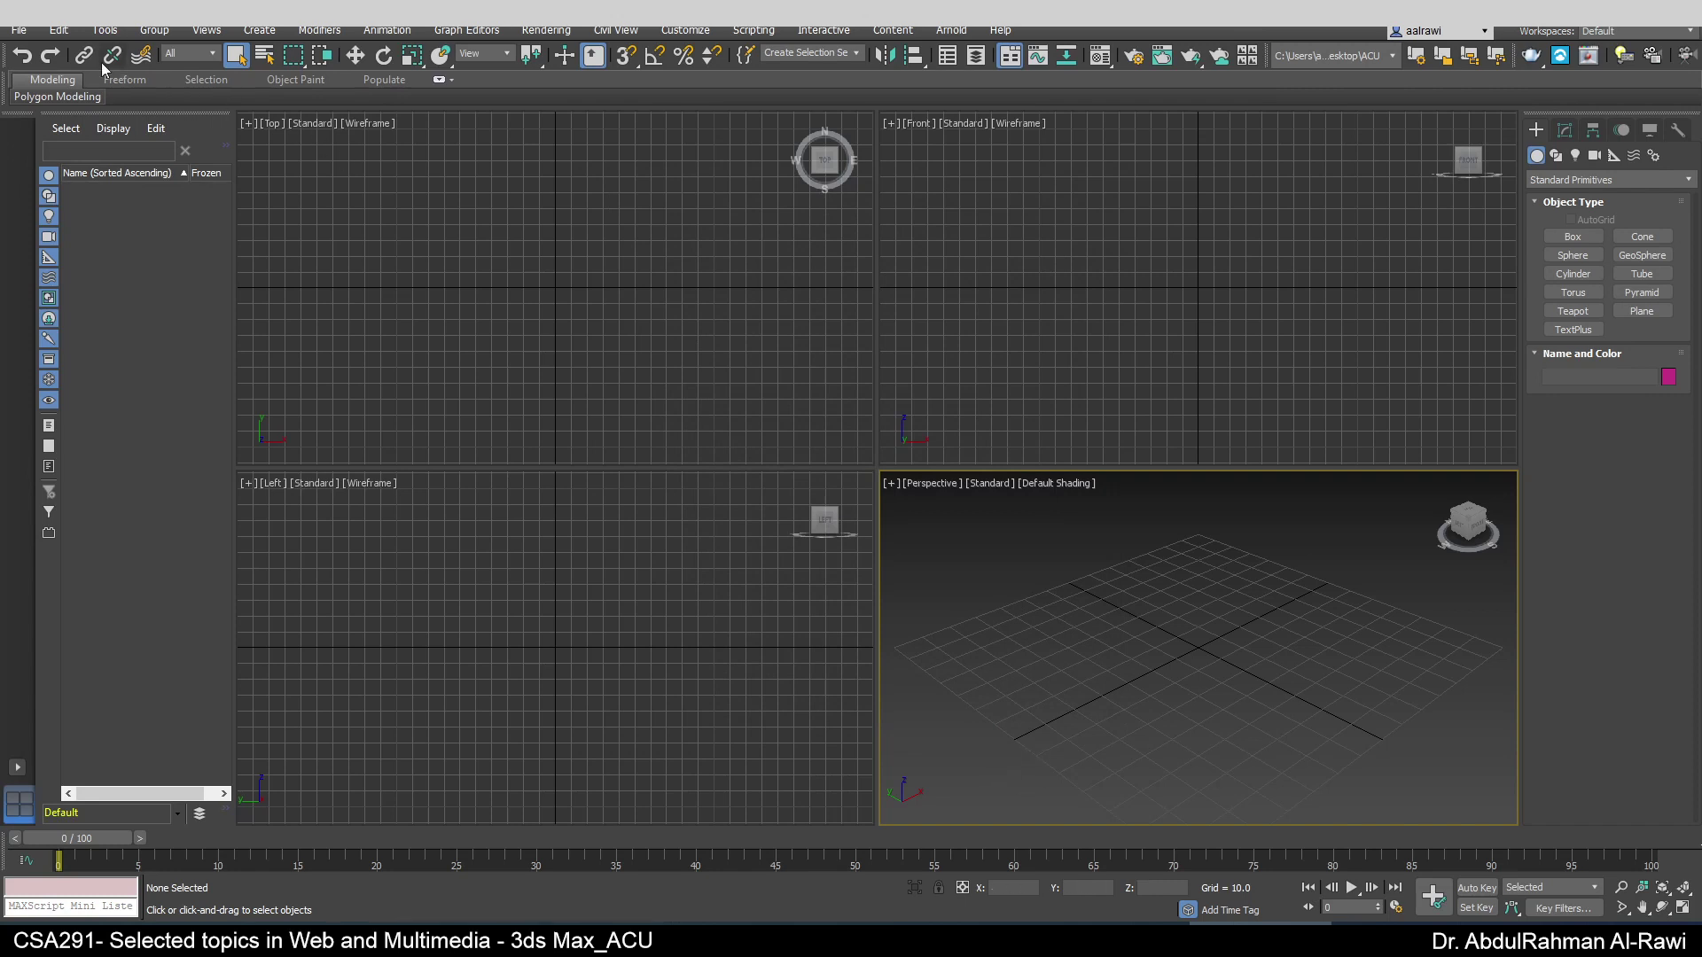
- Start a new default project and create a folder named CSA291 on the Desktop to hold it
left_click(17, 31)
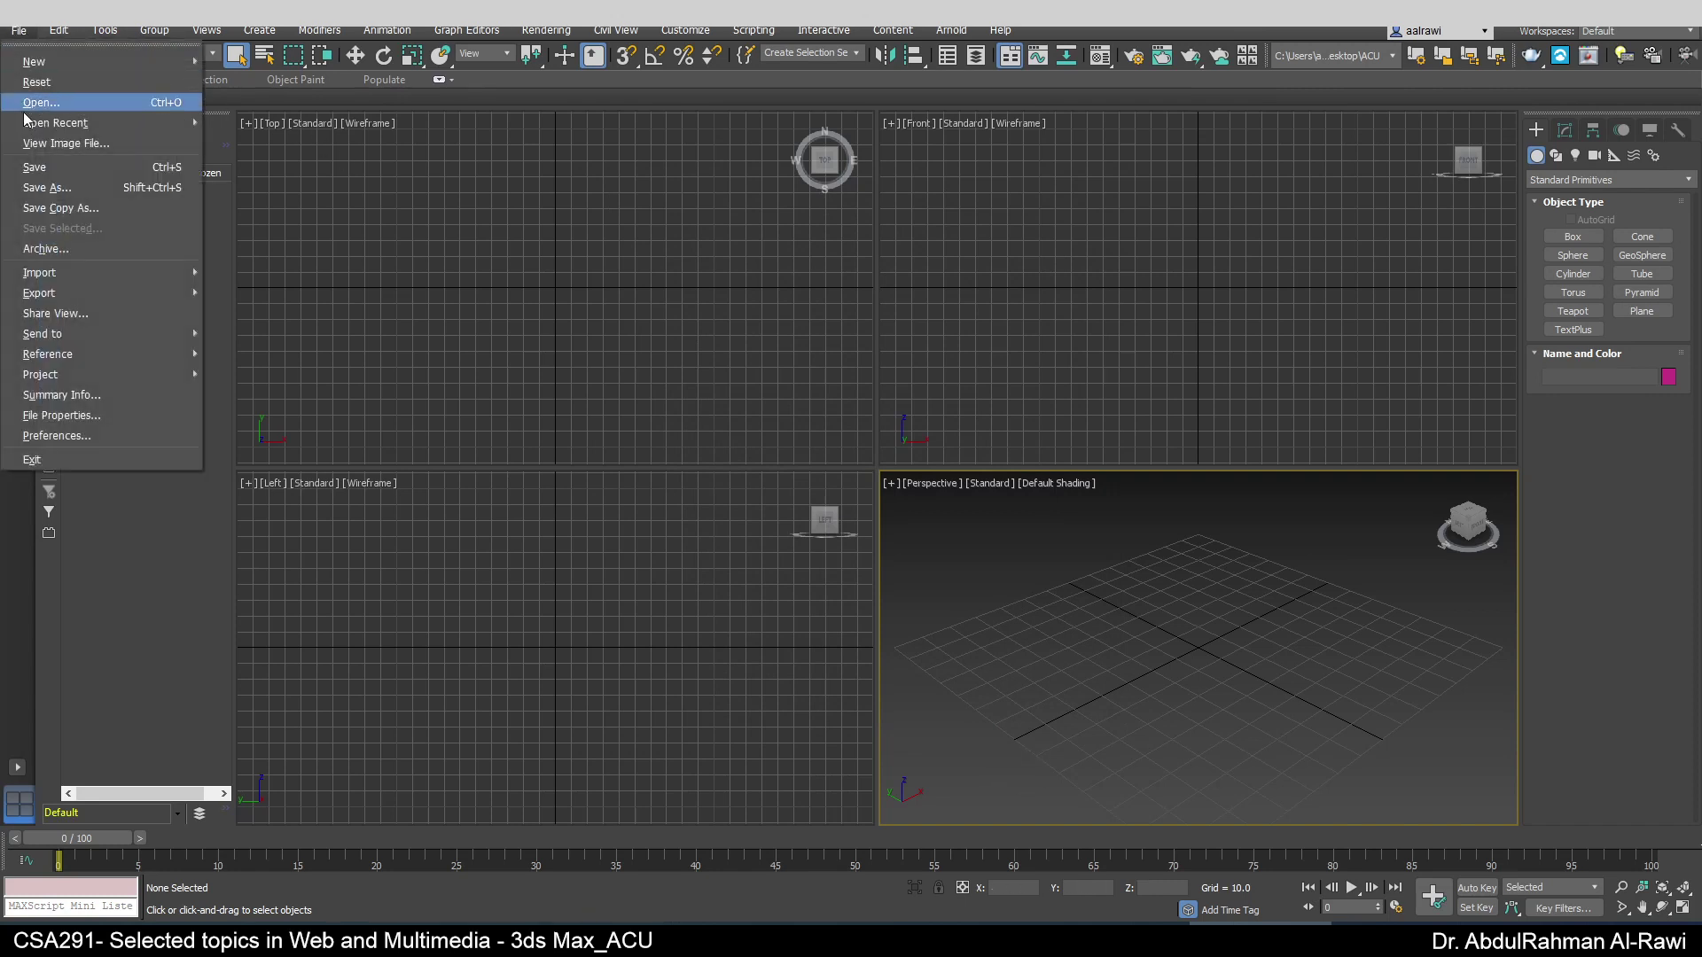
mouse_move(92, 382)
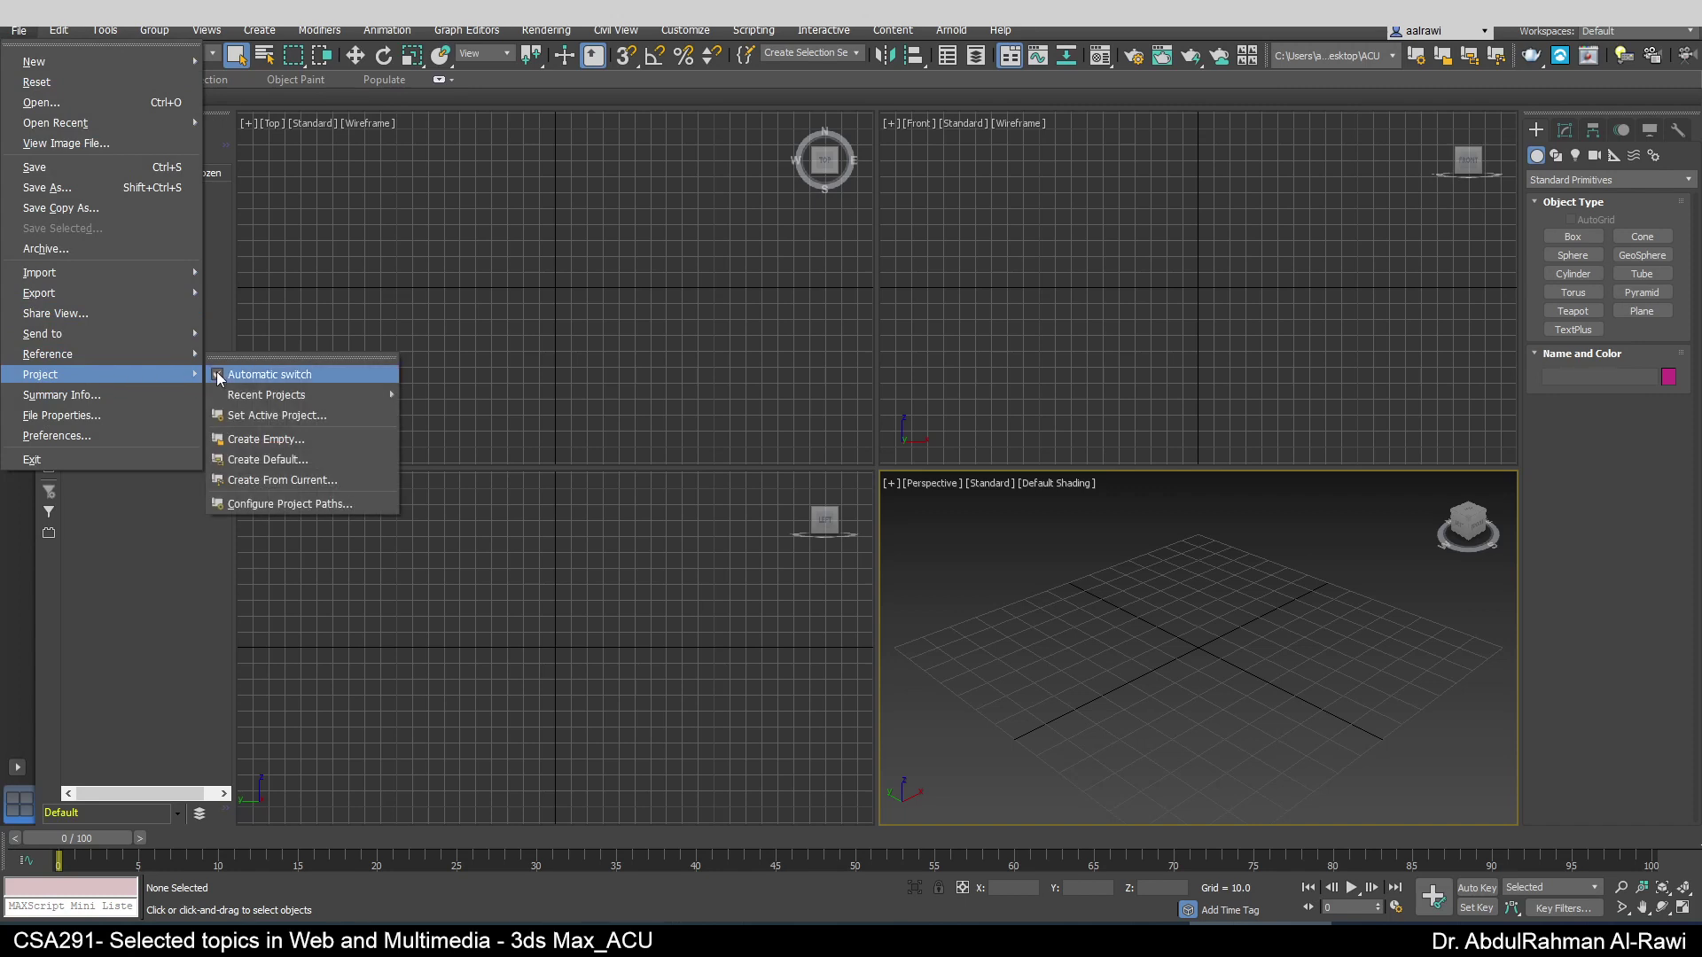
mouse_move(253, 400)
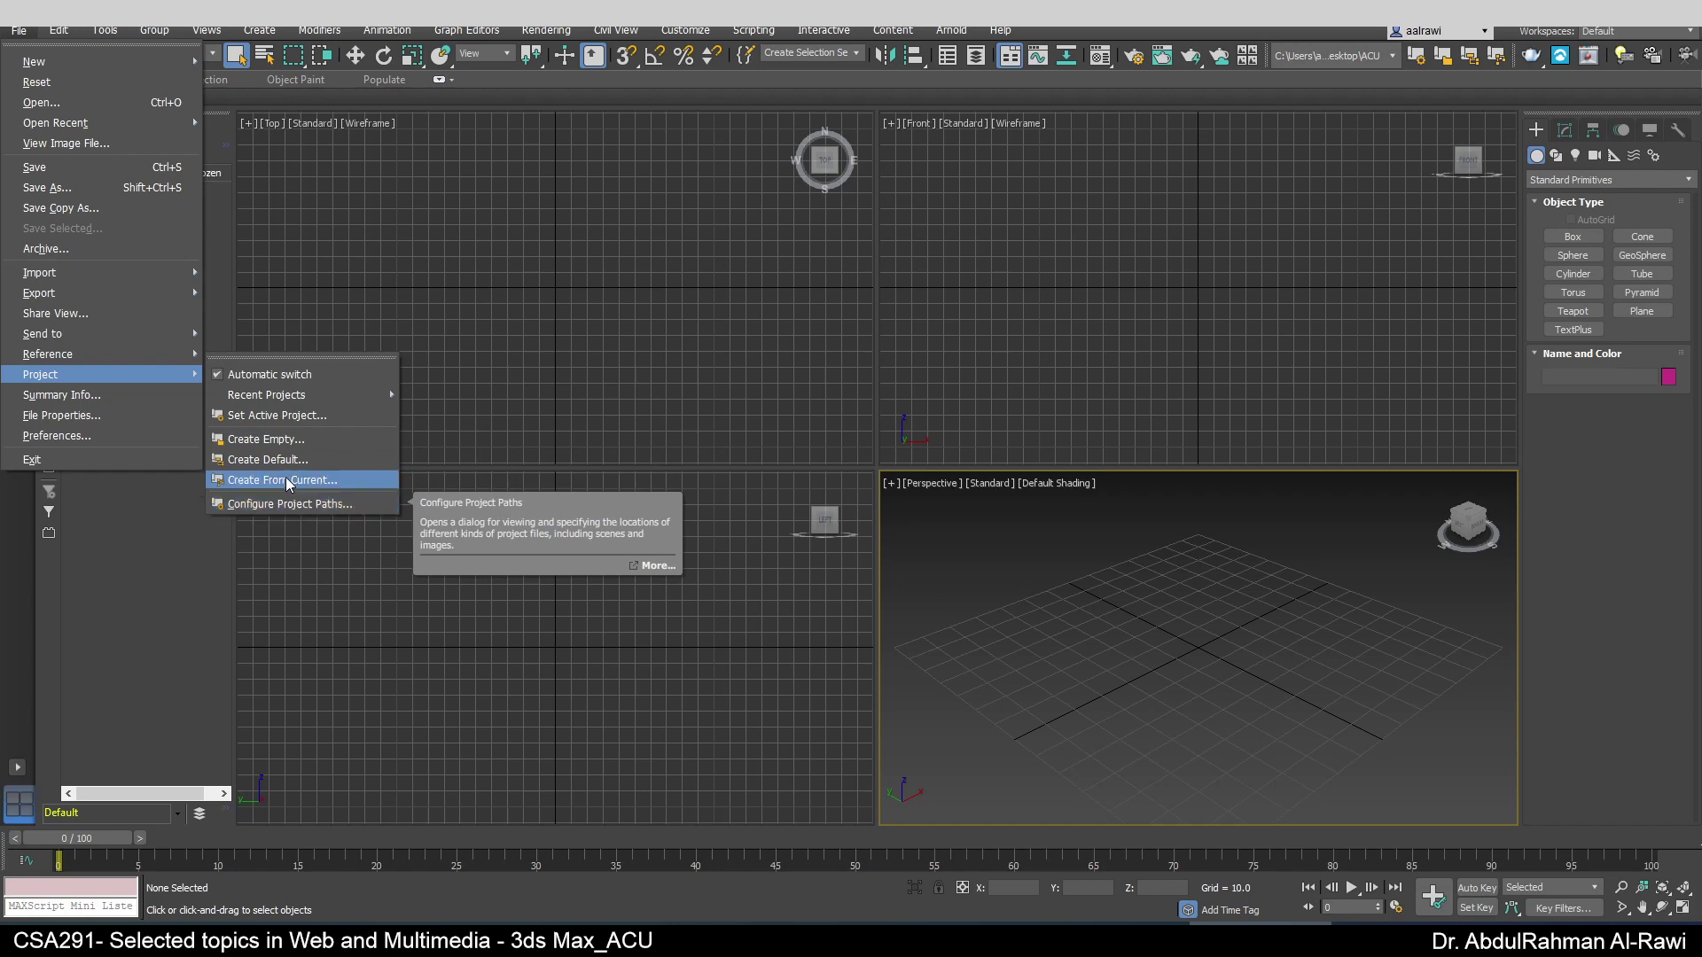
left_click(284, 463)
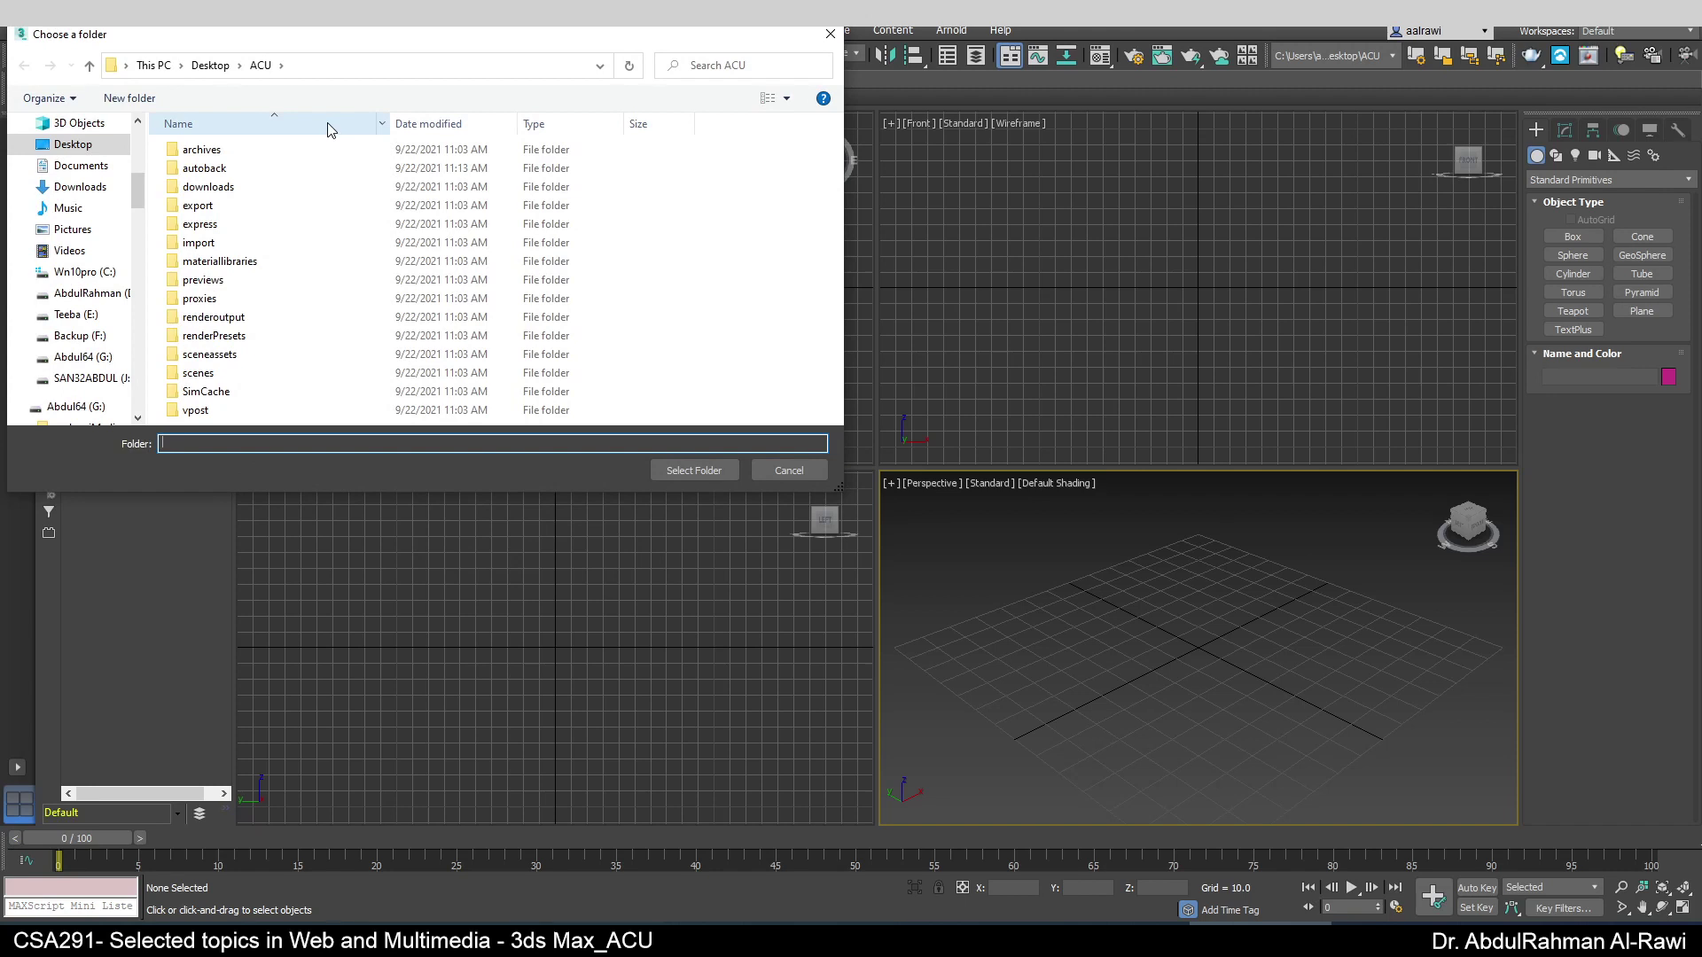
left_click(210, 65)
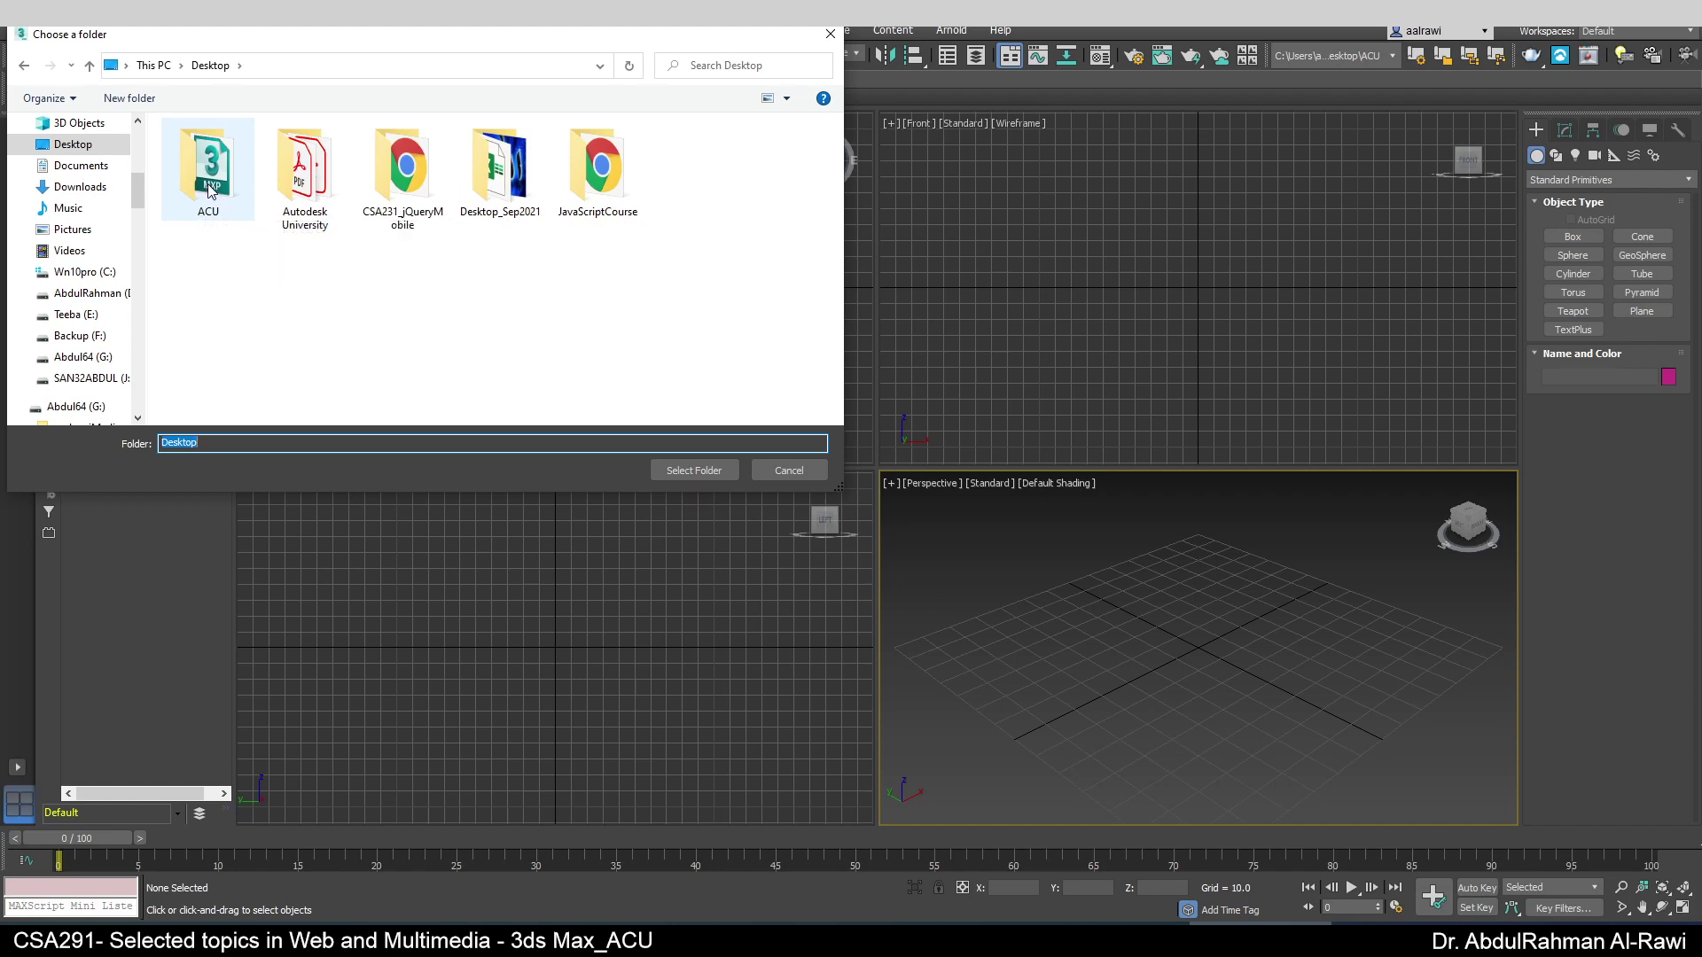
double_click(222, 209)
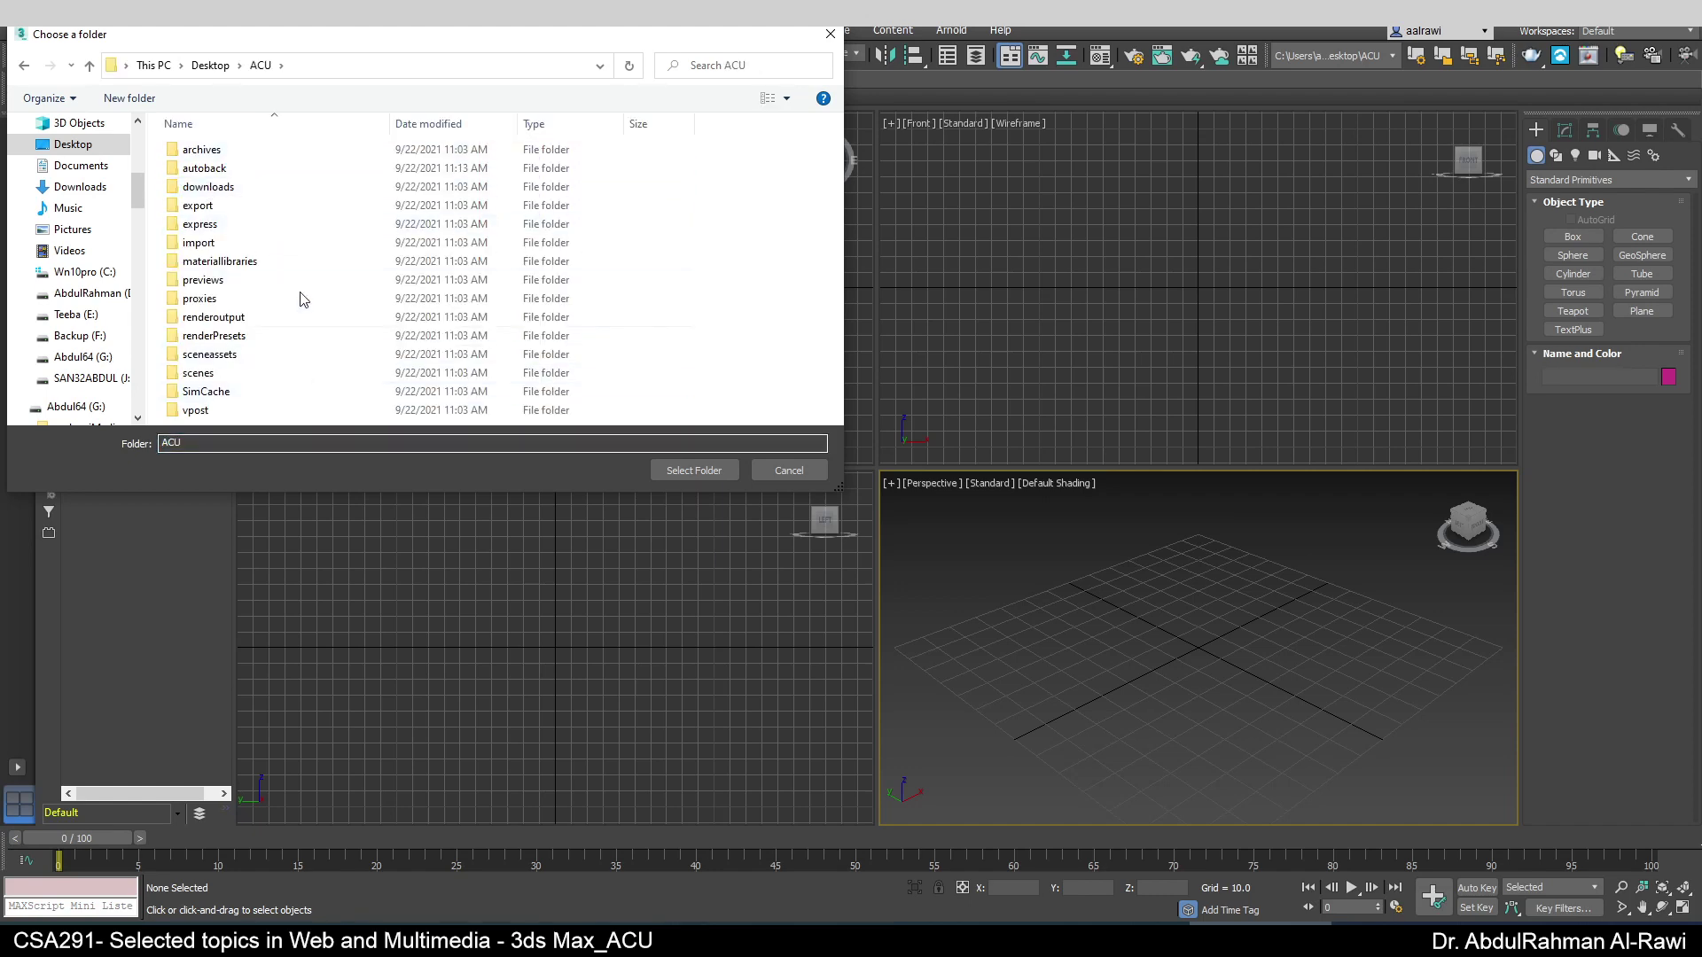
left_click(211, 66)
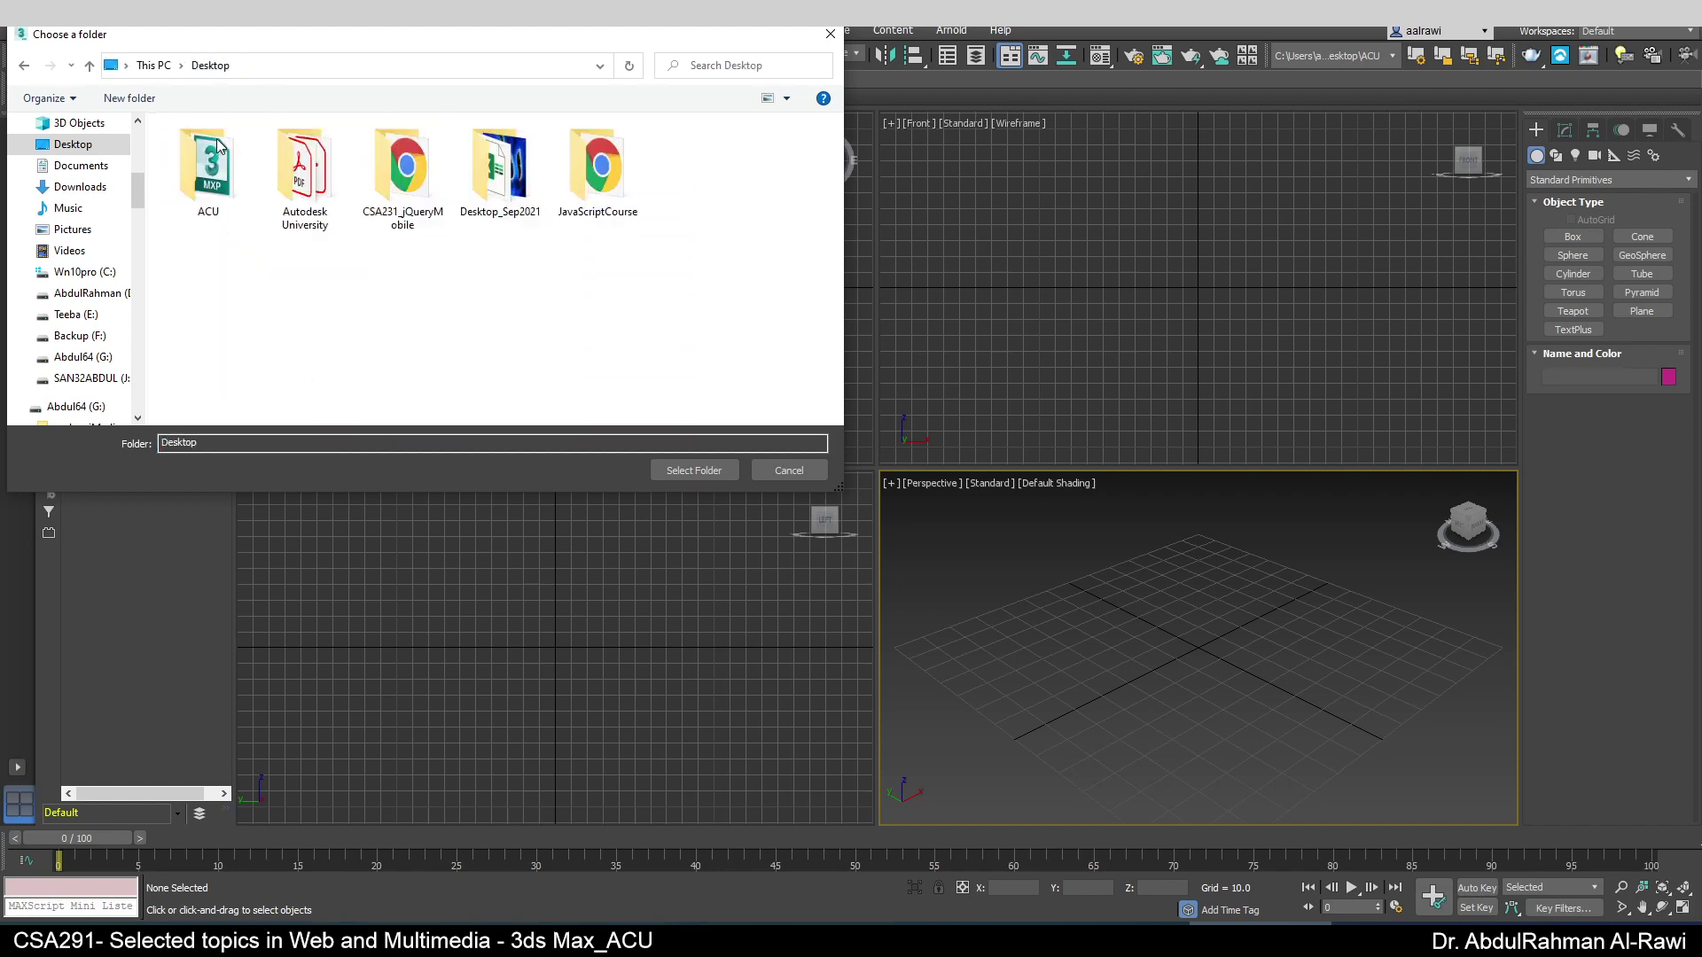
left_click(129, 98)
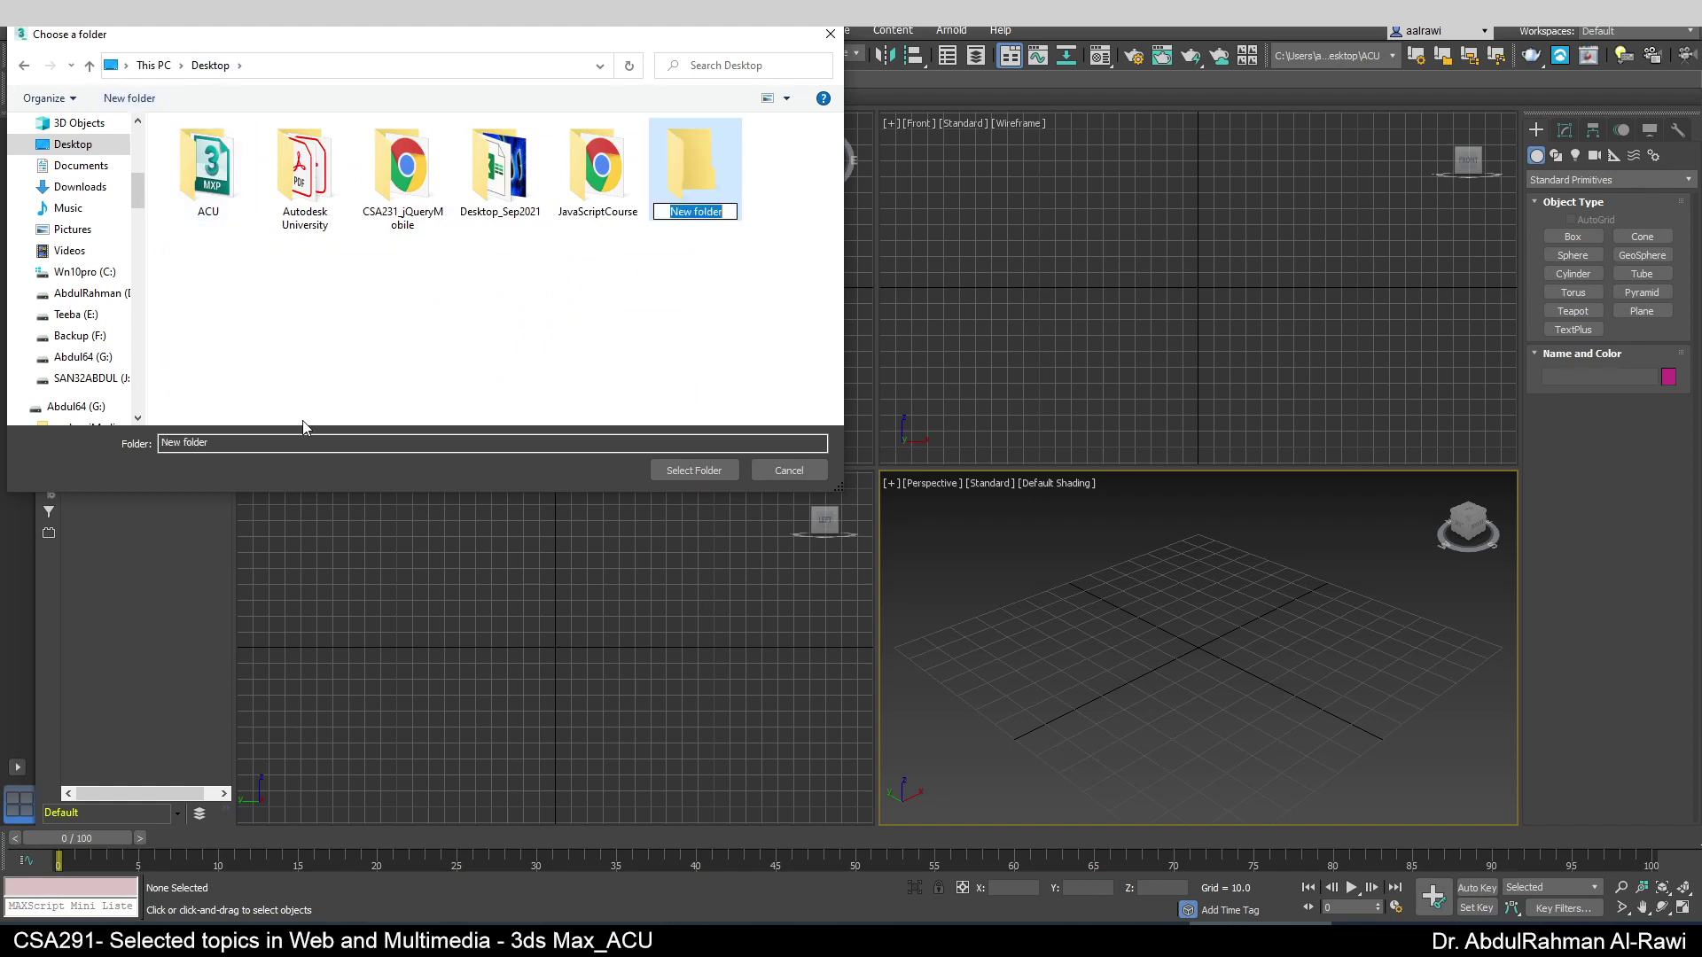
type("CSA291")
key("Return")
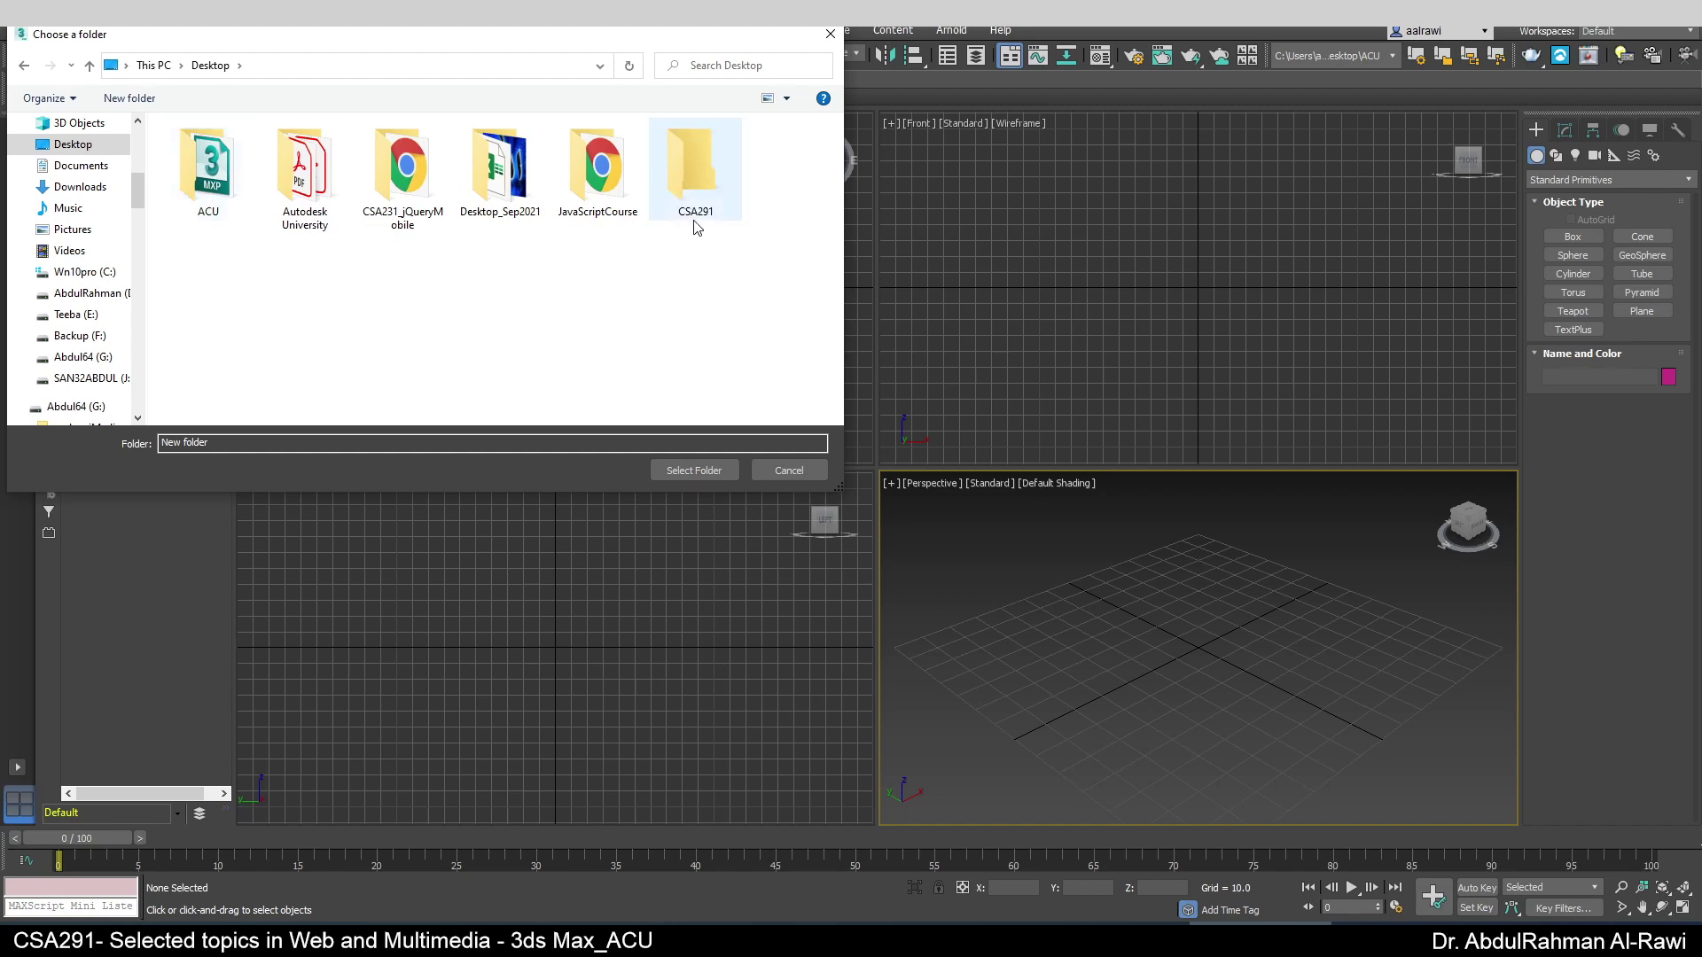
- Choose the CSA291 folder on the Desktop as the location and create the default project there
double_click(696, 228)
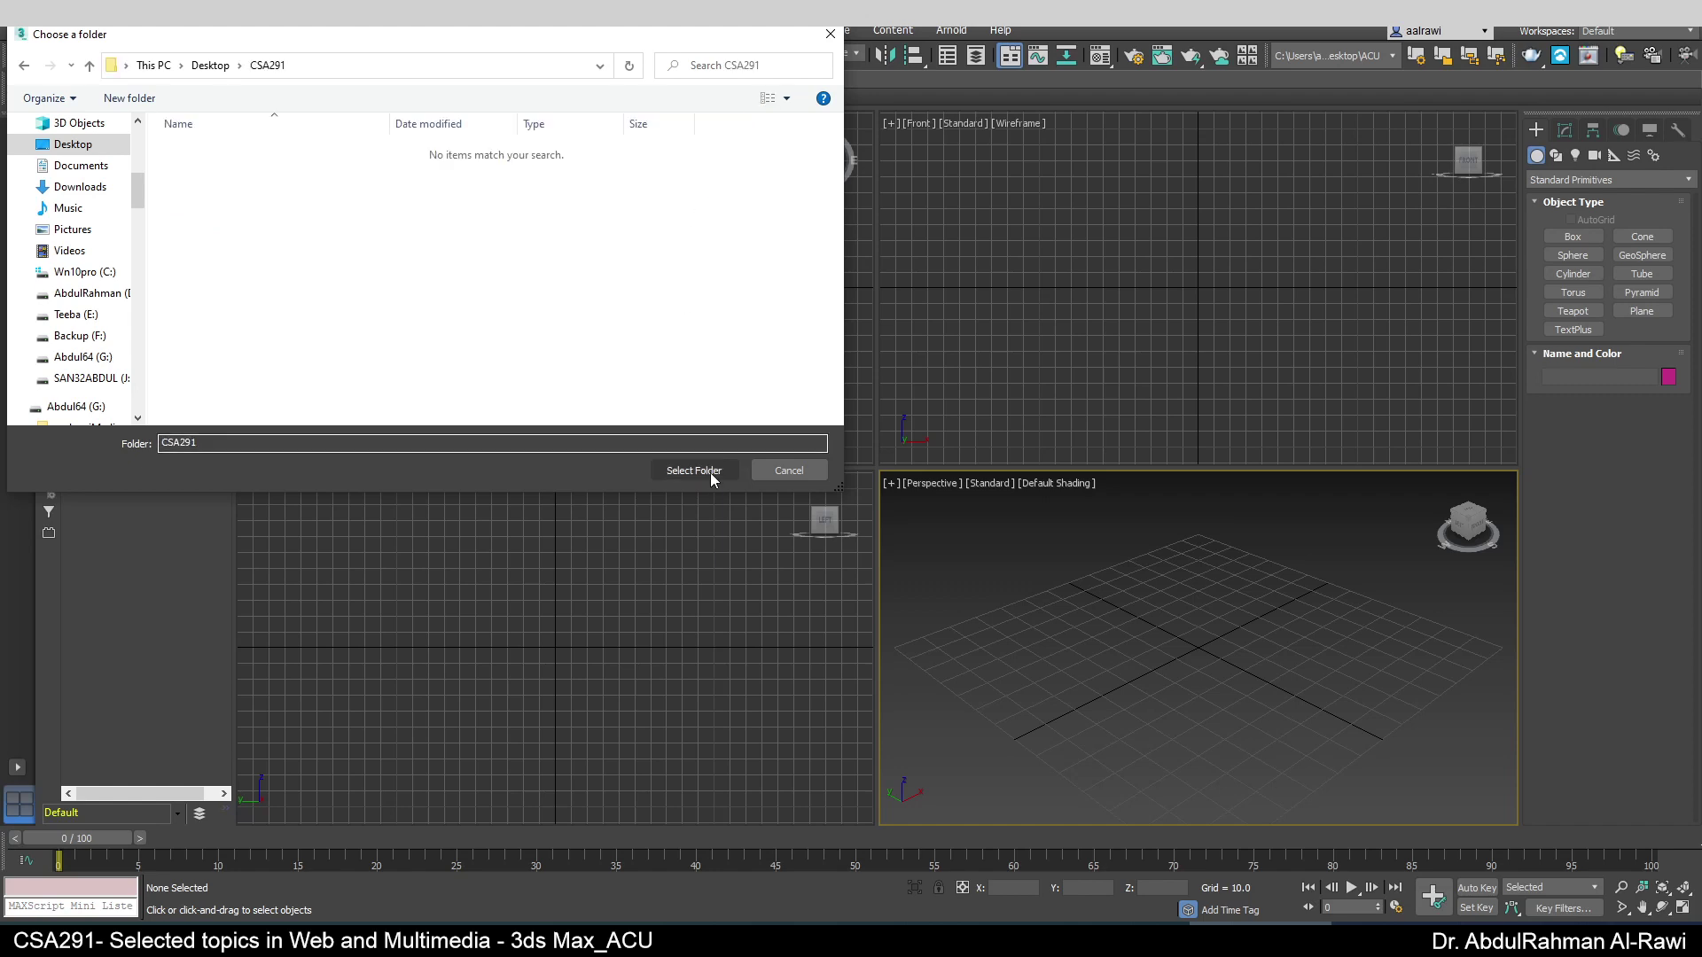
left_click(210, 64)
left_click(707, 197)
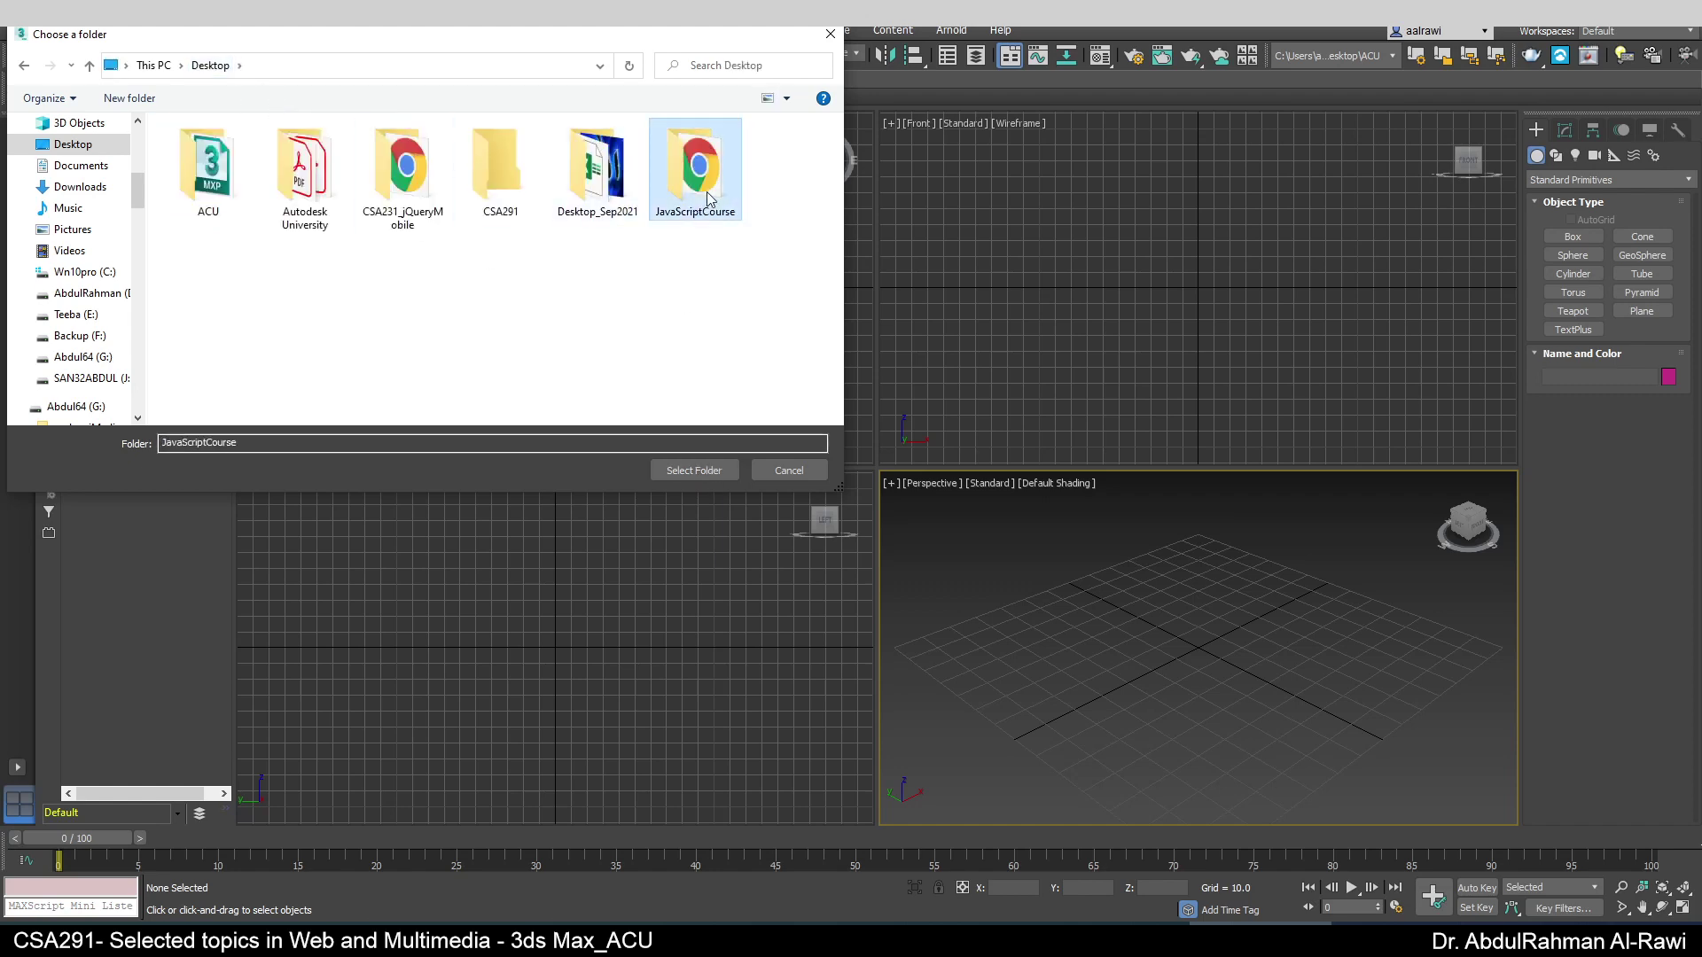
left_click(500, 190)
left_click(695, 470)
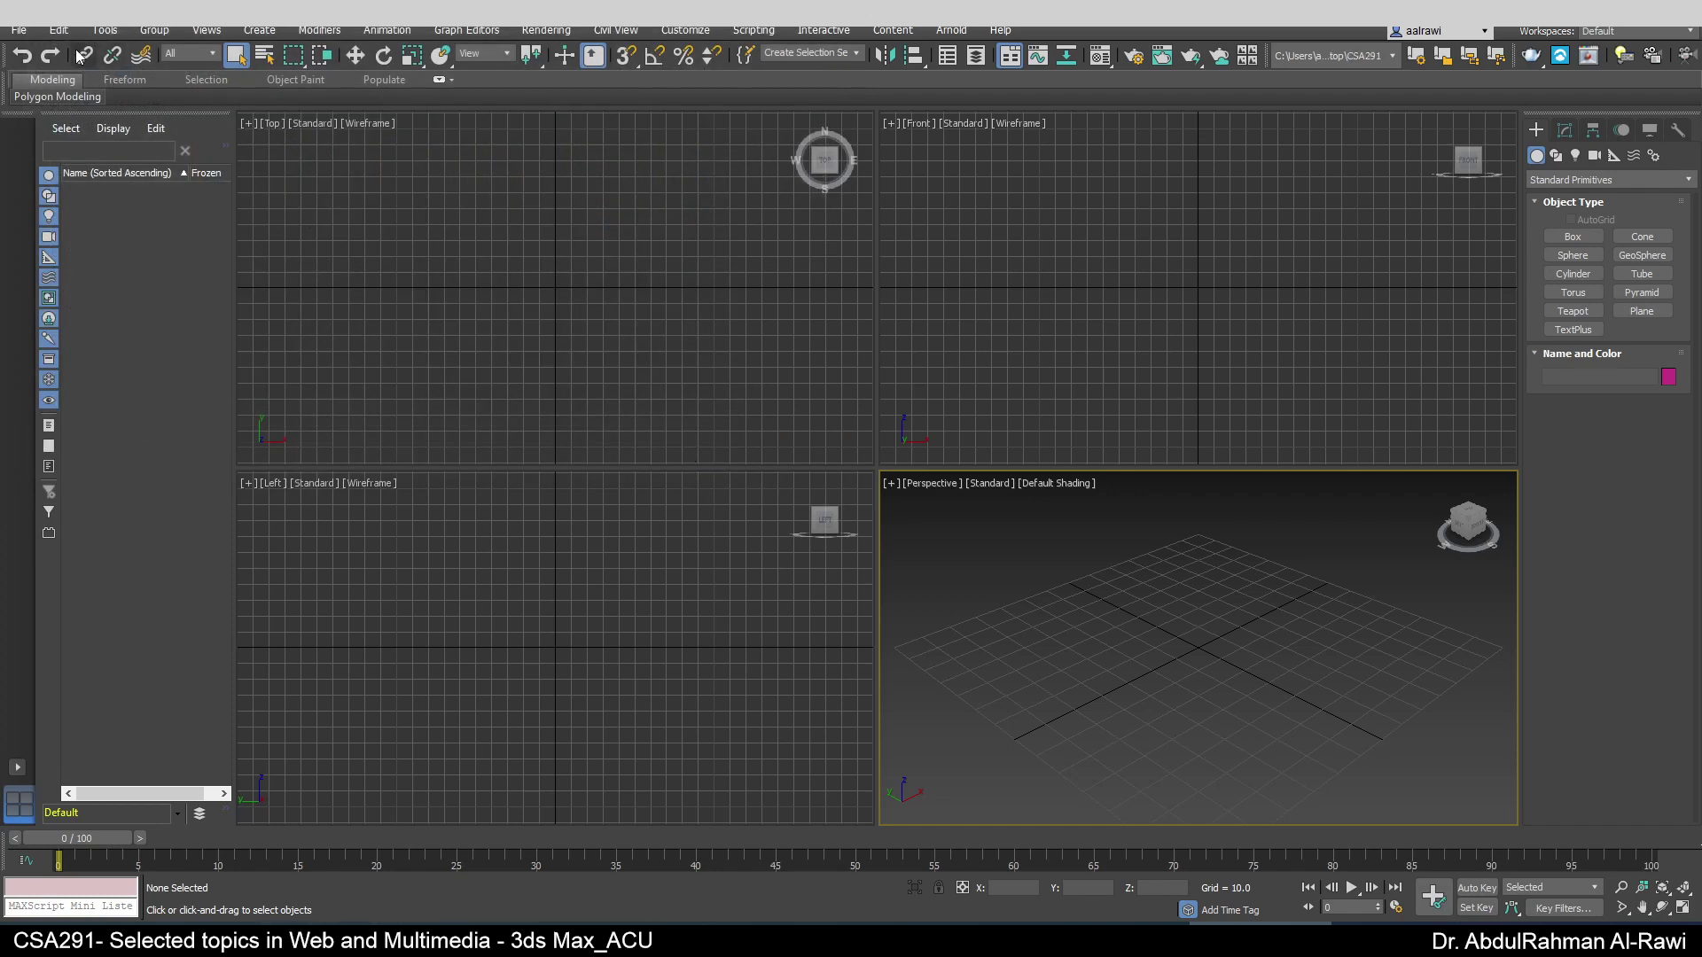
left_click(22, 32)
mouse_move(102, 375)
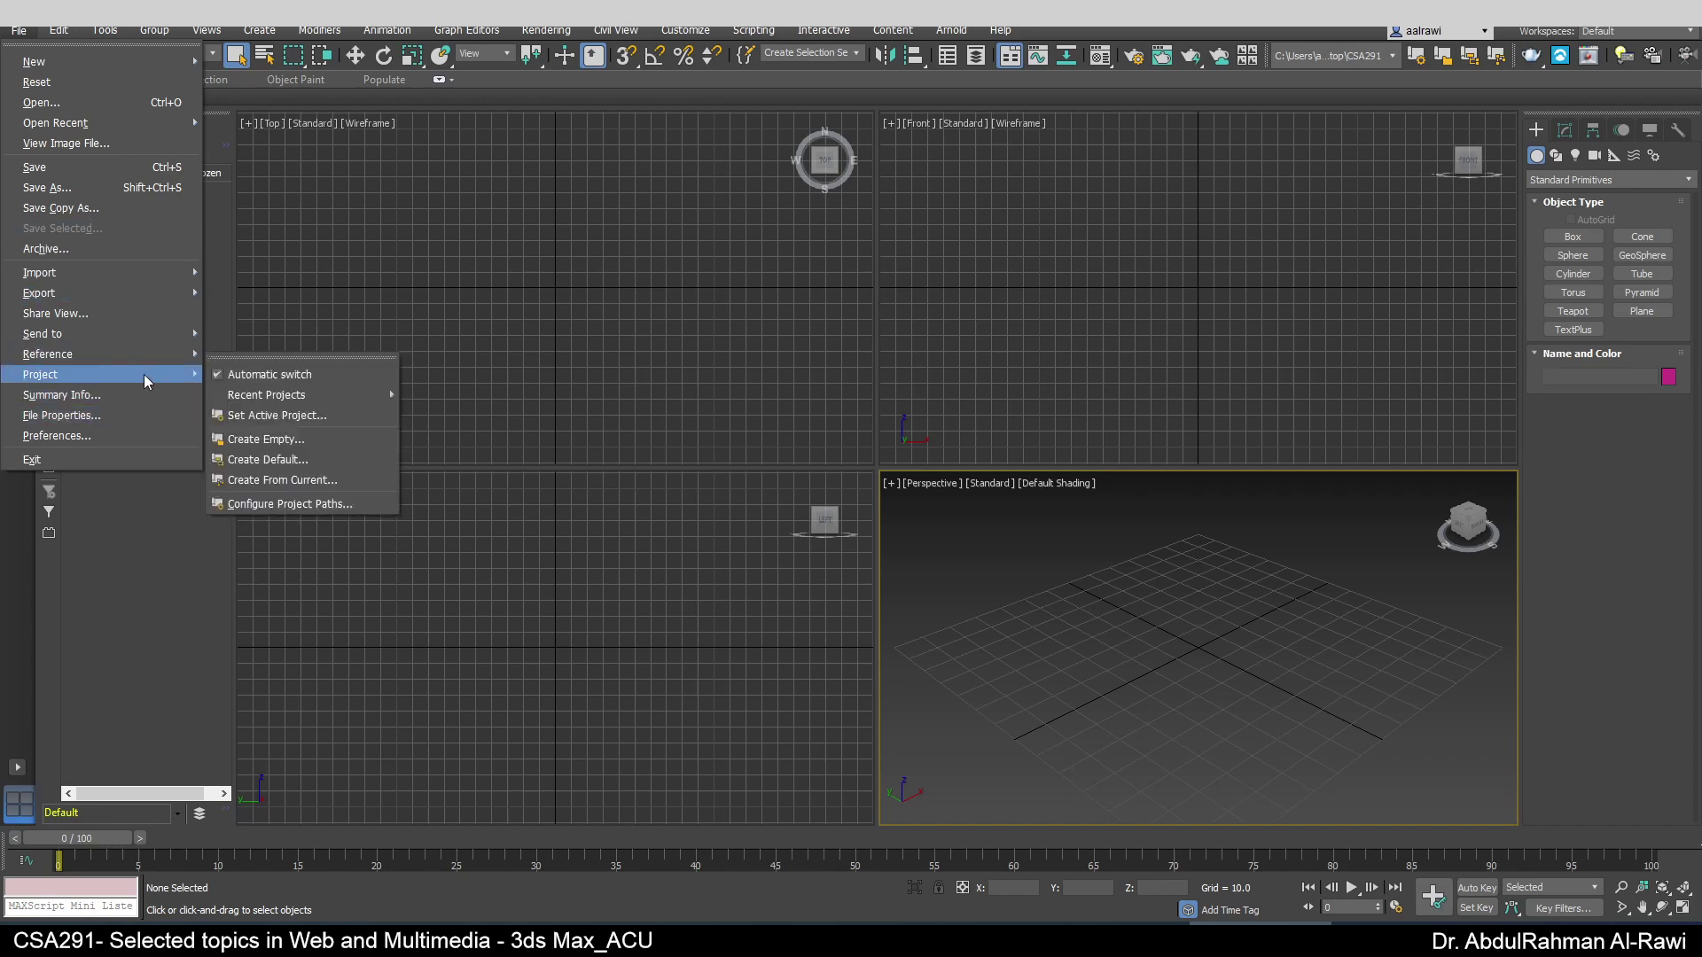
mouse_move(263, 397)
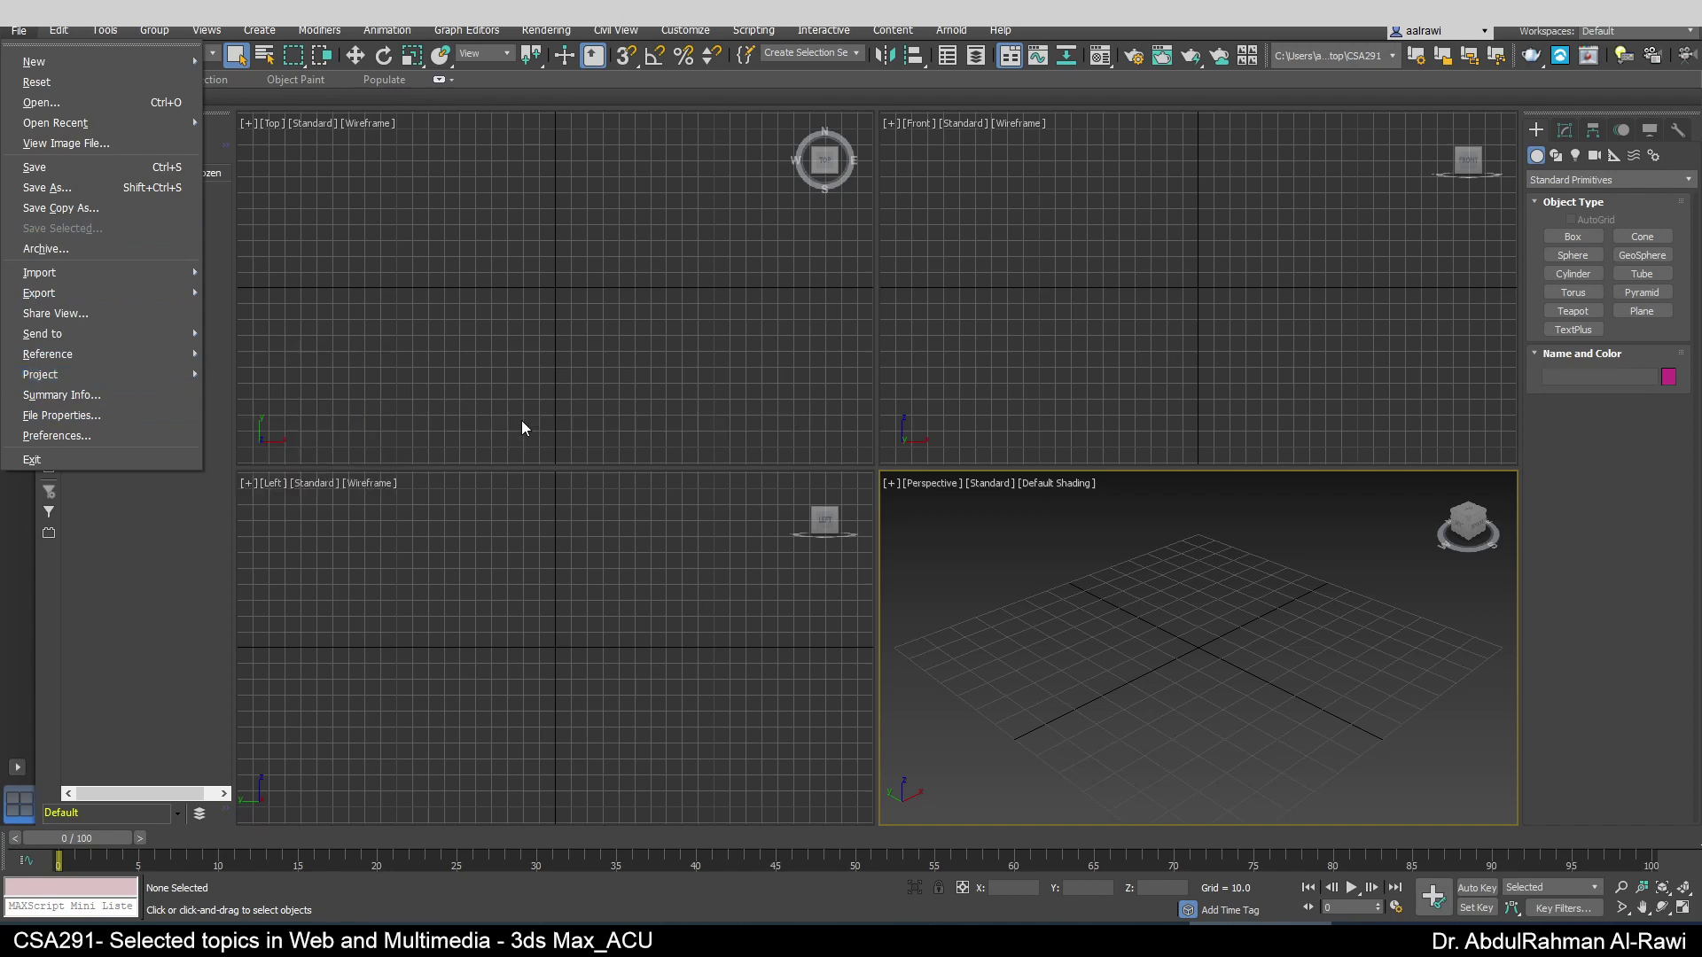
- Switch to File Explorer and open the CSA291 project folder on the Desktop
left_click(333, 938)
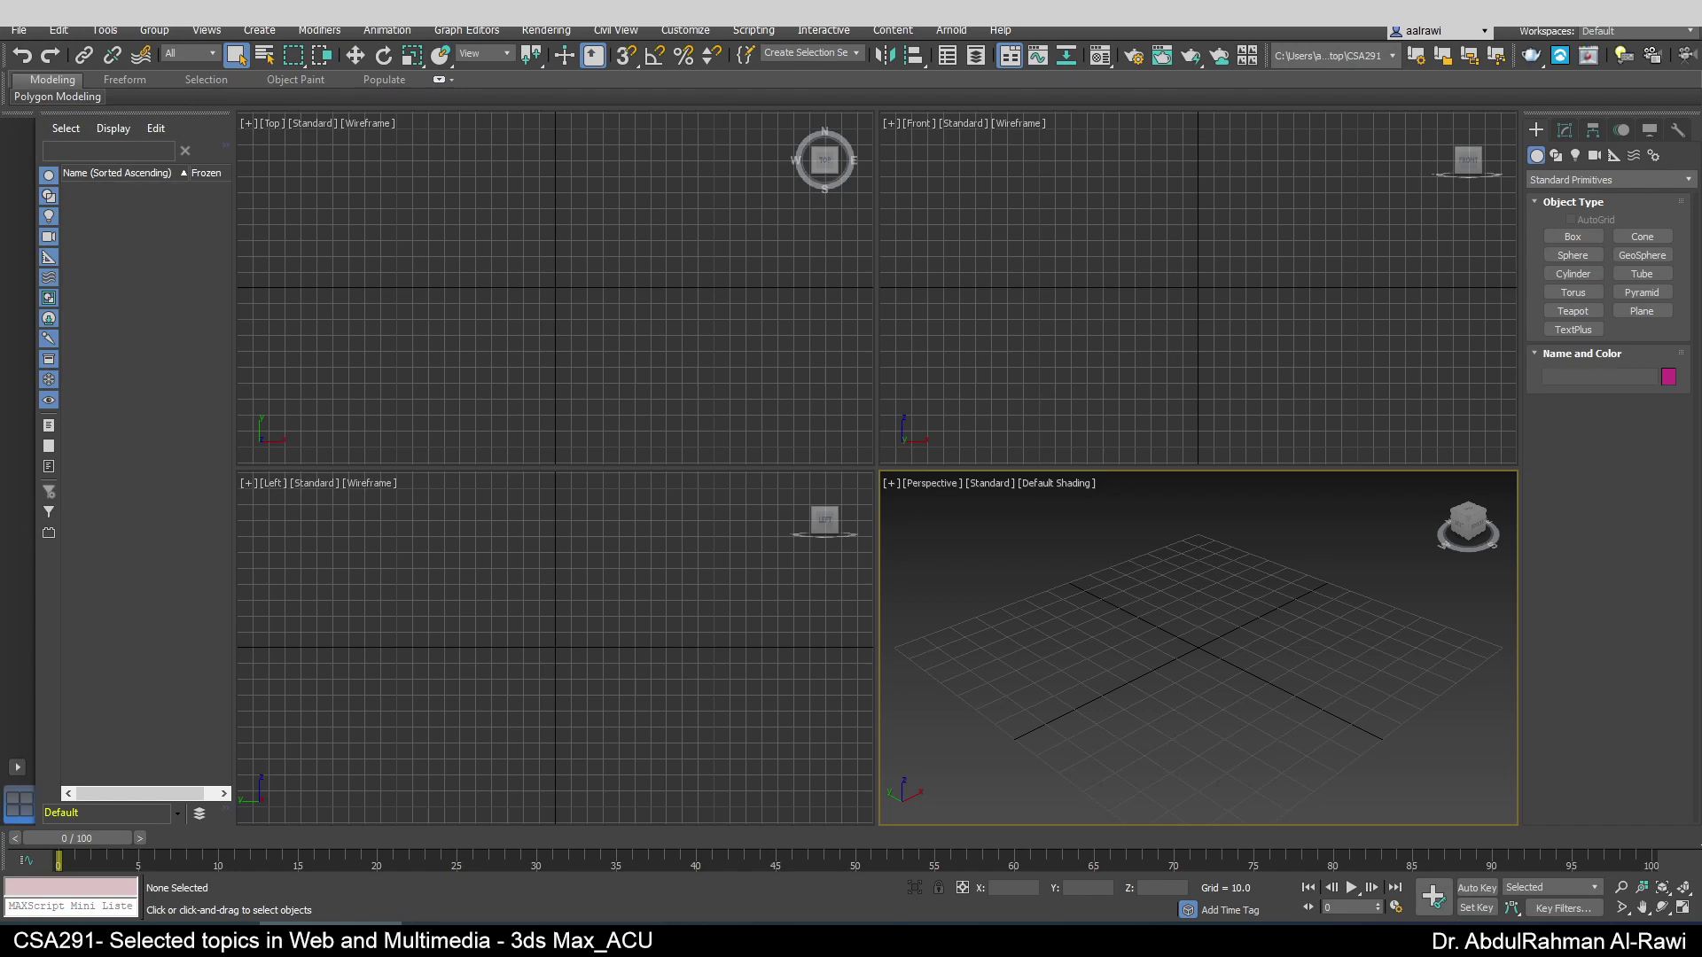
key("alt+Tab")
double_click(604, 97)
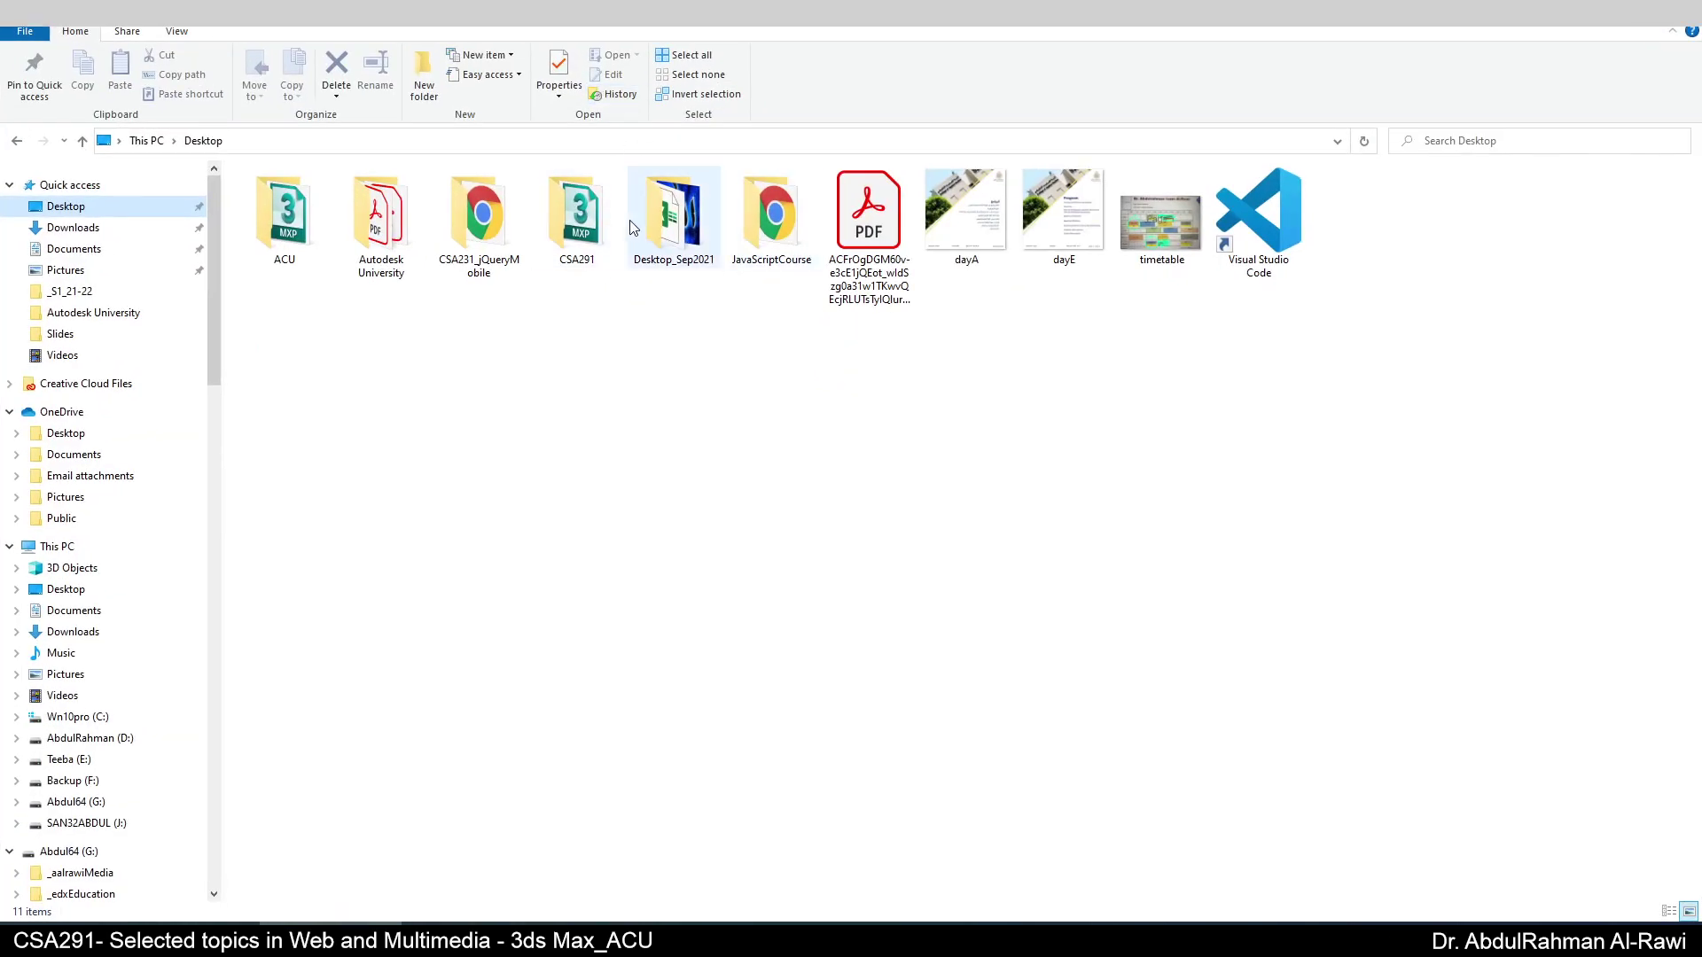
double_click(598, 214)
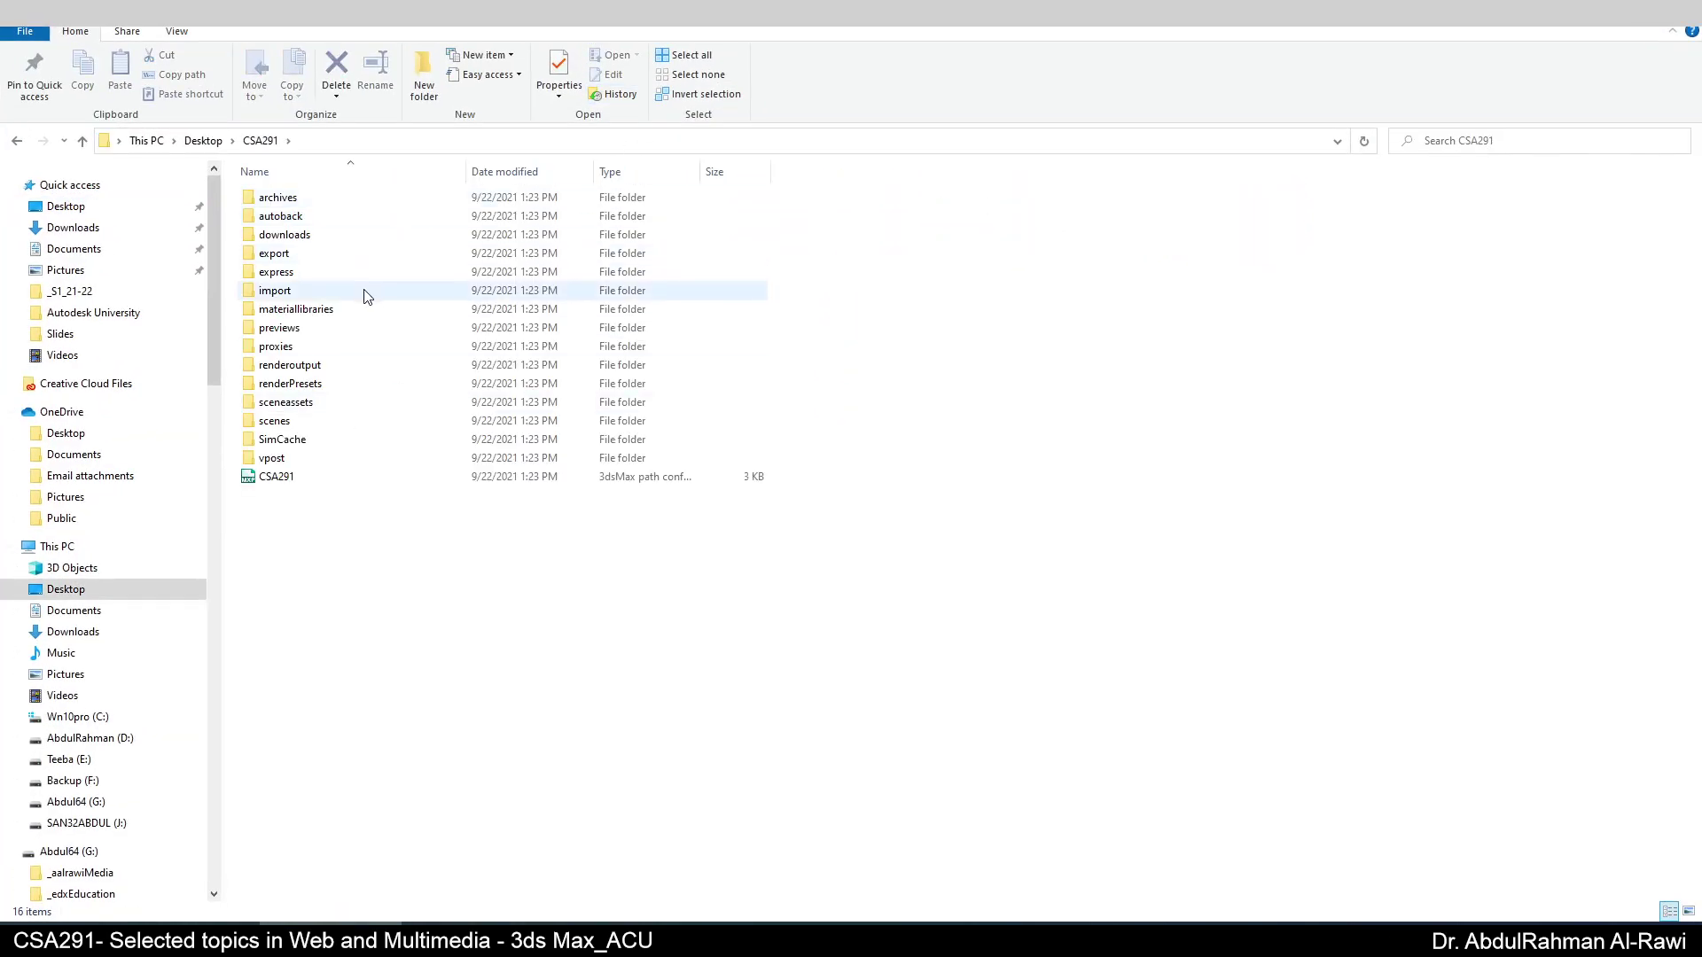
- Hide File Explorer's navigation pane and show the contents of the CSA291 folder as large icons
left_click(169, 32)
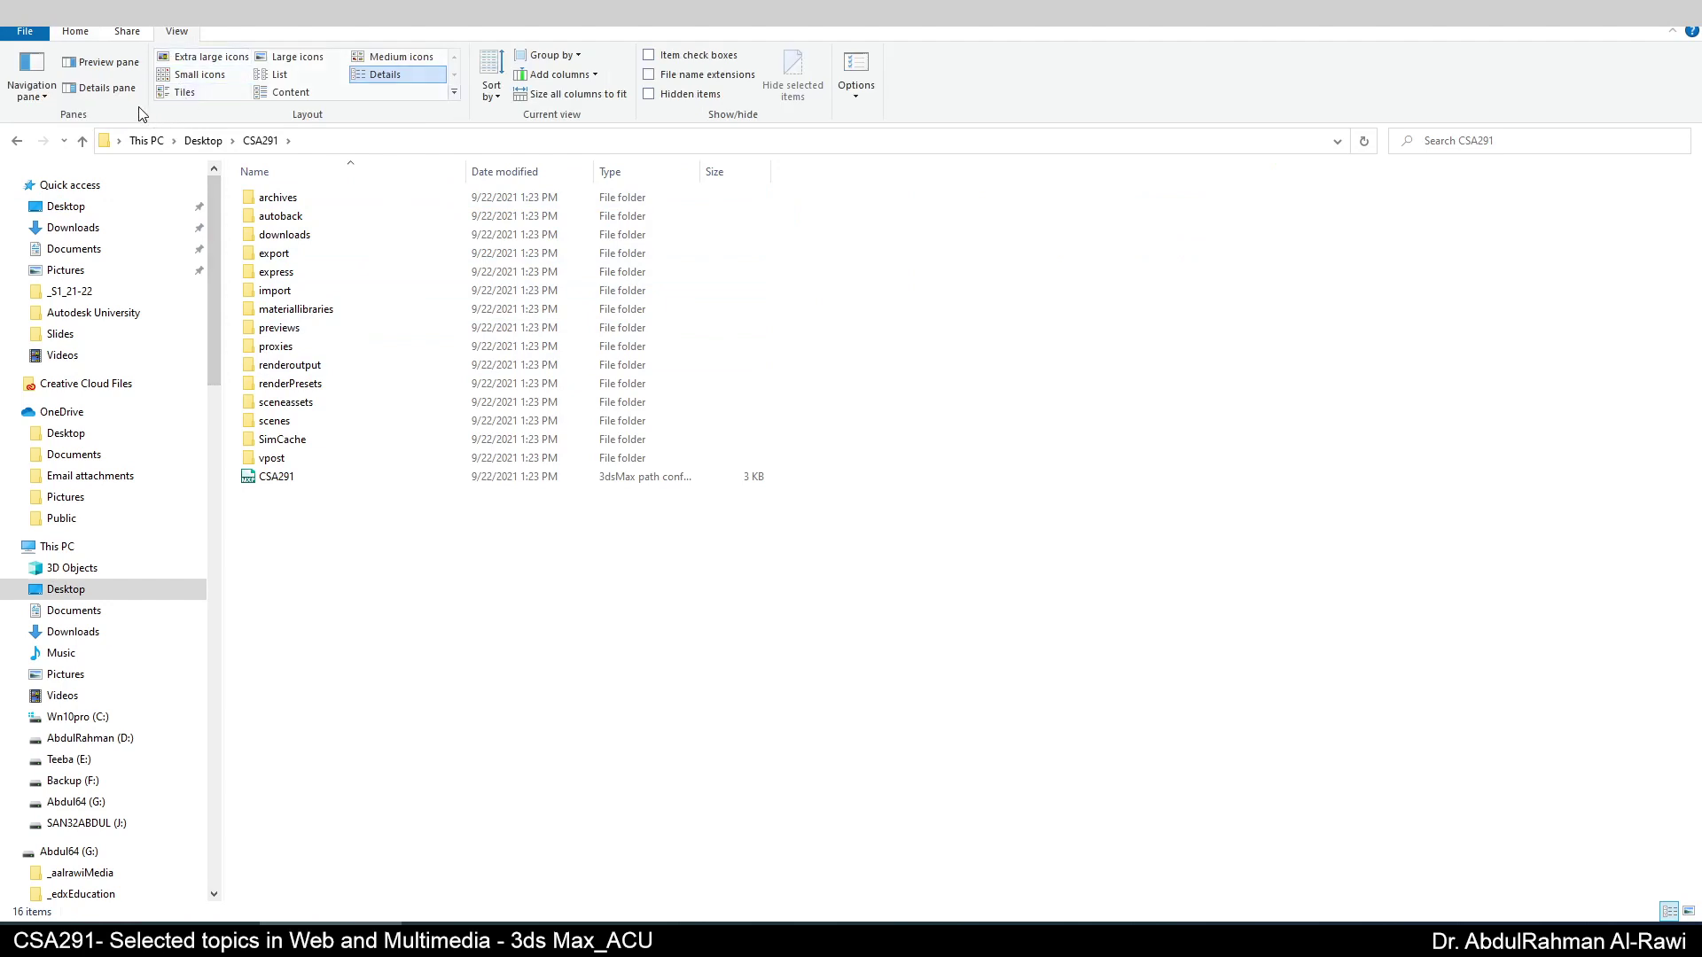
left_click(97, 88)
left_click(90, 88)
left_click(32, 88)
left_click(25, 121)
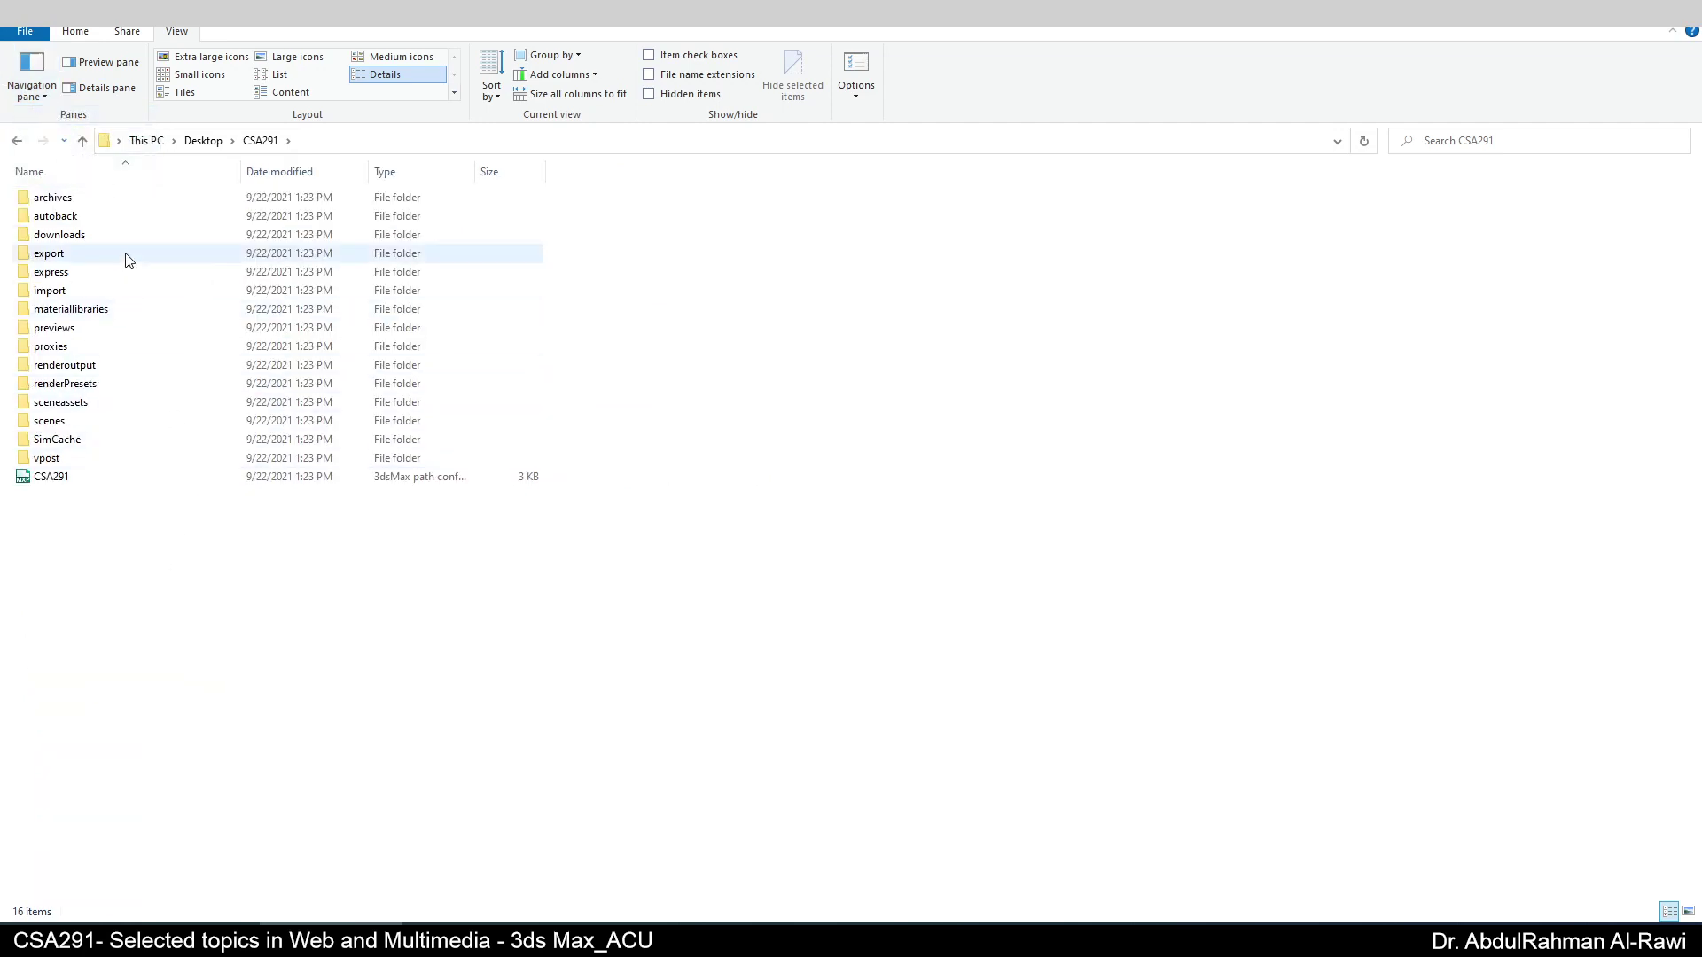
scroll(547, 555, "up", 3, "ctrl")
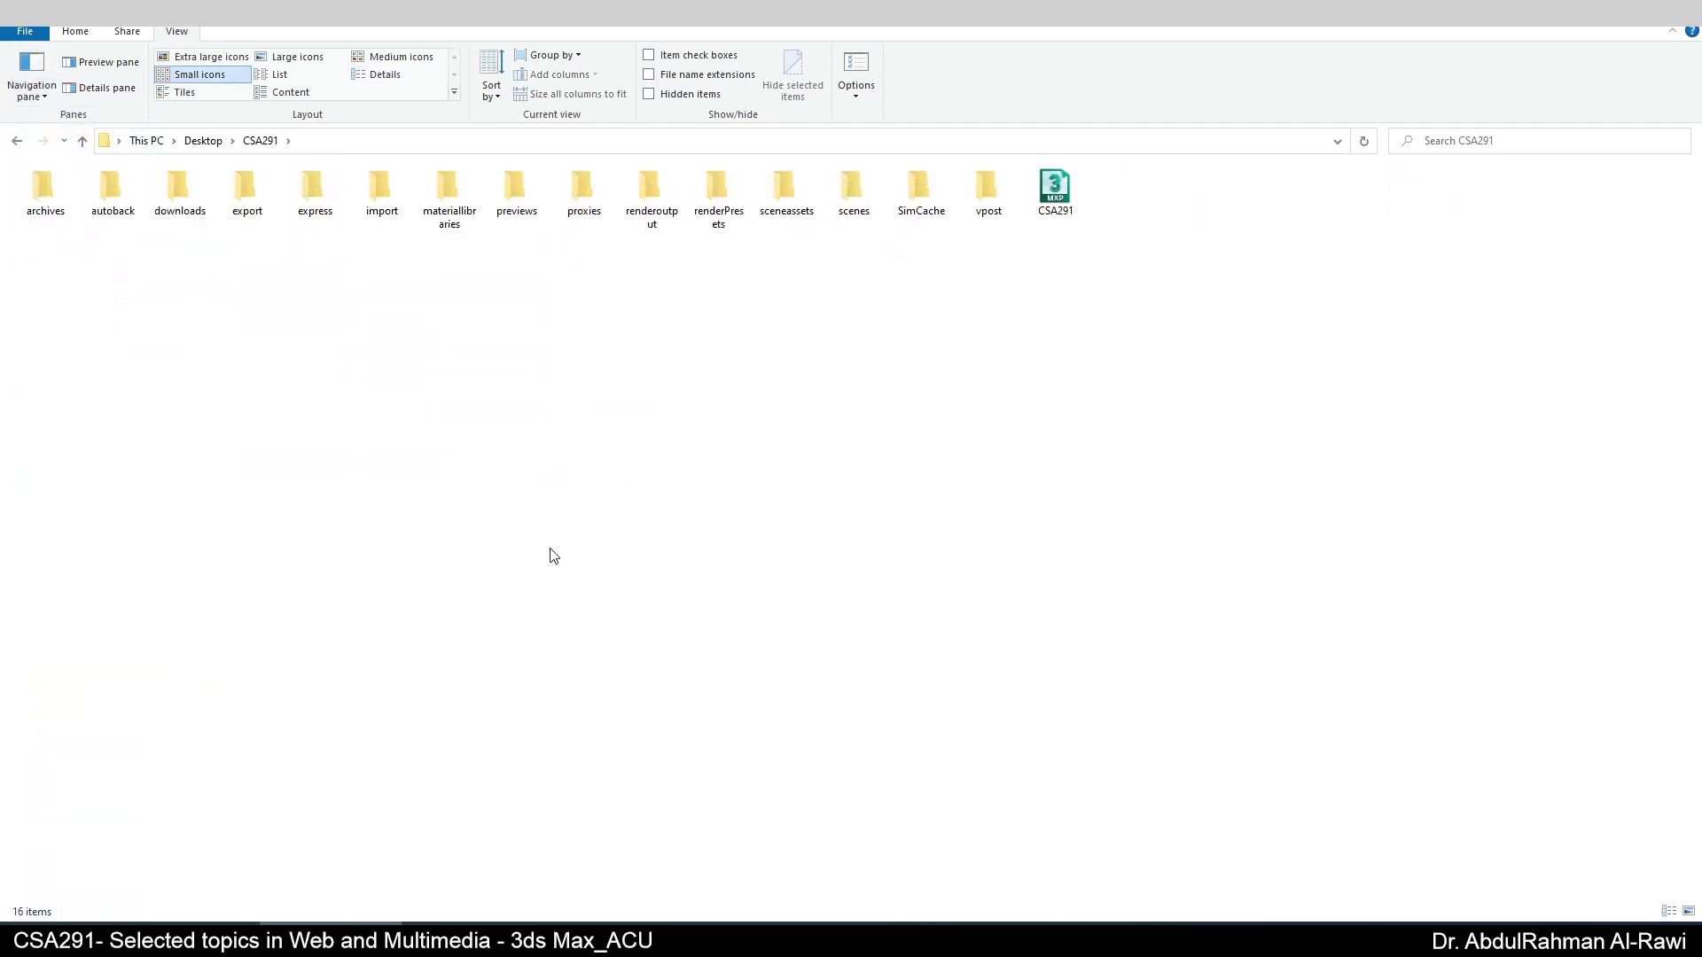
scroll(550, 556, "up", 4, "ctrl")
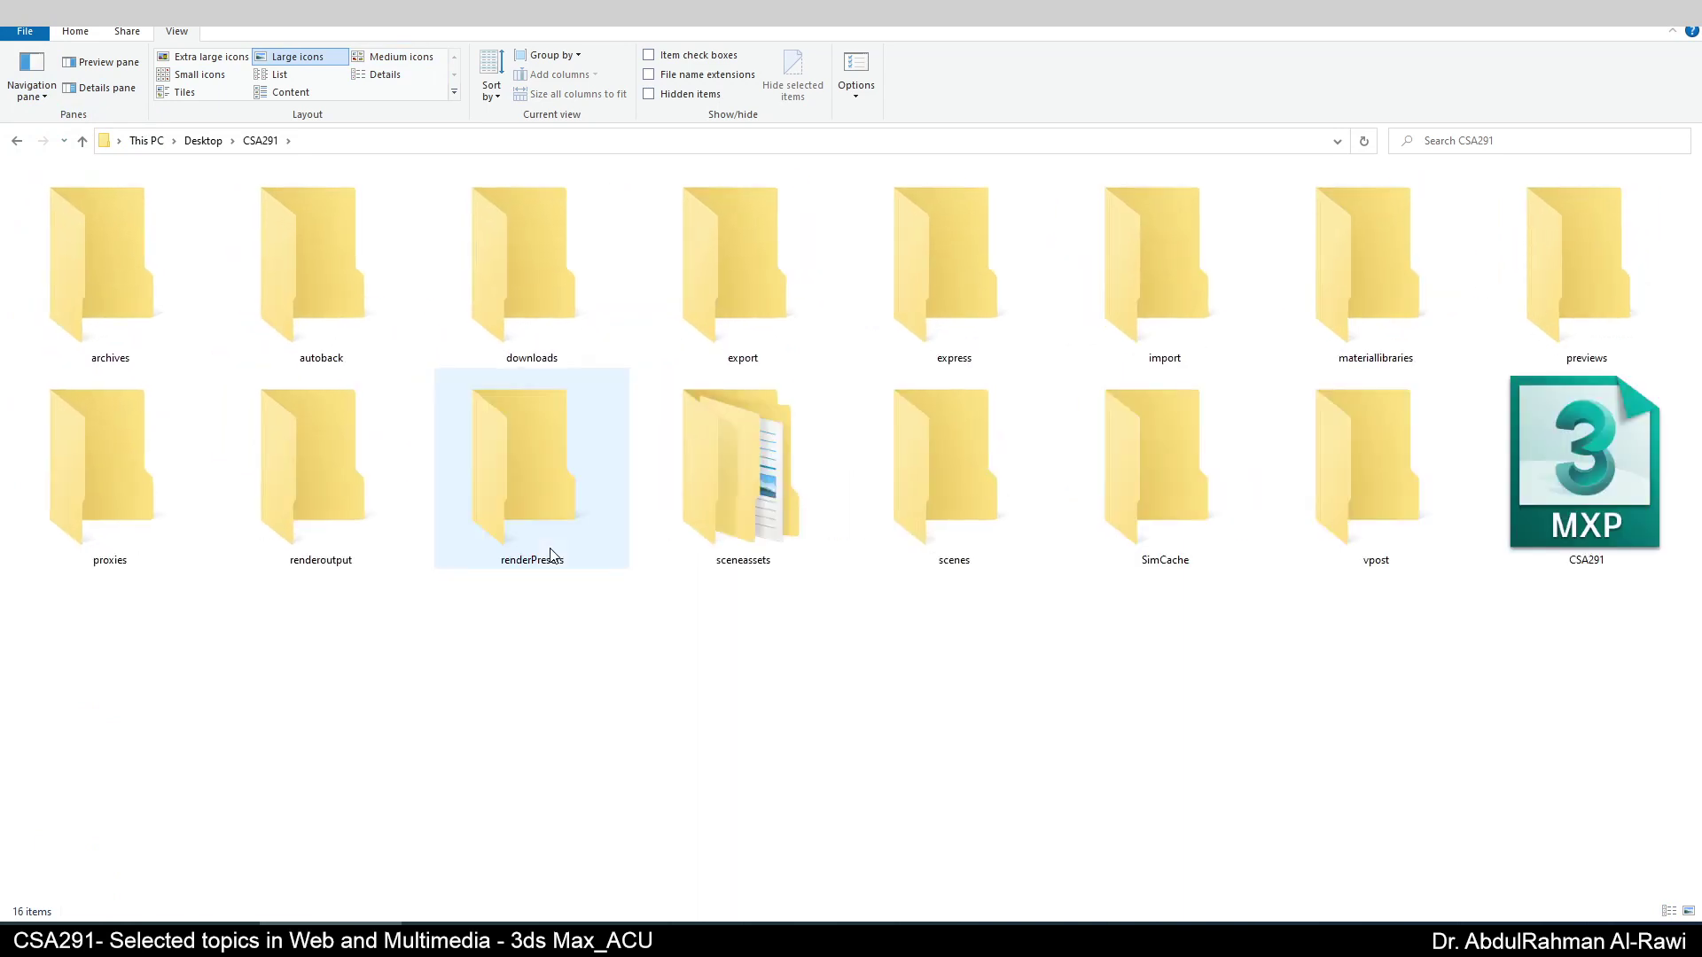
scroll(550, 556, "down", 1, "ctrl")
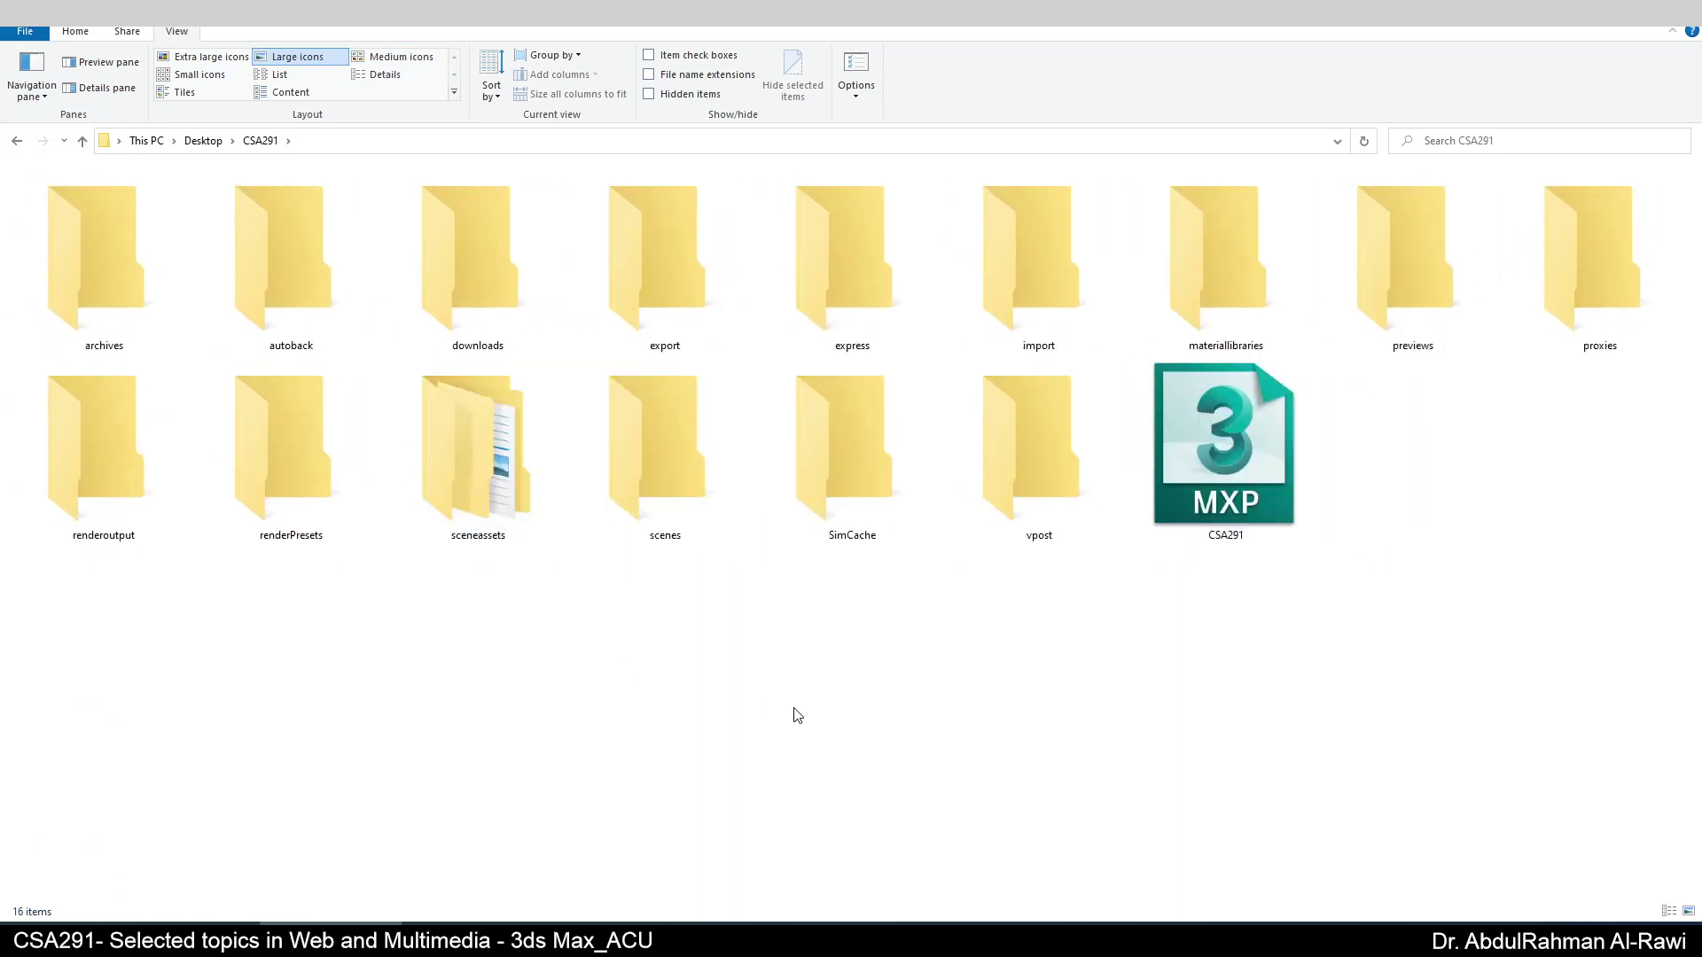
- Examine the project's subfolders, looking inside scenes and pointing out materiallibraries and renderoutput
left_click(638, 395)
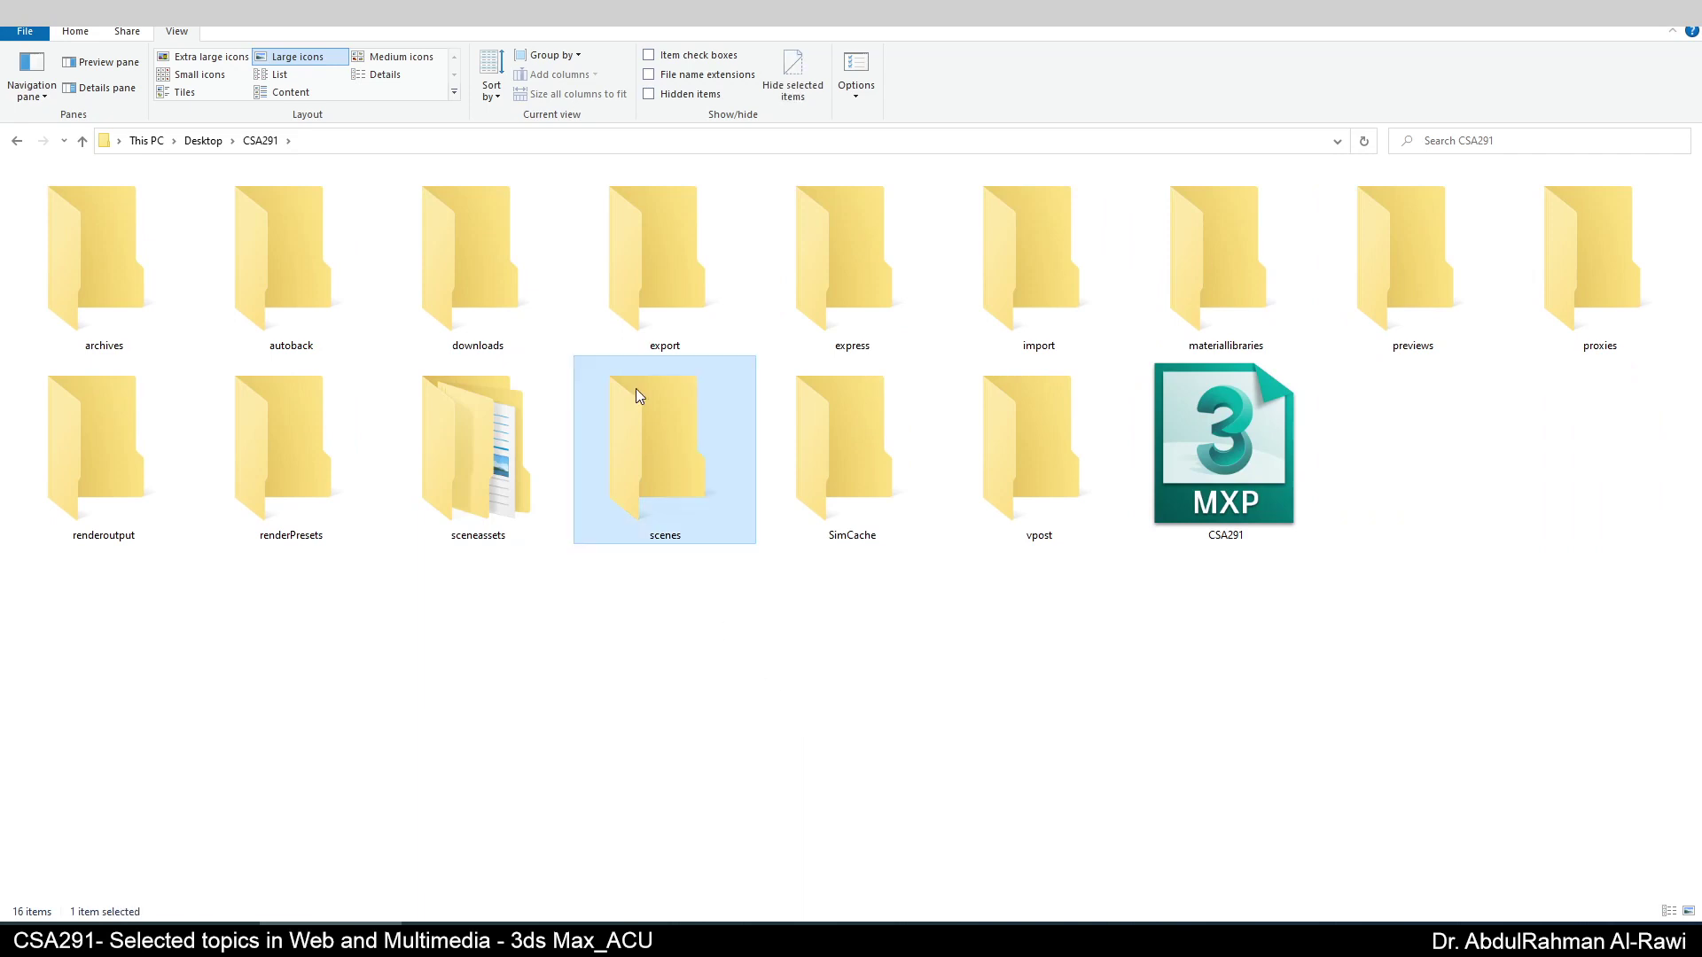
double_click(673, 419)
key("alt+Left")
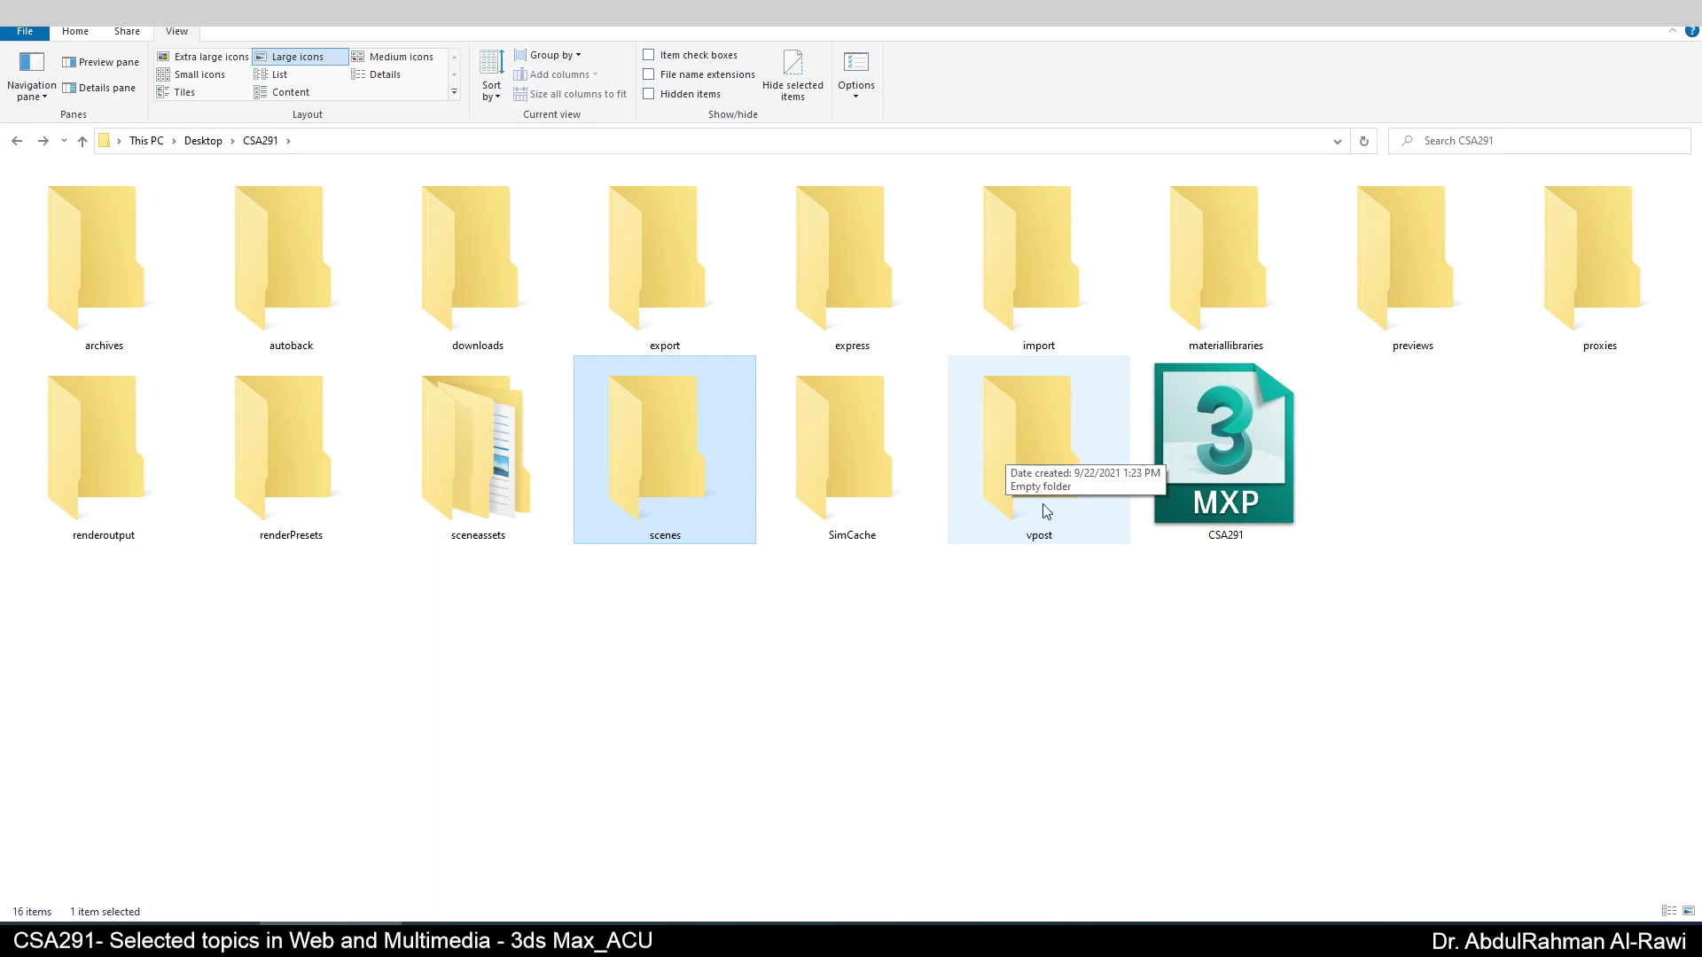
left_click(974, 653)
left_click(697, 498)
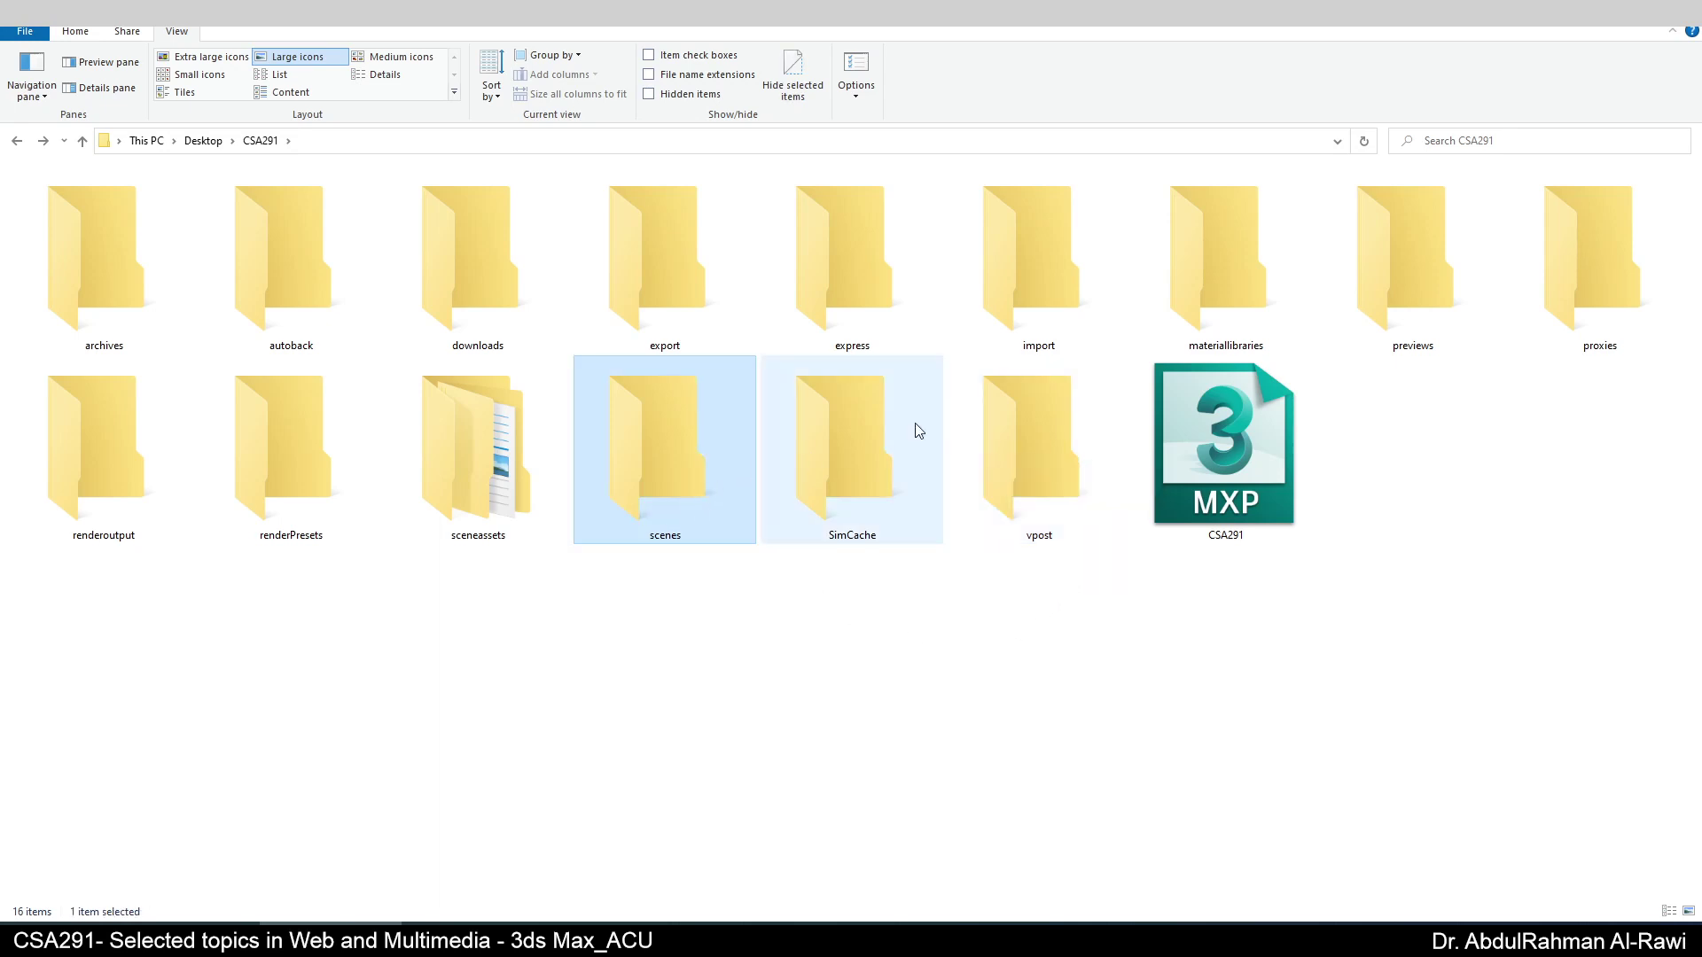
left_click(1209, 268)
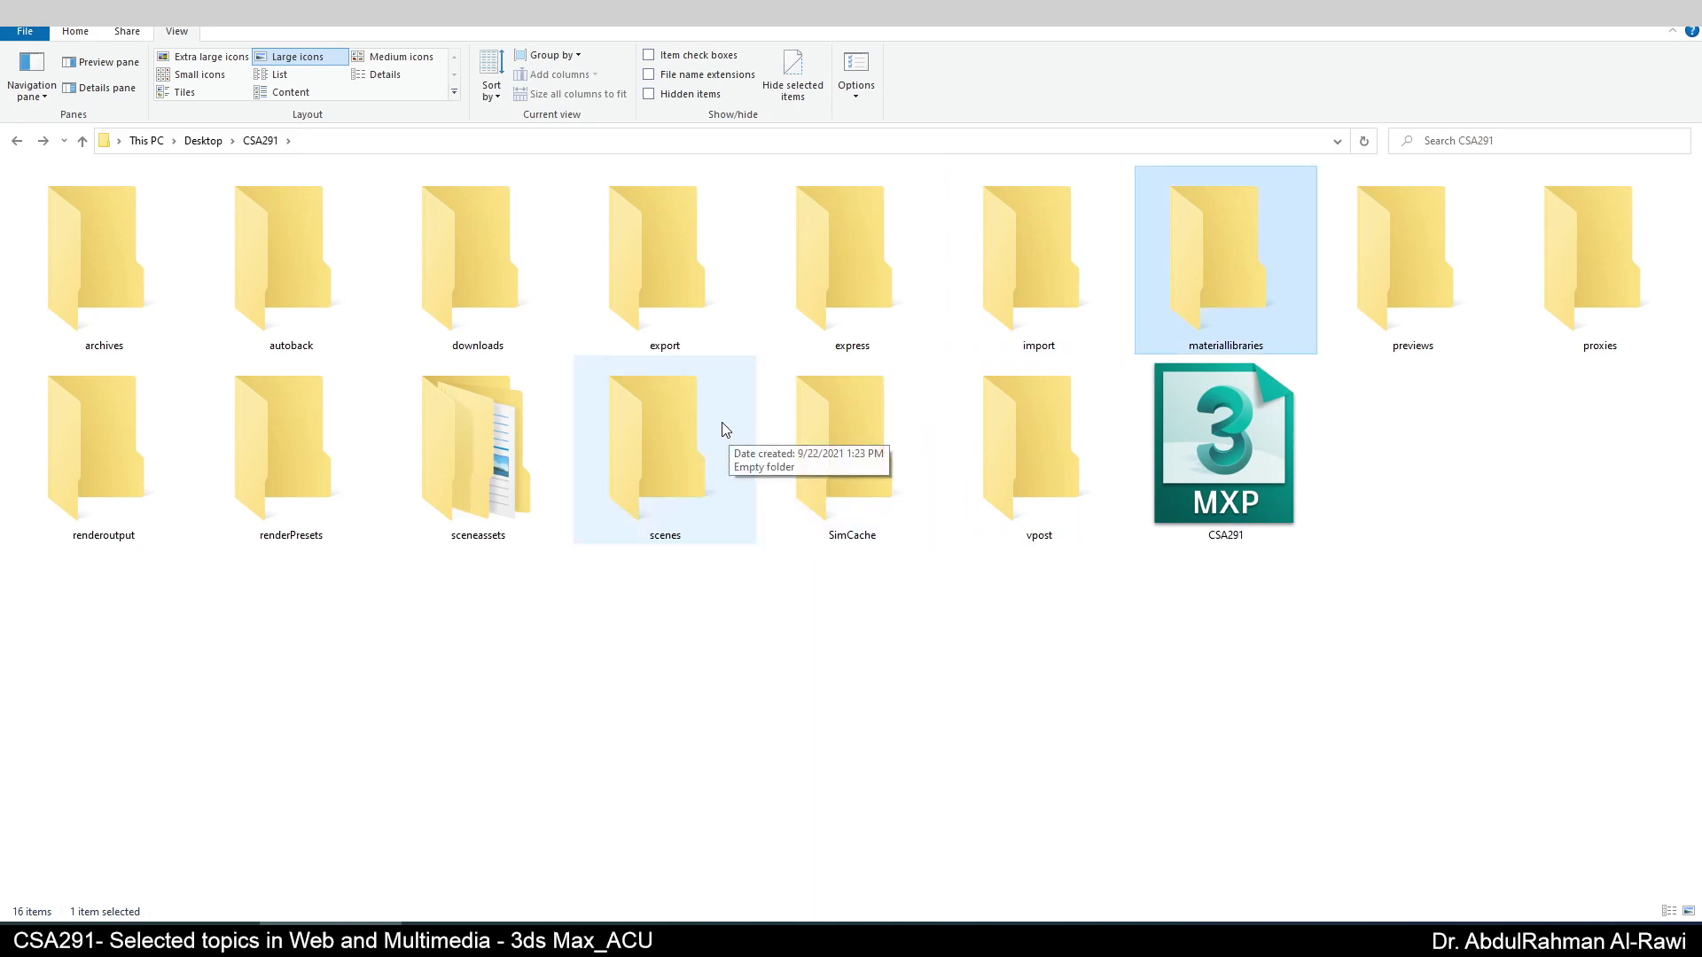
left_click(87, 506)
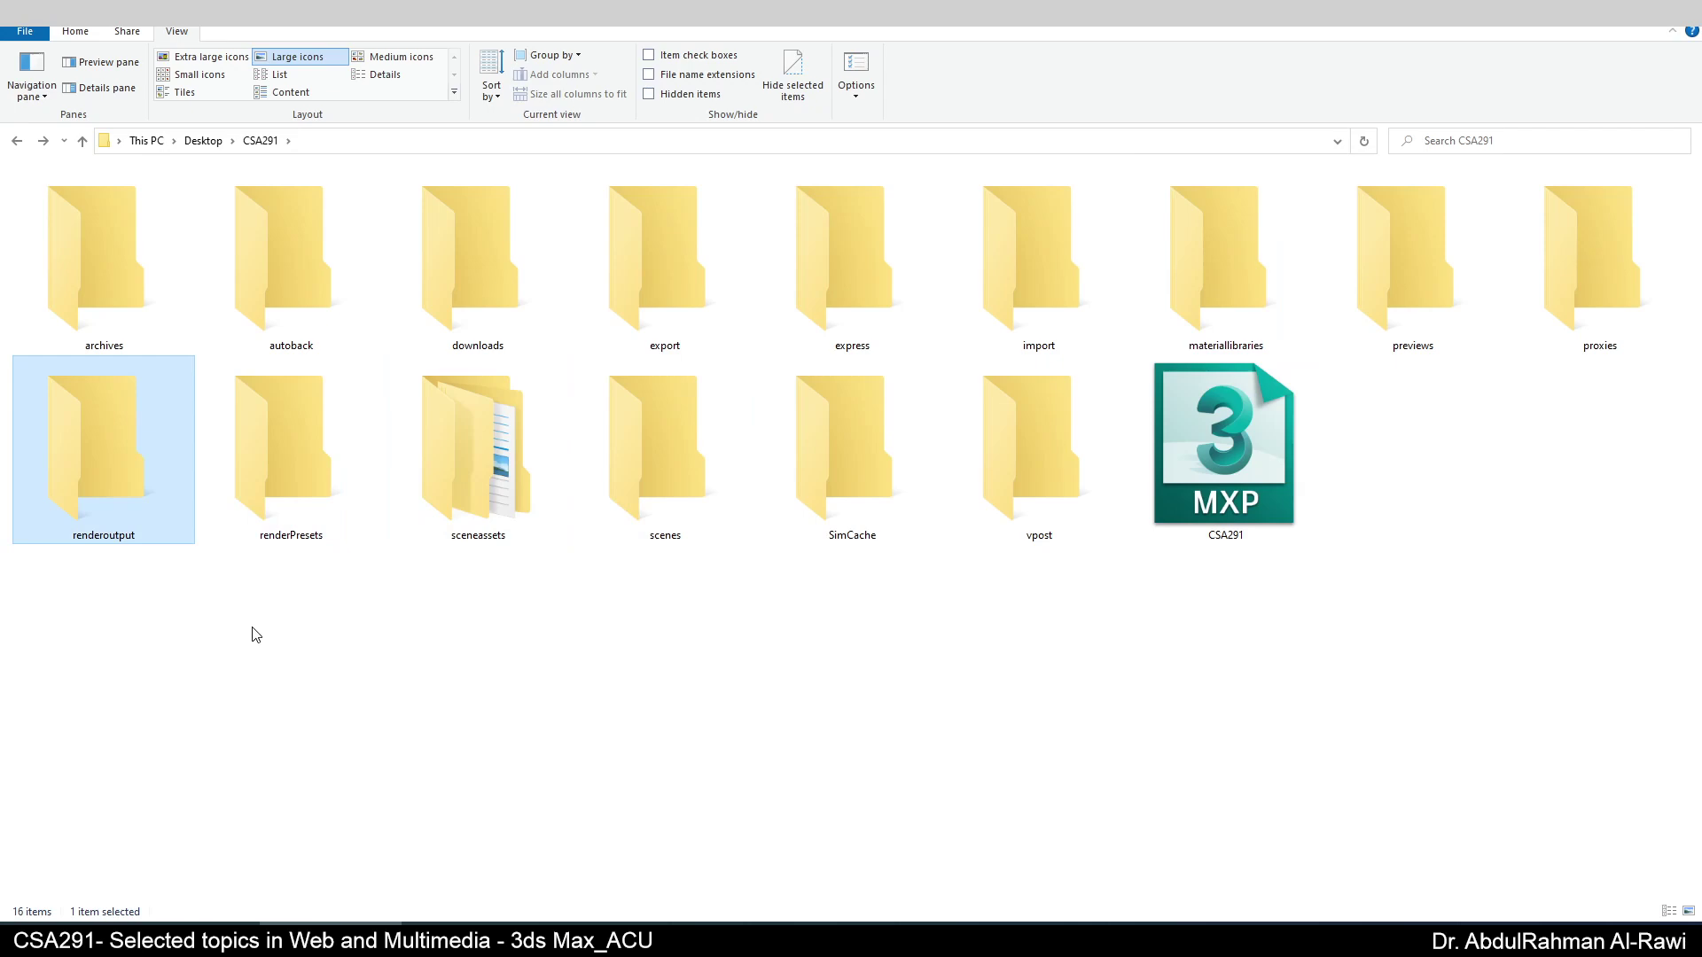
- Leave File Explorer, check the Set up a project topics in the exam objectives PDF, and return to 3ds Max
left_click_drag(856, 13, 0, 138)
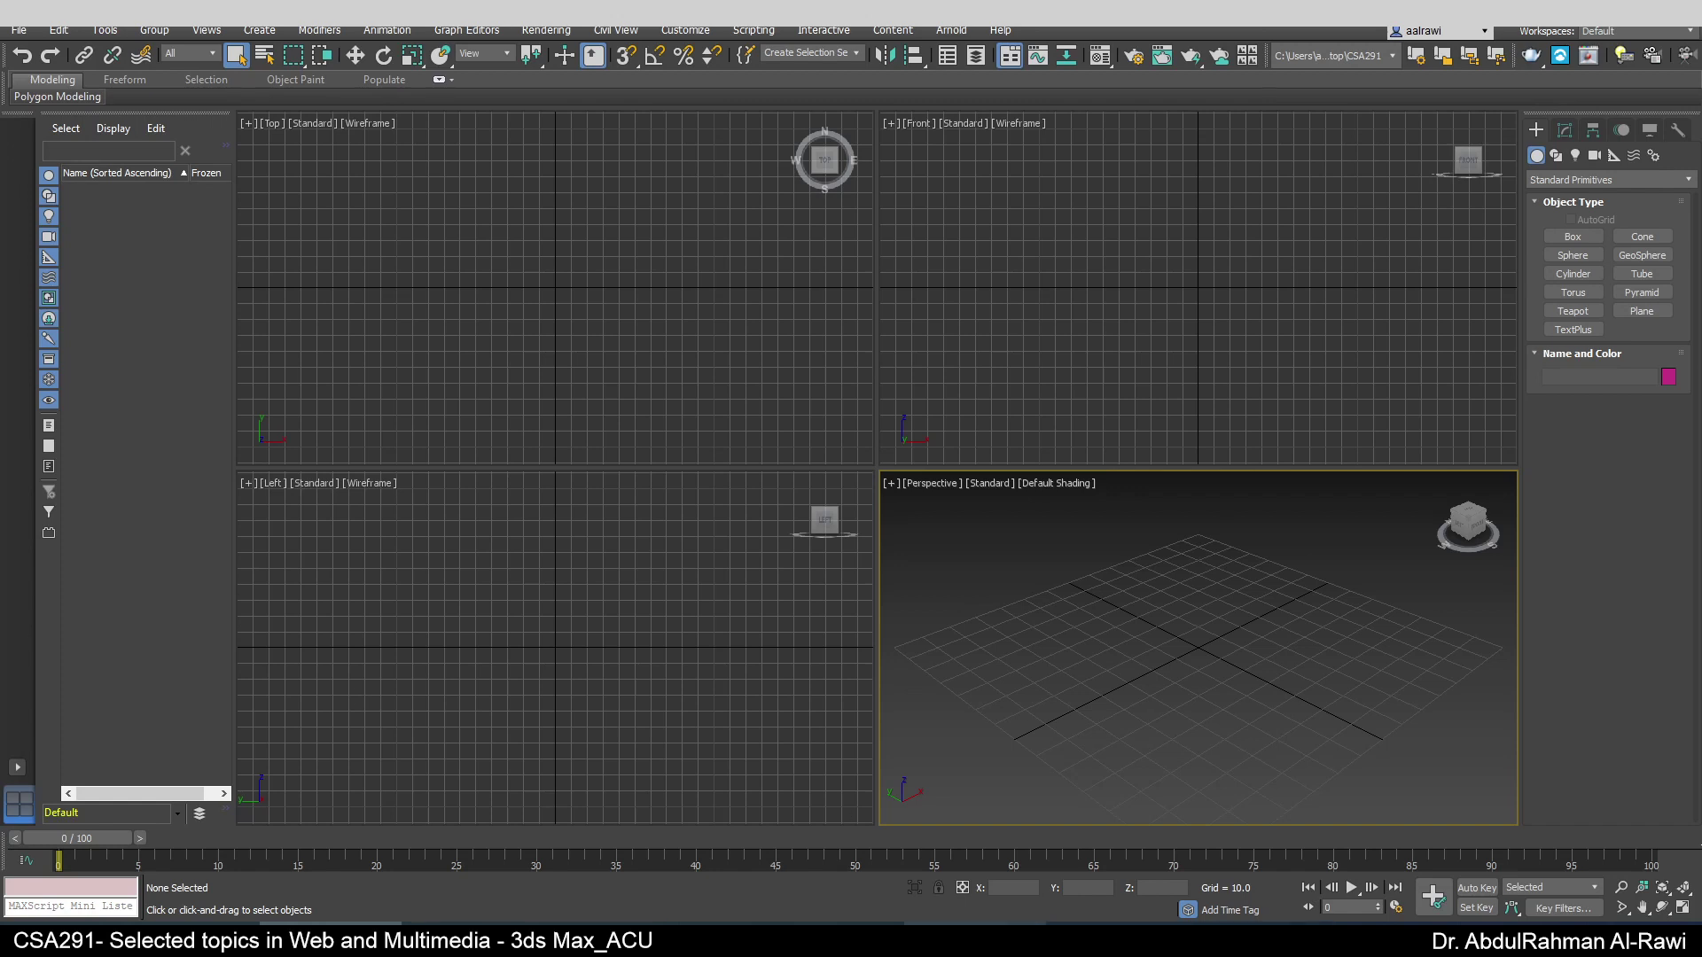
left_click(978, 940)
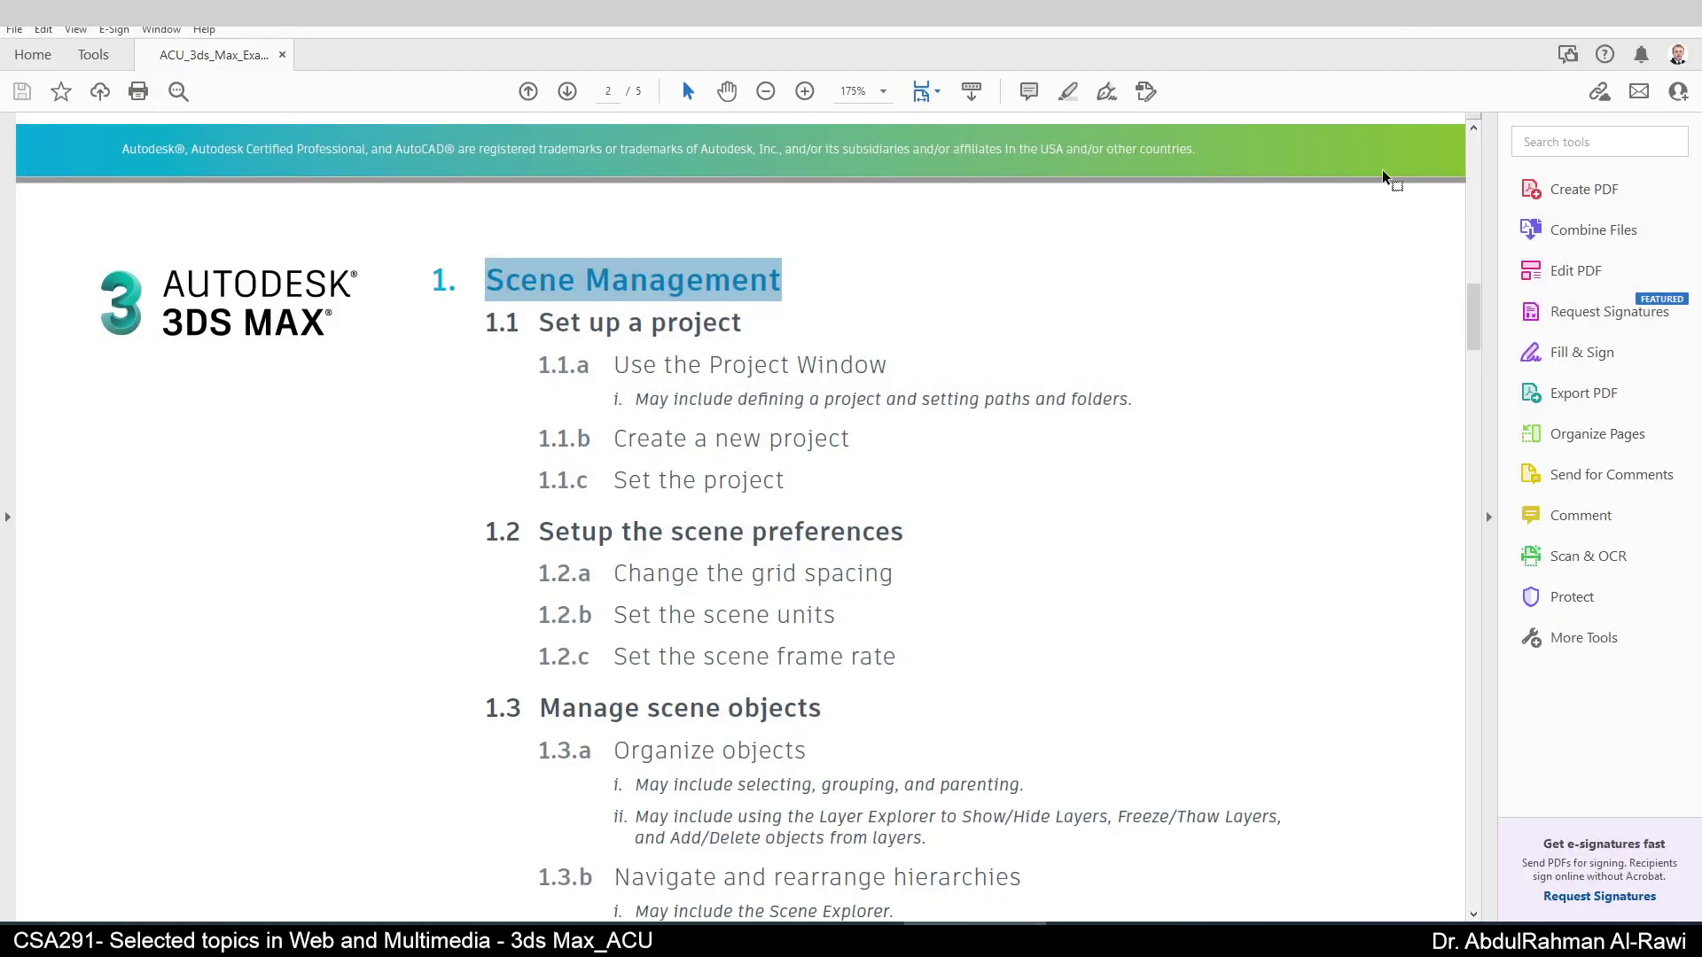
left_click(1595, 12)
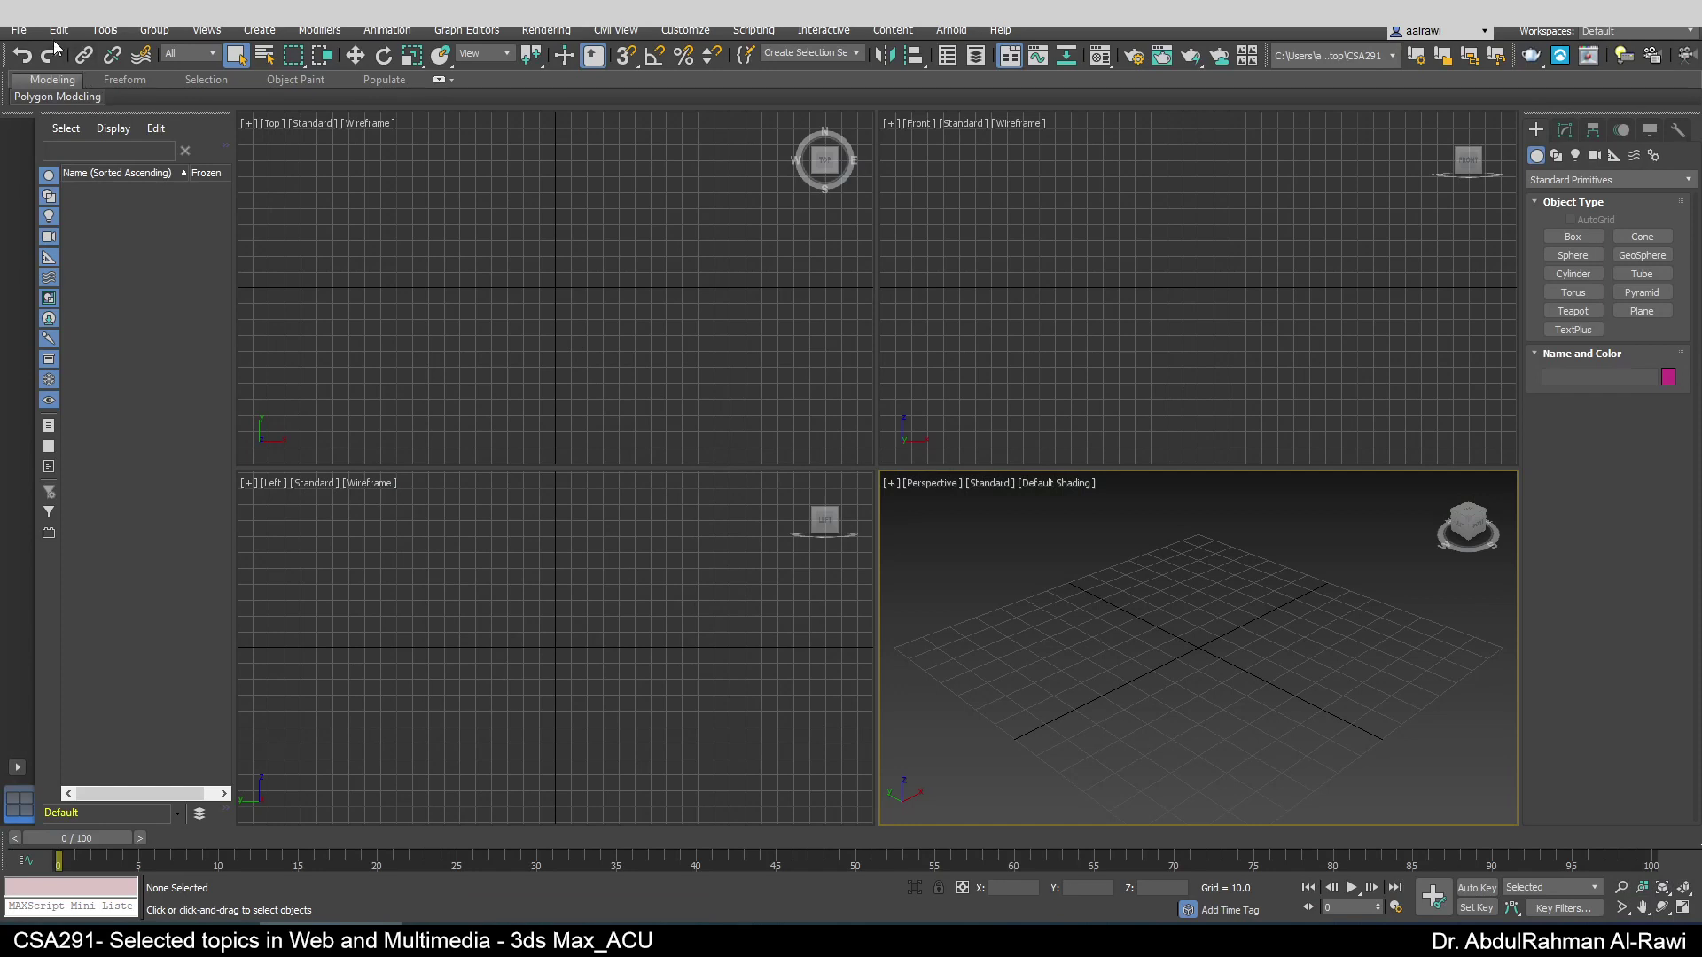
- Set the CSA291 folder on the Desktop as the active project
left_click(17, 29)
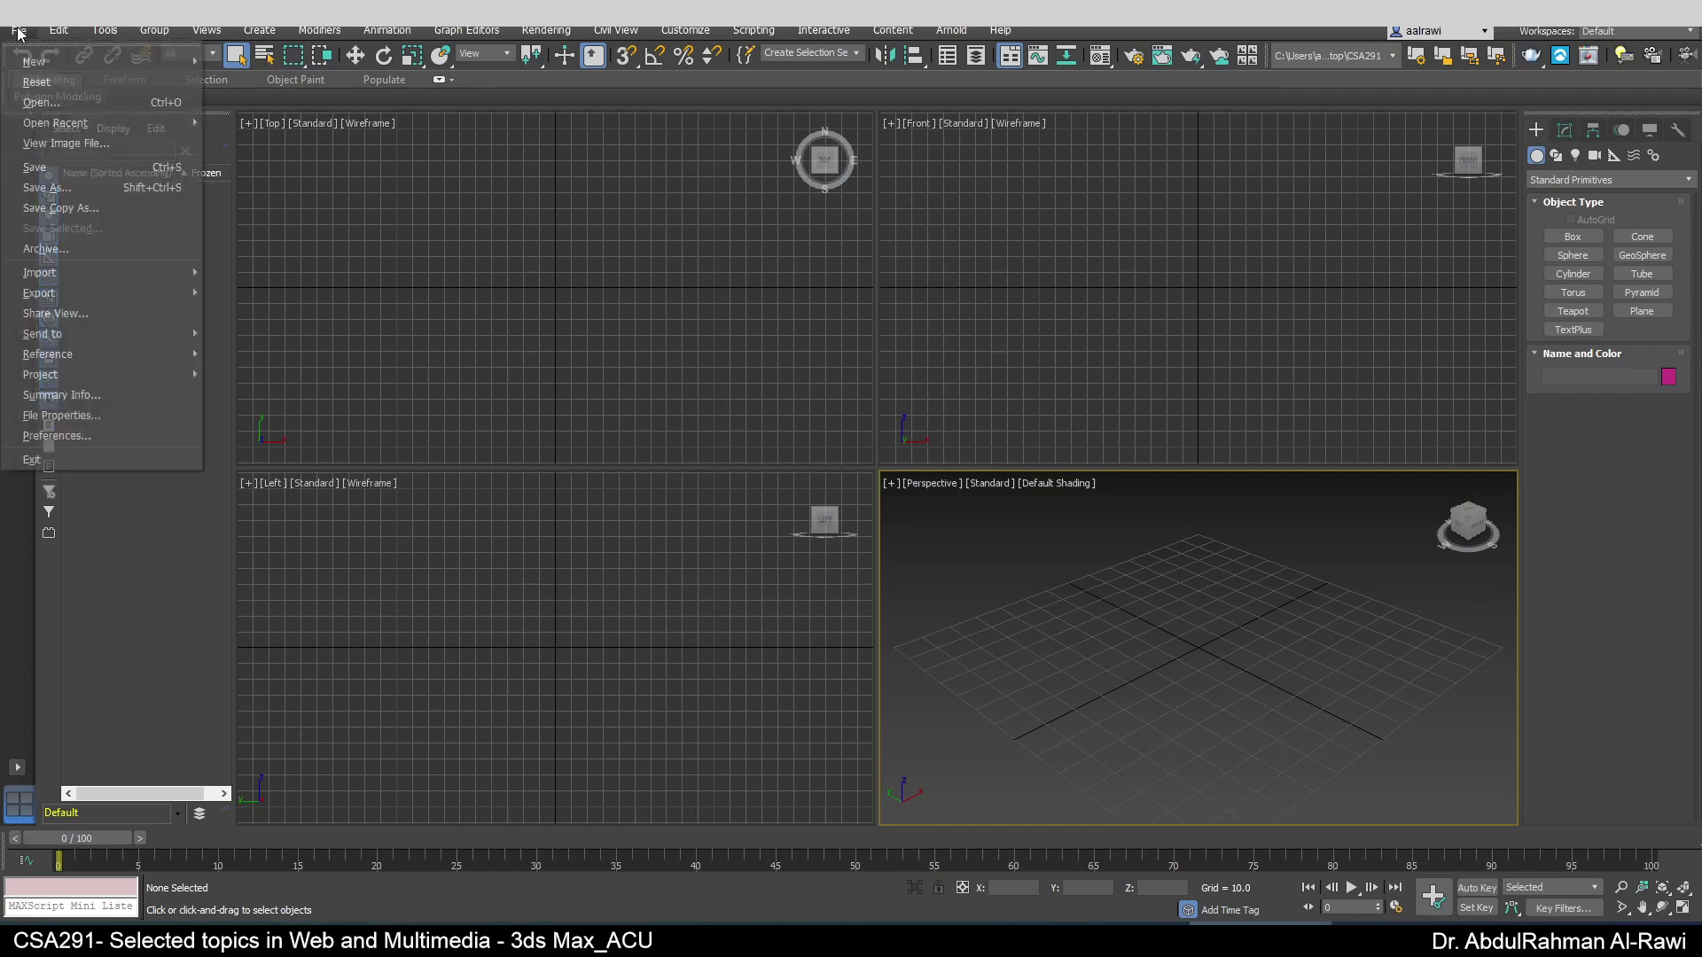
mouse_move(72, 372)
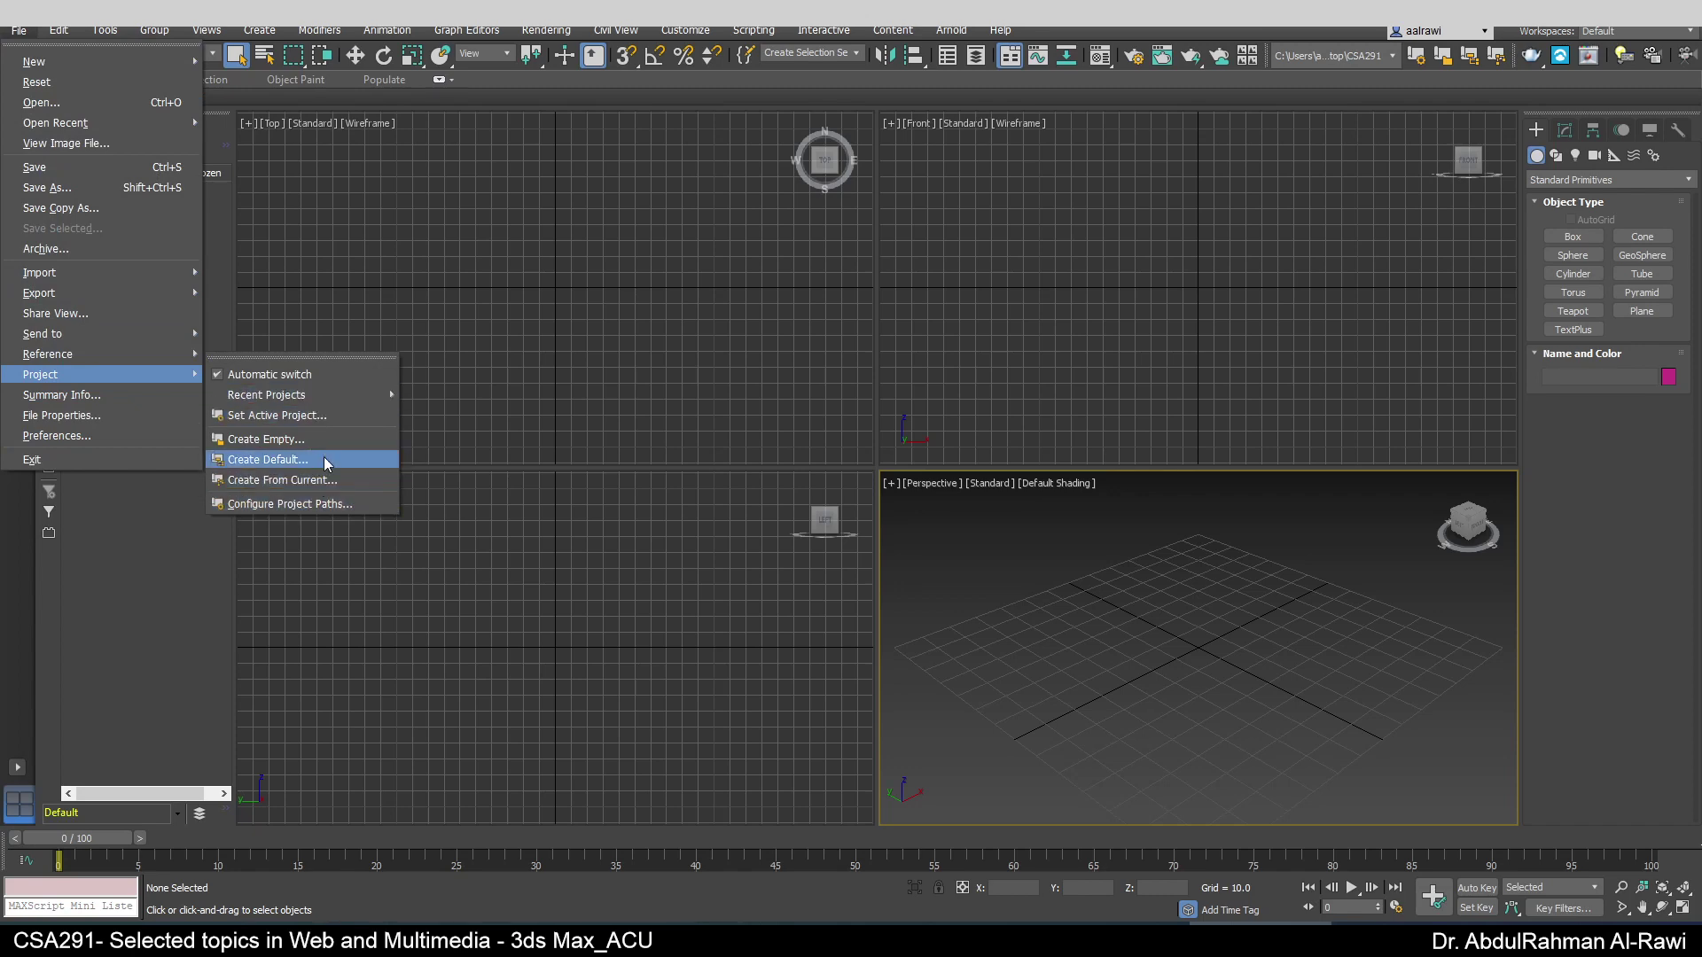
left_click(314, 416)
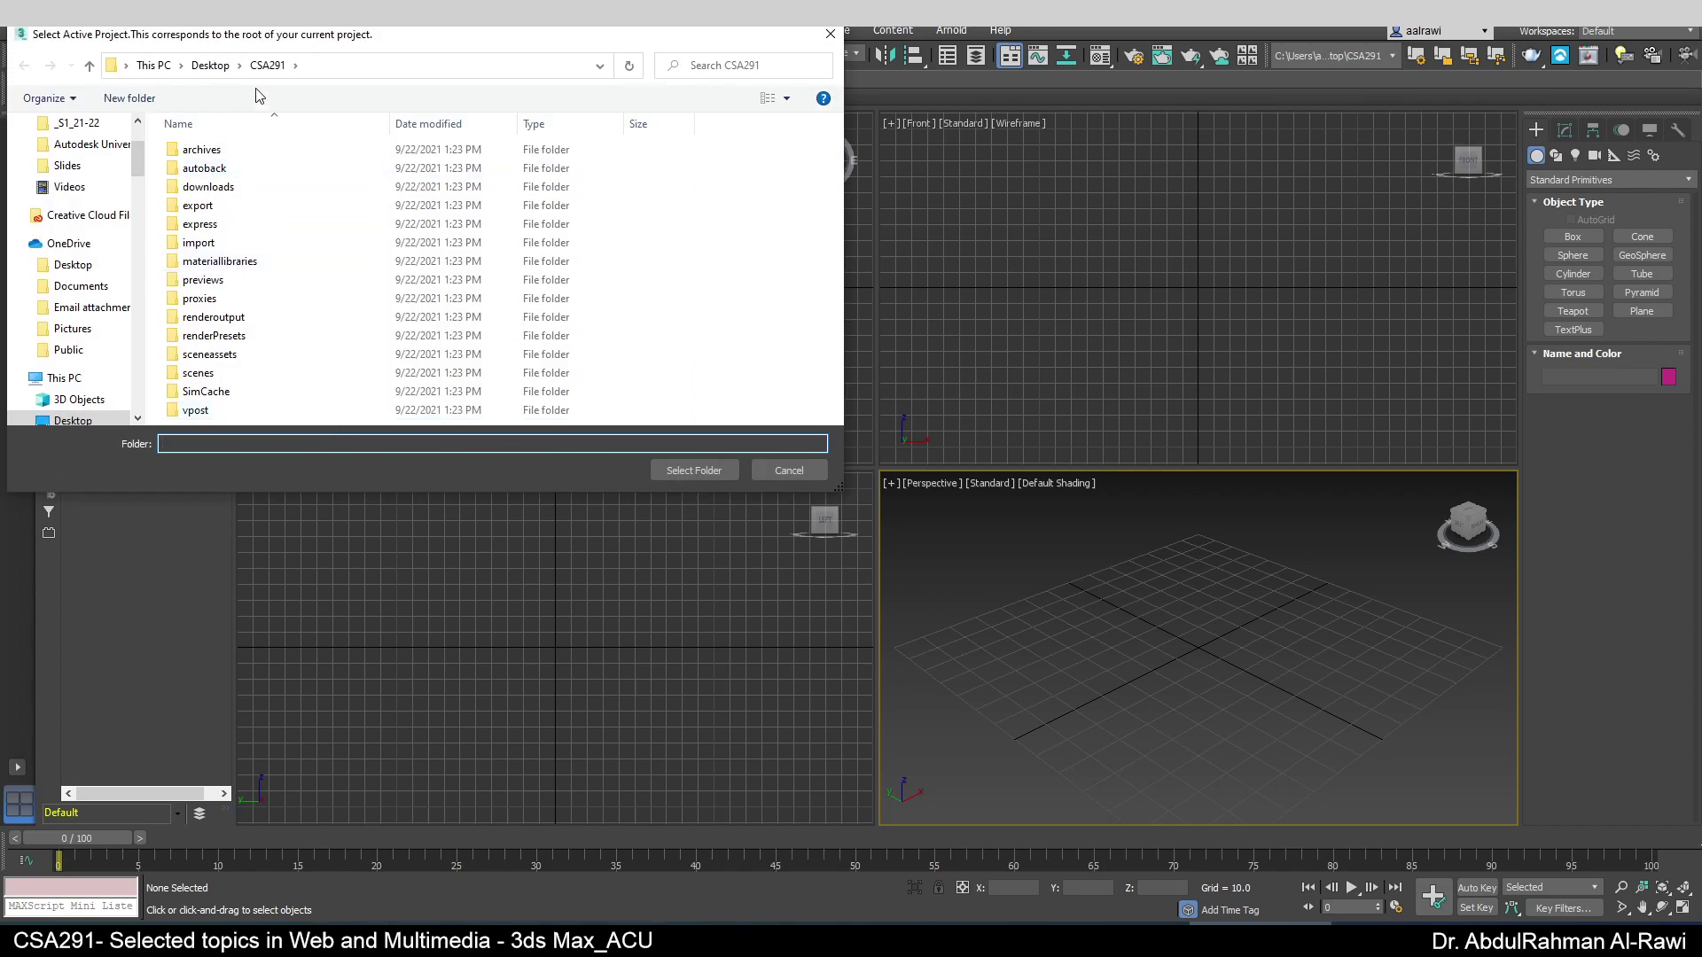
left_click(210, 64)
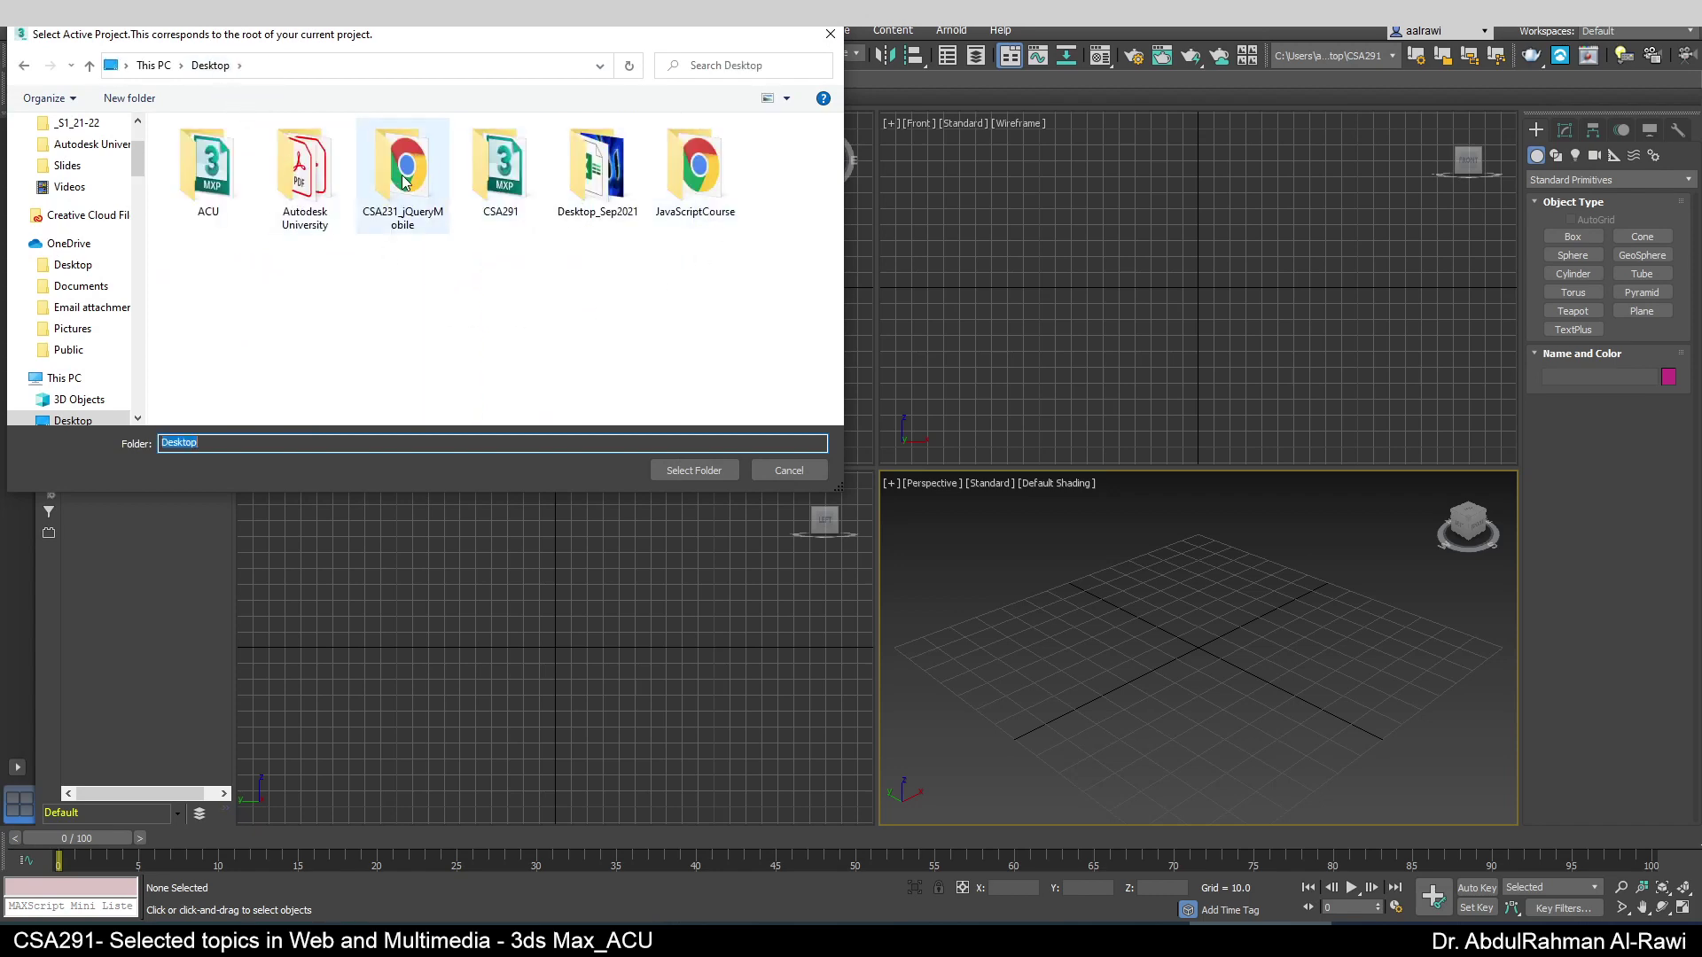
left_click(501, 168)
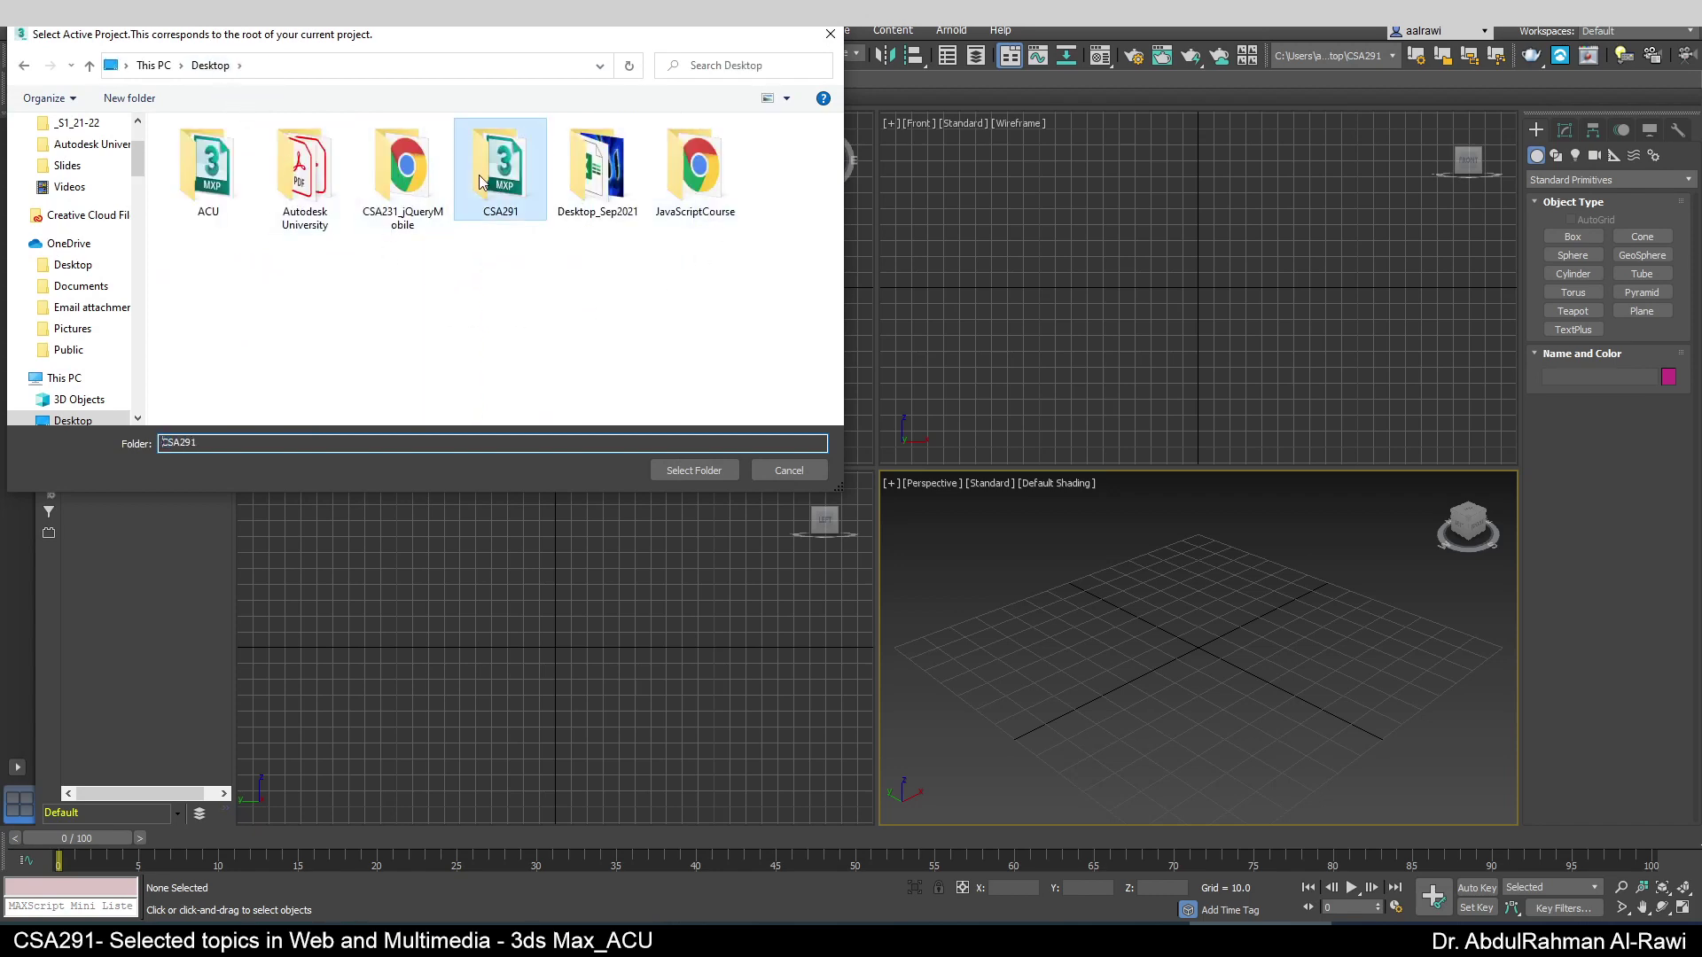
left_click(665, 472)
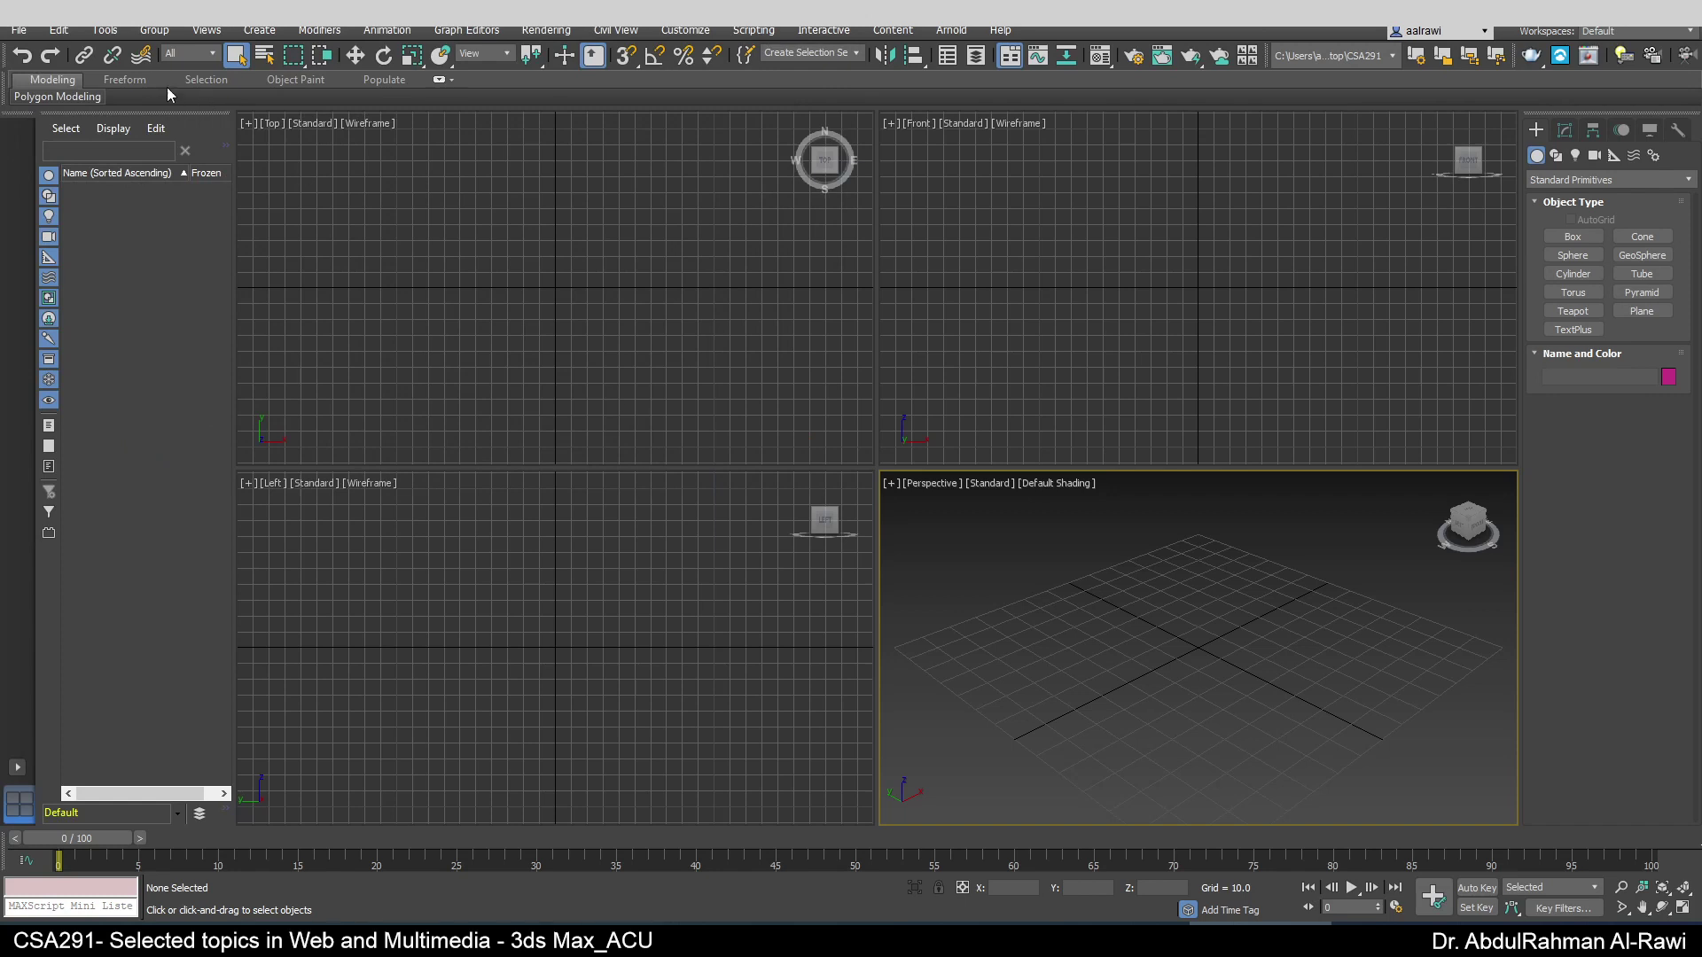
- Open the project path configuration and examine the file paths, including the Animations, Archives and Materials entries
left_click(18, 30)
mouse_move(160, 388)
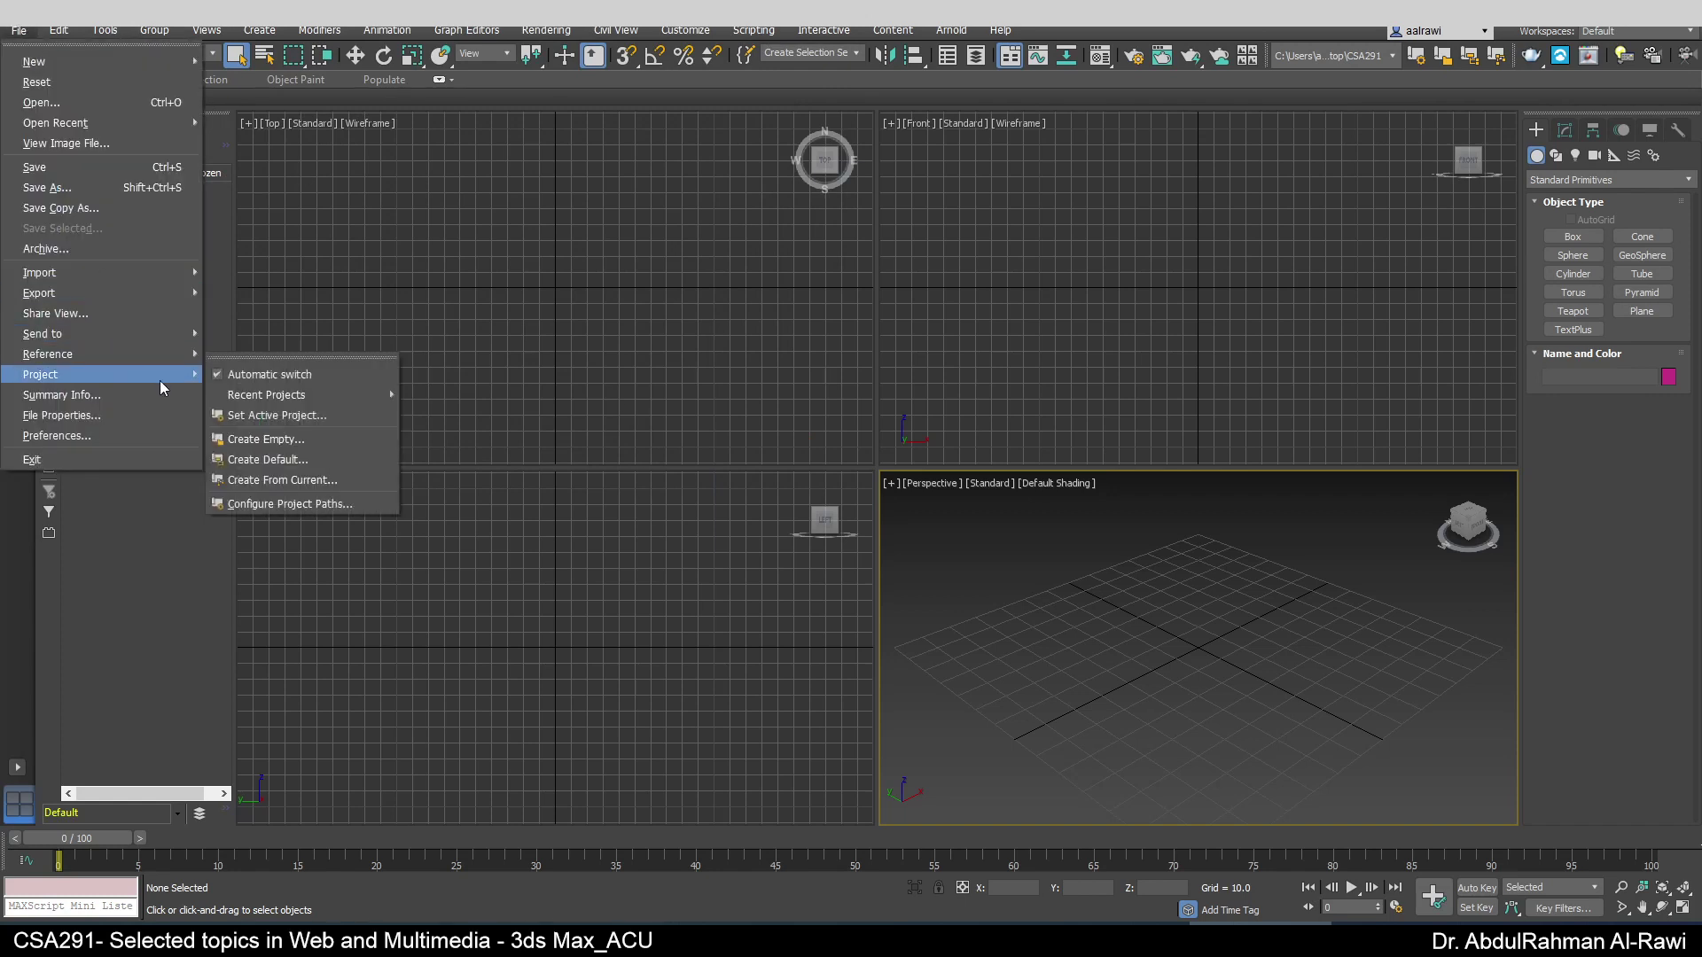
left_click(309, 507)
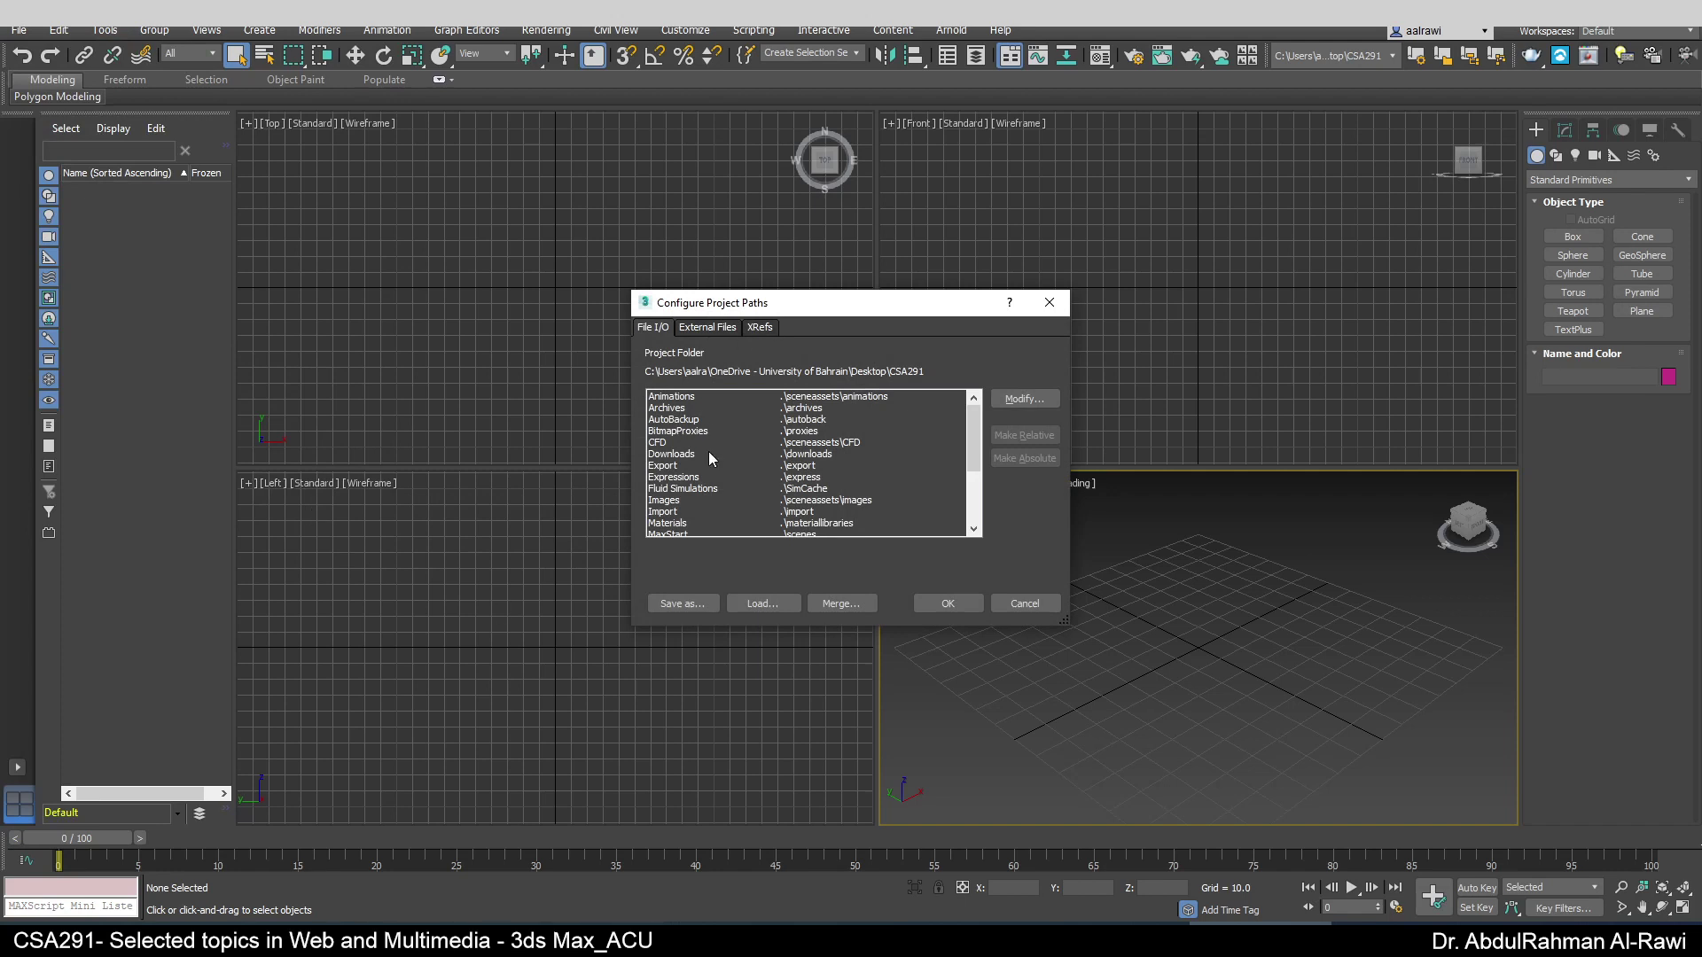
left_click(672, 396)
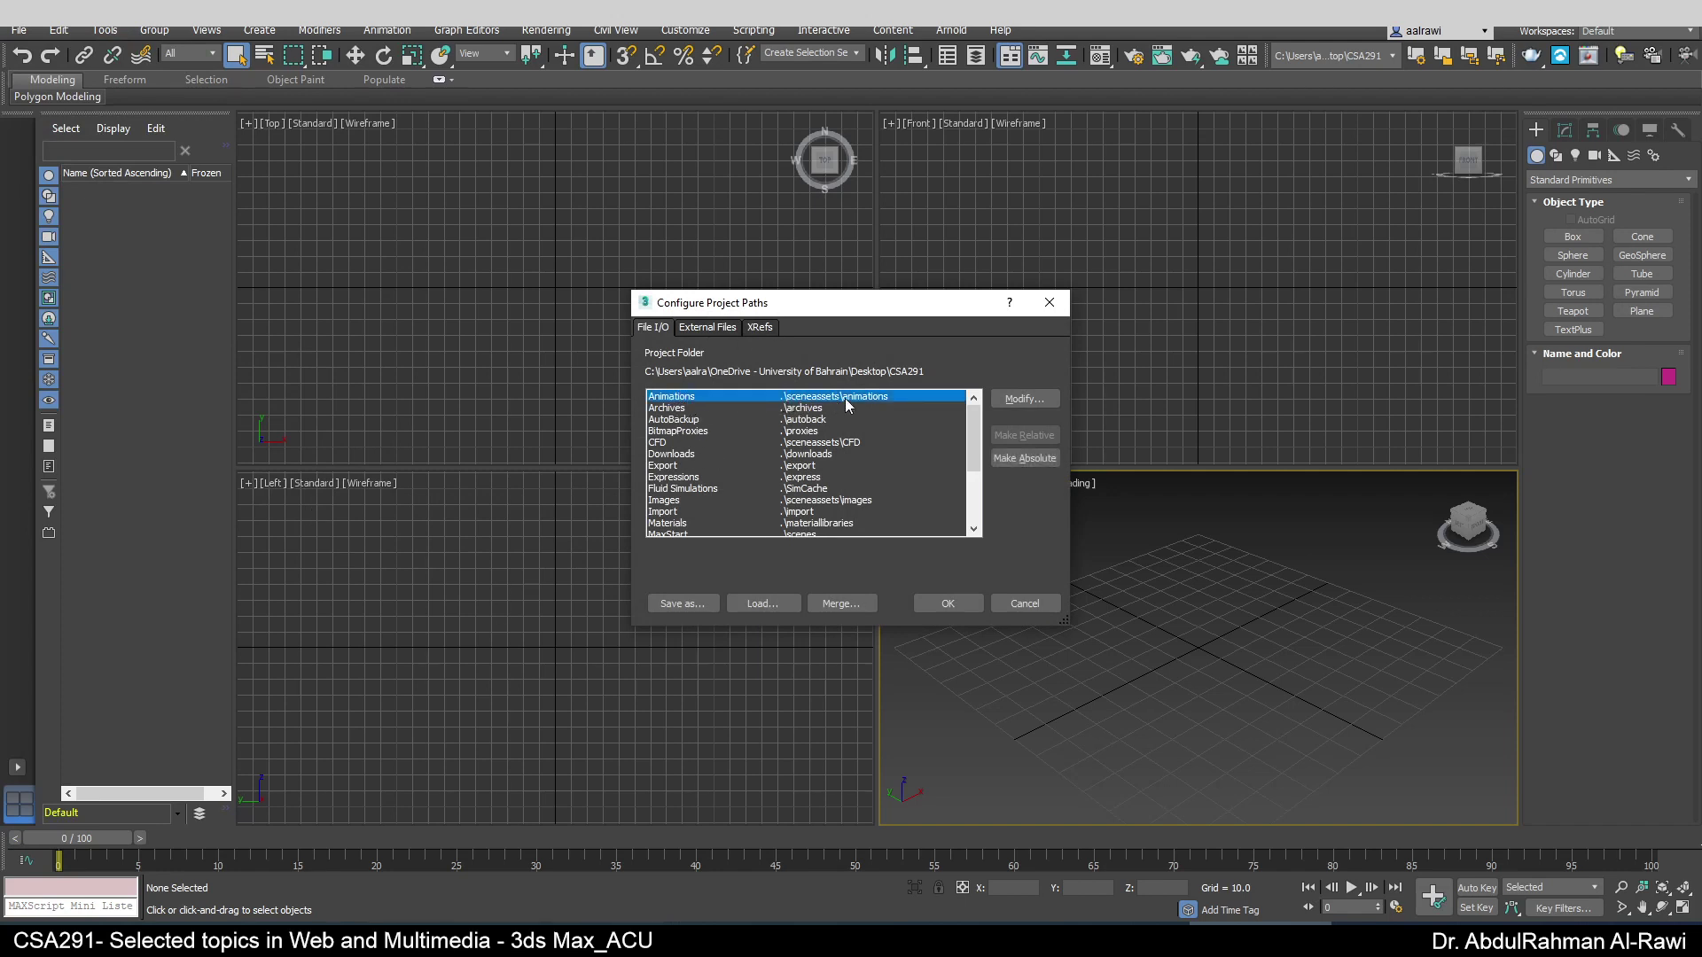
left_click(690, 409)
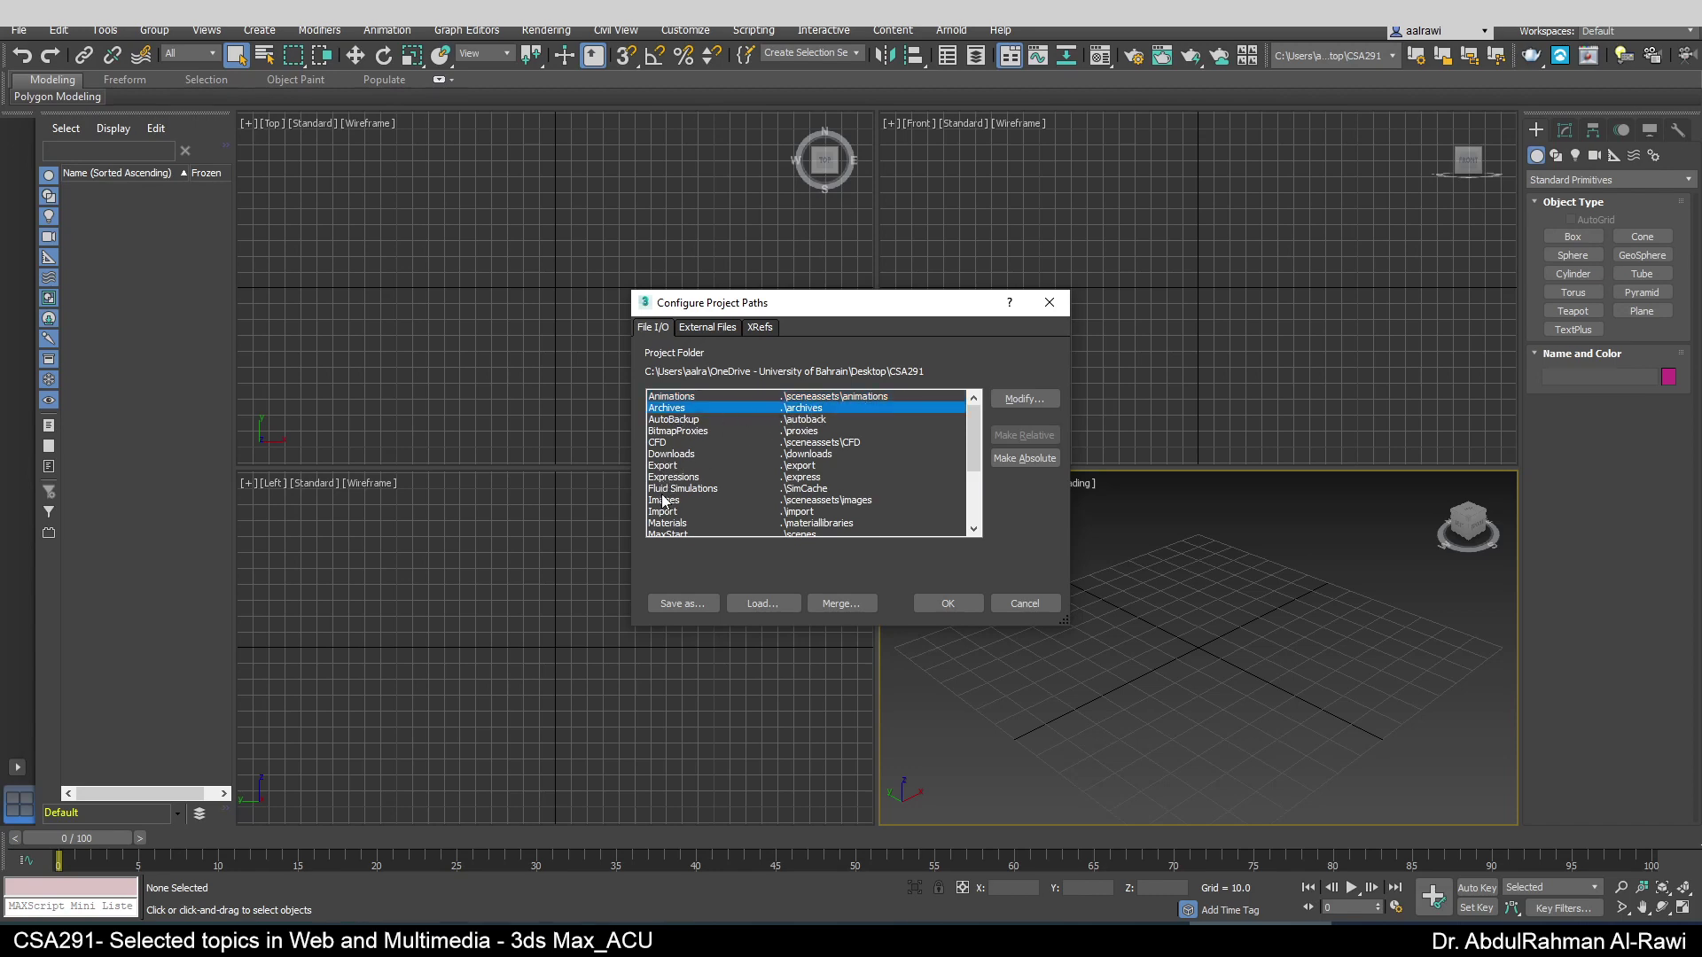
left_click(670, 524)
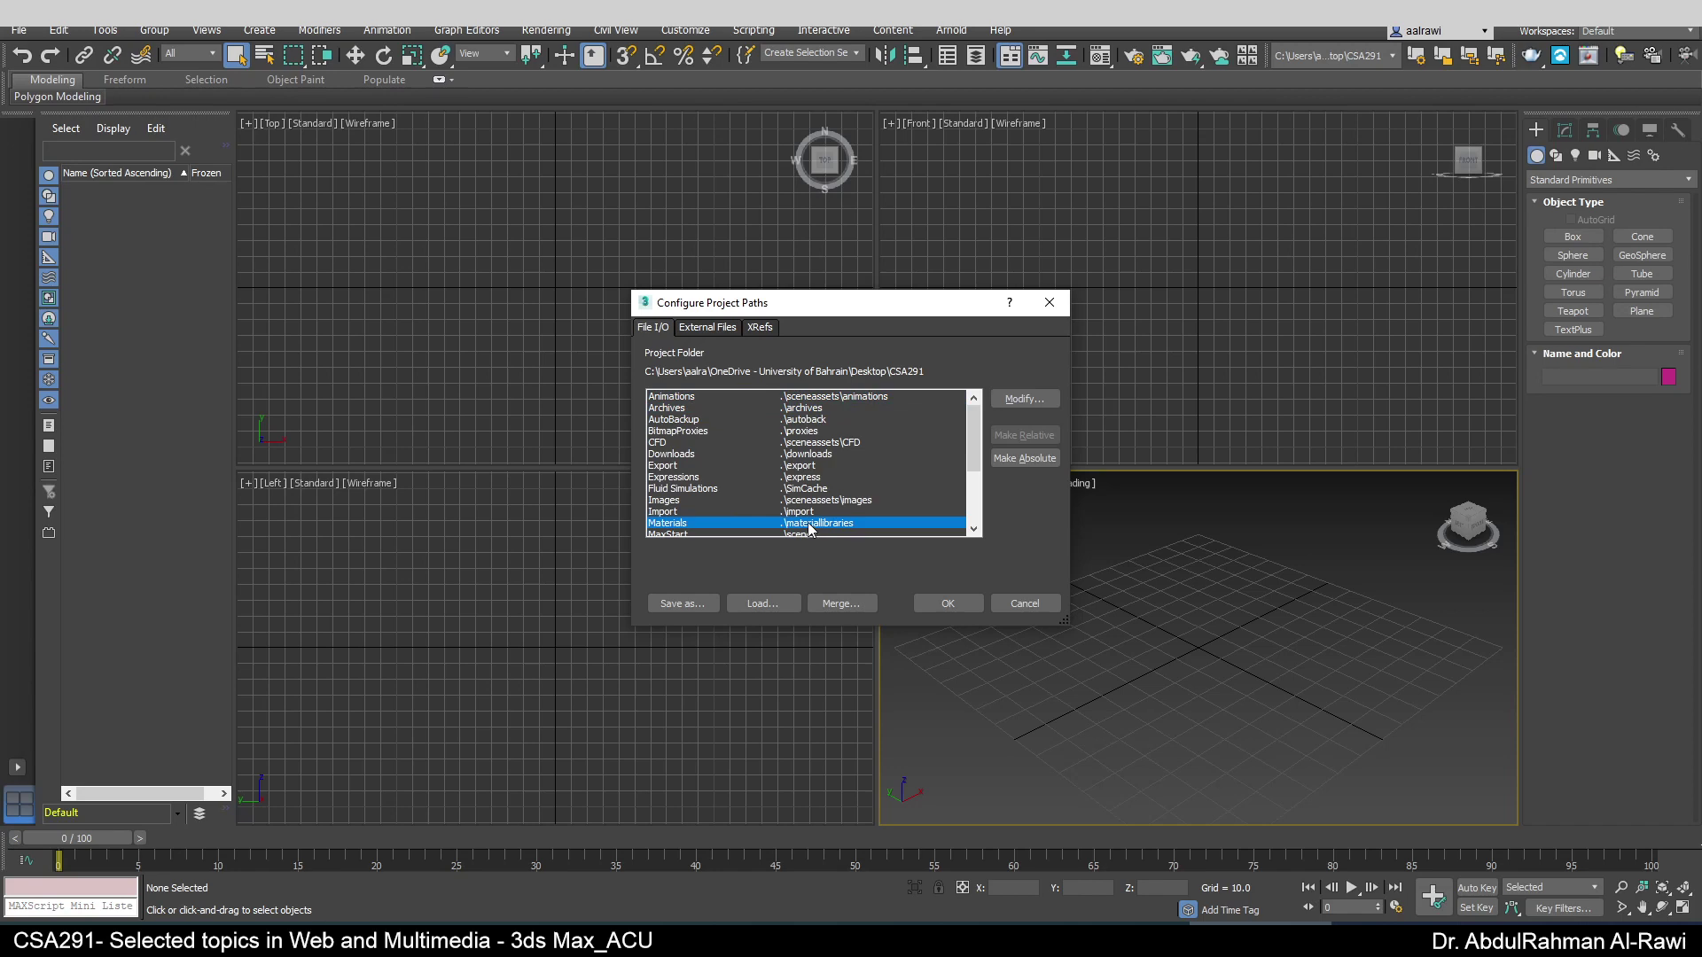
scroll(811, 532, "down", 3)
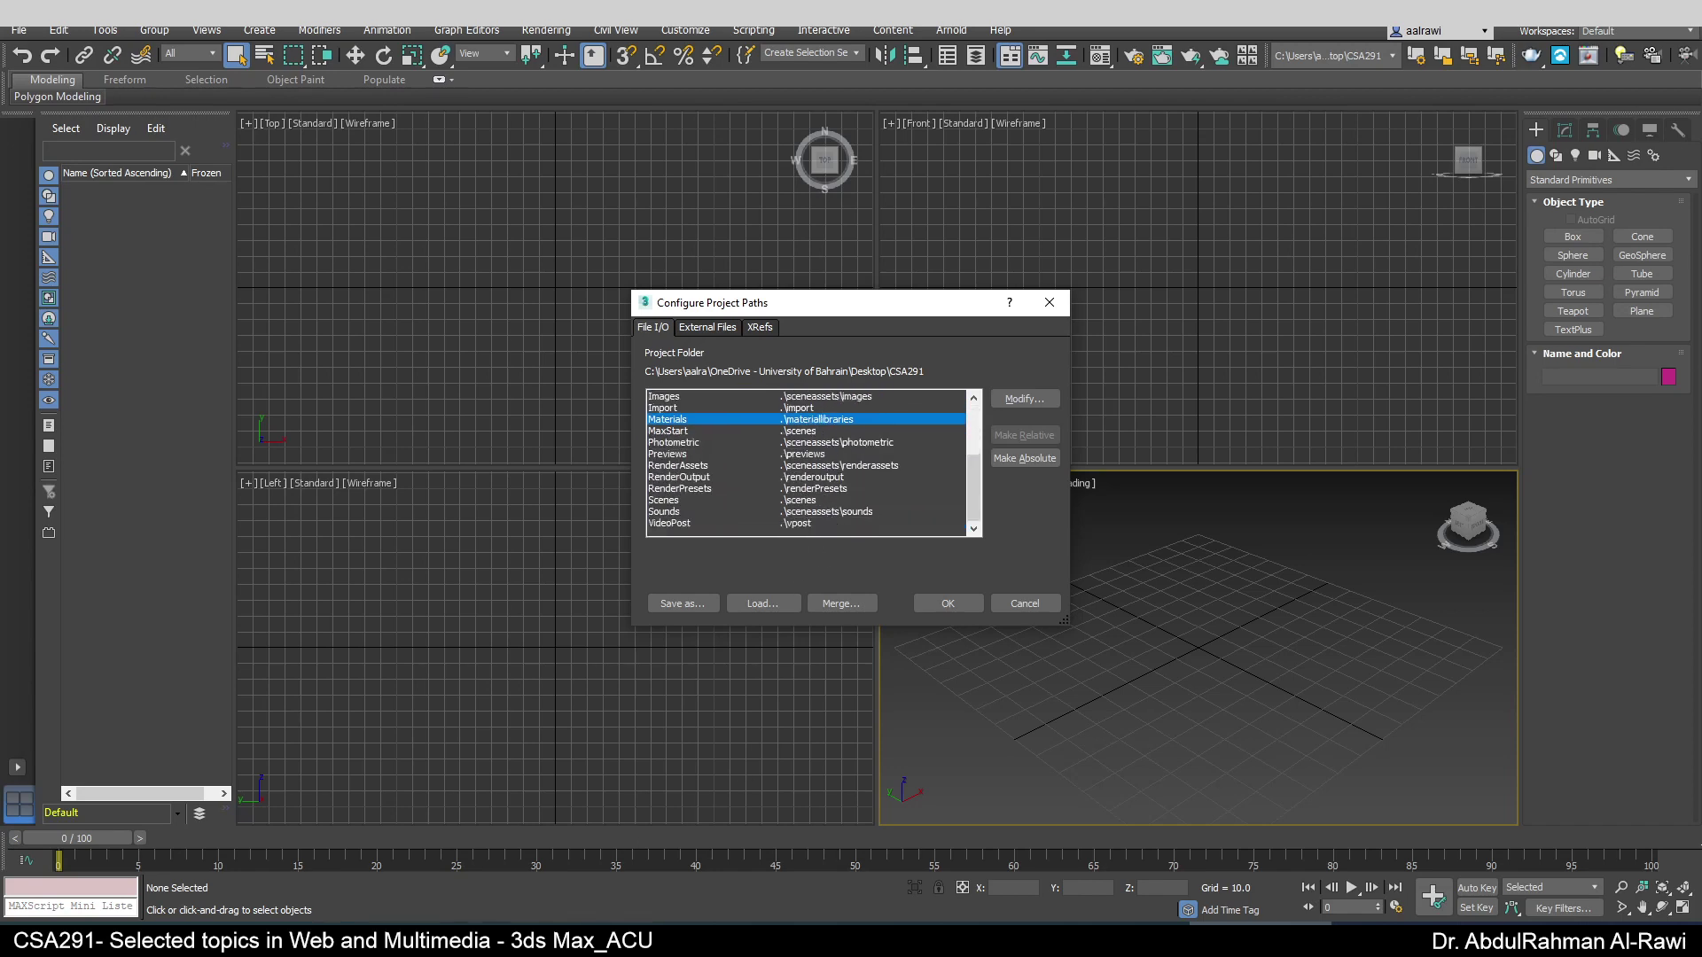
- Compare the paths with the CSA291 folder in File Explorer, then return to 3ds Max and cancel the path configuration
left_click(330, 939)
left_click_drag(222, 247, 214, 83)
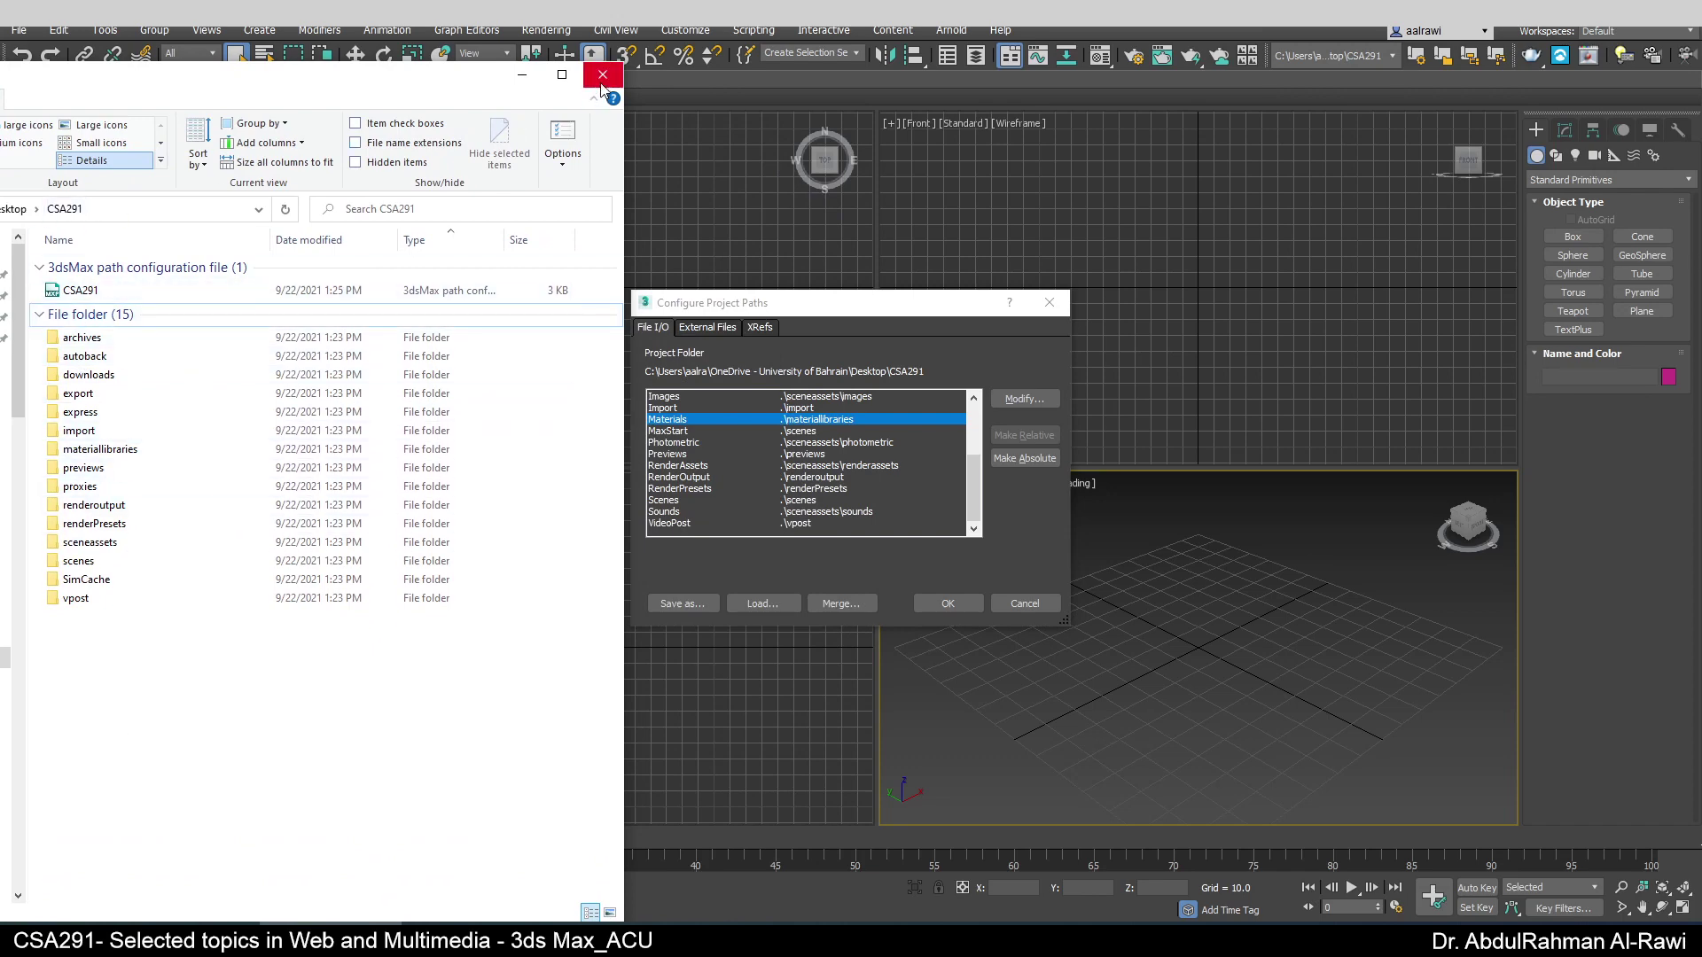
left_click(523, 80)
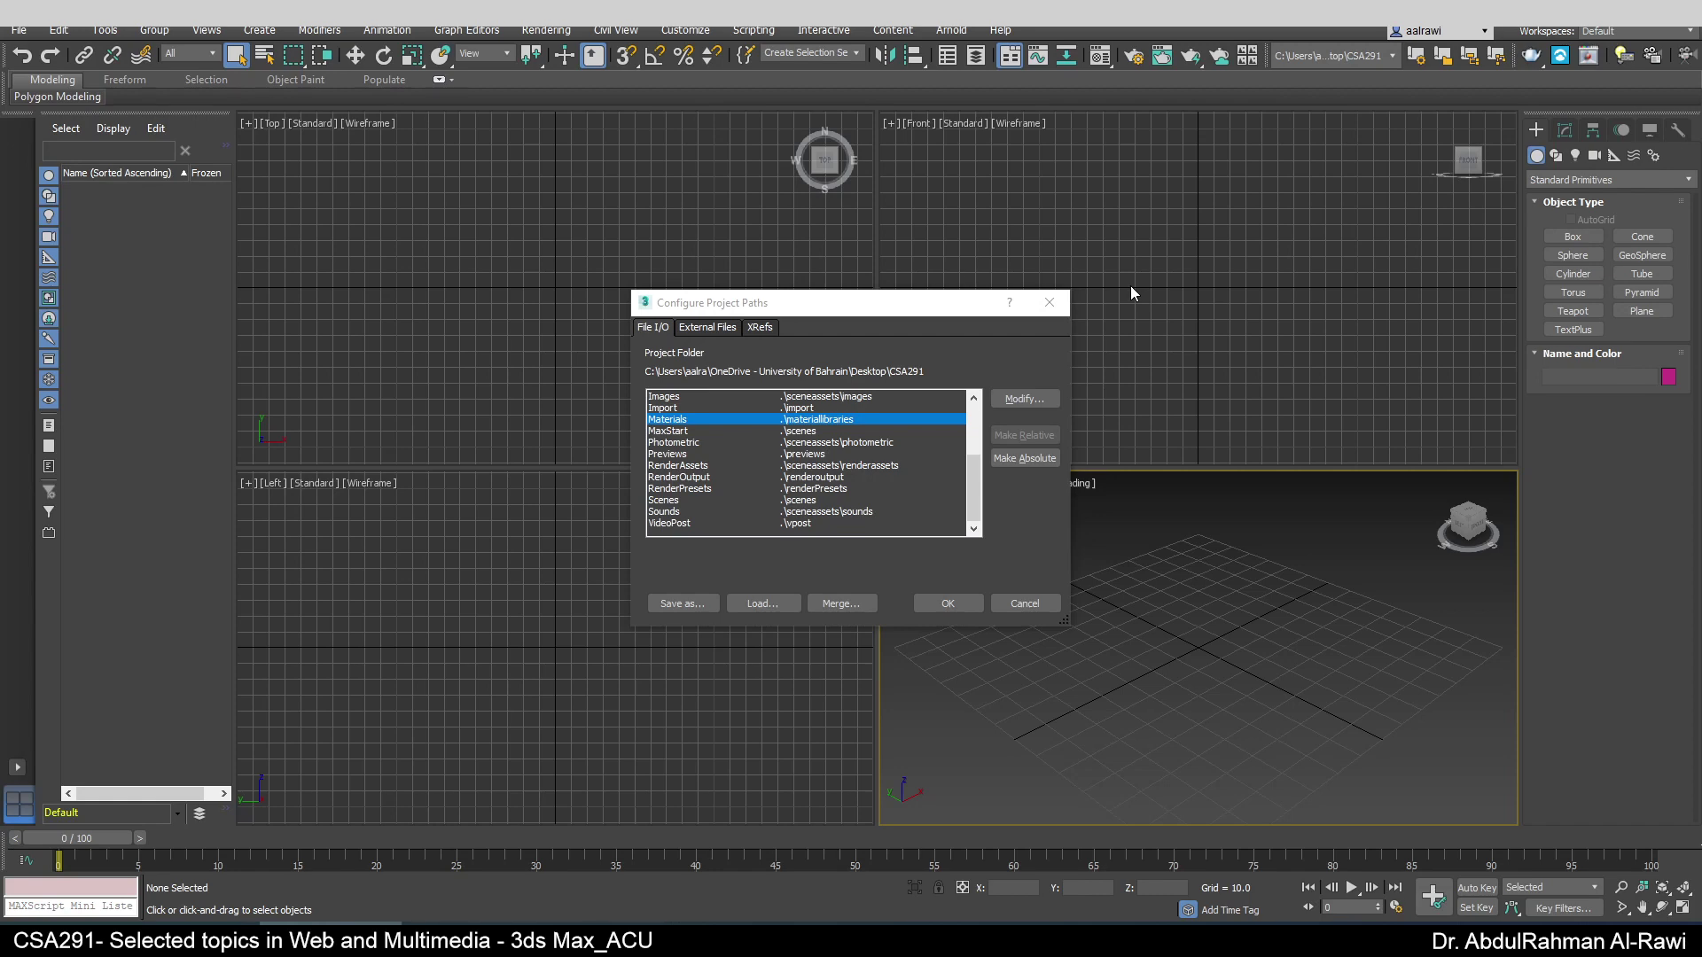
left_click(1021, 605)
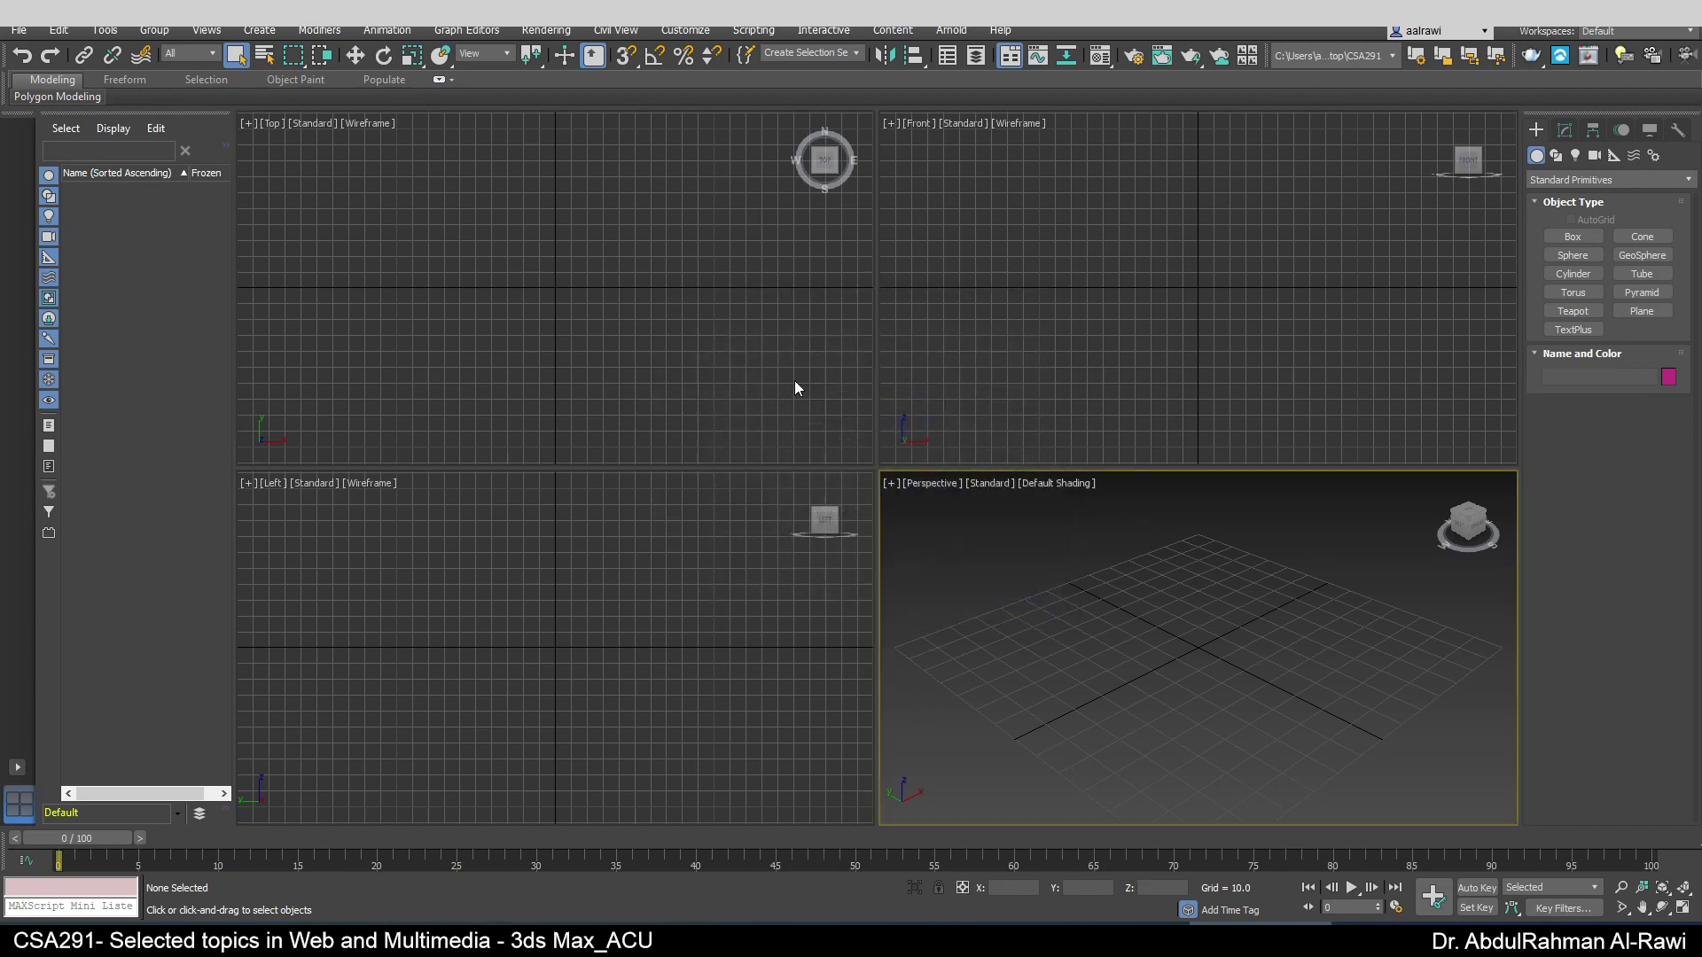
- Save the scene under the name SceneManagement in the project's scenes folder as a 3ds Max file
left_click(18, 30)
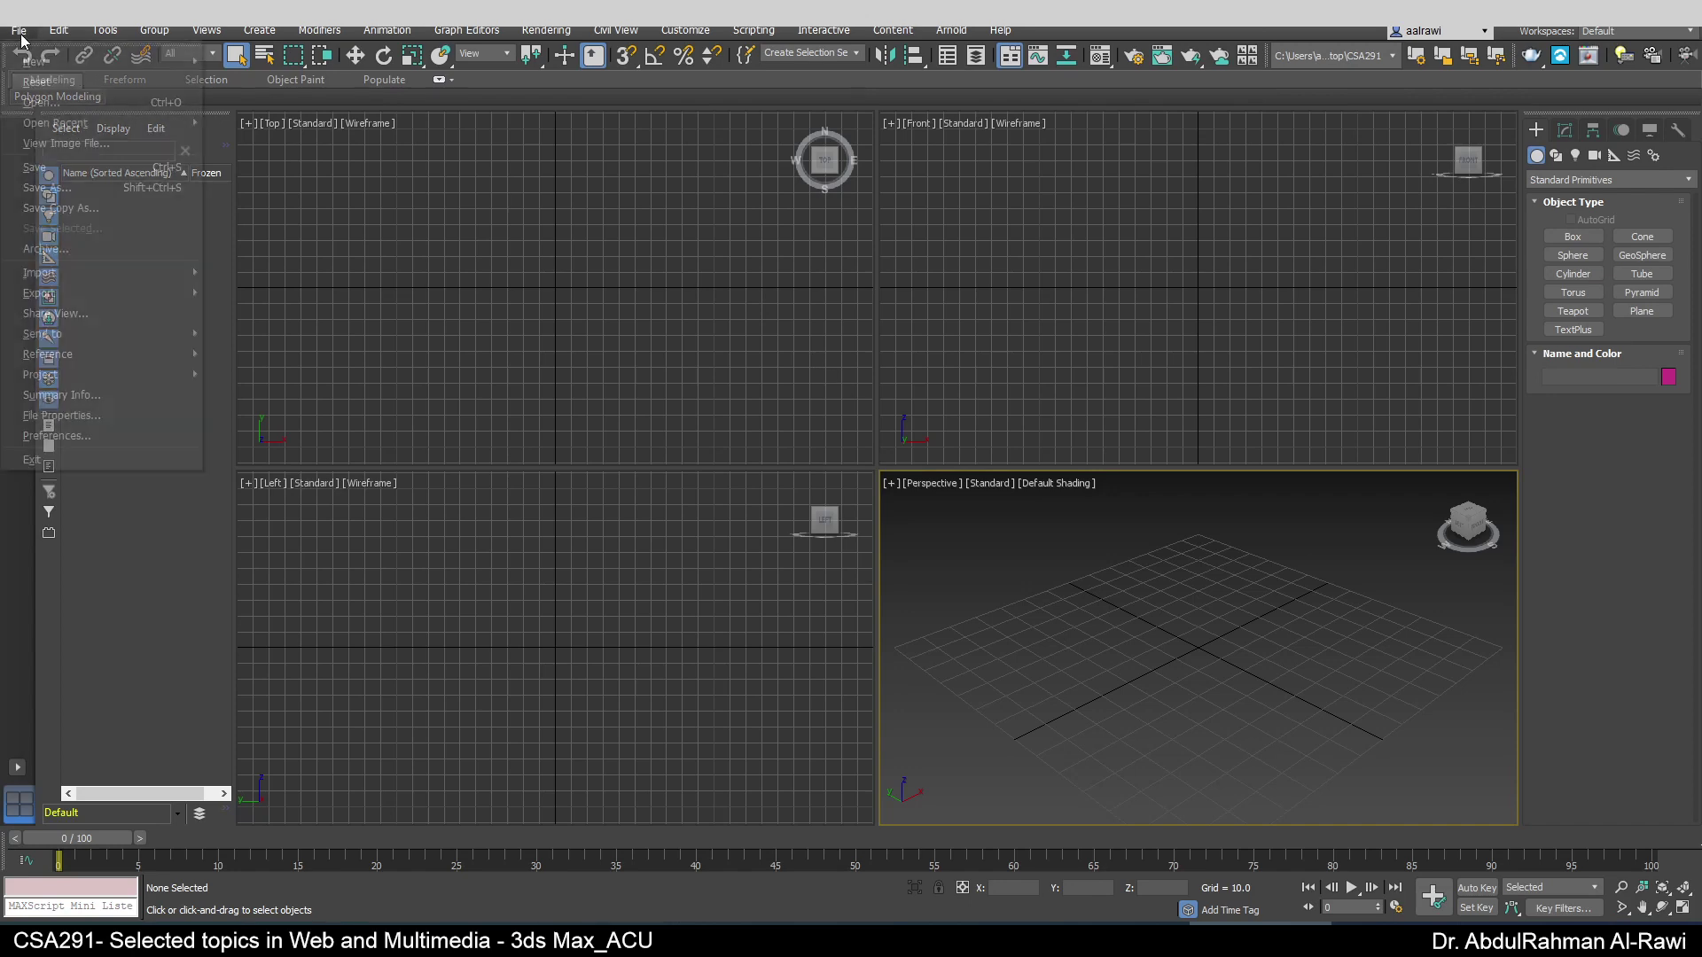
left_click(68, 185)
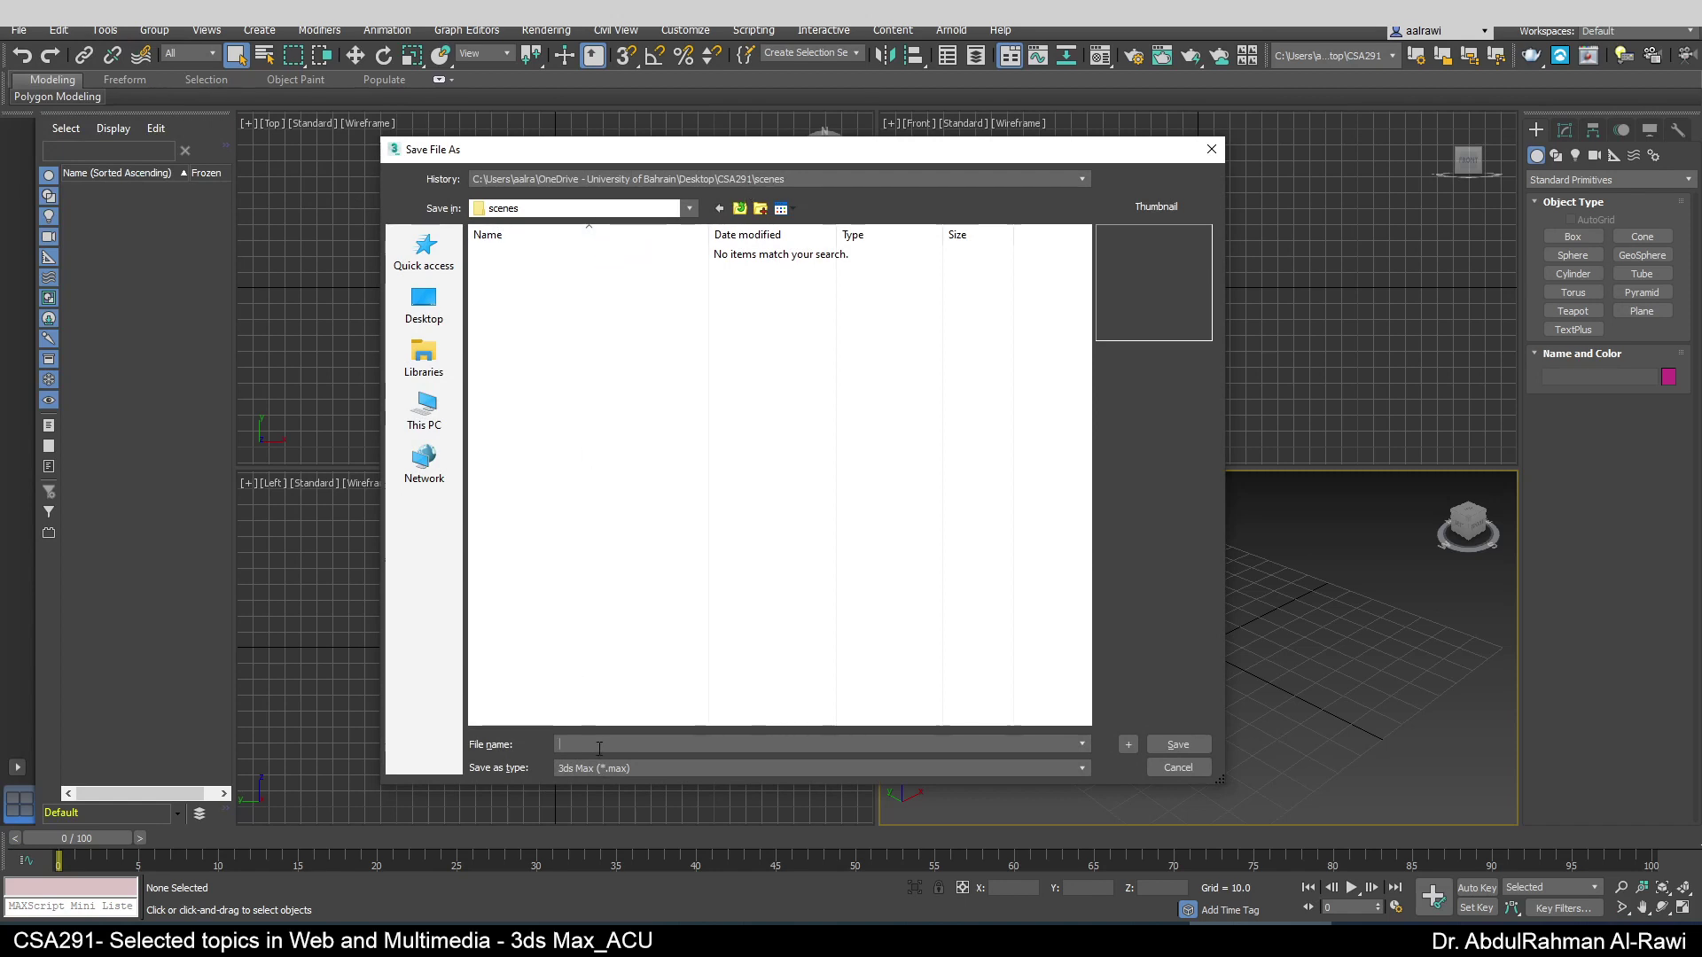
type("ce")
type("ene")
type("Management")
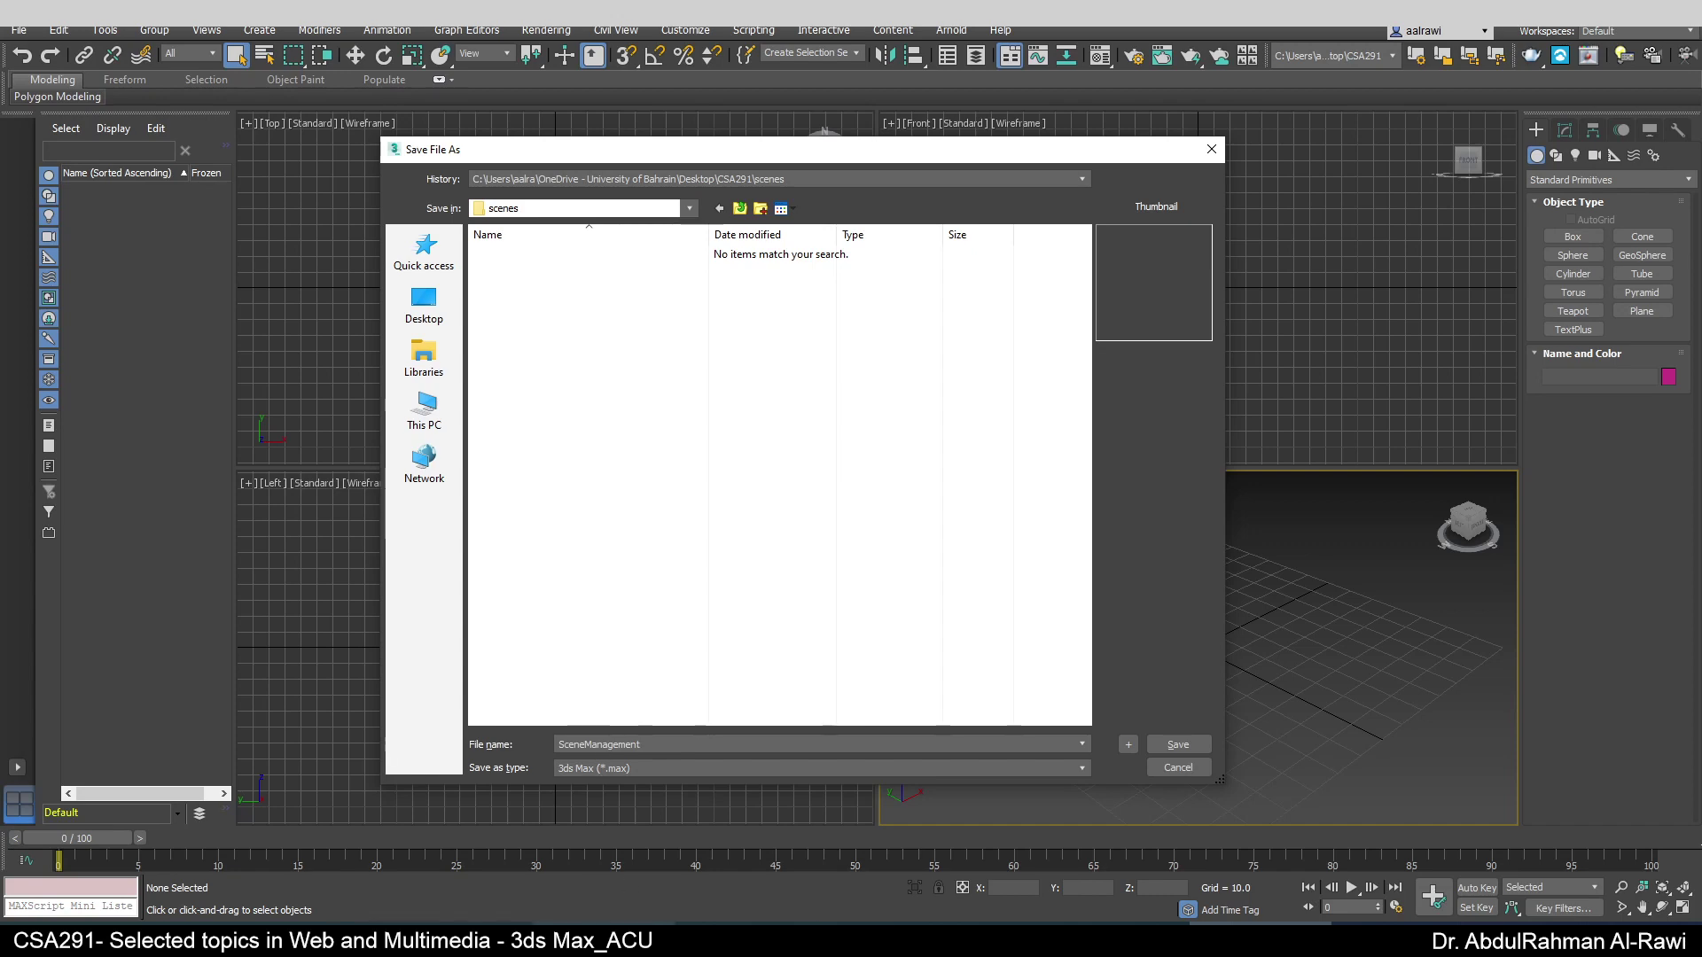
- Switch to the exam objectives PDF and review the Setup the scene preferences topics, including scene units and frame rate
left_click(991, 940)
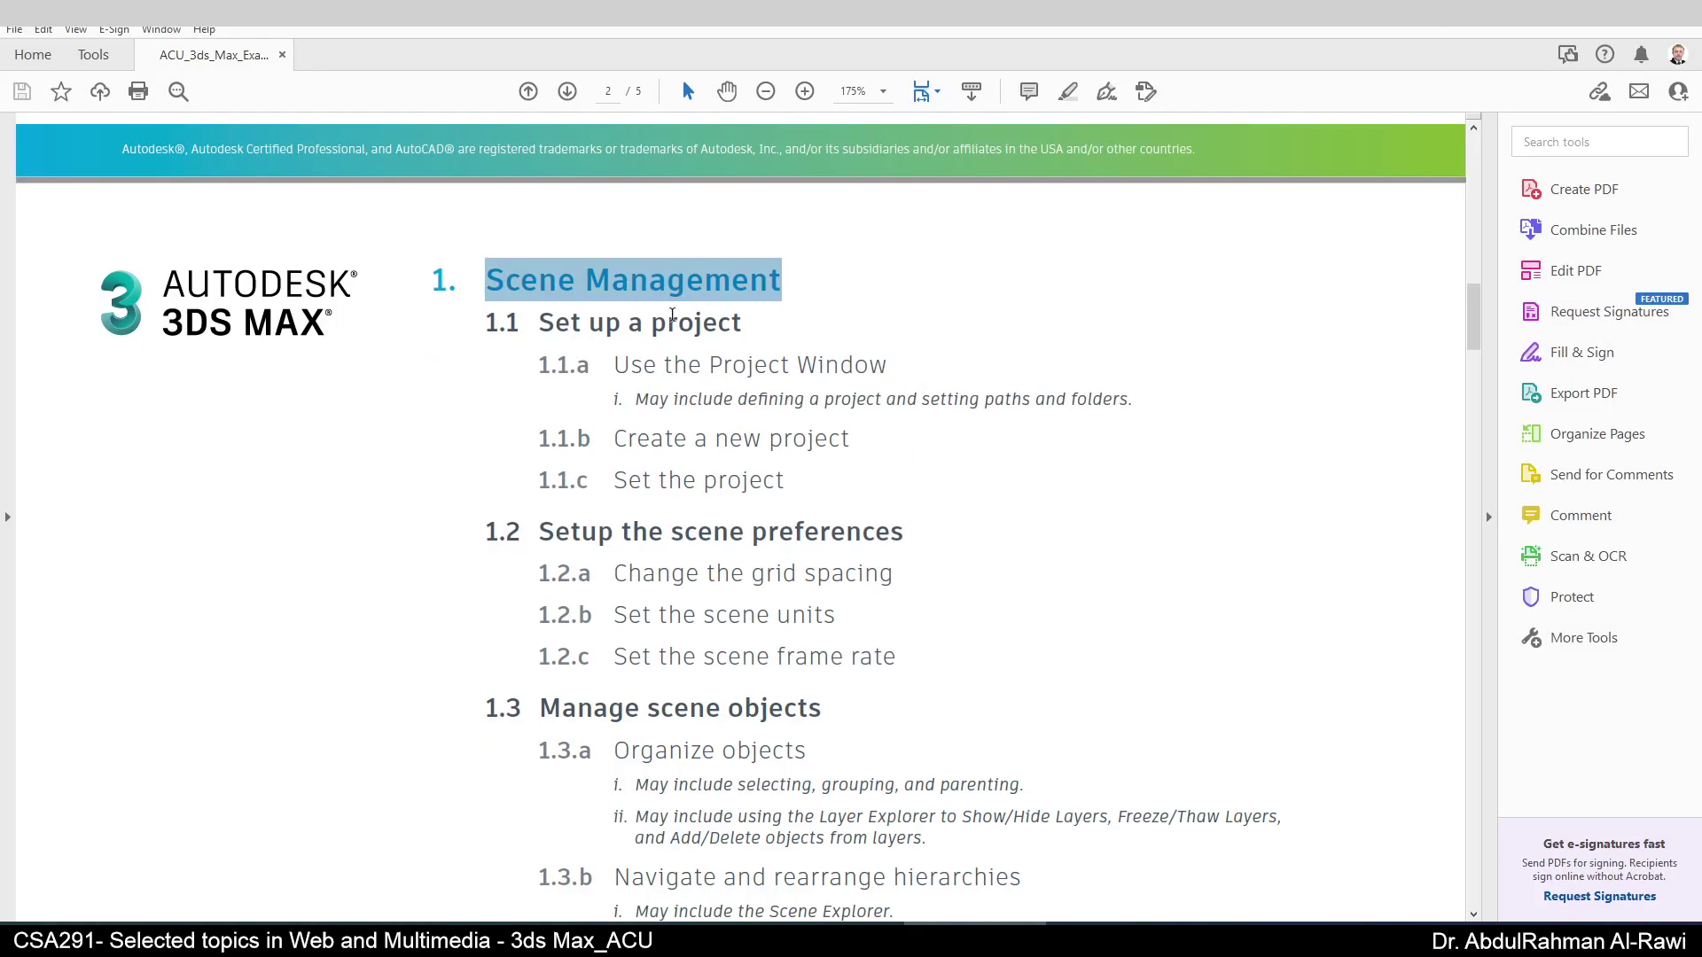
left_click(1598, 12)
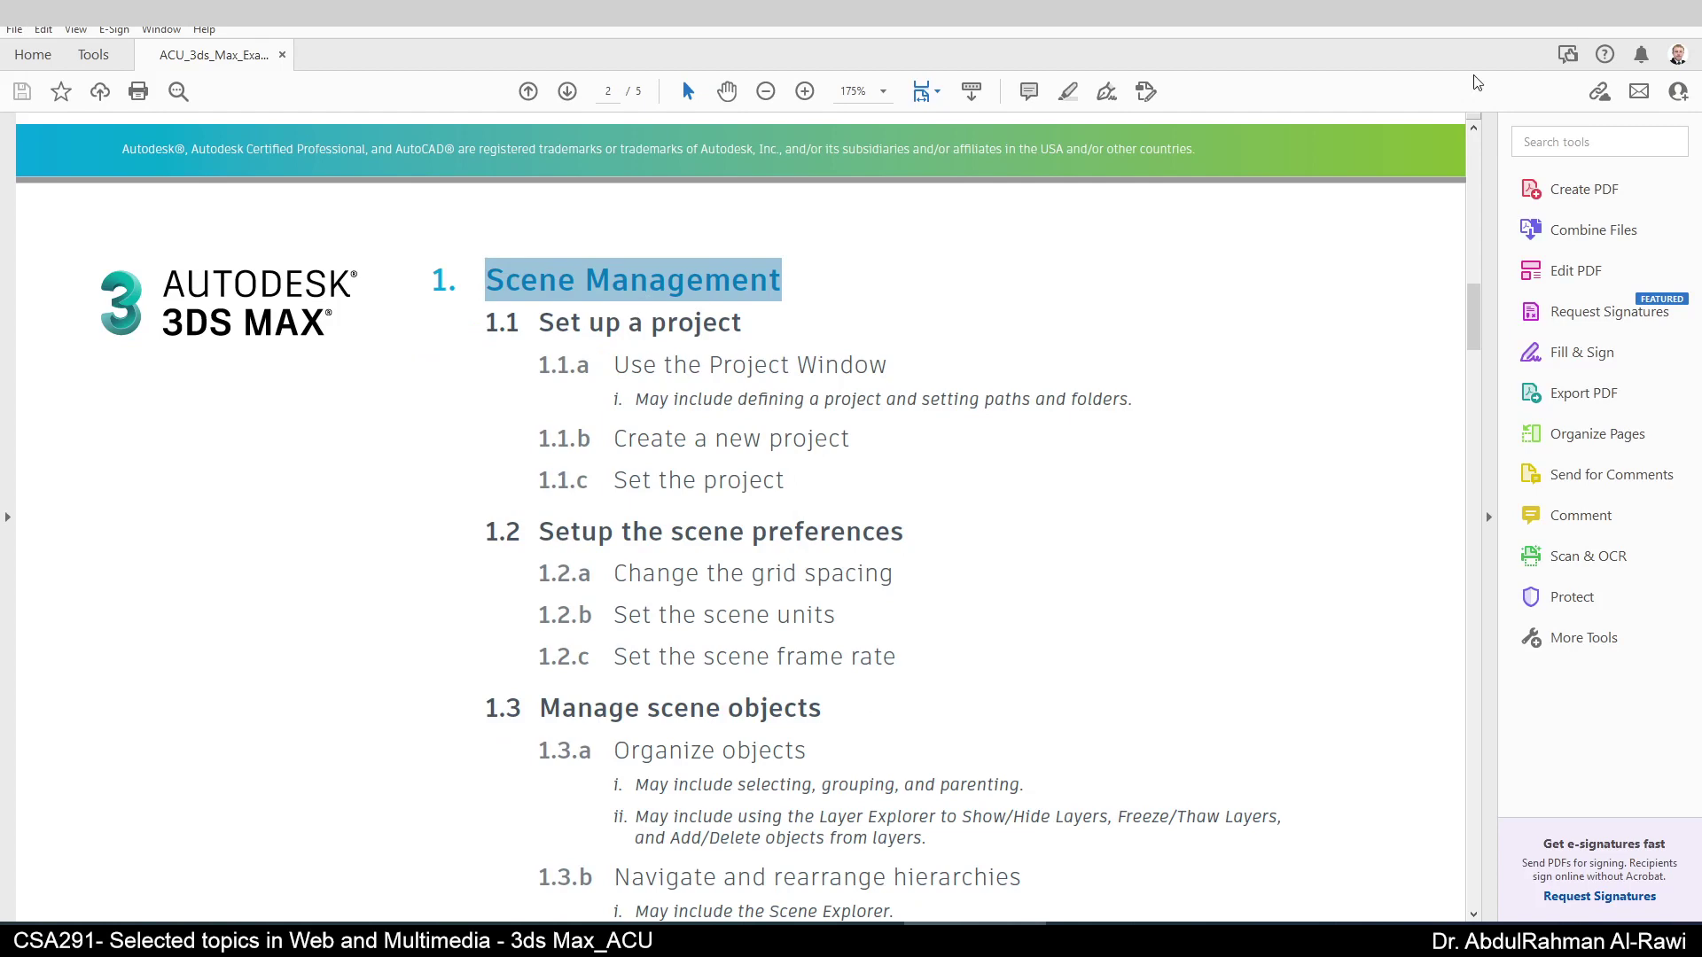
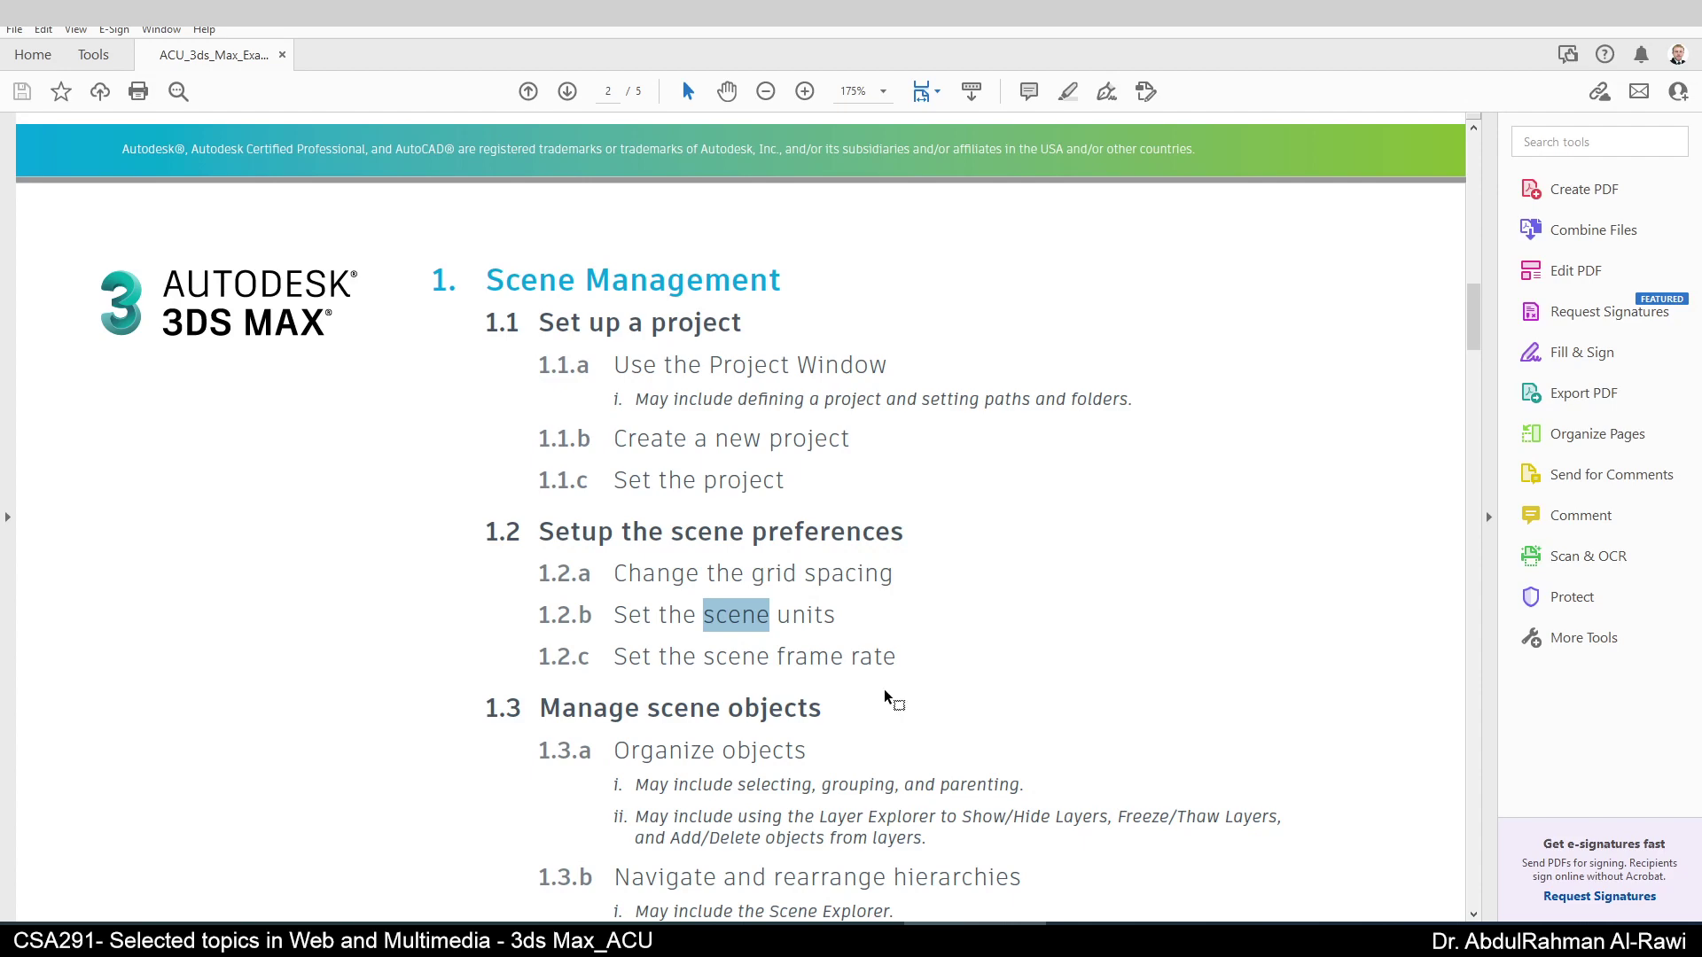
left_click_drag(780, 658, 869, 663)
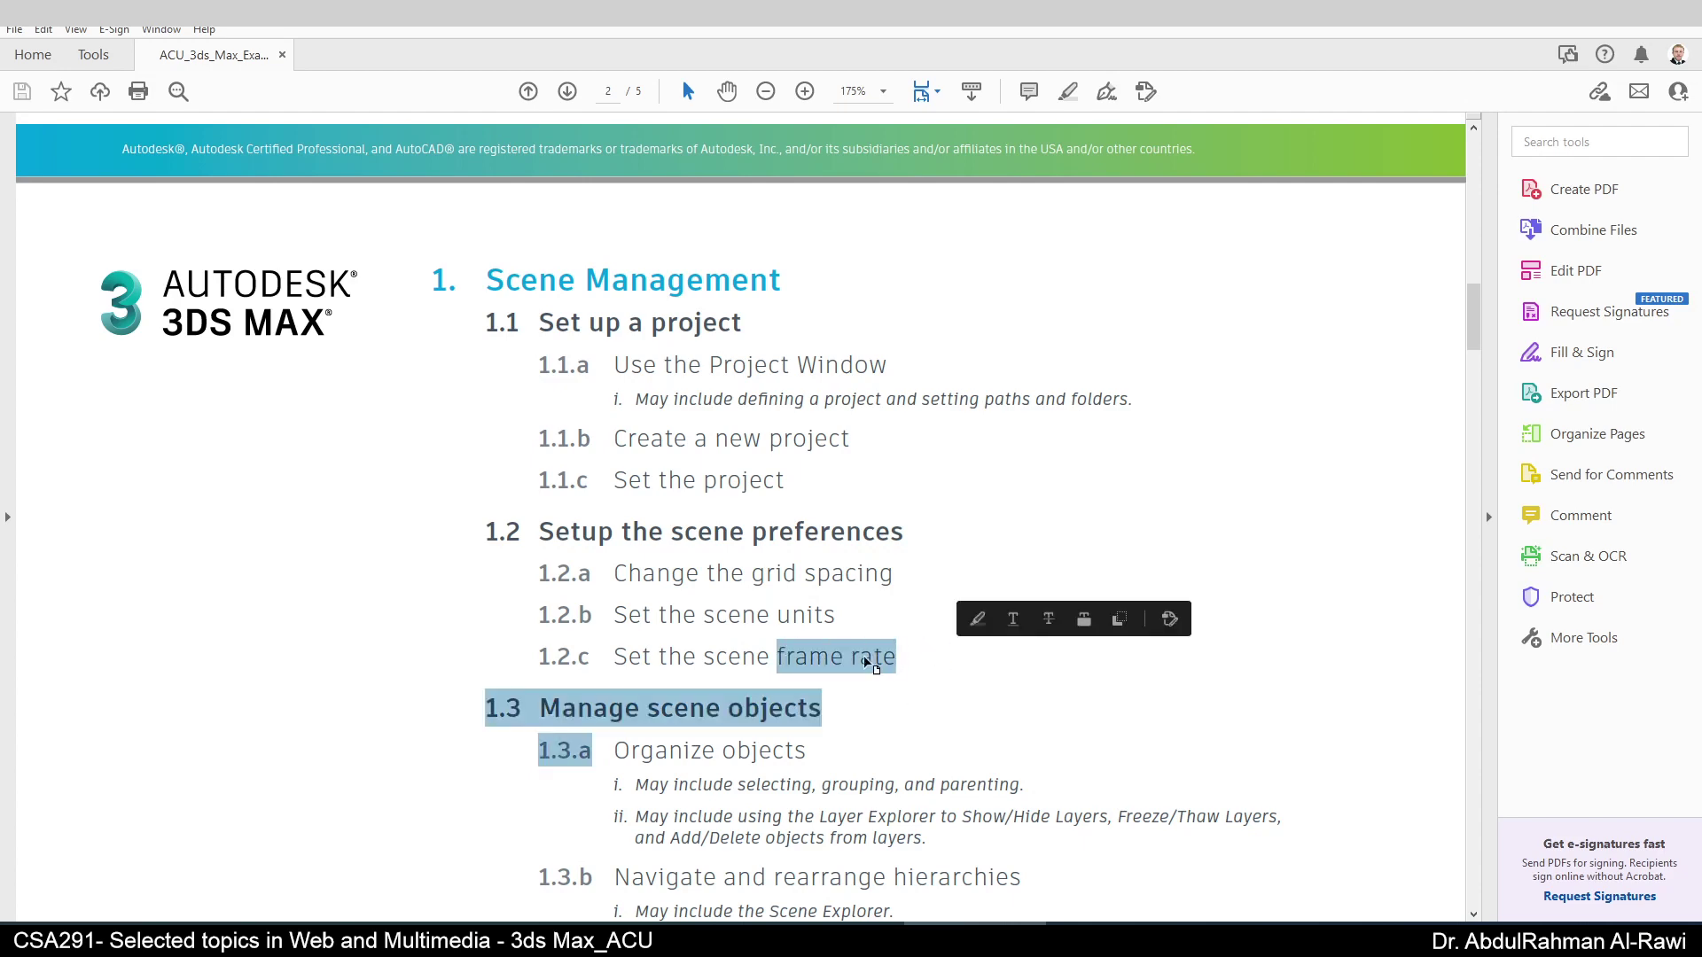
double_click(869, 664)
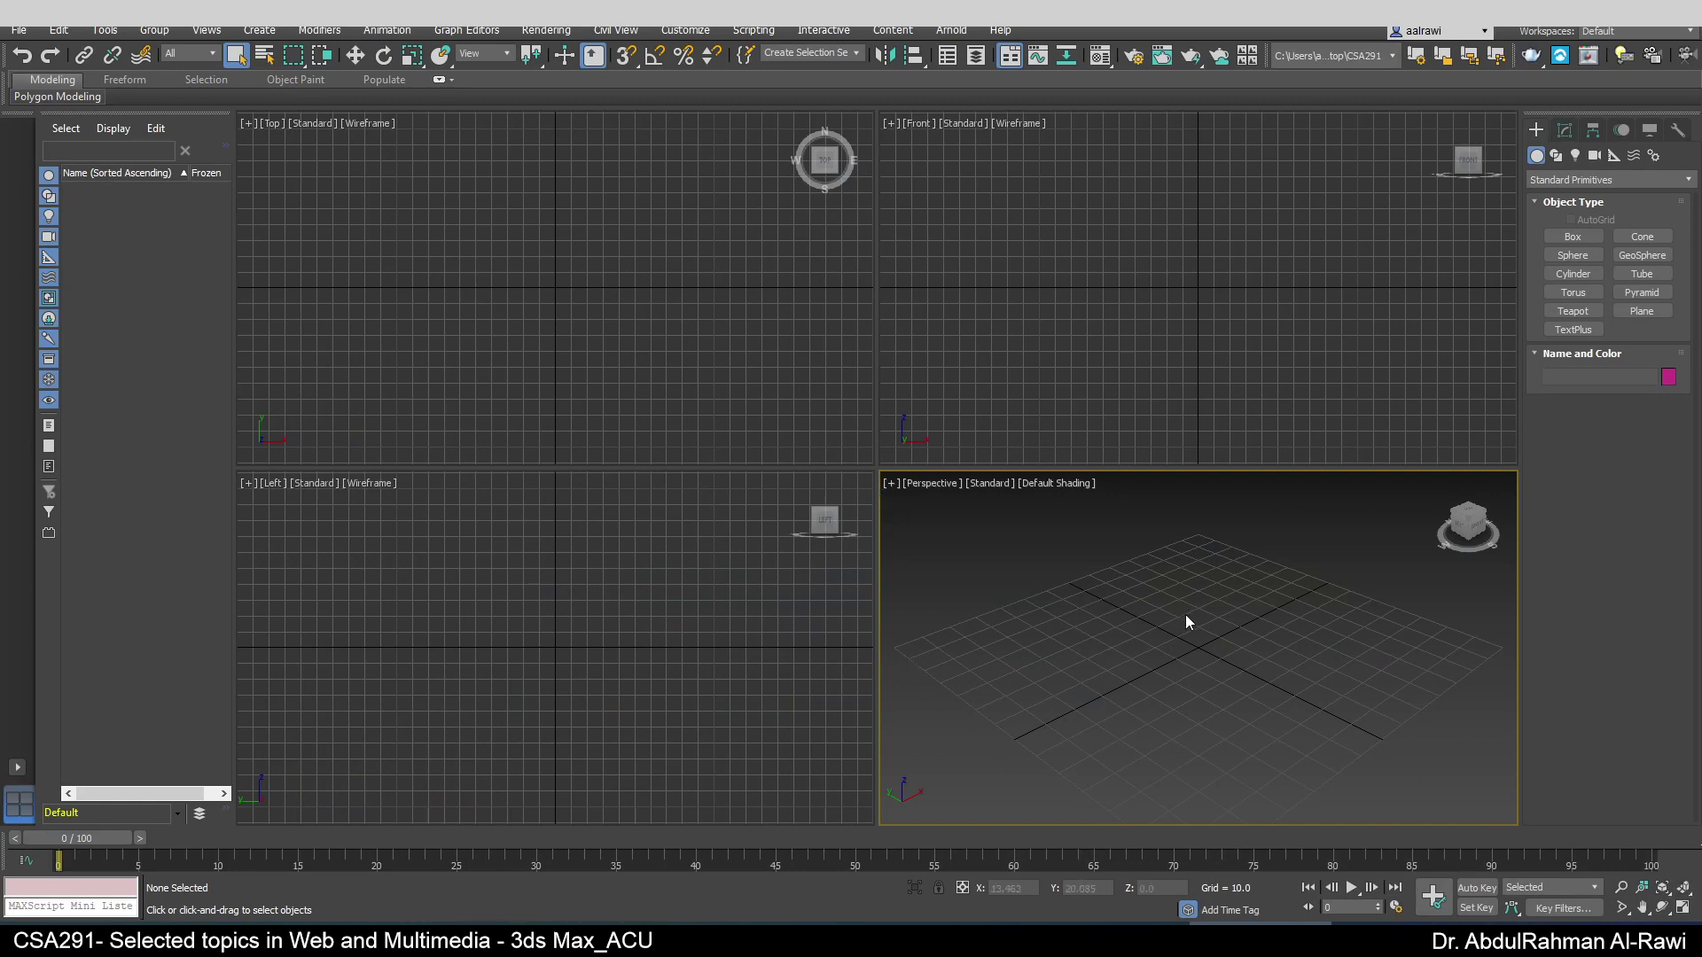
- Back in 3ds Max, toggle the Perspective grid off and on, and maximize the Perspective viewport
key("g")
key("g")
left_click(1682, 907)
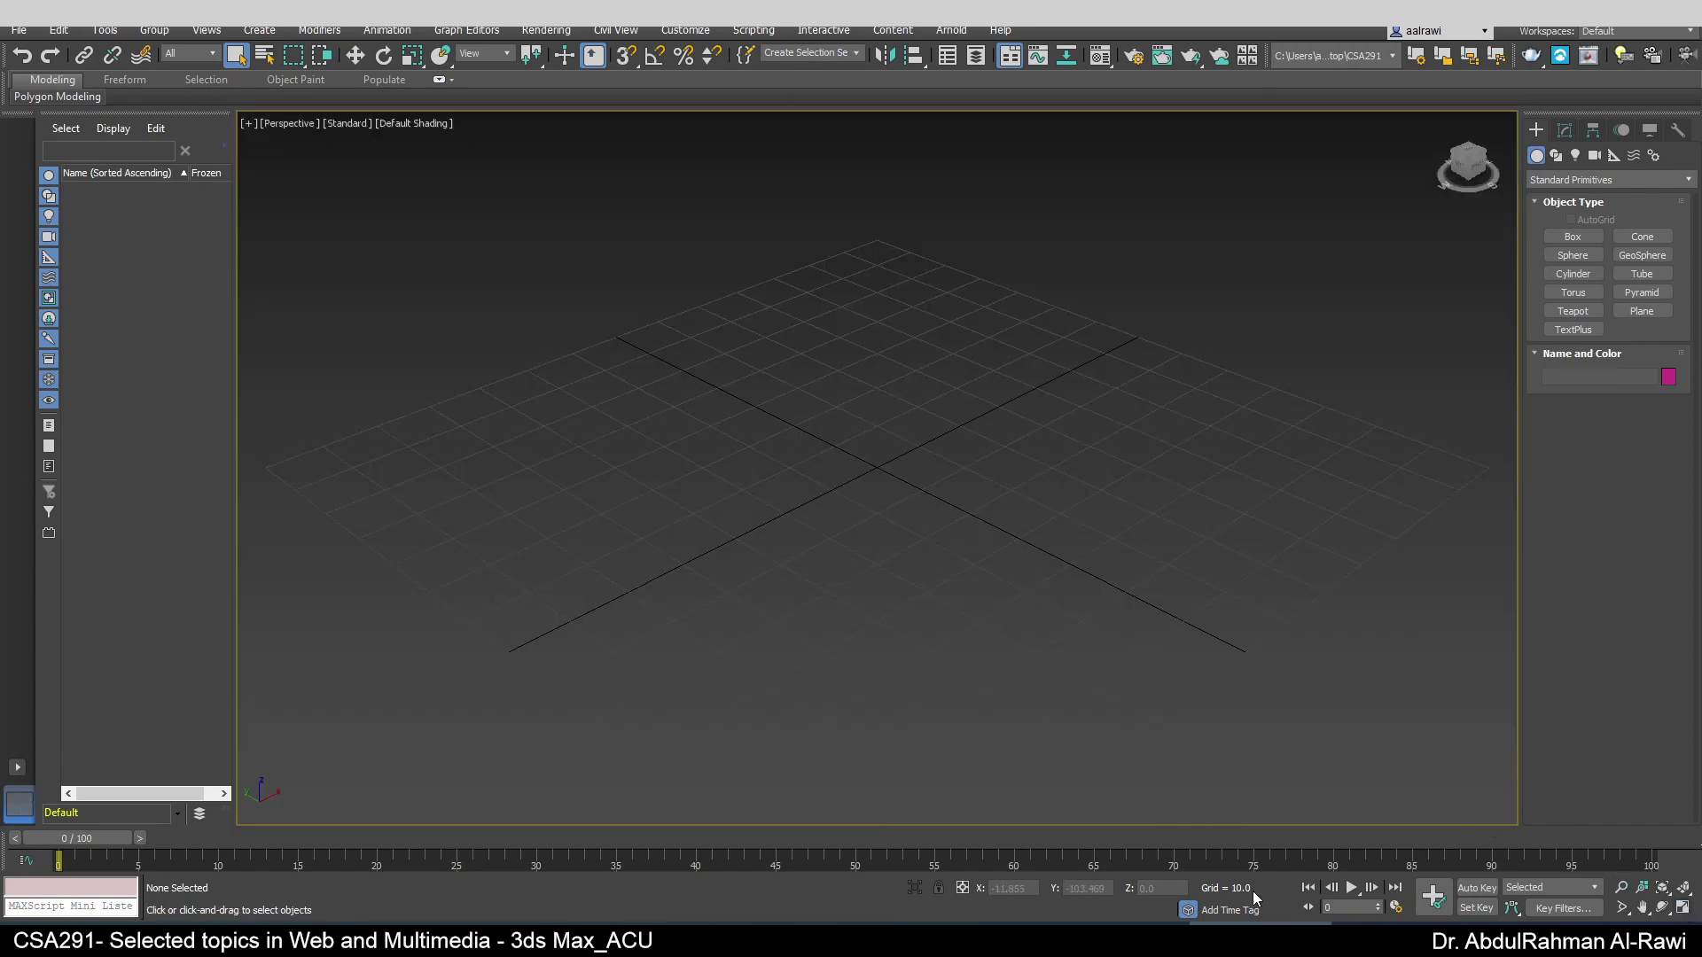
middle_click_drag(1014, 635, 1034, 602)
- Open the Grid and Snap Settings, look through the snap and general options, and show the Home Grid dimensions
left_click(107, 33)
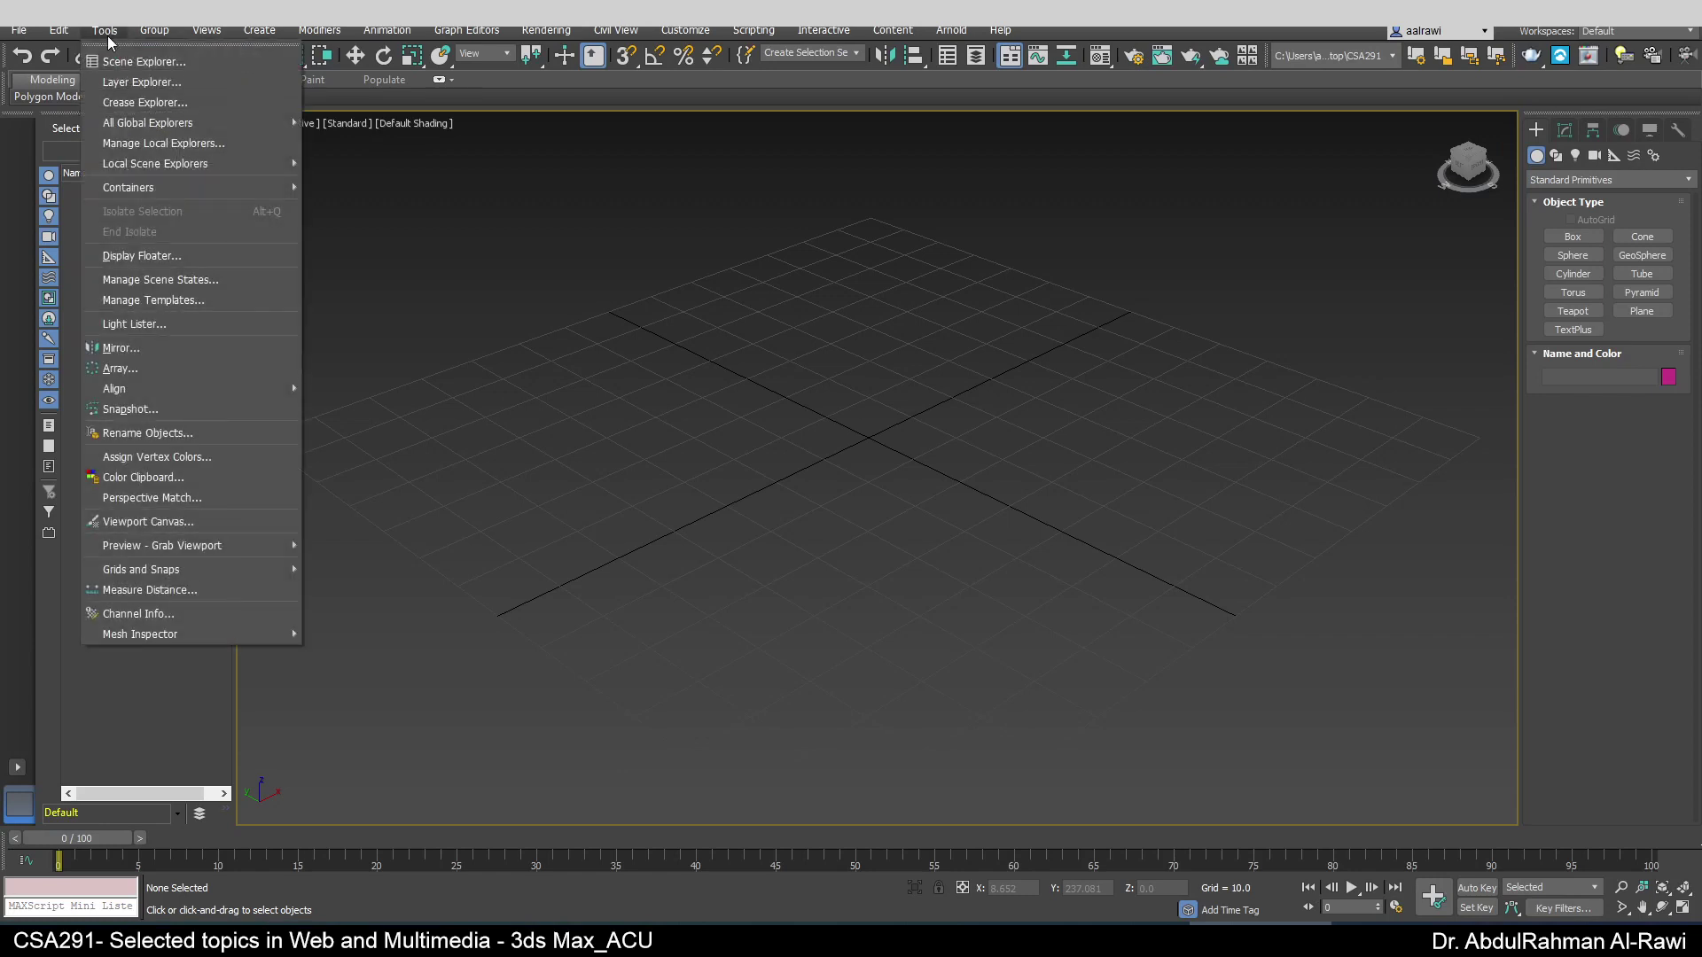
mouse_move(201, 577)
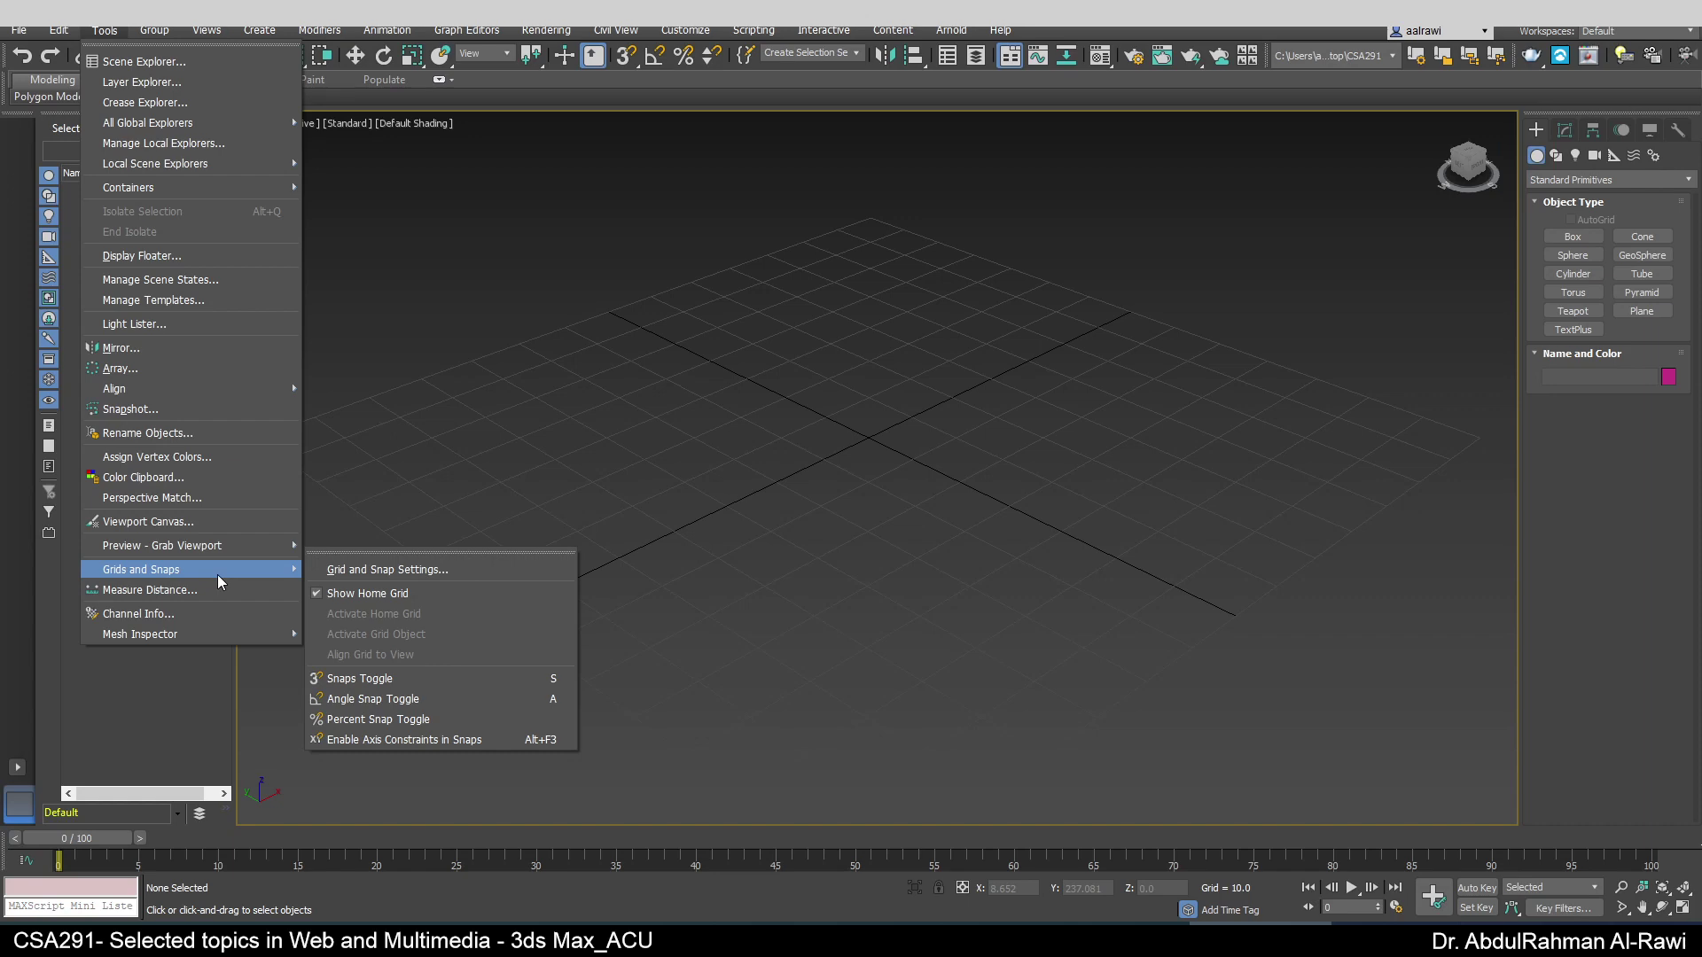
mouse_move(696, 37)
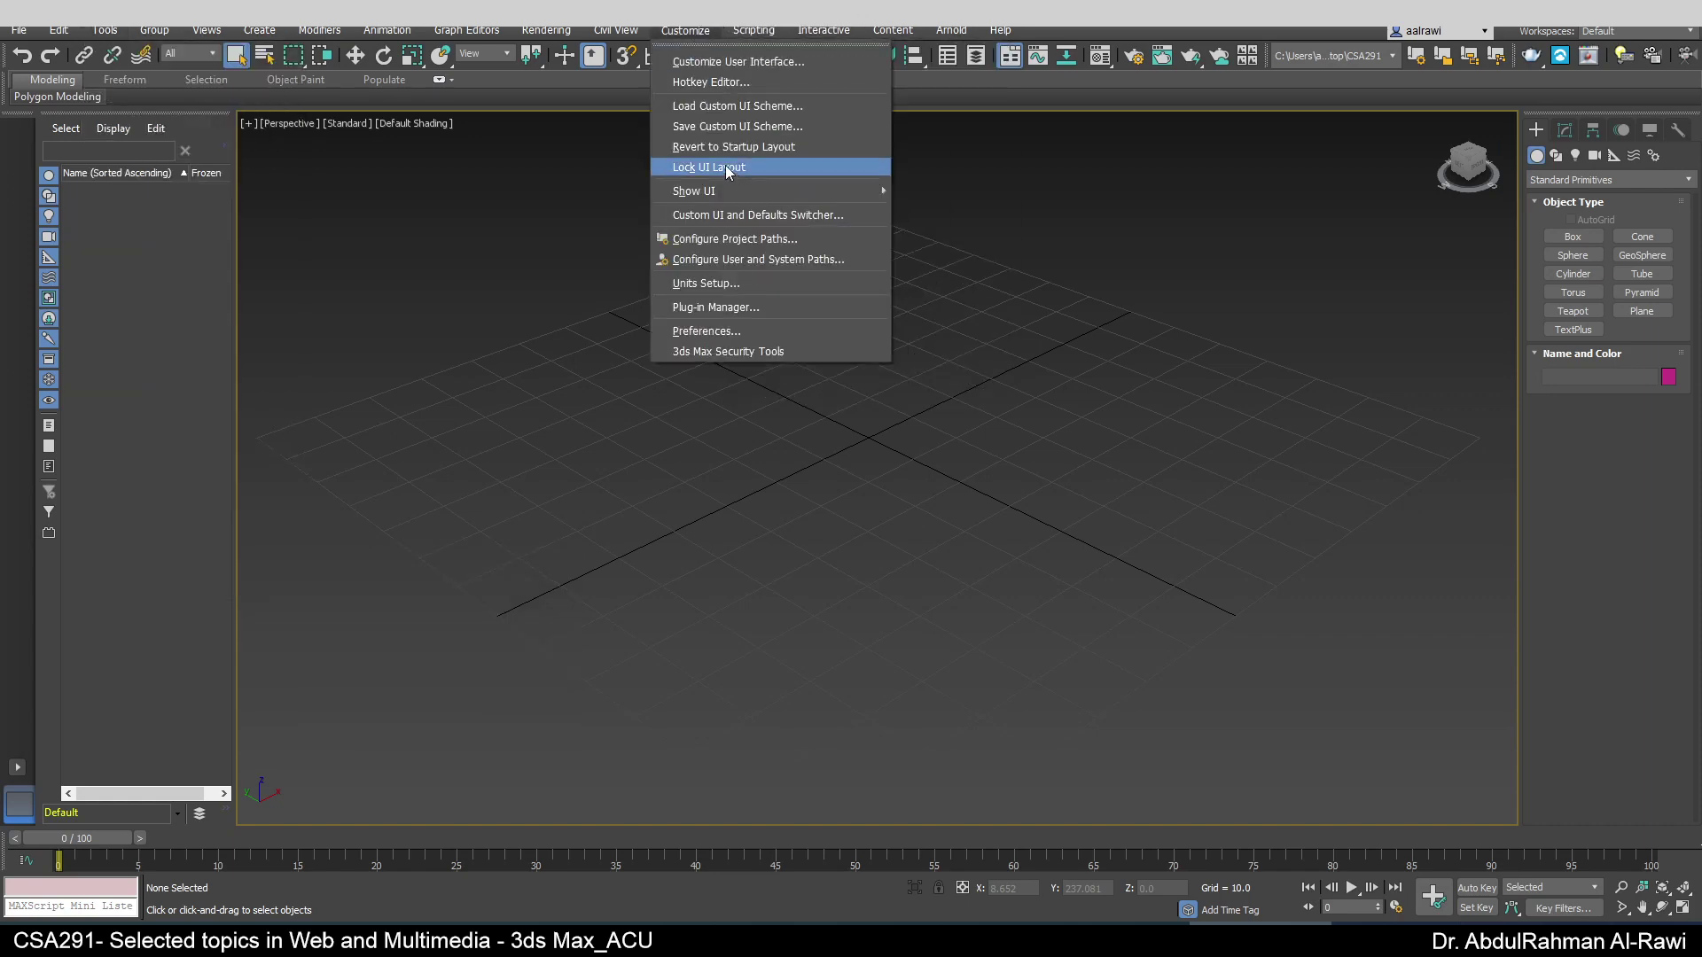
mouse_move(110, 32)
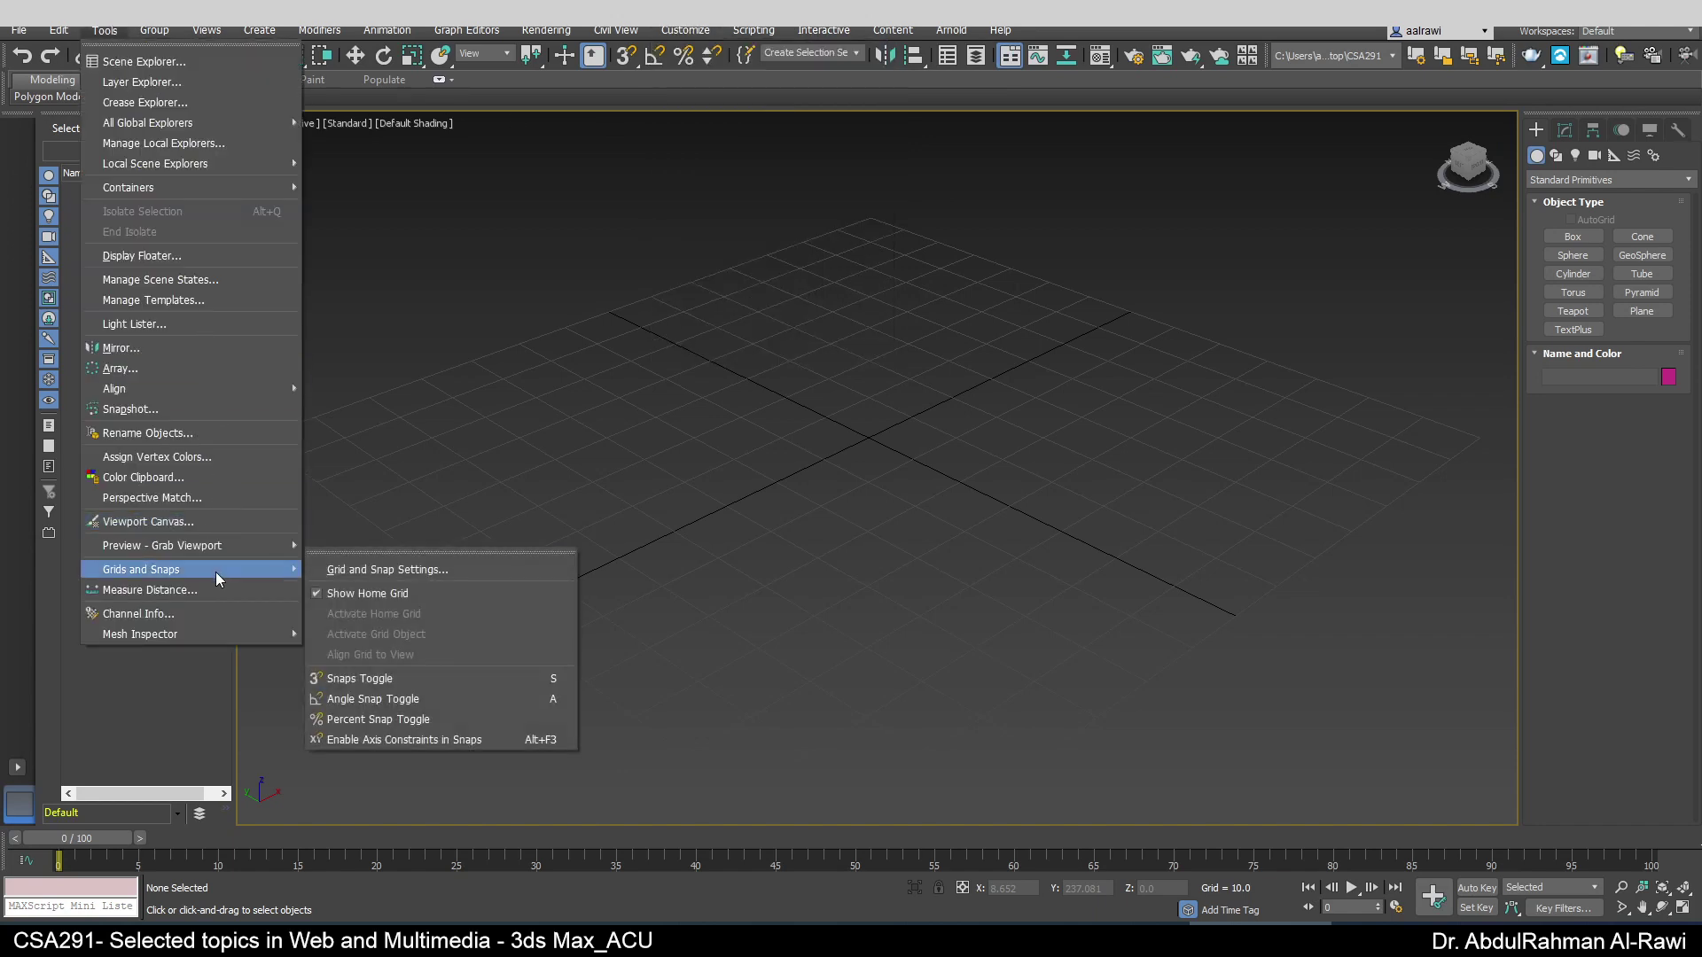
left_click(434, 570)
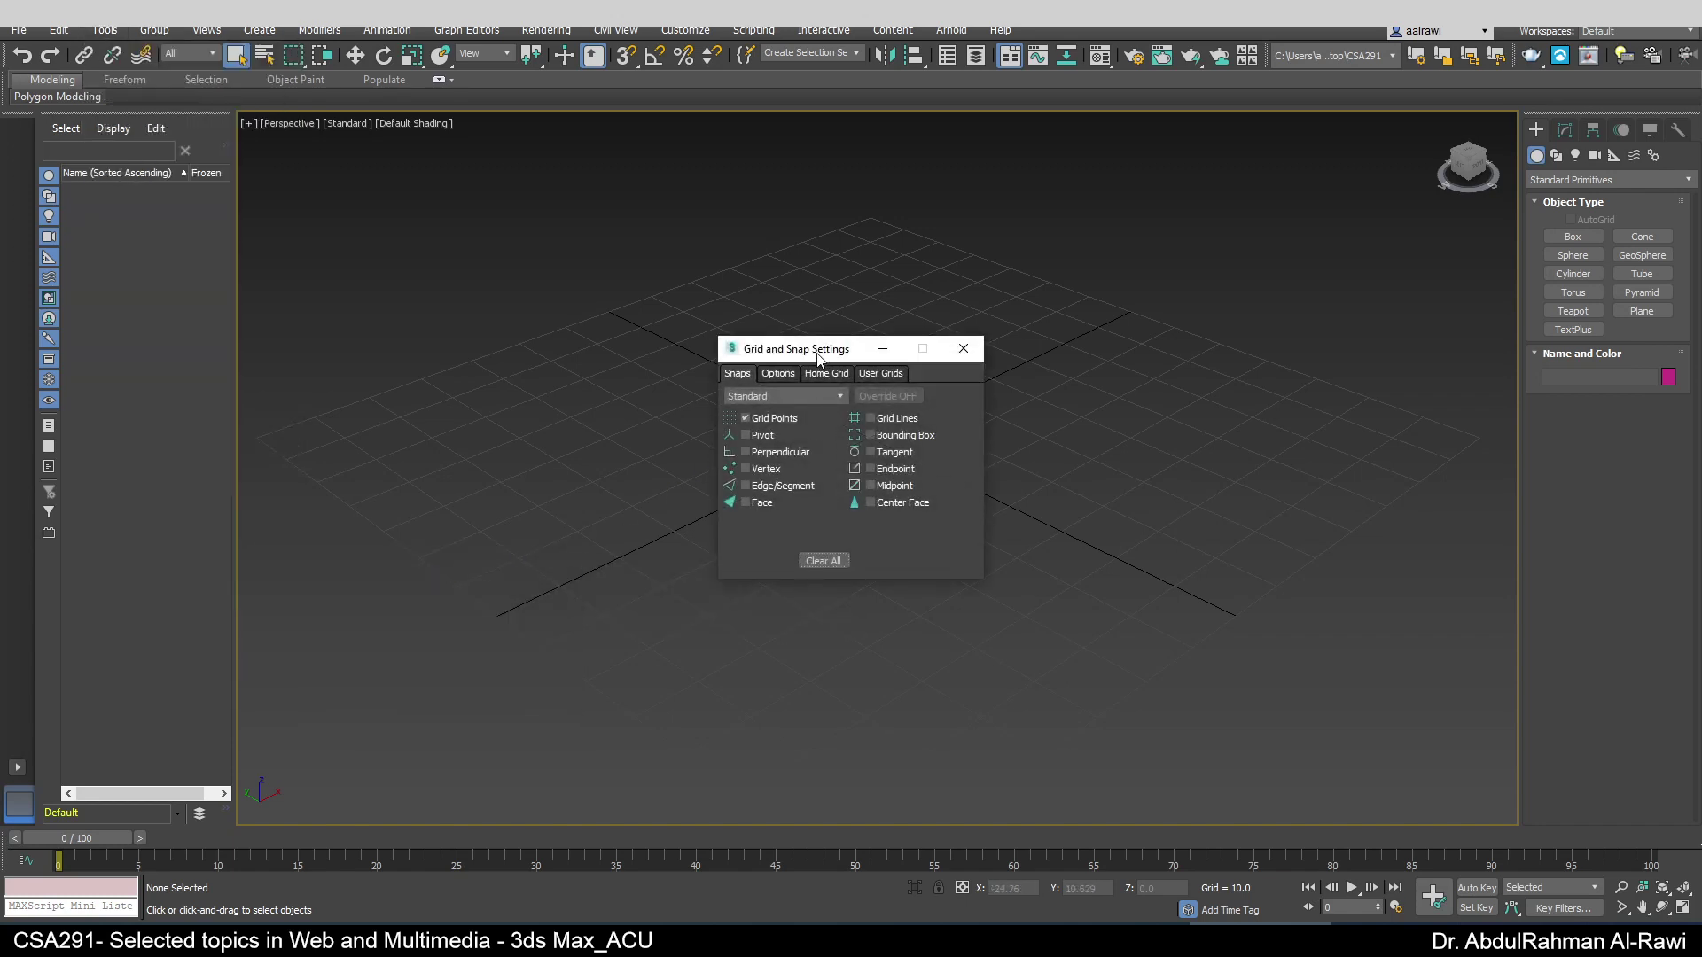
left_click_drag(817, 357, 474, 476)
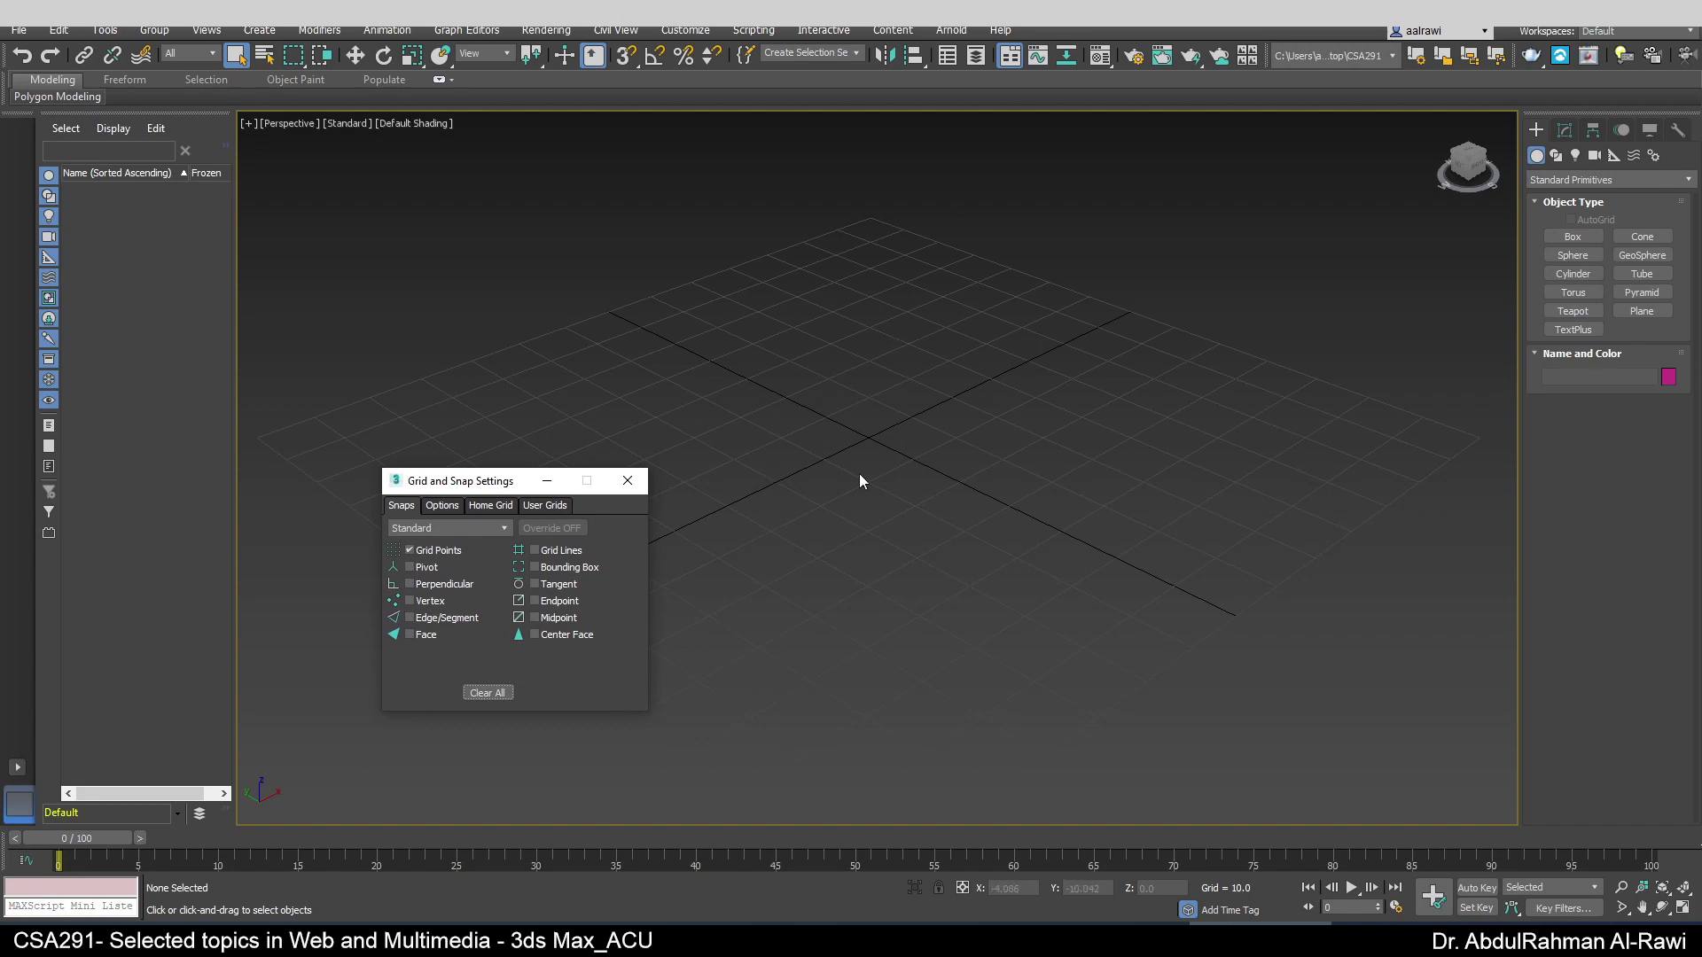
left_click(438, 507)
left_click(408, 505)
left_click(497, 512)
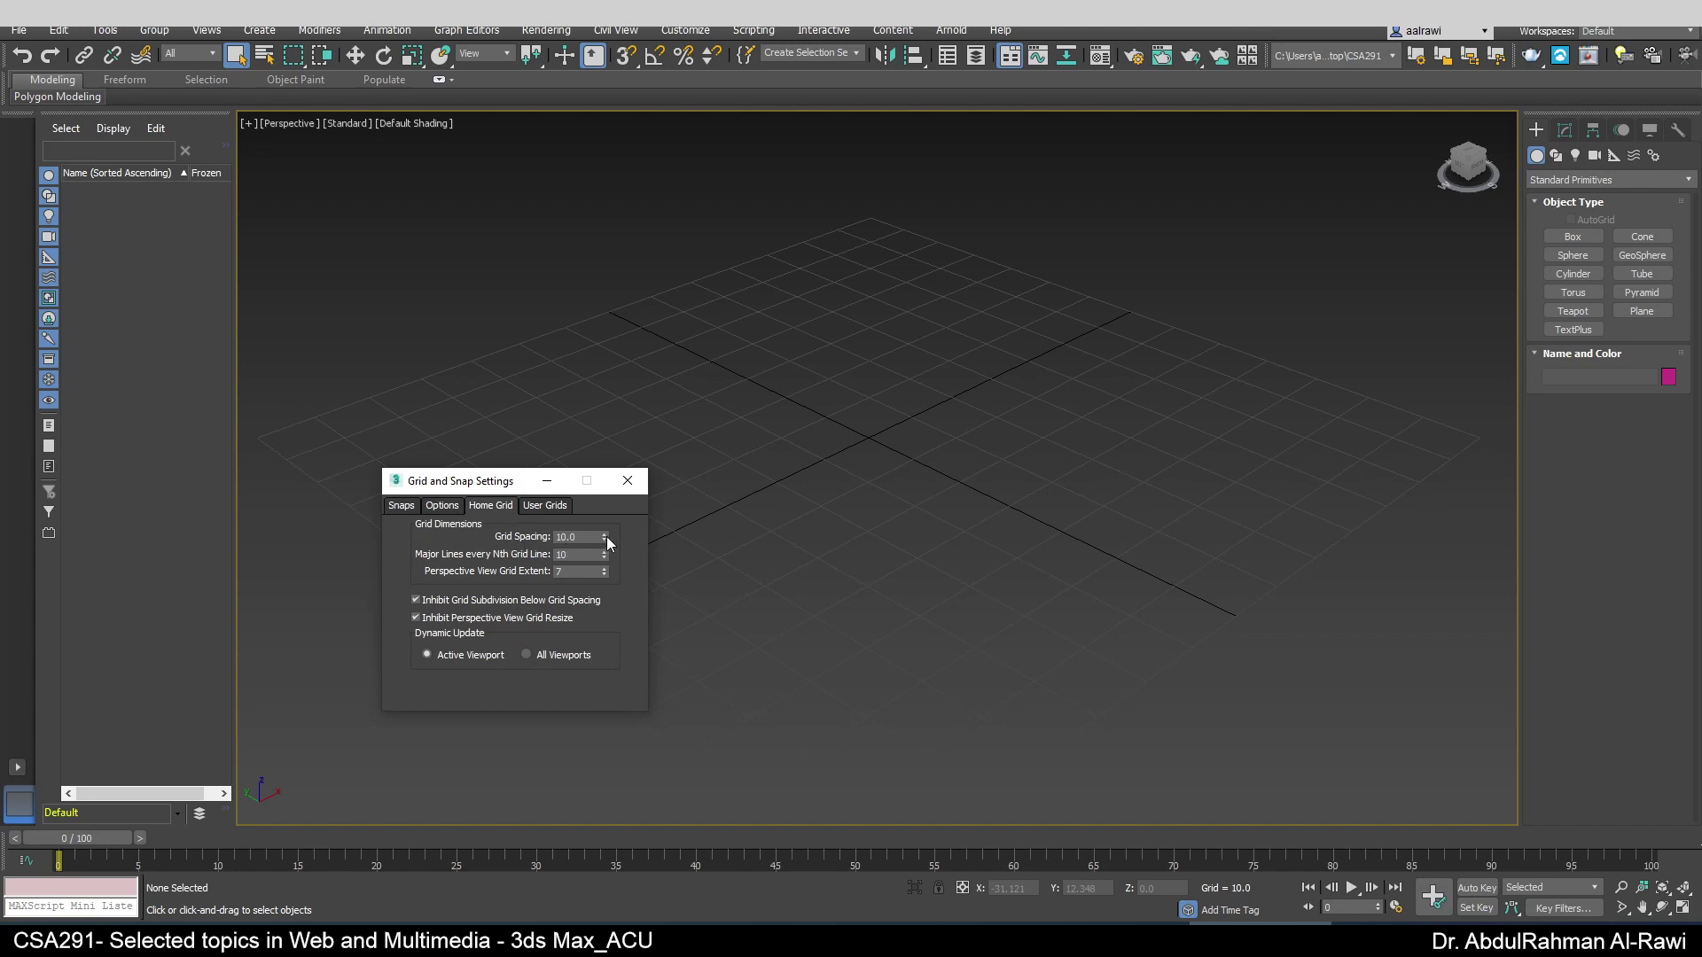
- Try out different values for the home grid's spacing and its major line interval
mouse_move(606, 542)
left_mouse_down()
mouse_move(600, 466)
mouse_move(625, 560)
mouse_move(557, 346)
mouse_move(588, 597)
mouse_move(555, 452)
mouse_move(544, 497)
mouse_move(564, 573)
mouse_move(567, 546)
mouse_move(606, 566)
left_mouse_up()
left_click(604, 550)
left_click(604, 550)
left_click(604, 558)
left_click(603, 558)
left_click(604, 552)
mouse_move(604, 537)
left_mouse_down()
mouse_move(609, 449)
mouse_move(603, 543)
left_mouse_up()
- Set the home grid spacing to 10 and the perspective view grid extent to 7, and close the grid settings
double_click(557, 537)
type("10")
left_click(591, 572)
type("7")
key("Tab")
left_click(628, 480)
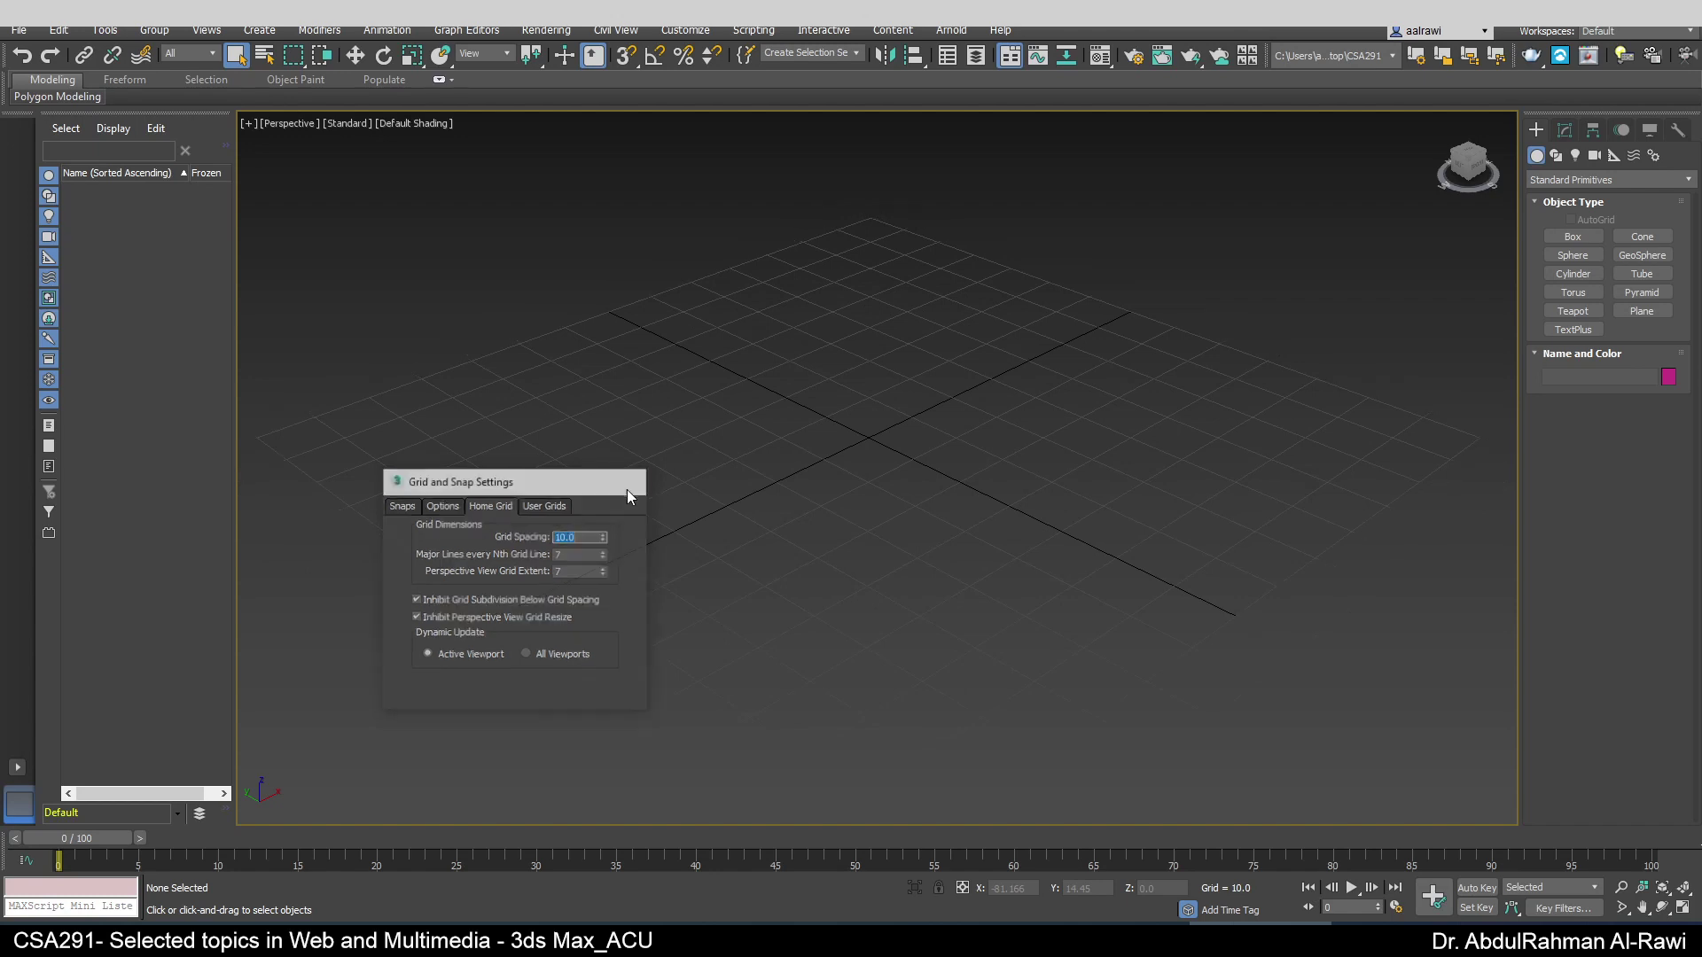
- Reset the scene to its default settings and four-viewport layout
left_click(19, 31)
left_click(19, 33)
left_click(21, 34)
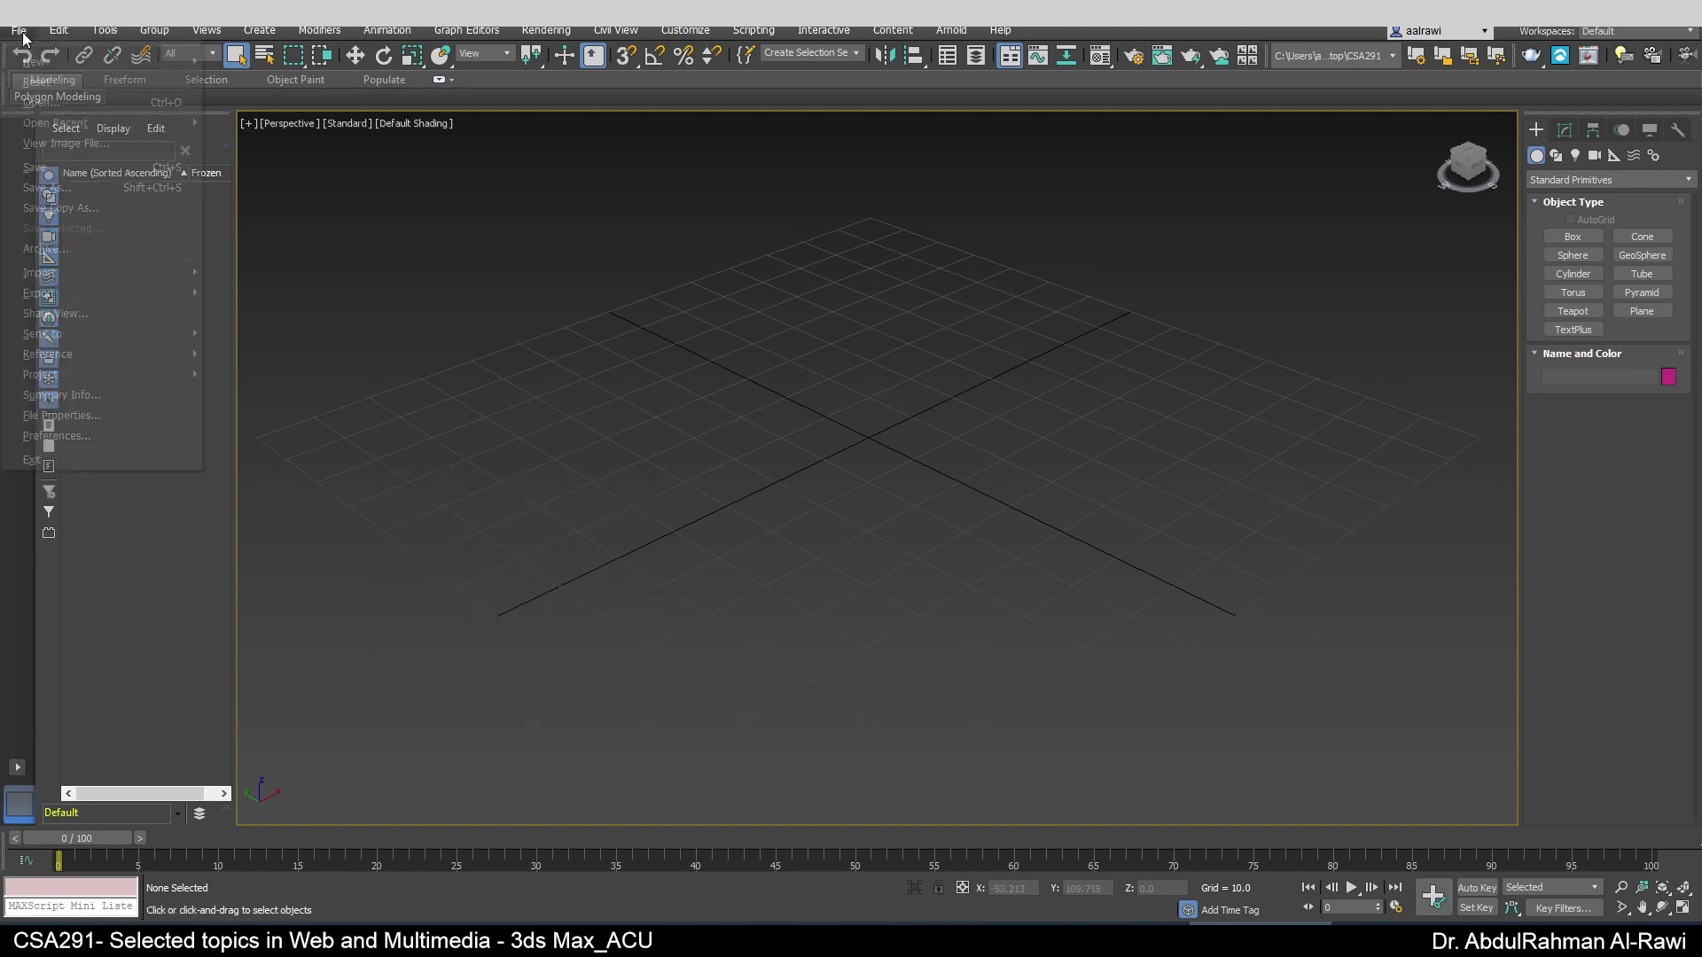
left_click(36, 82)
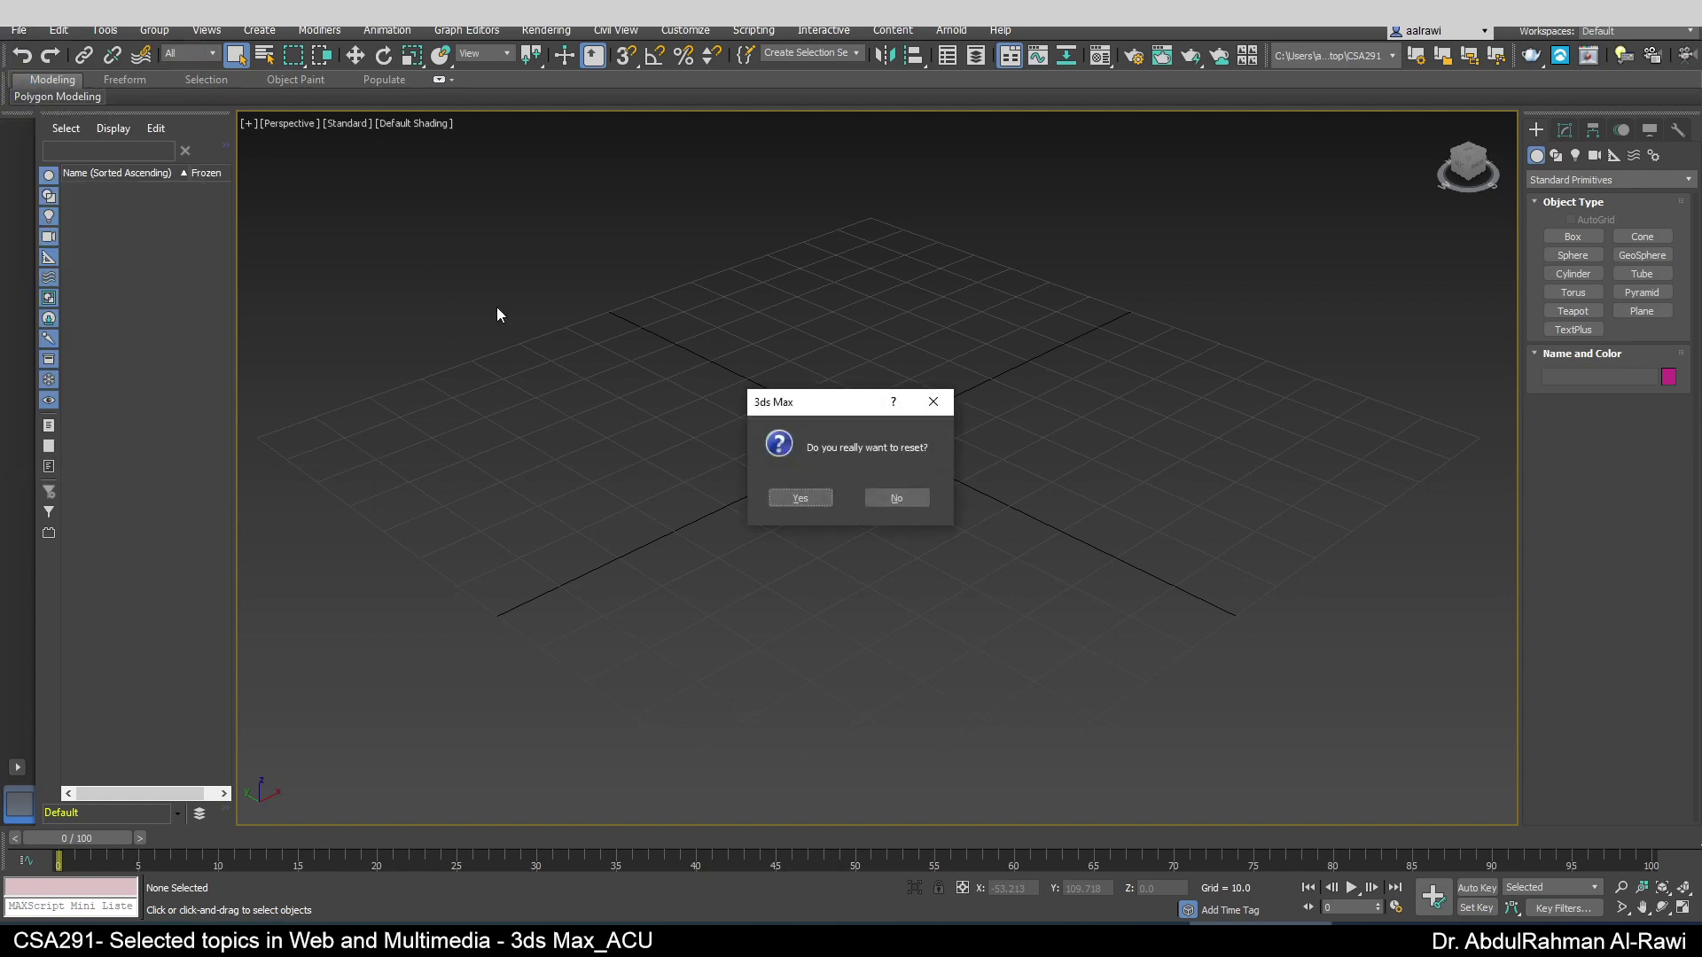
left_click(800, 497)
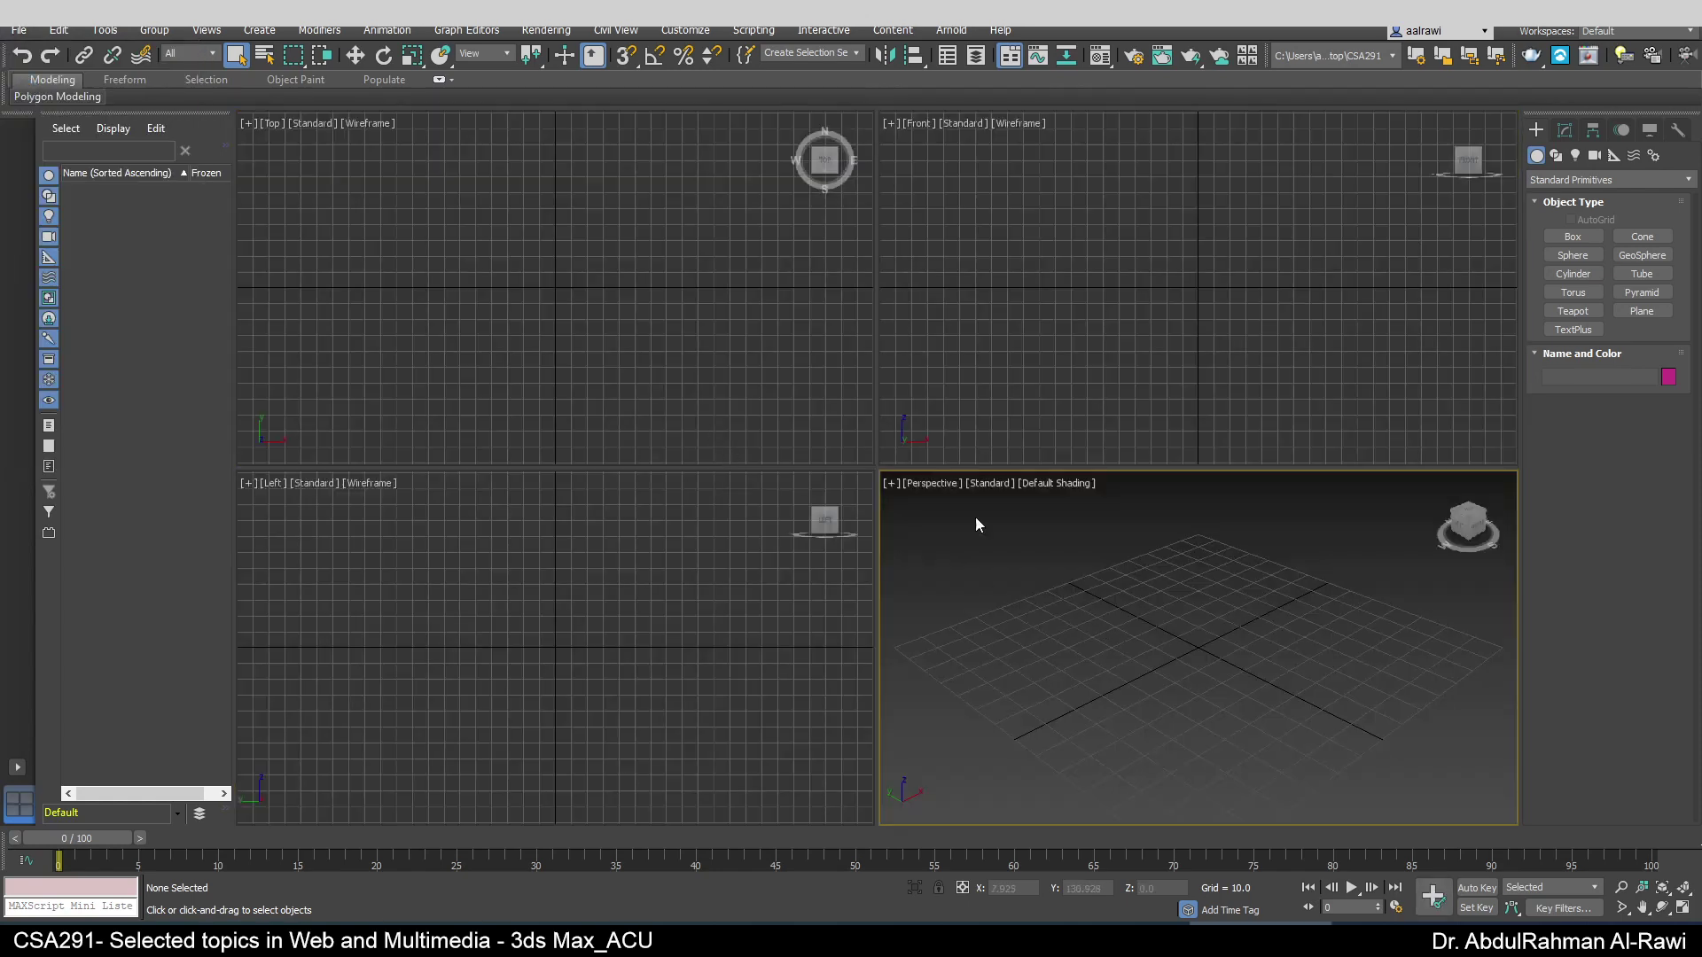
- Set the home grid spacing to 21.7 in the Grid and Snap Settings and close the settings
left_click(105, 30)
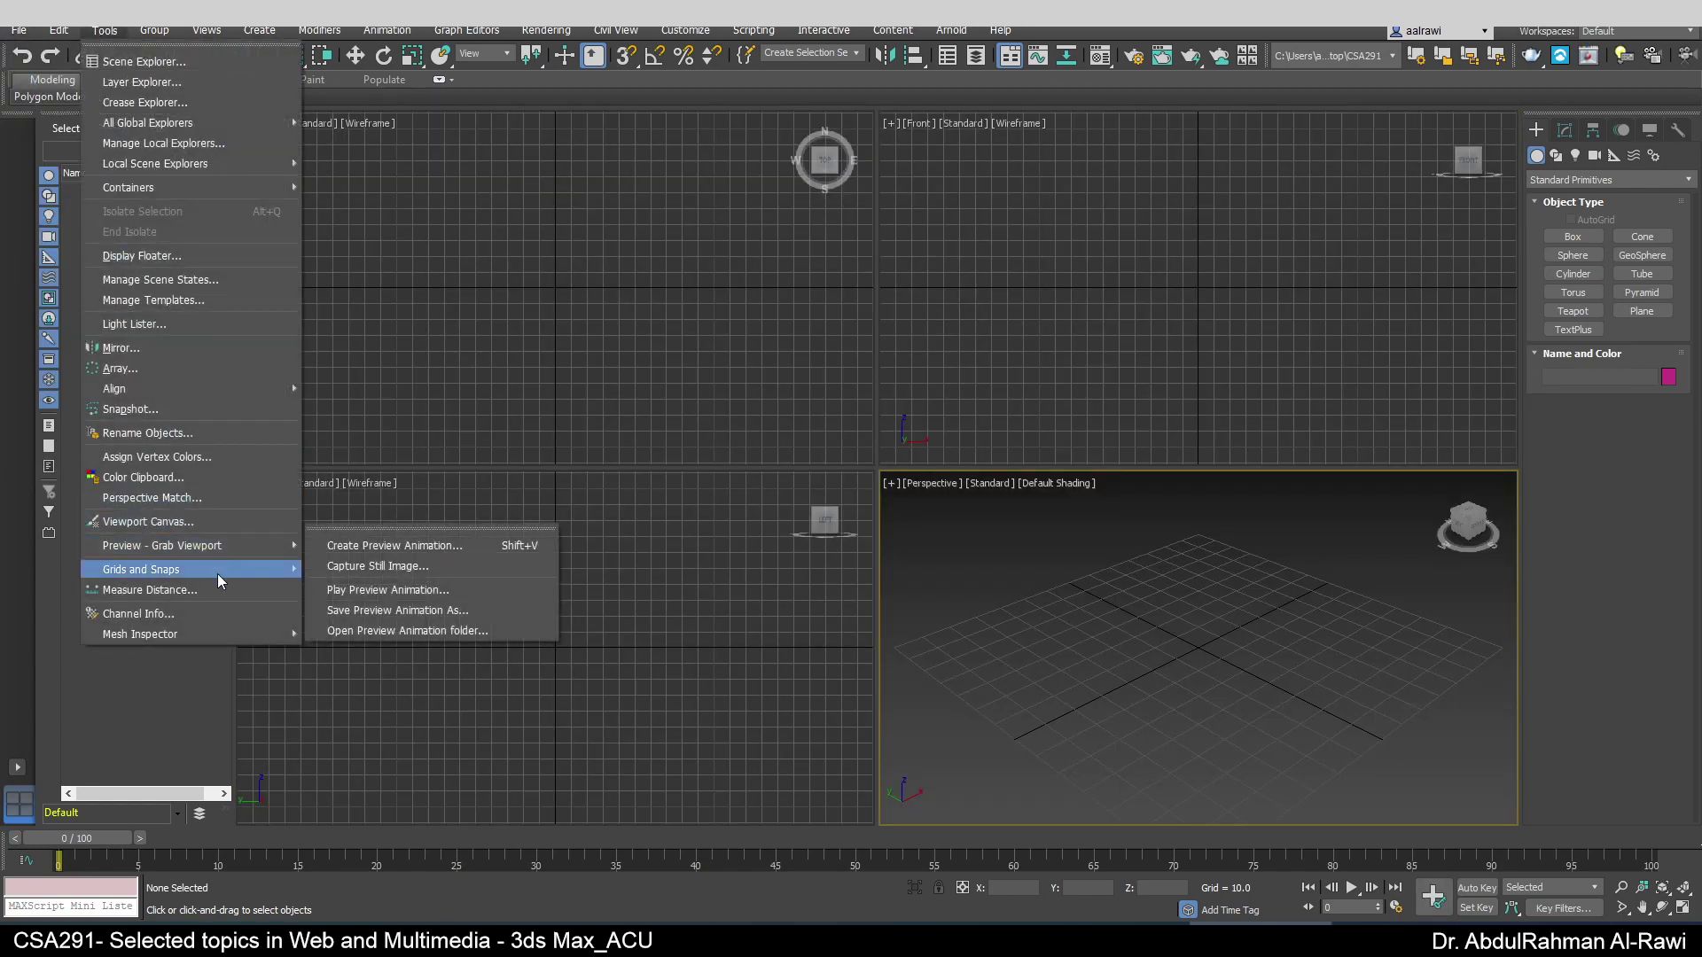
mouse_move(218, 578)
left_click(534, 564)
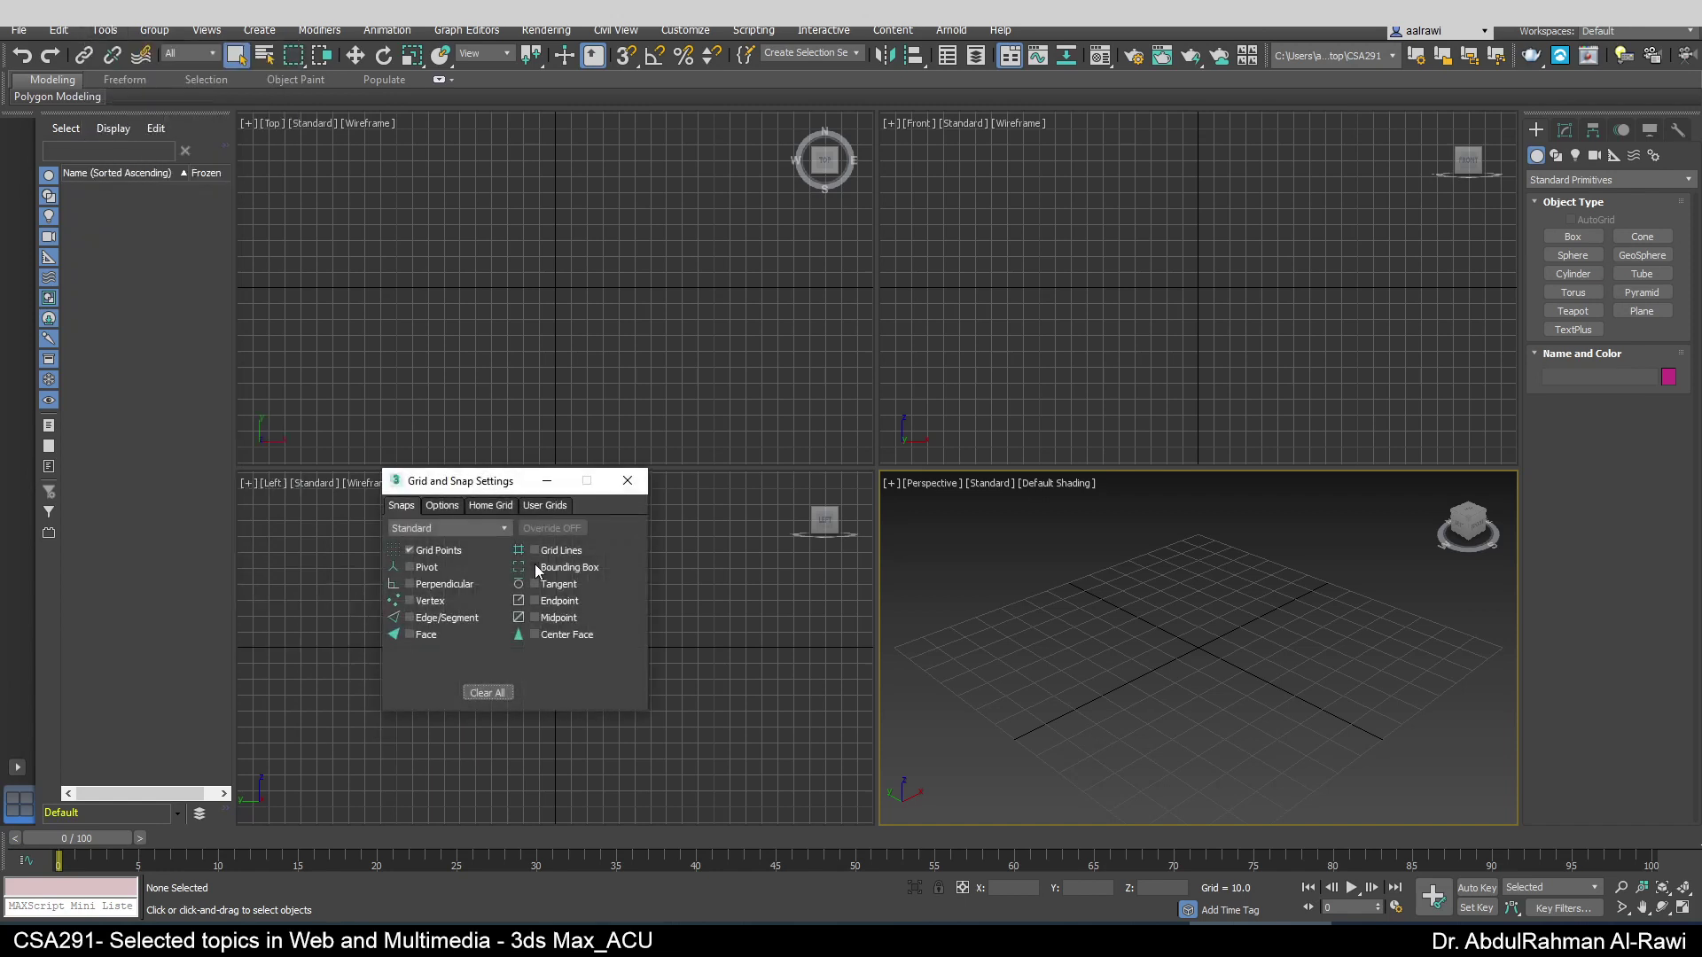
left_click(506, 507)
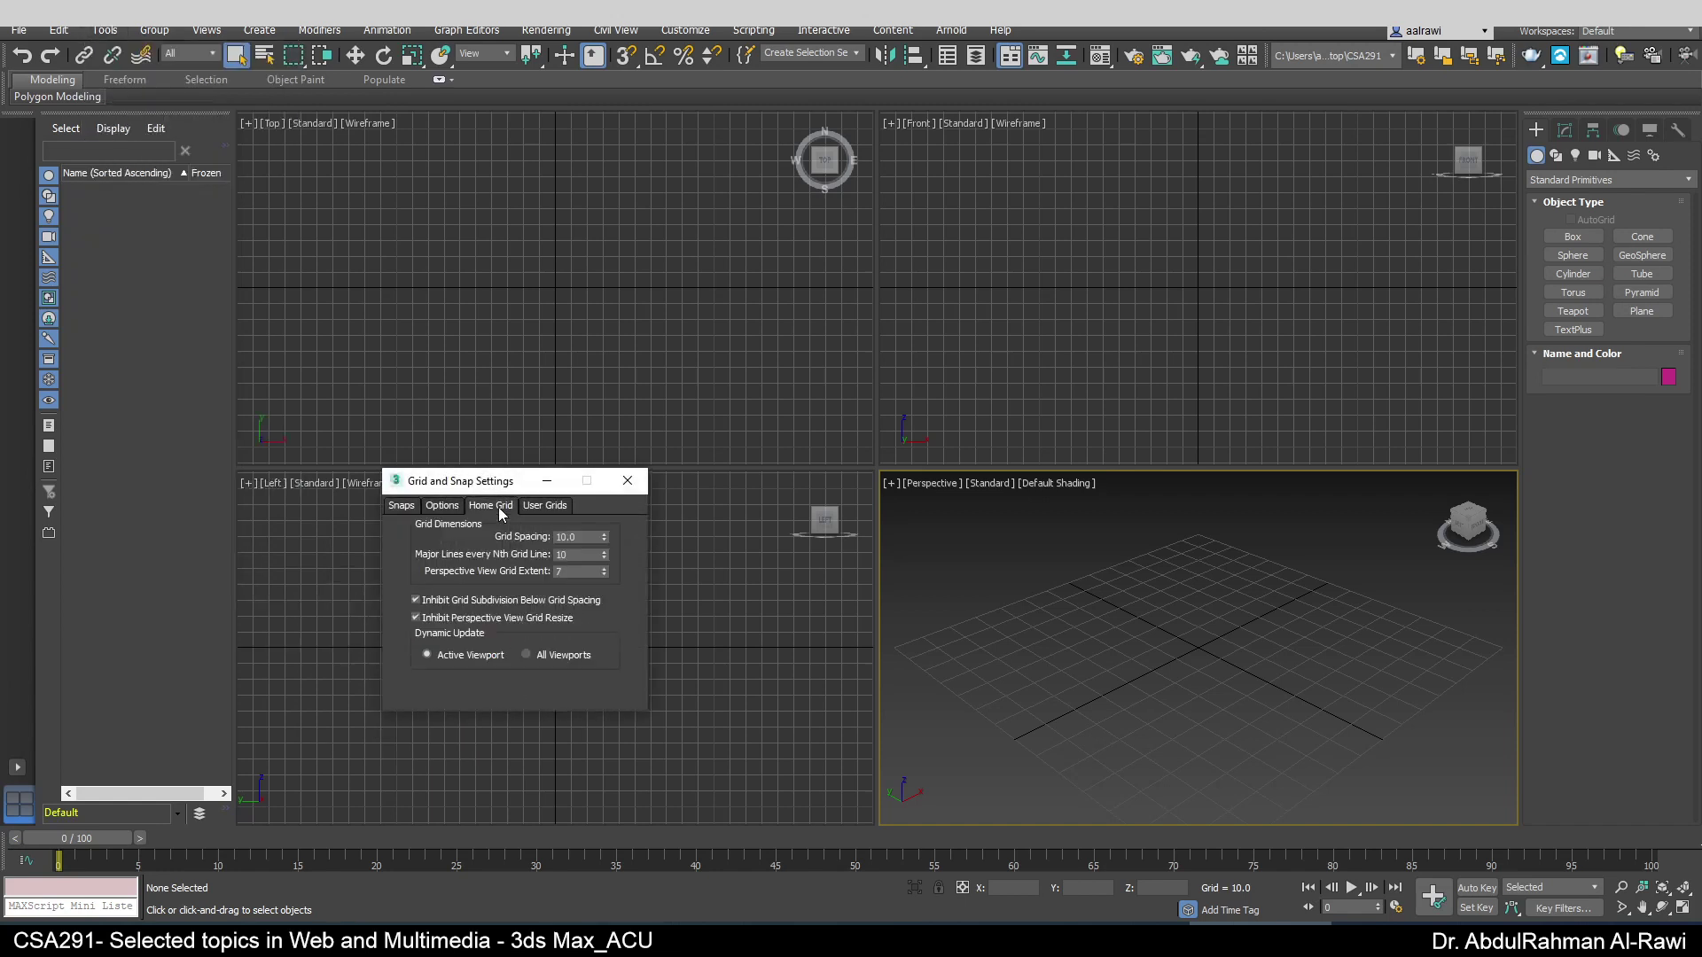
left_click(575, 557)
left_click_drag(604, 536, 552, 540)
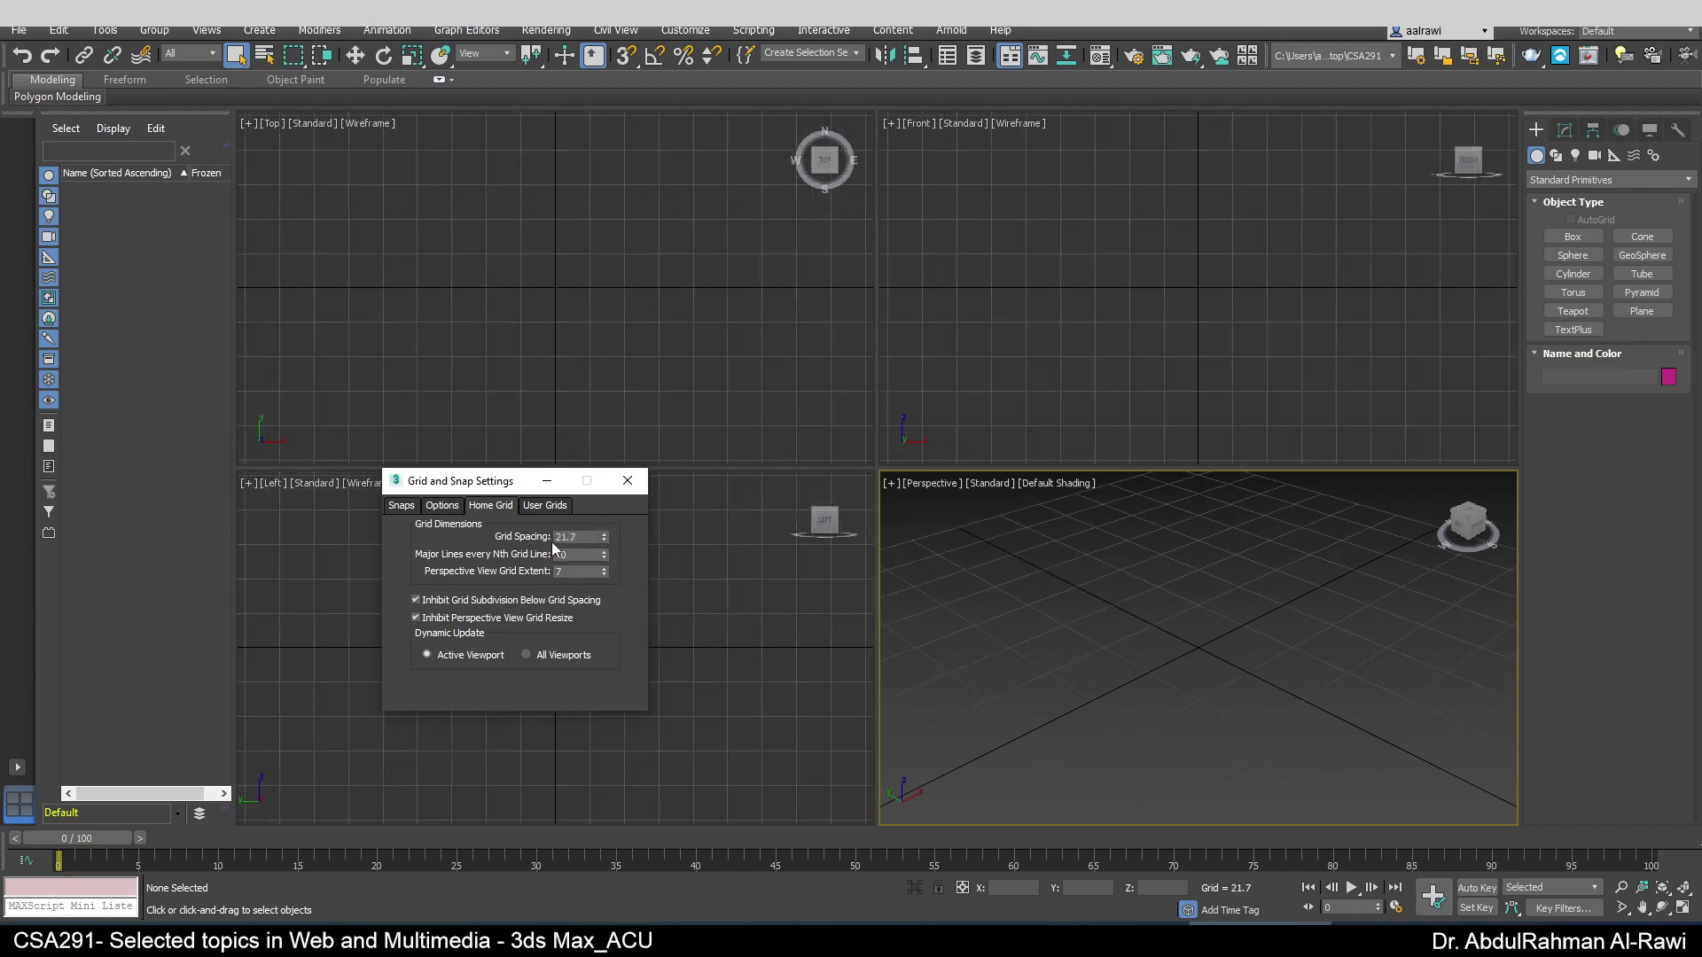
left_click(975, 657)
left_click(627, 481)
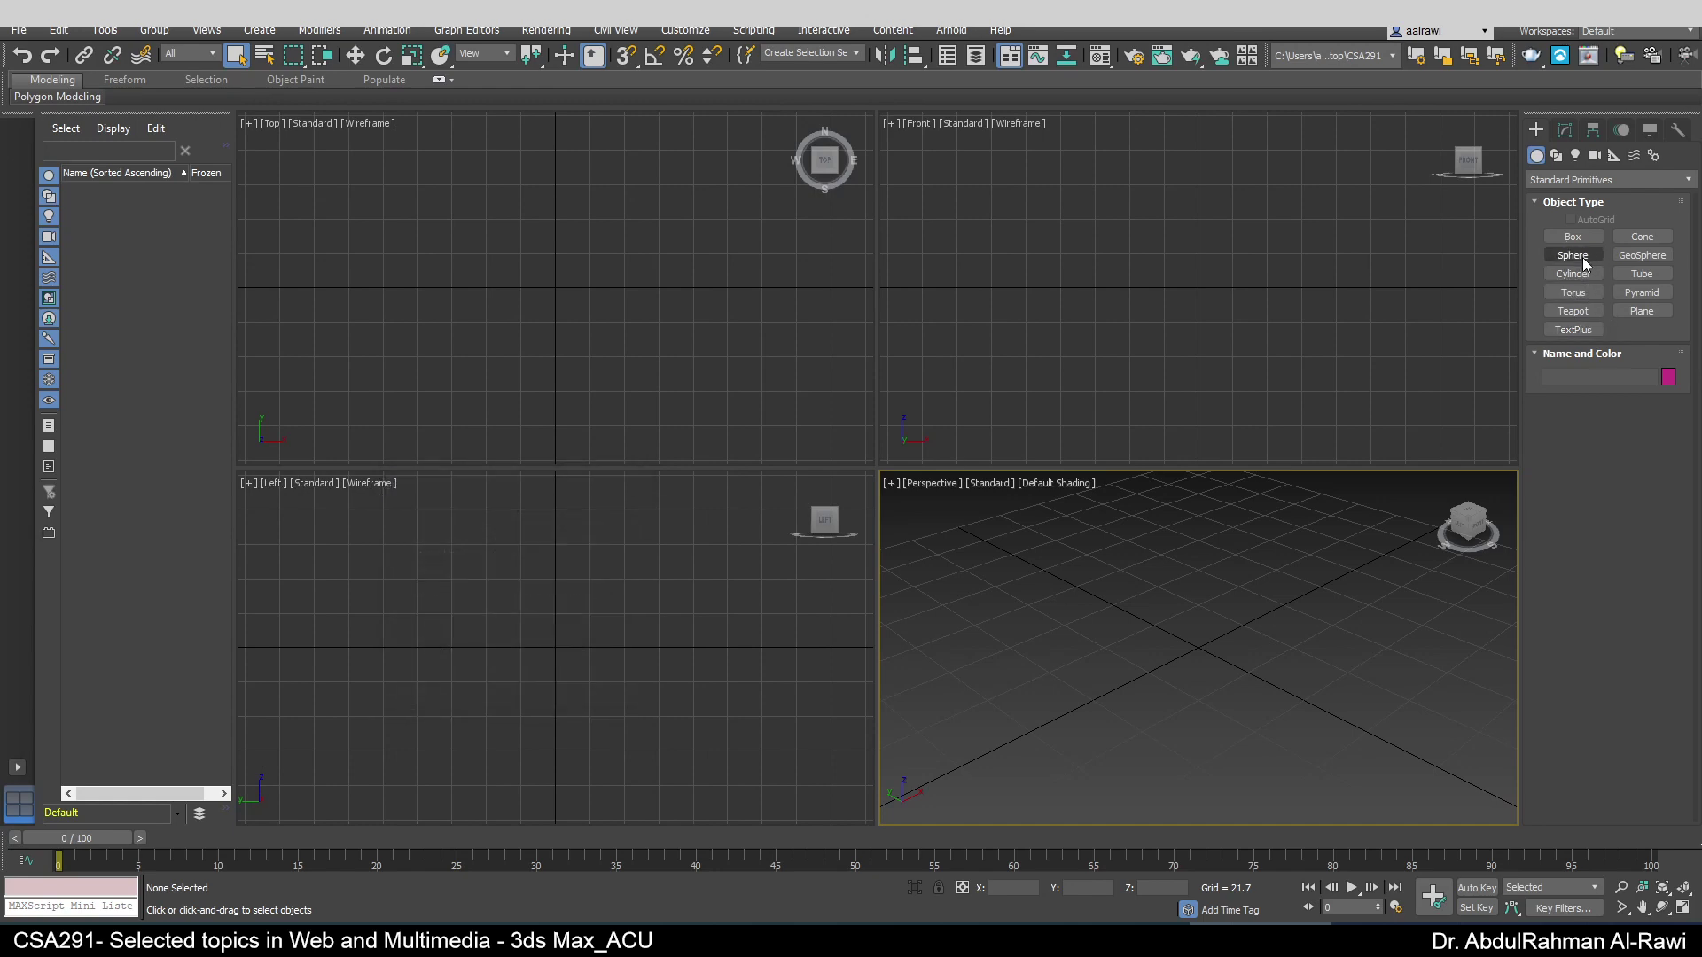
- Draw a sphere at the center of the perspective grid and replace the scene with a new empty one without saving
left_click(1572, 255)
left_click_drag(1196, 650, 1096, 674)
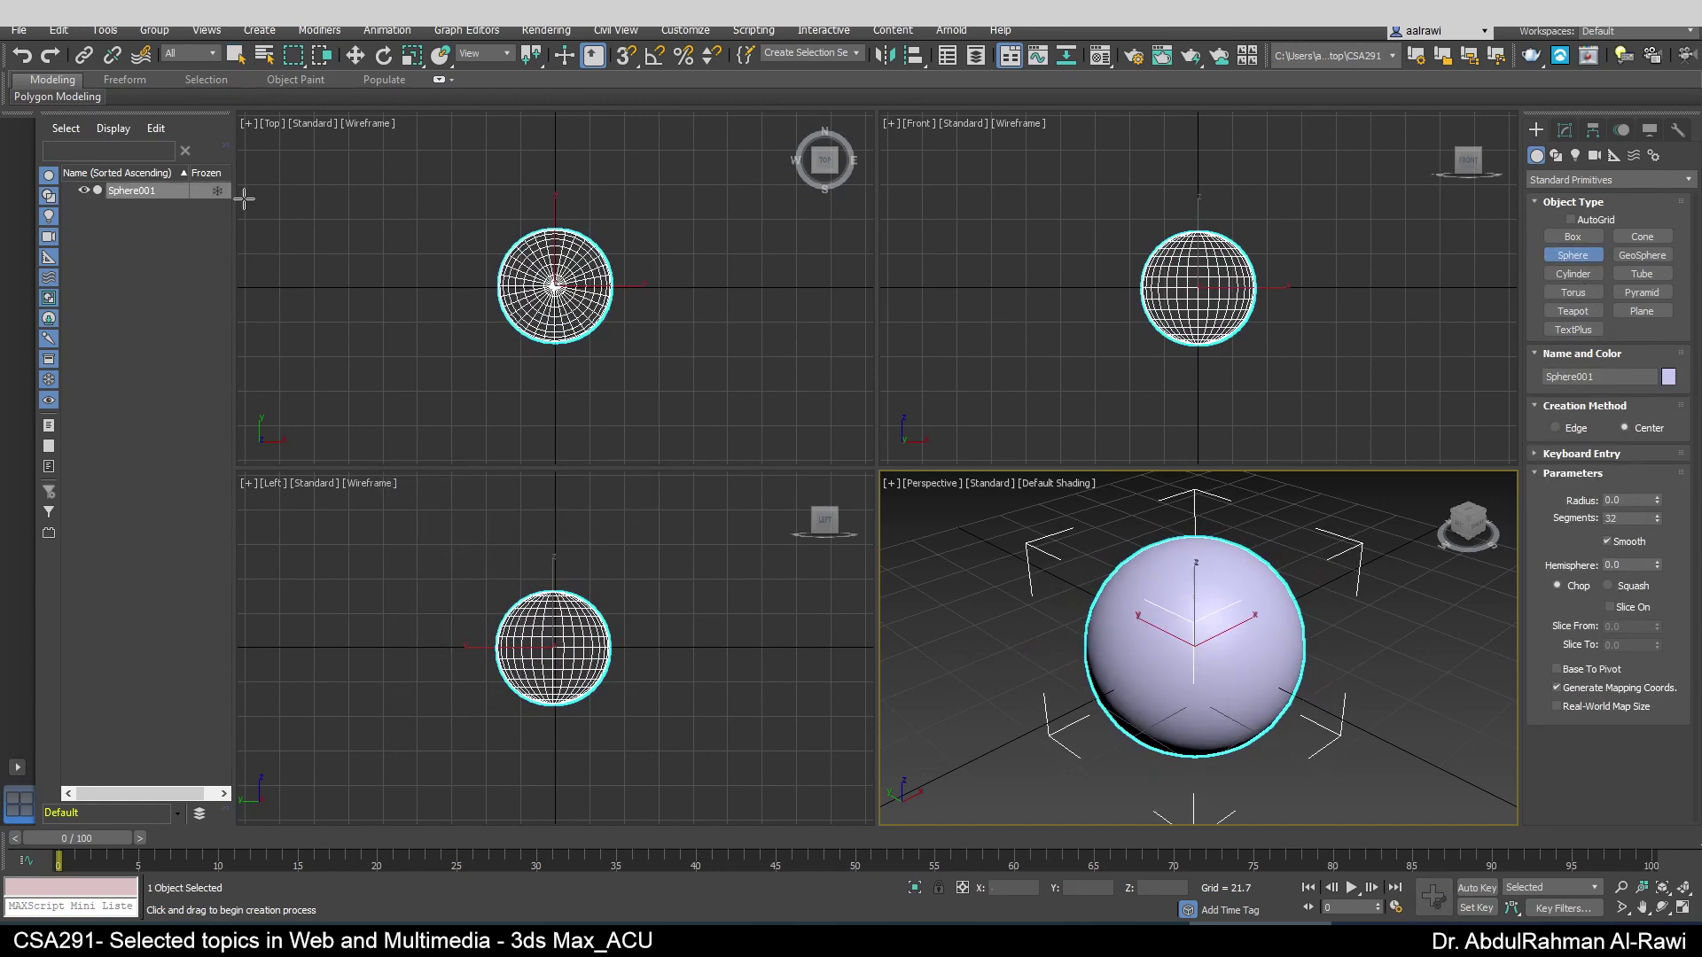
left_click(18, 29)
mouse_move(44, 62)
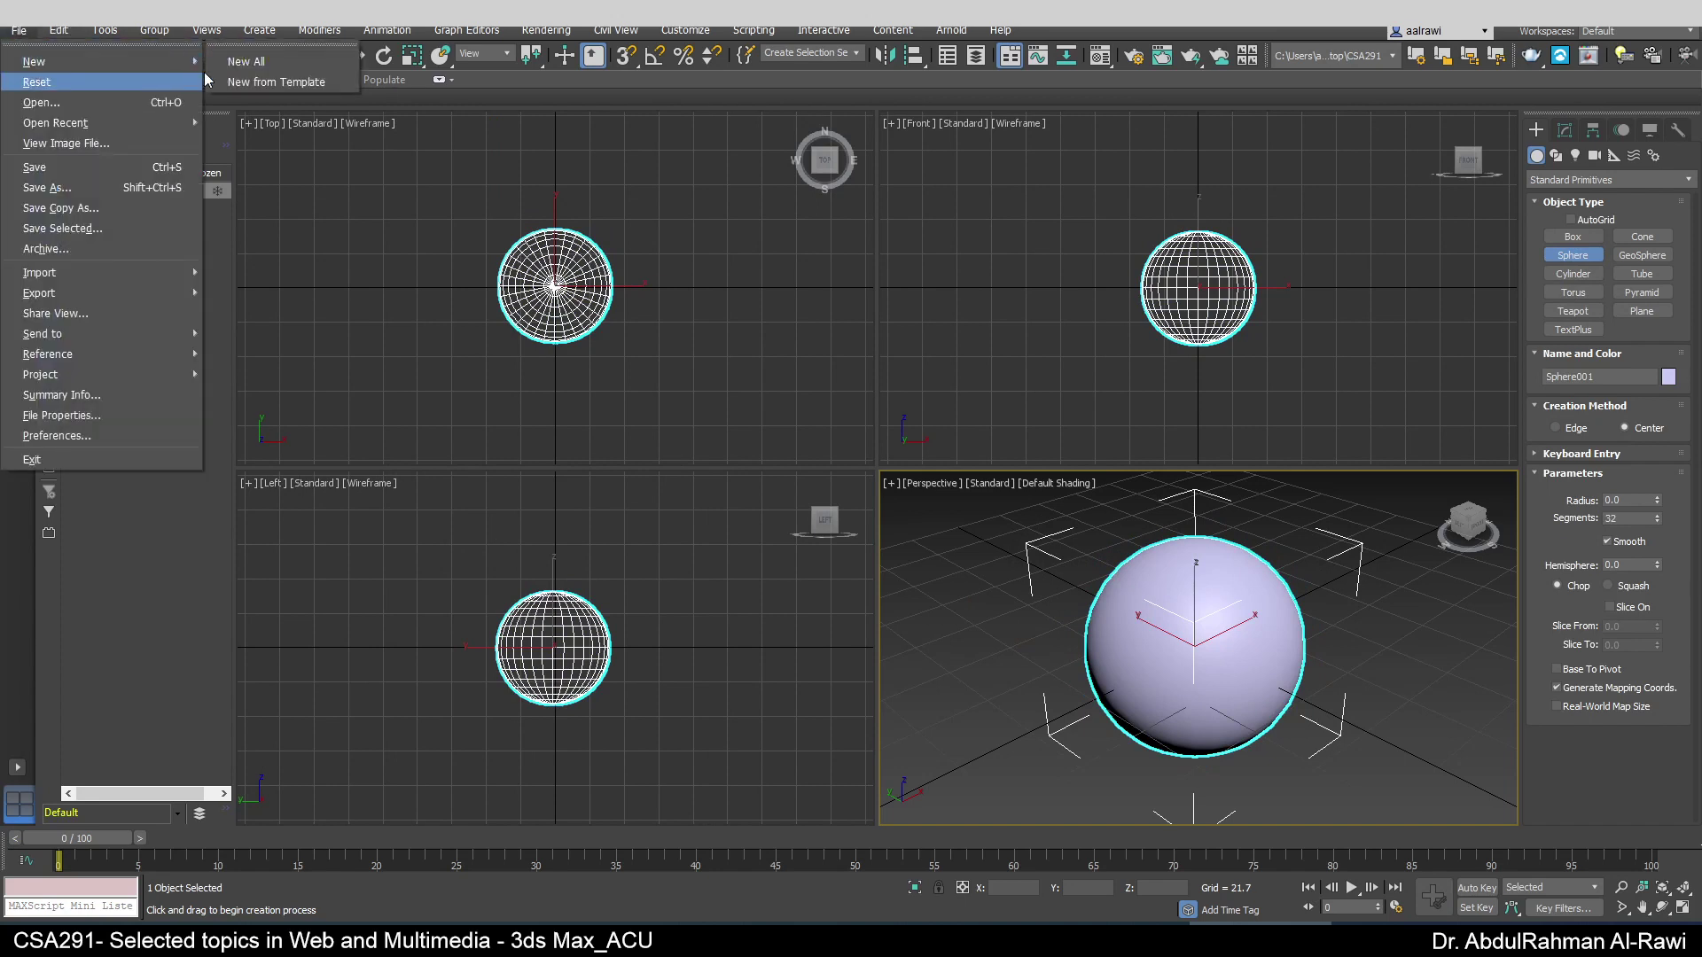
left_click(246, 64)
left_click(816, 496)
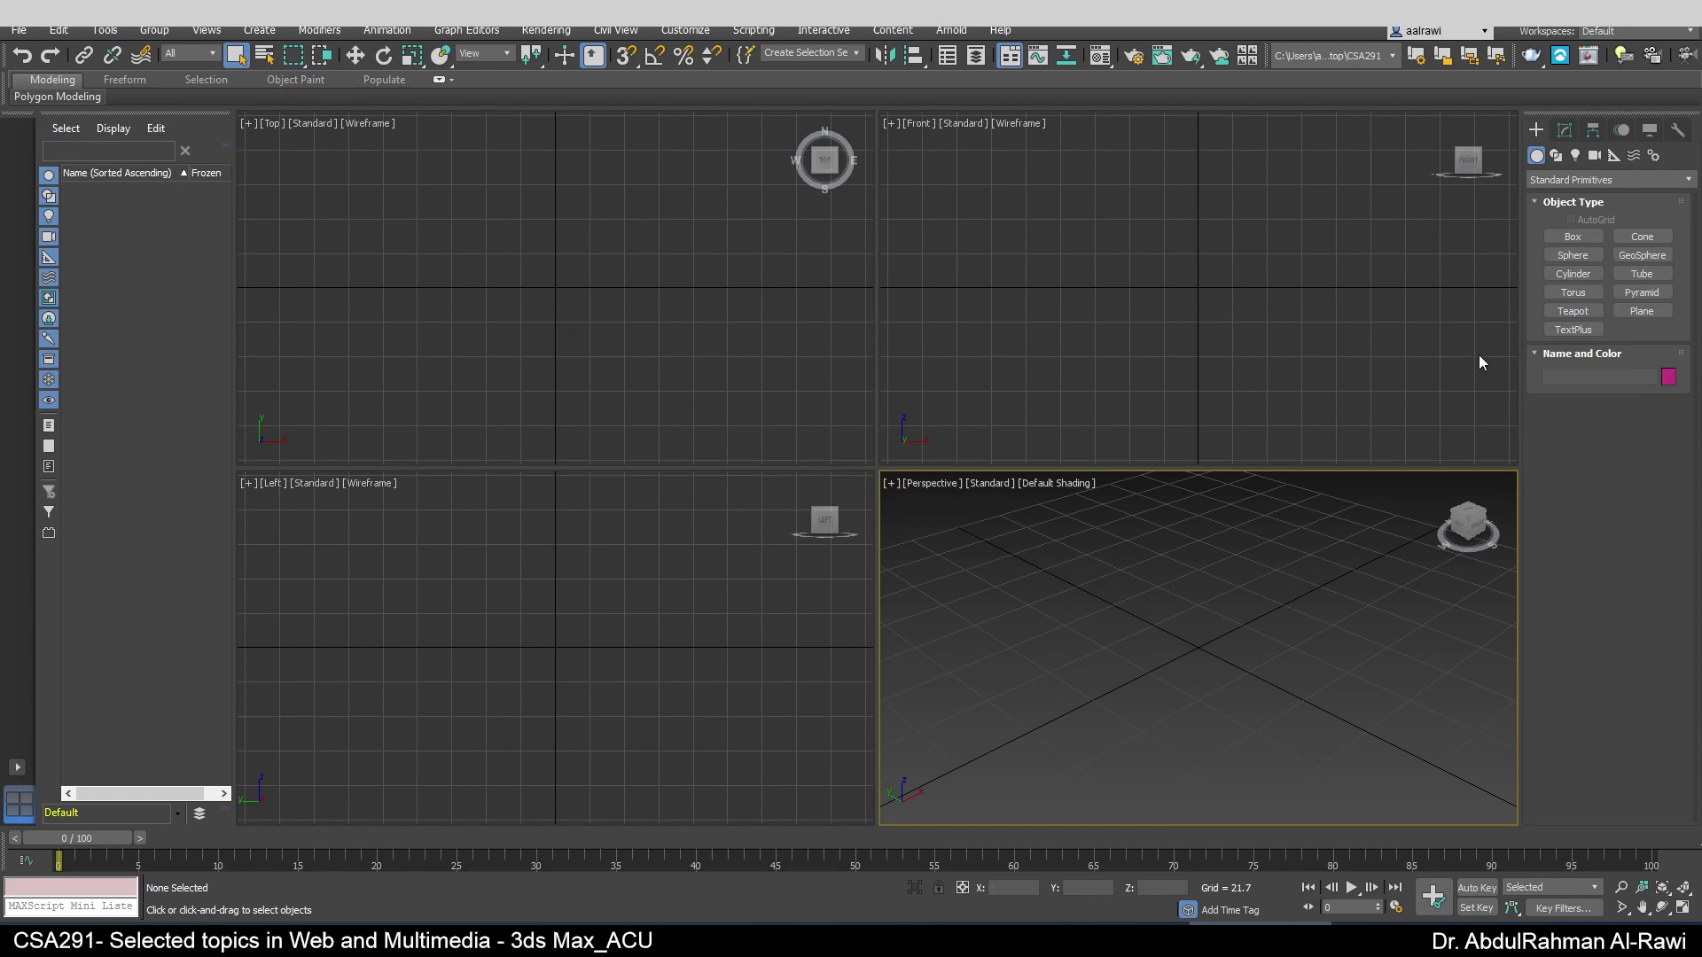
- Draw a sphere with a radius of about 29 at the center of the perspective grid and end the sphere command
left_click(1572, 255)
left_click_drag(1192, 652, 1225, 693)
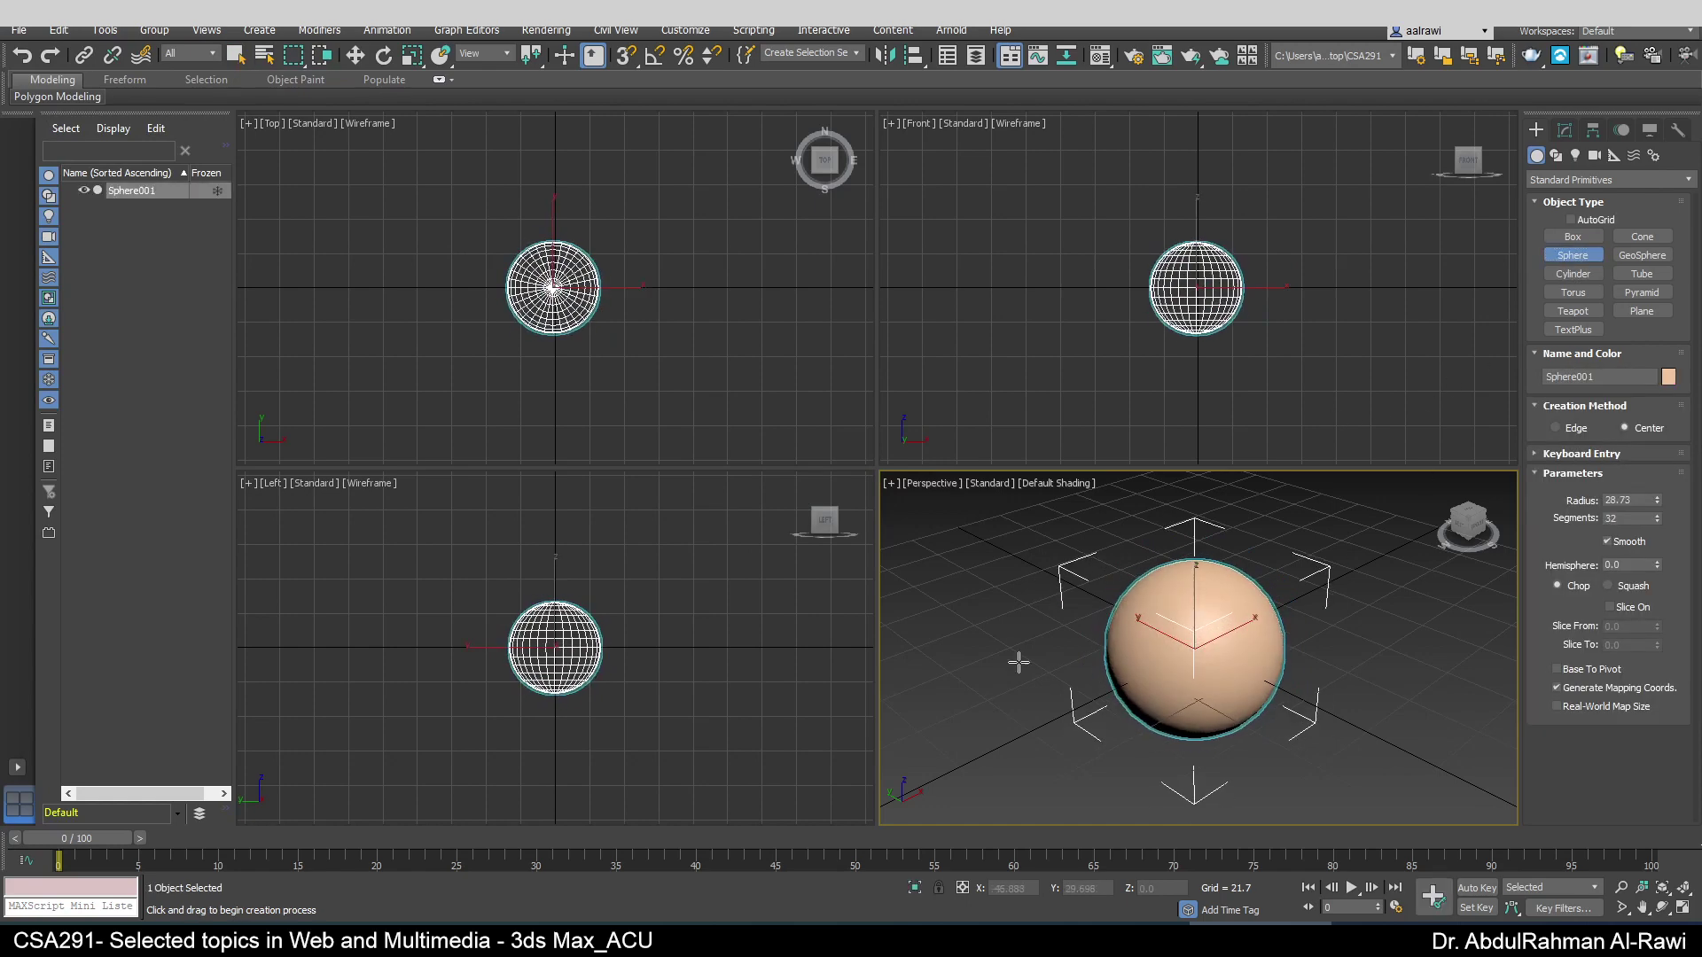
right_click(1020, 661)
- Reset the scene to its default settings without saving the changes
left_click(32, 36)
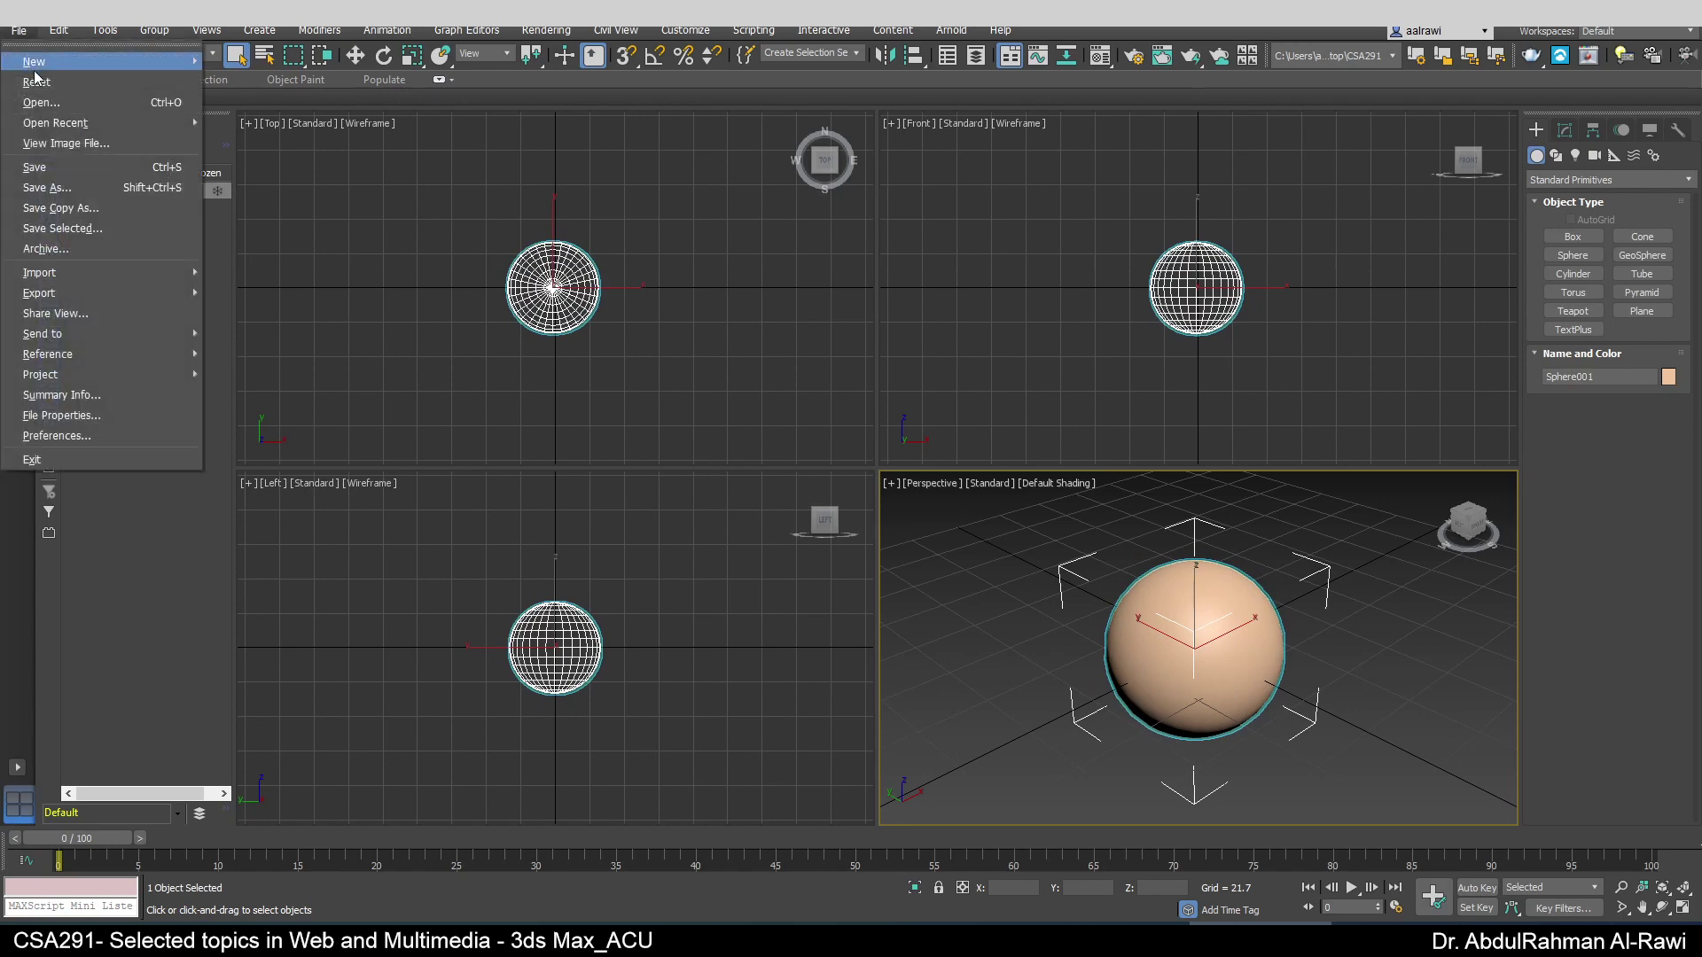
left_click(40, 83)
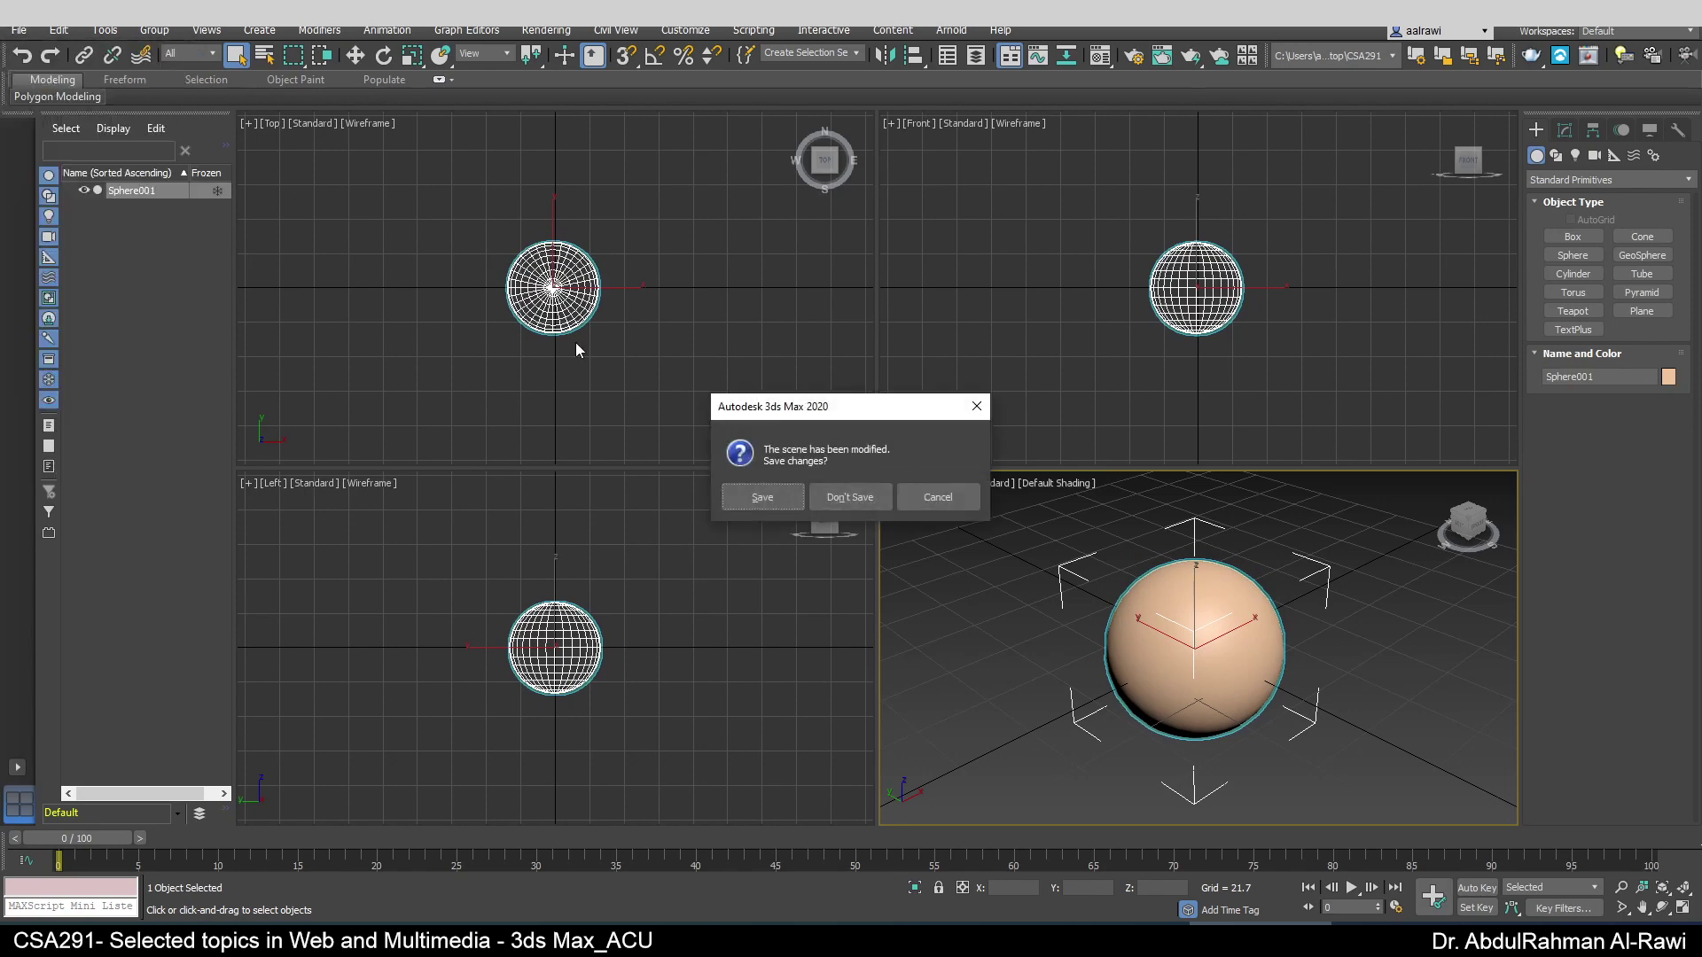
left_click(849, 498)
left_click(804, 495)
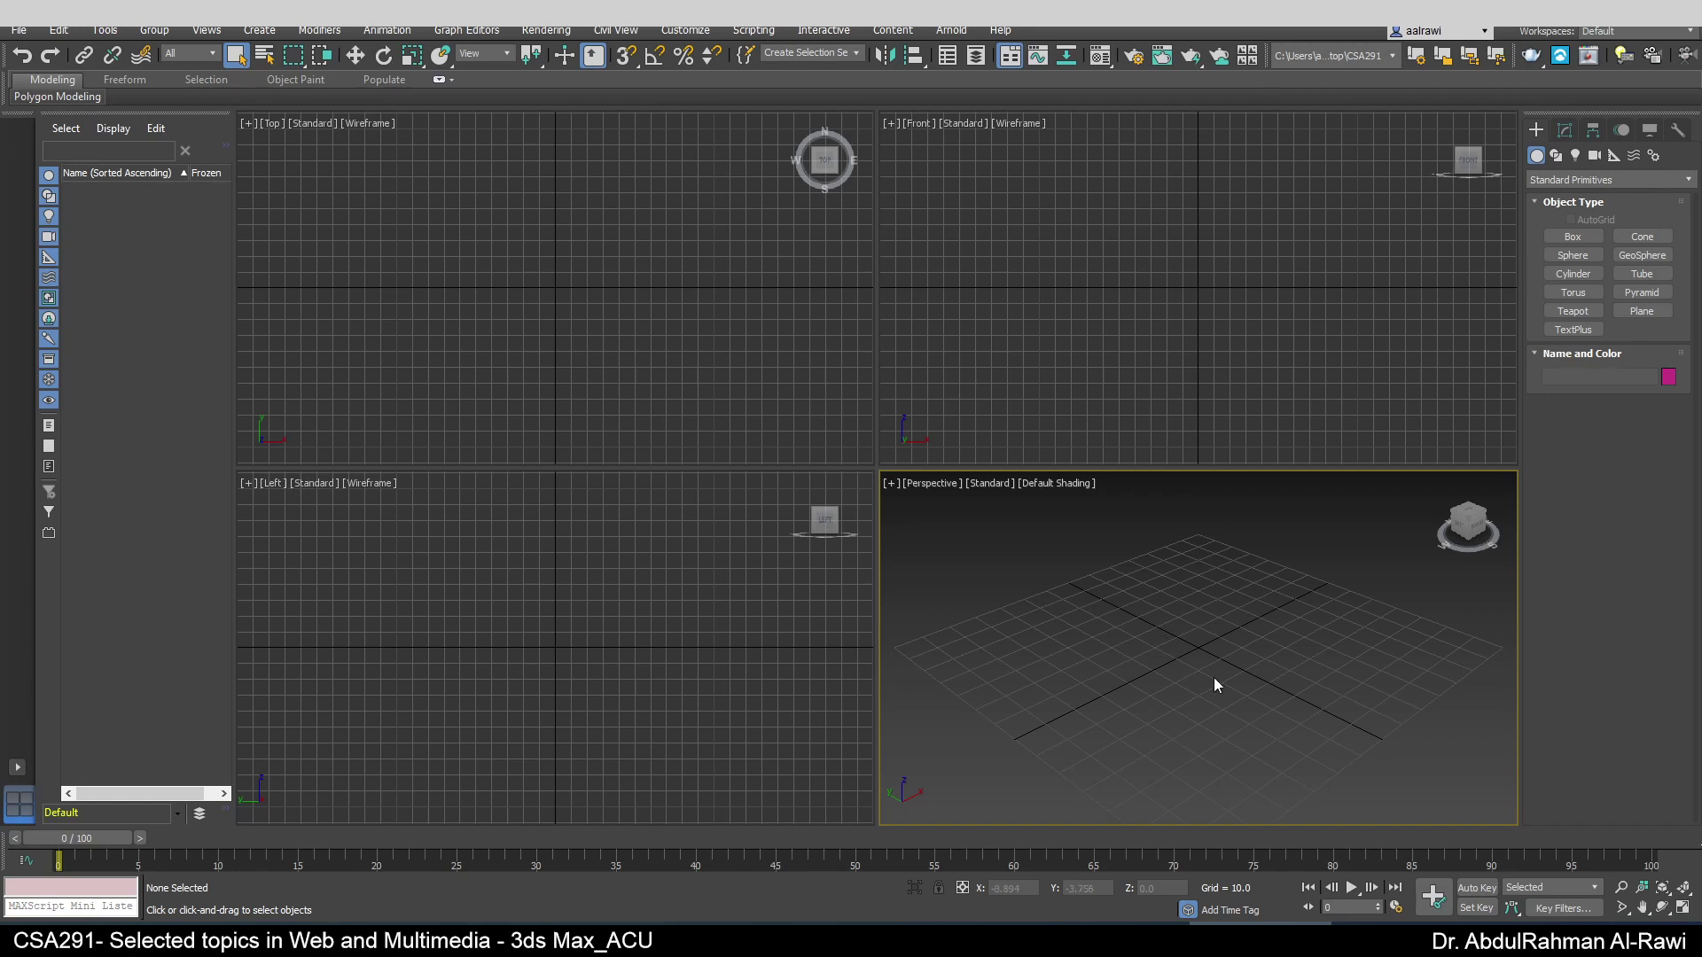
- Open the recently used scene file SceneManagement.max
left_click(18, 30)
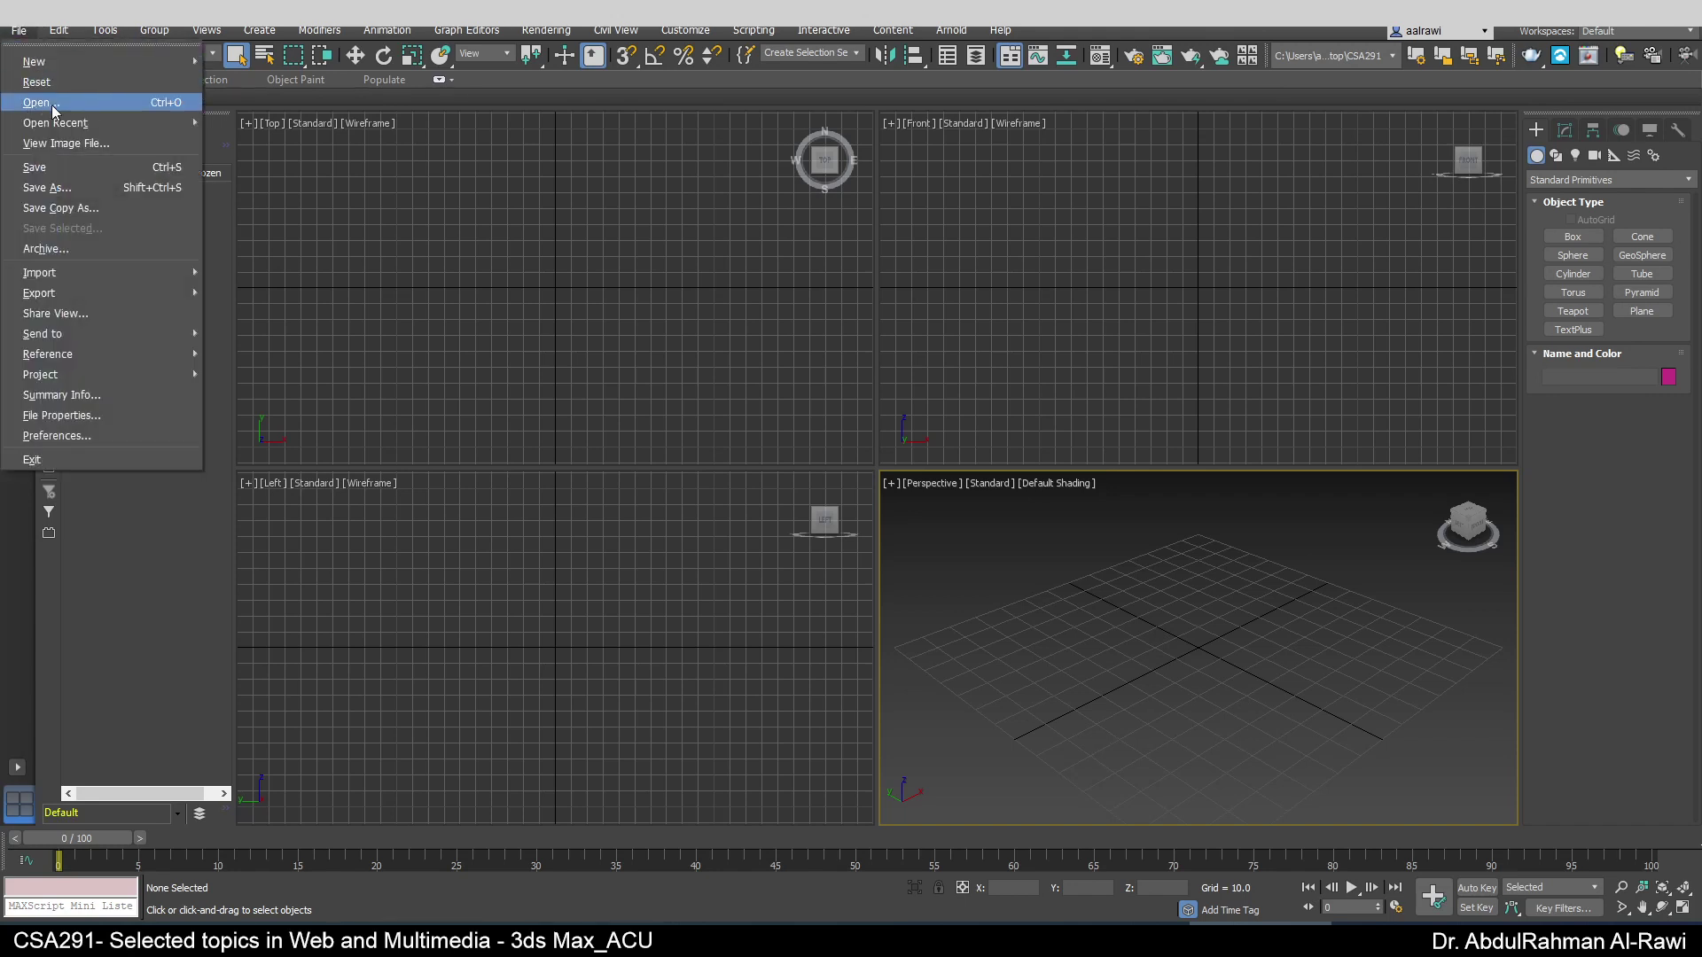
mouse_move(107, 124)
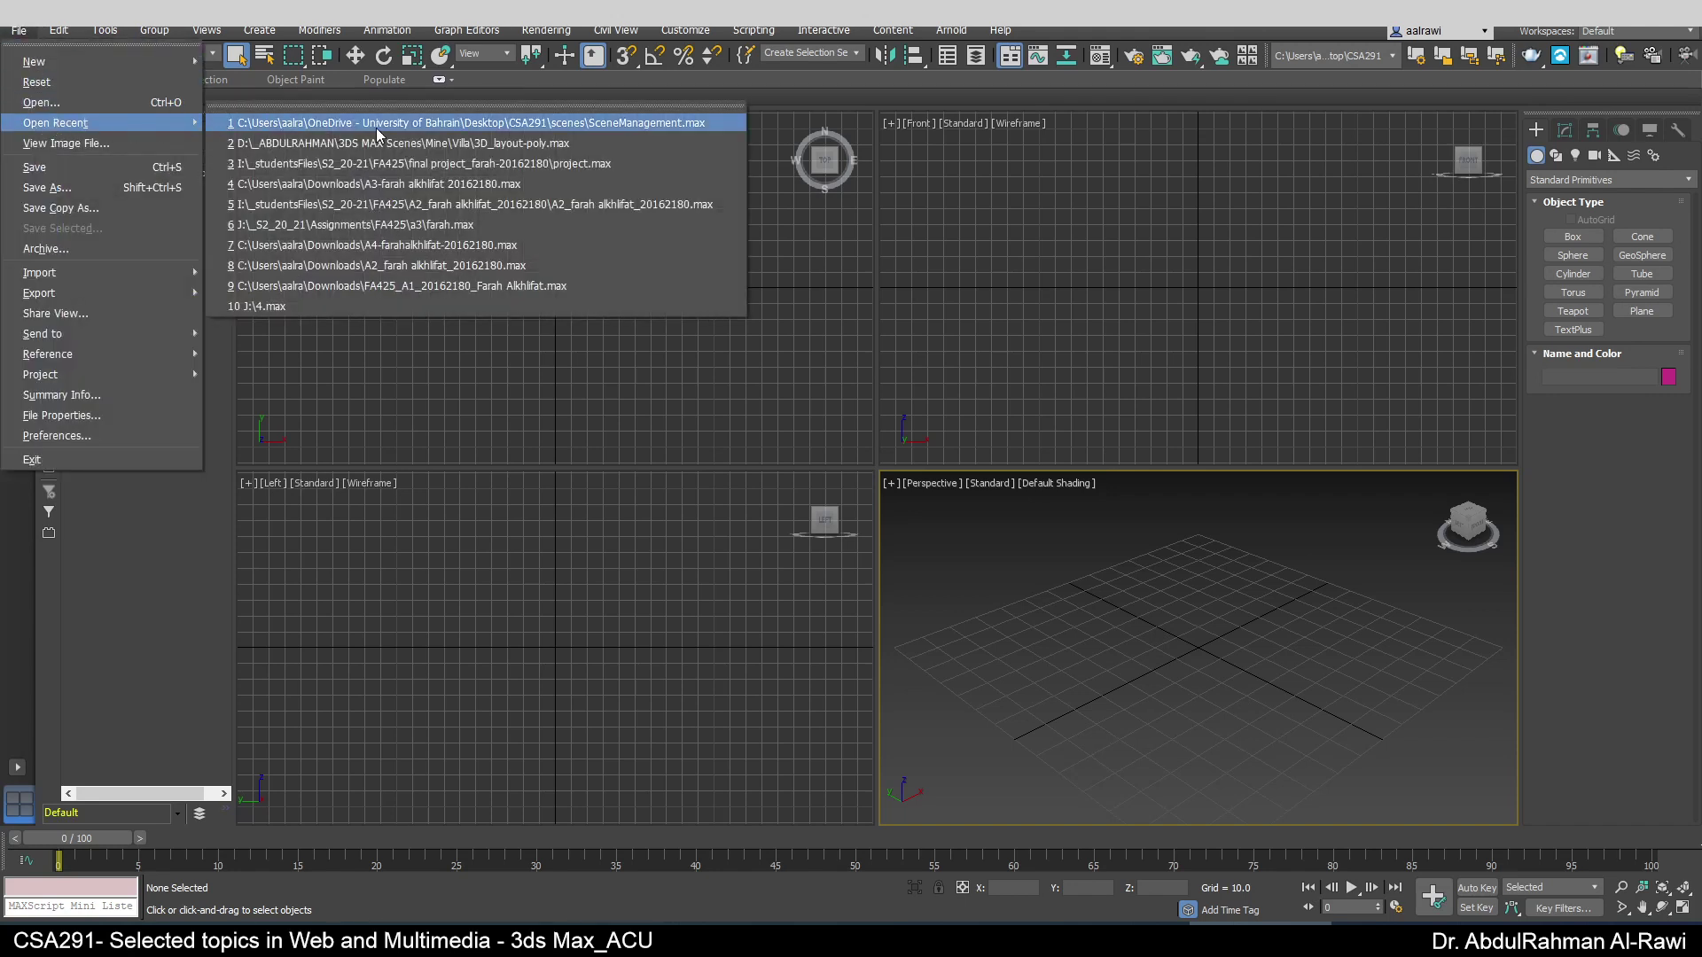
left_click(475, 122)
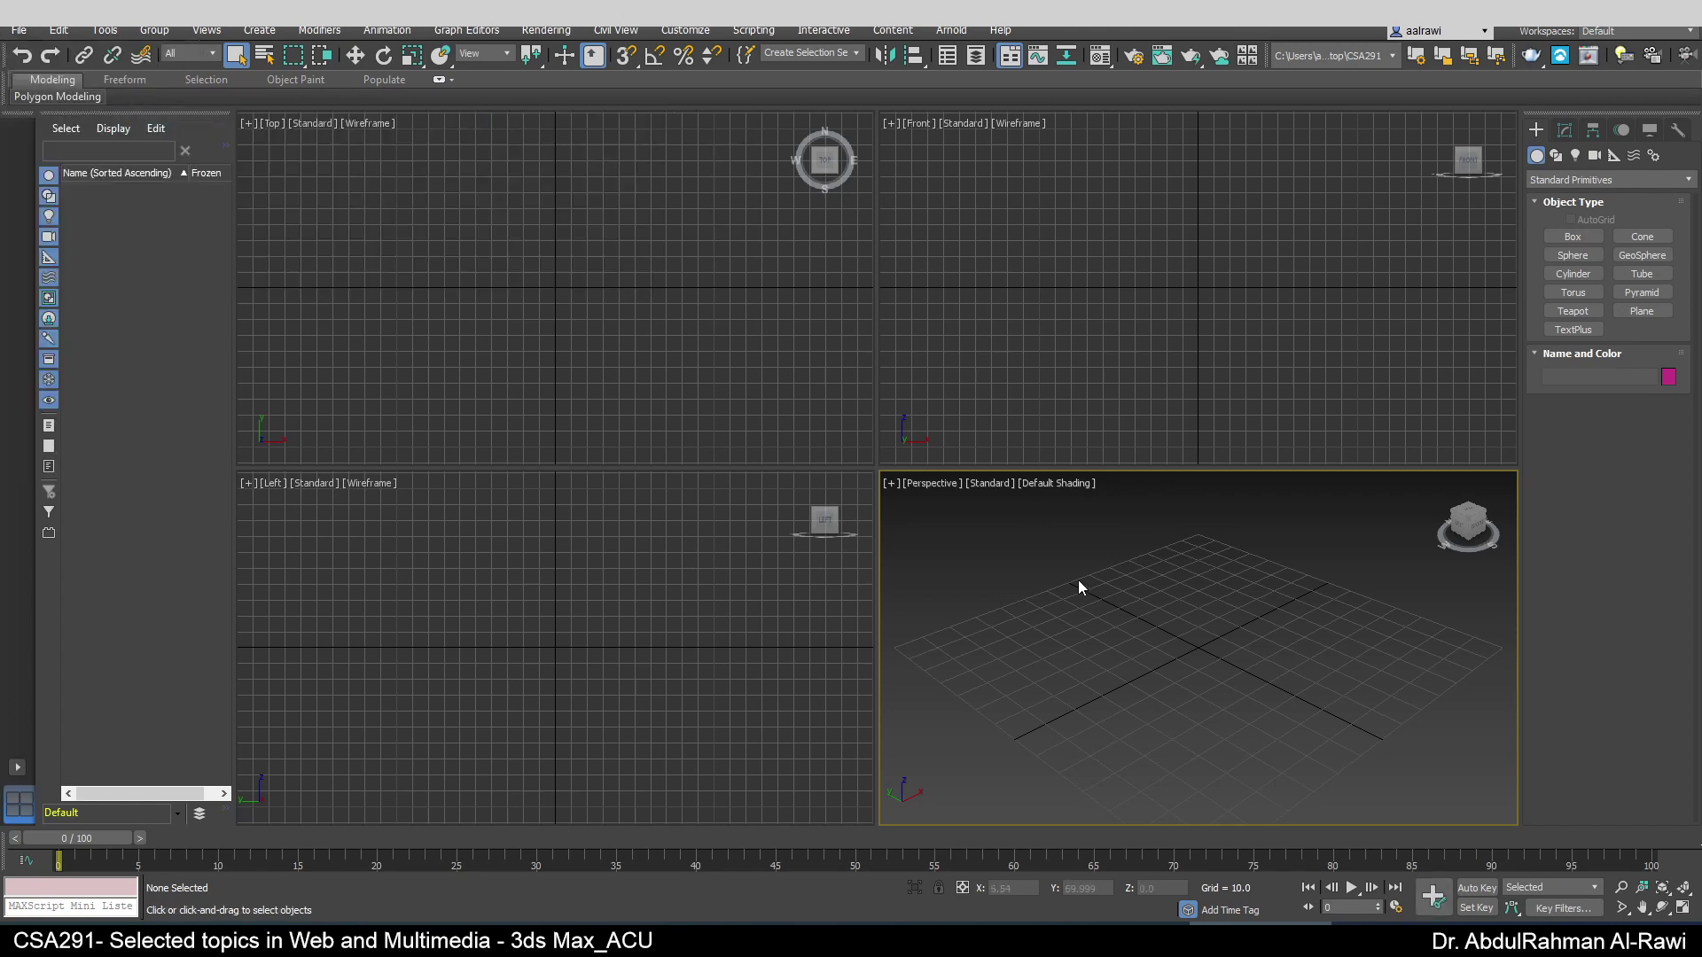
- Check the home grid dimensions in the Grid and Snap Settings and close the settings
left_click(59, 30)
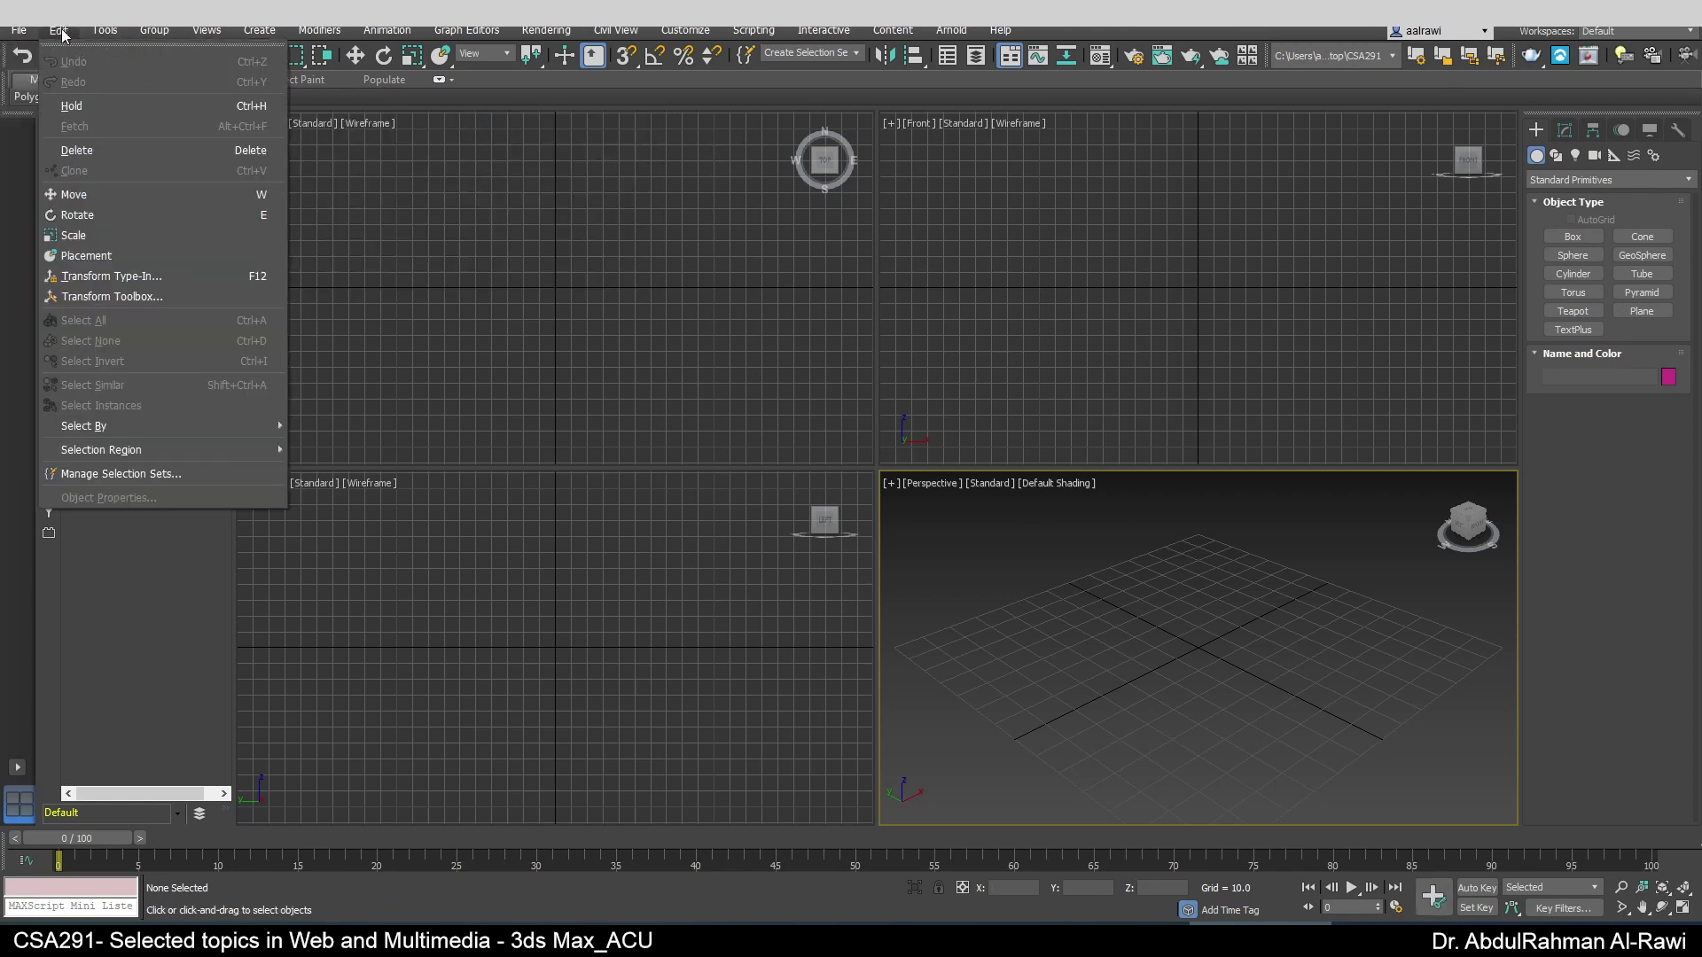
mouse_move(105, 30)
mouse_move(248, 569)
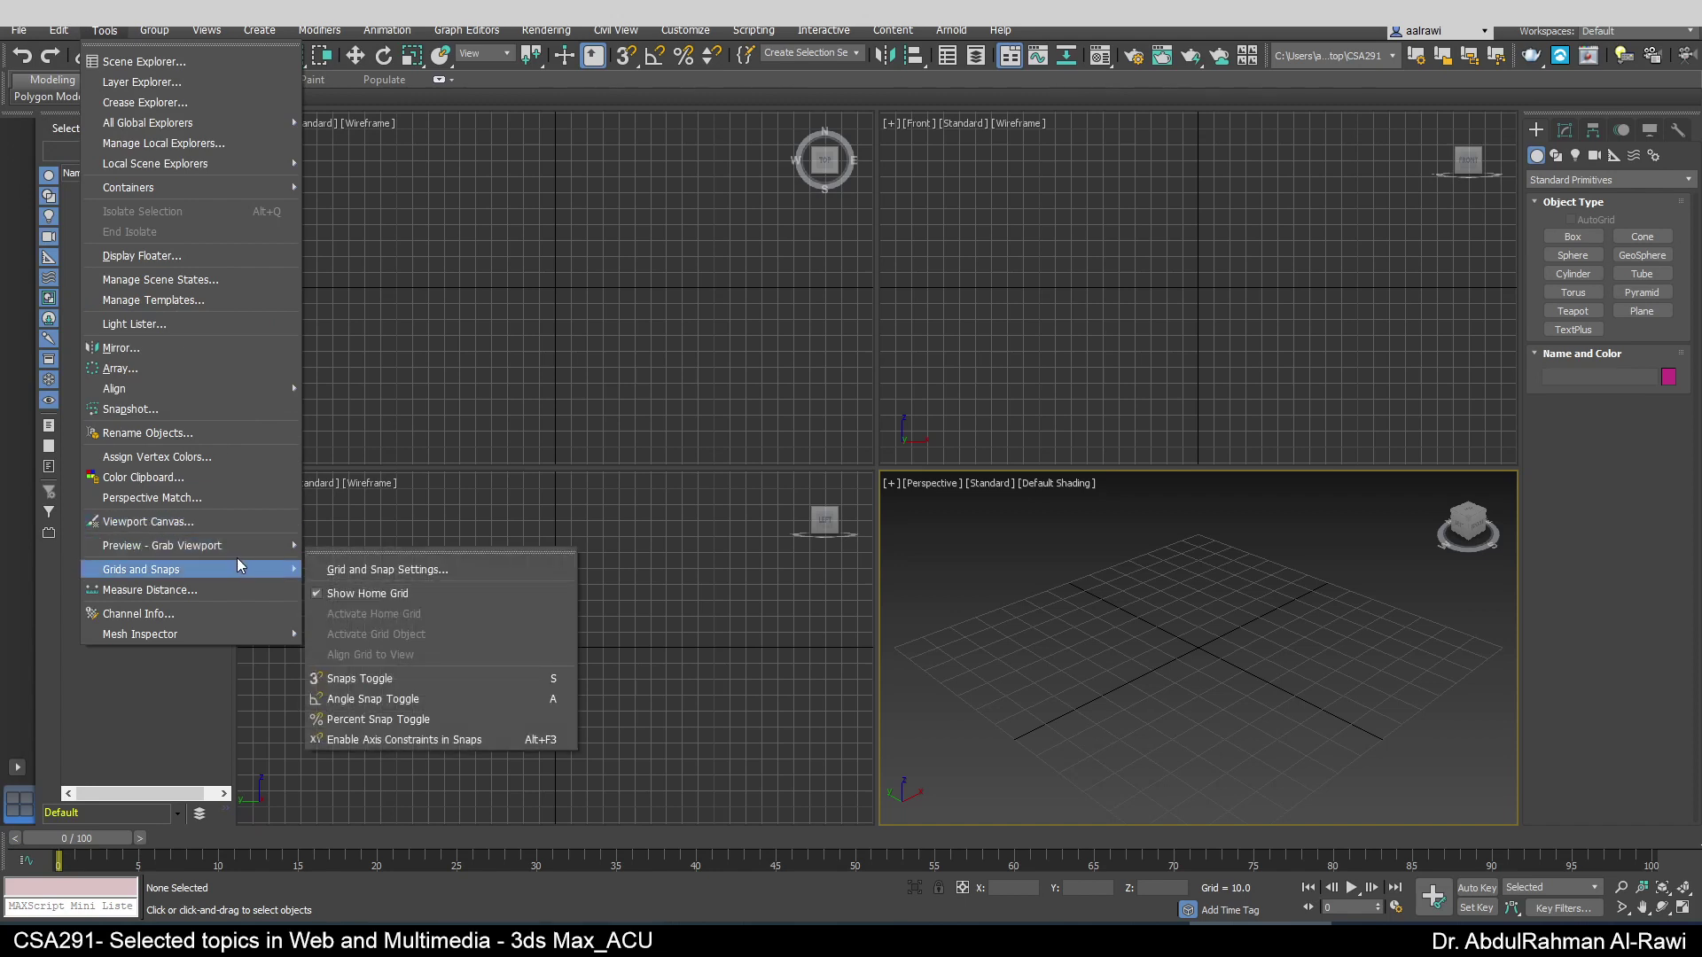
left_click(349, 568)
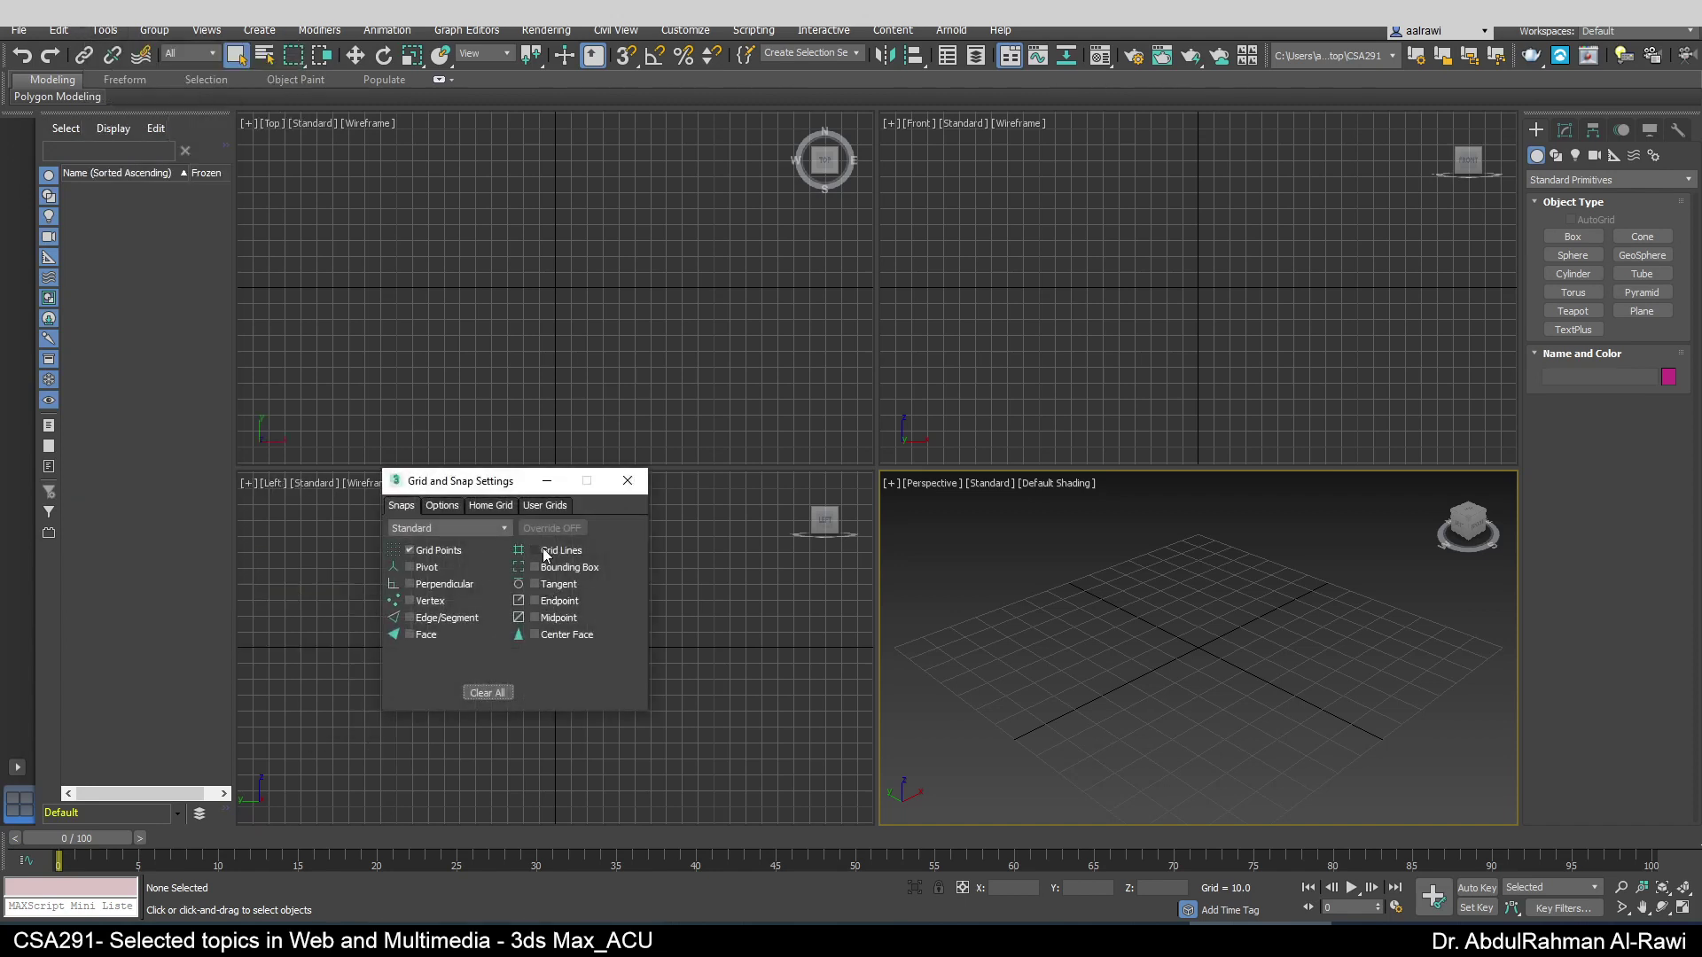
left_click(498, 510)
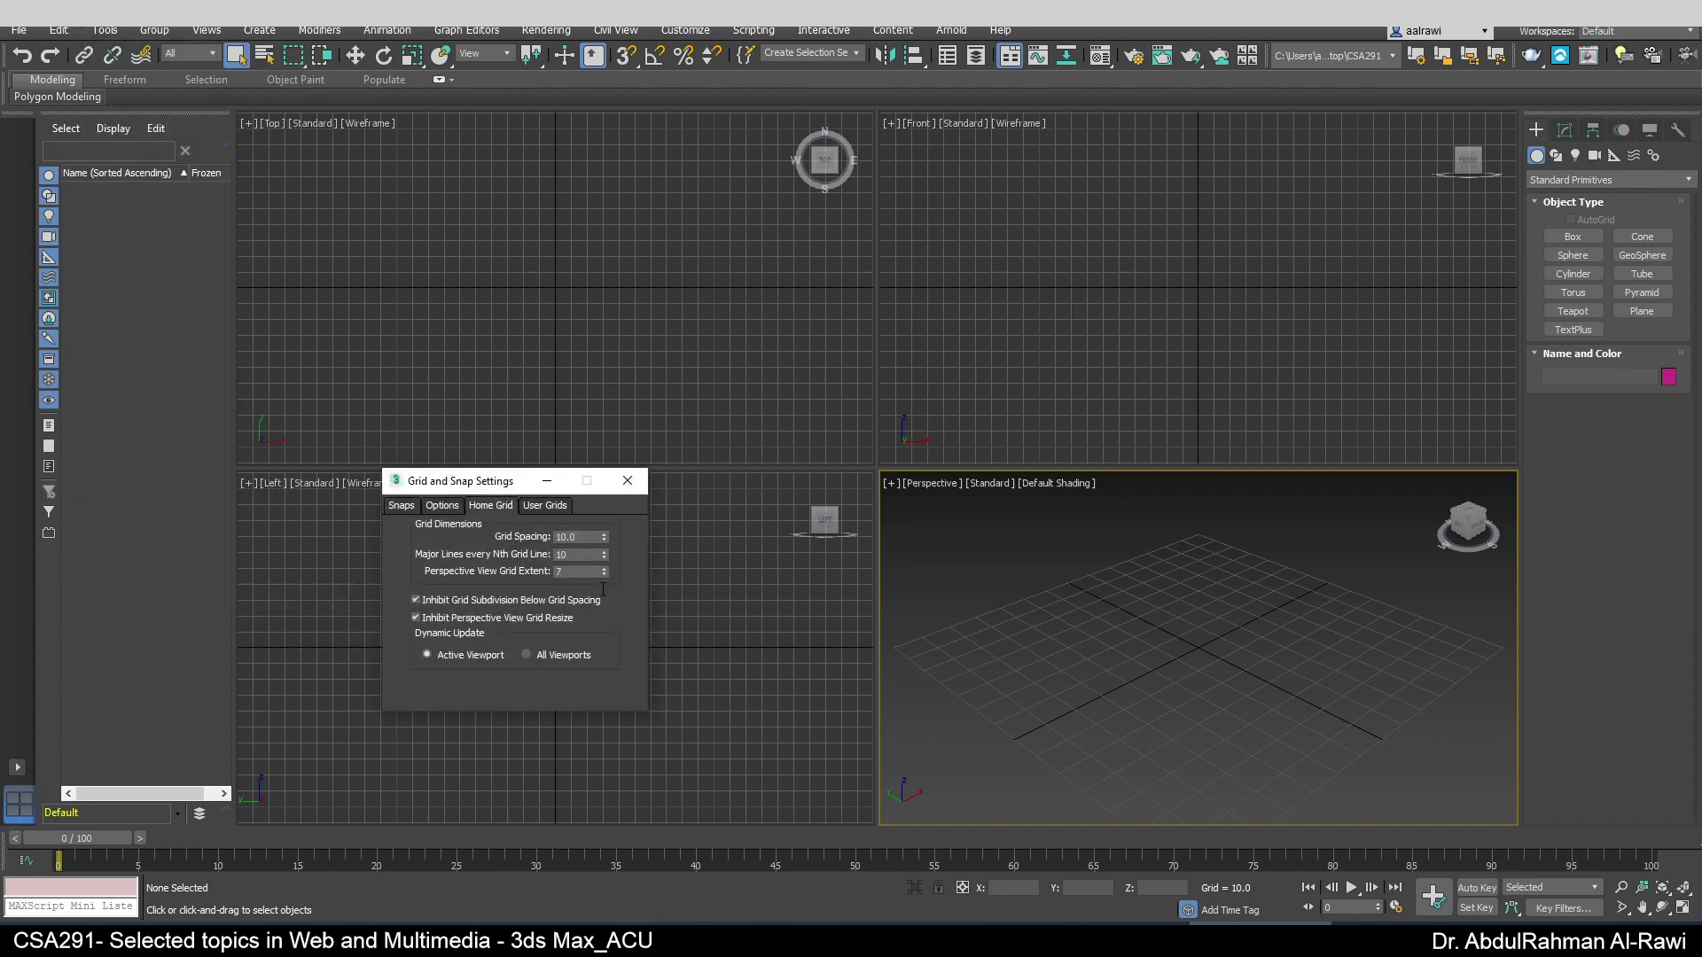
left_click(625, 484)
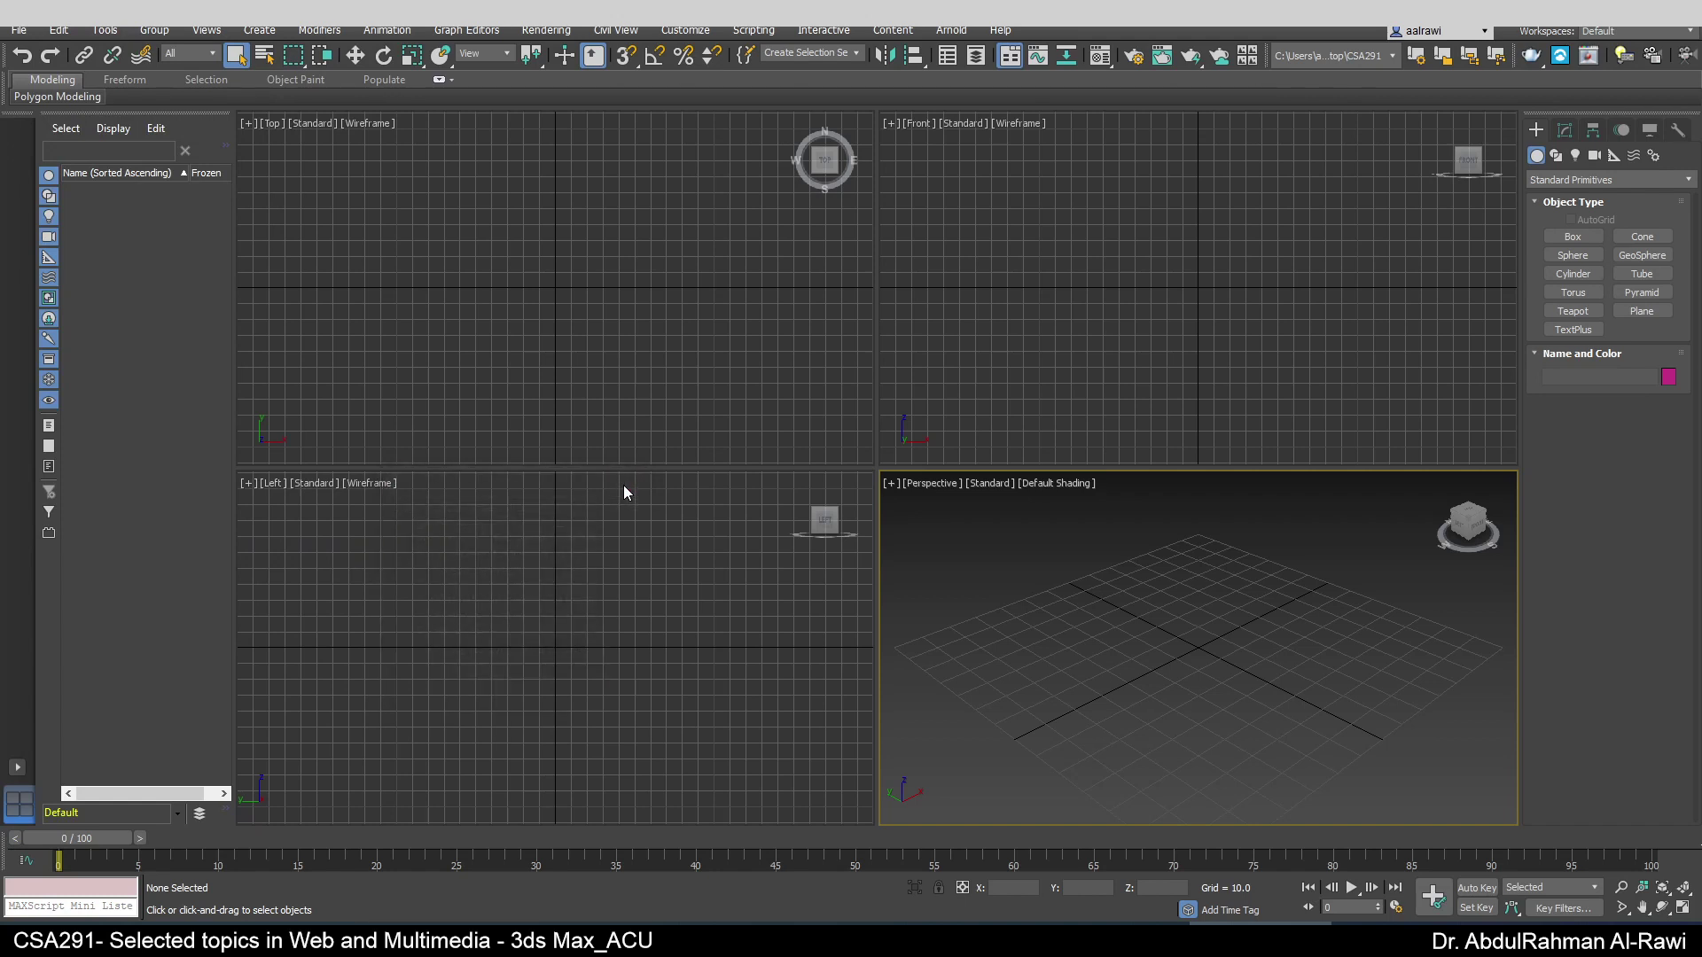
- Switch to the exam objectives PDF in Acrobat, highlight objective 1.2.b "Set the scene units", and return to 3ds Max
left_click(975, 939)
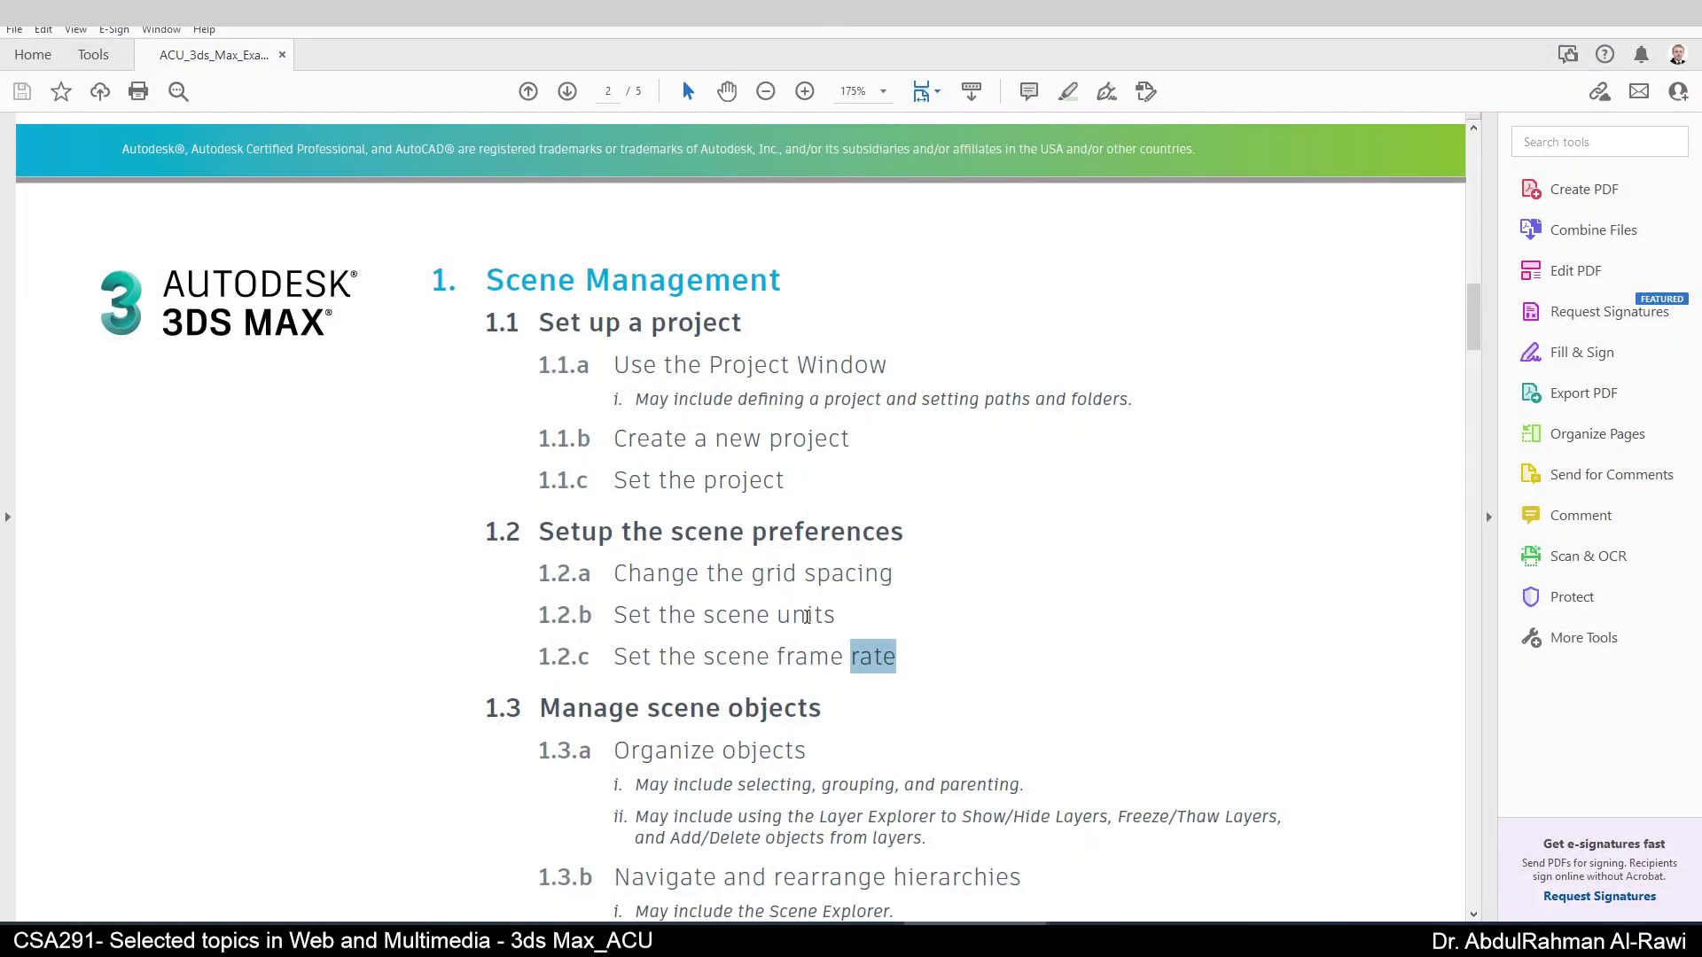
triple_click(811, 618)
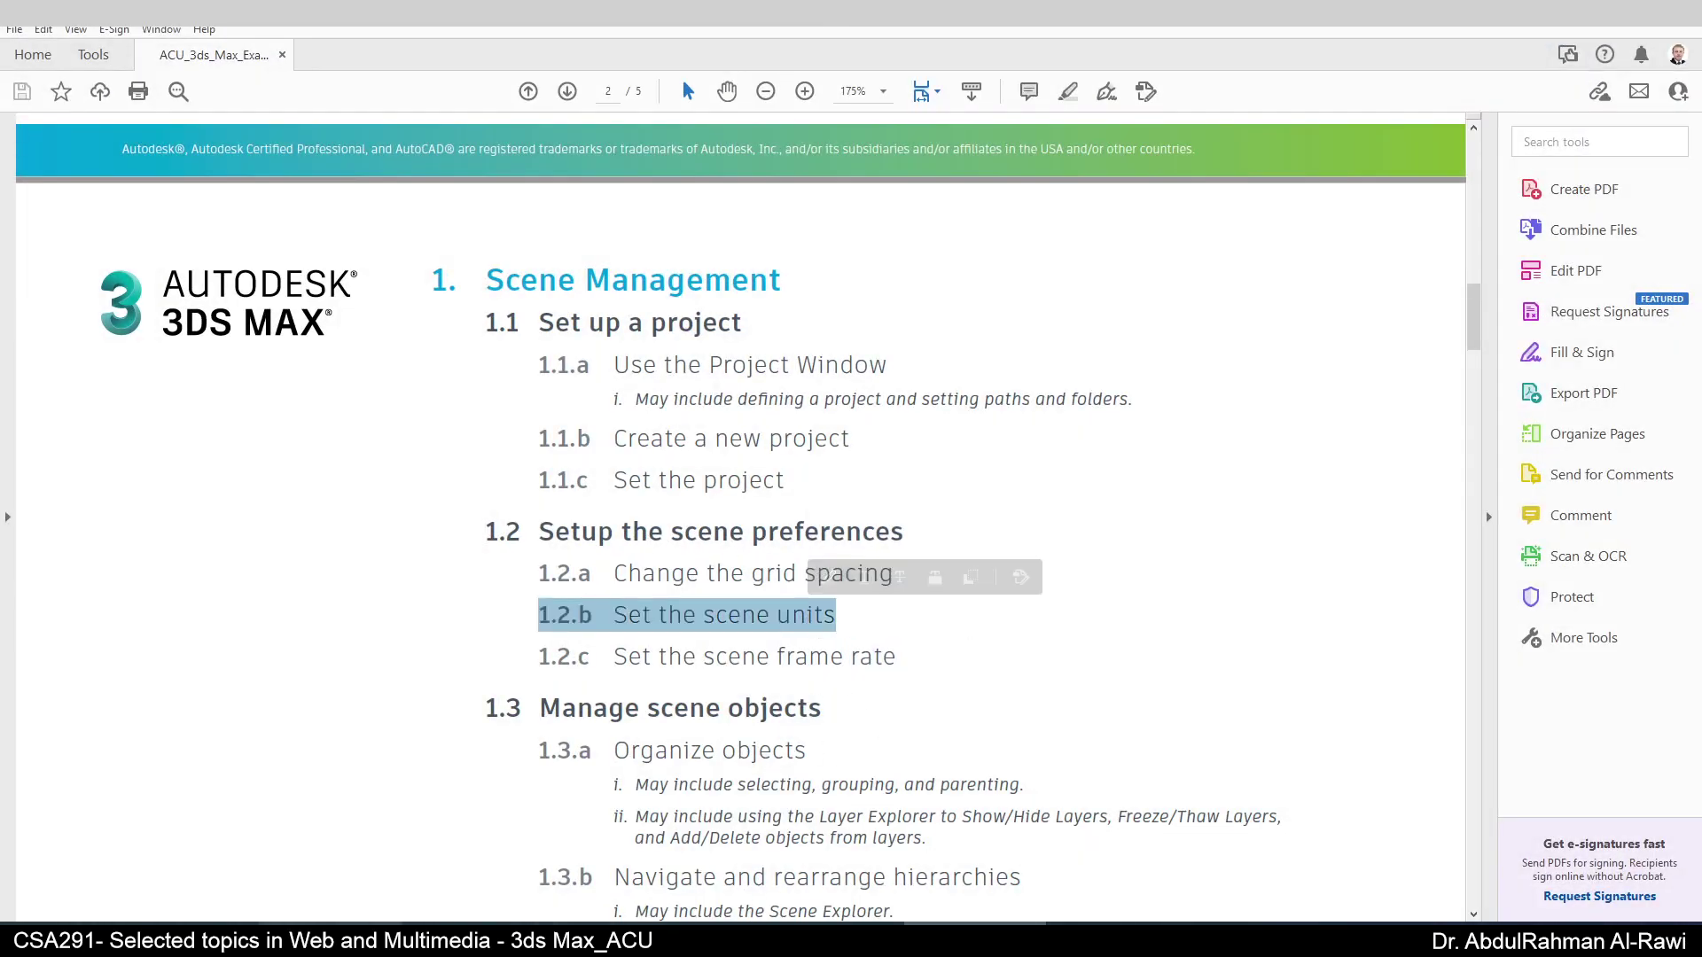
left_click(604, 939)
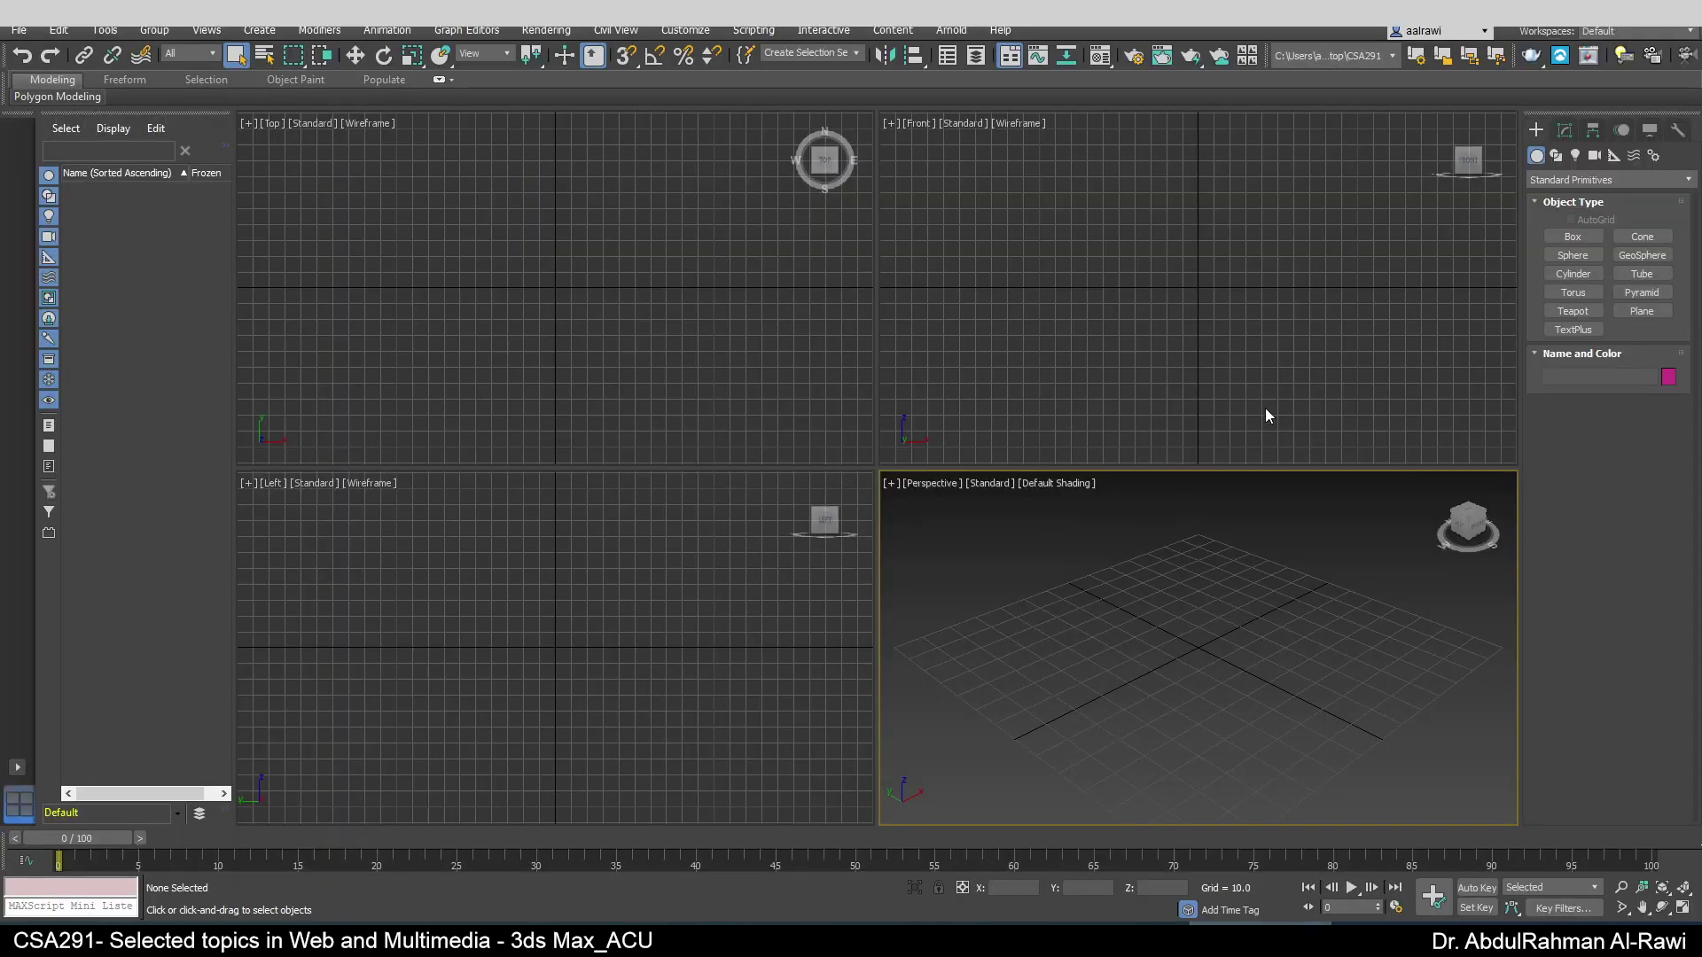
- Draw a cube about 40 units per side from the center of the perspective grid, and maximize the perspective viewport
left_click(1574, 237)
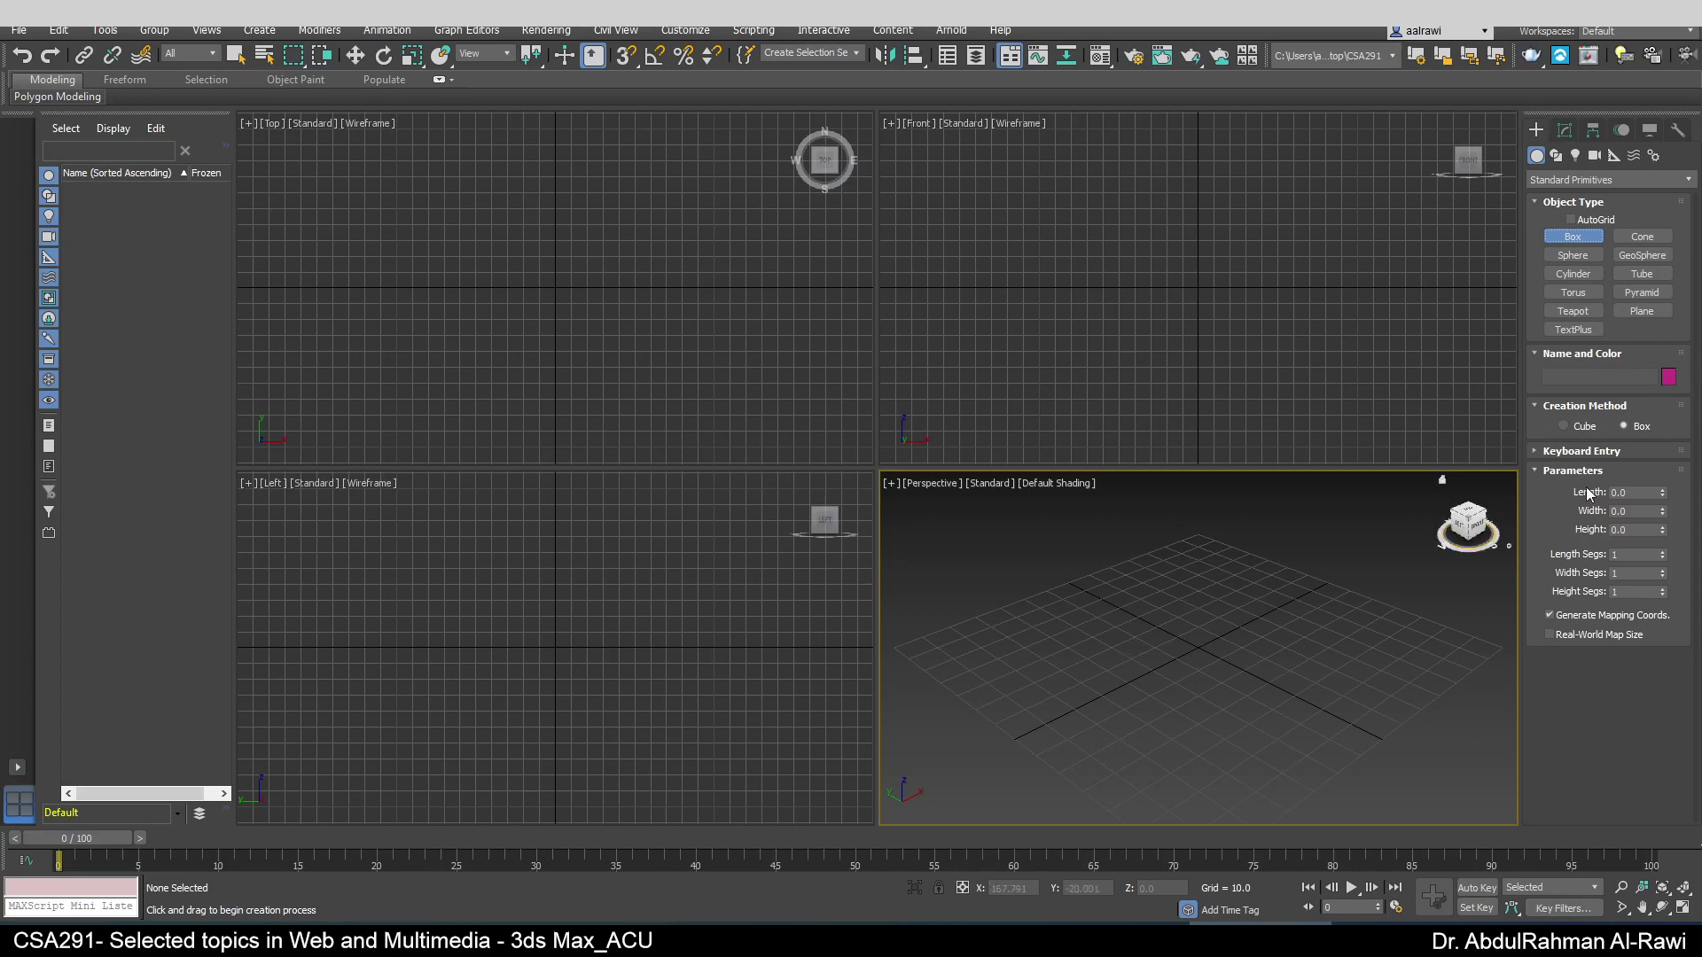
left_click(1566, 428)
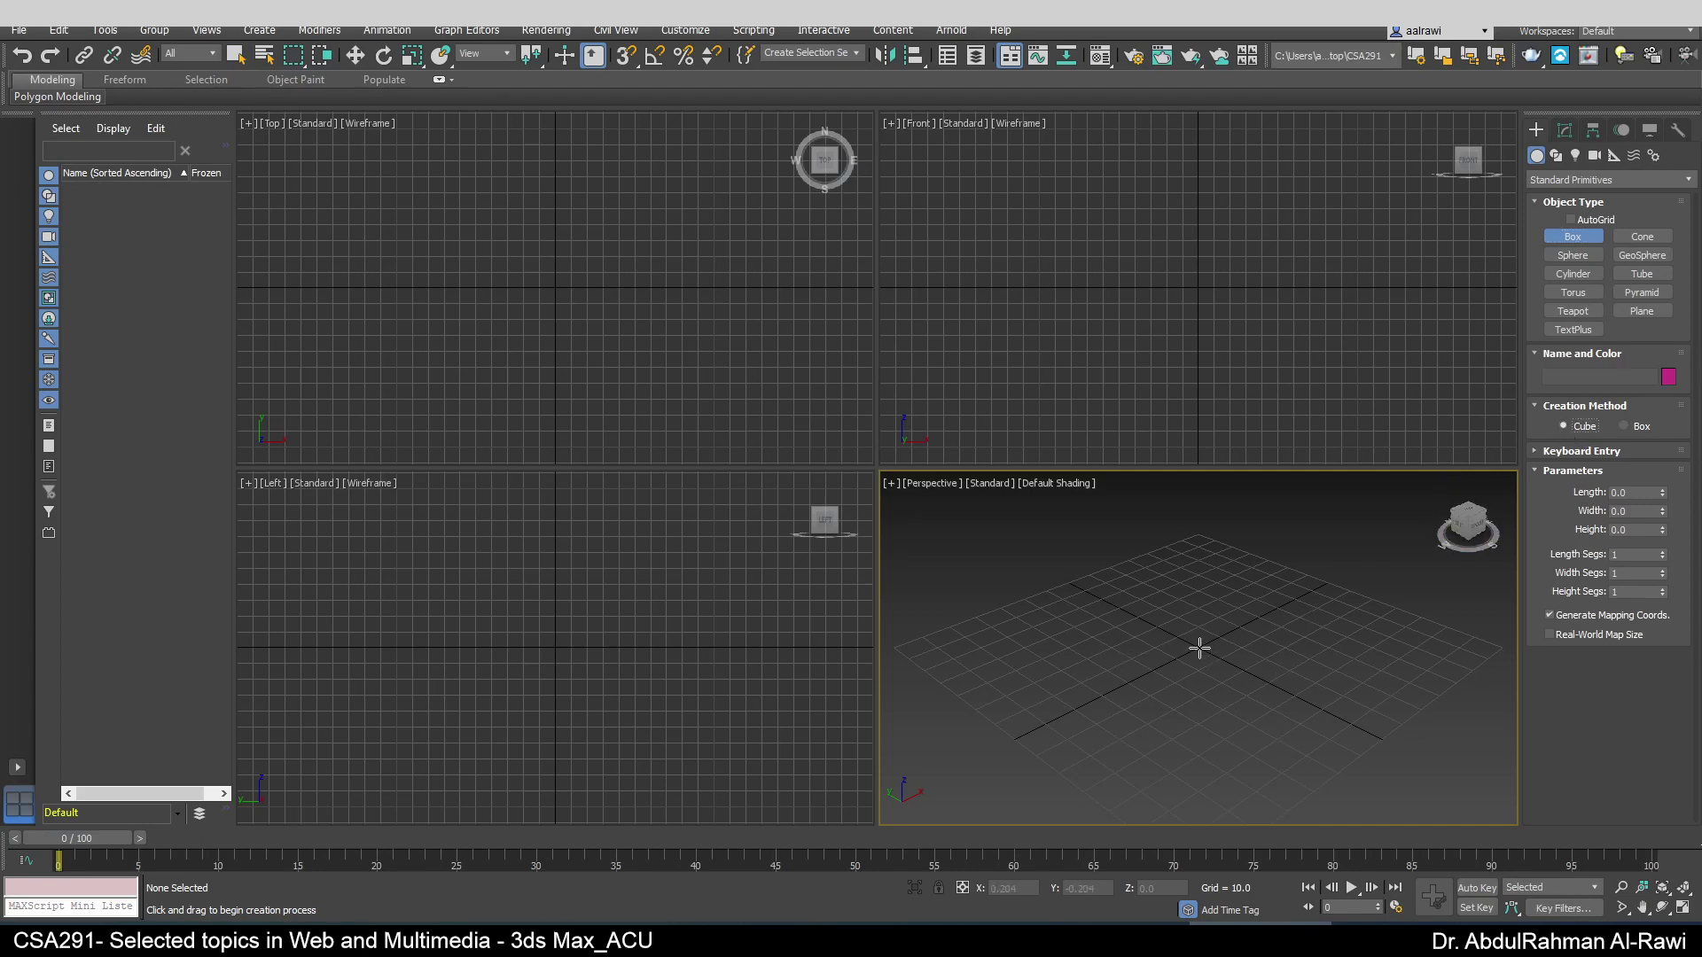
left_click_drag(1200, 648, 1226, 683)
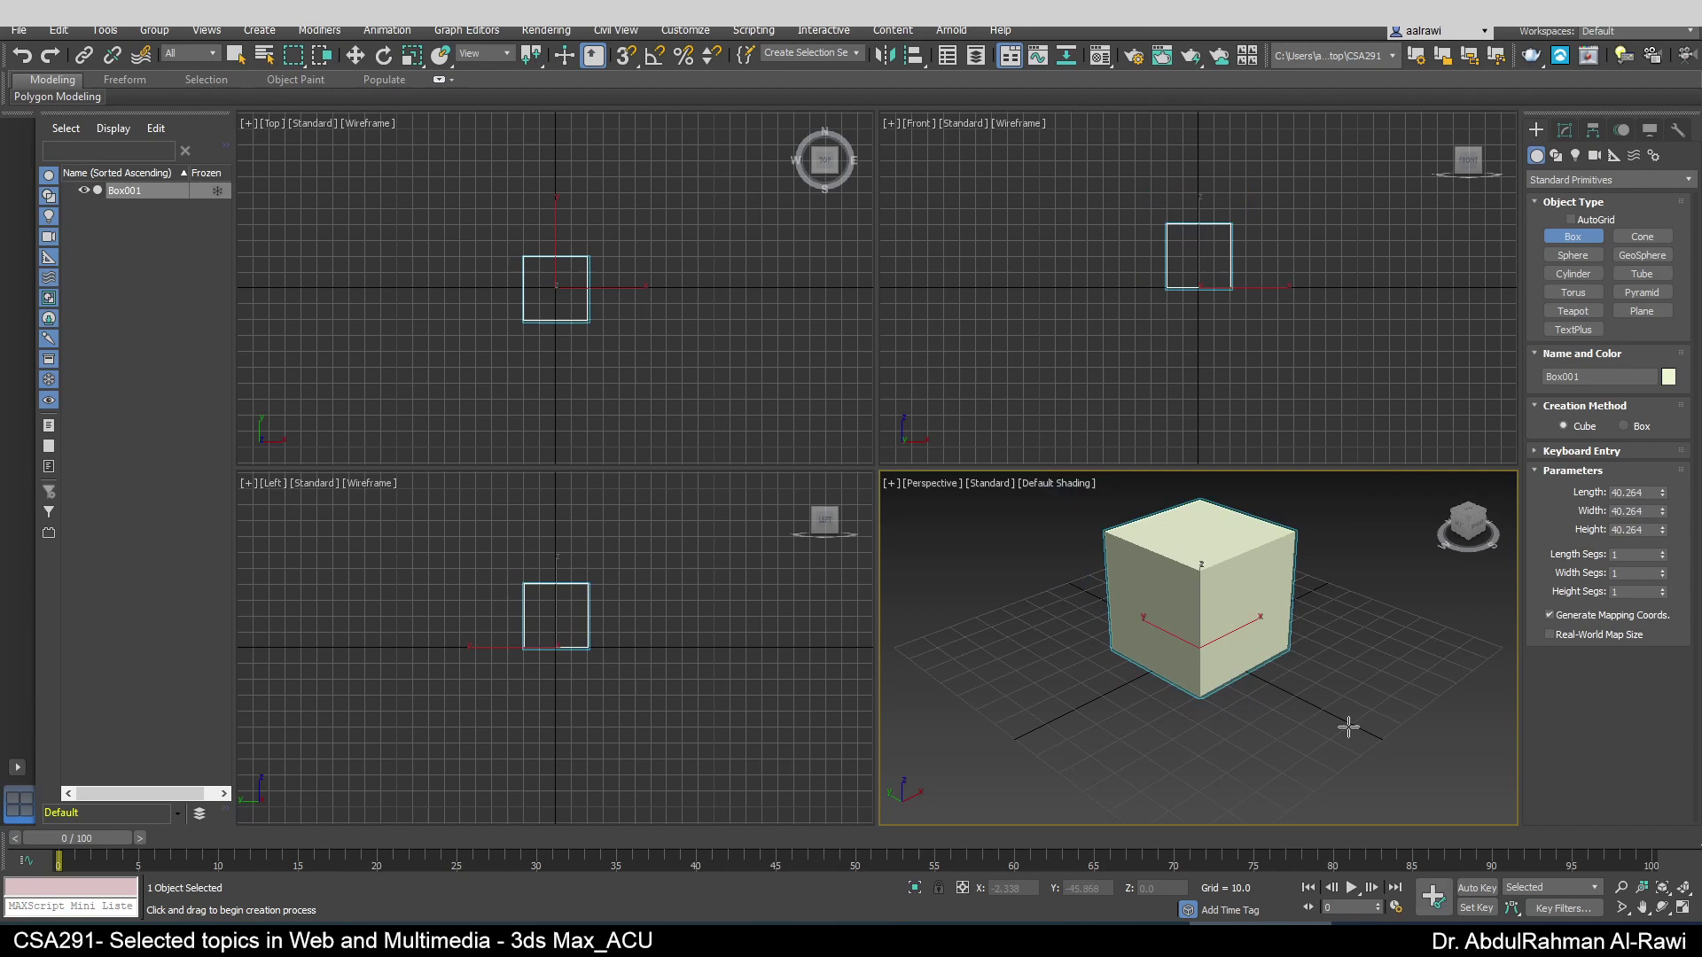
left_click(1682, 908)
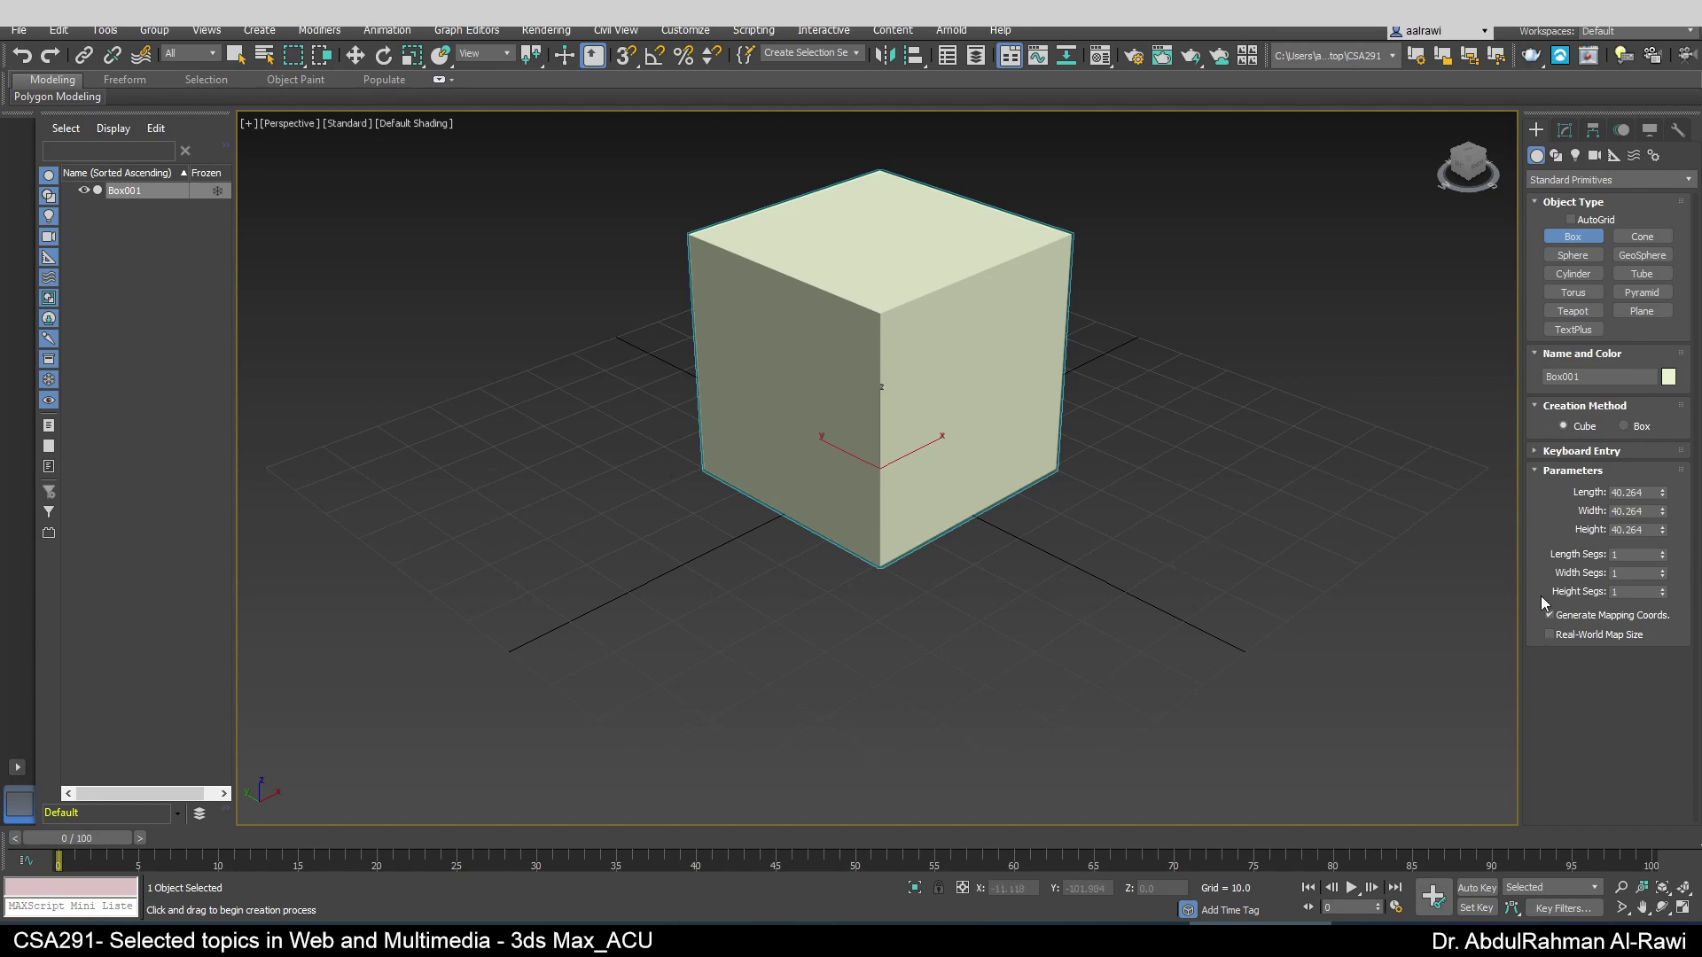
- Open the Units Setup and look through the Metric and US Standard display unit options
left_click(686, 31)
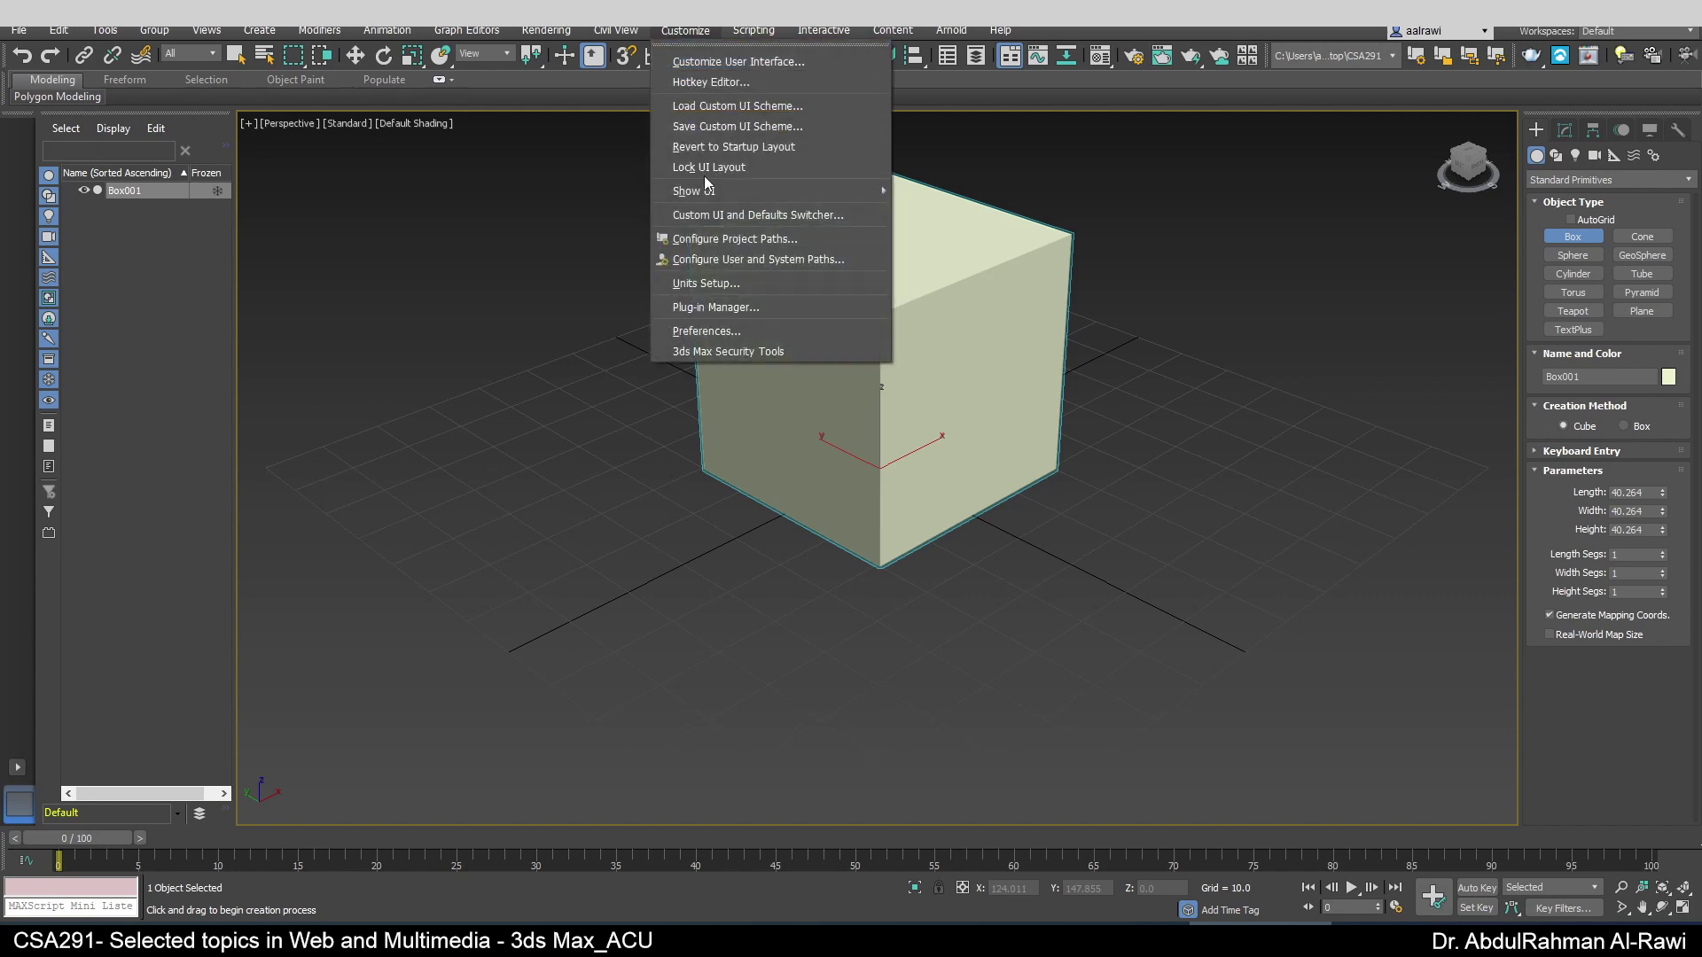
left_click(742, 288)
left_click_drag(815, 301, 407, 329)
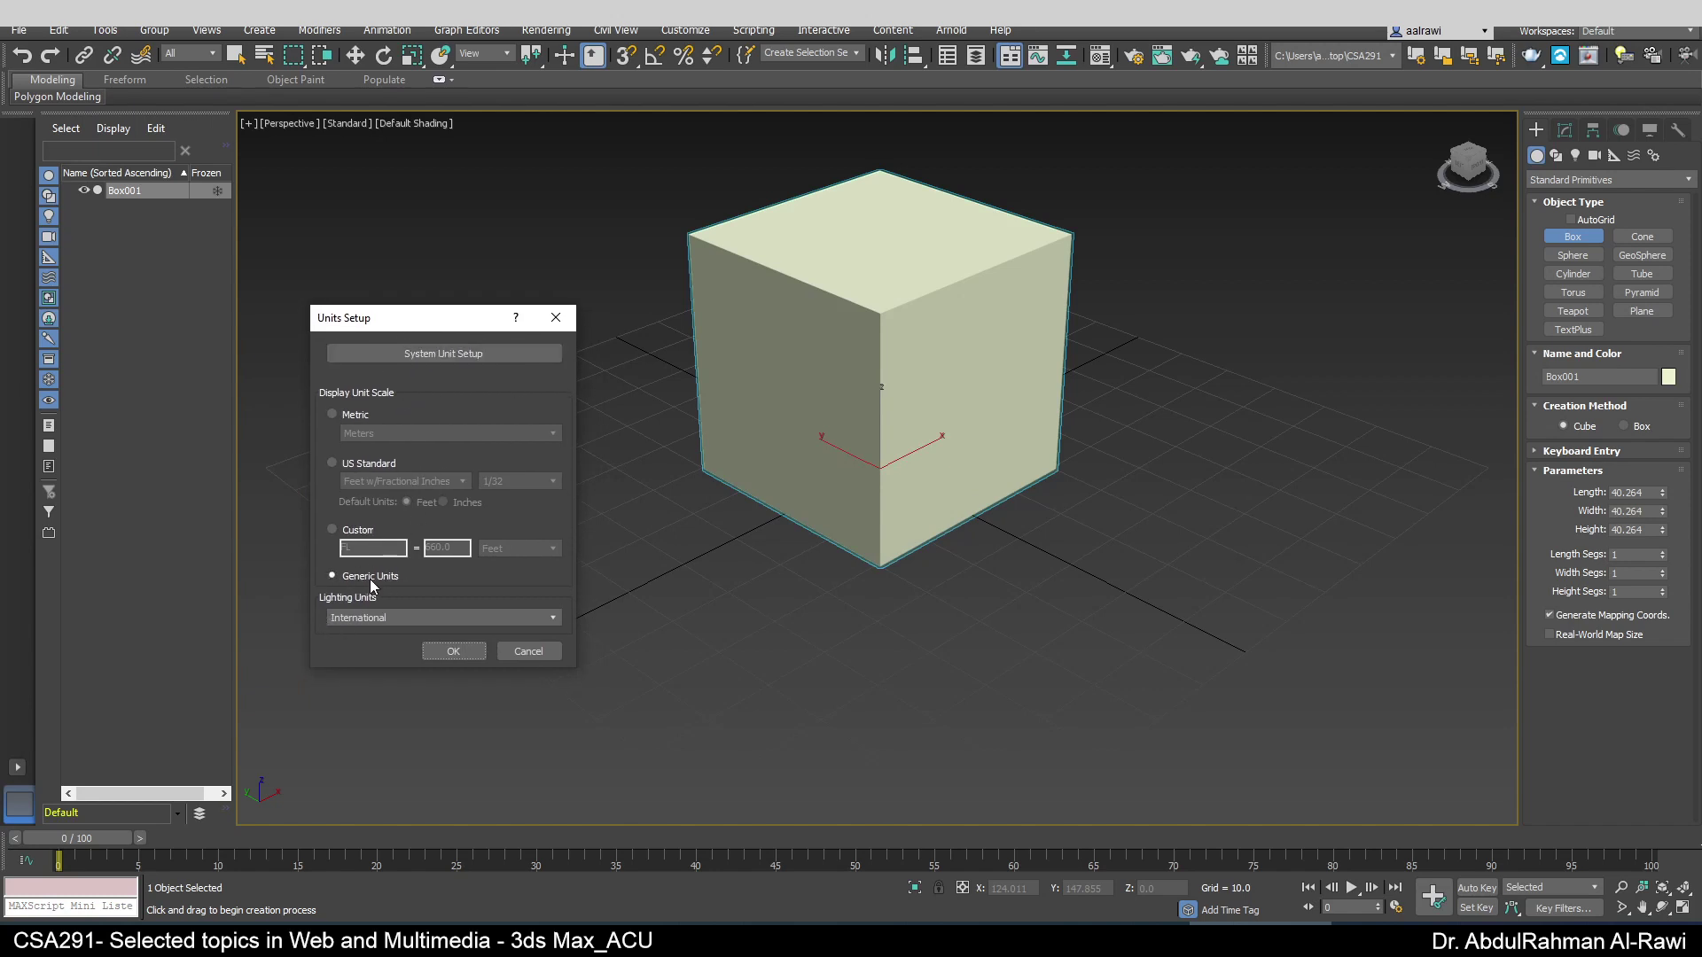
left_click(353, 415)
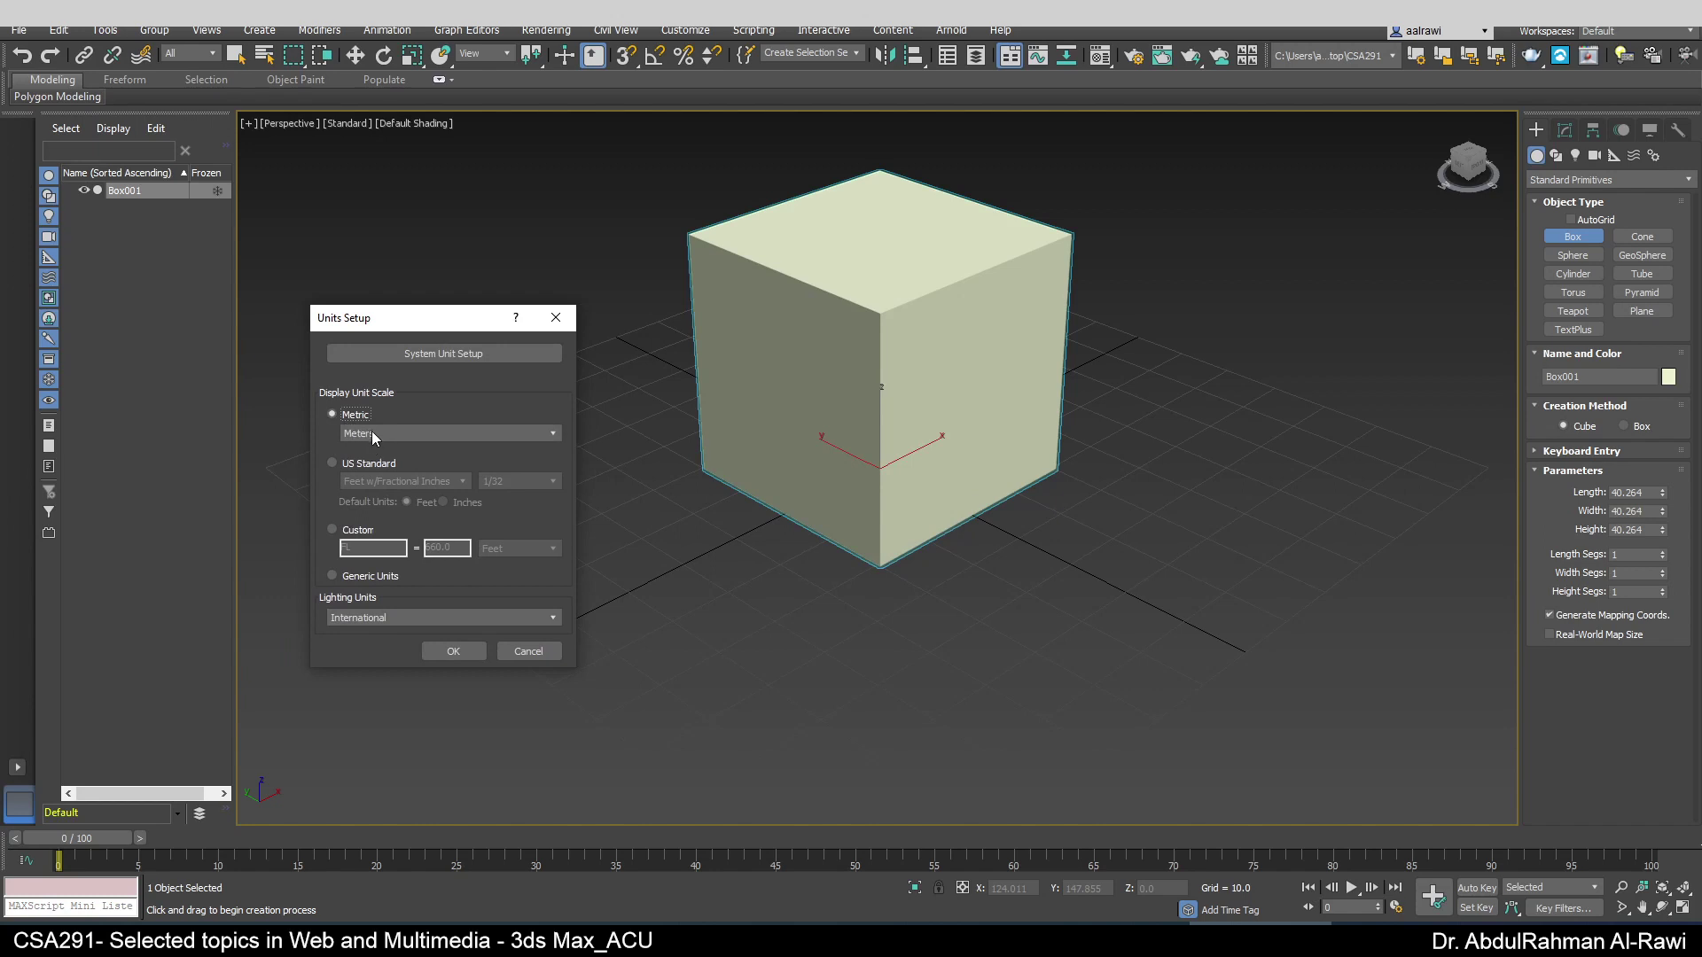
left_click(371, 432)
left_click(415, 400)
left_click(341, 463)
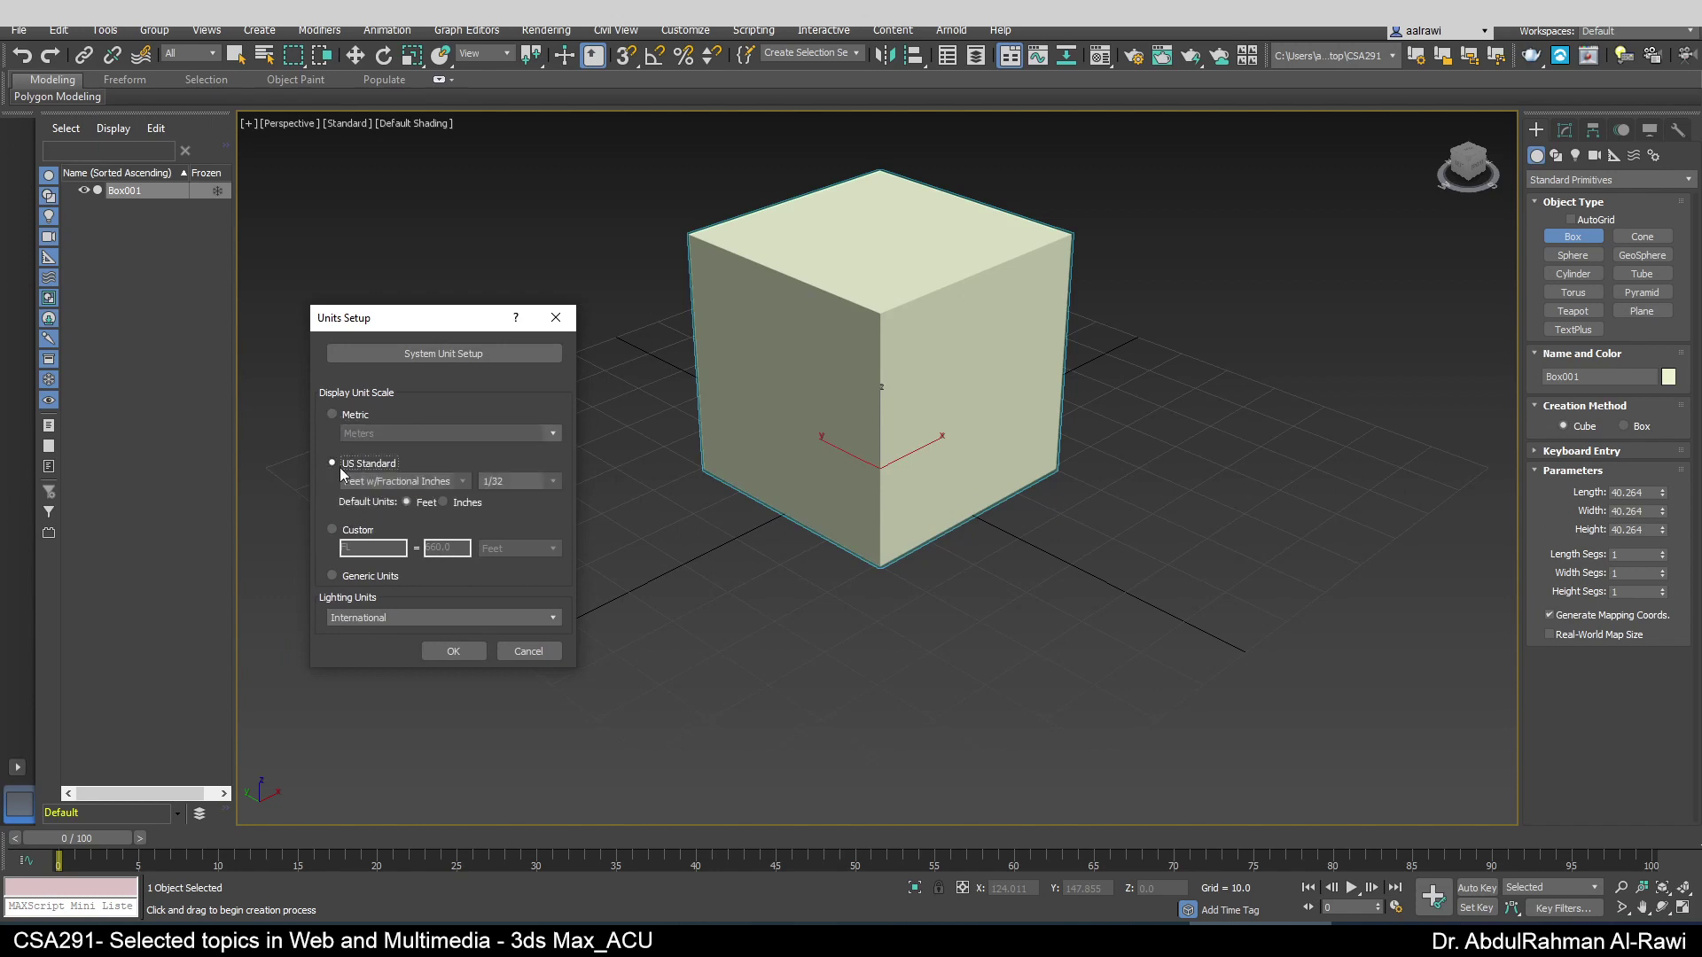
left_click(391, 482)
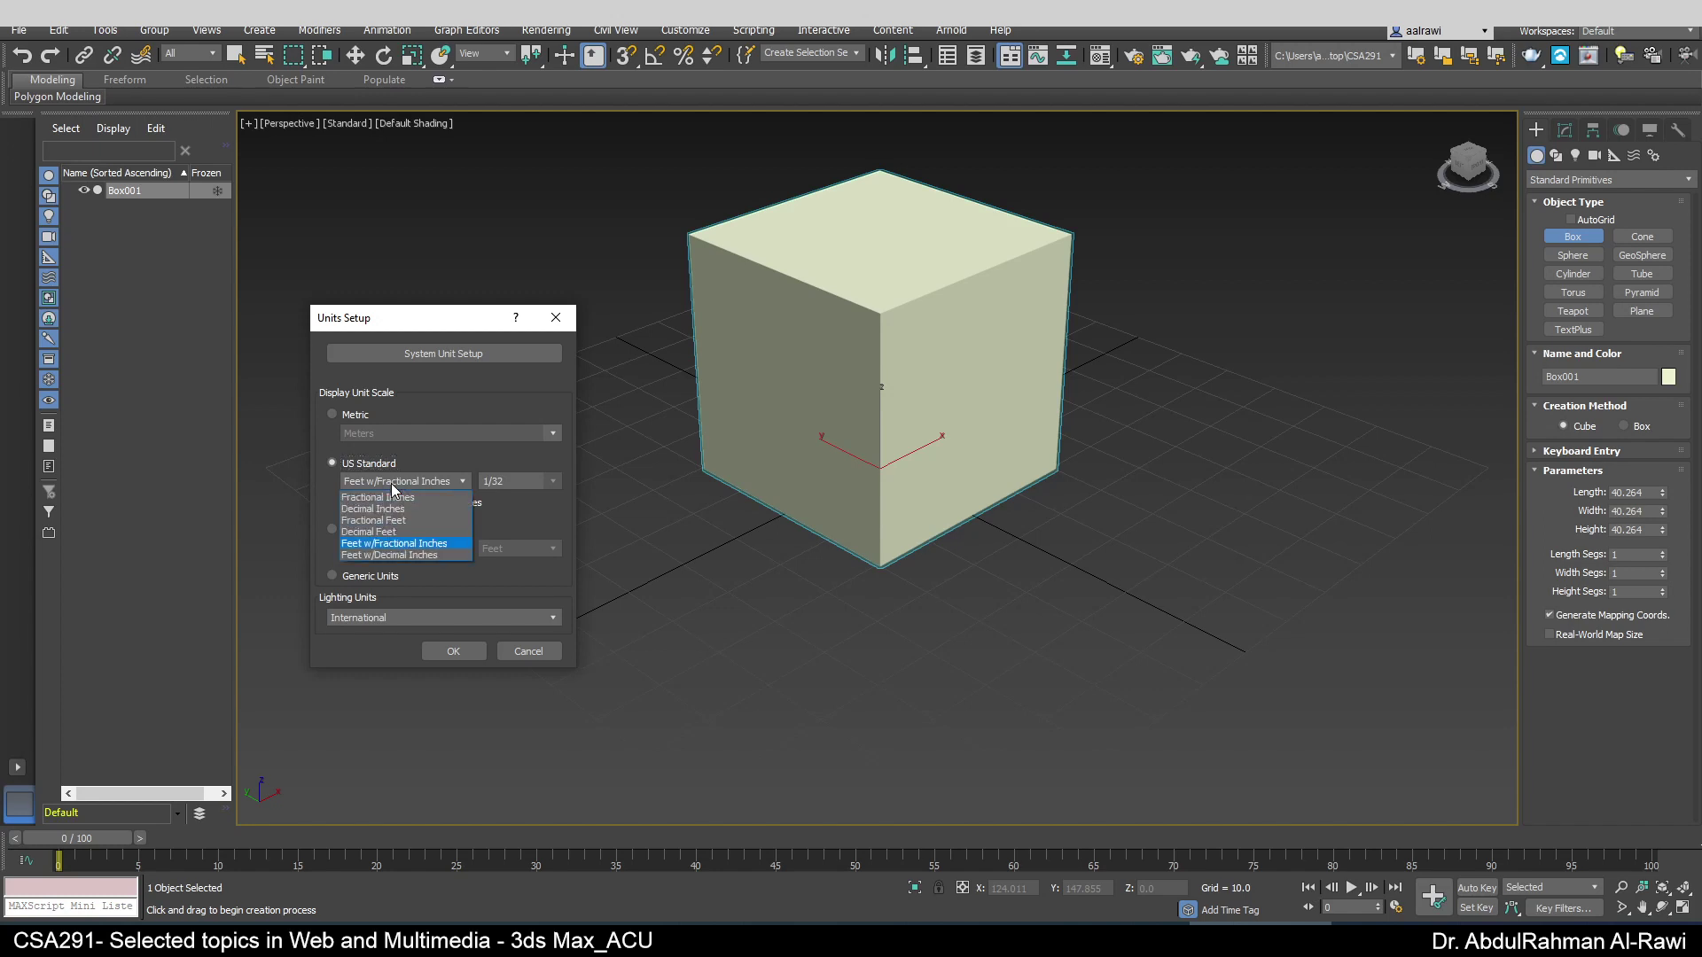
left_click(447, 440)
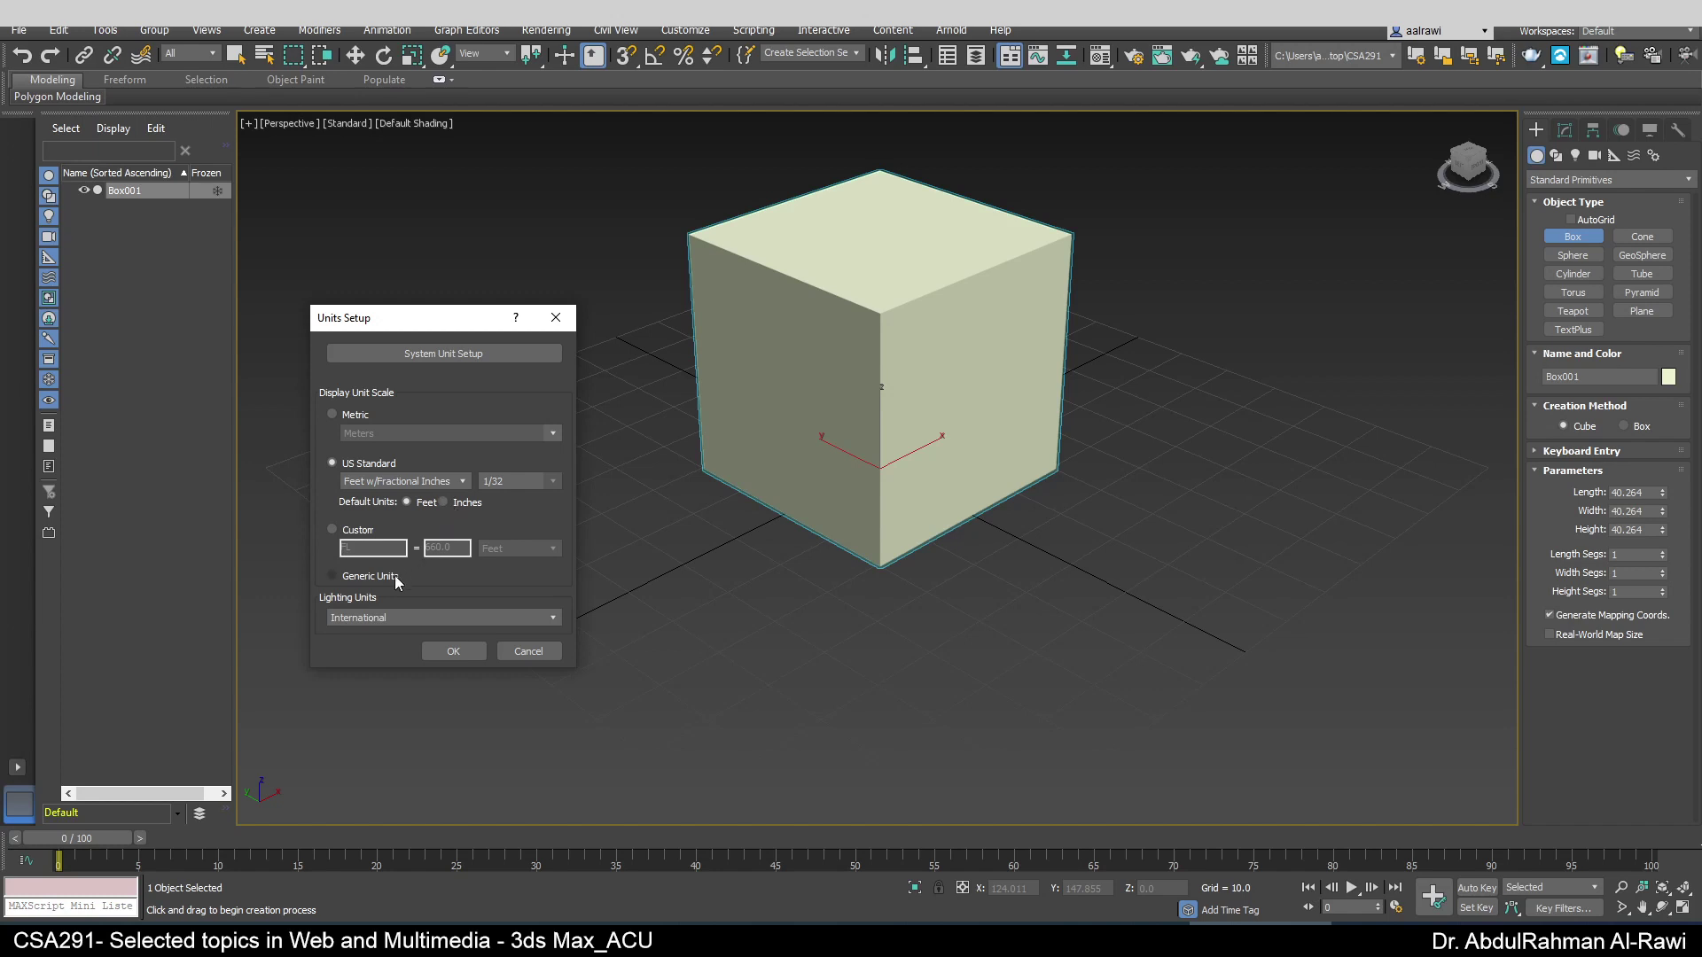
- Set the display unit scale to Metric centimeters and apply the units setup
left_click(344, 412)
left_click(385, 432)
left_click(385, 461)
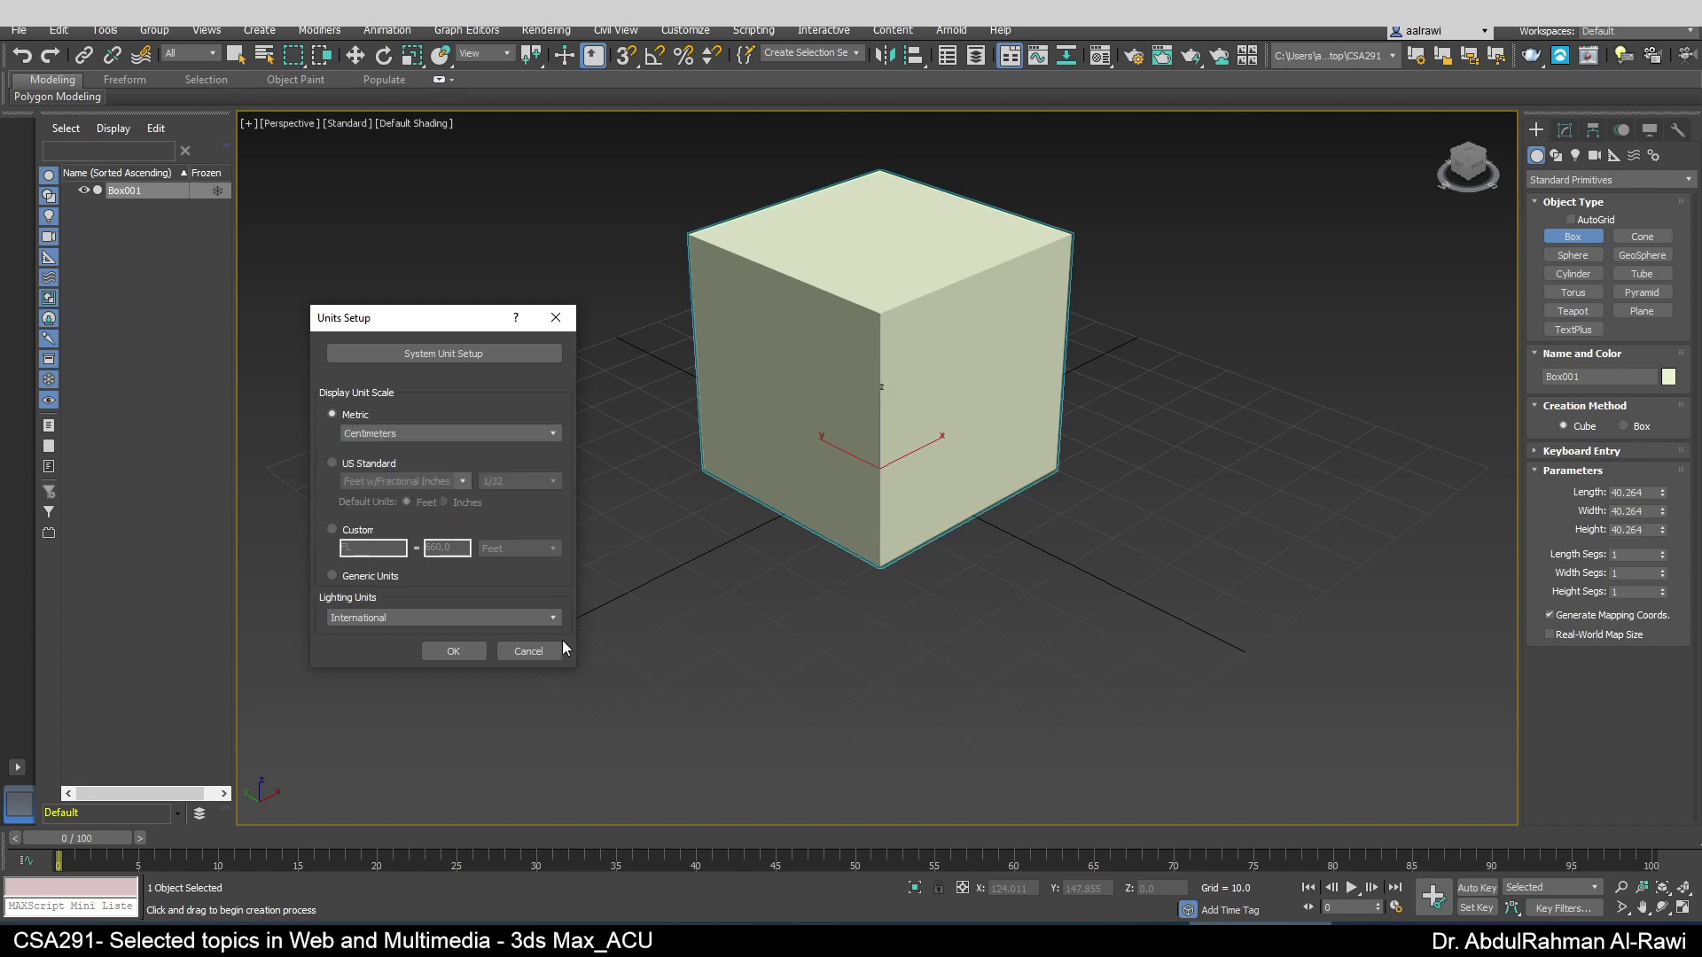
left_click(453, 652)
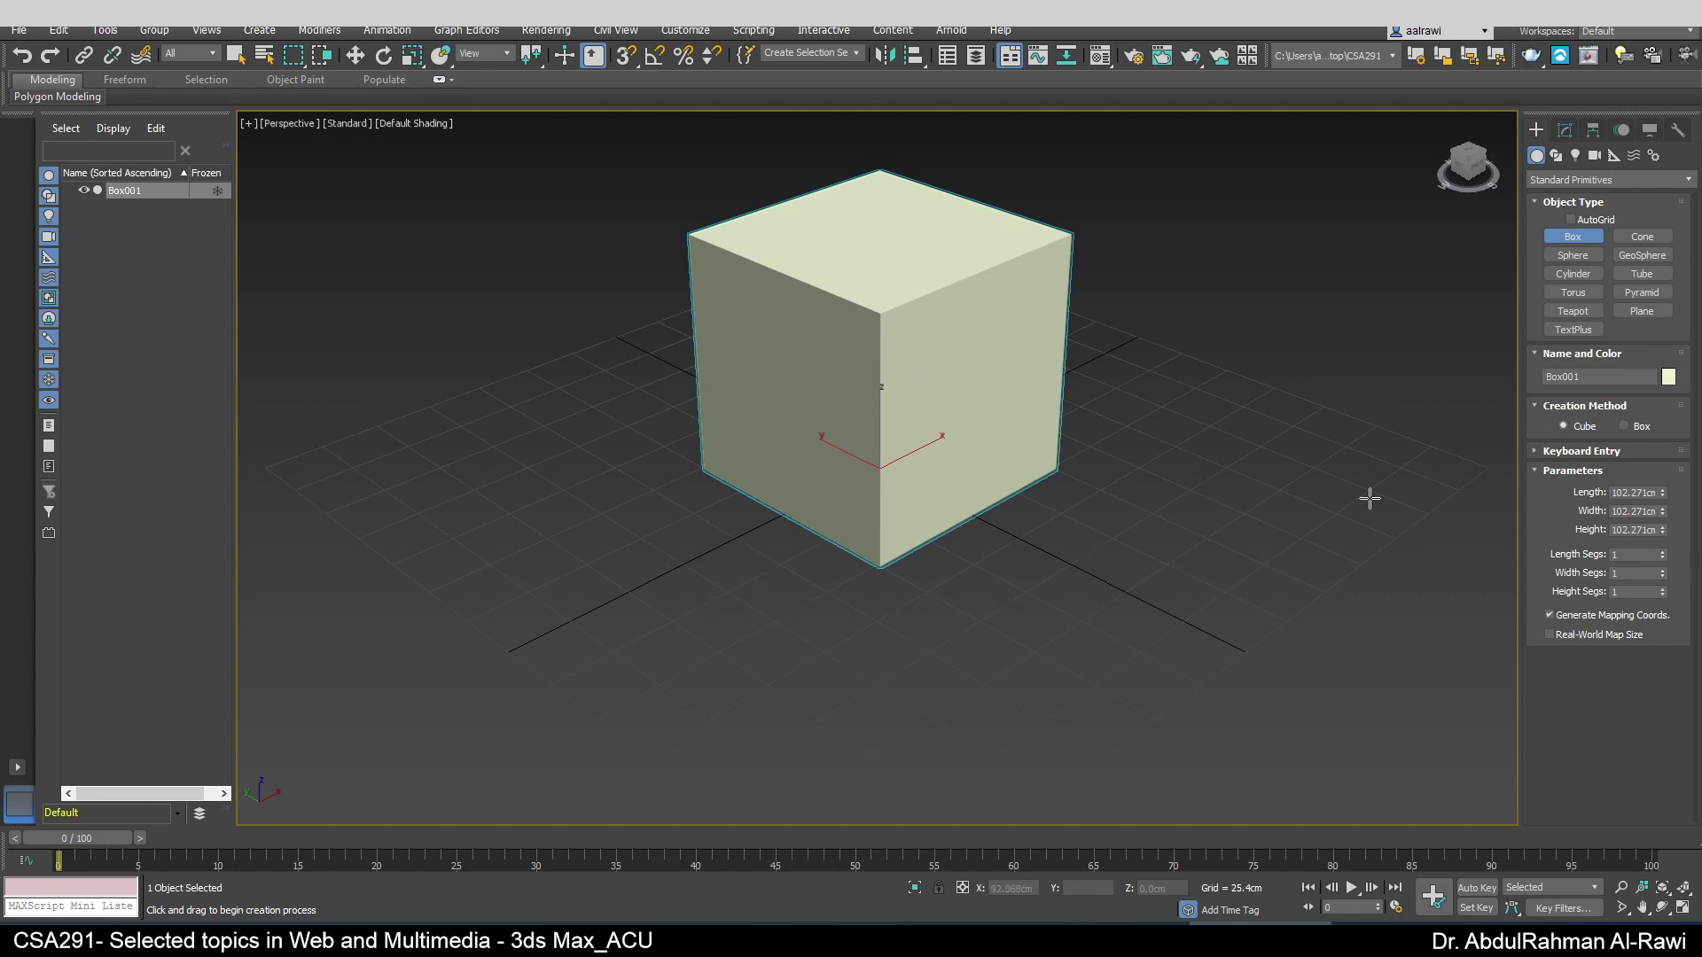
- Set the display unit scale to Metric meters in the Units Setup and apply it
left_click(685, 31)
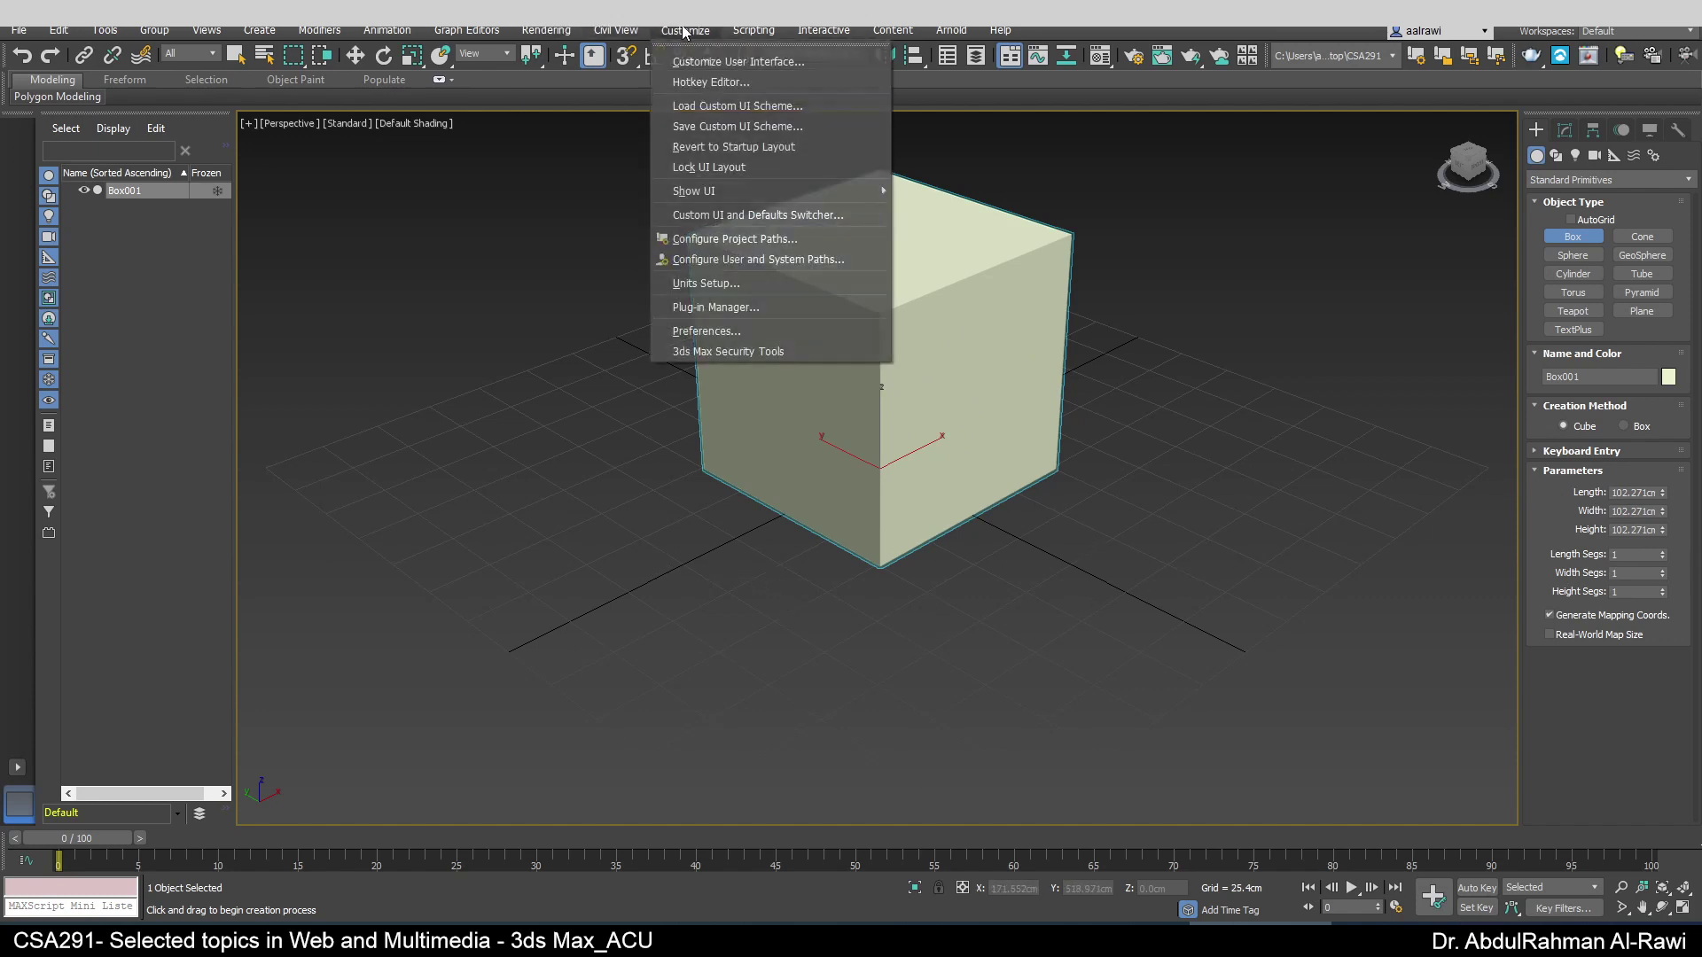
left_click(743, 284)
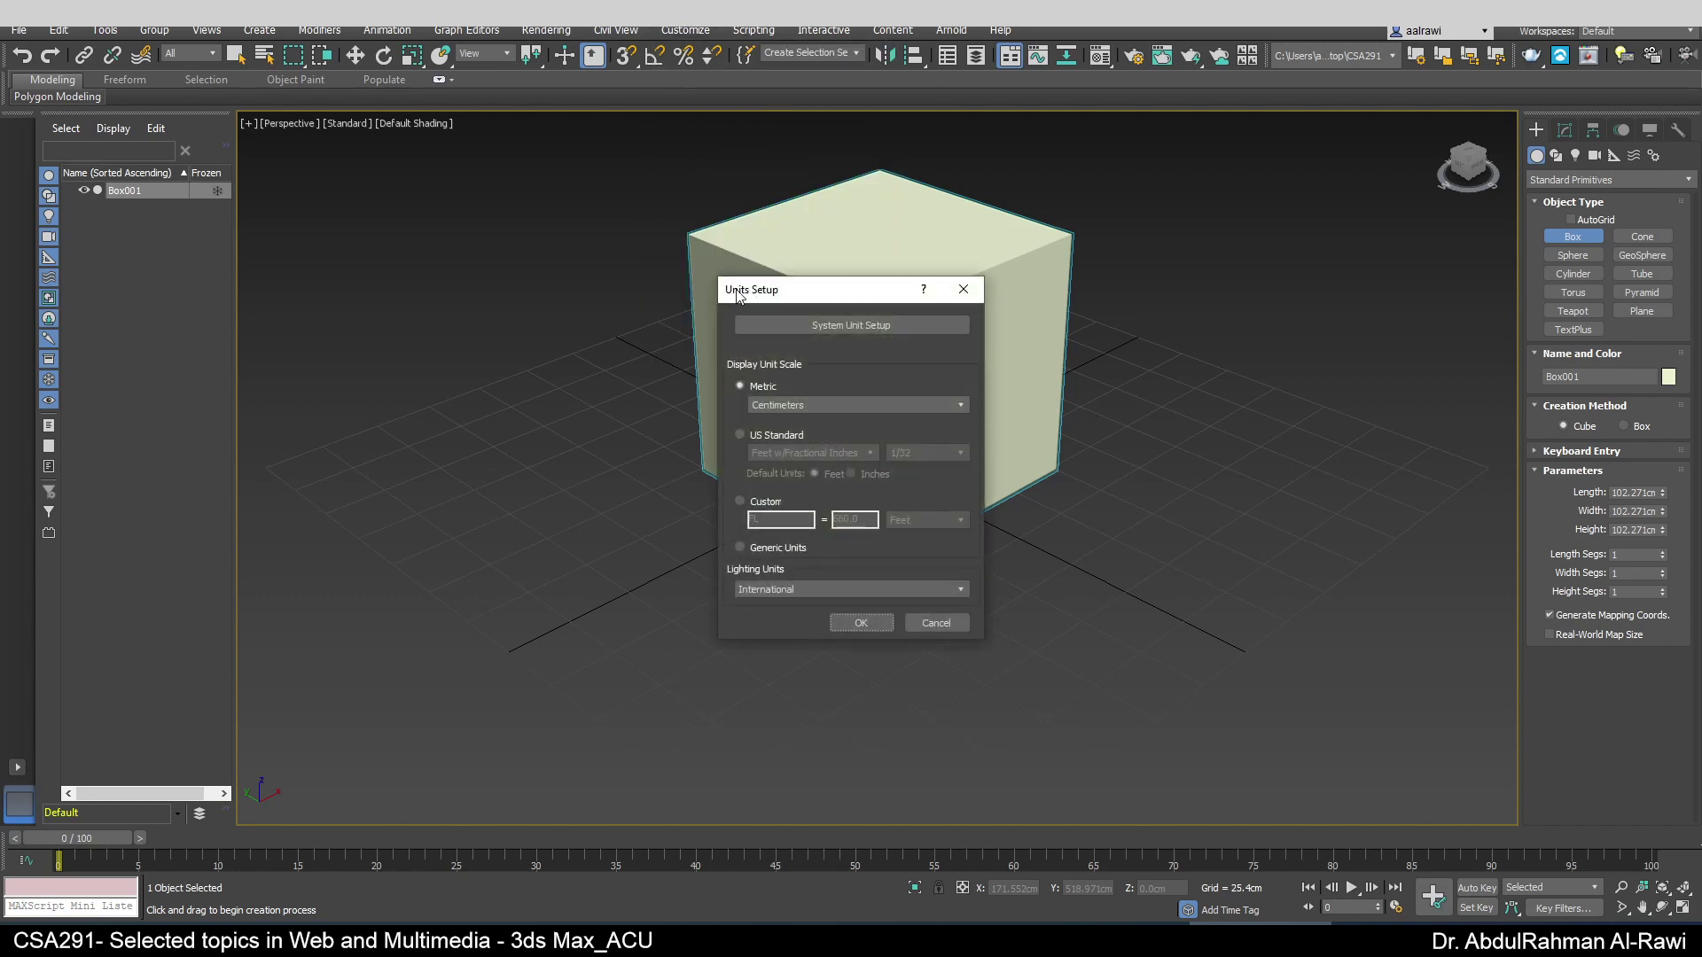
left_click_drag(737, 296, 328, 255)
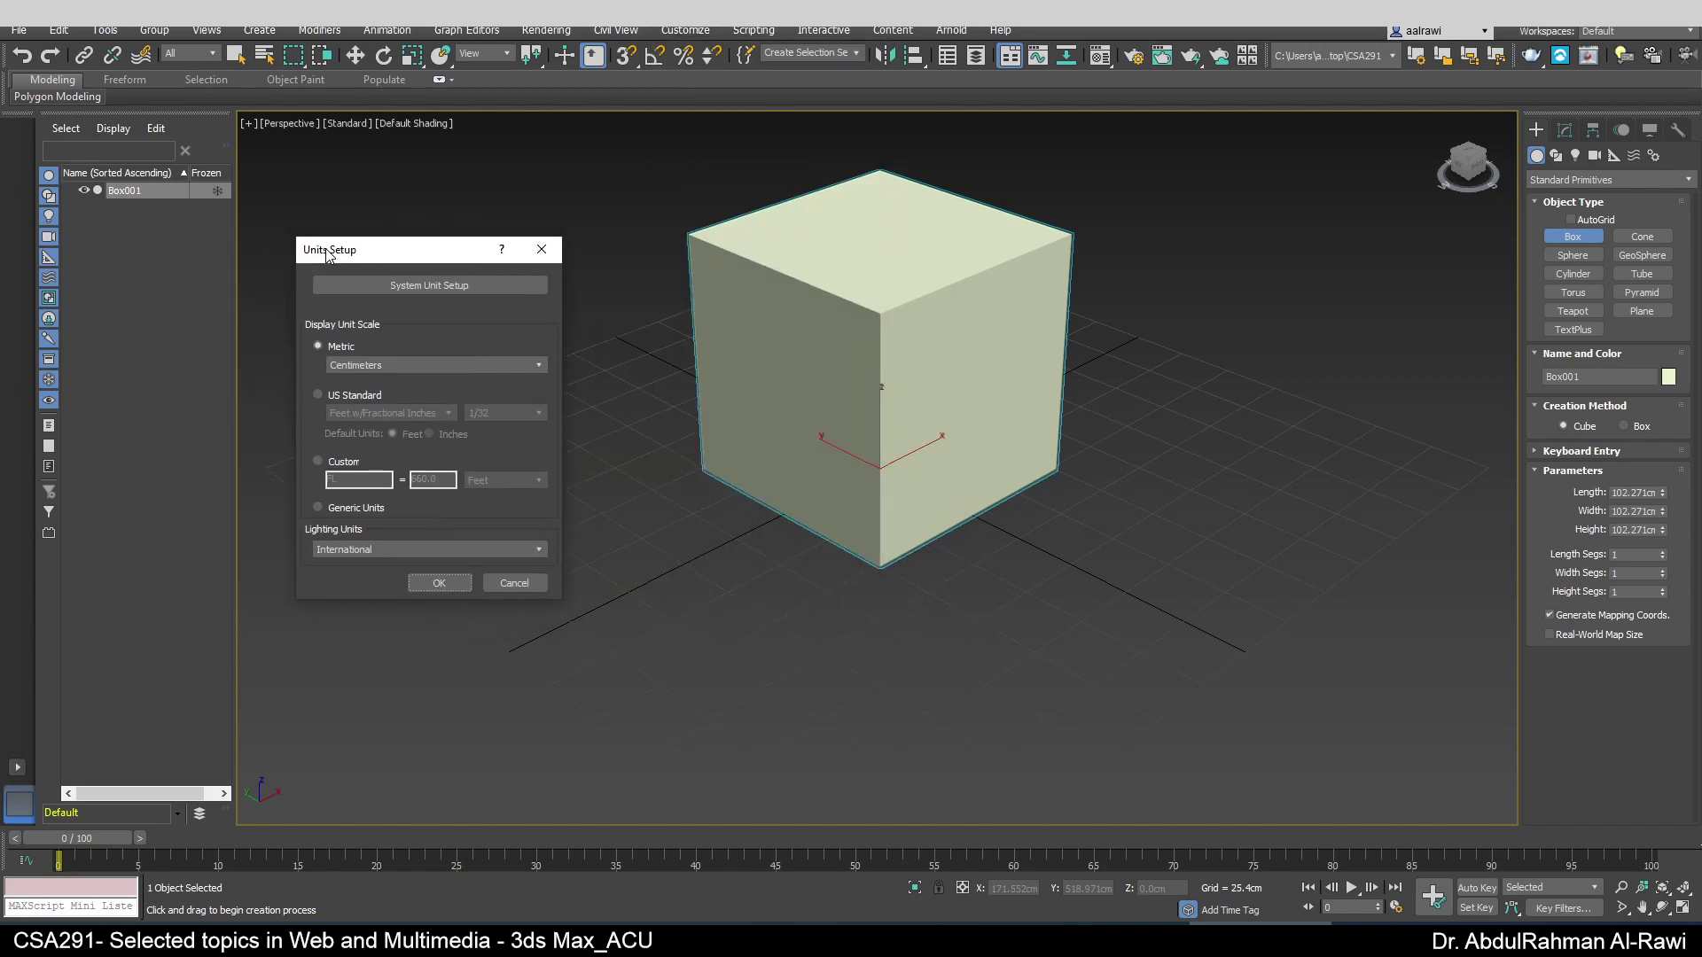
left_click(383, 366)
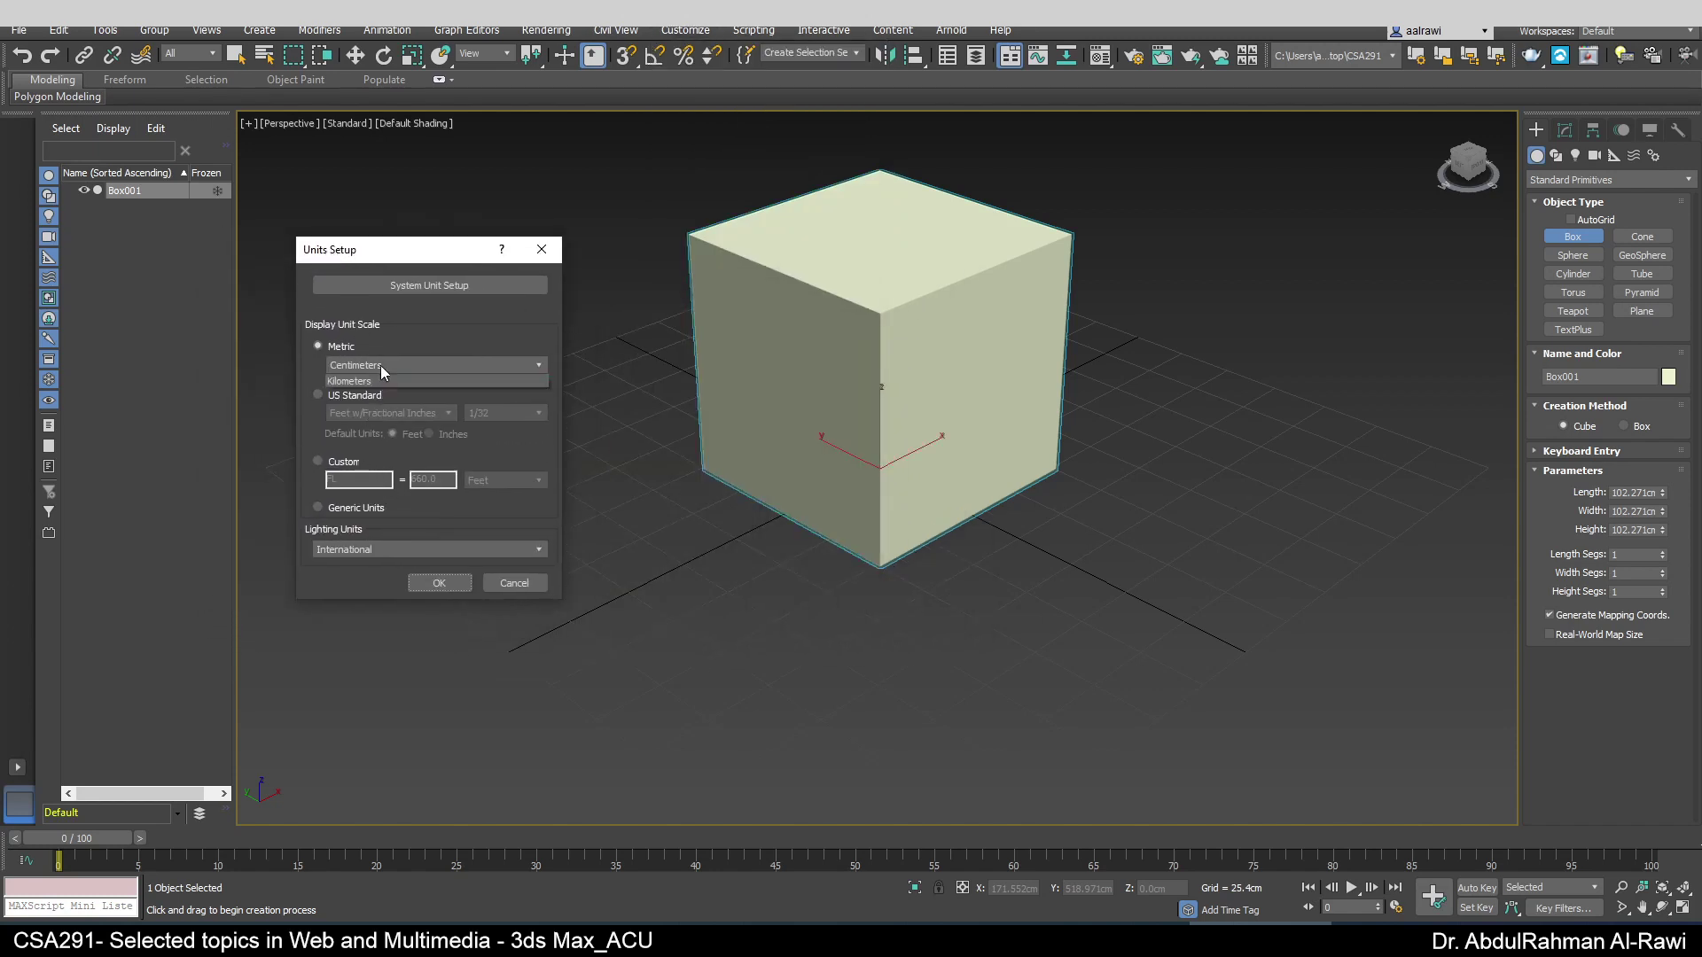
left_click(365, 405)
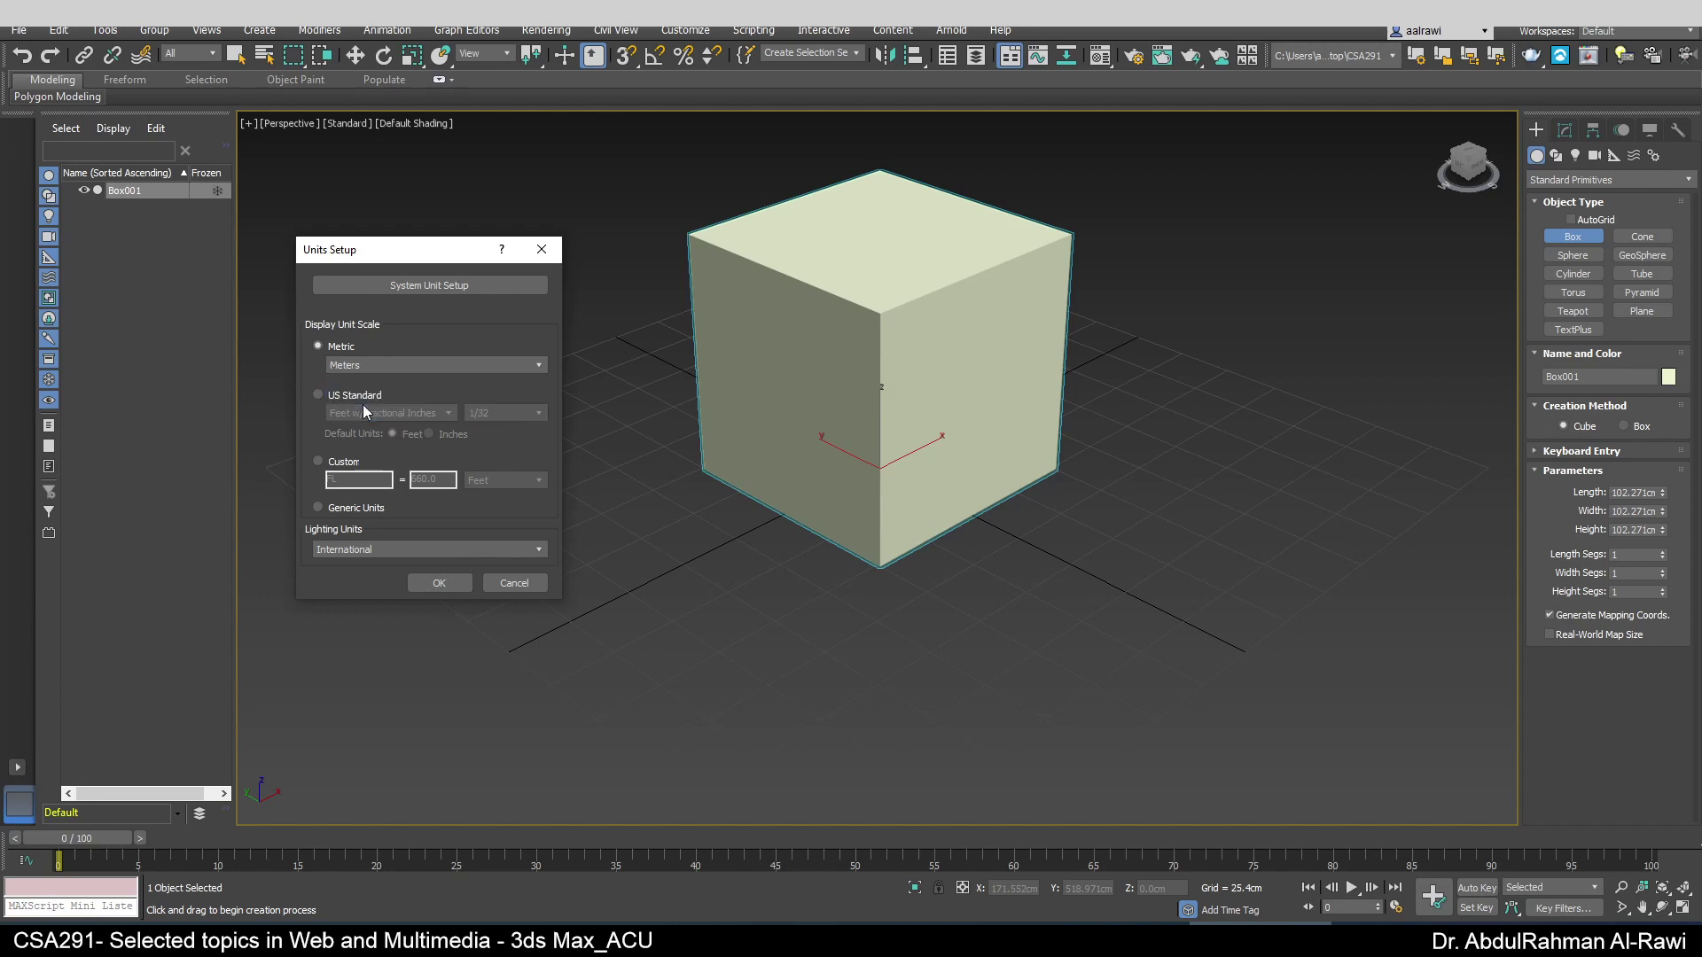
left_click(441, 582)
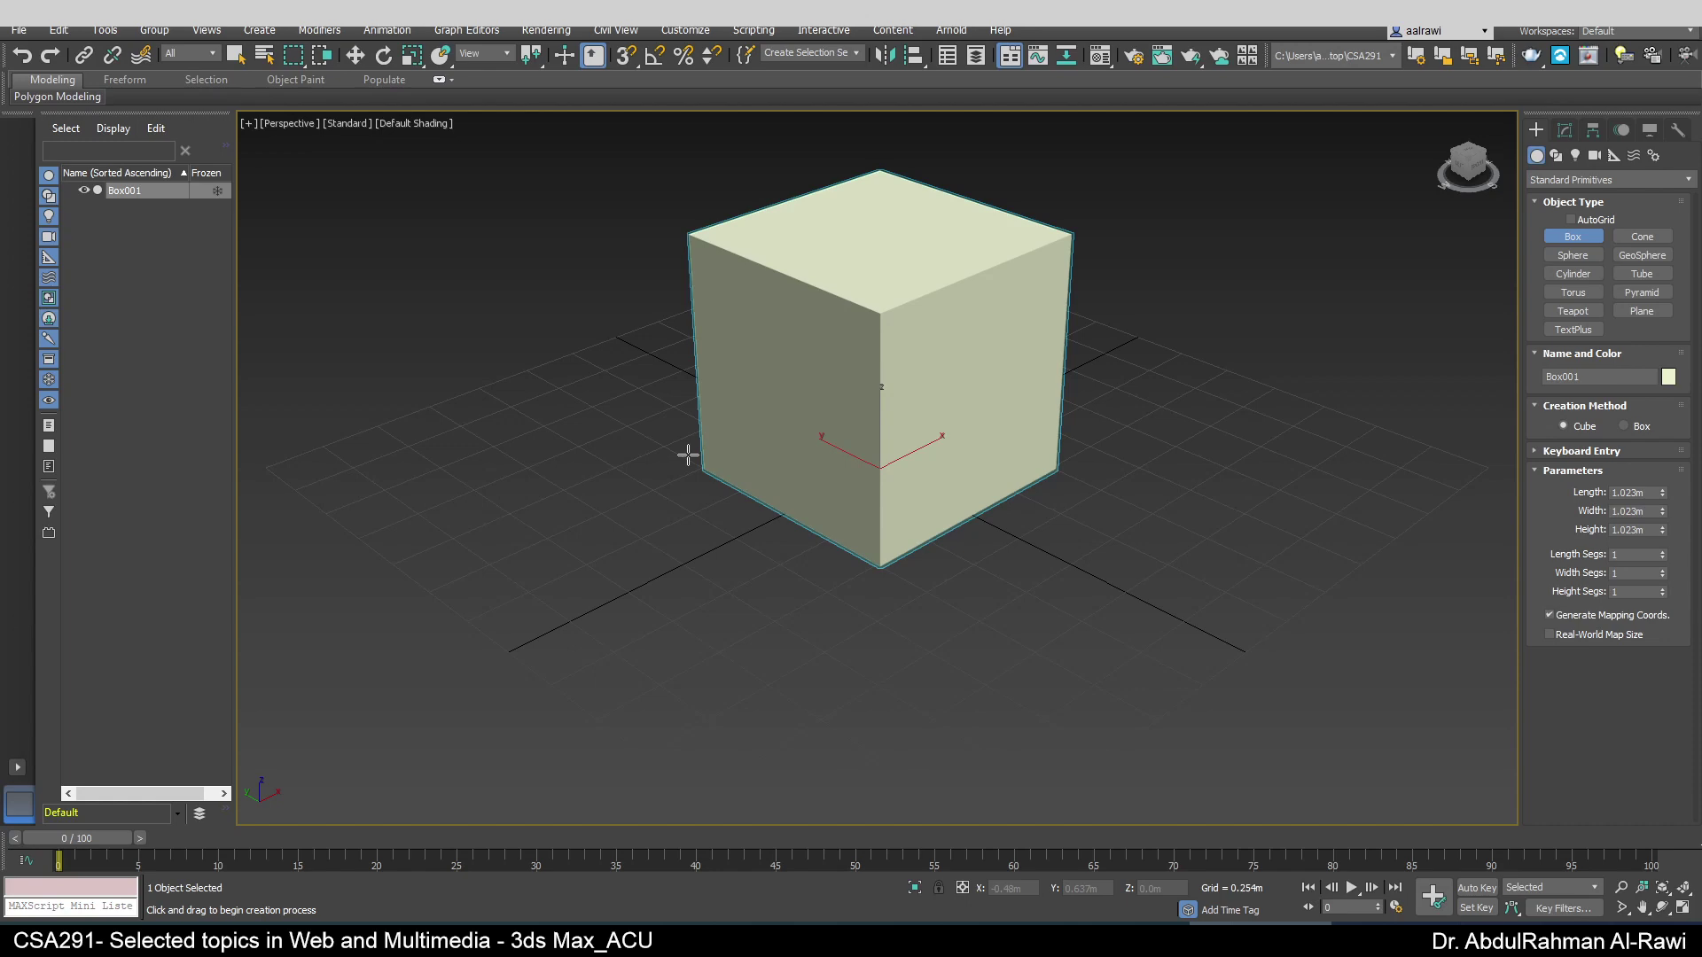
- Try meters as the system unit scale, change it to 1 unit = 1.0 kilometers, and apply the units setup
left_click(692, 31)
left_click(706, 283)
left_click_drag(869, 283, 532, 265)
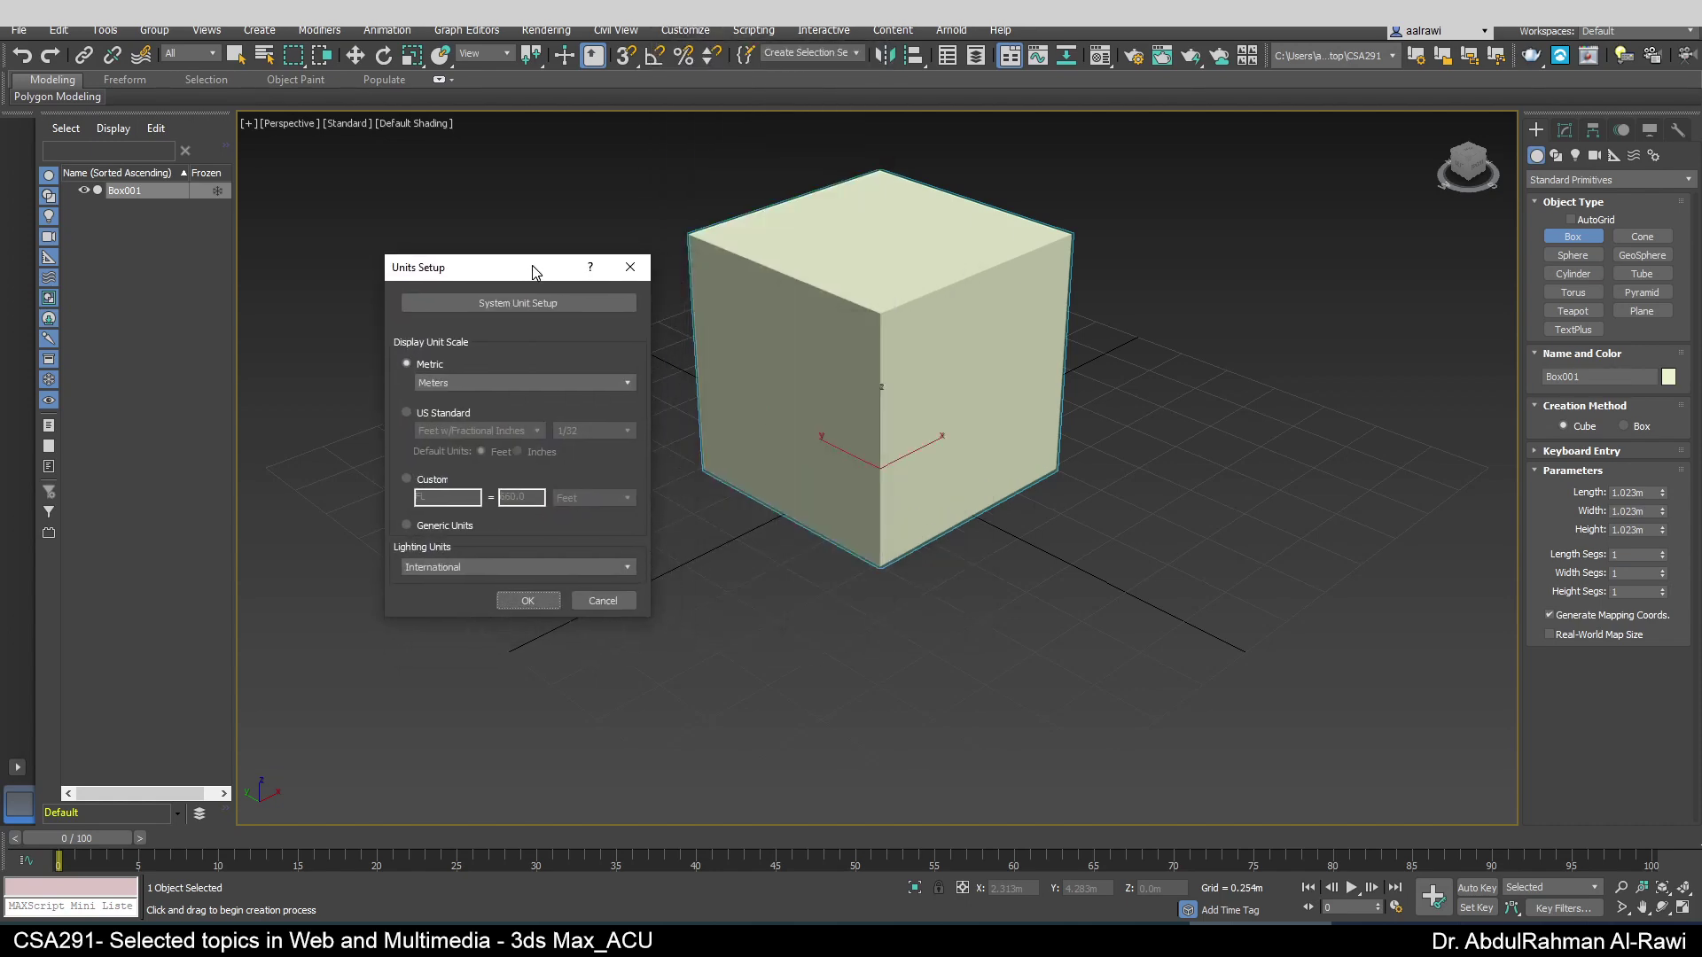
left_click(530, 305)
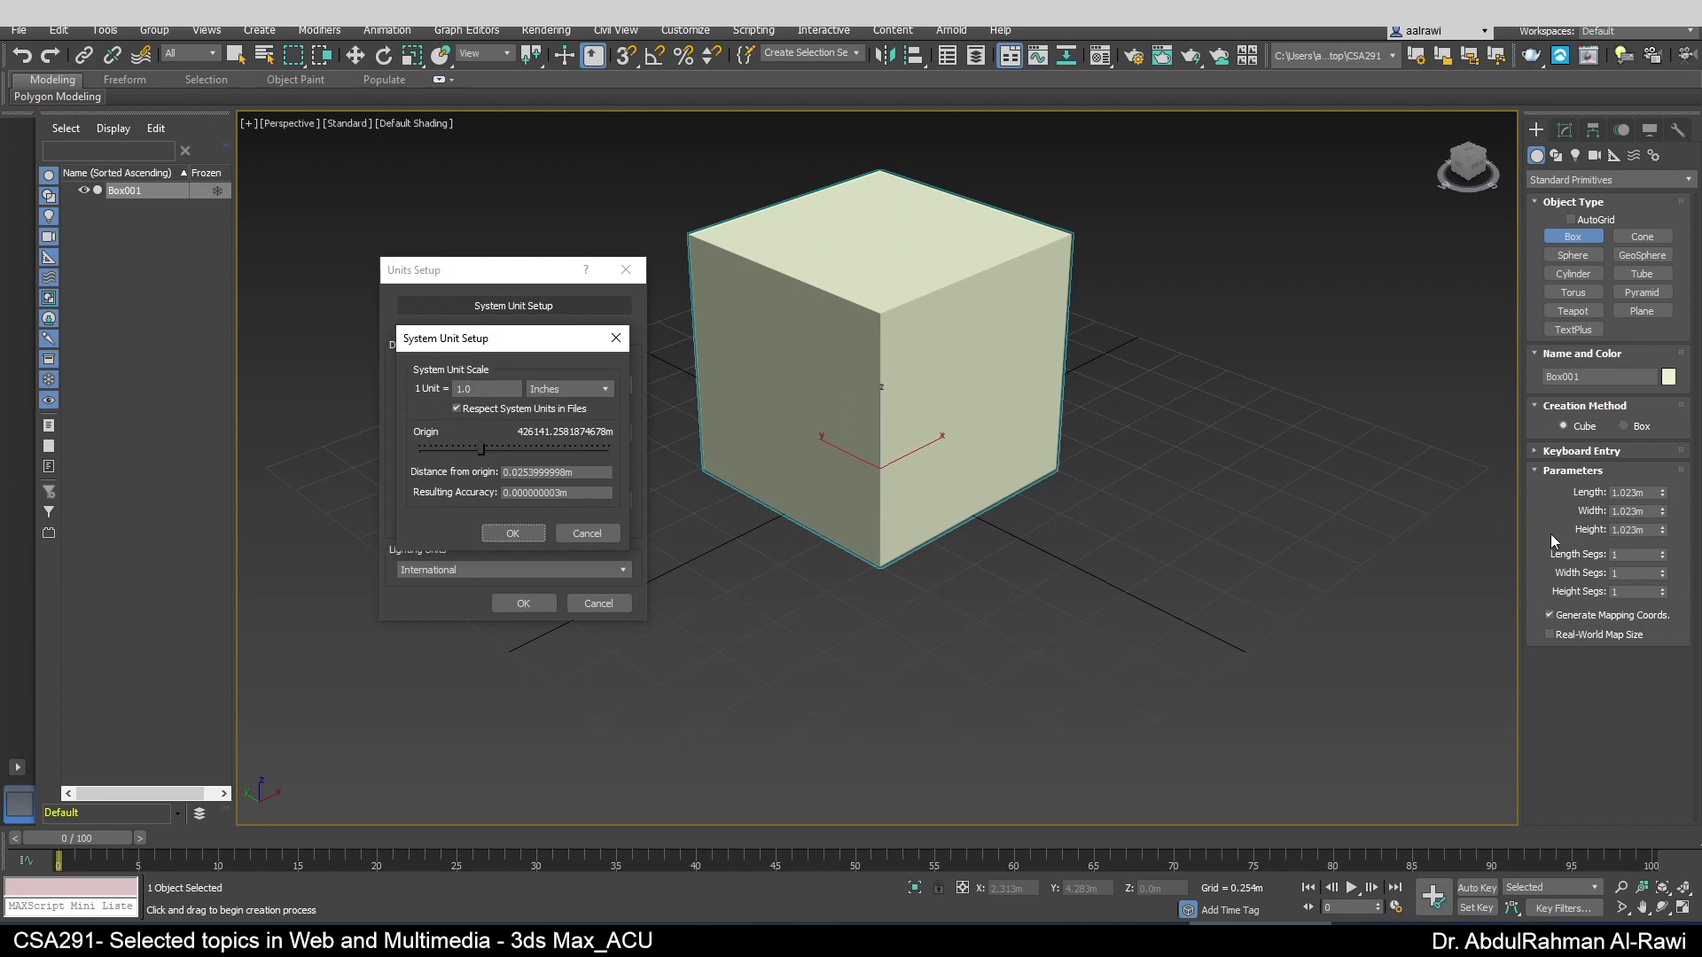
left_click(580, 393)
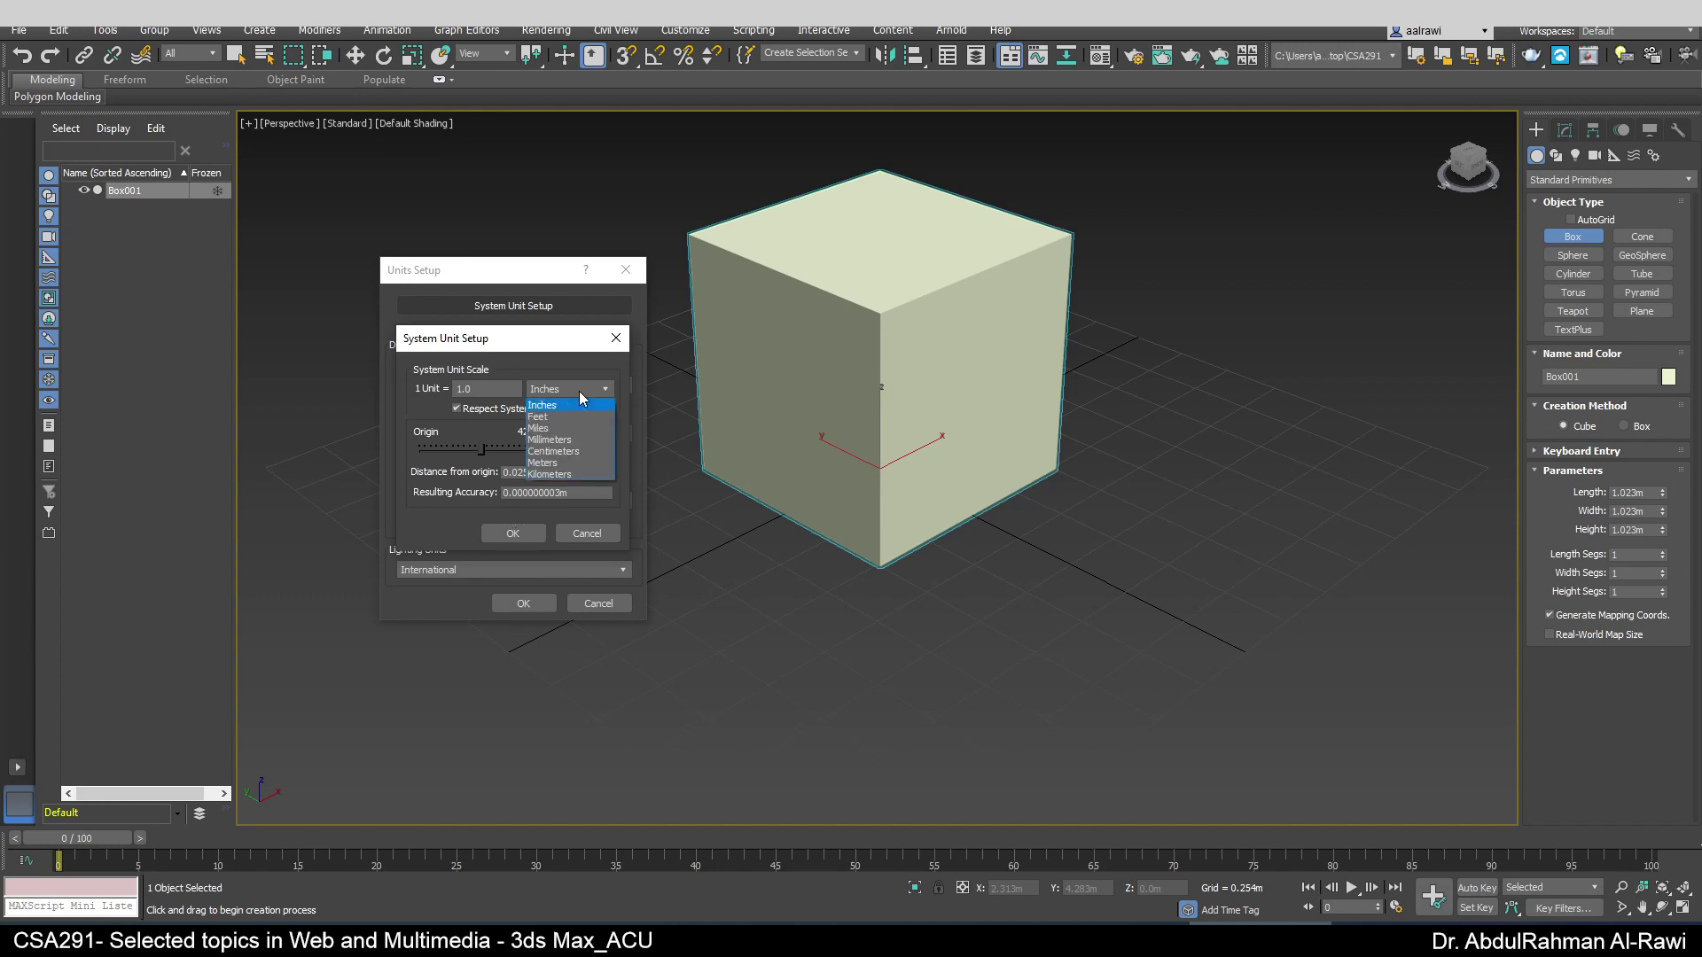
left_click(576, 463)
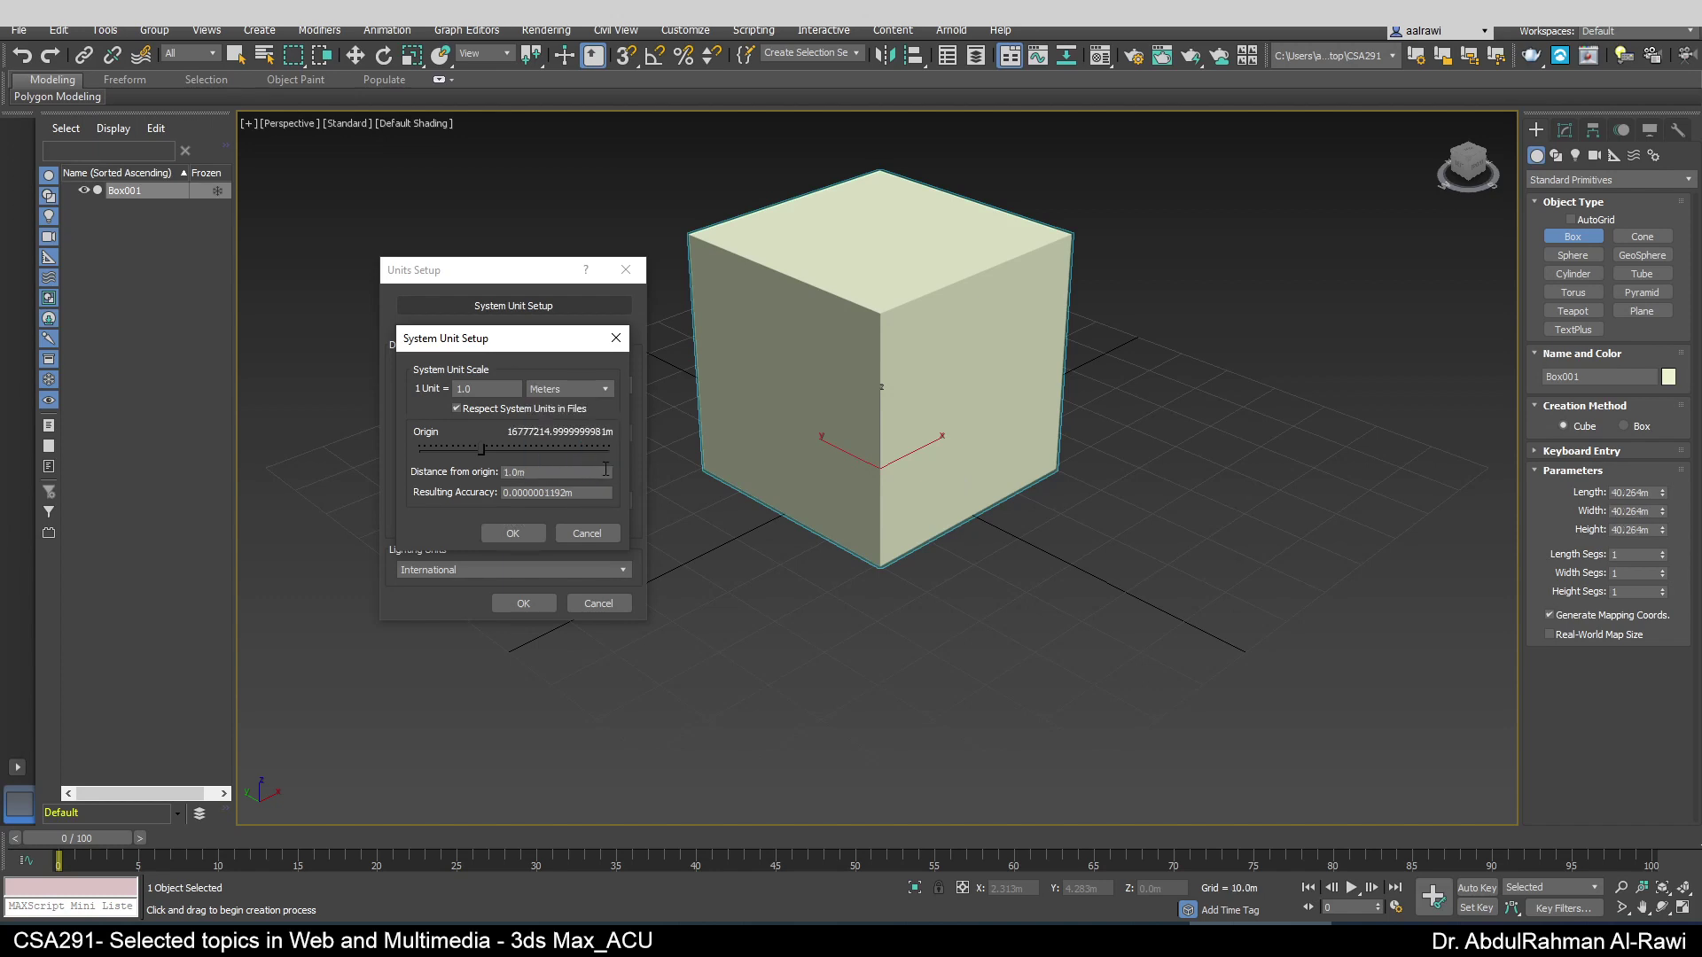
left_click(596, 391)
left_click(570, 474)
left_click(512, 533)
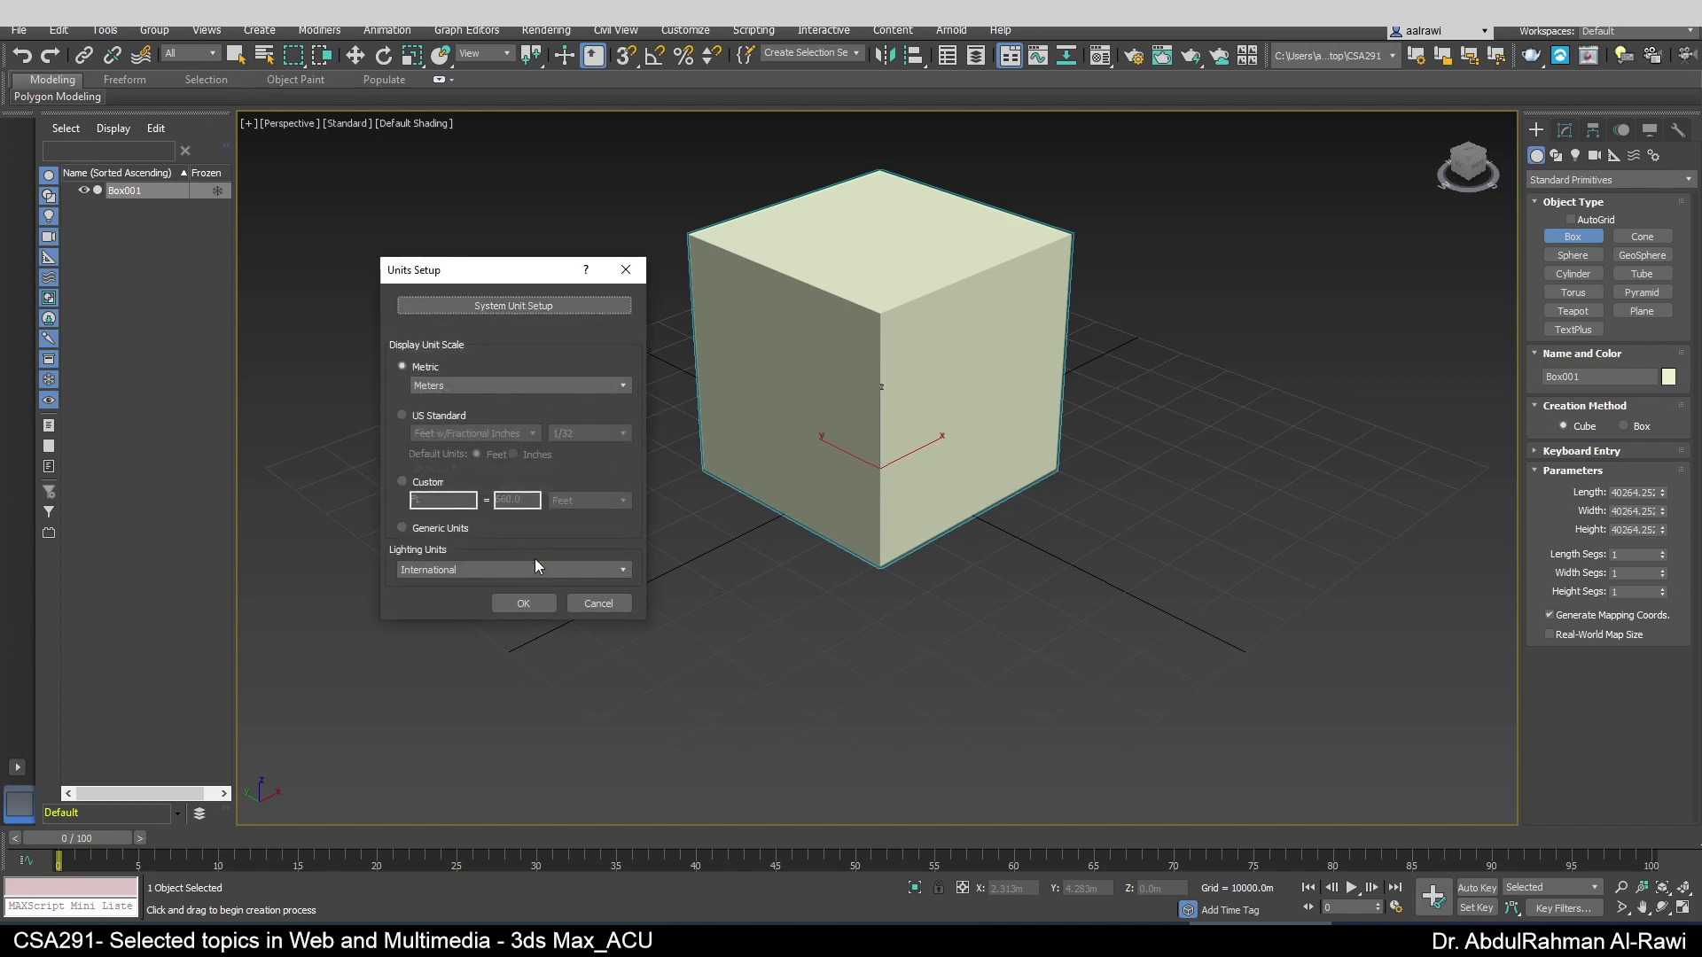
left_click(528, 603)
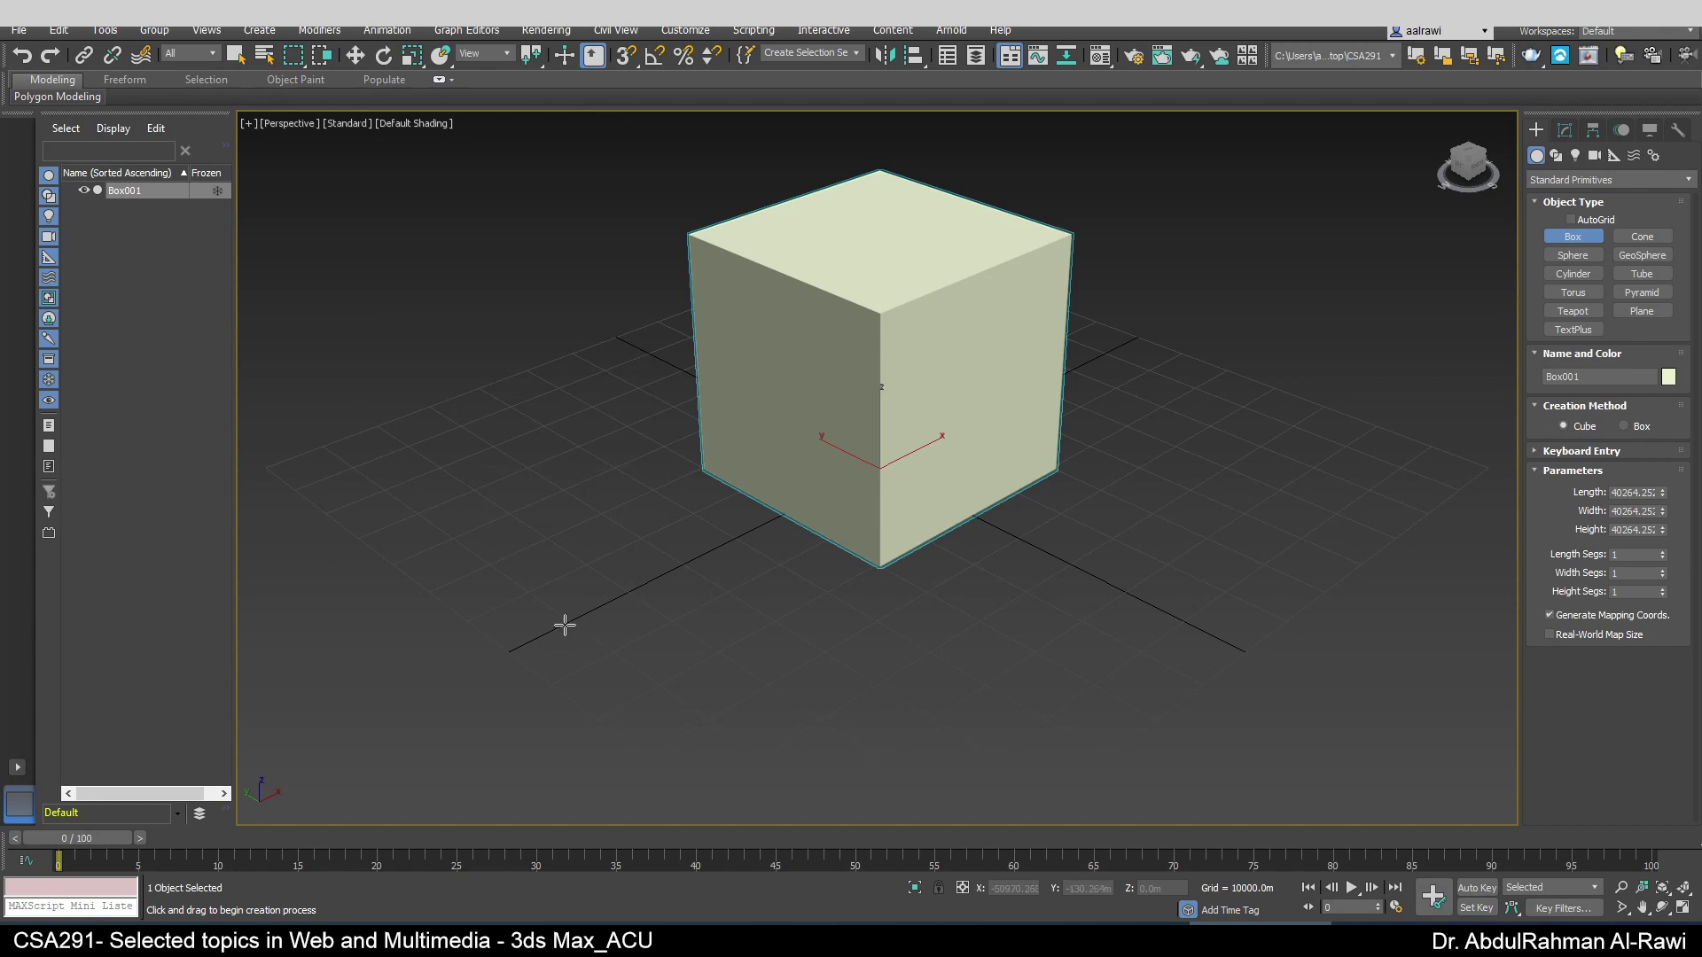
- Draw a second cube about 42,806 m per side in front of the first, and check both cubes' size parameters
left_click_drag(565, 623, 663, 694)
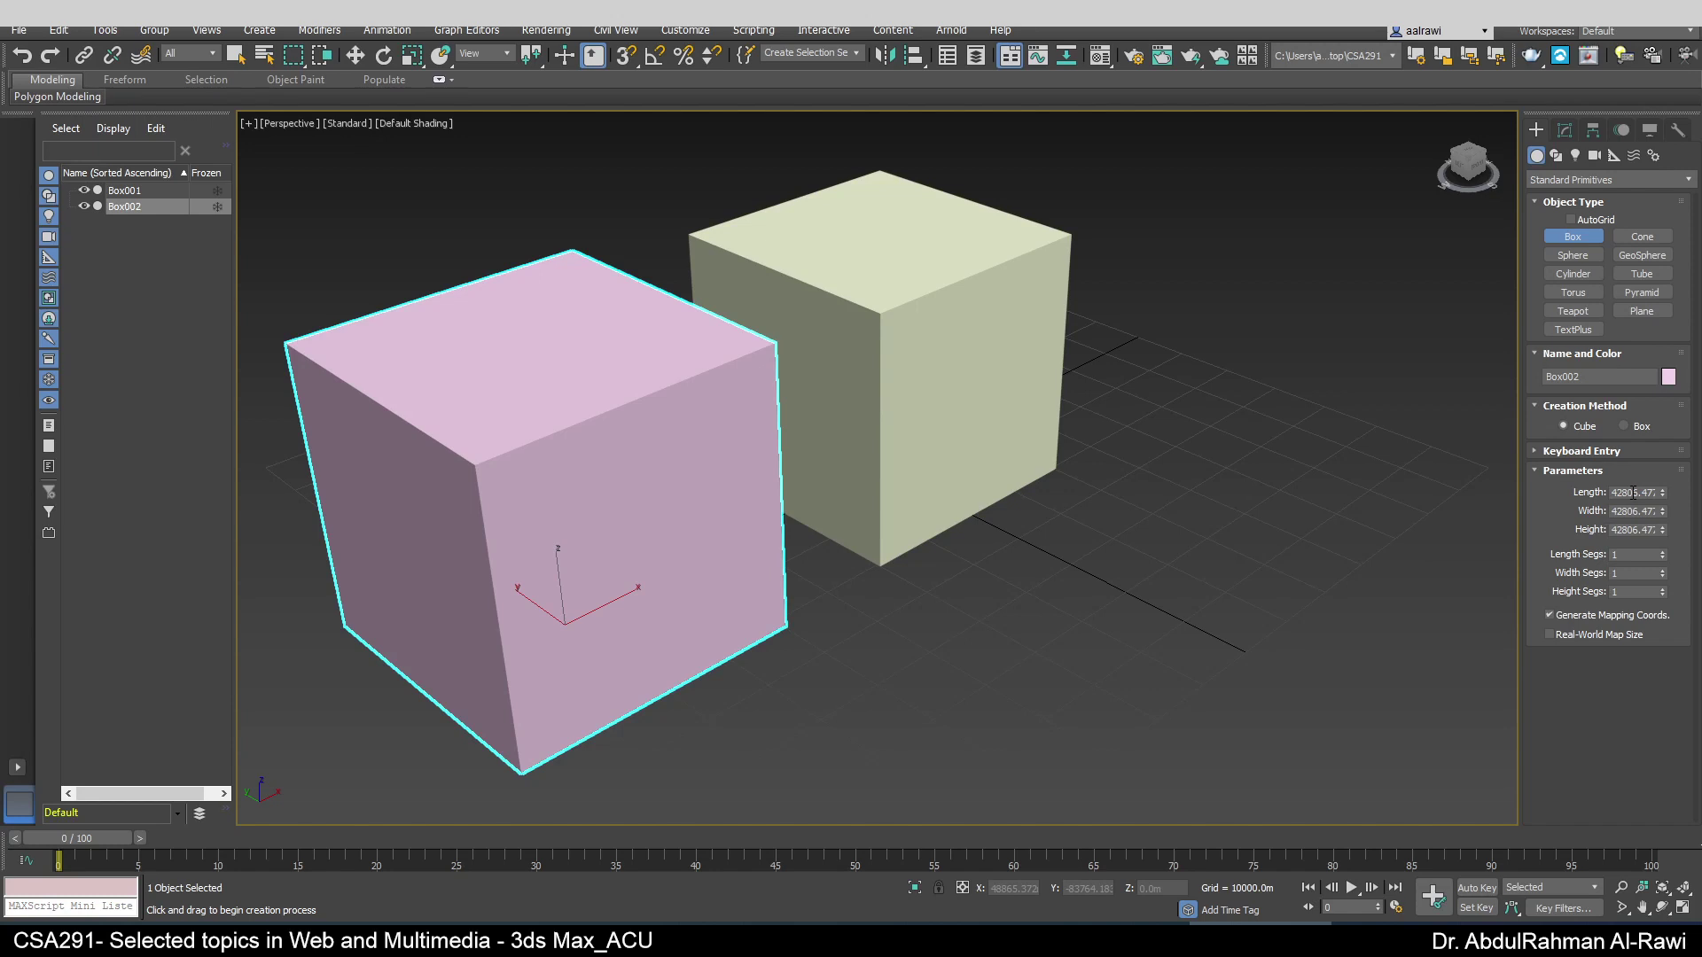
right_click(1138, 433)
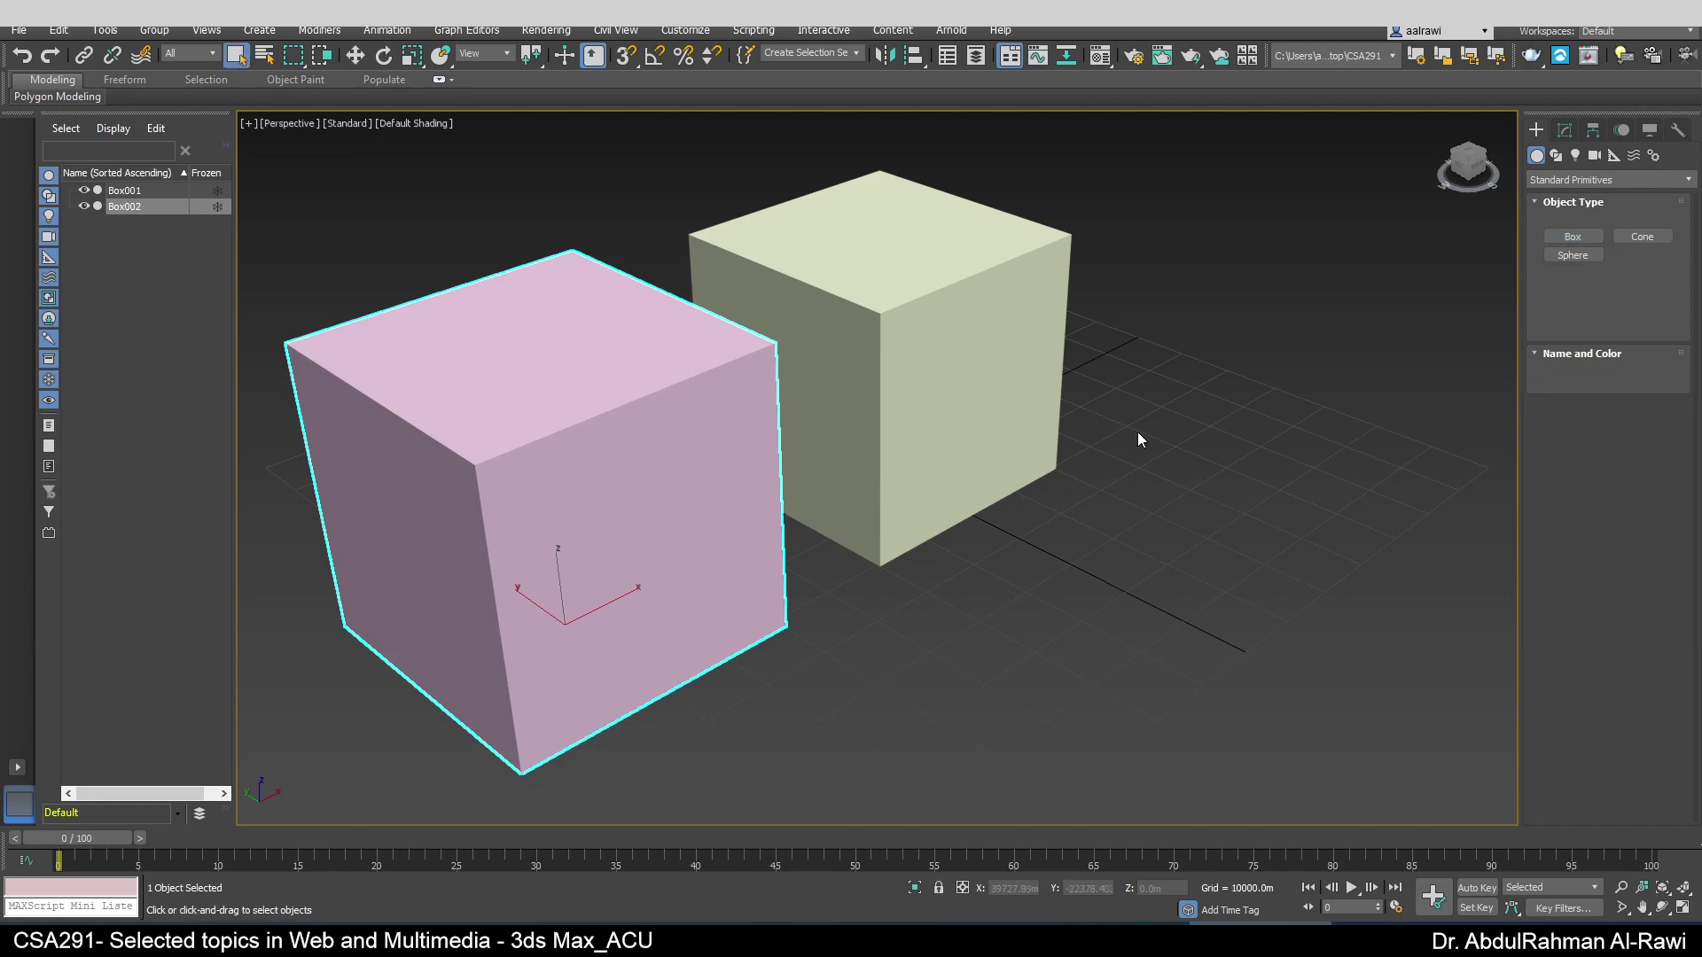
left_click(958, 417)
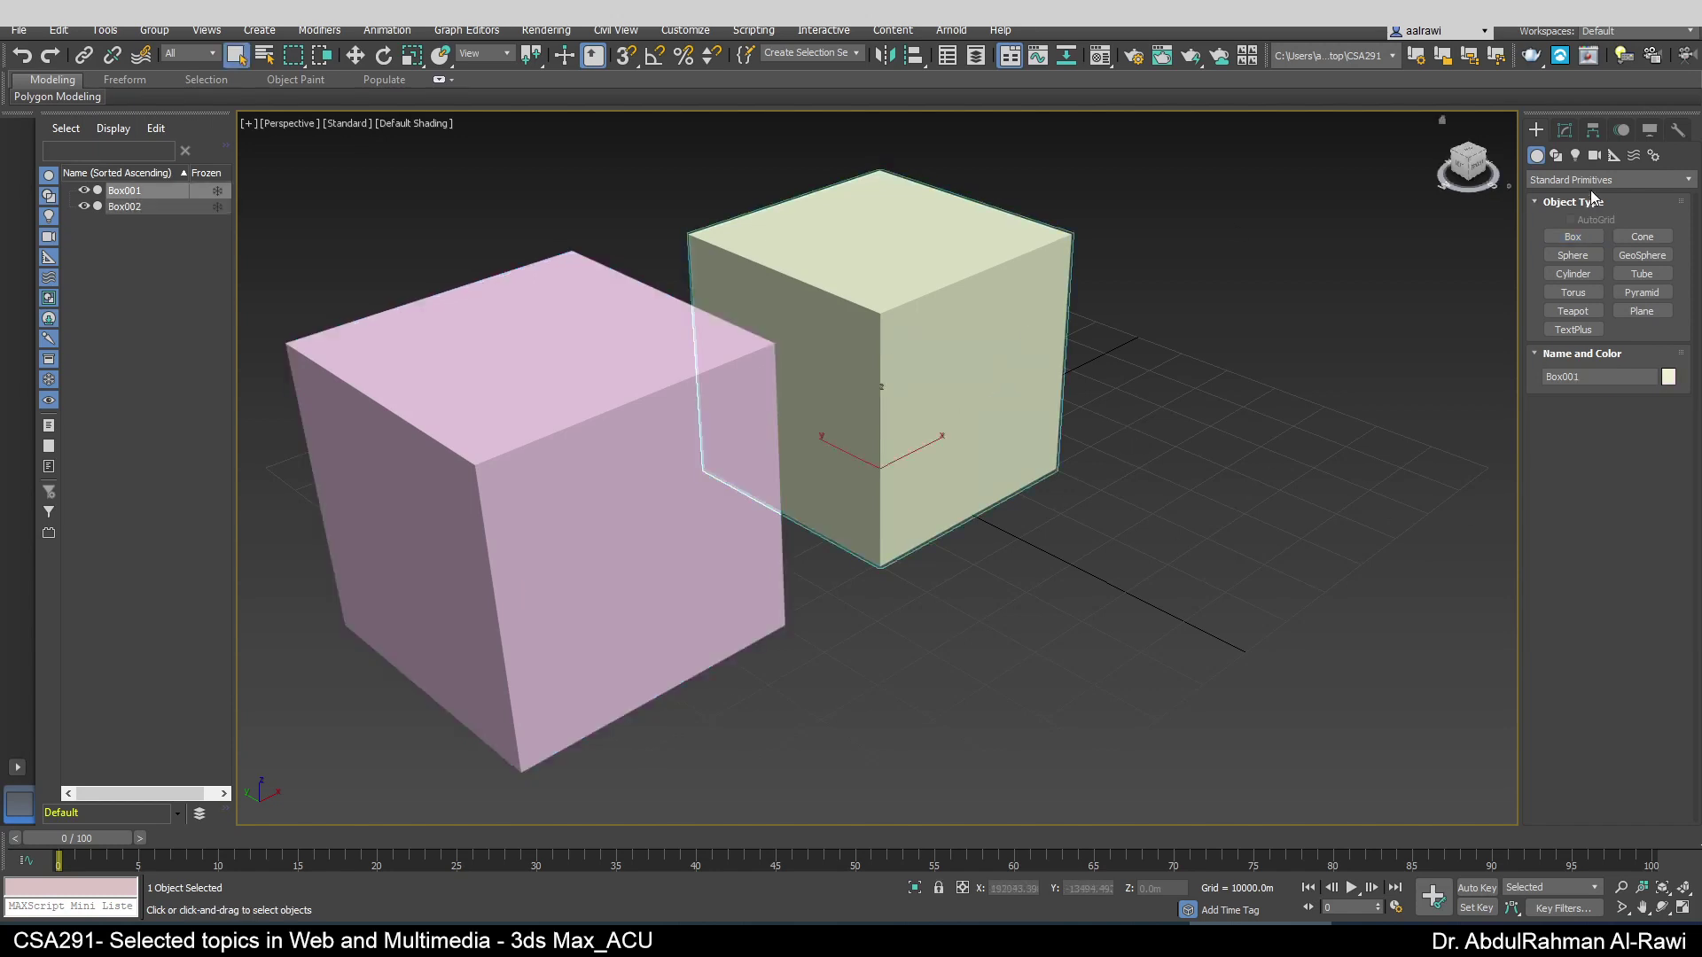
left_click(1564, 130)
left_click(666, 450)
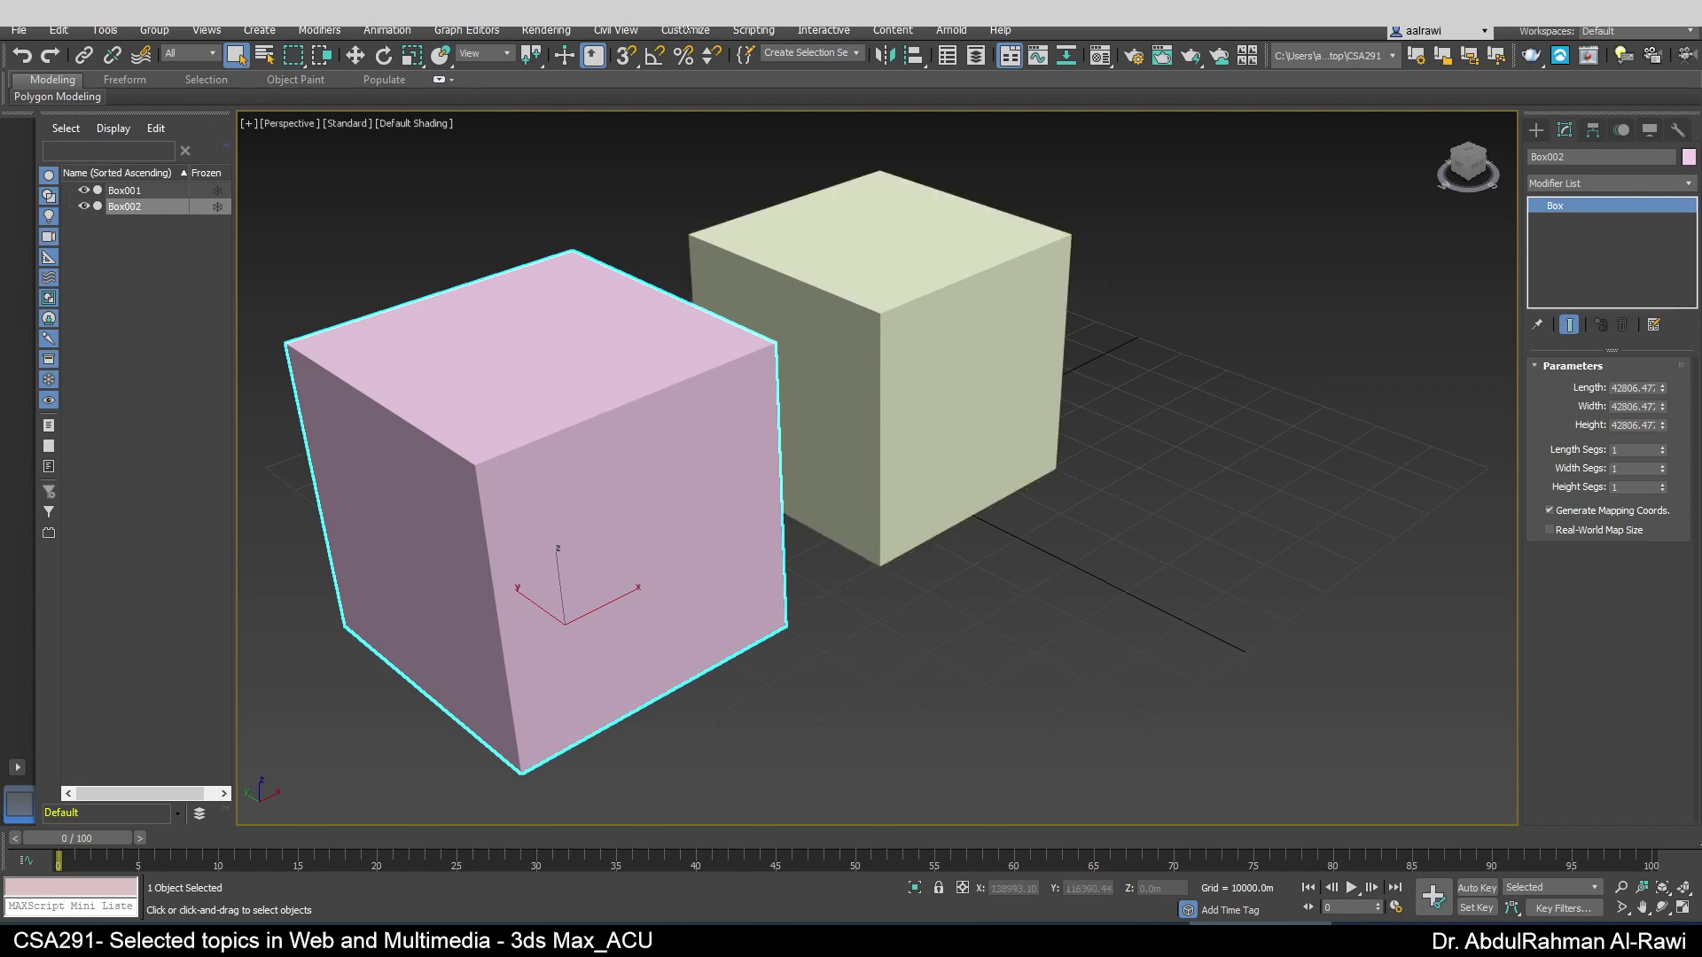
- Set the system unit scale to 1 unit = 1.0 inches and the display unit scale to Generic Units
left_click(685, 30)
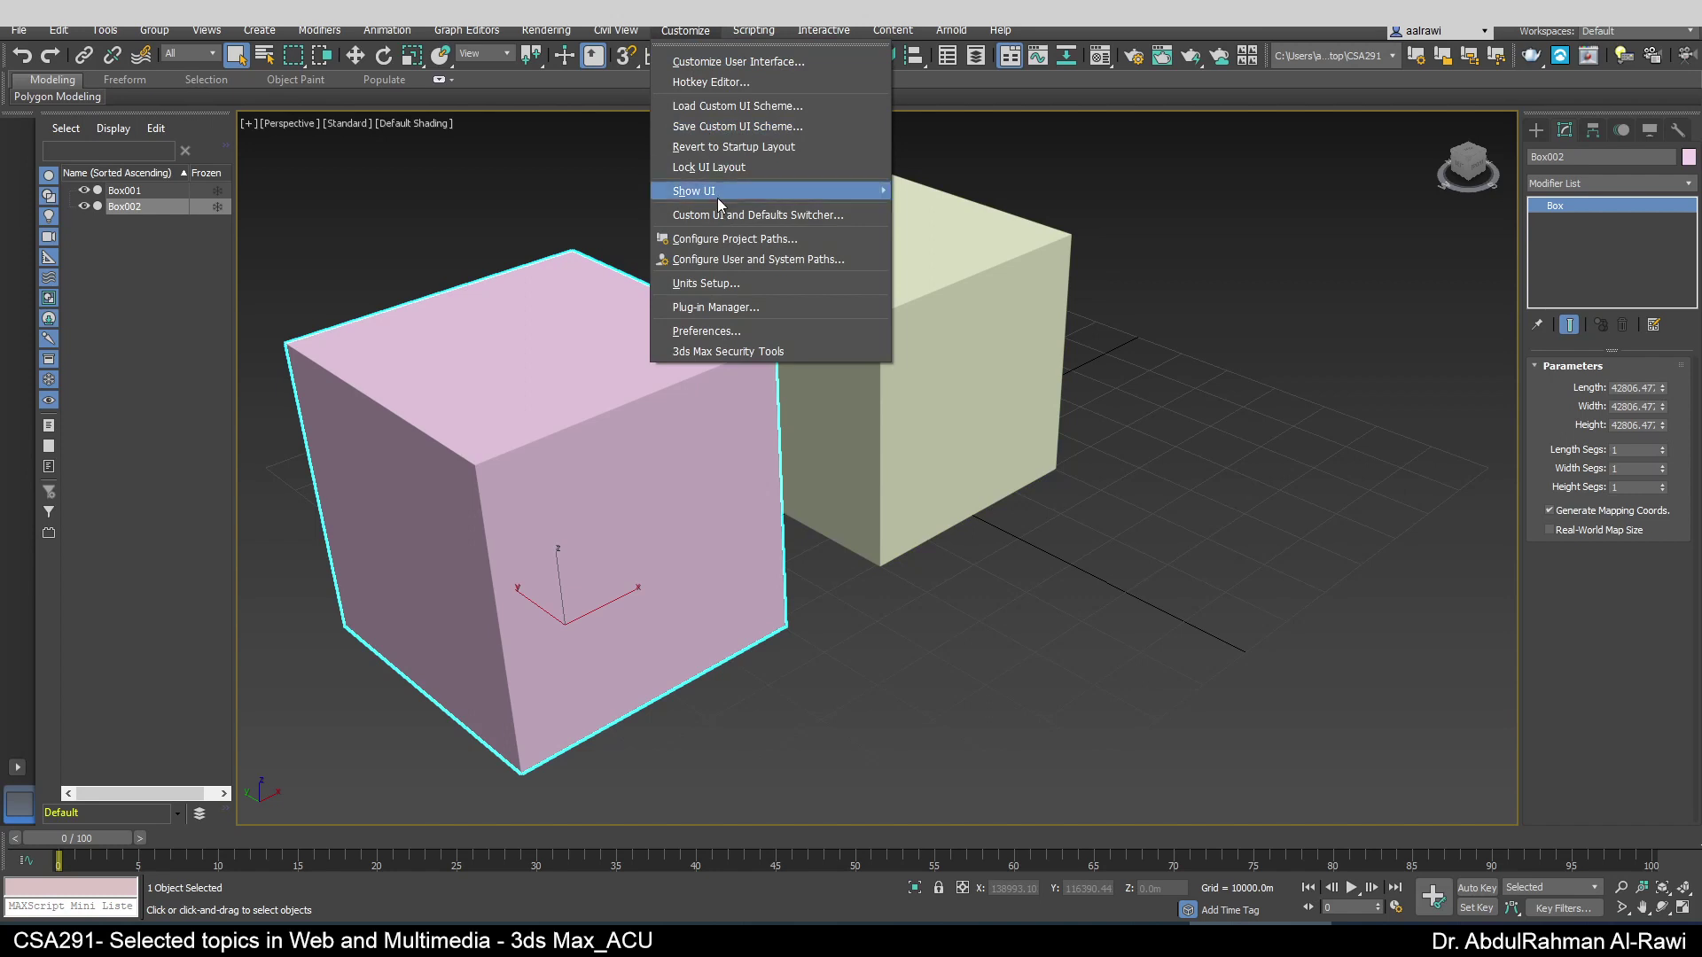
left_click(720, 284)
left_click(812, 328)
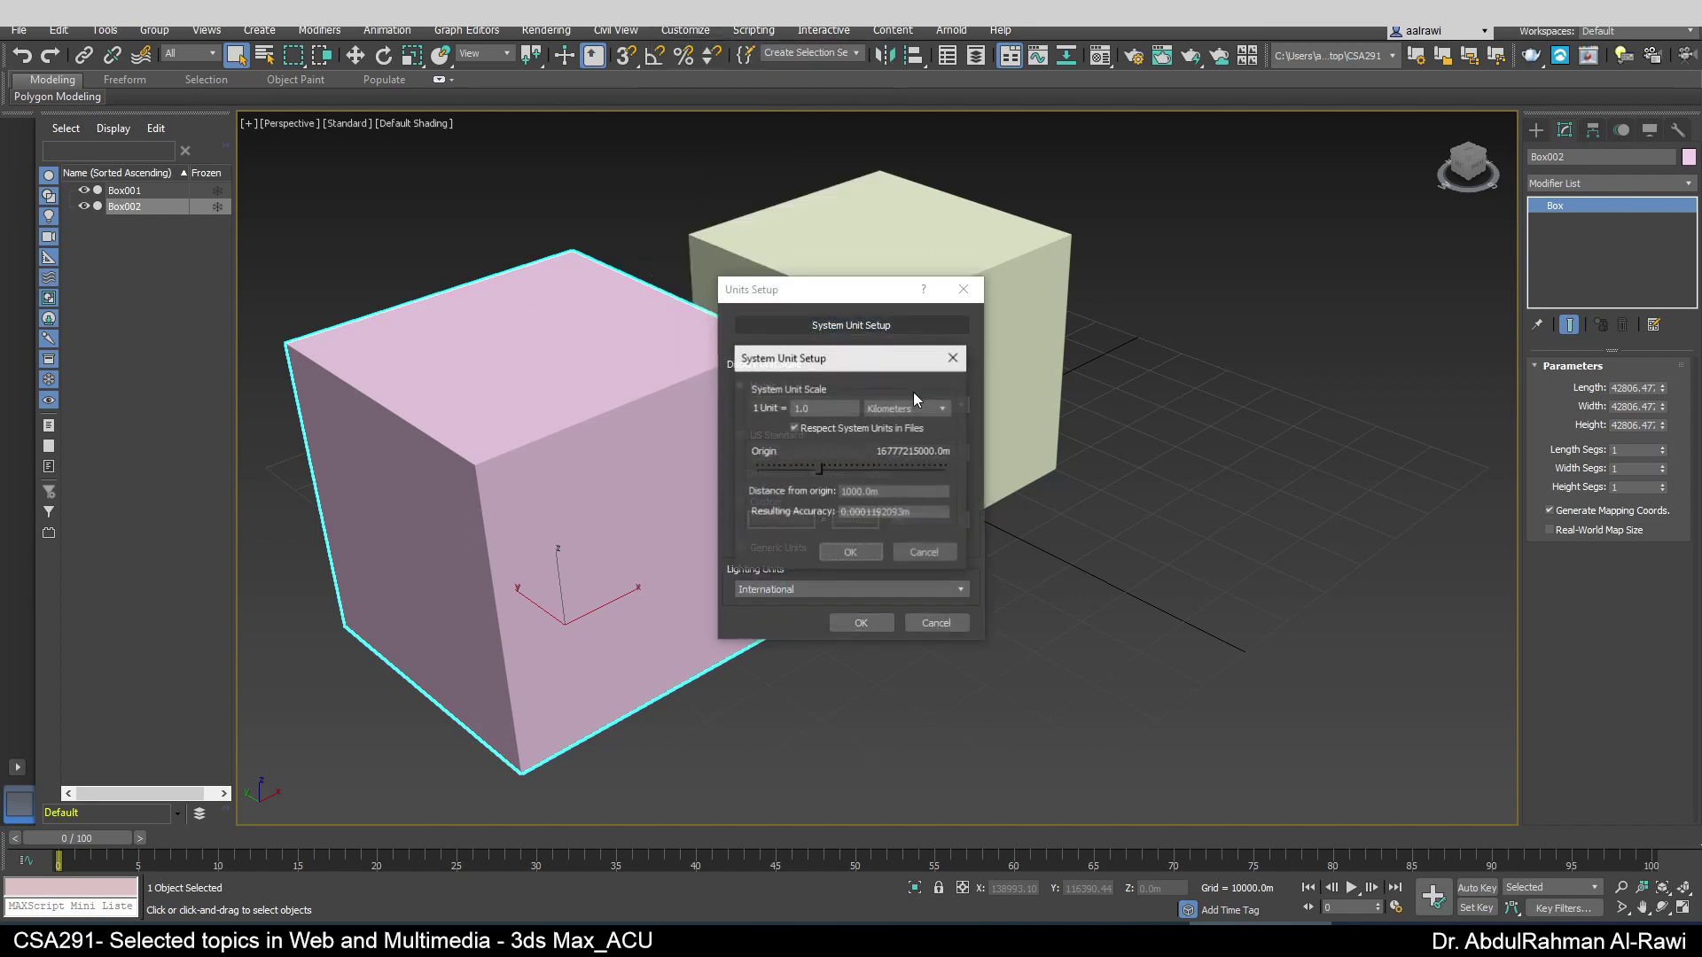
left_click(903, 422)
left_click(903, 482)
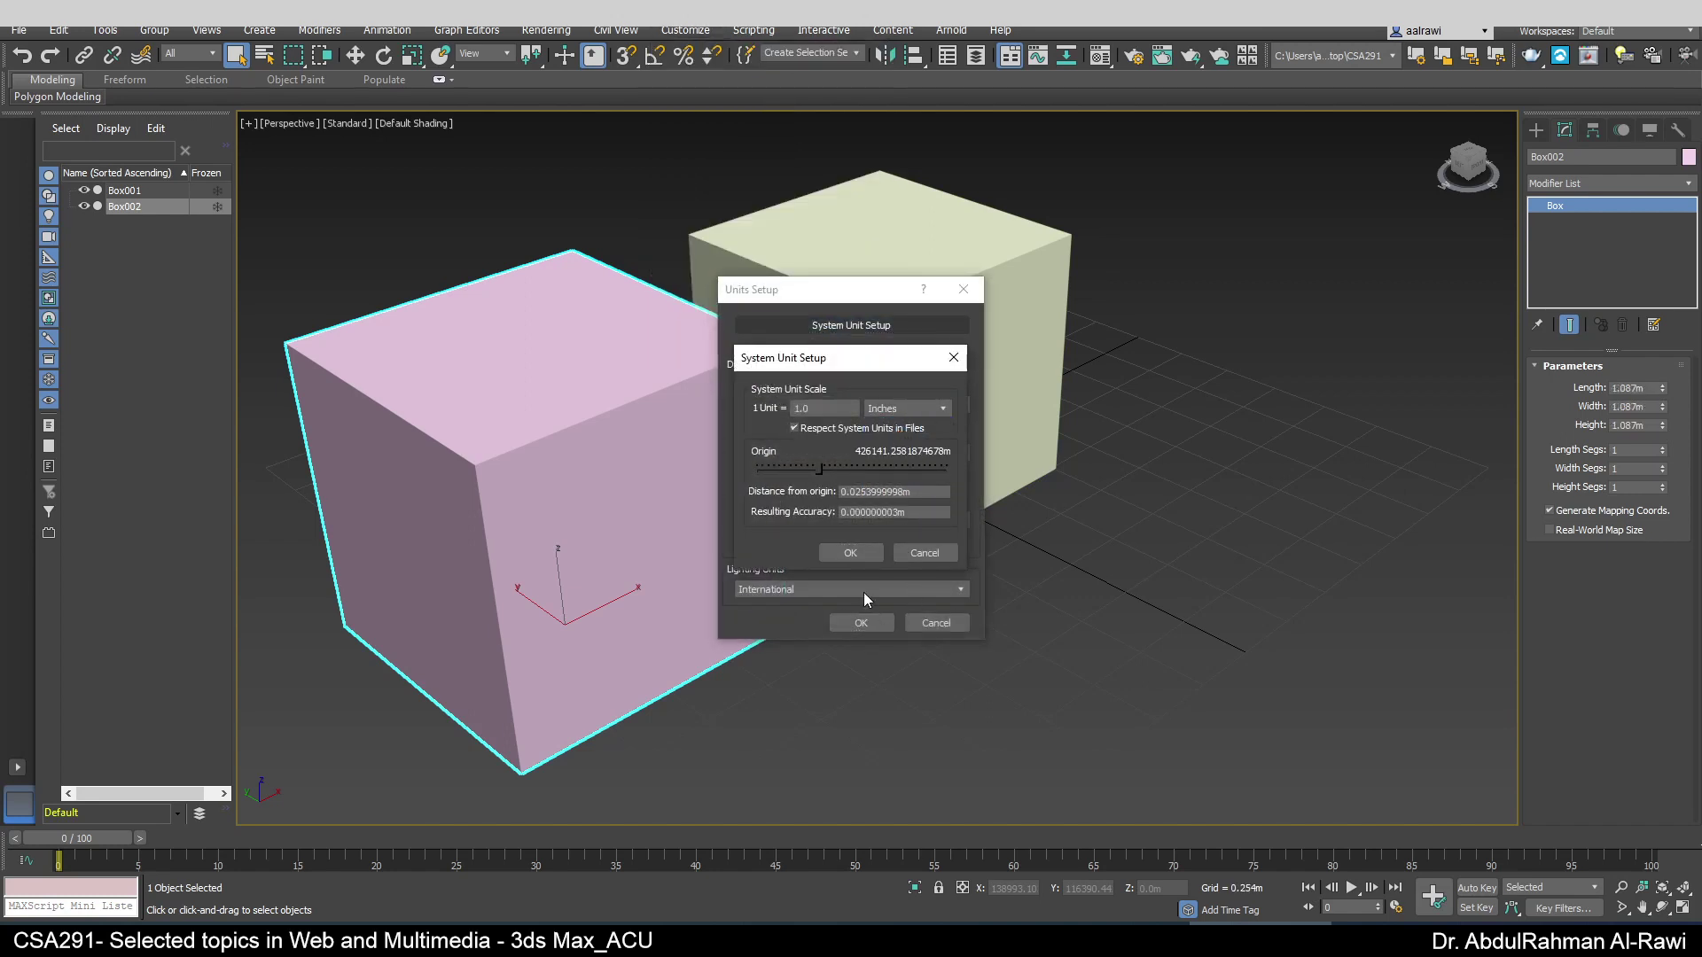
left_click(850, 553)
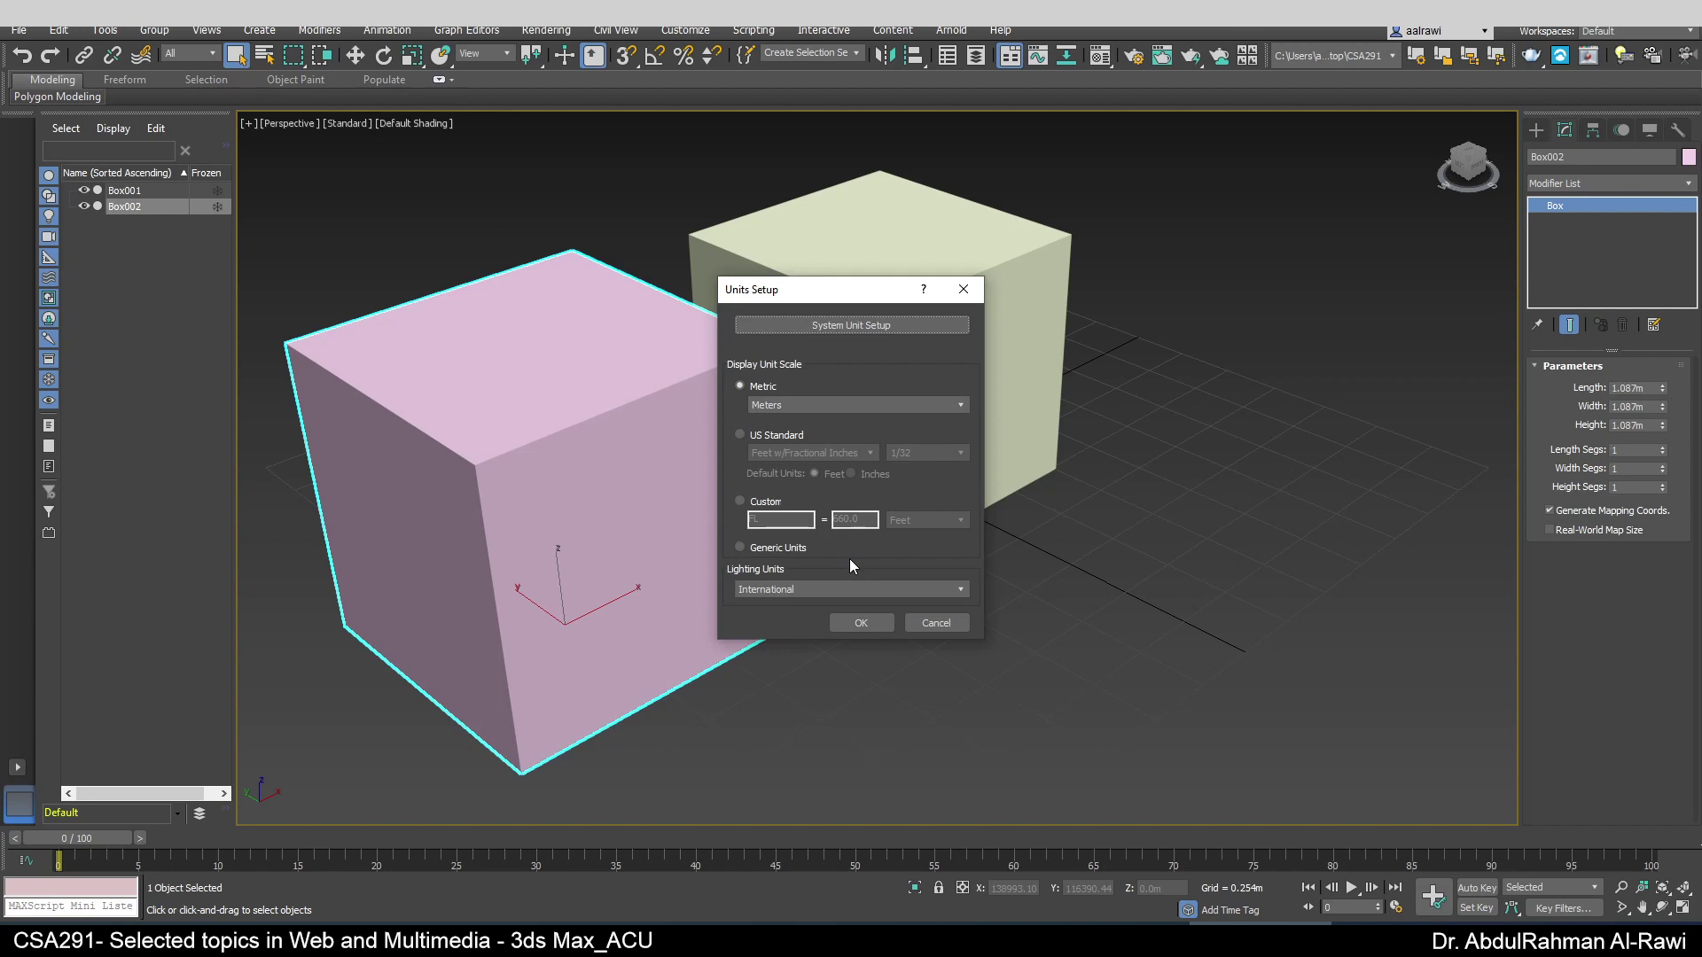
left_click(752, 549)
left_click(828, 319)
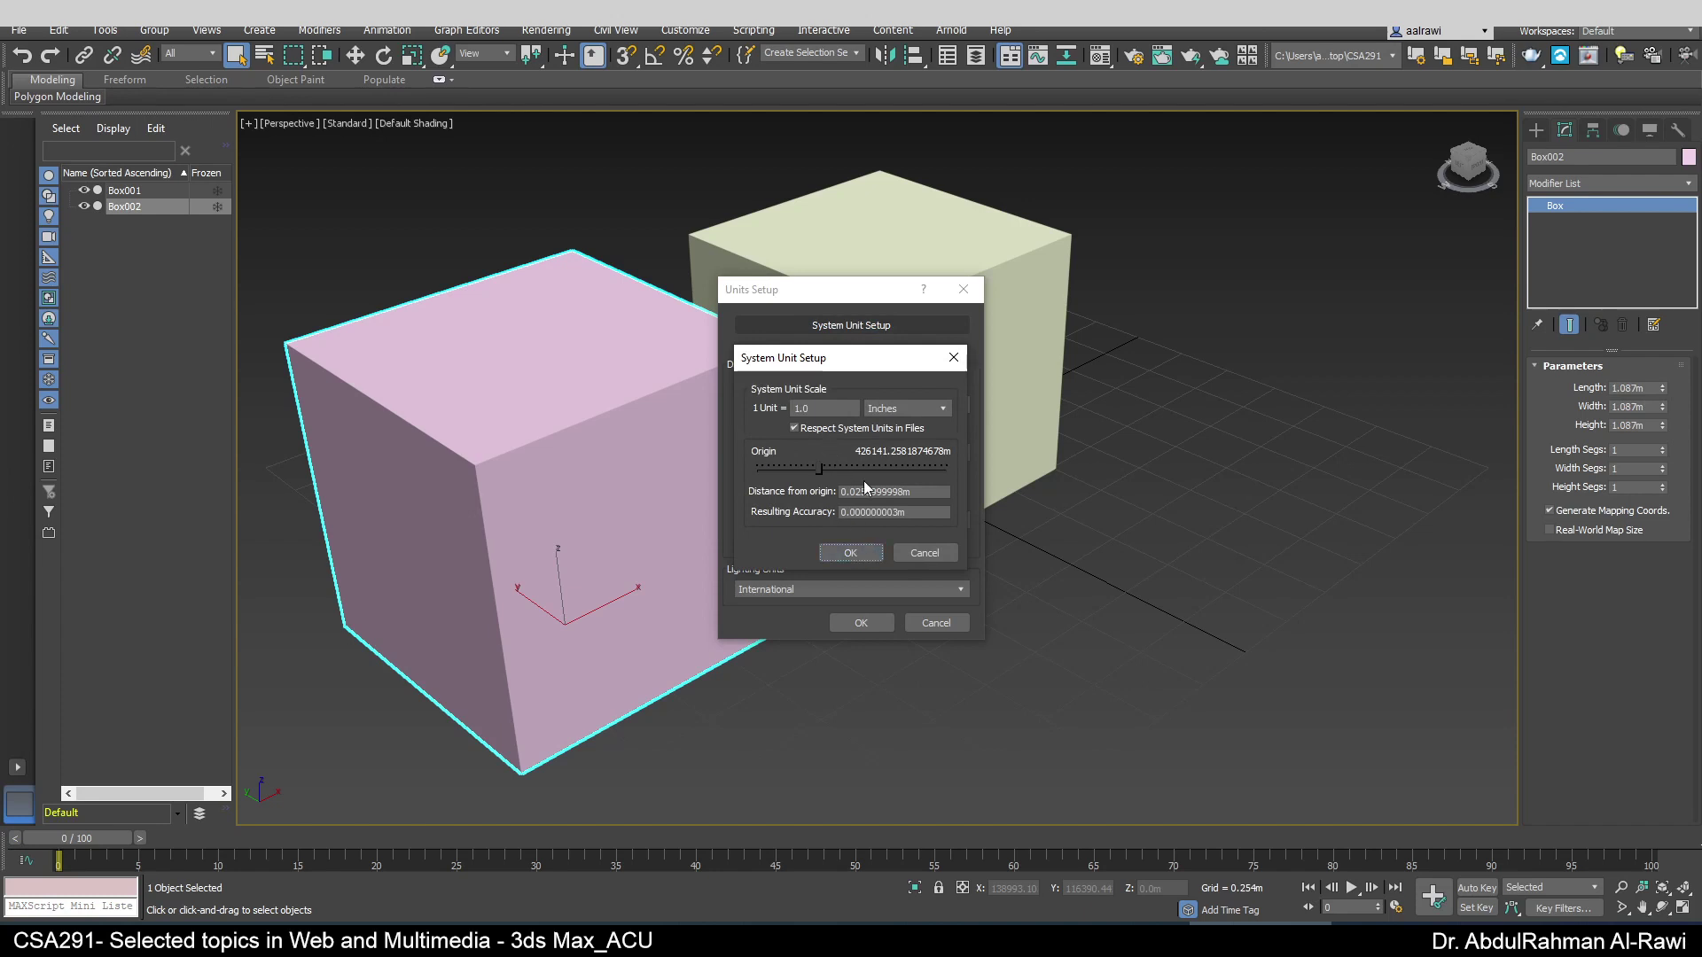
left_click(860, 553)
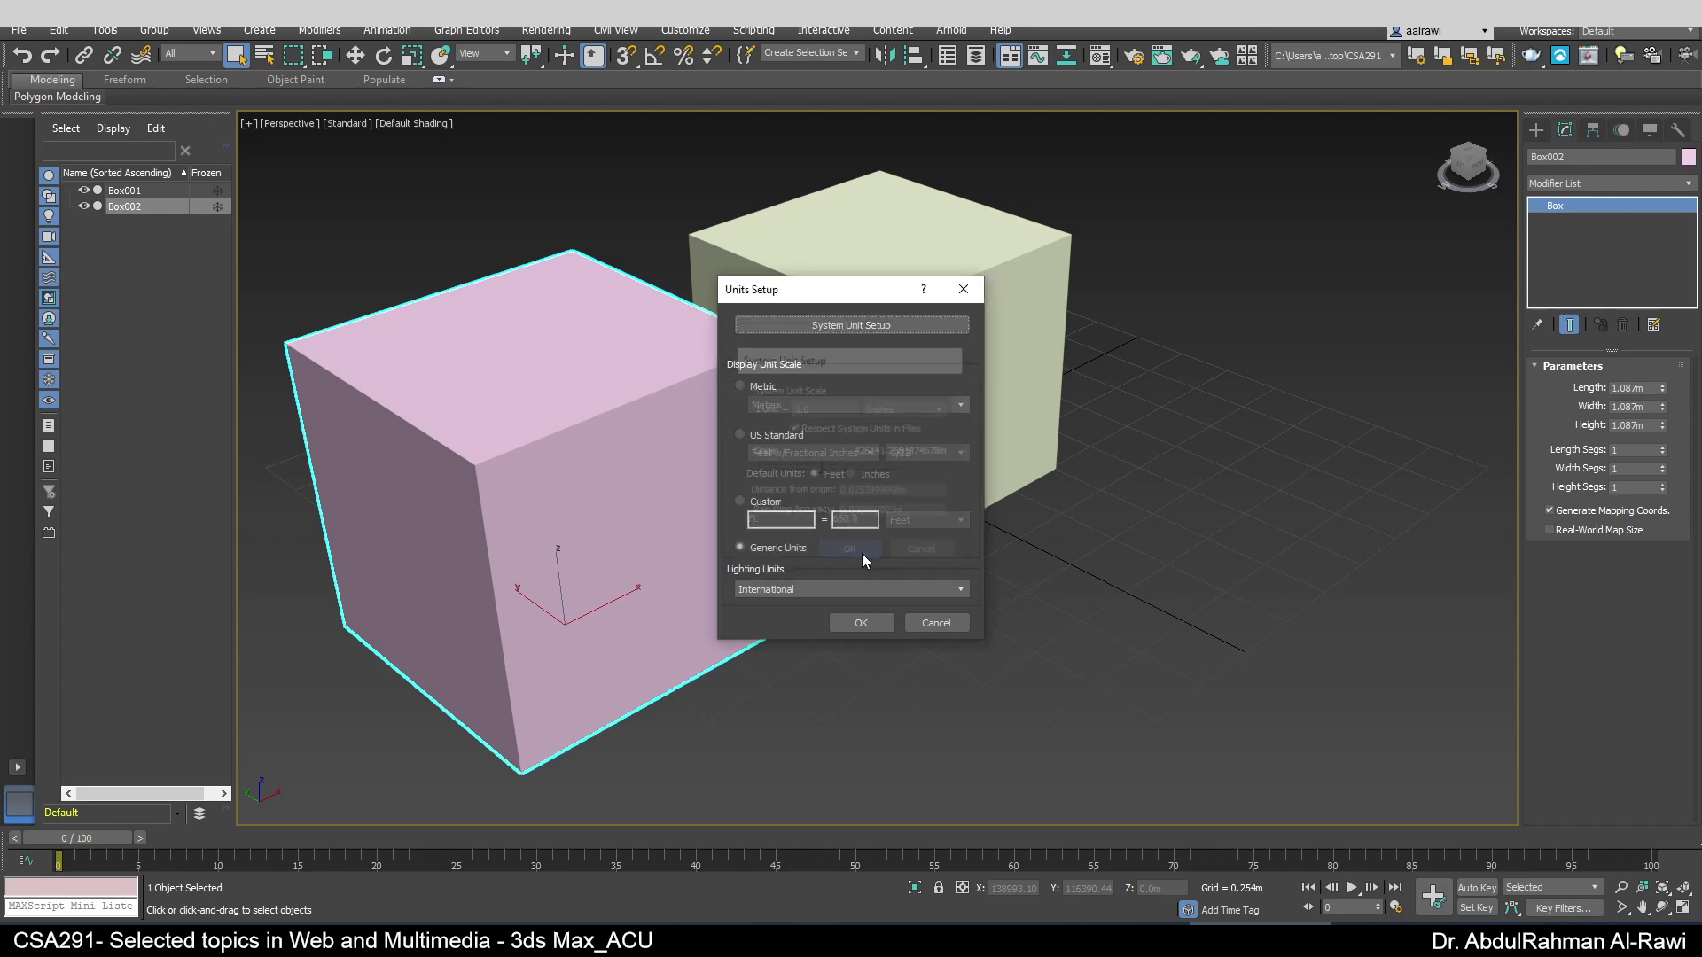
left_click(853, 621)
- Delete both cubes from the scene
left_click(963, 443)
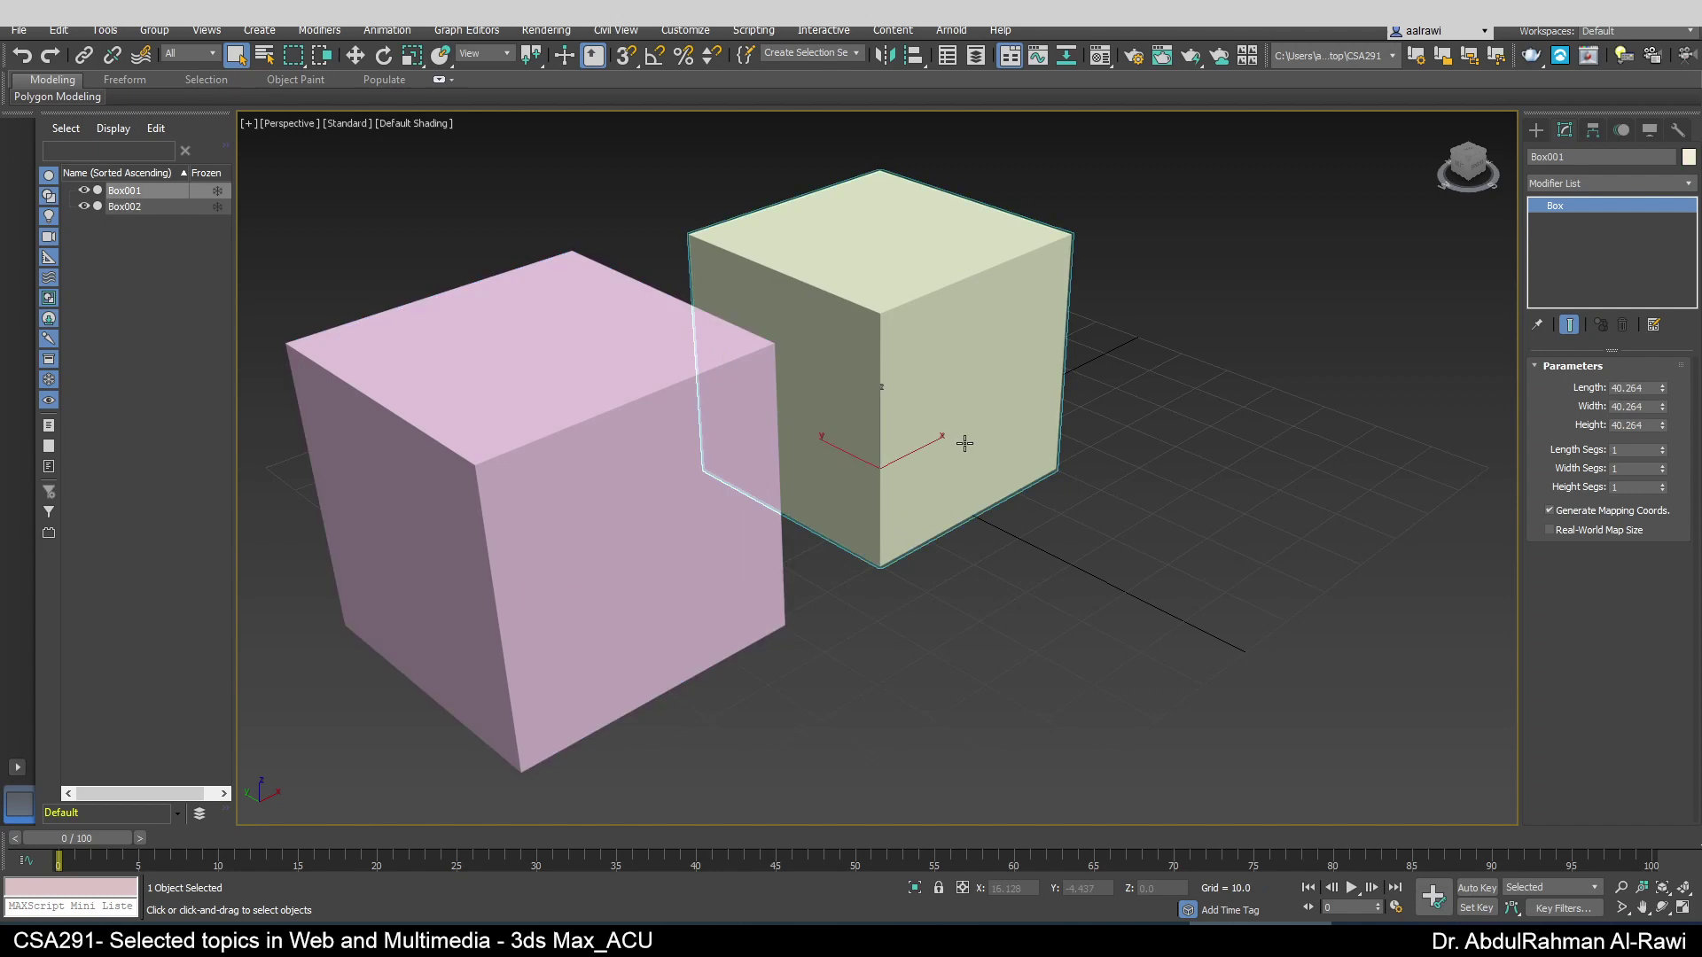
key("Delete")
left_click(684, 521)
key("Delete")
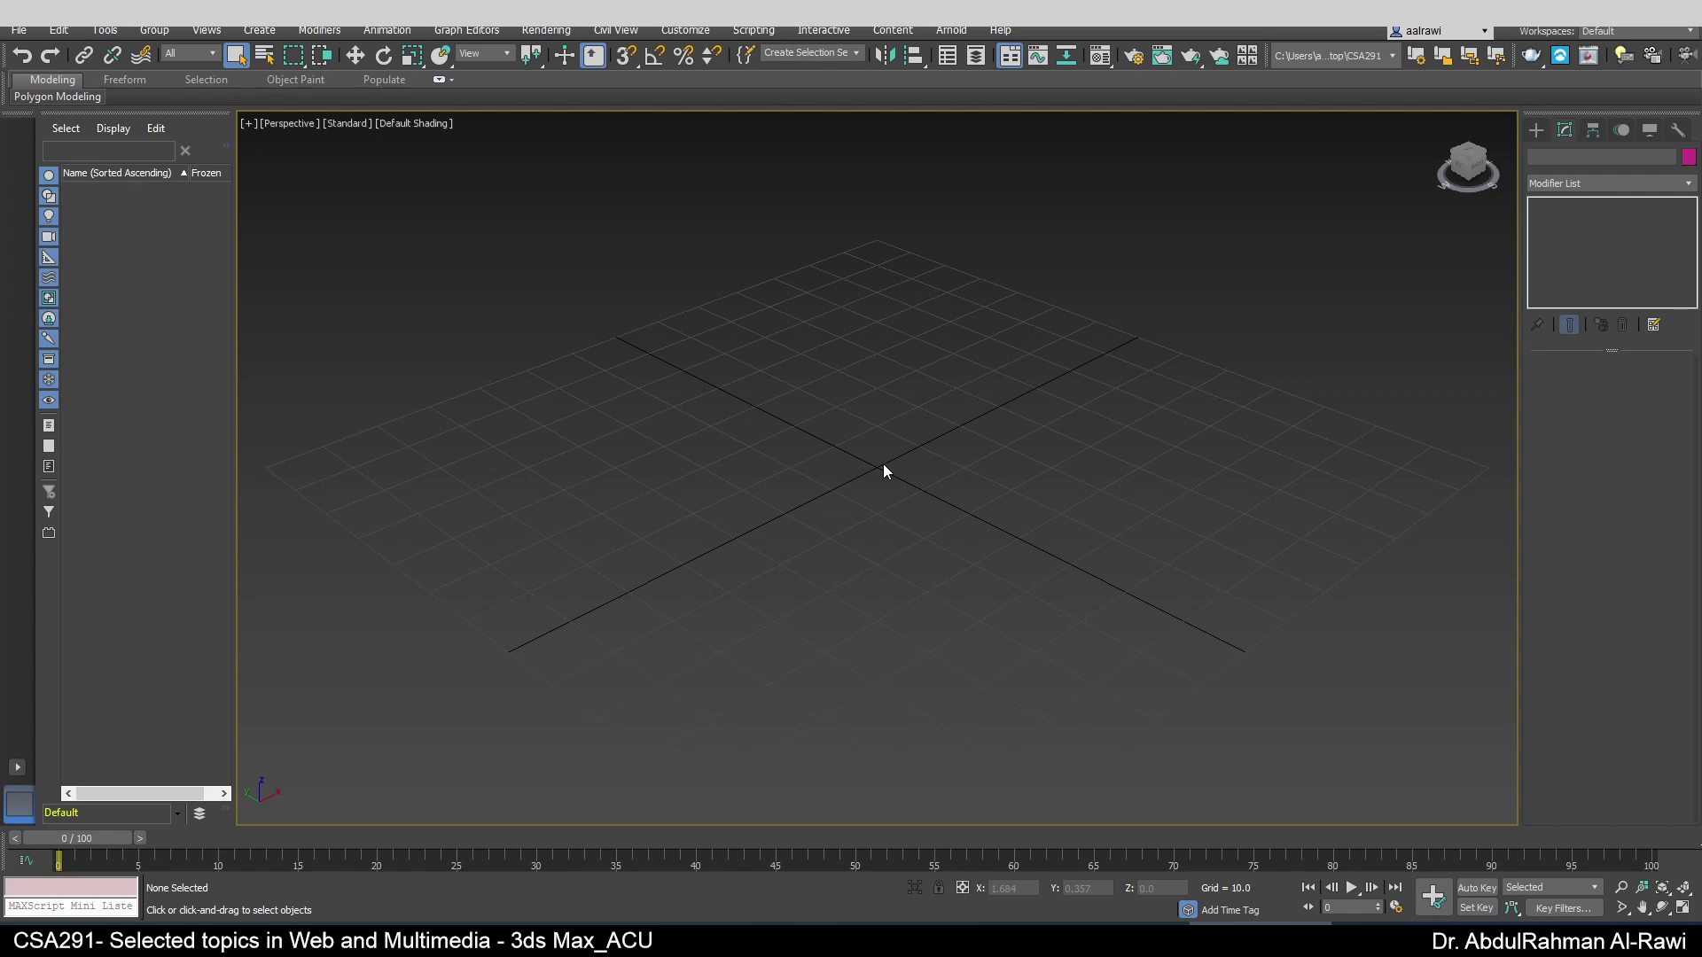
- Review the display unit options in the Units Setup and close it with Generic Units kept
left_click(688, 32)
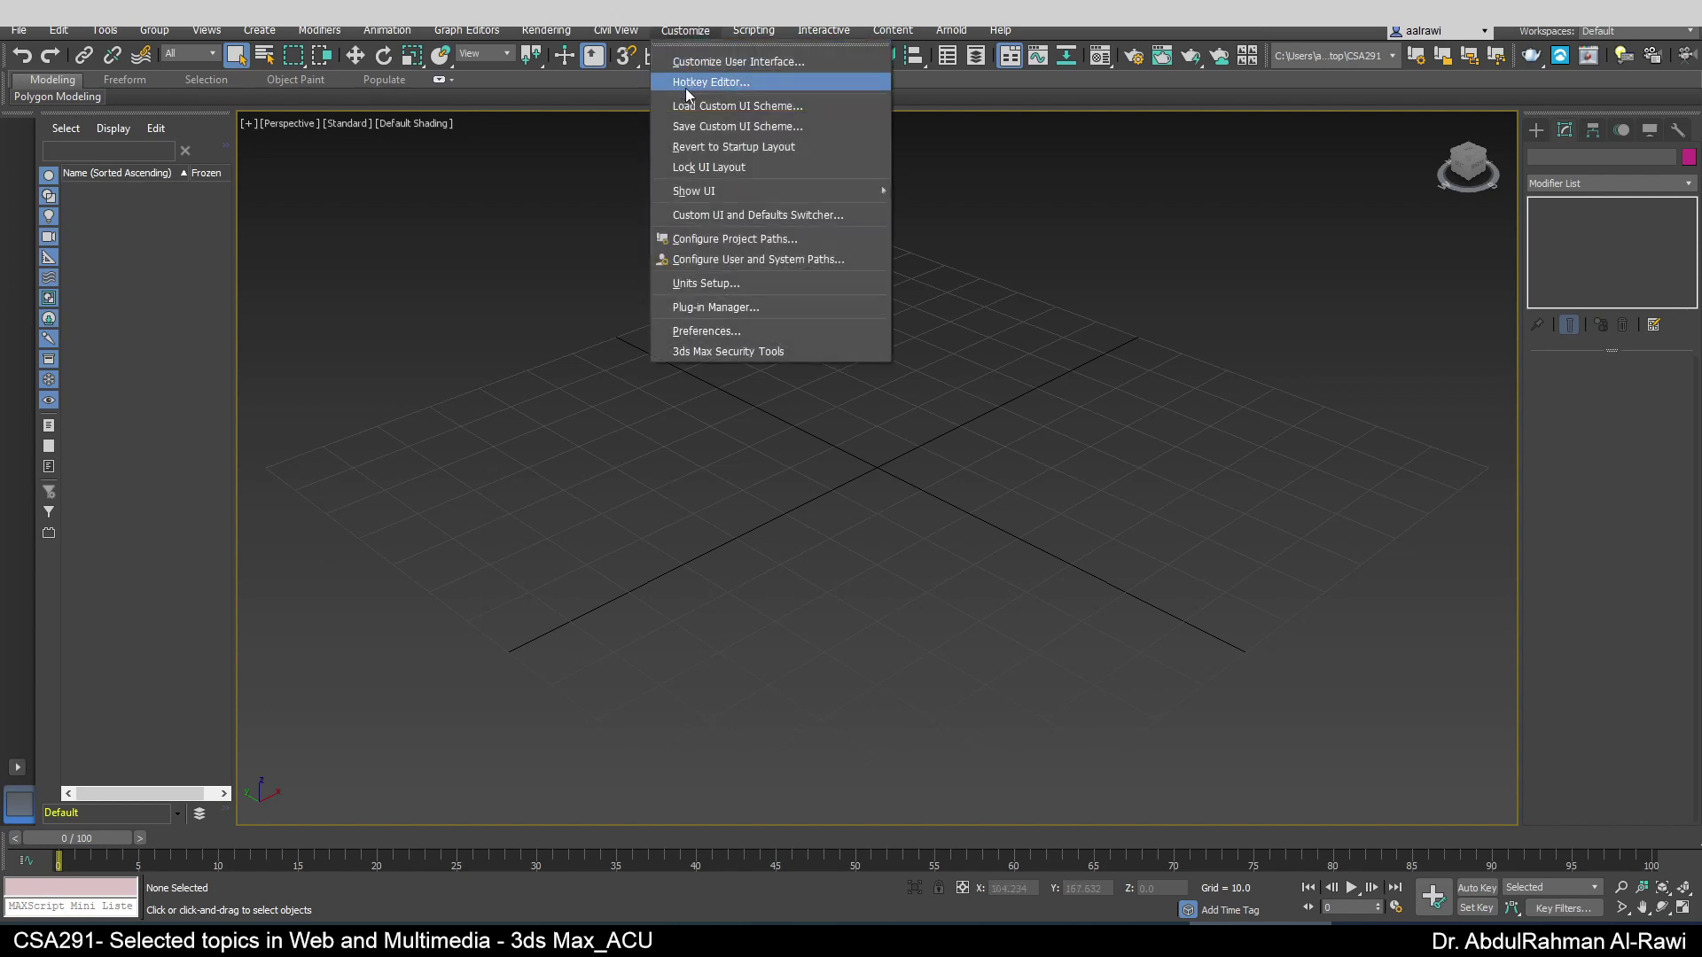
left_click(726, 290)
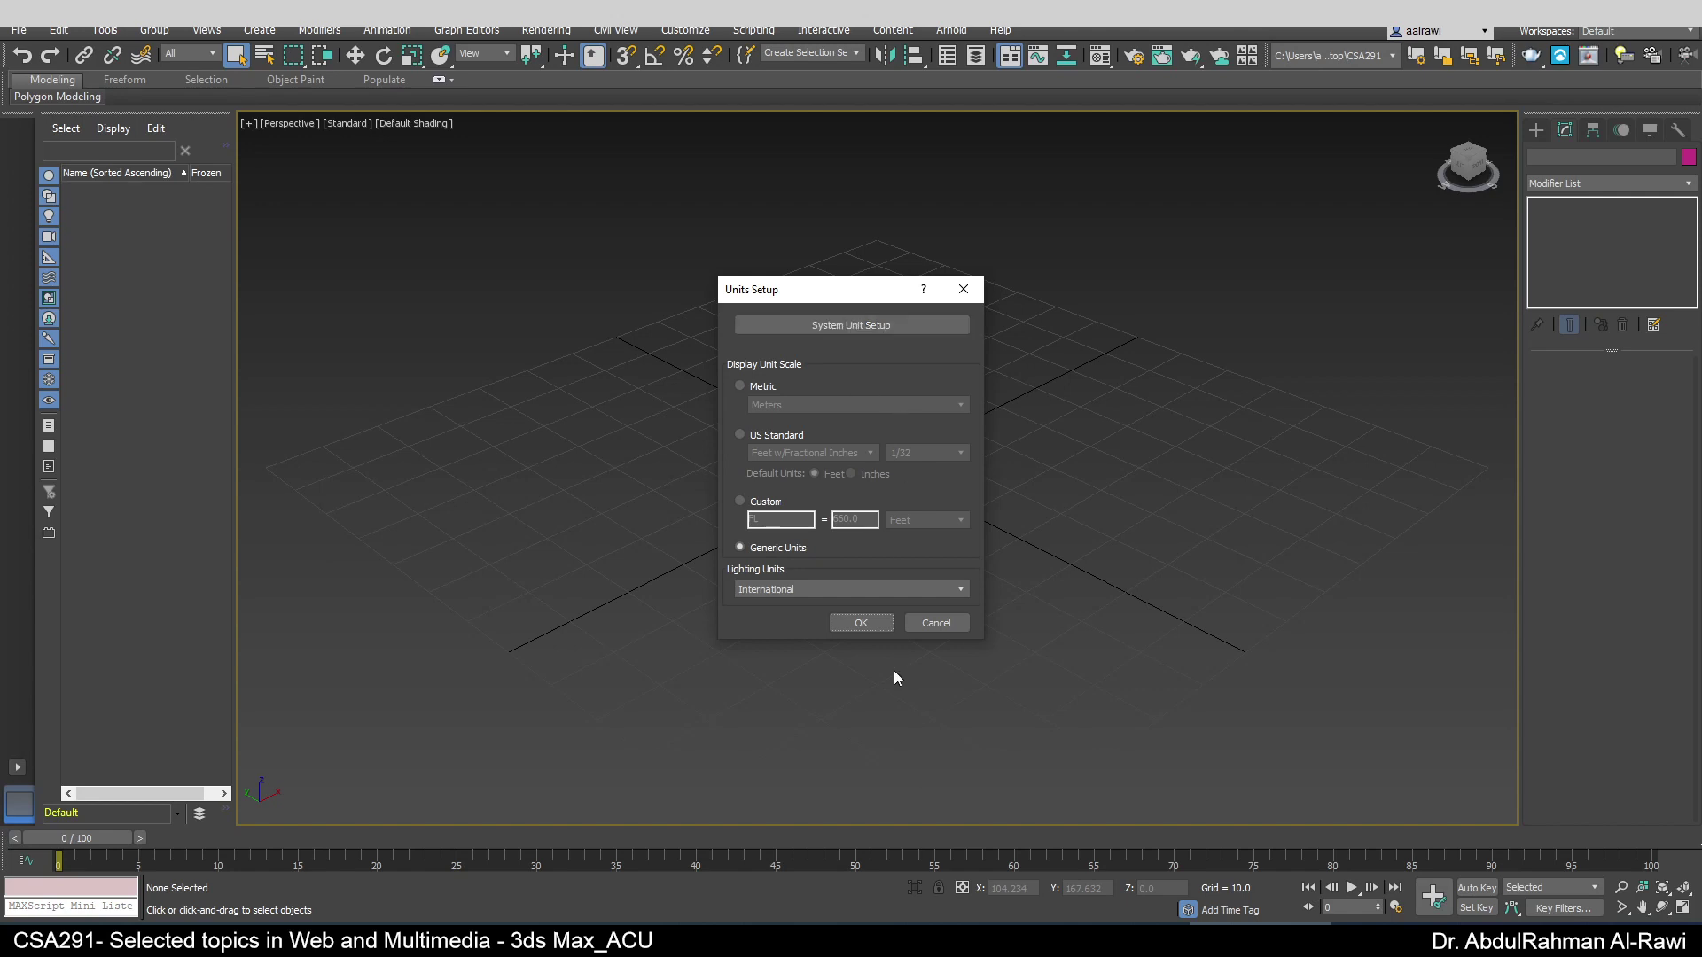
left_click(856, 625)
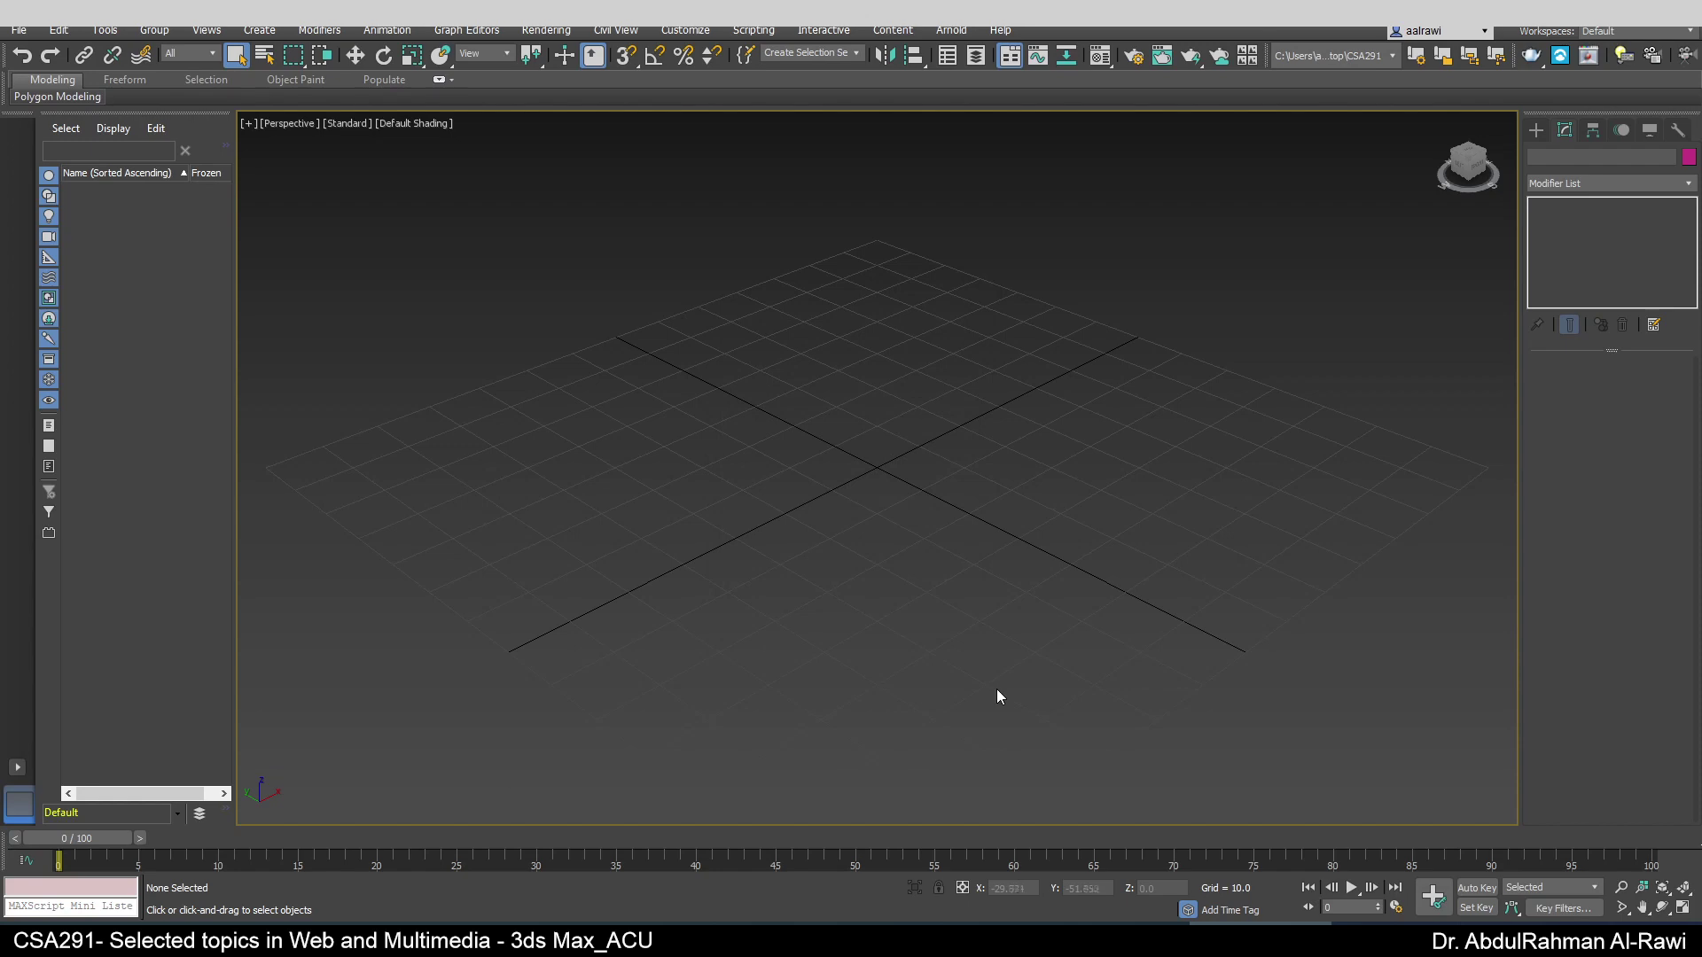
- Switch to the exam objectives PDF in Acrobat, highlight heading 1.2 and the word "frame" in objective 1.2.c, and return to 3ds Max
key("alt+Tab")
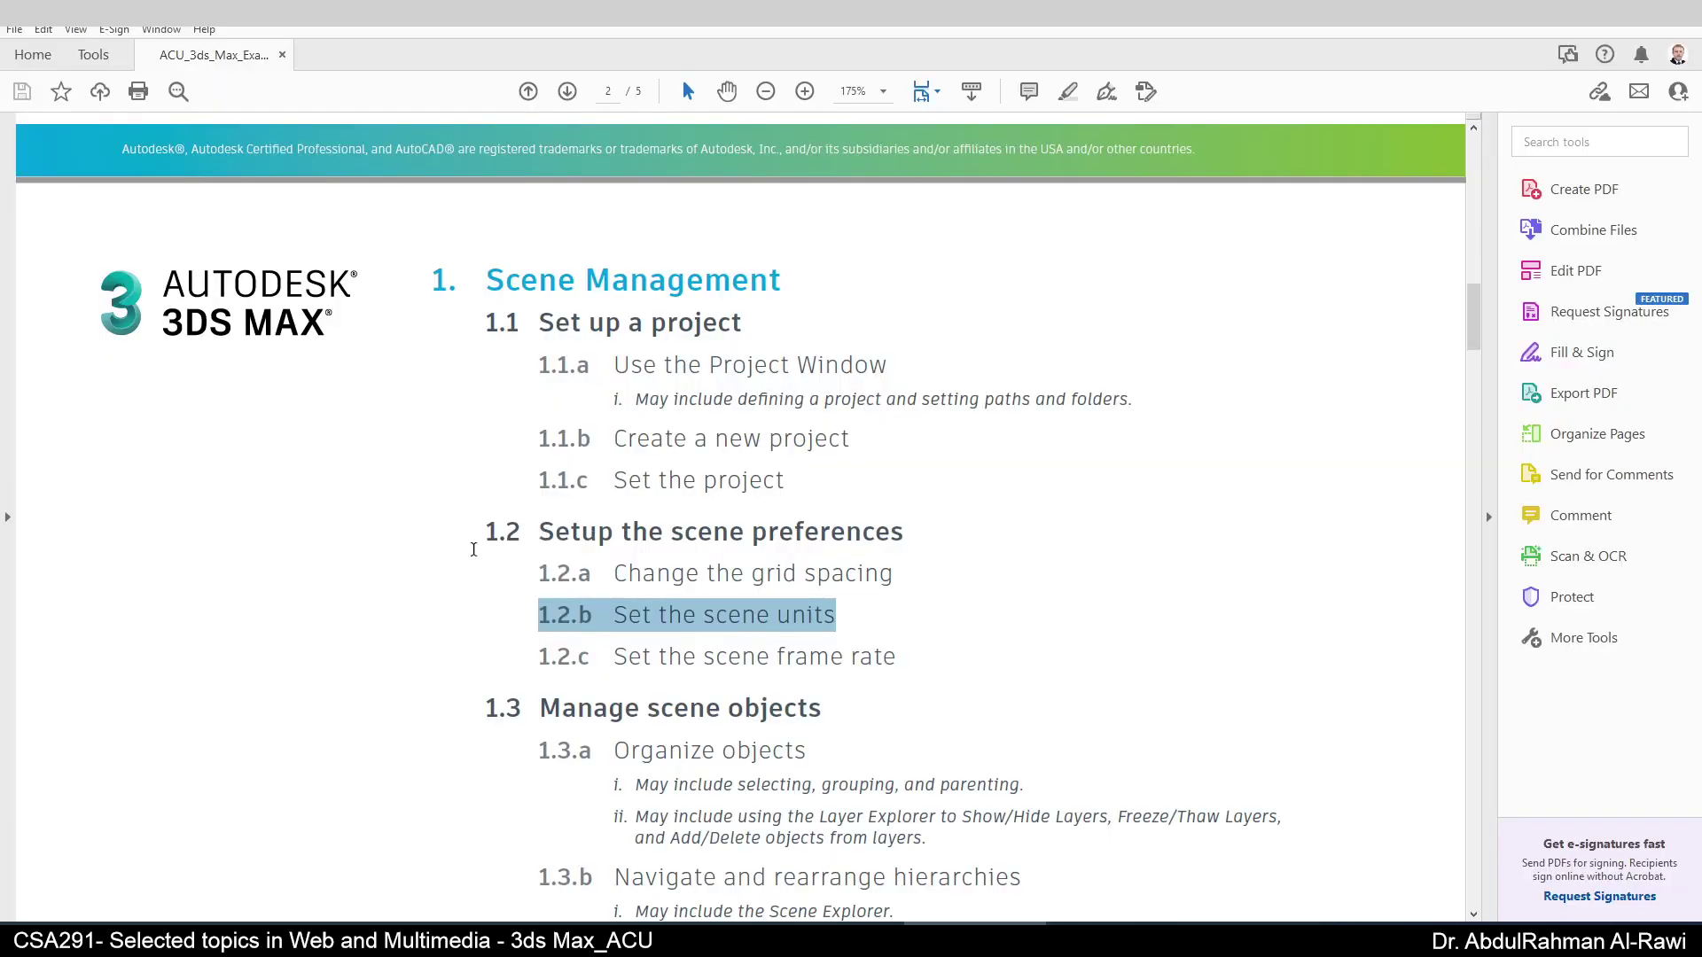
left_click_drag(484, 536, 883, 532)
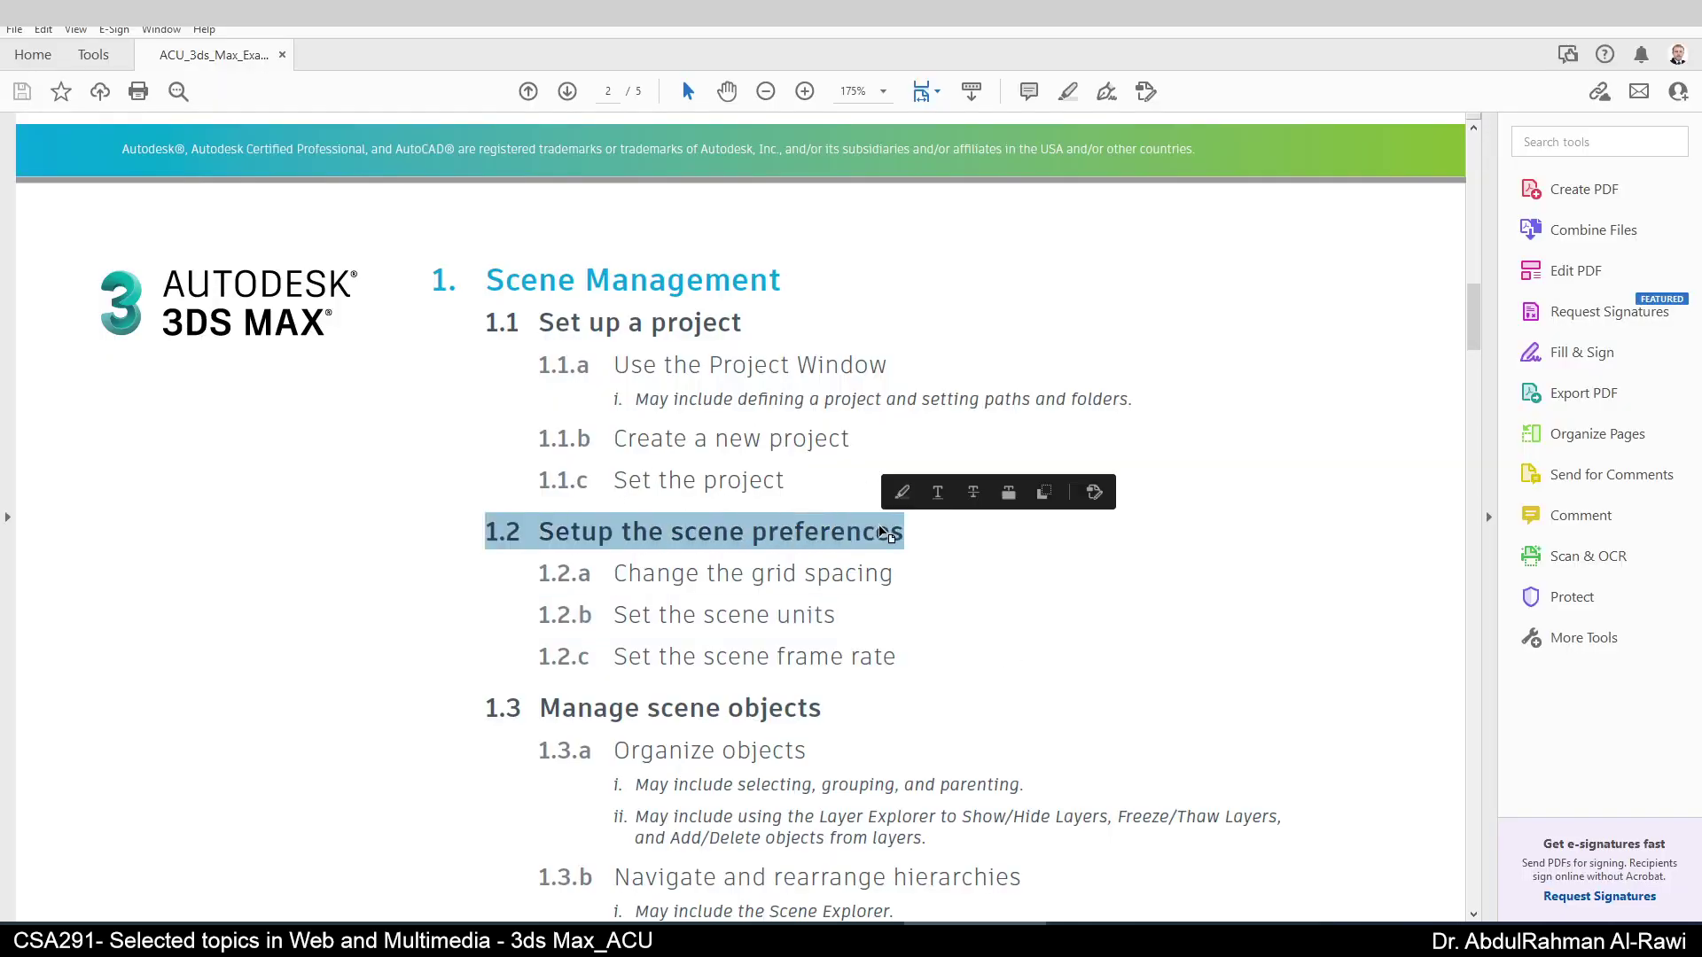
double_click(811, 656)
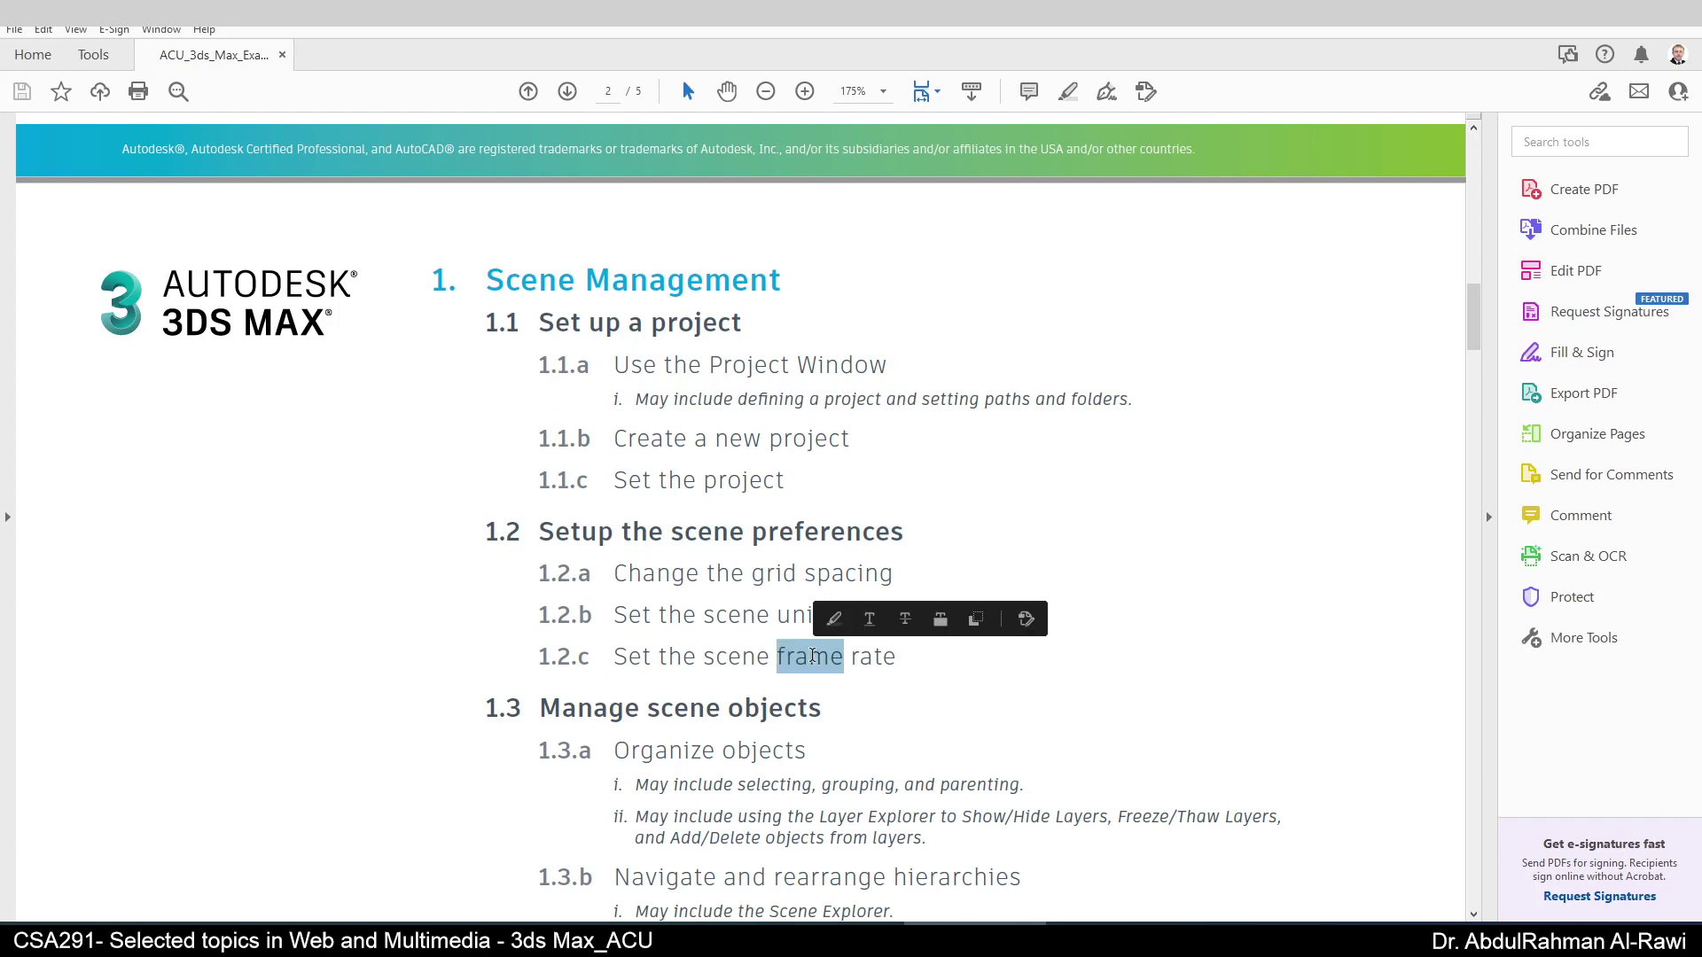
key("alt+Tab")
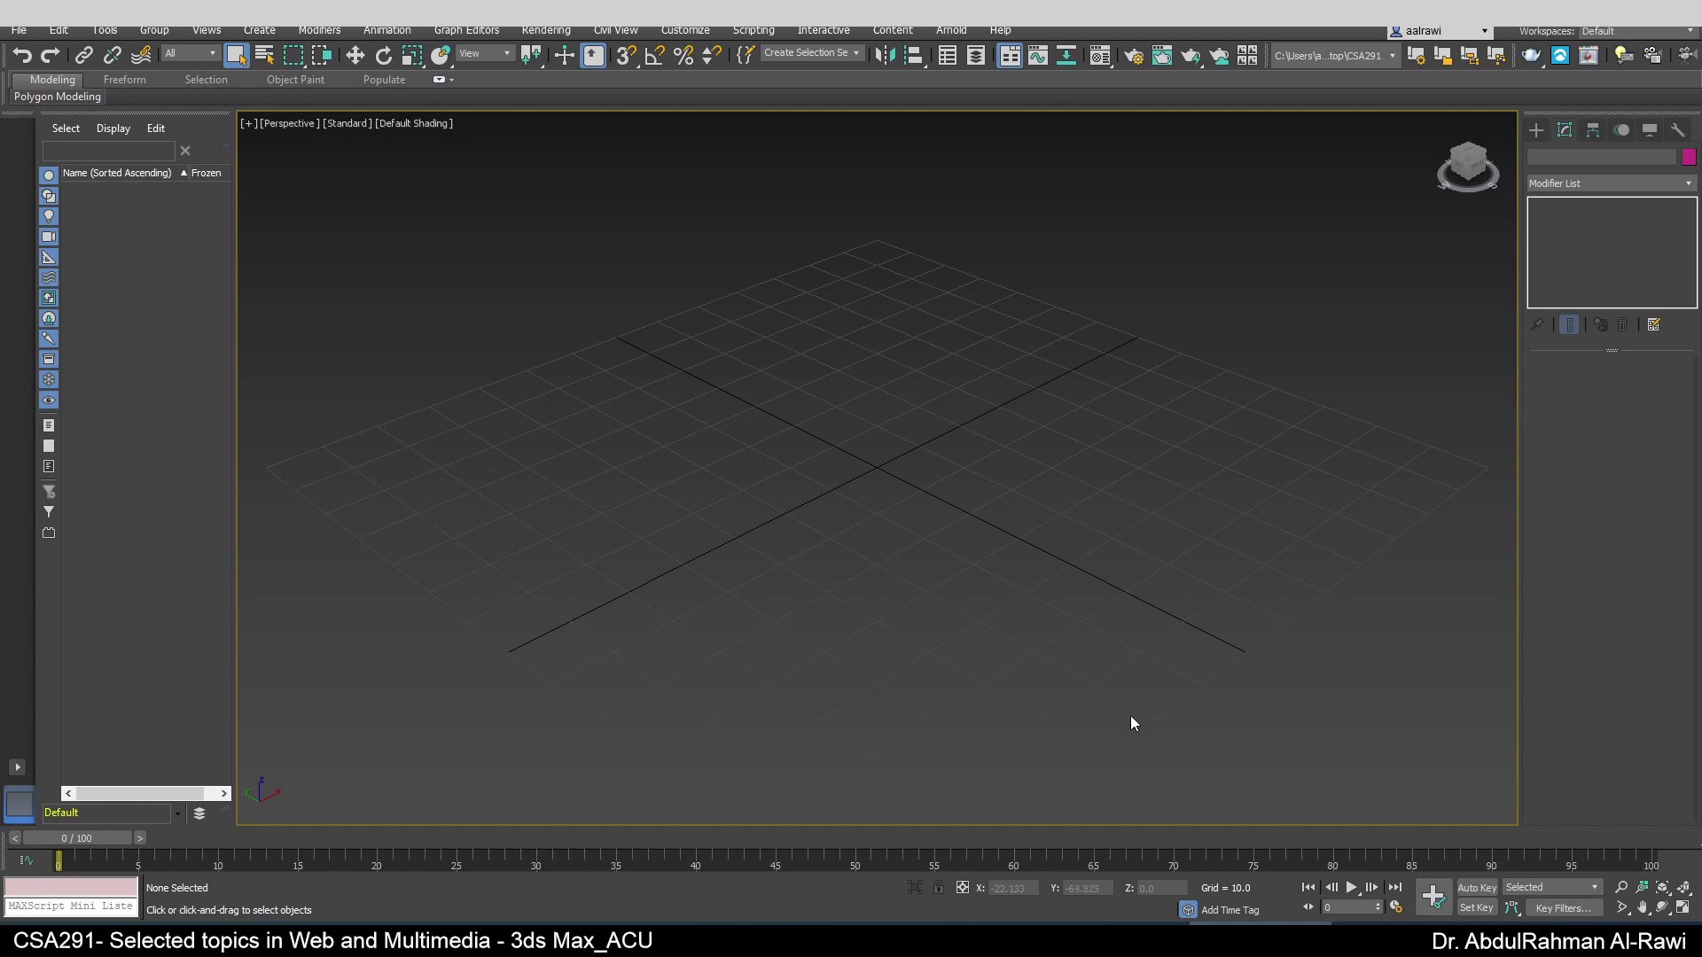
- Try the Custom frame rate in the Time Configuration, set the frame rate to NTSC, and apply it
left_click(1394, 912)
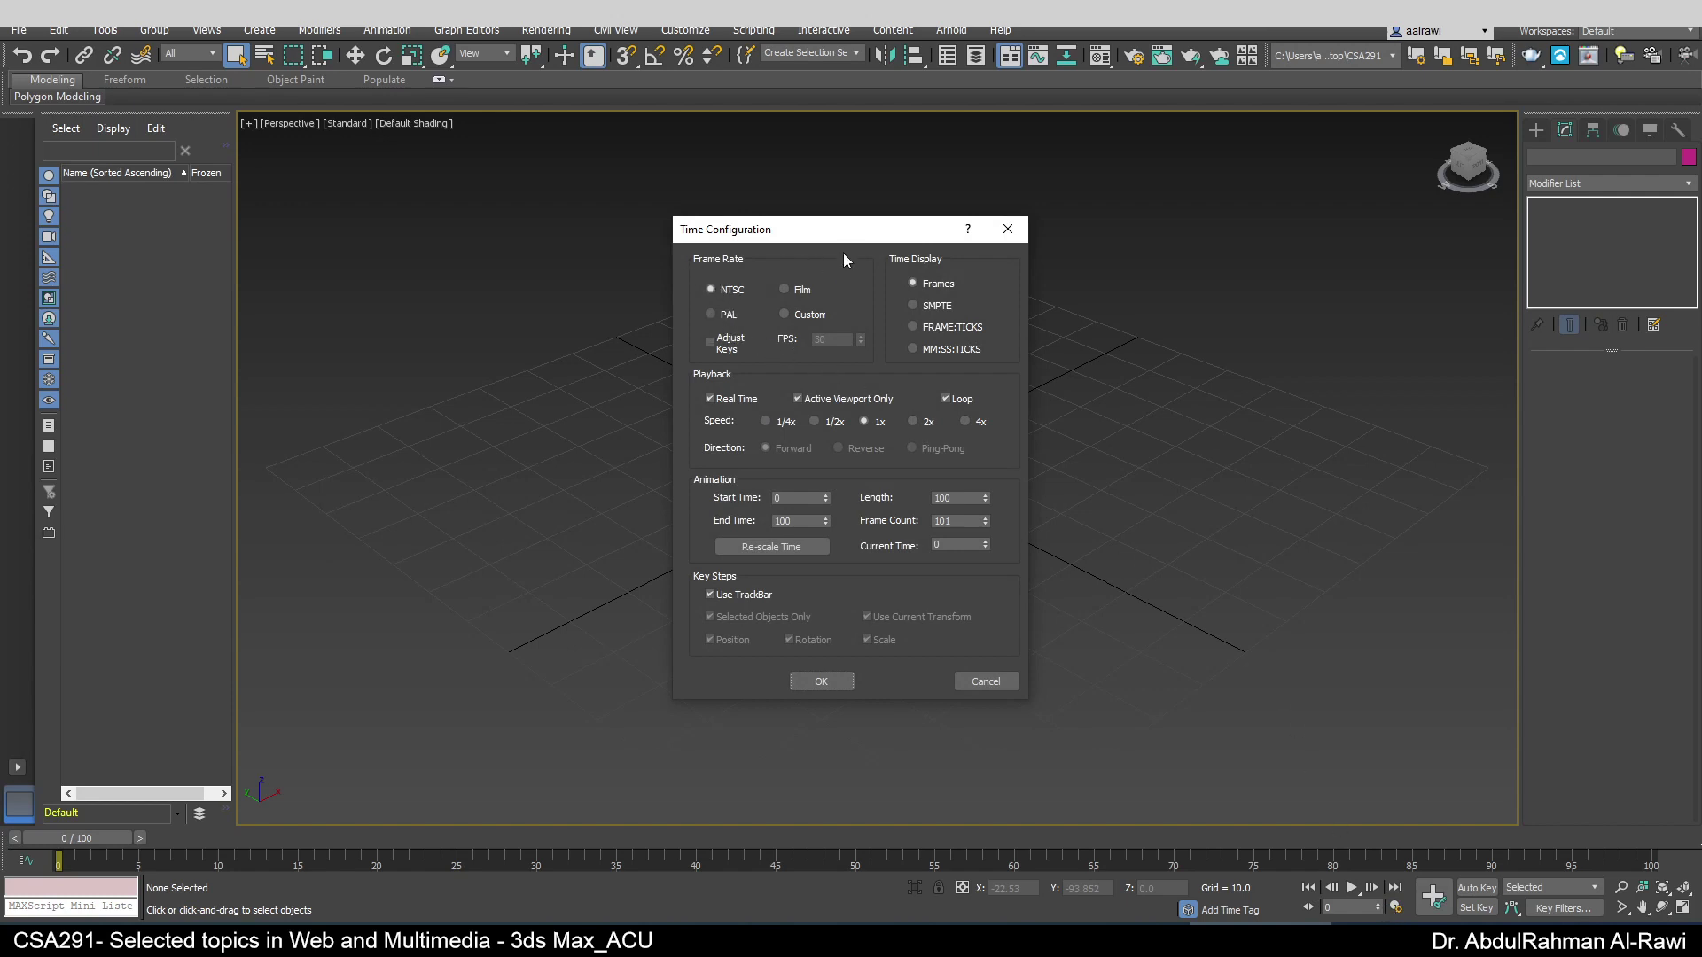
left_click(784, 316)
left_click(724, 292)
left_click(825, 682)
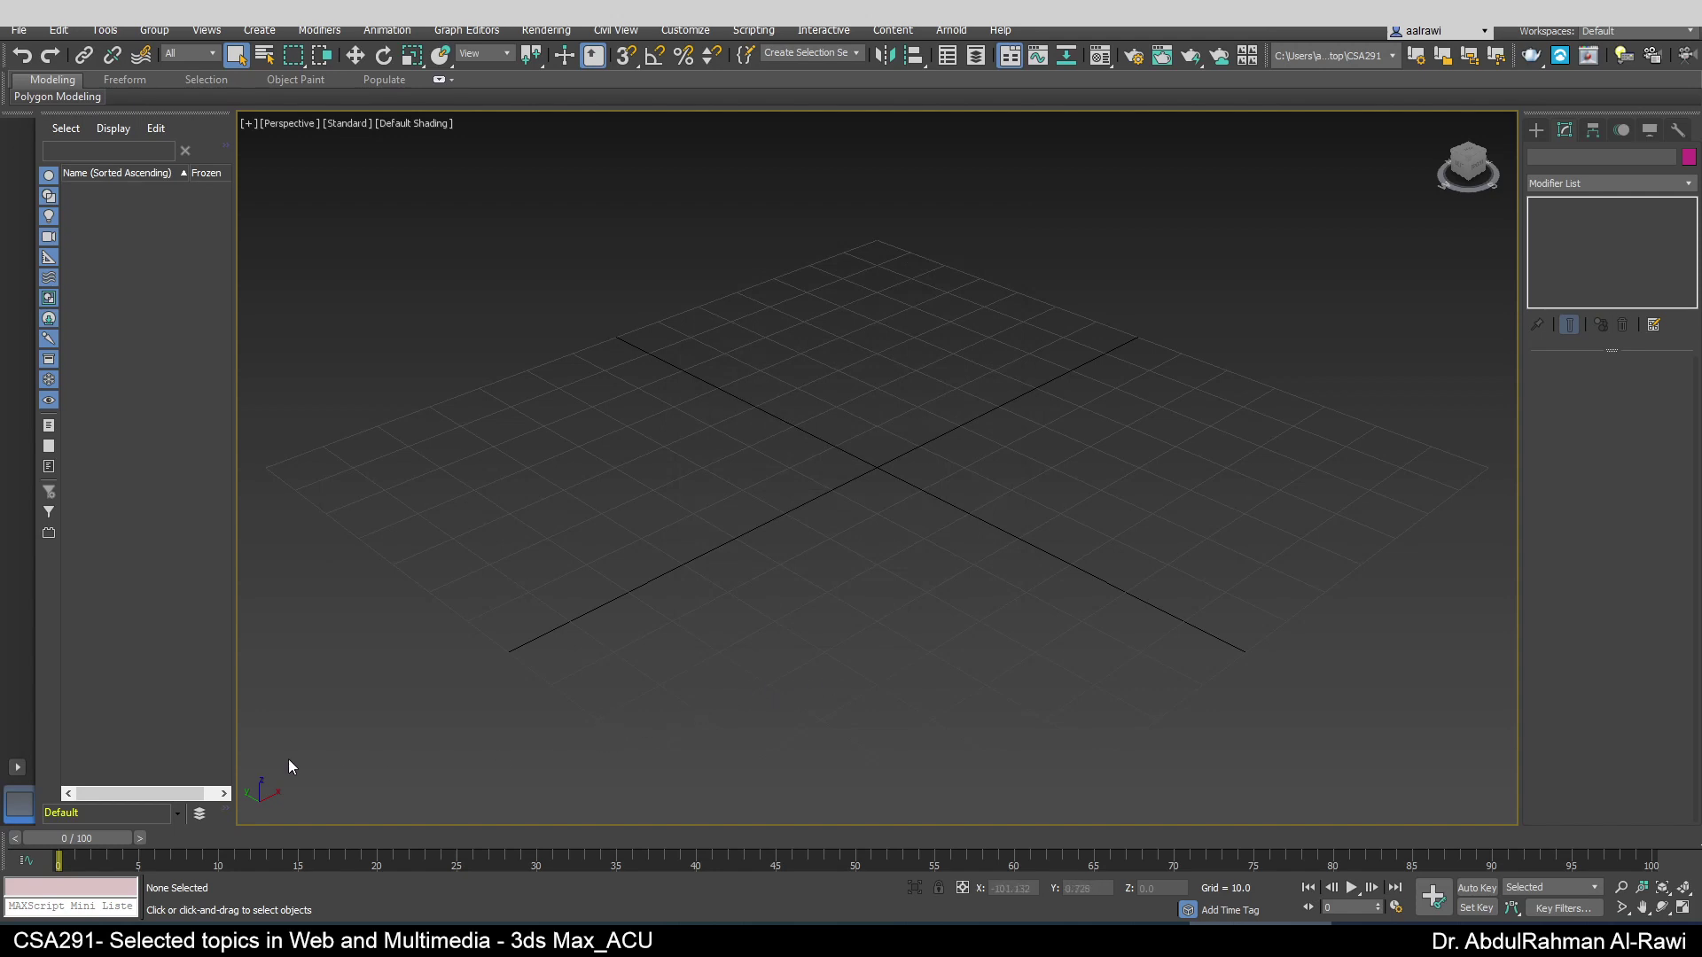
- Switch to the exam objectives PDF in Acrobat, review the objectives from 1.2 through 1.4, and return to 3ds Max
left_click(970, 939)
scroll(784, 683, "down", 3)
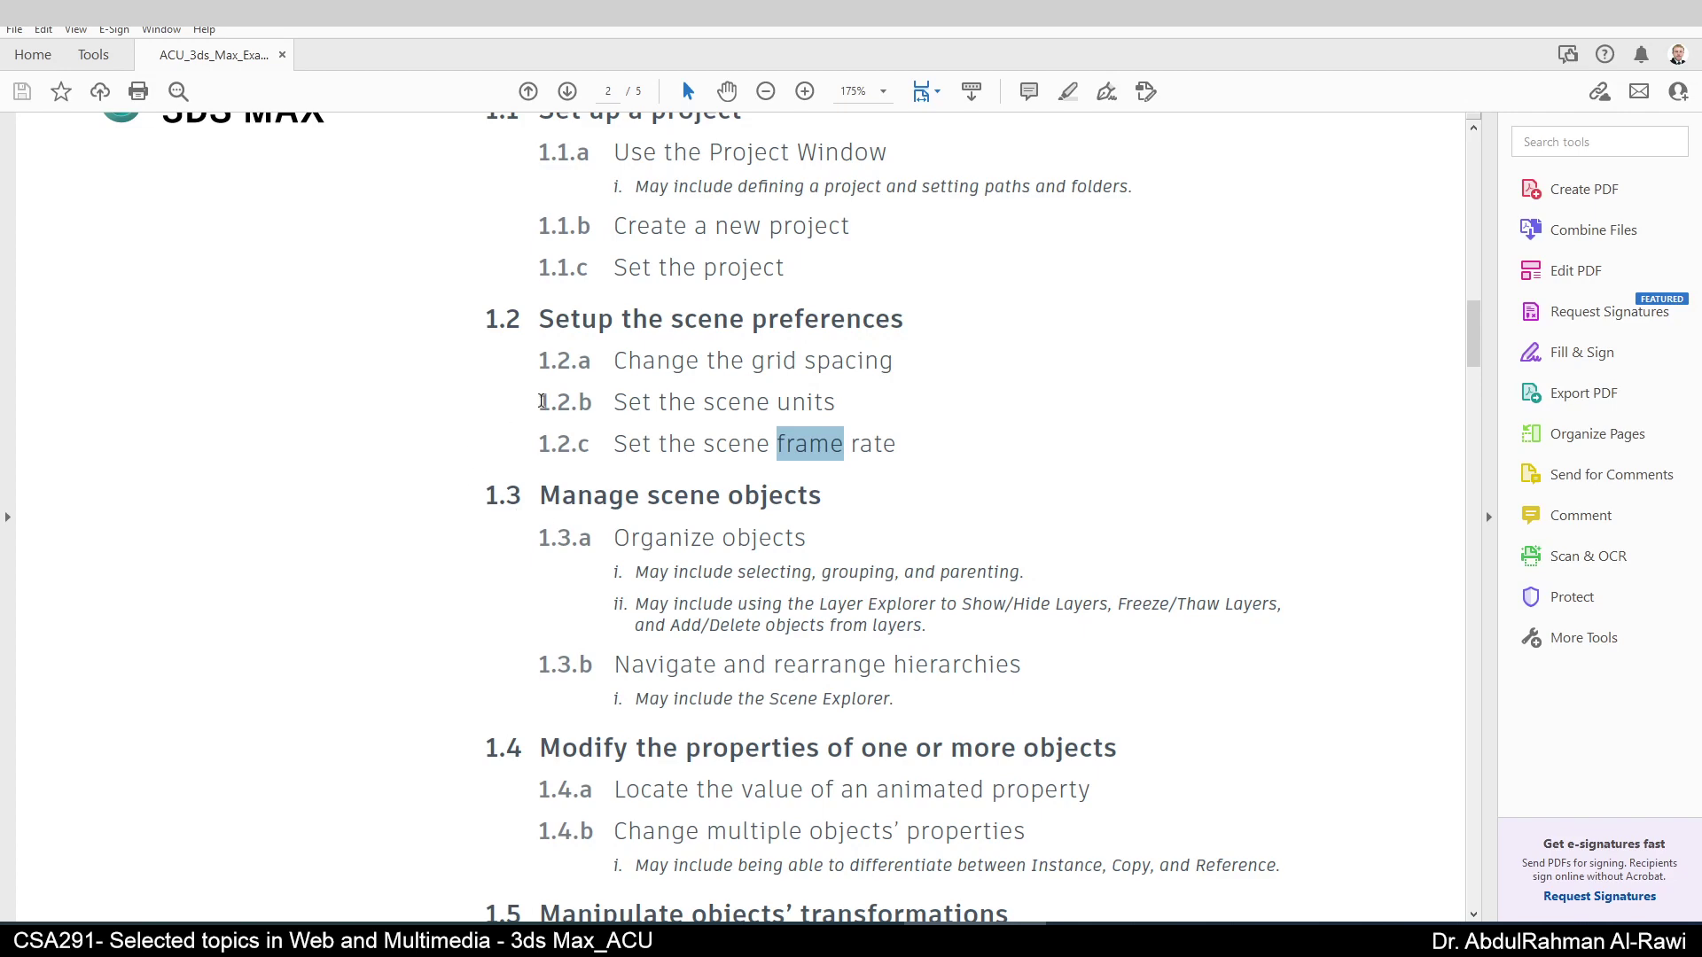
key("alt+Tab")
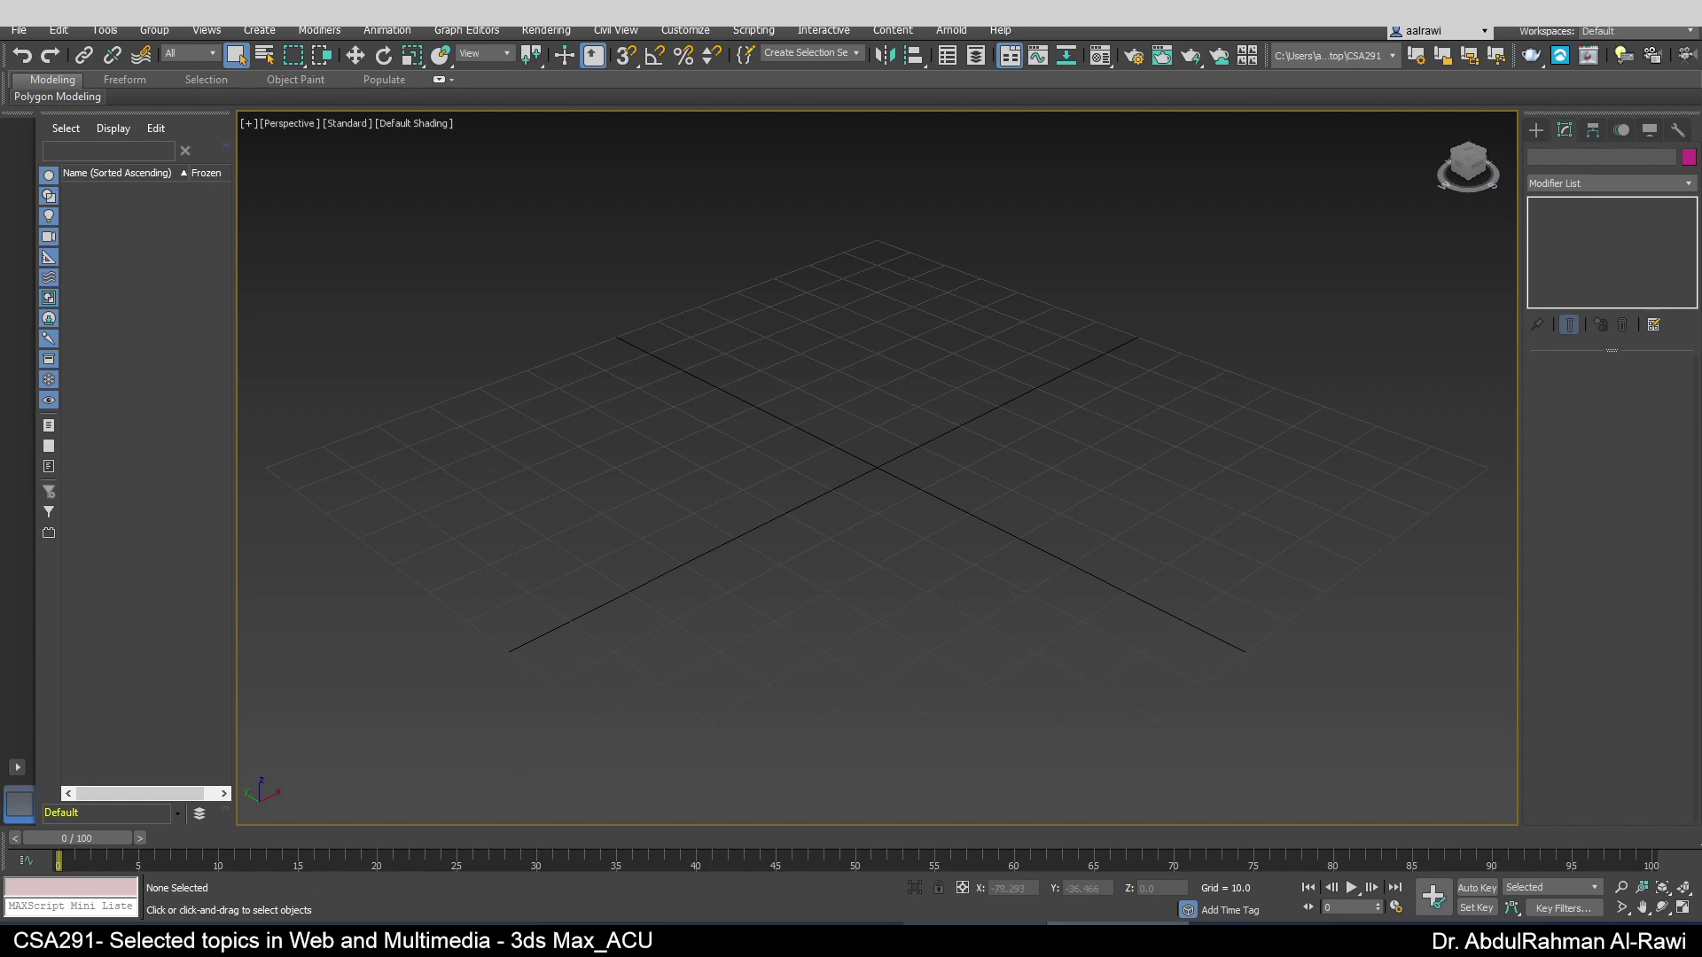
- Switch to the exam objectives PDF in Acrobat, highlight heading 1.3 "Manage scene objects", read its objectives, and return to 3ds Max
key("alt+Tab")
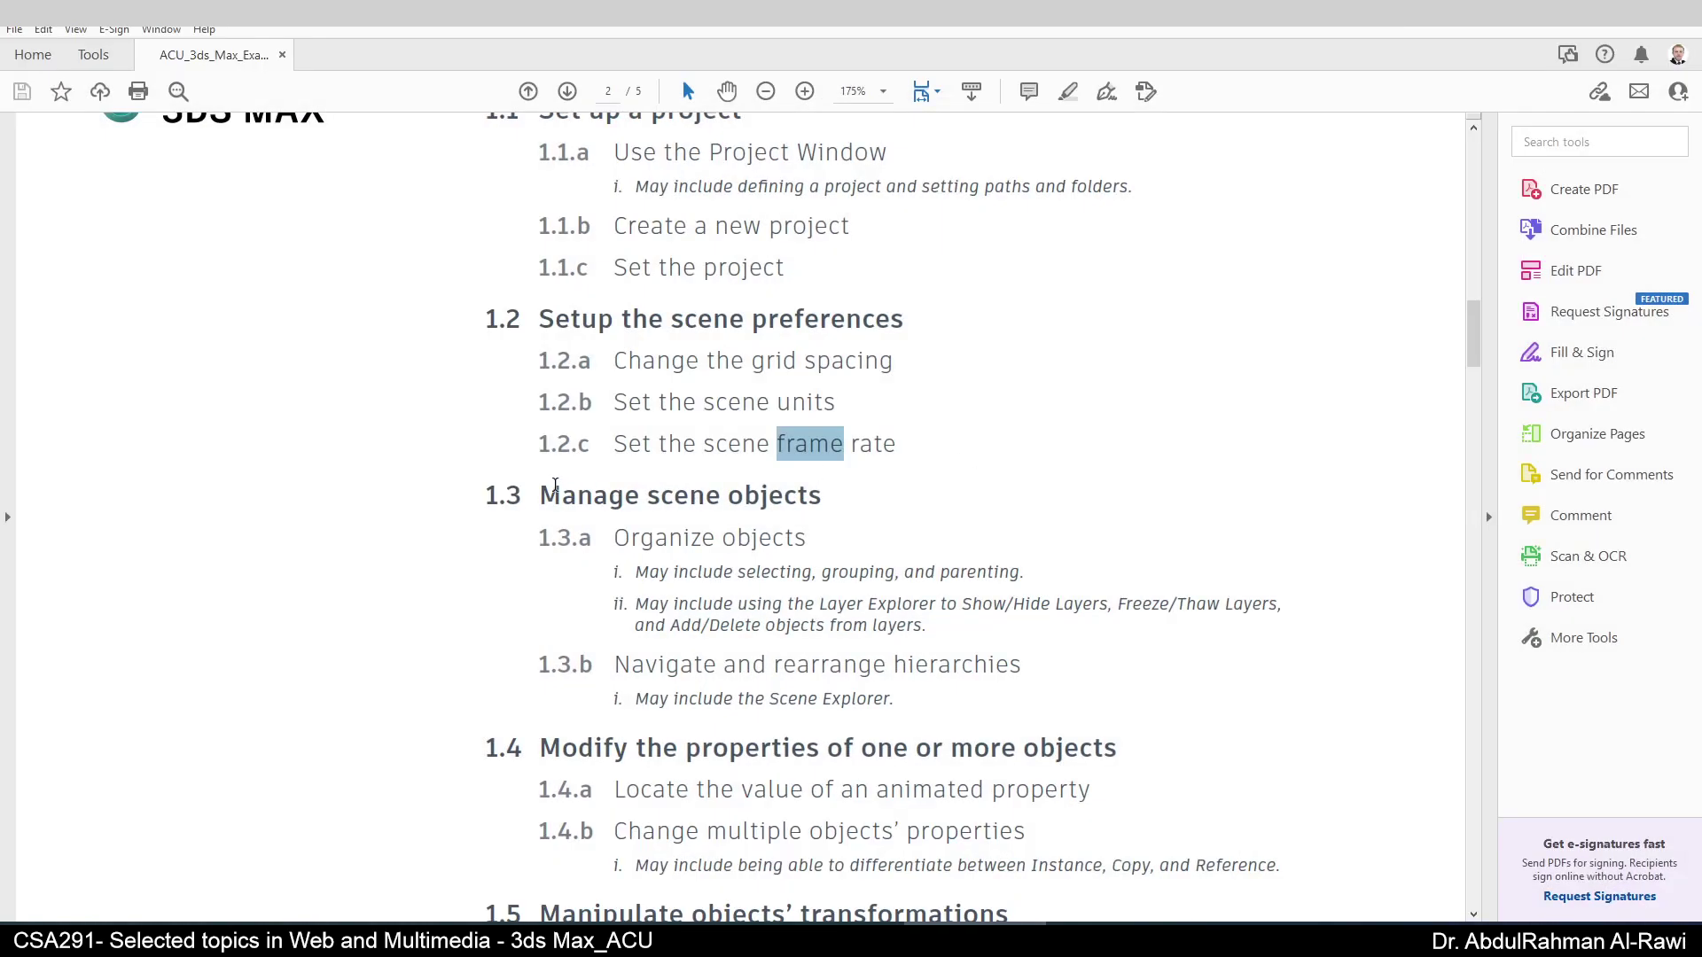
left_click_drag(548, 488, 760, 515)
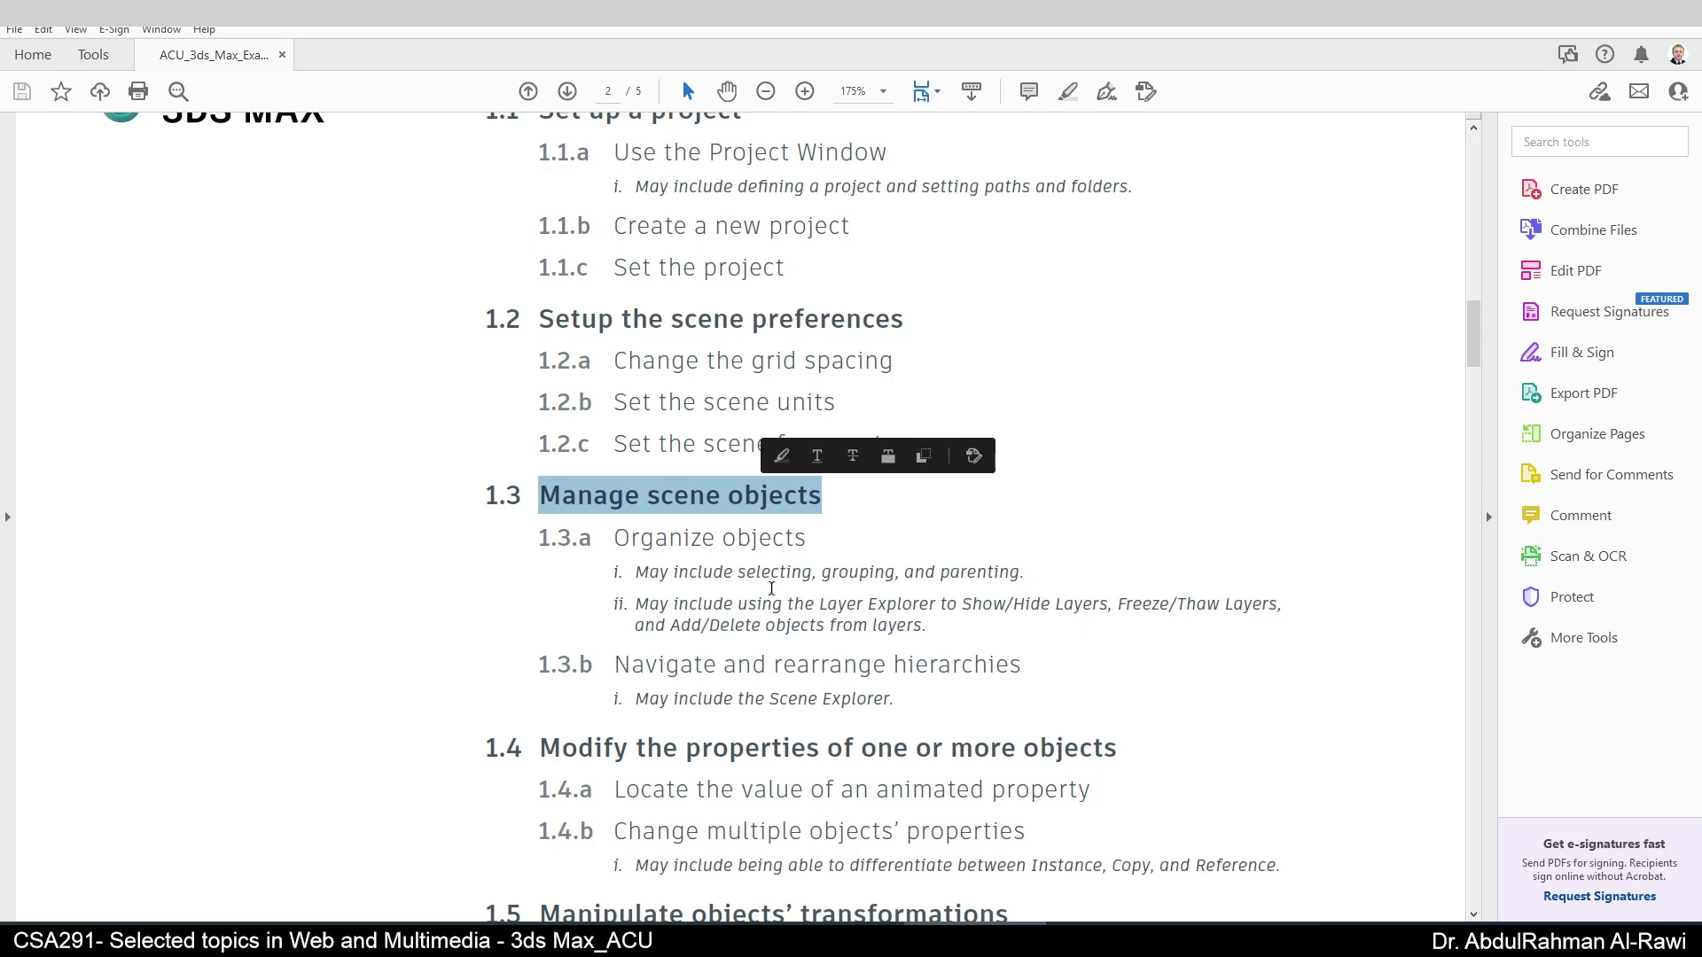
left_click(761, 578)
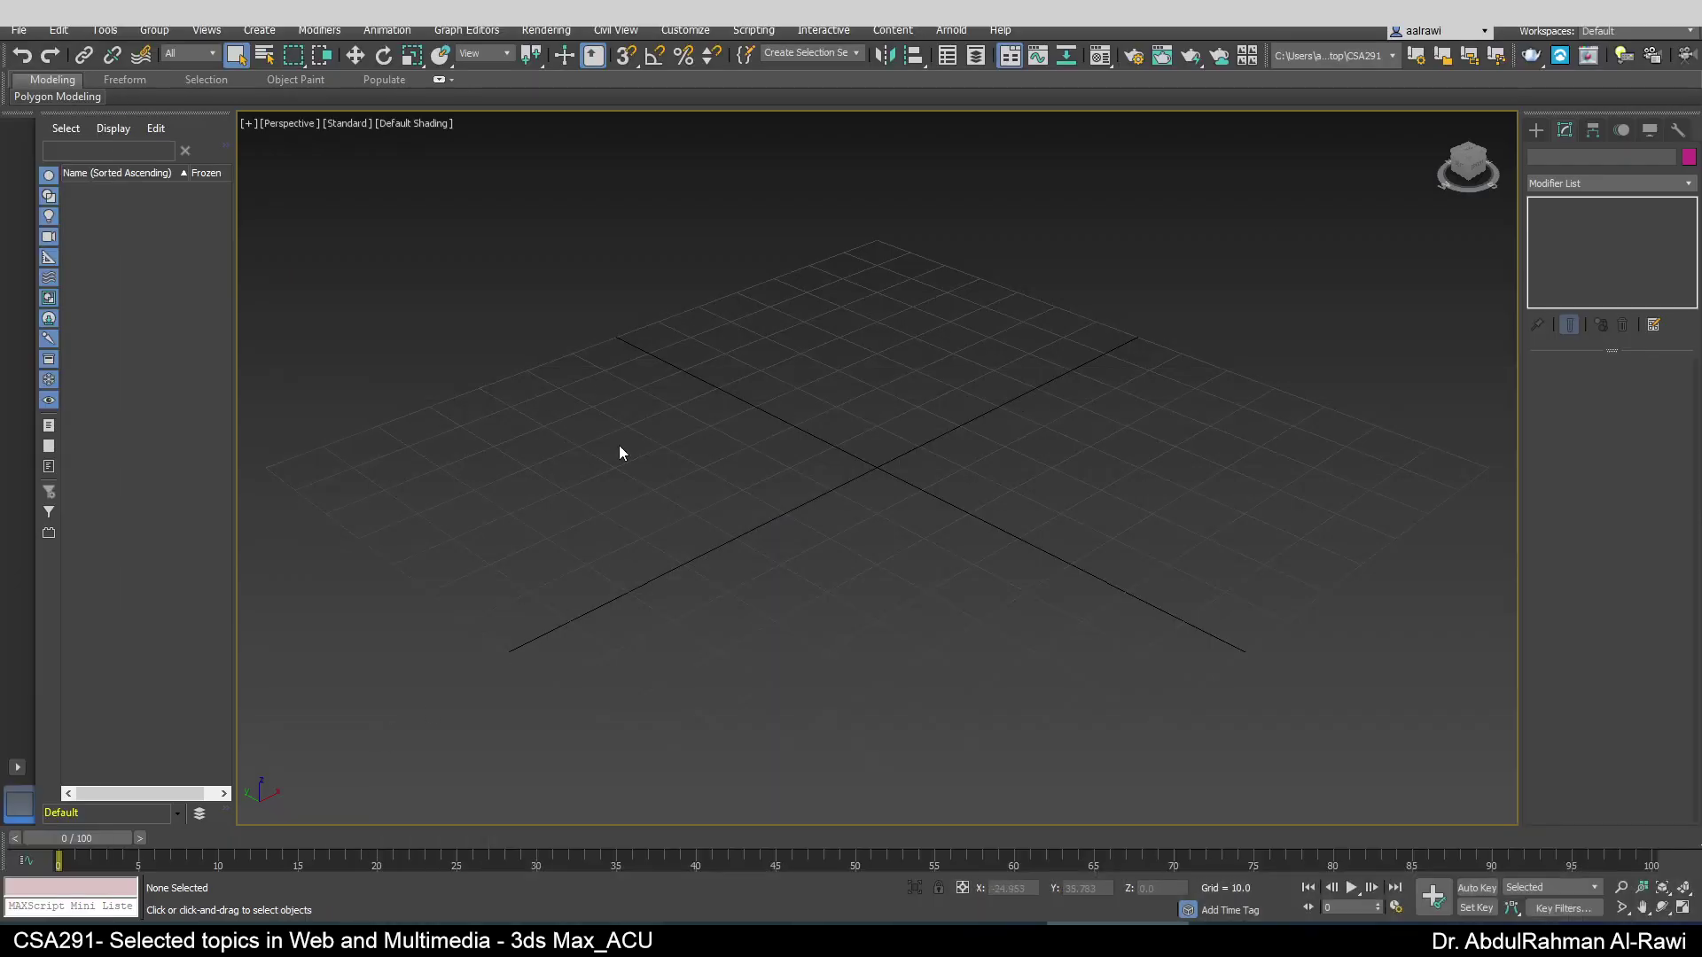
- Create a sphere of about 7.6 radius on the back-left of the grid and a cylinder about 4.1 in radius and 19.7 high near the back corner
left_click(1537, 130)
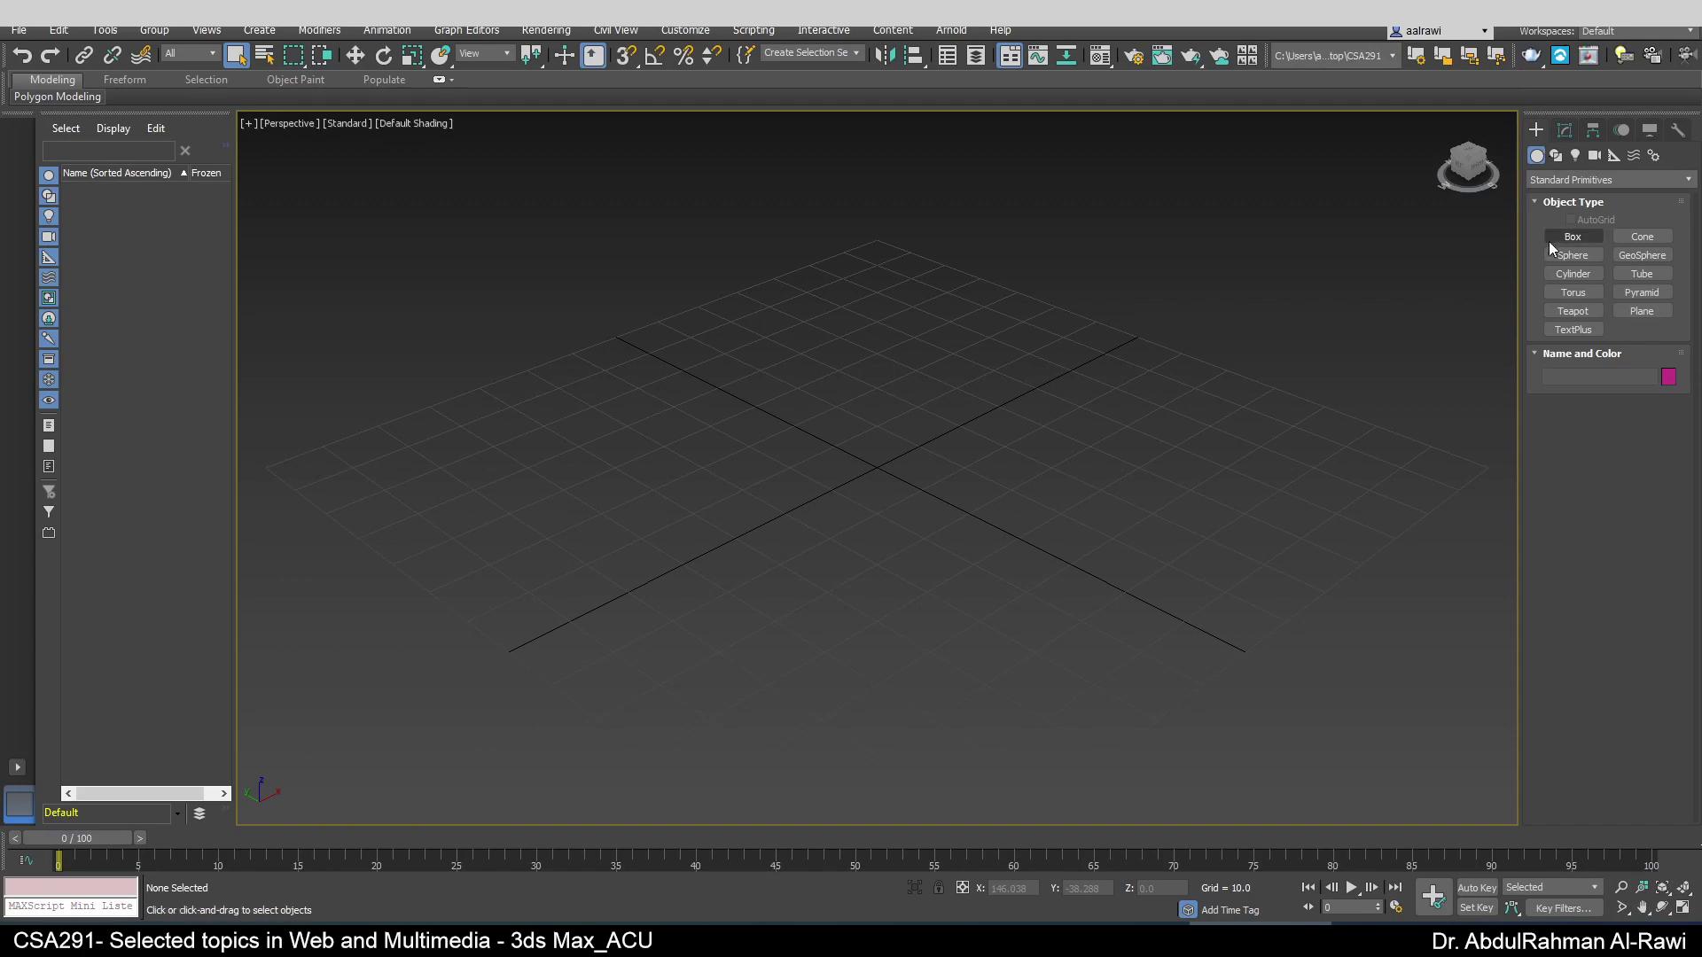
left_click(1573, 255)
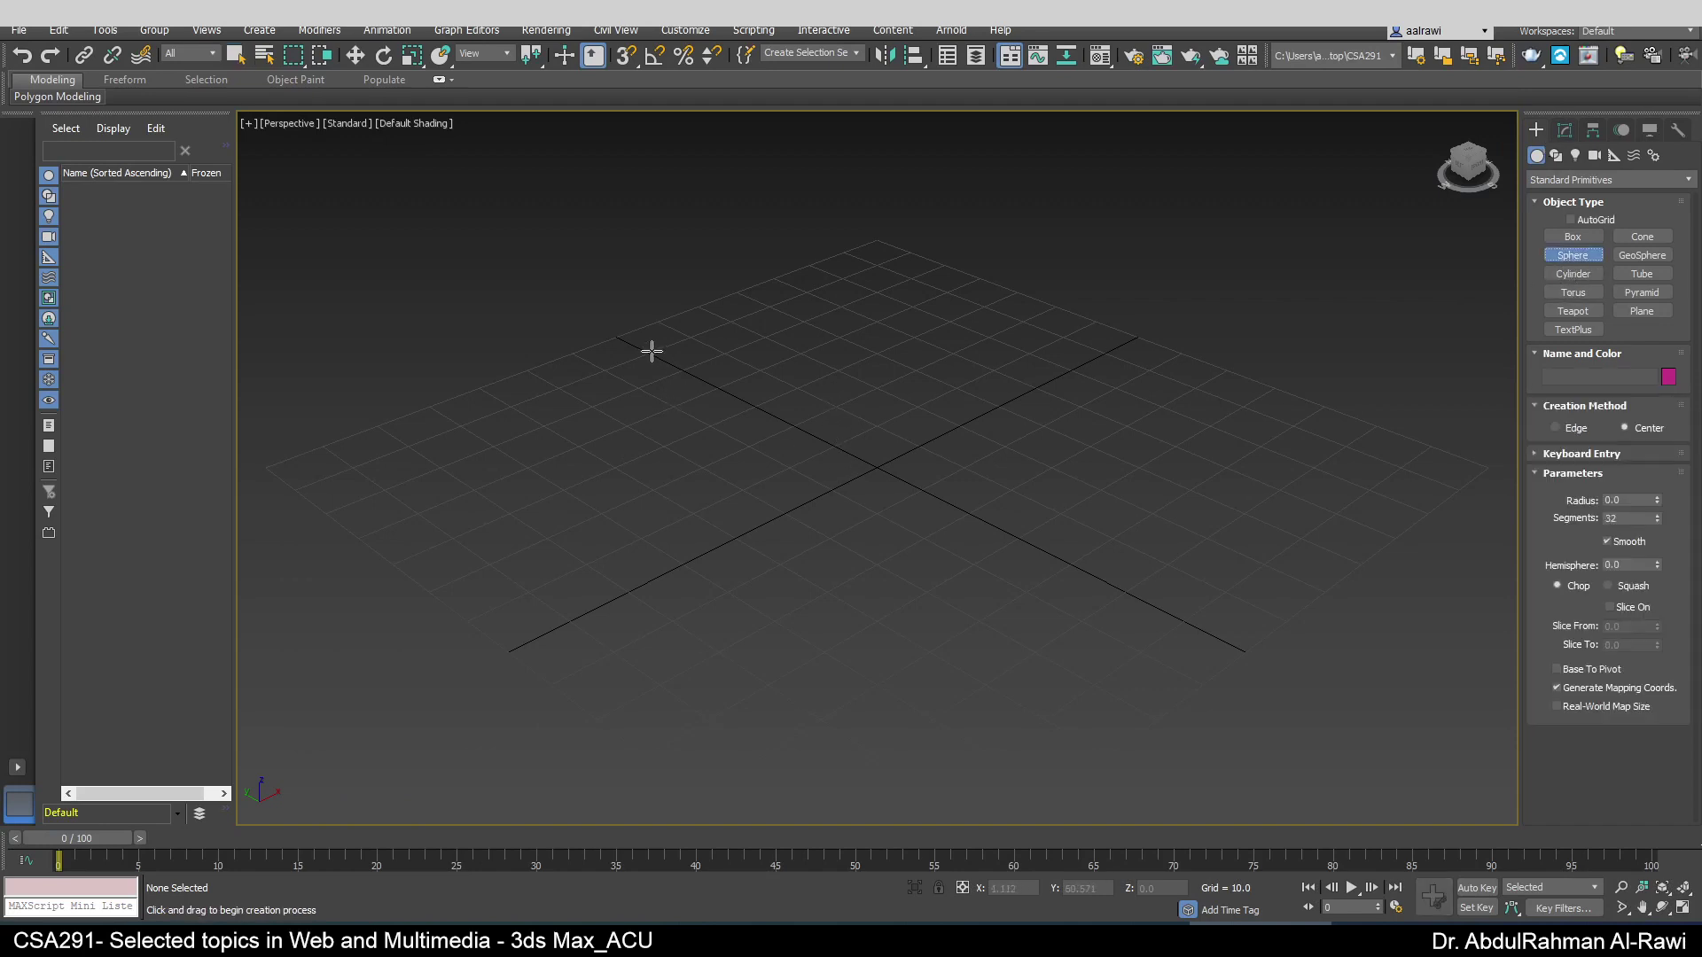
left_click_drag(651, 350, 665, 365)
left_click(1572, 274)
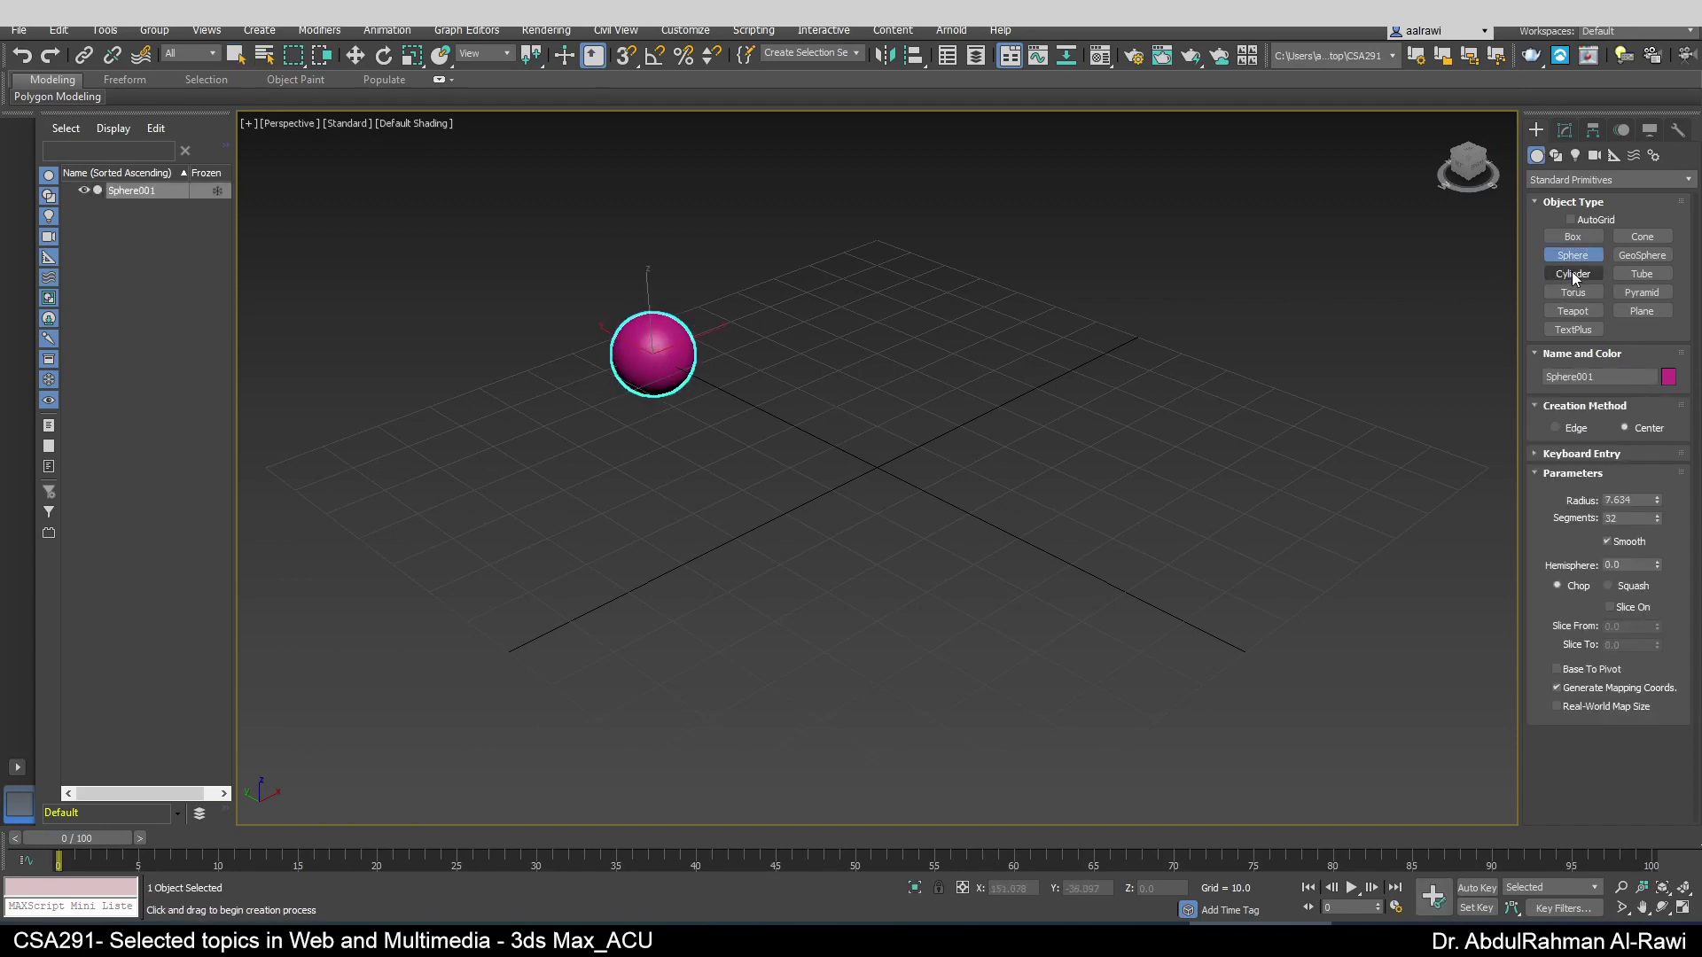
left_click_drag(865, 308, 883, 317)
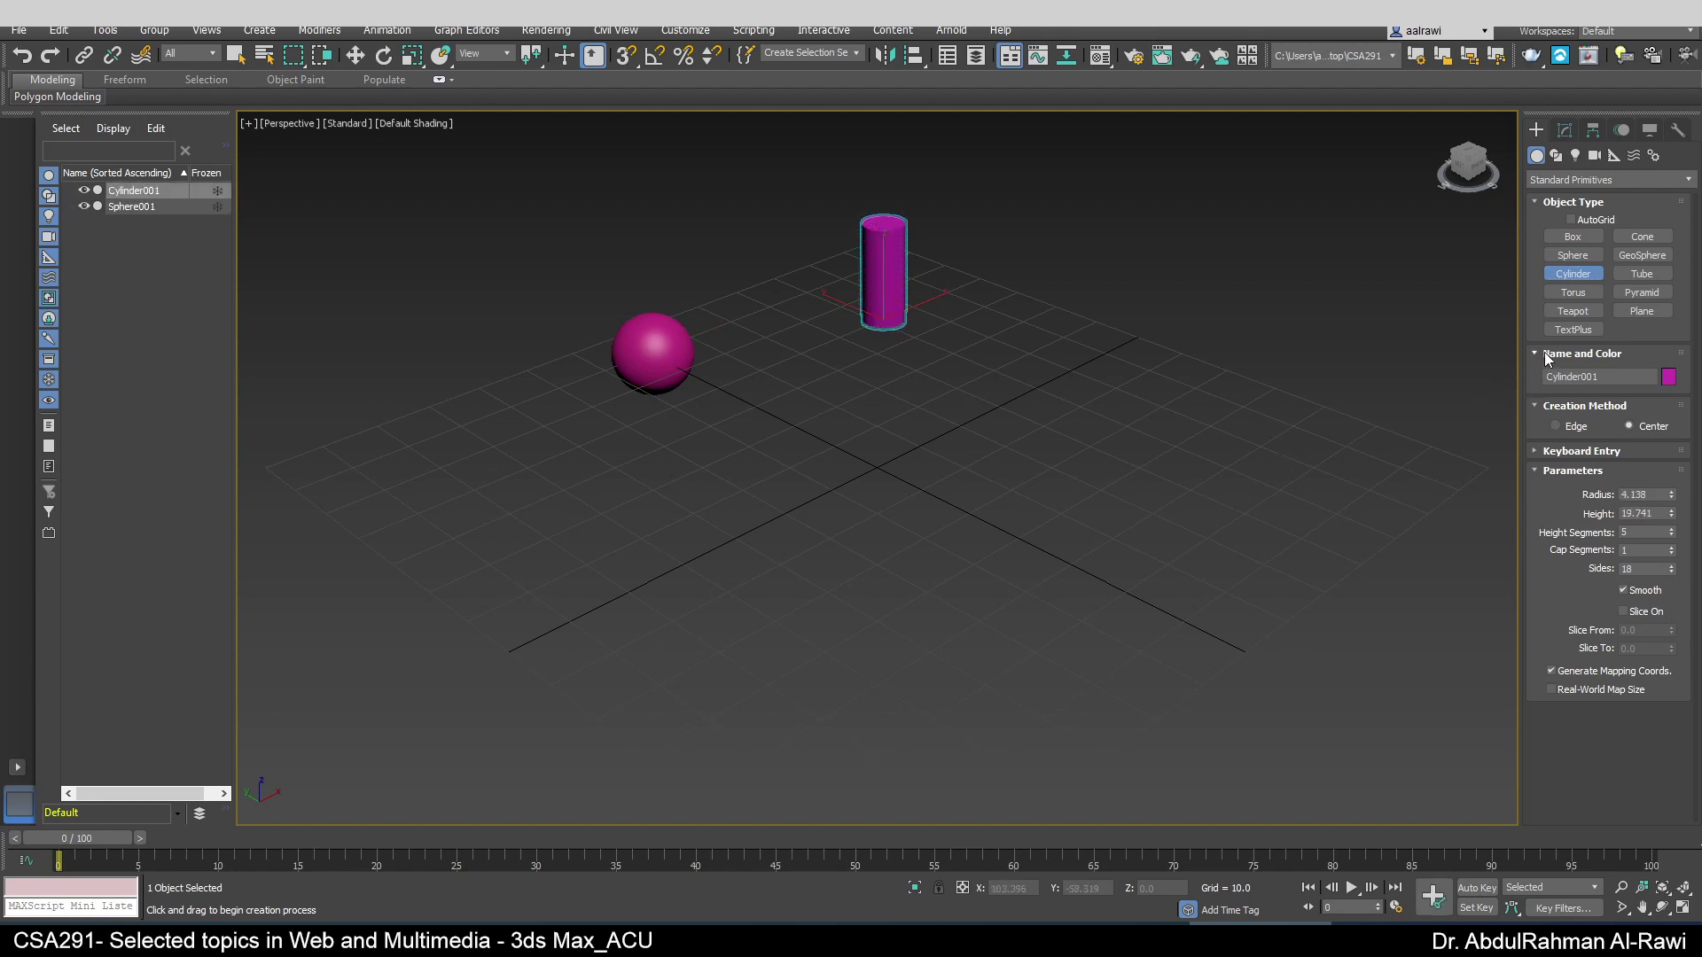
- Draw a circle spline of about 6 radius near the grid's right corner and an outlined egg spline about 24.6 by 16.4 in the front-right area
left_click(1553, 156)
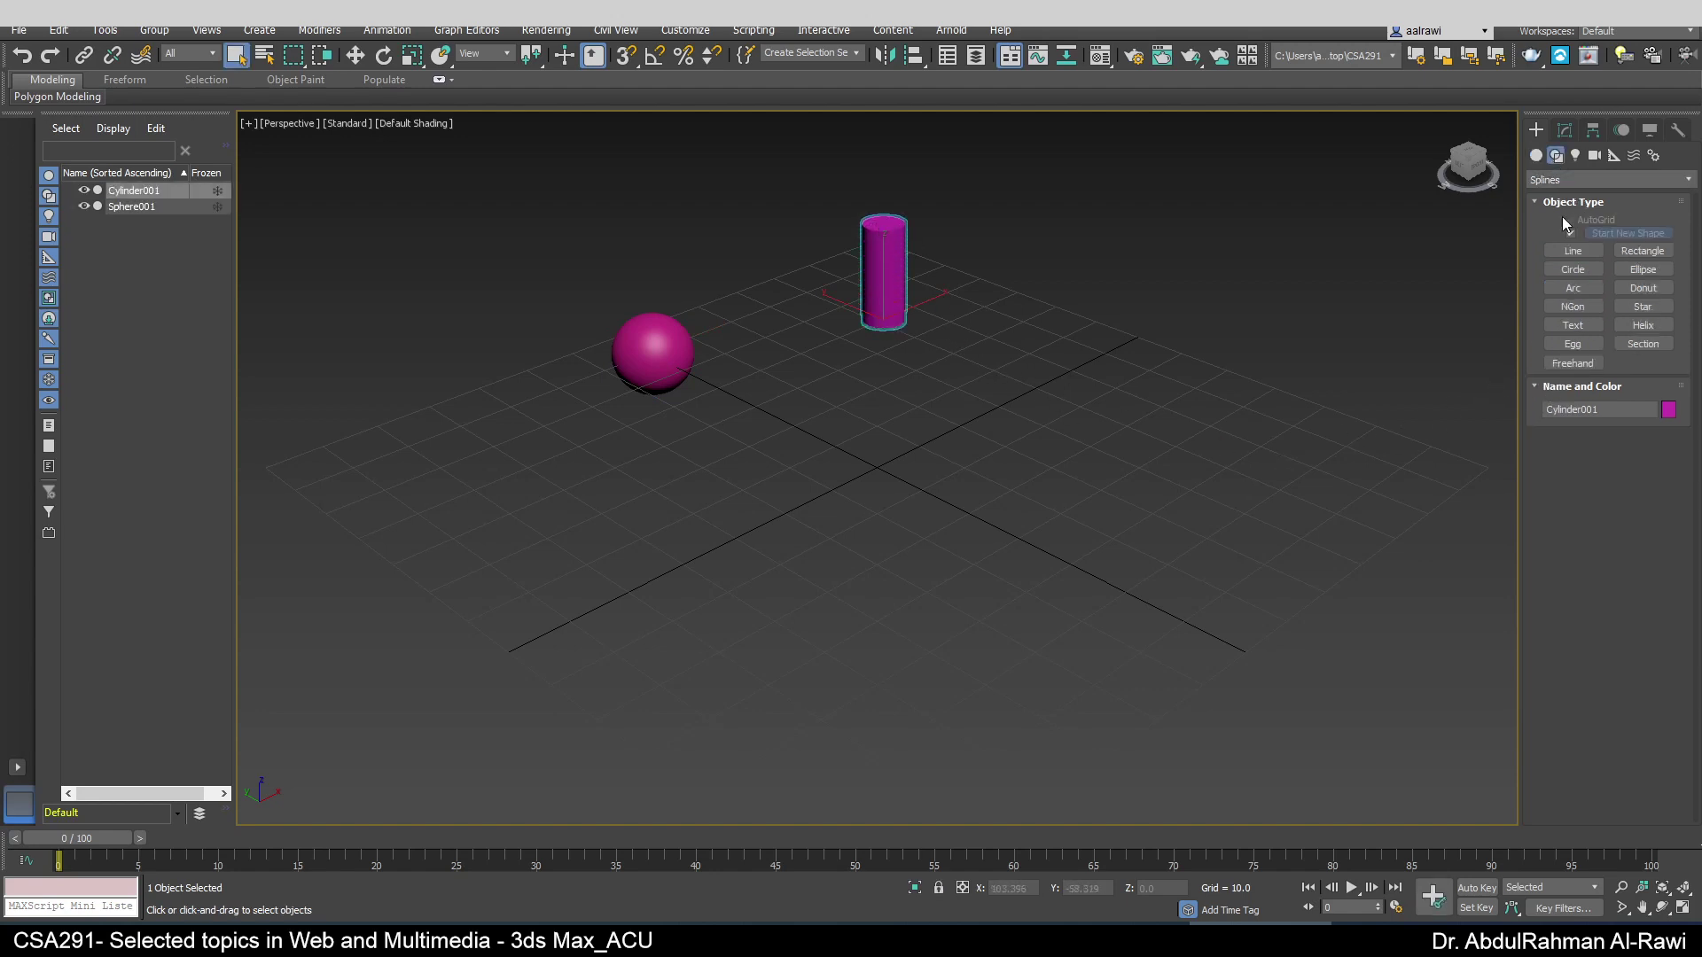
left_click(1557, 269)
left_click_drag(1288, 467, 1325, 468)
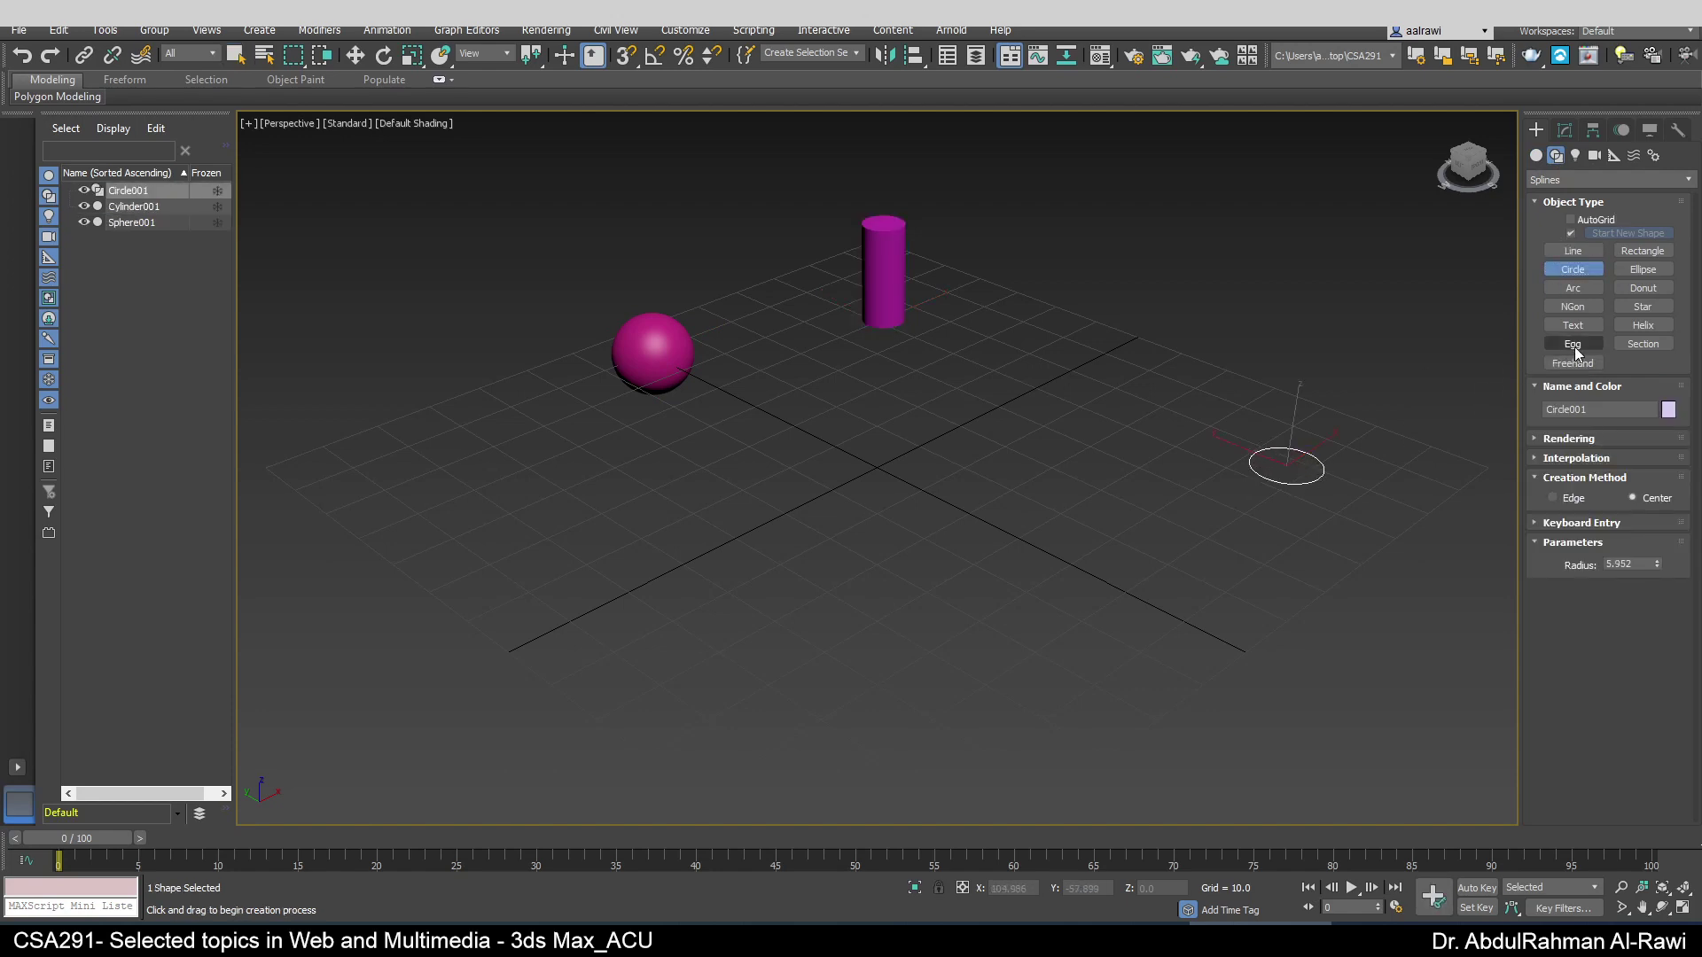
left_click(1573, 344)
left_click_drag(1049, 532, 1135, 563)
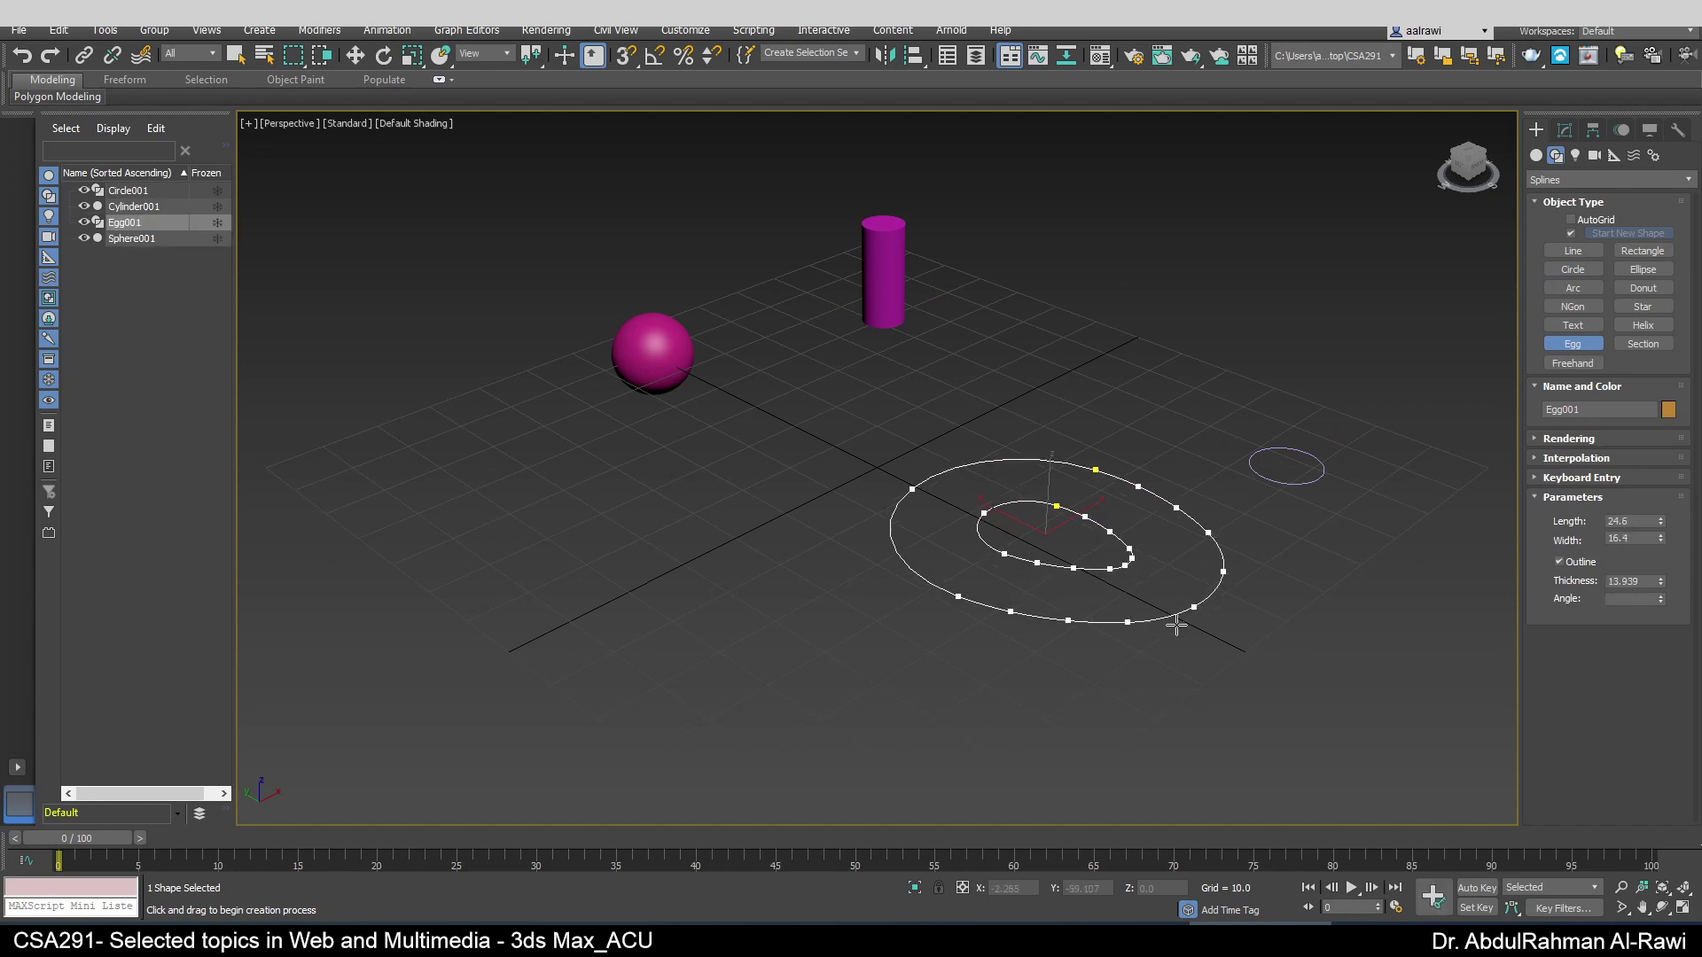
left_click(1159, 547)
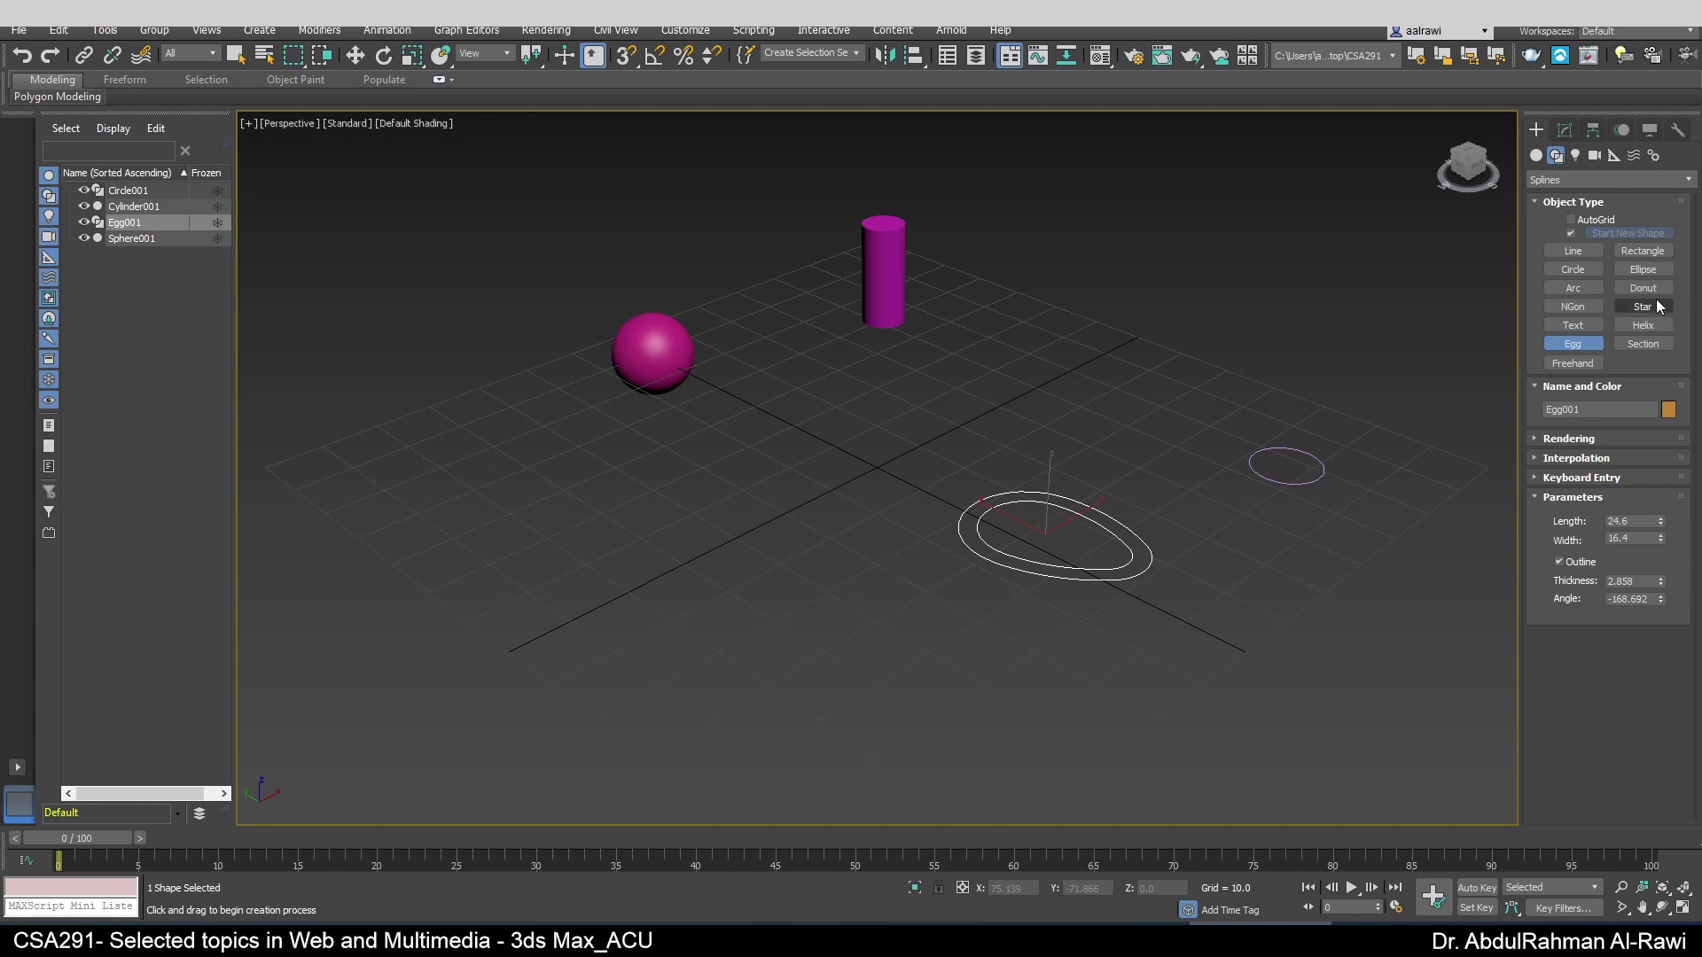
- Add a Standard Omni light near the front-left edge of the grid
left_click(1577, 155)
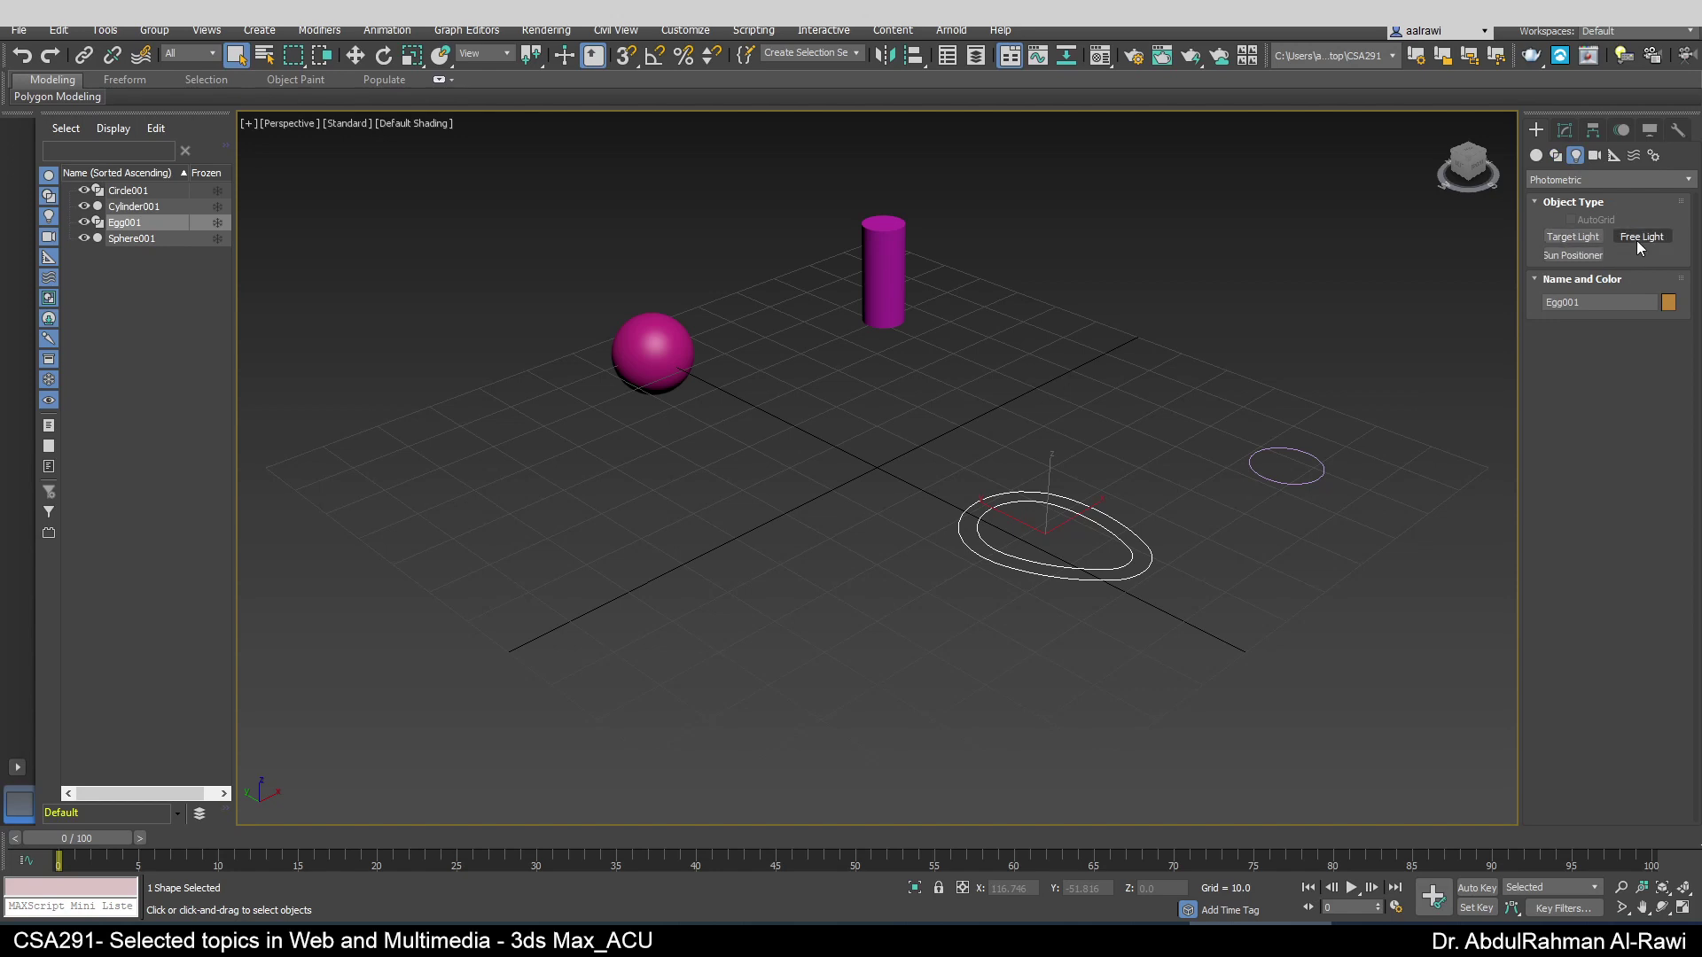
left_click(1565, 180)
left_click(1577, 215)
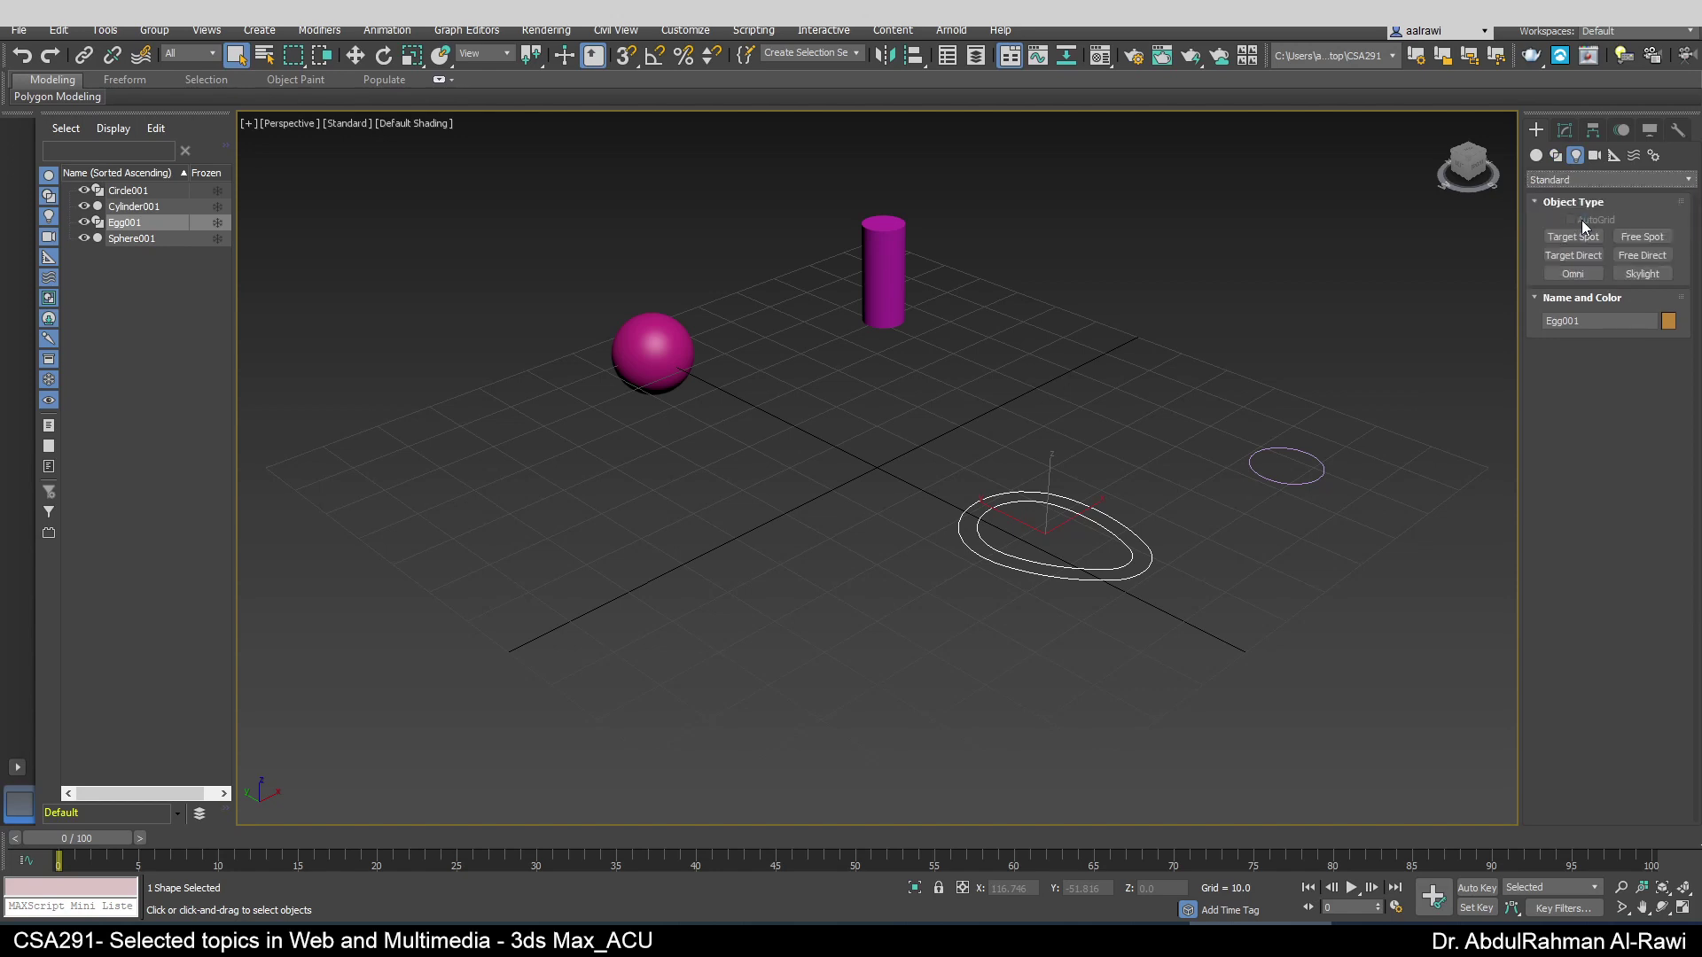
left_click(1575, 274)
left_click(570, 619)
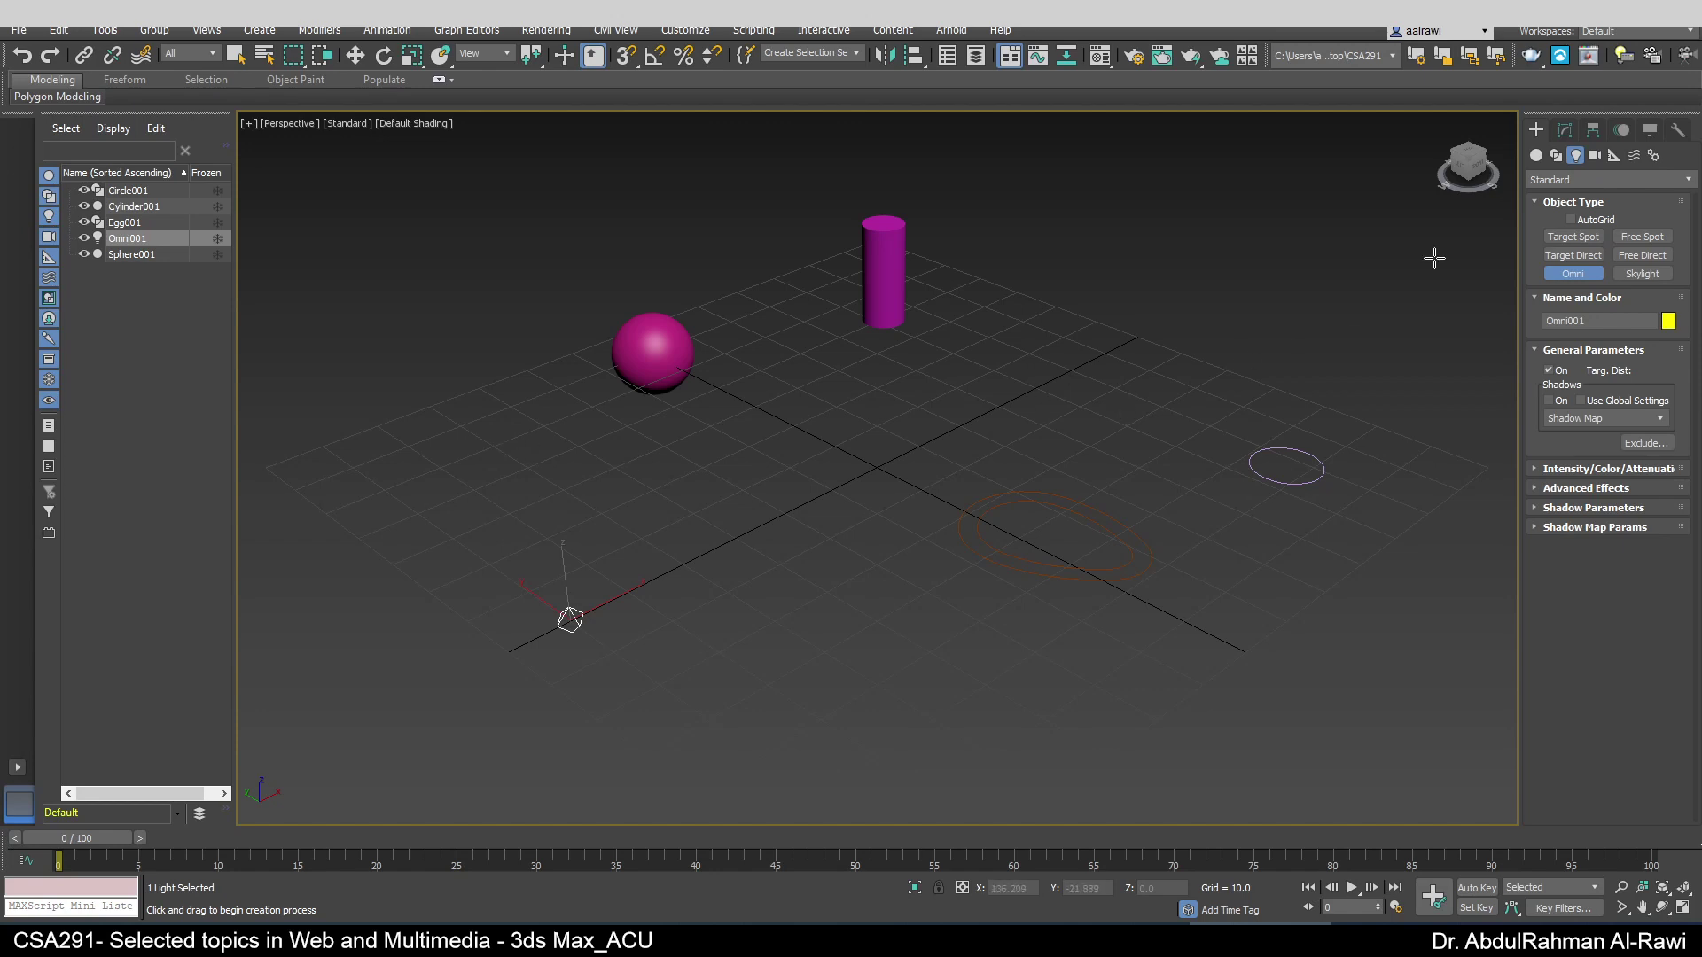
- Place a Free camera on the left part of the grid and end camera creation
left_click(1596, 156)
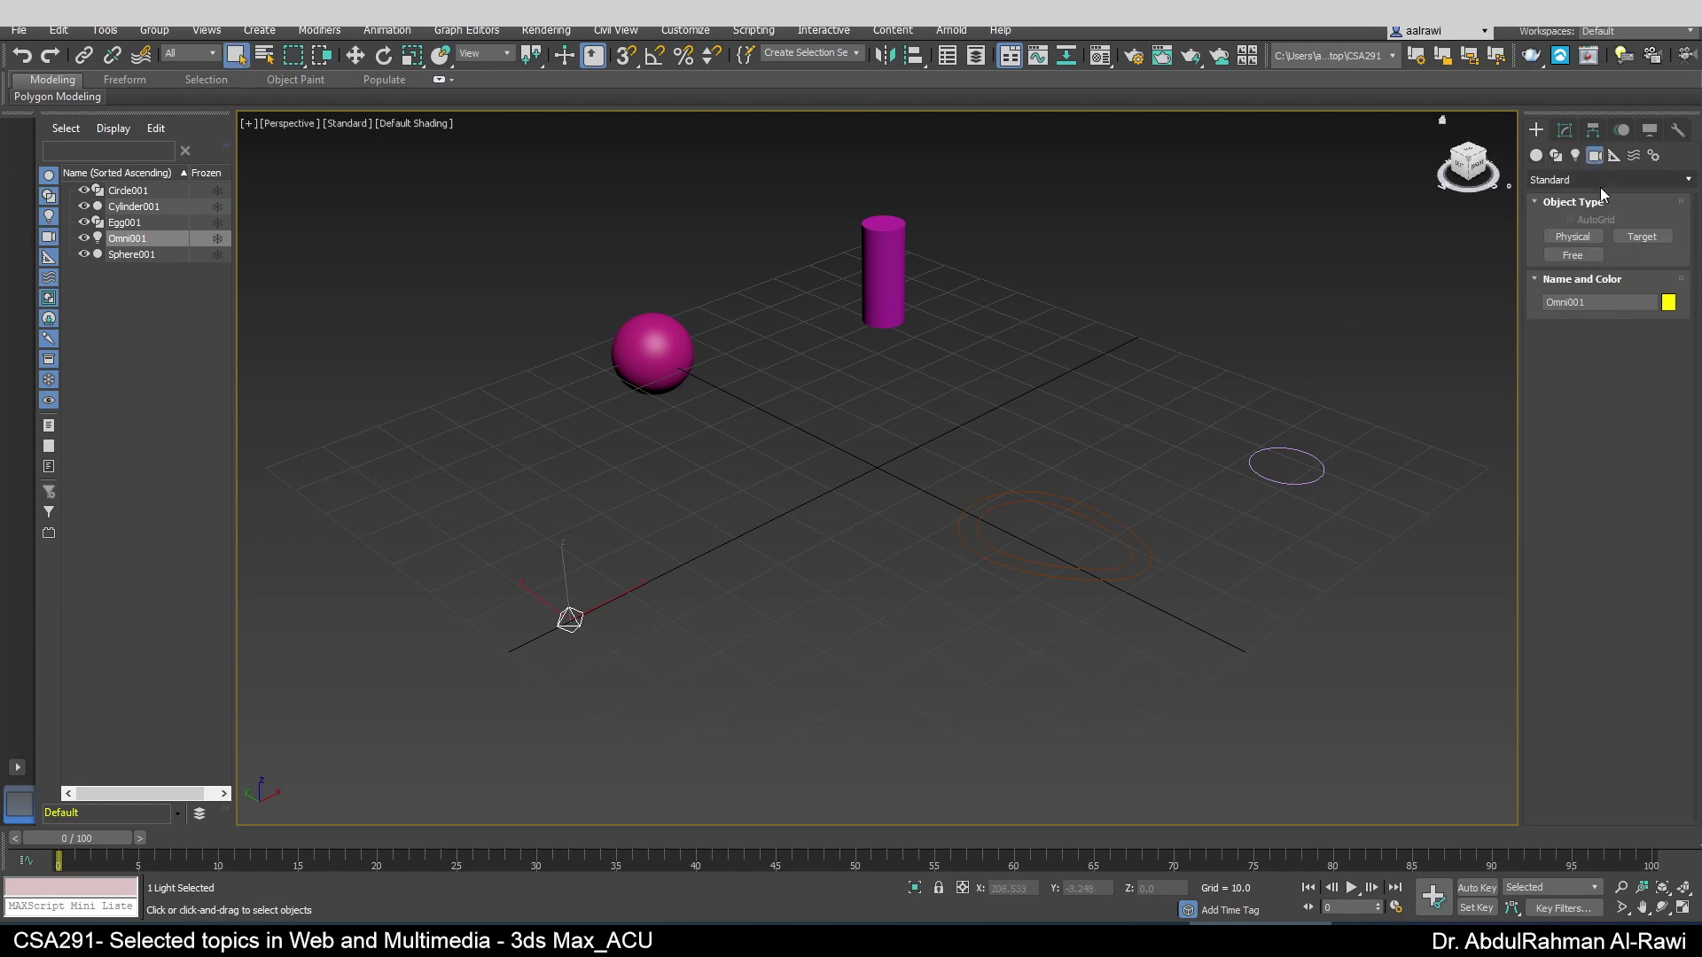
left_click(1596, 257)
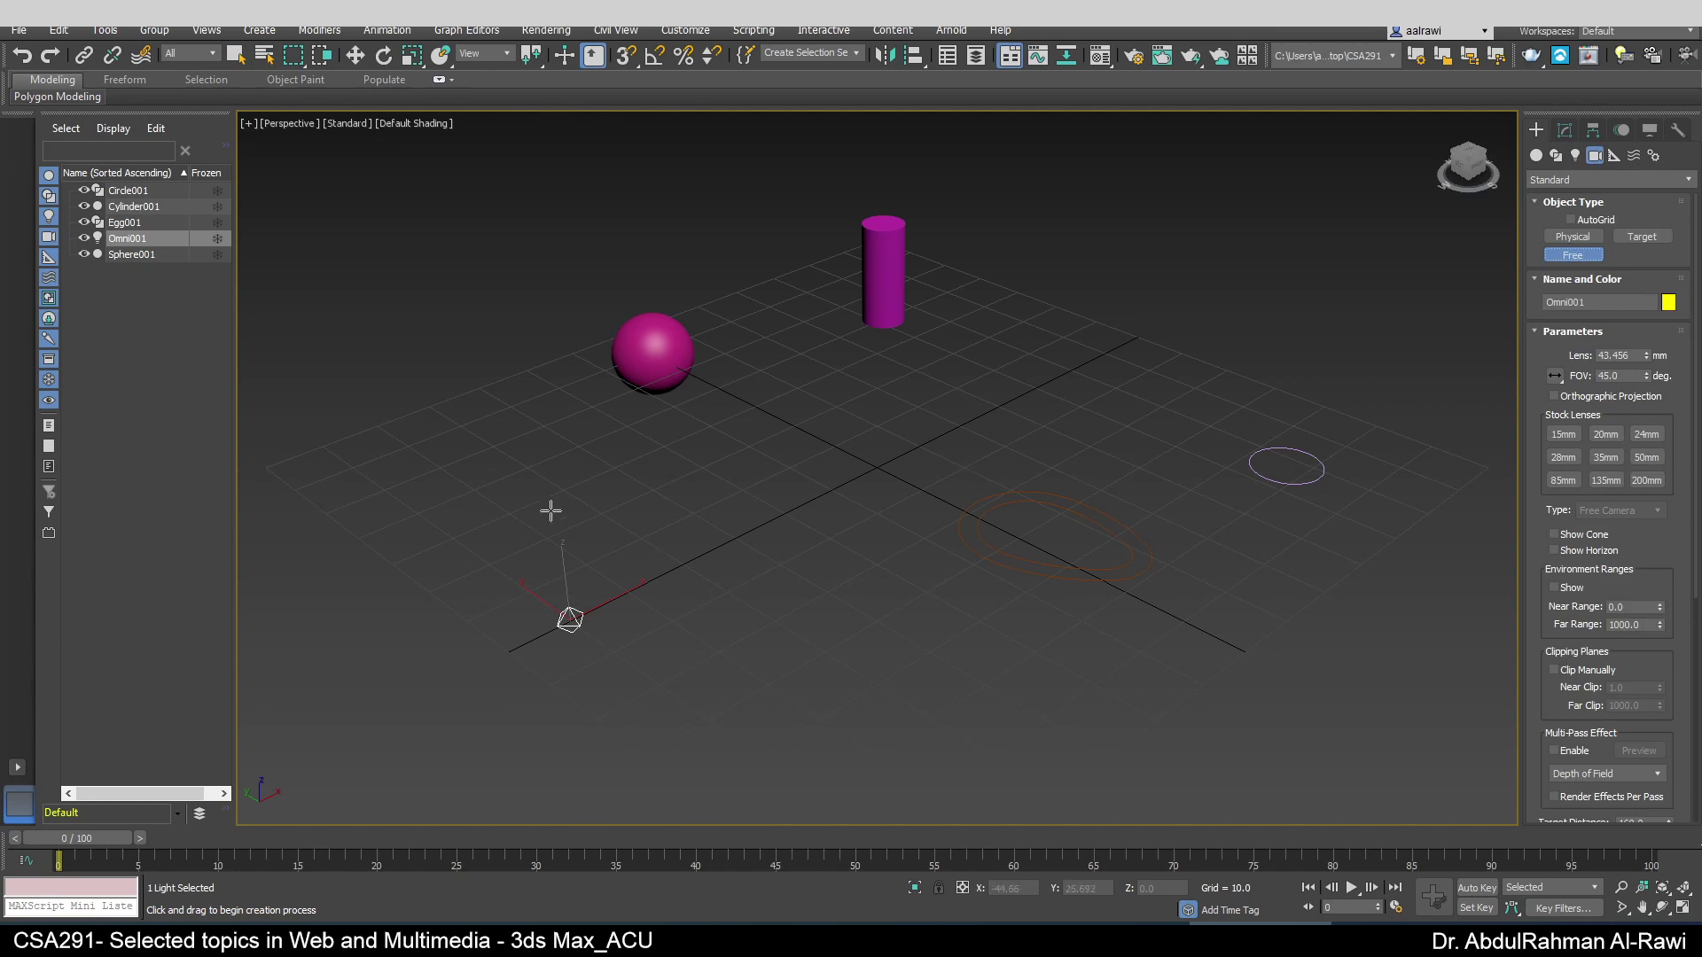
left_click(448, 476)
right_click(456, 488)
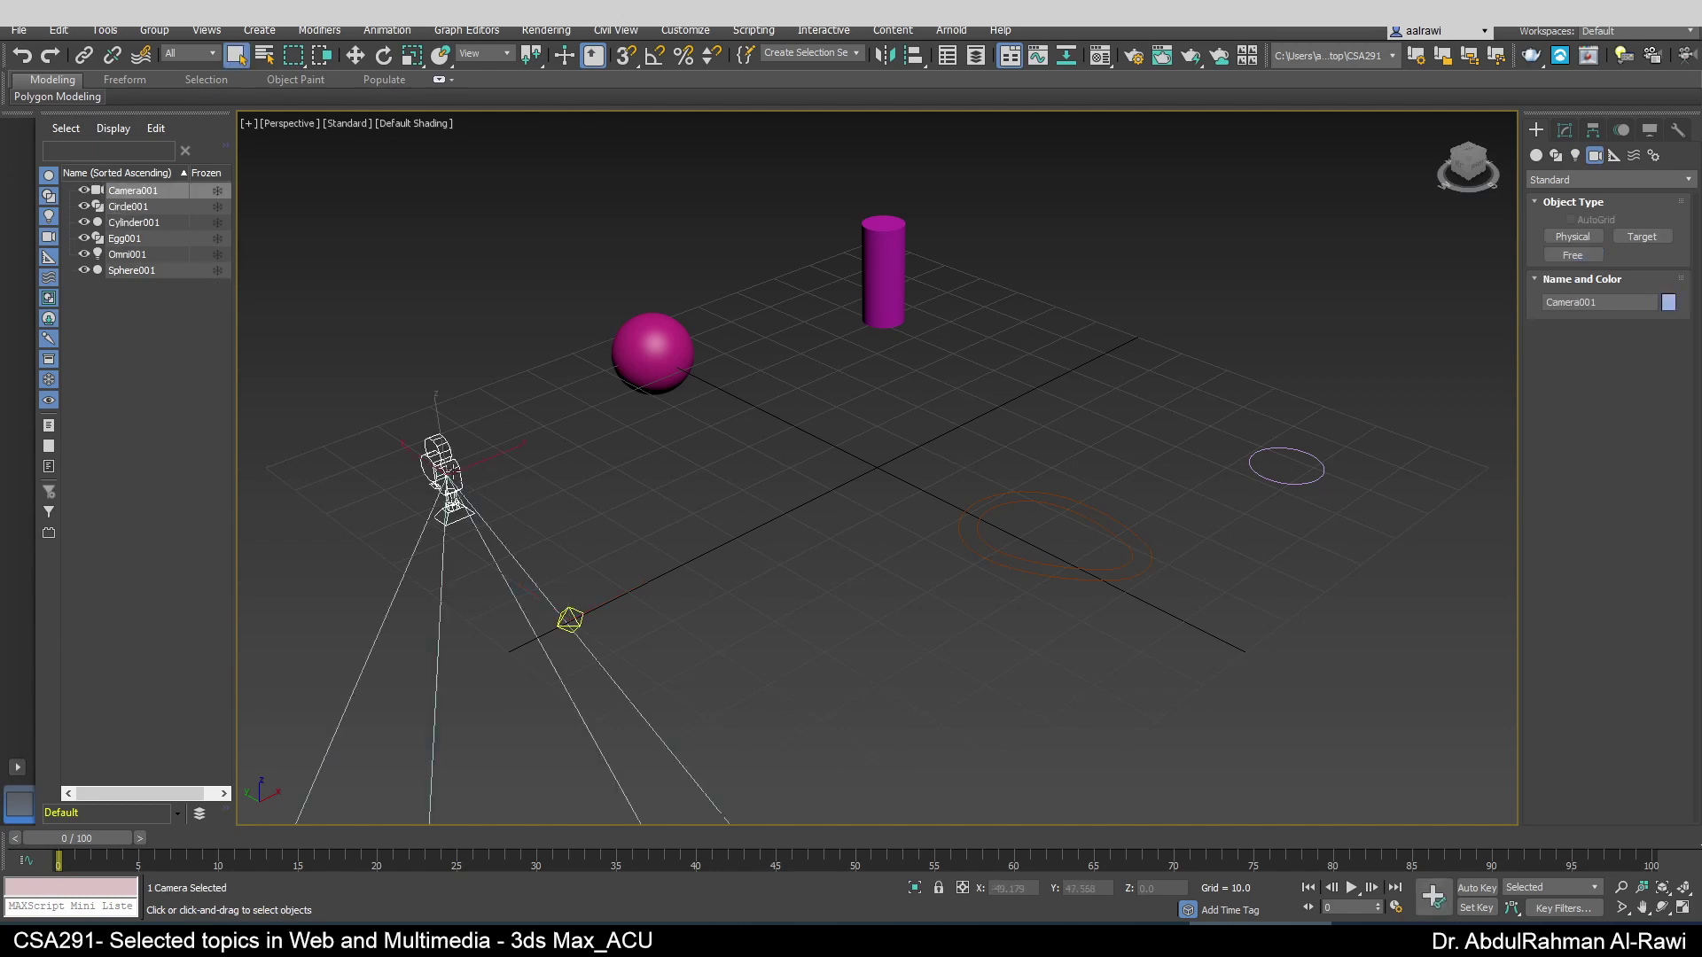
- Add a PBomb force space warp with an icon size of about 20 between the cylinder and the circle
left_click(1634, 156)
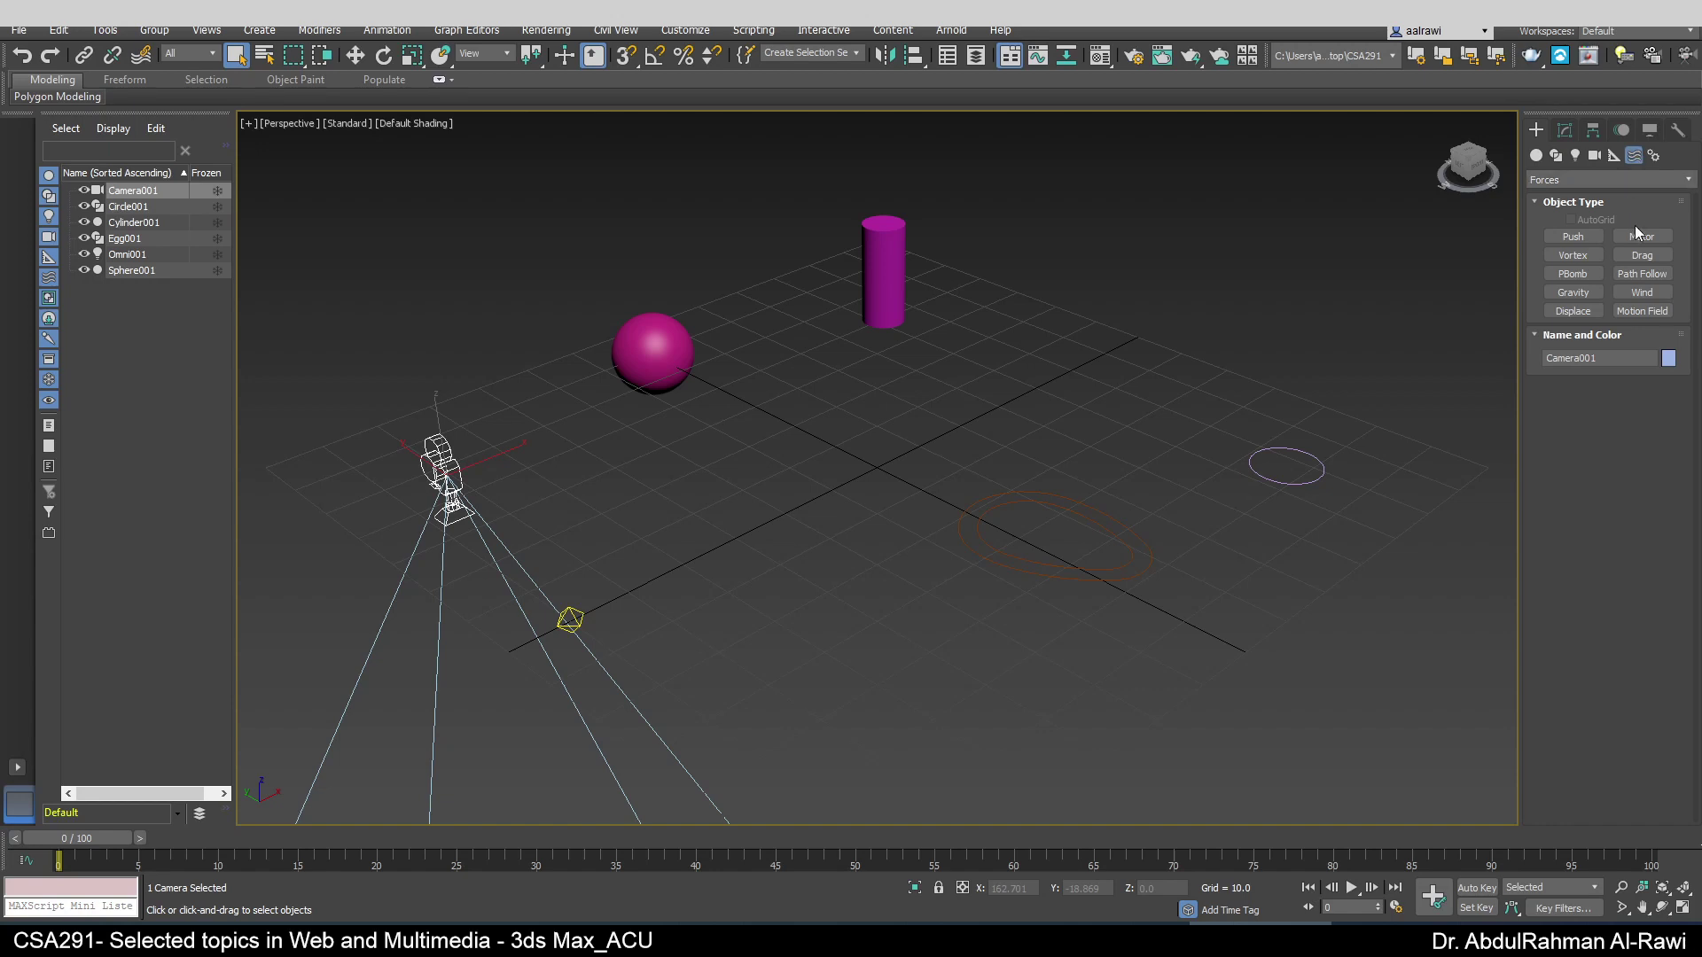
left_click(1584, 277)
left_click_drag(1079, 377, 1125, 427)
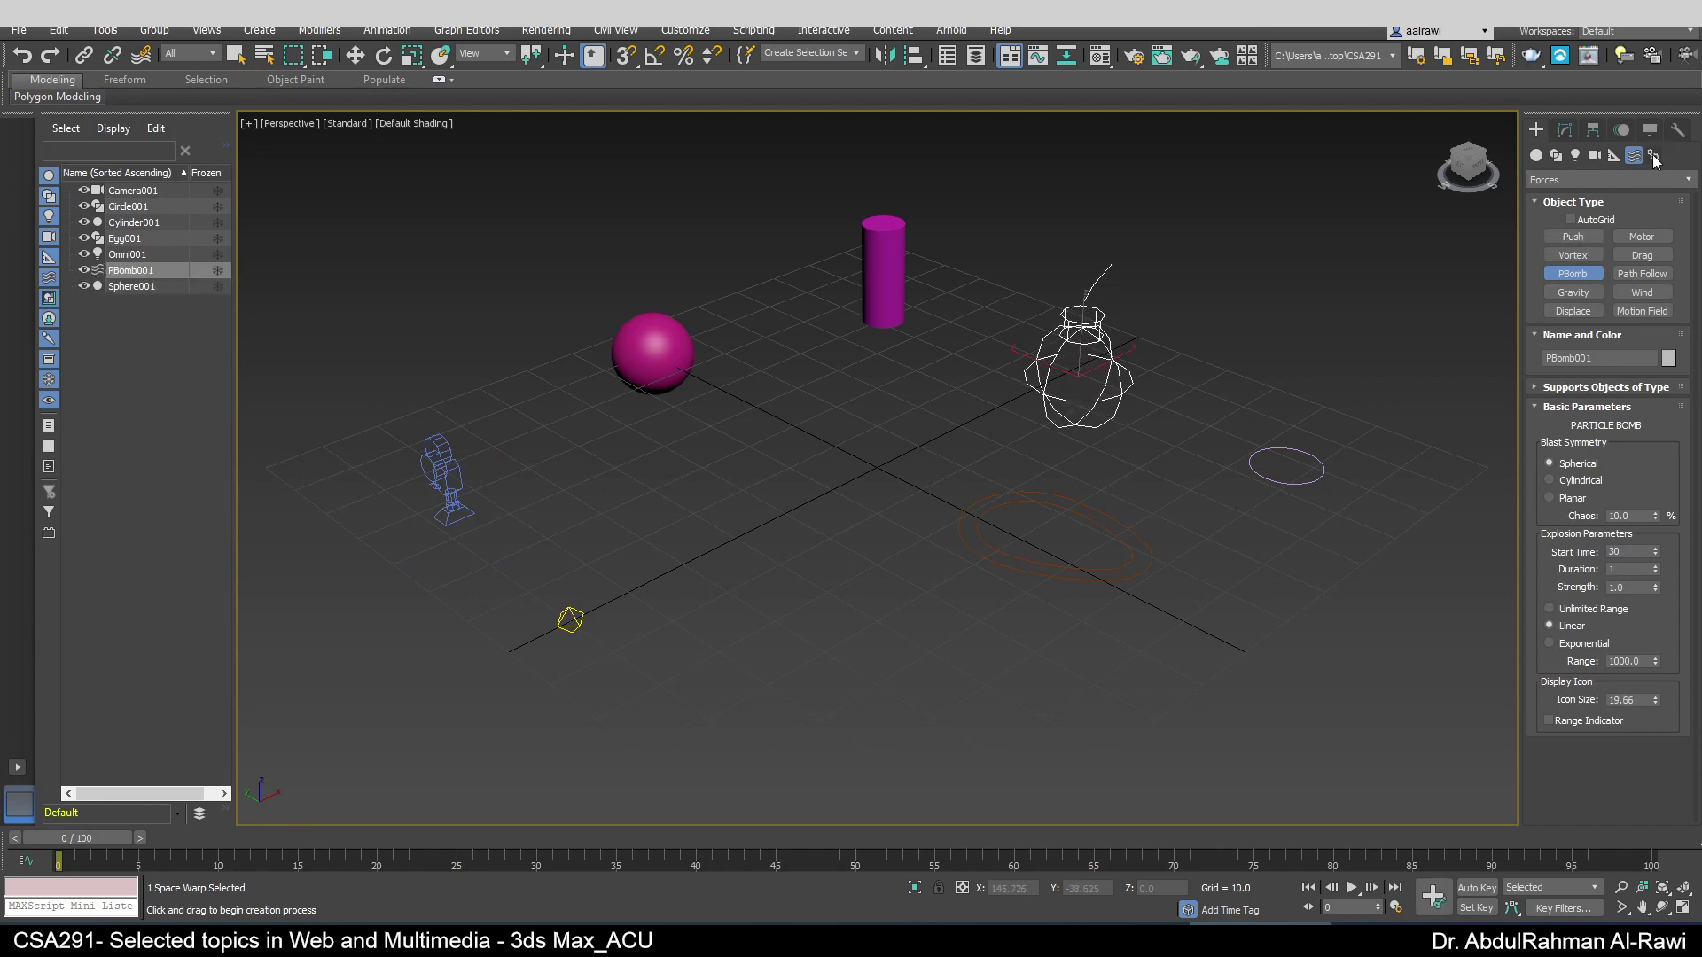
- Create a Dummy helper on the front-left part of the grid, between the Omni light and the egg, and end helper creation
left_click(1610, 158)
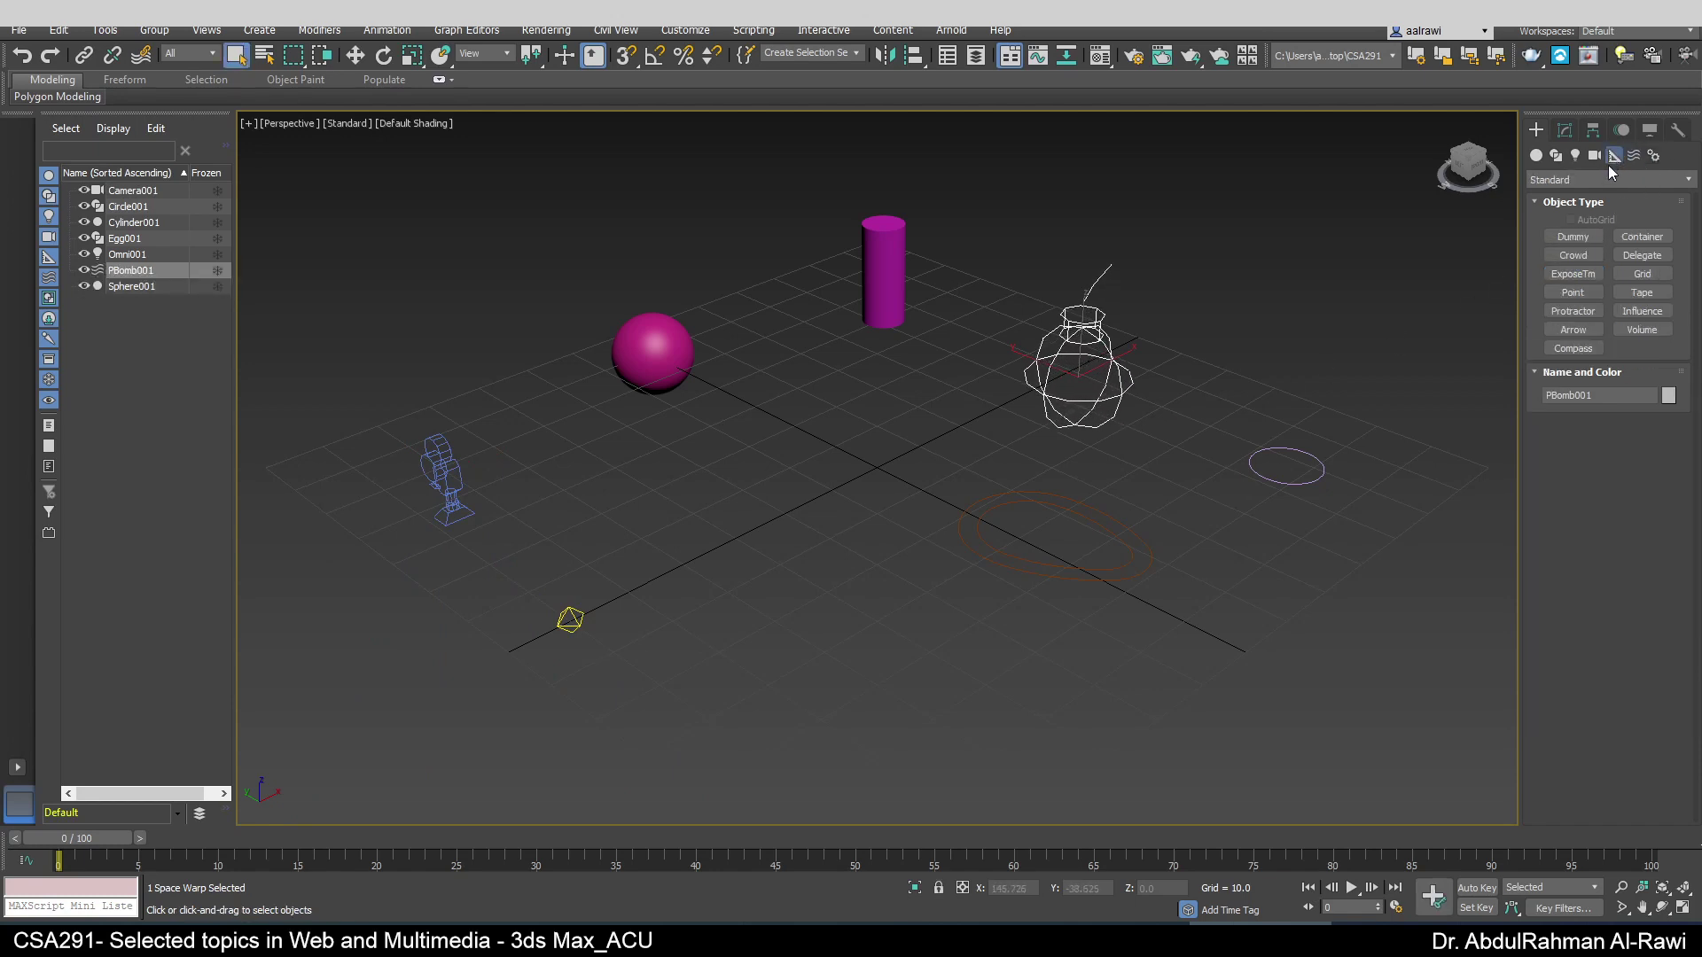
left_click(1573, 237)
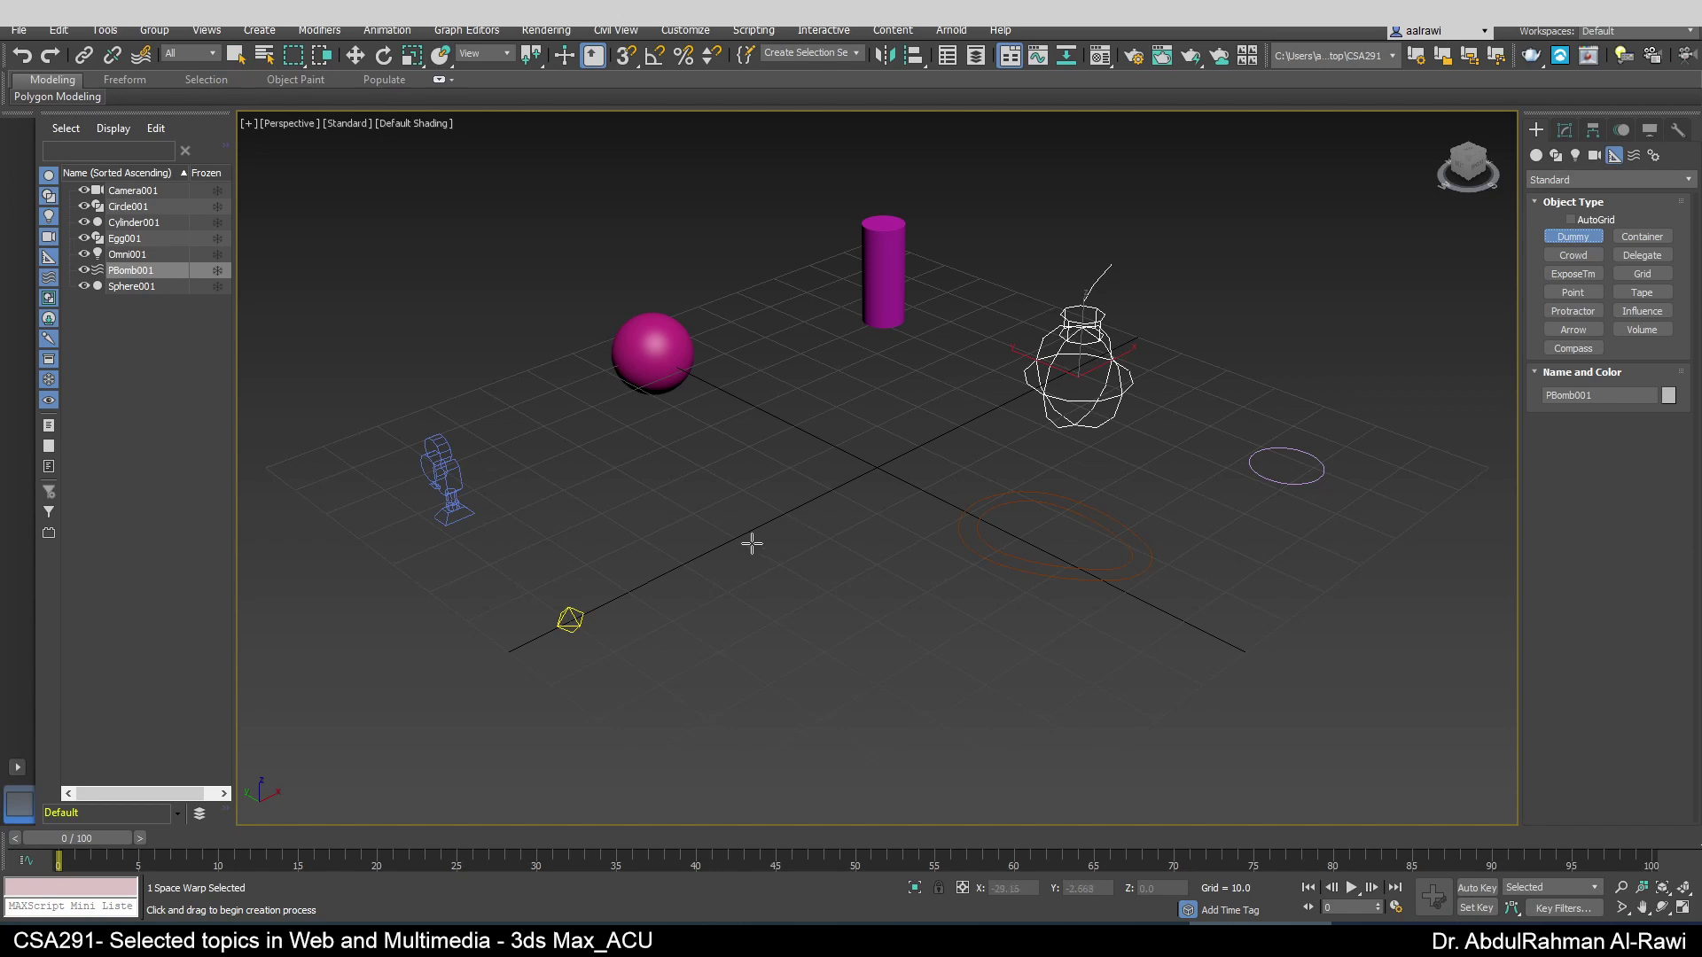
left_click_drag(748, 544, 767, 585)
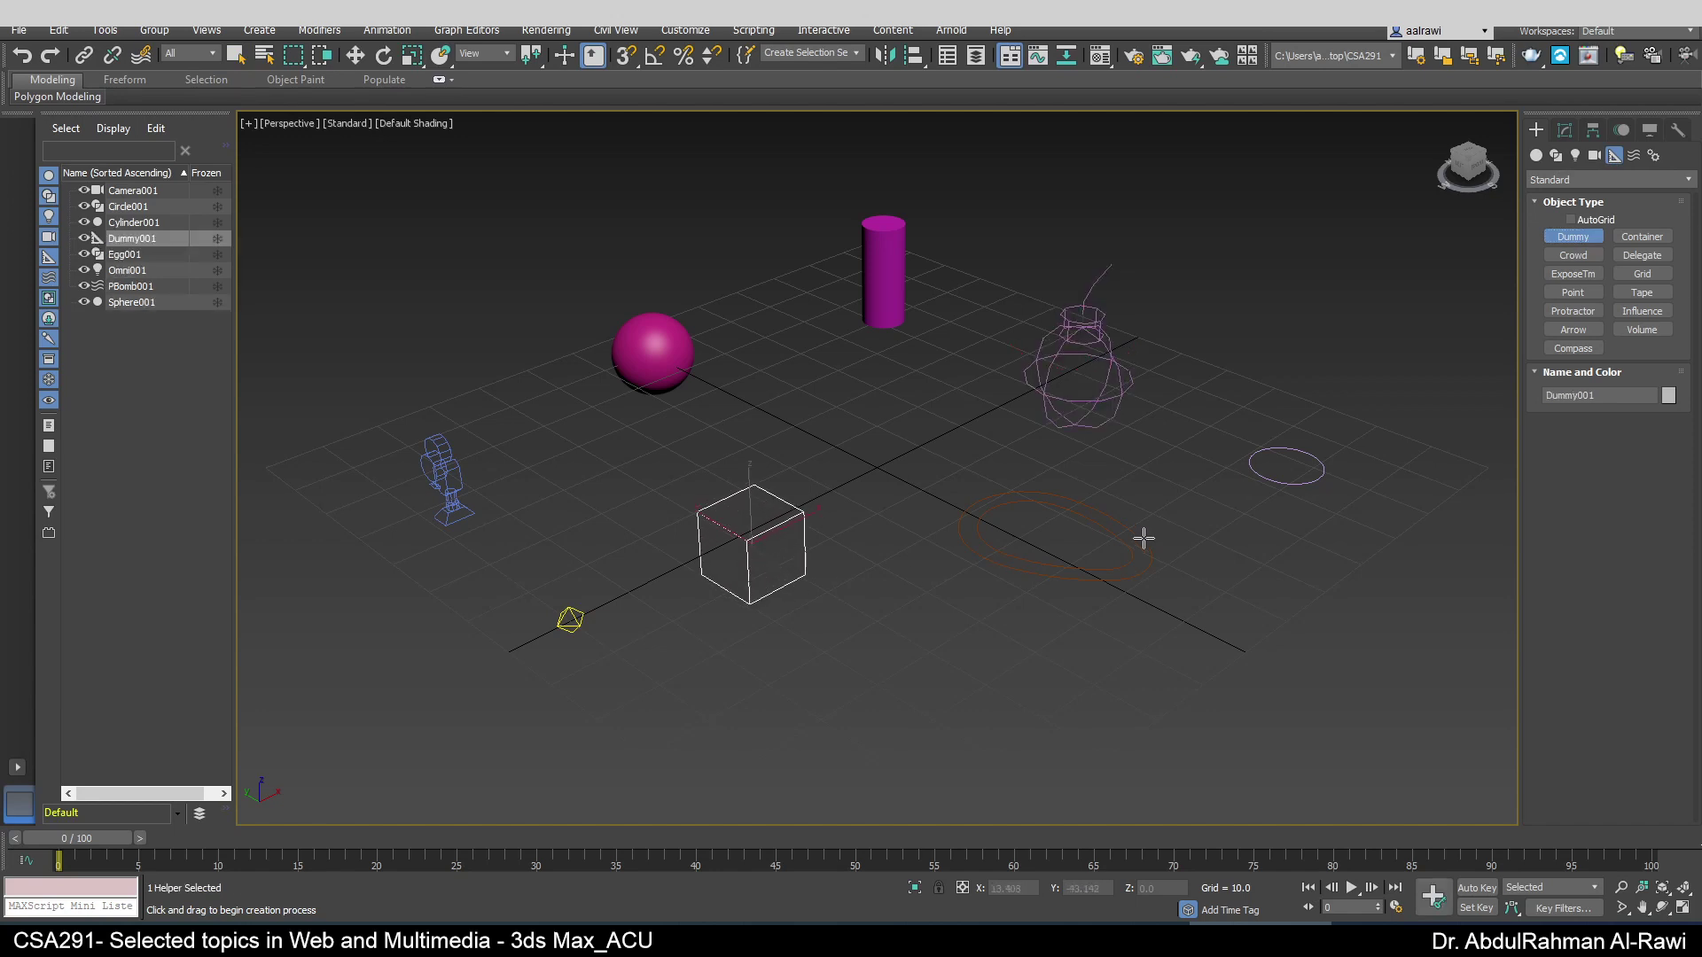
right_click(1243, 532)
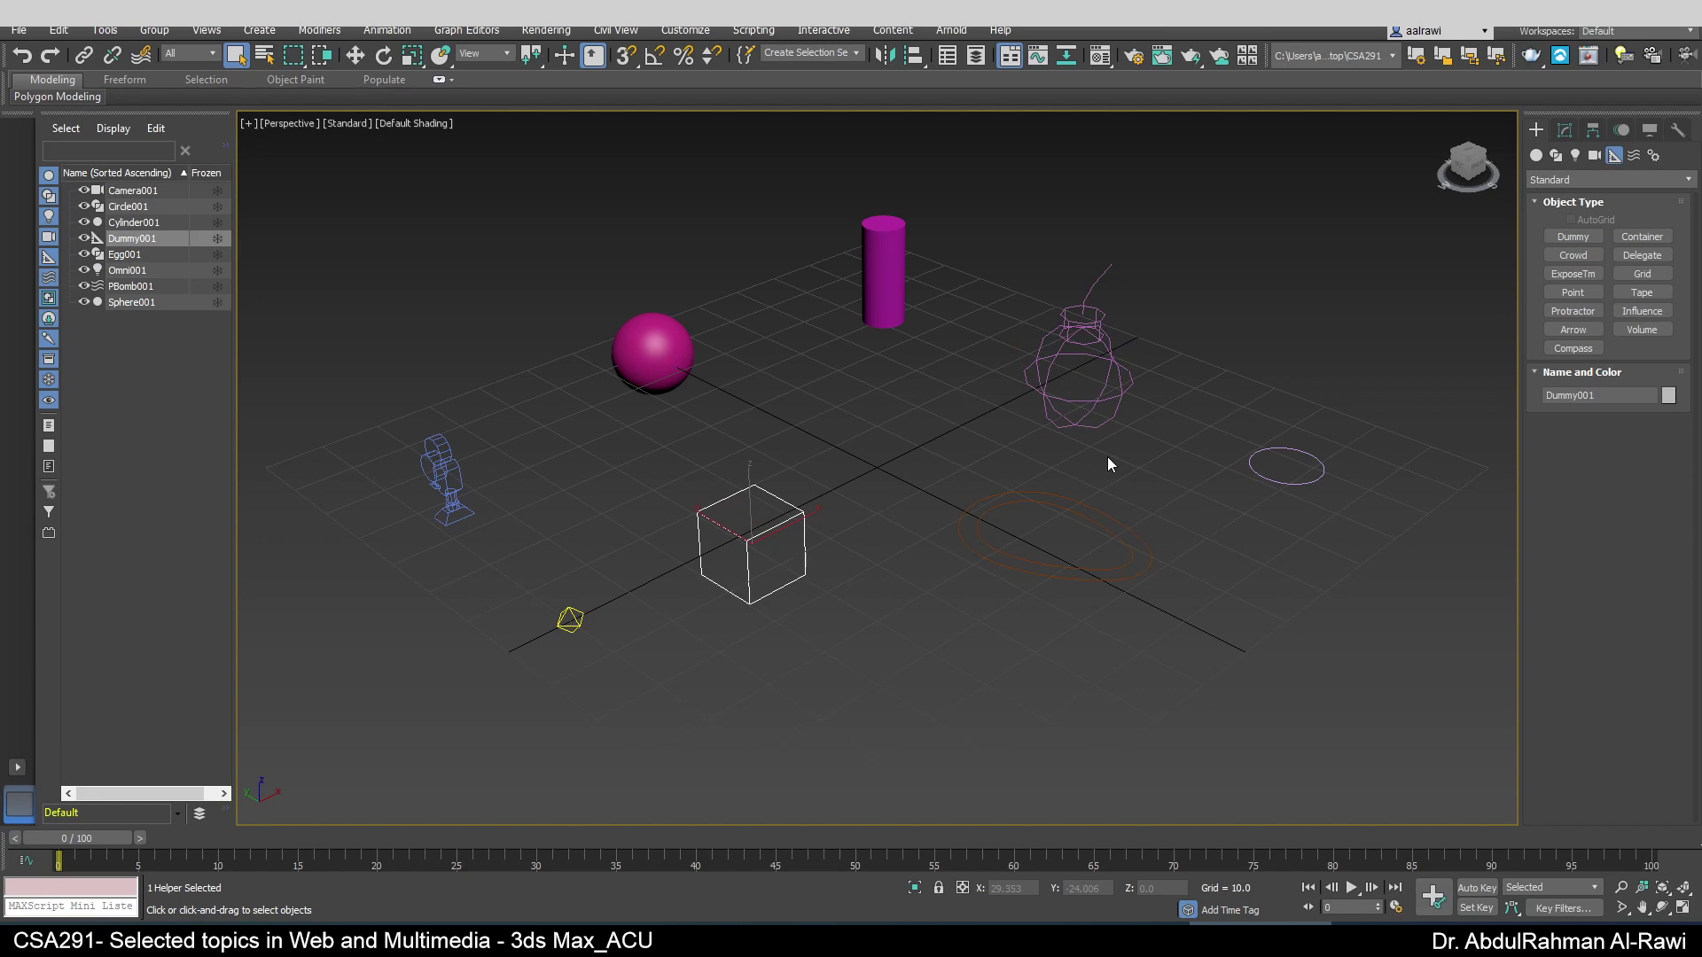
- Select the sphere, try the Rotate and Move tools without transforming it, and return to the Select Object tool
left_click(652, 360)
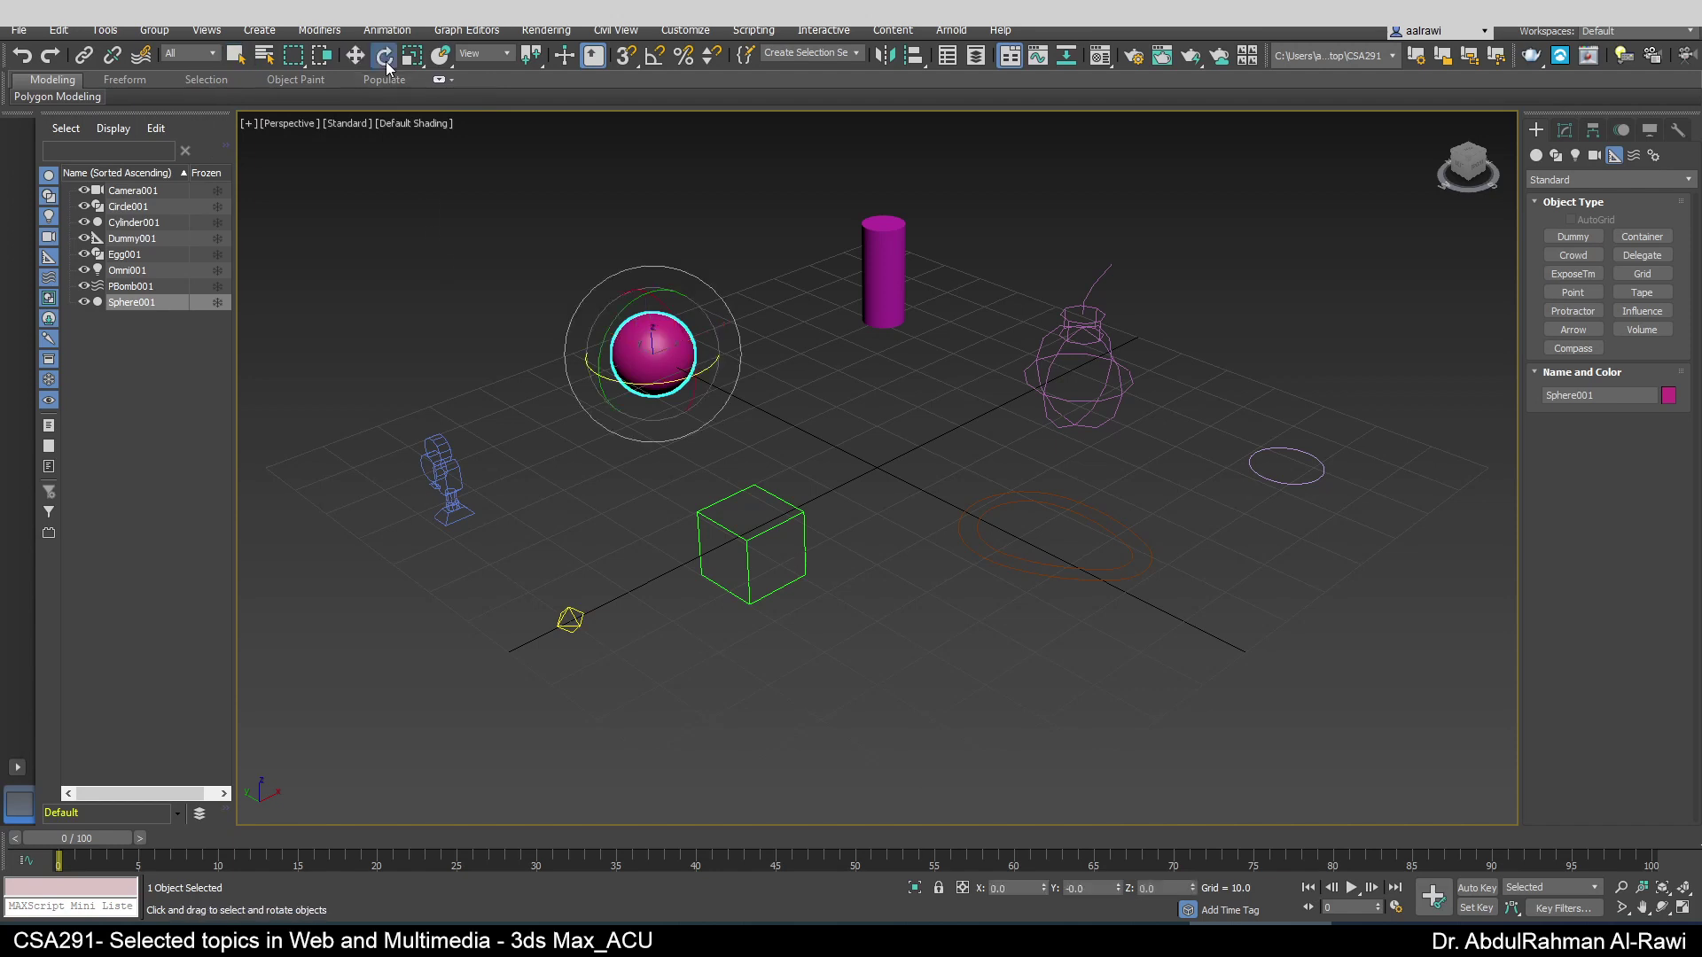
left_click(357, 57)
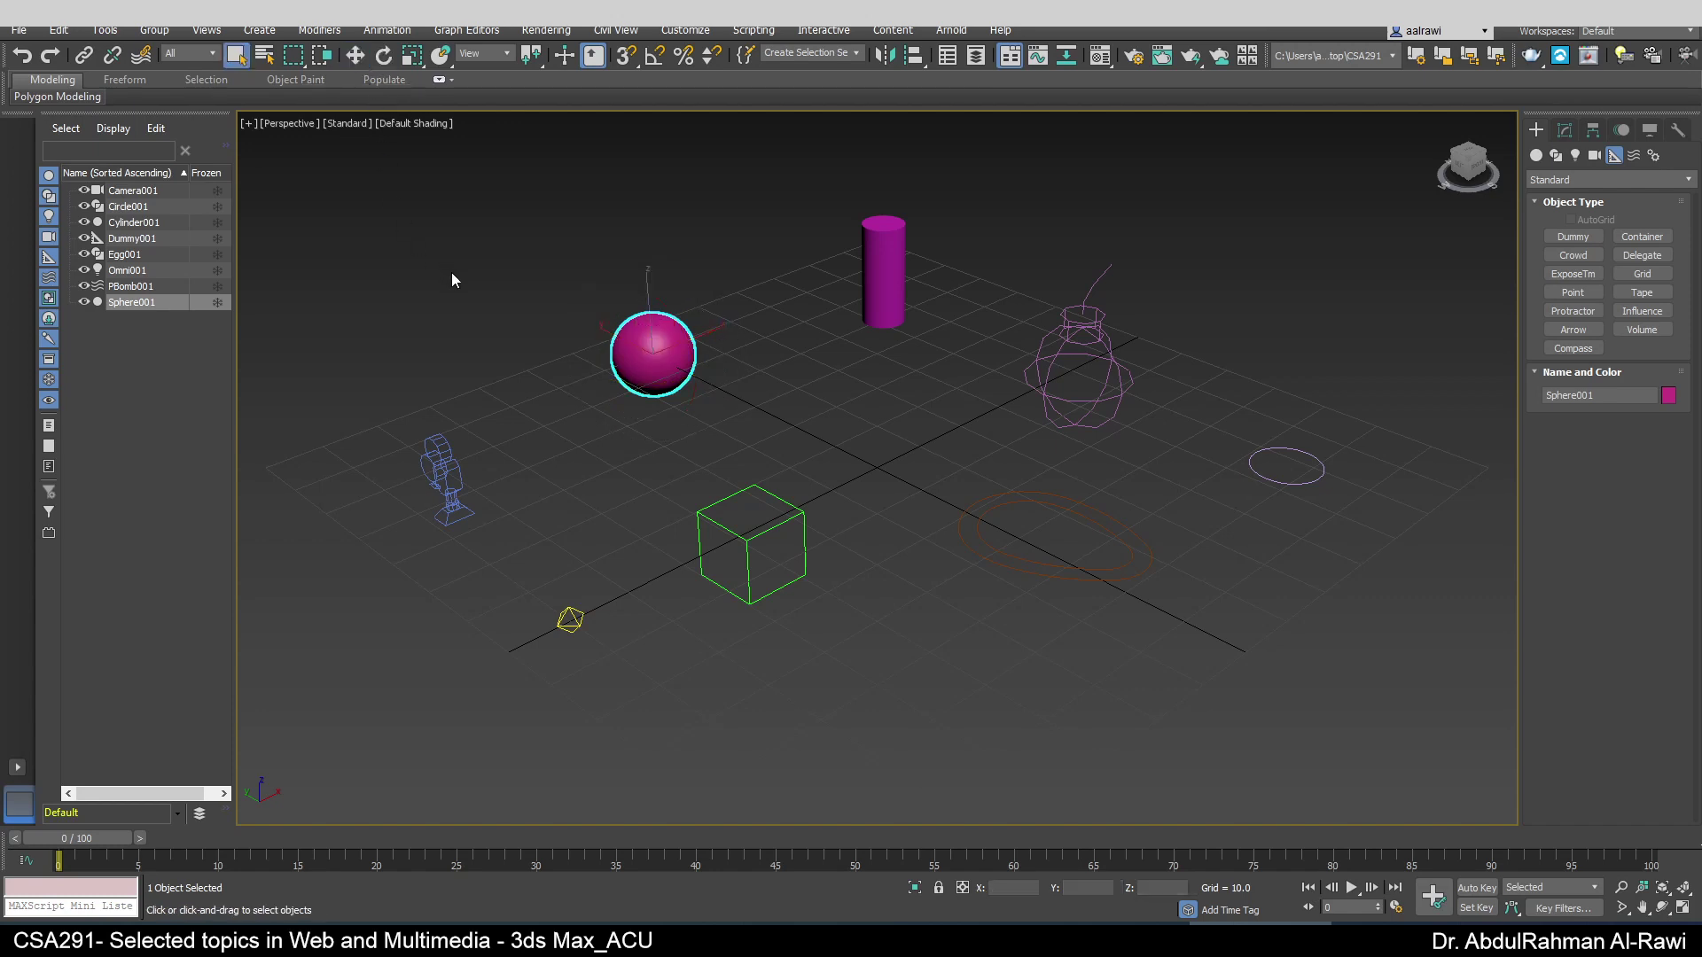
left_click(234, 56)
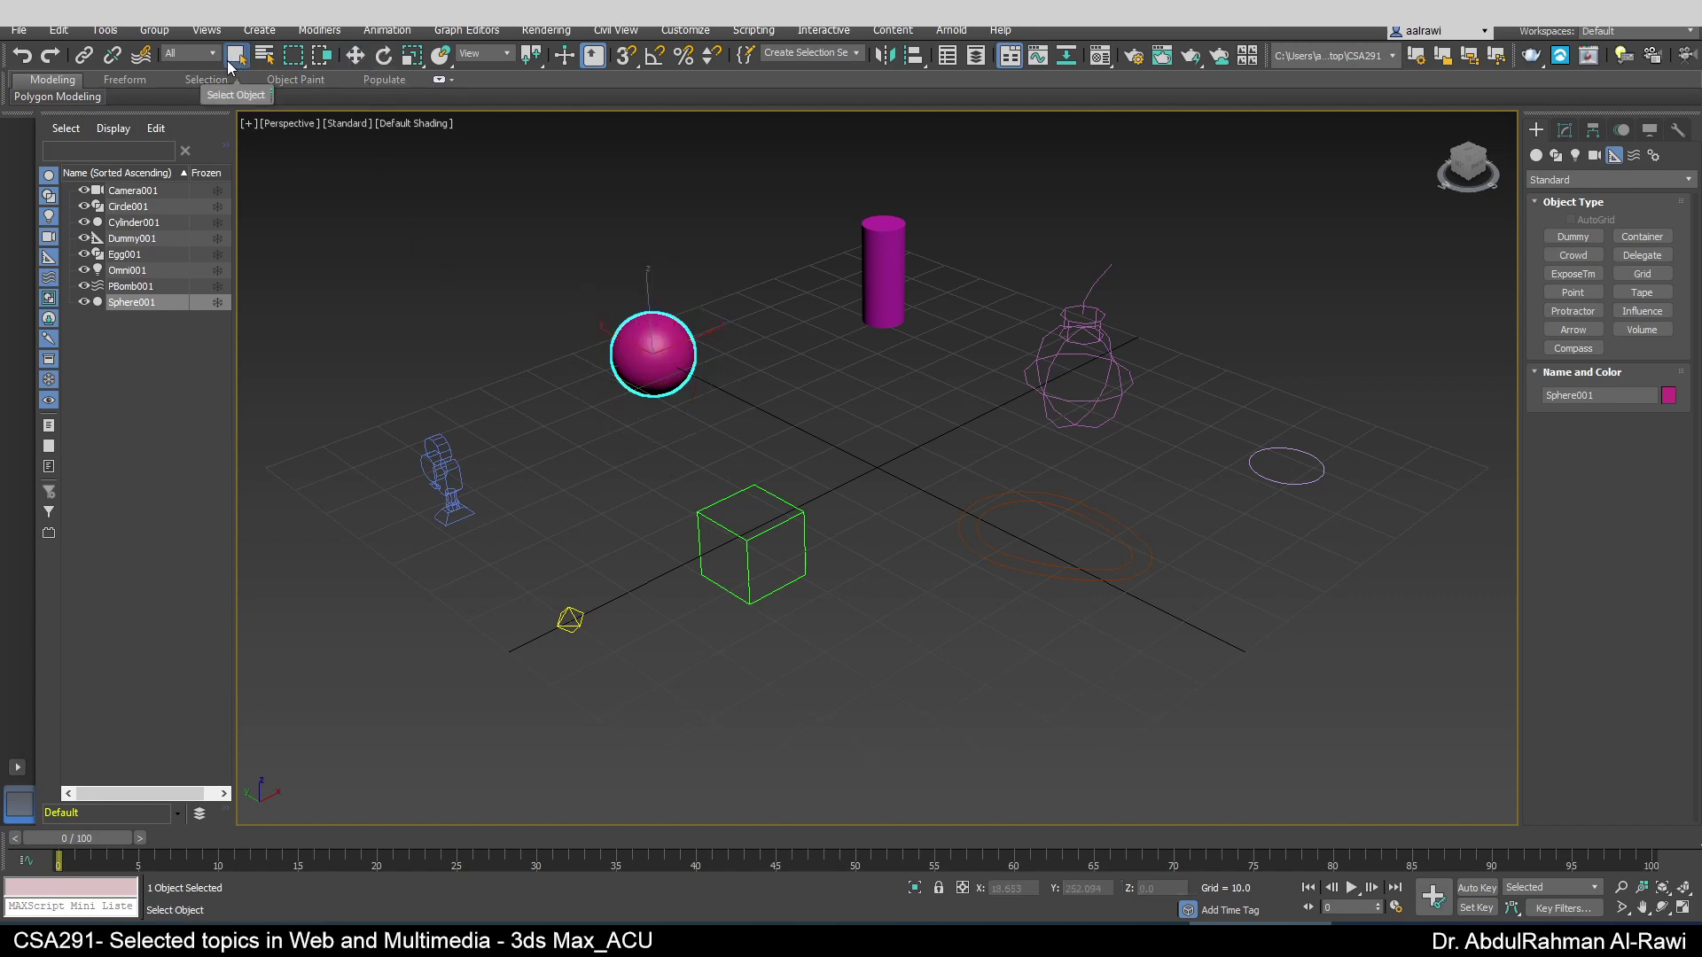
- Practise selecting individual objects such as the cylinder, circle and dummy in the viewport, and clear the selection
left_click(891, 274)
left_click(1051, 338)
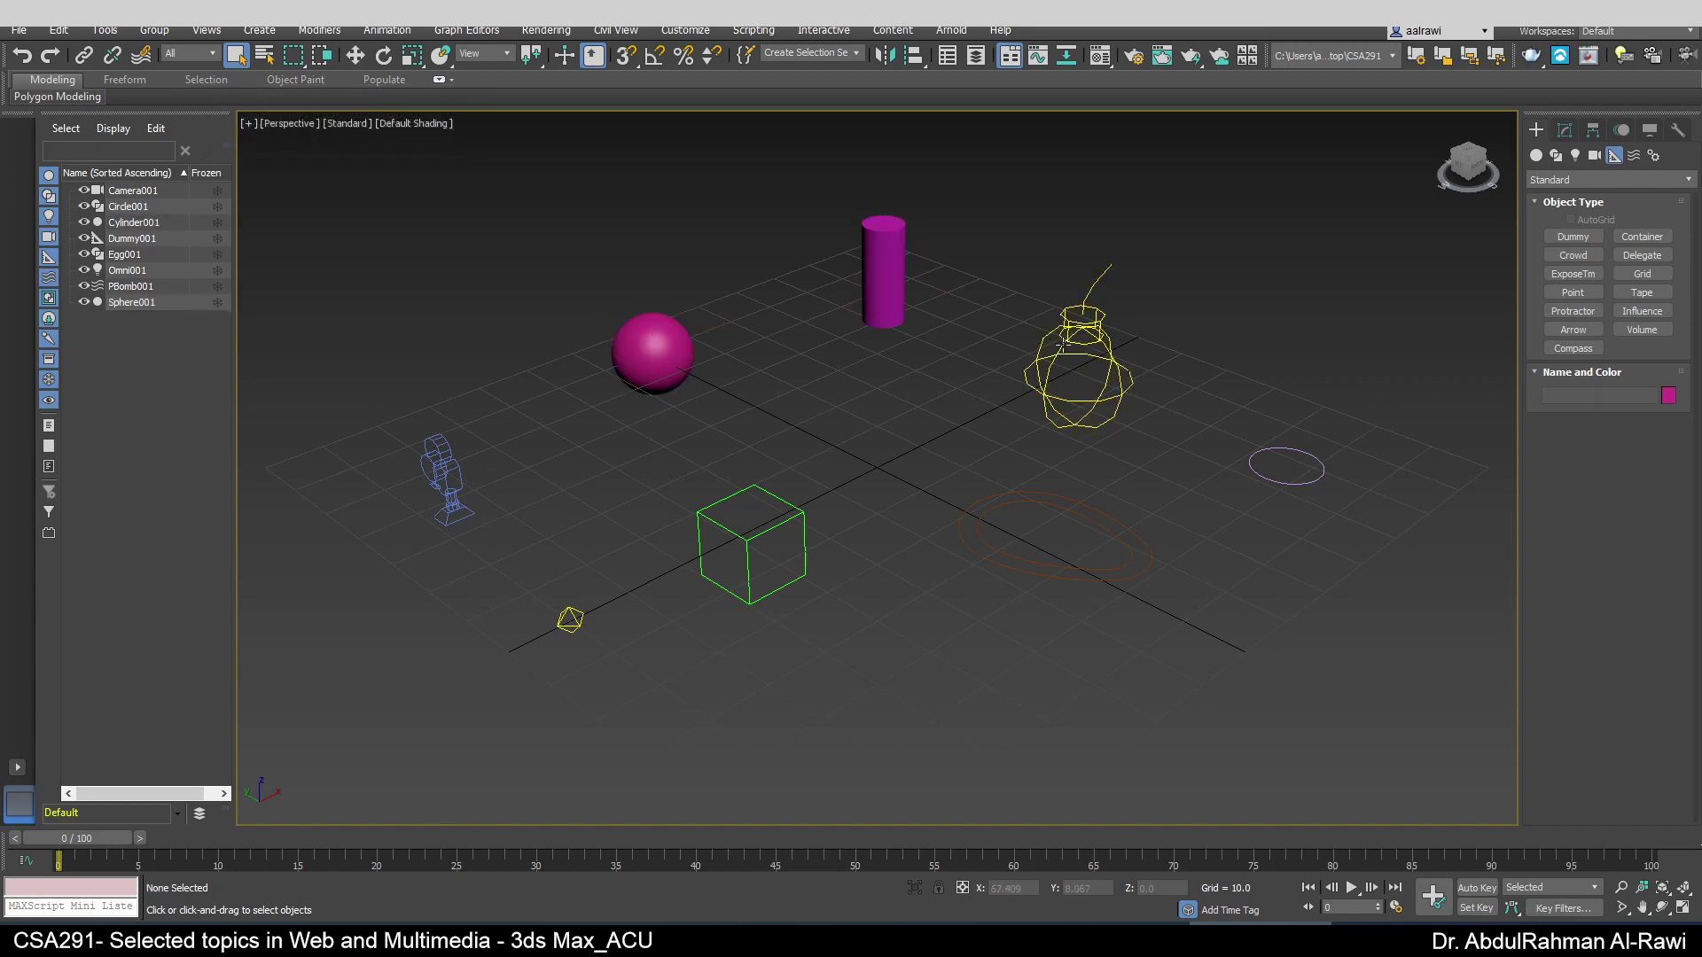
left_click(1251, 470)
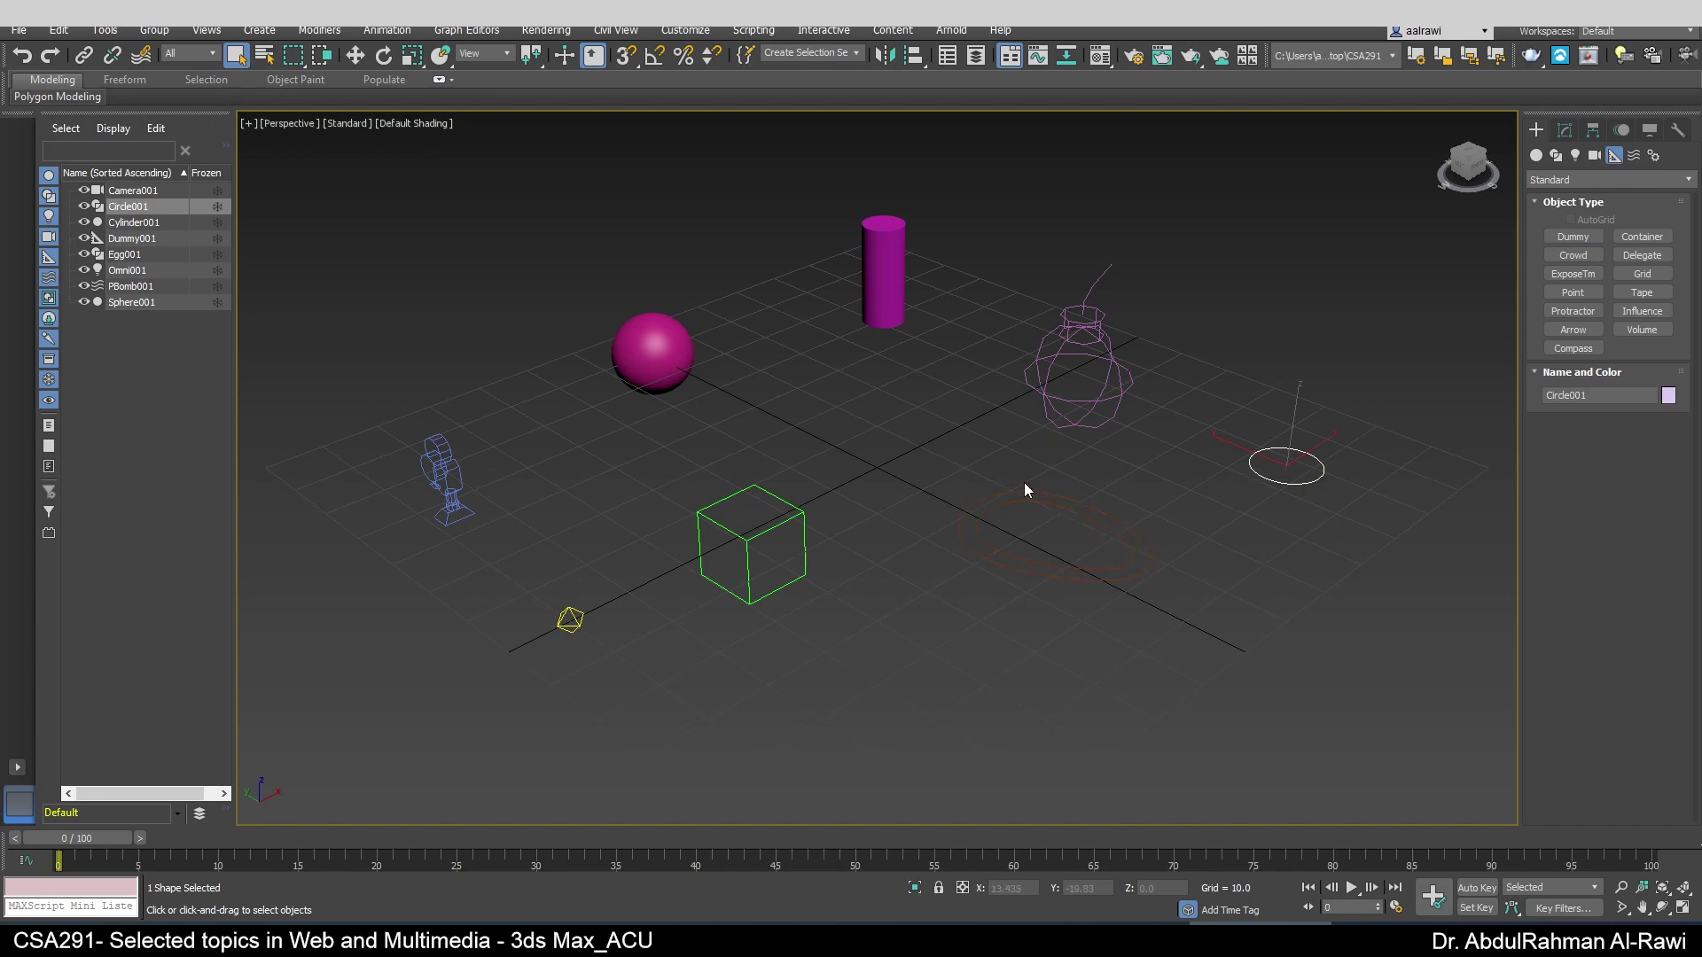
left_click(886, 443)
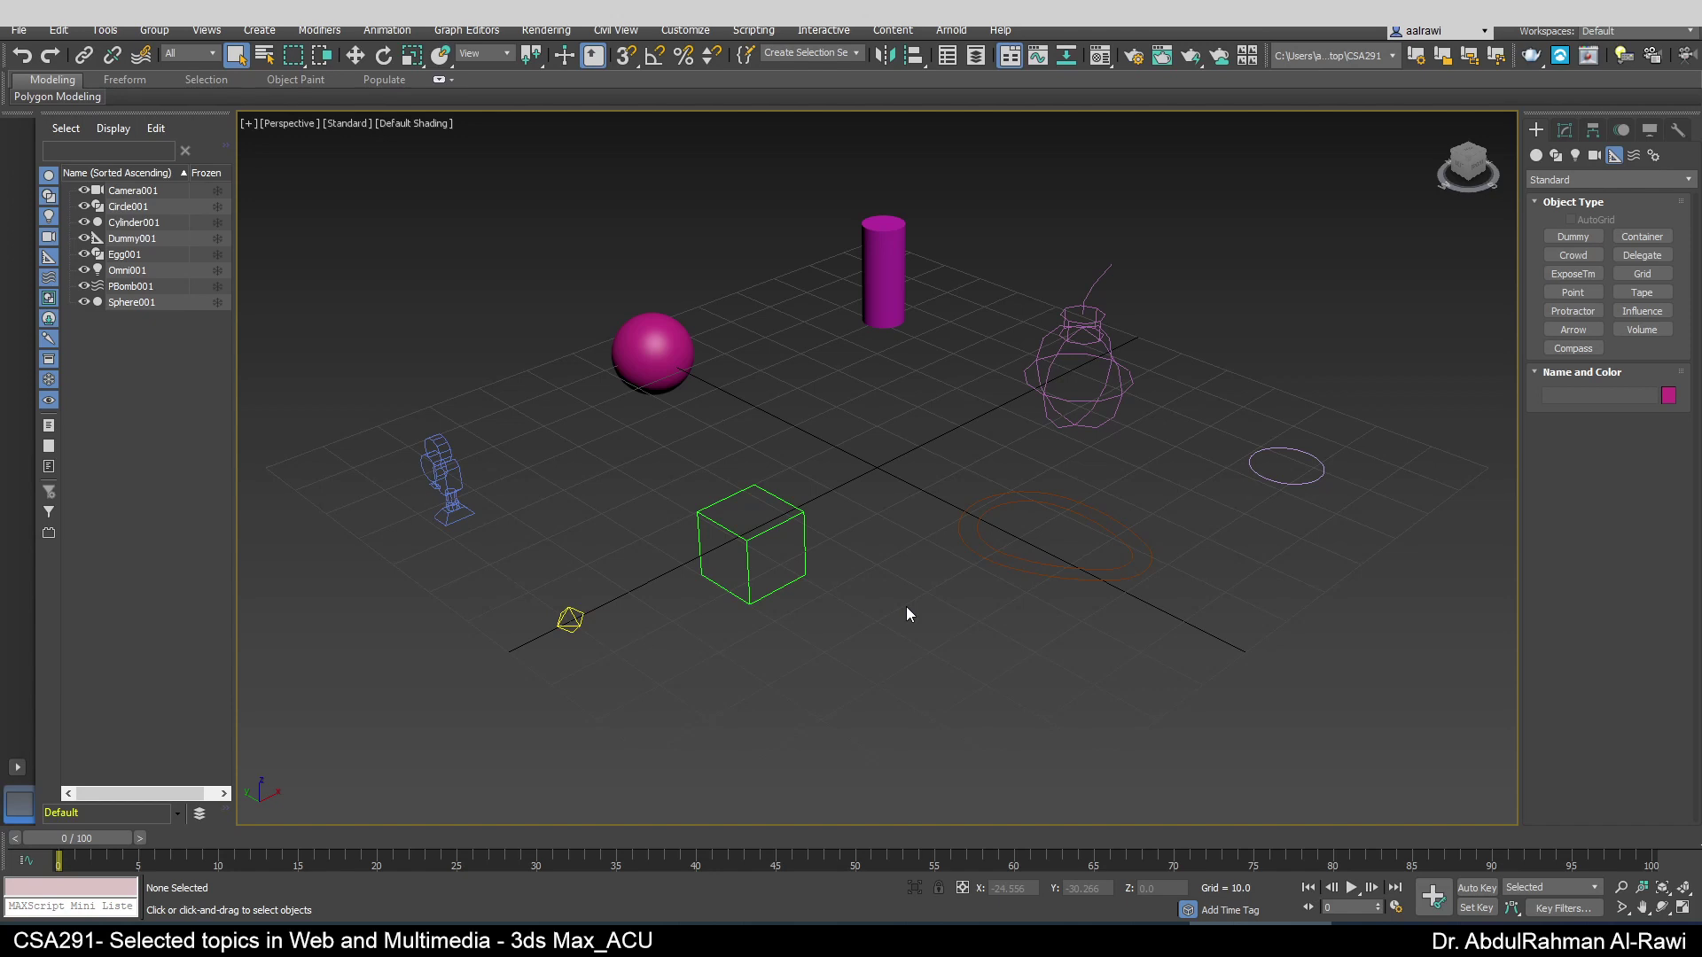
left_click(779, 521)
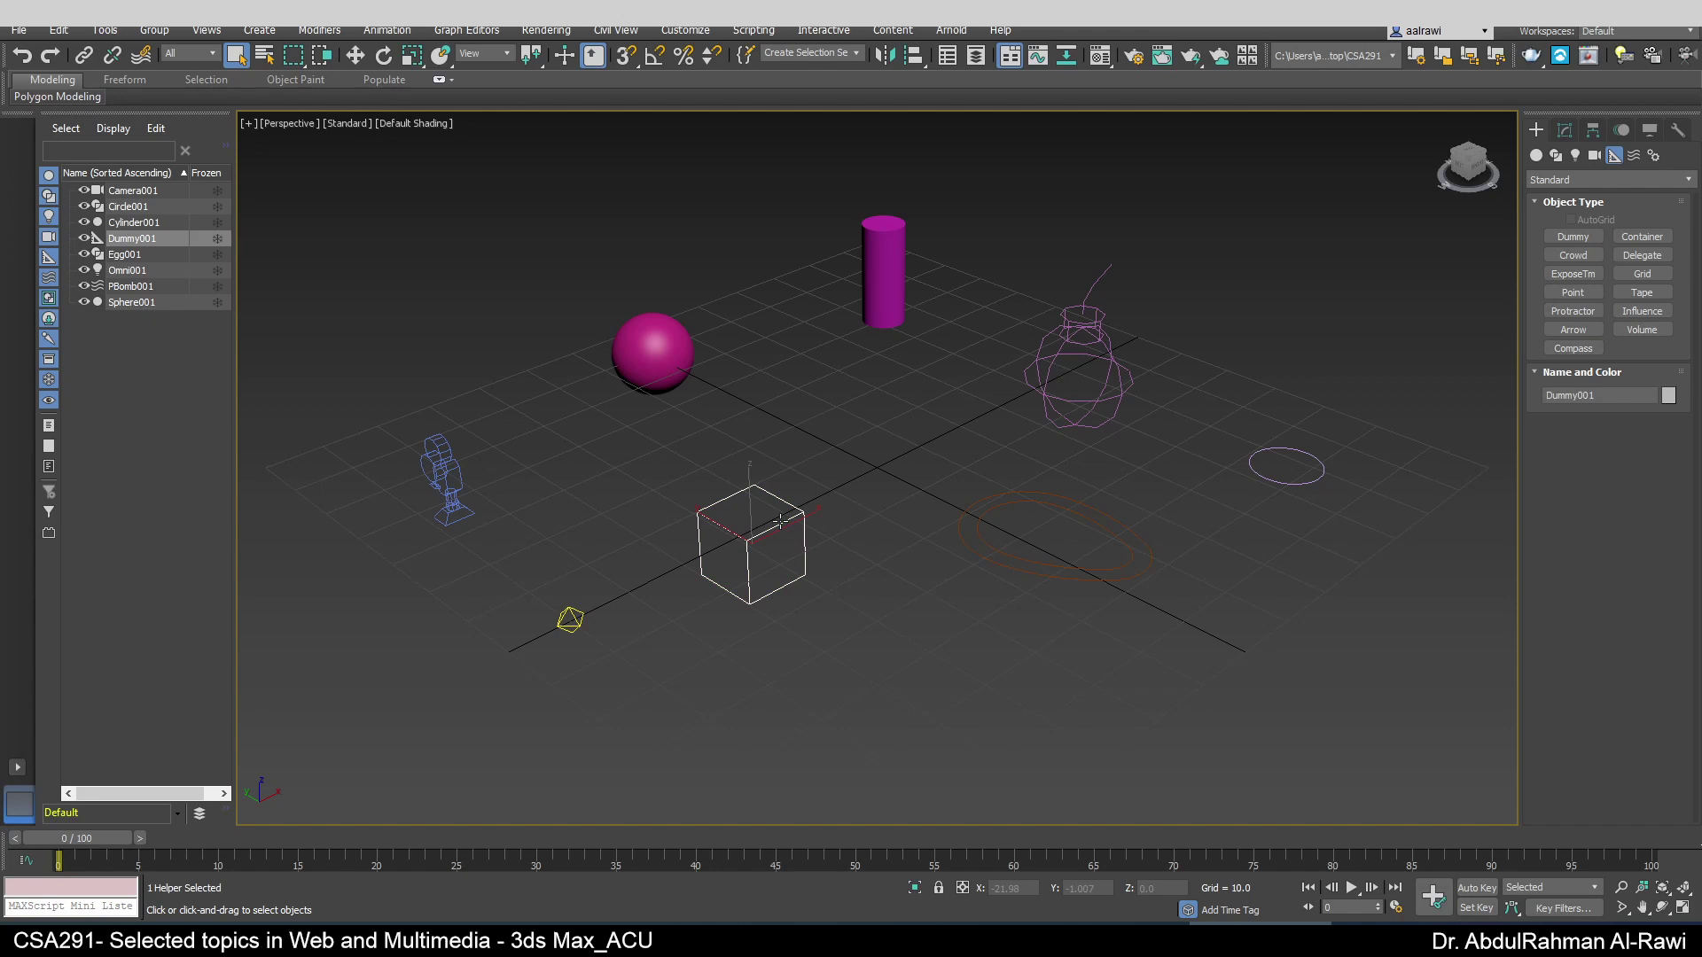
left_click(819, 469)
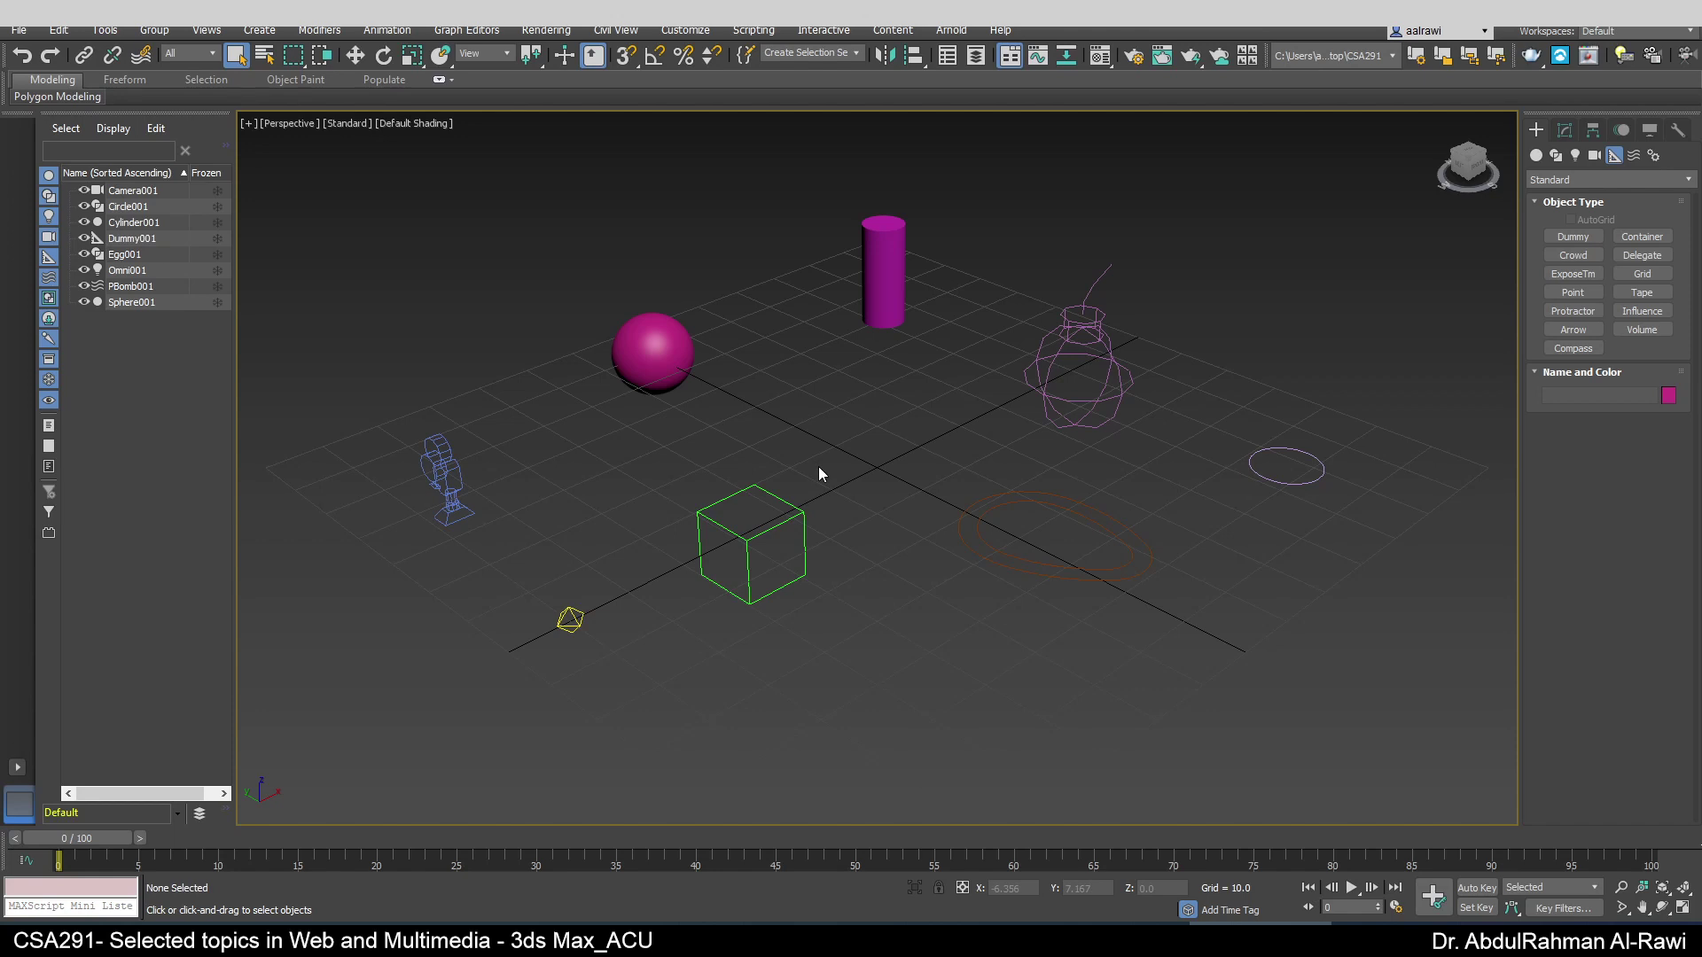
- Select the sphere and rename it "ball"
left_click(683, 344)
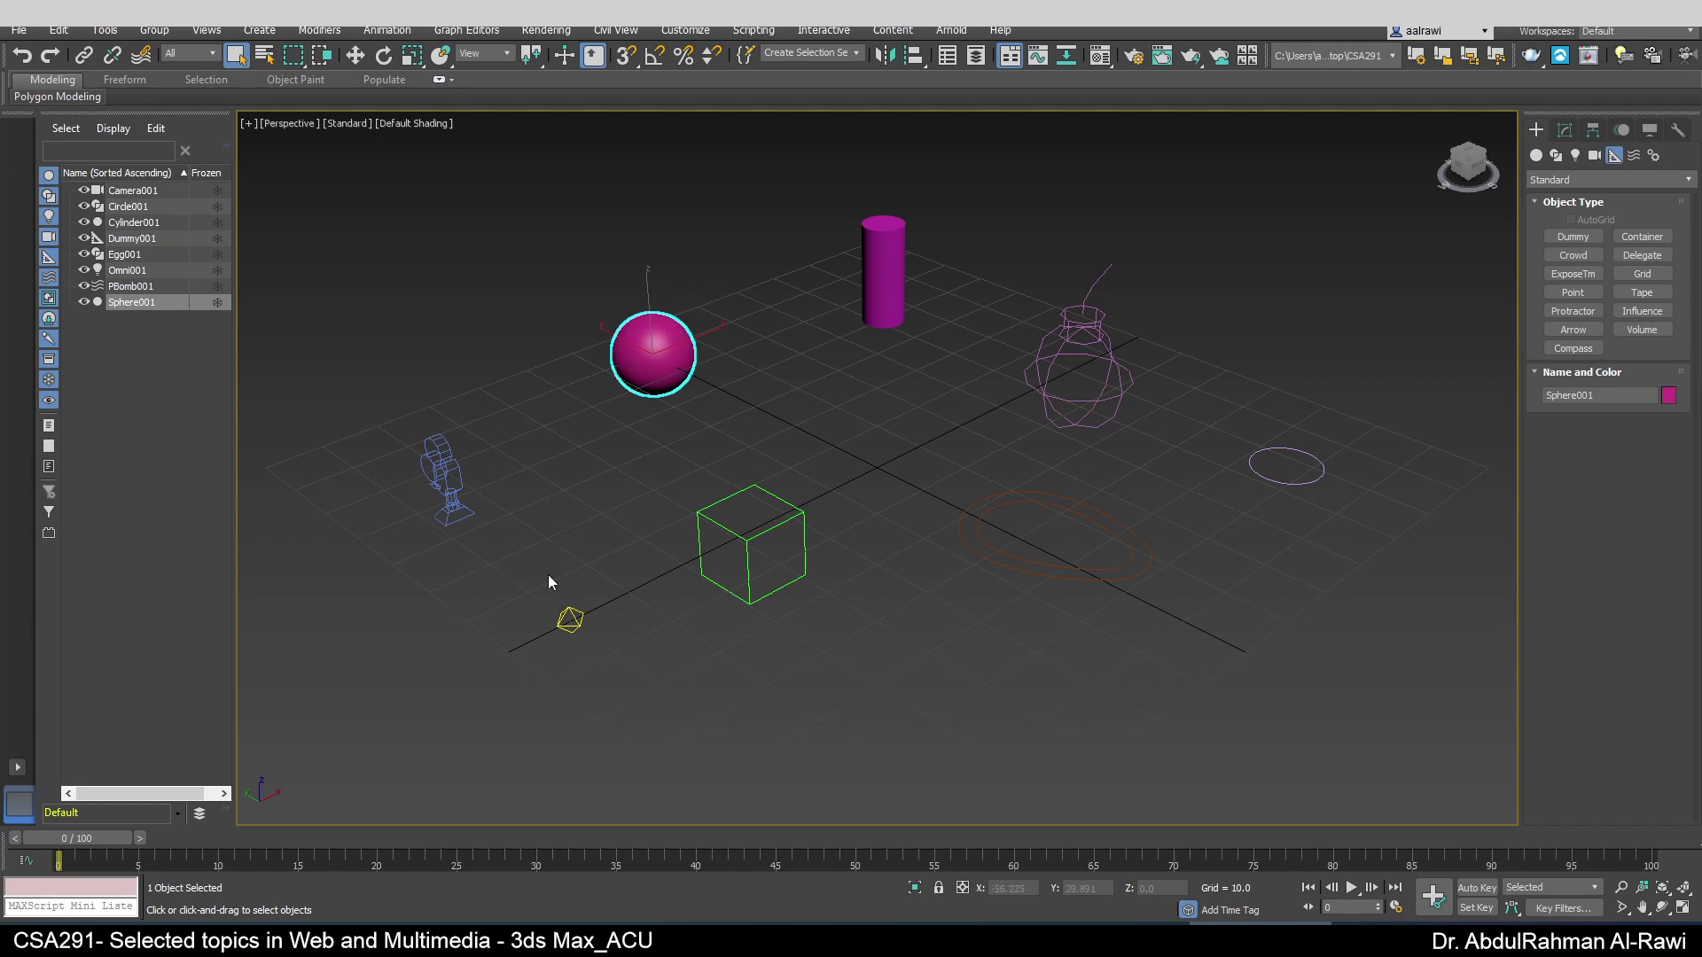
left_click(1565, 131)
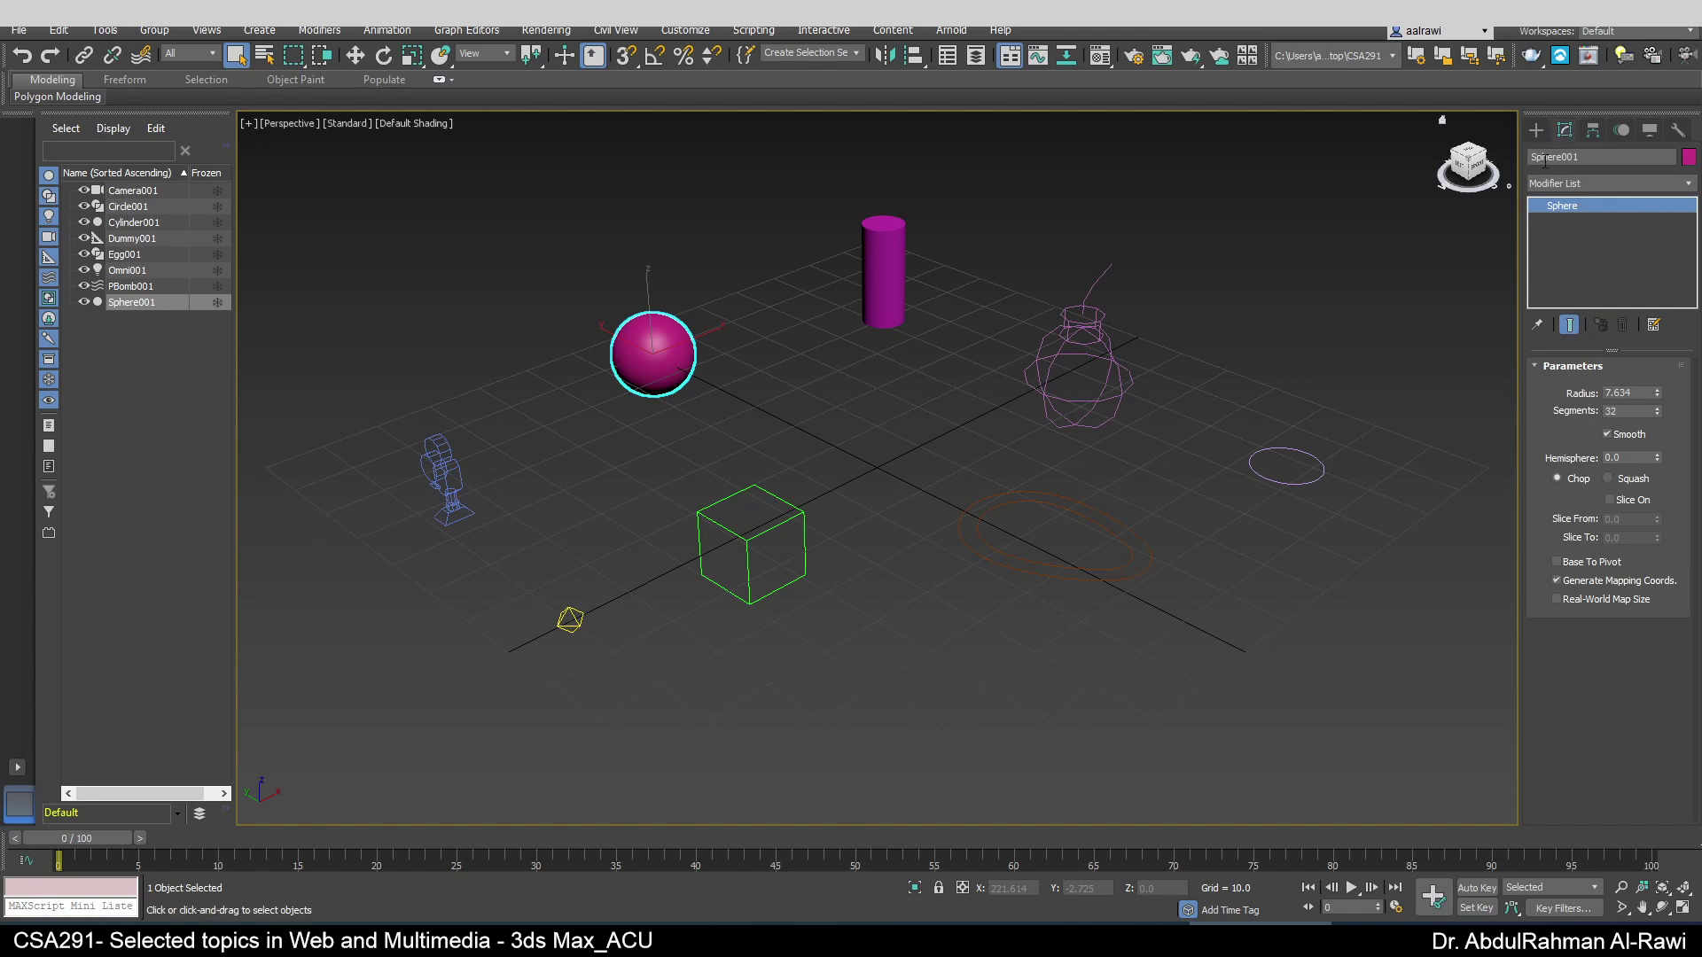
left_click(1595, 157)
type("ball")
key("Return")
- Open the ball's object colour settings and compare the AutoCAD ACI palette with the 3ds Max palette
left_click(1689, 158)
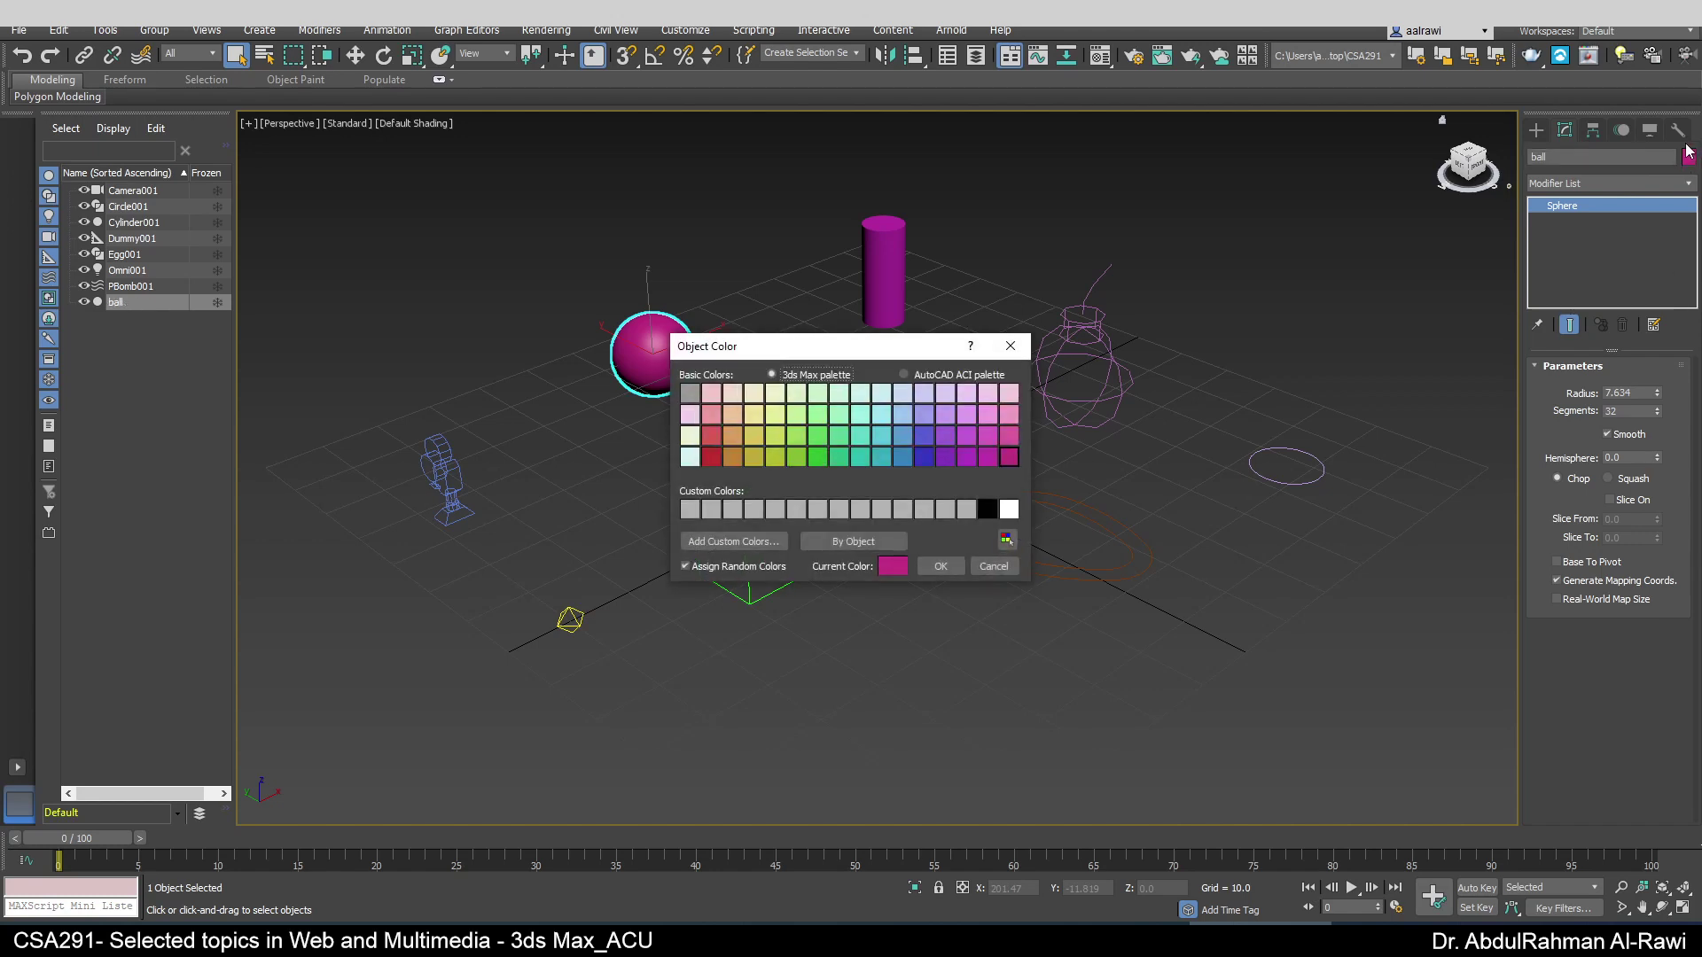
left_click_drag(822, 352, 804, 257)
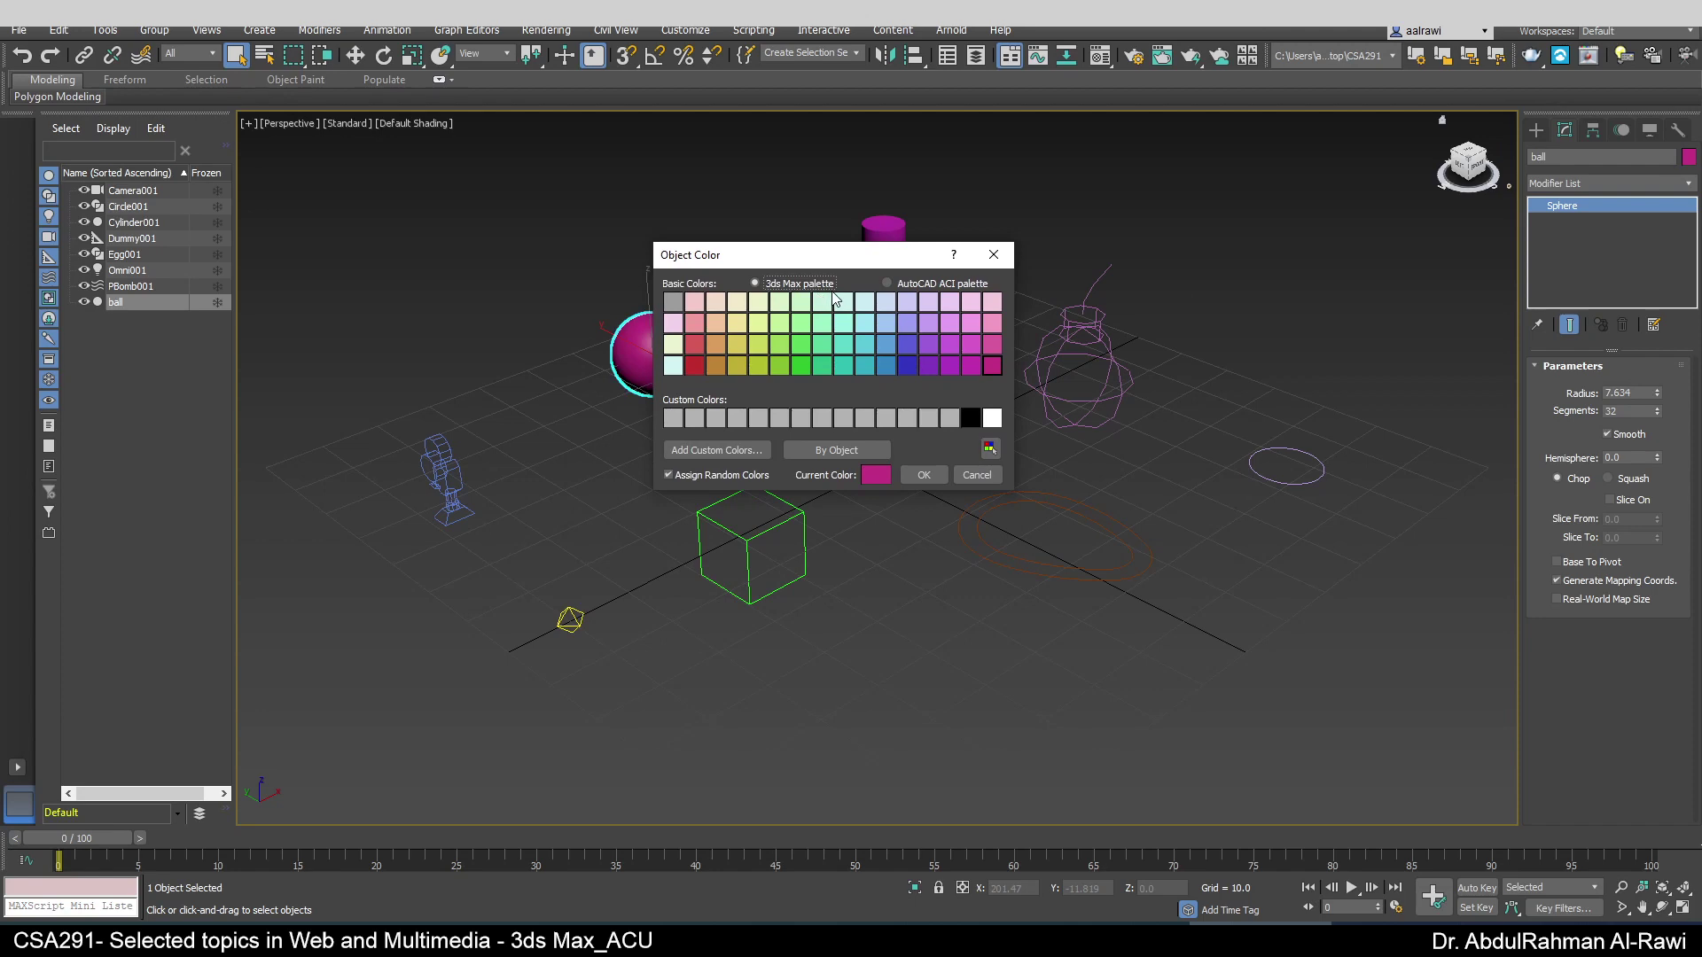
left_click_drag(814, 256, 1004, 481)
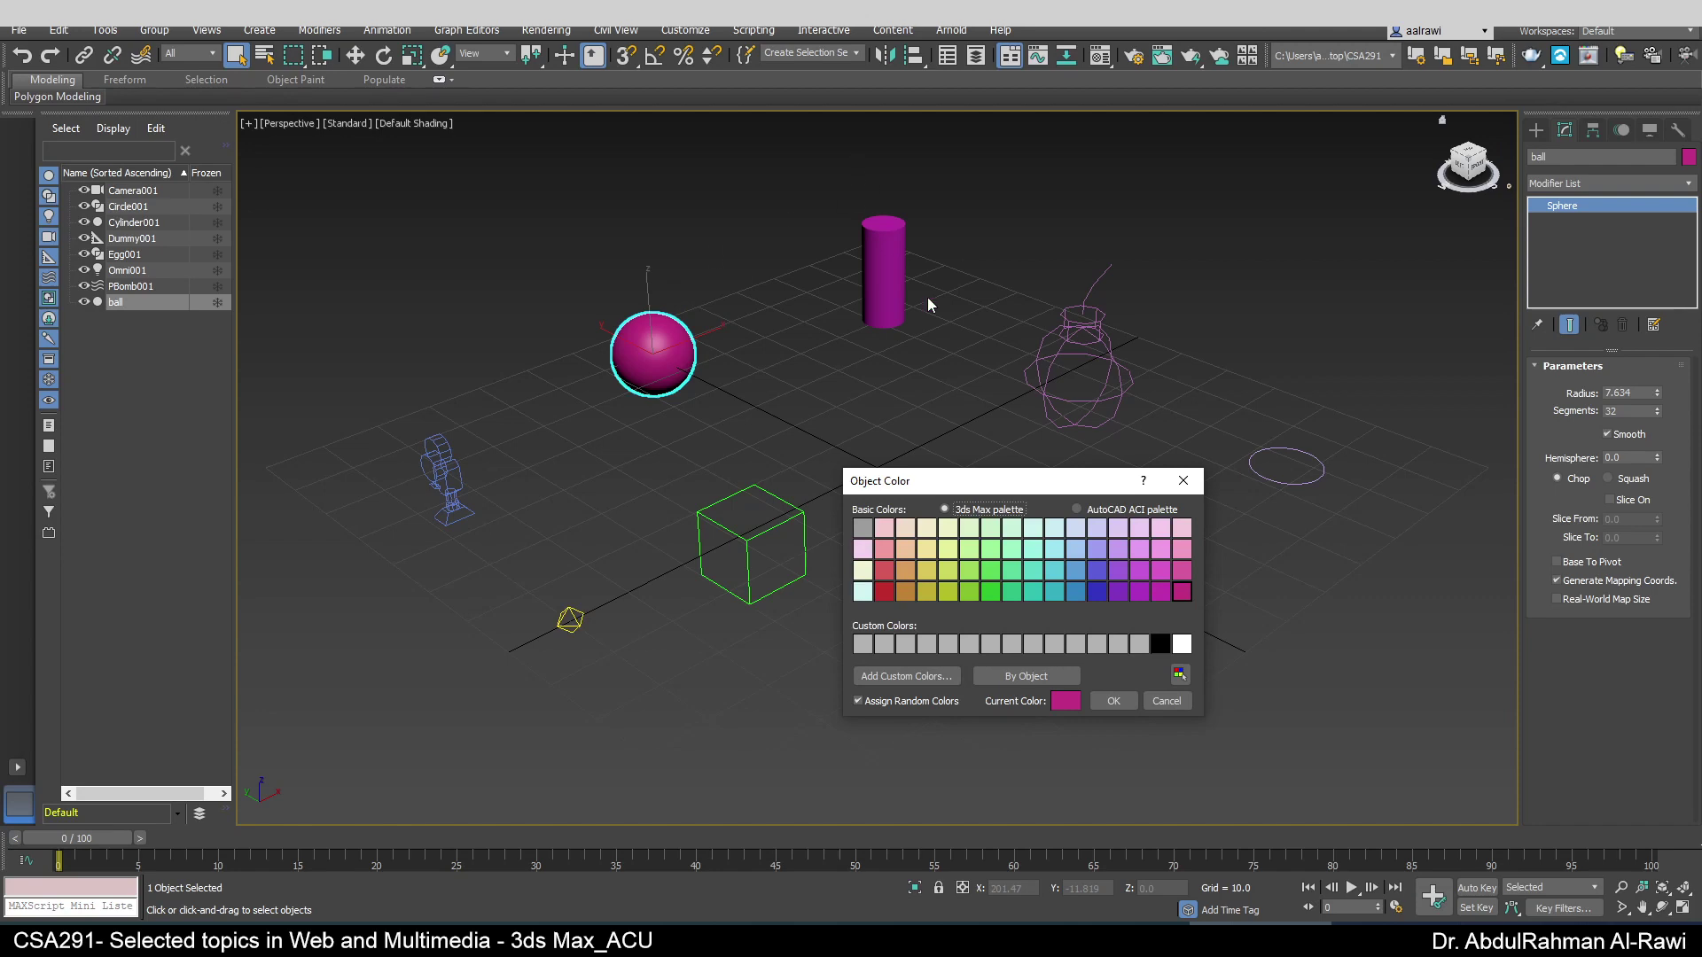
left_click(1103, 512)
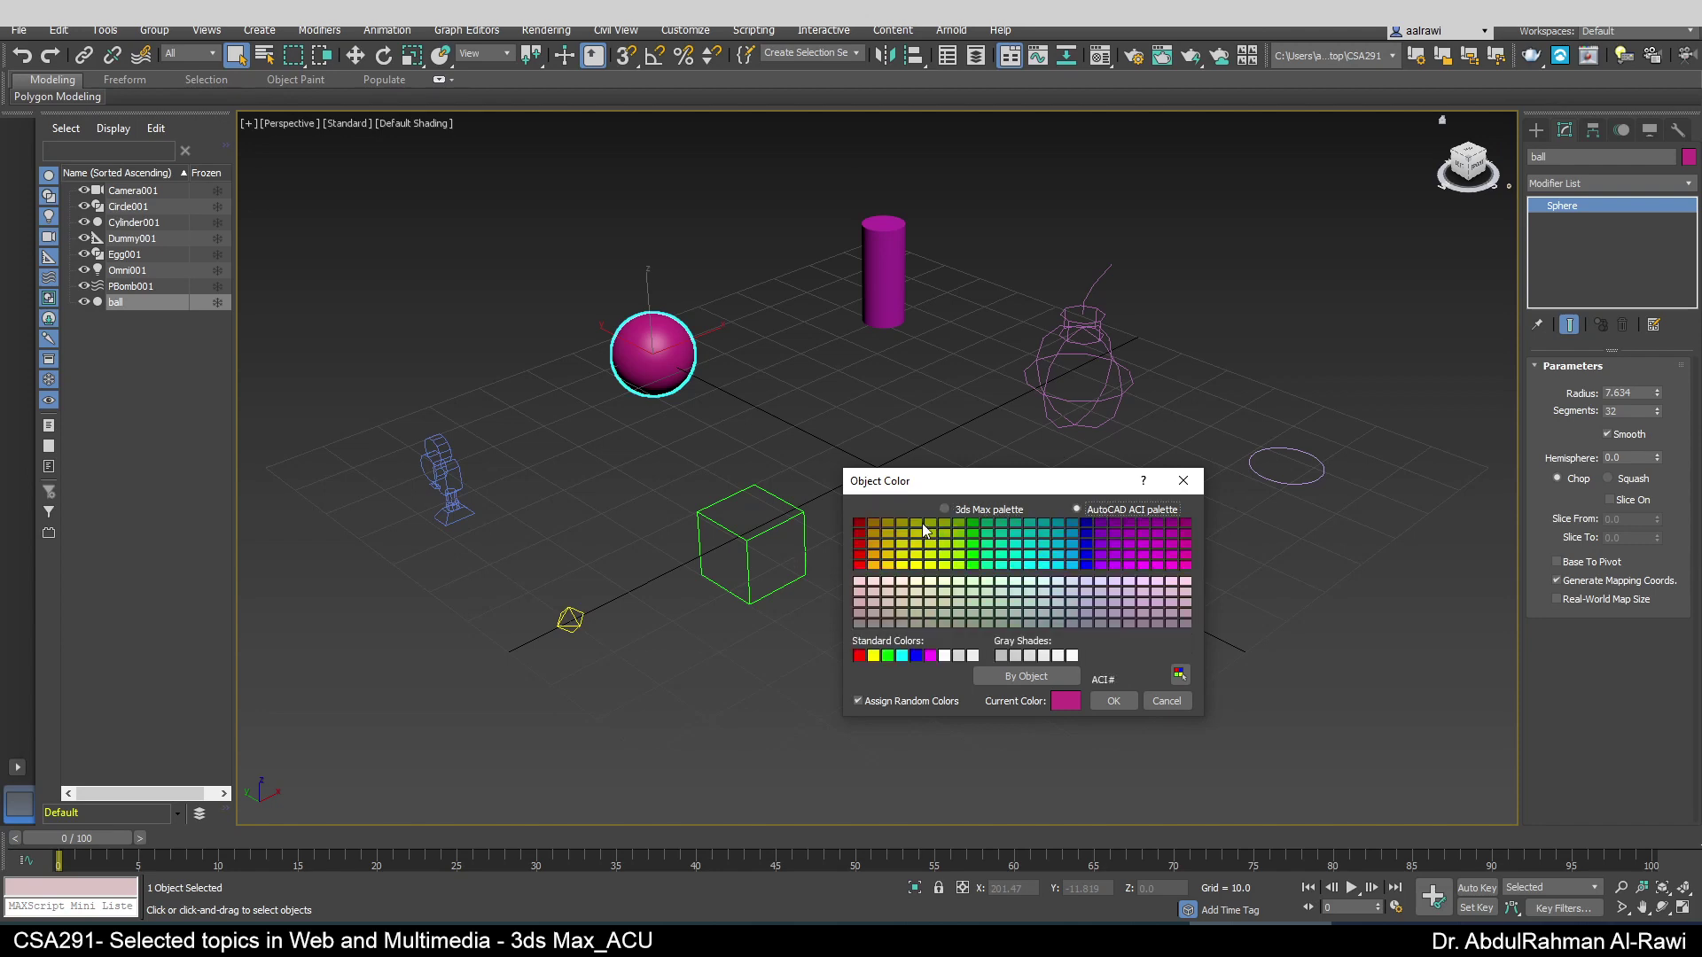
left_click(949, 510)
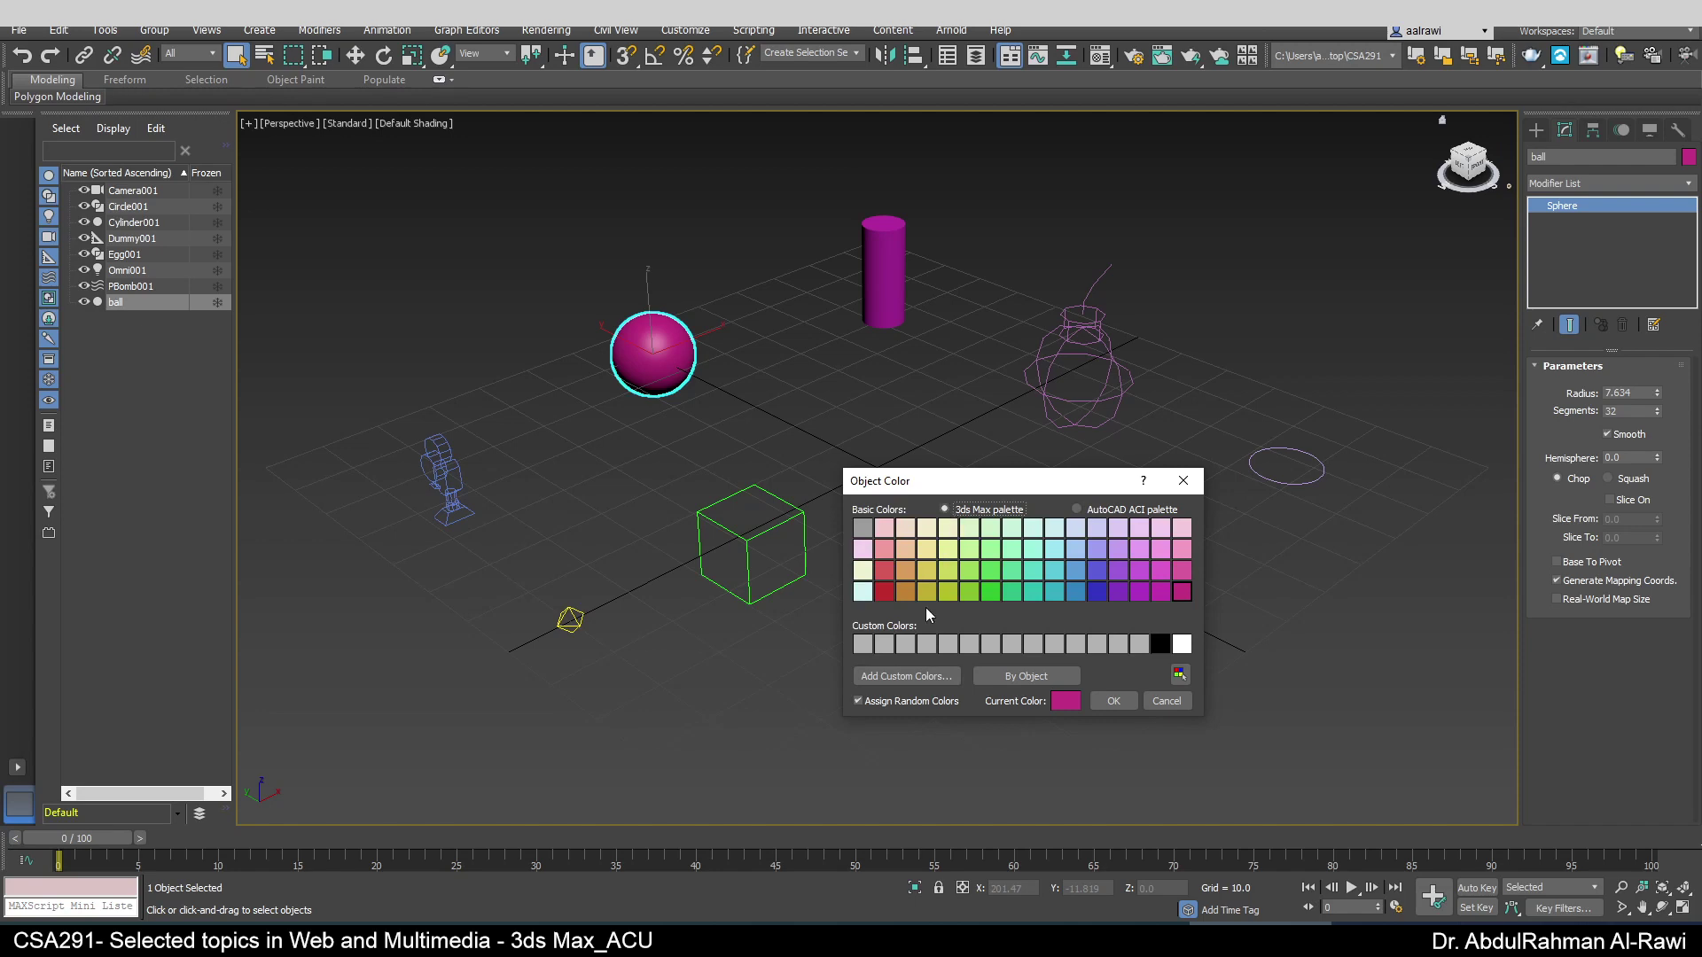
- Add a custom dark brown colour with red 16, green 2 and blue 0, and assign it to the ball
left_click(906, 674)
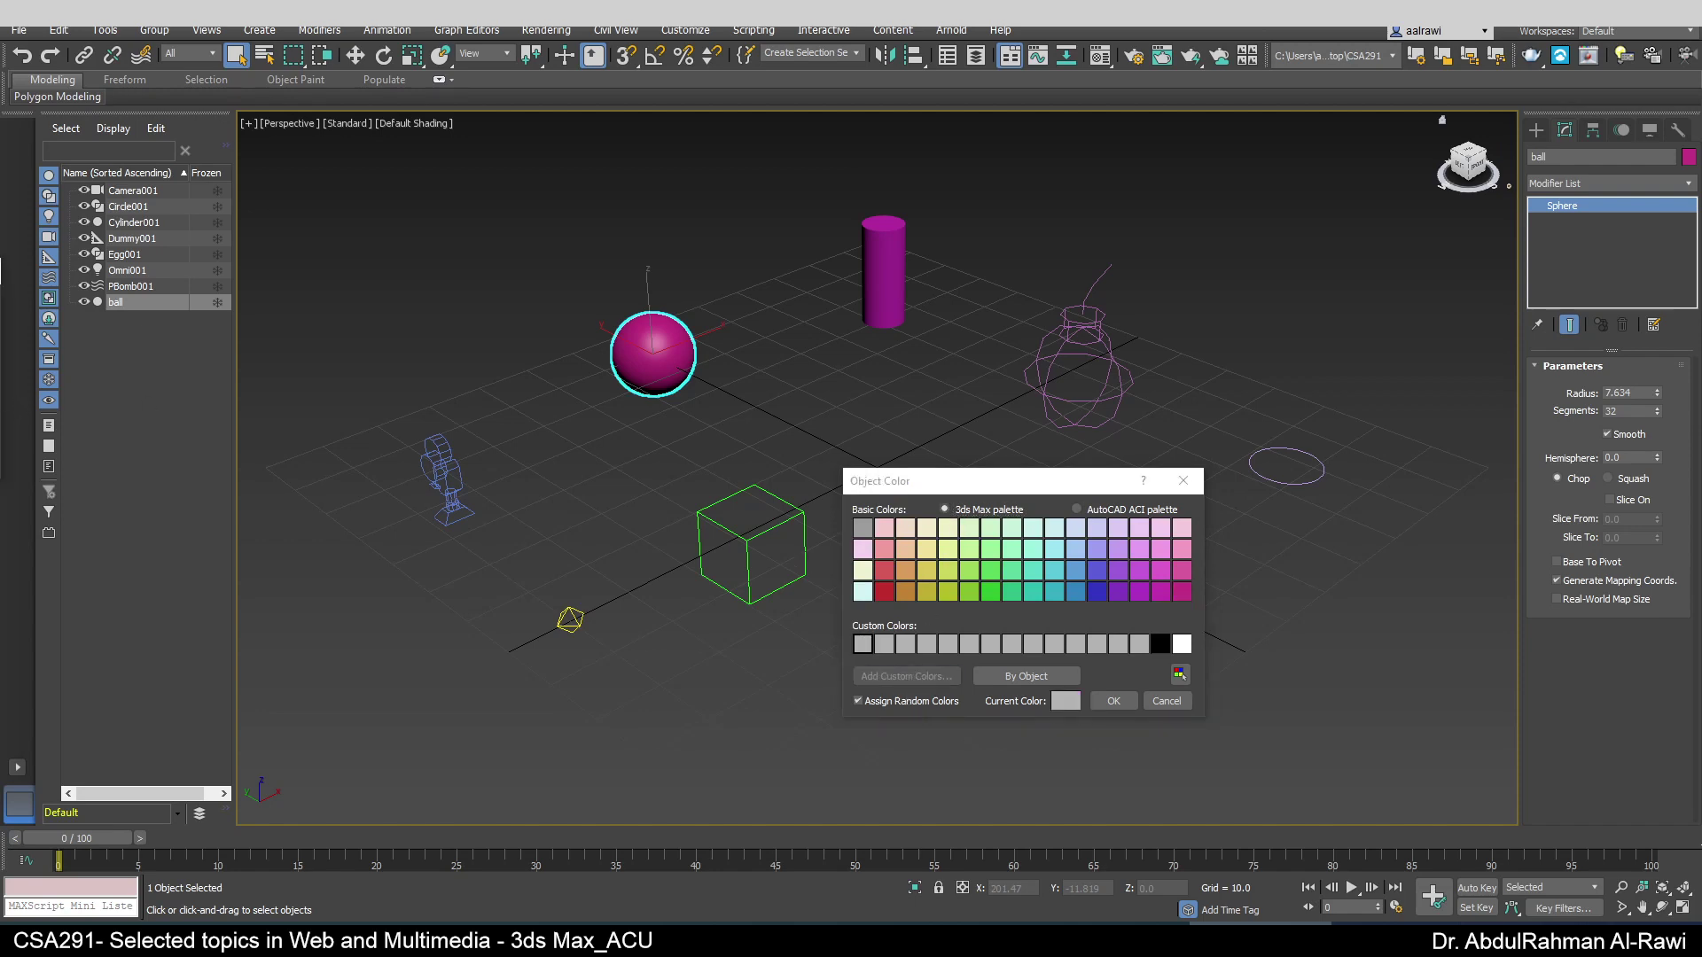
left_click_drag(703, 301, 759, 291)
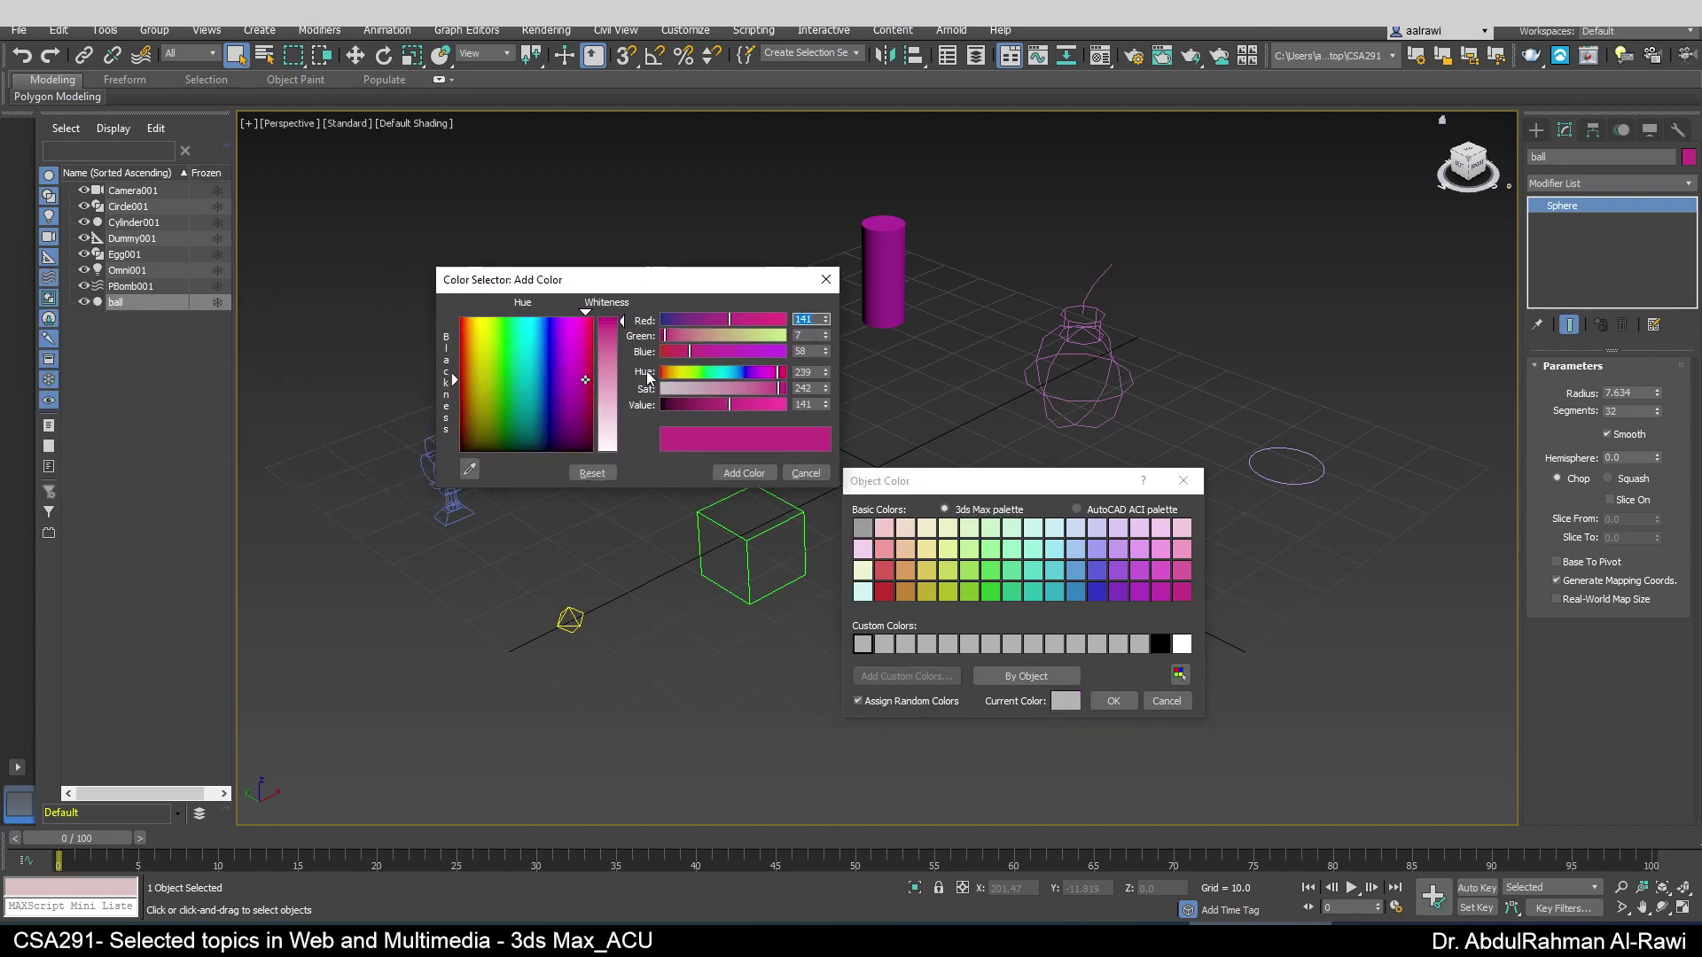
left_click(473, 403)
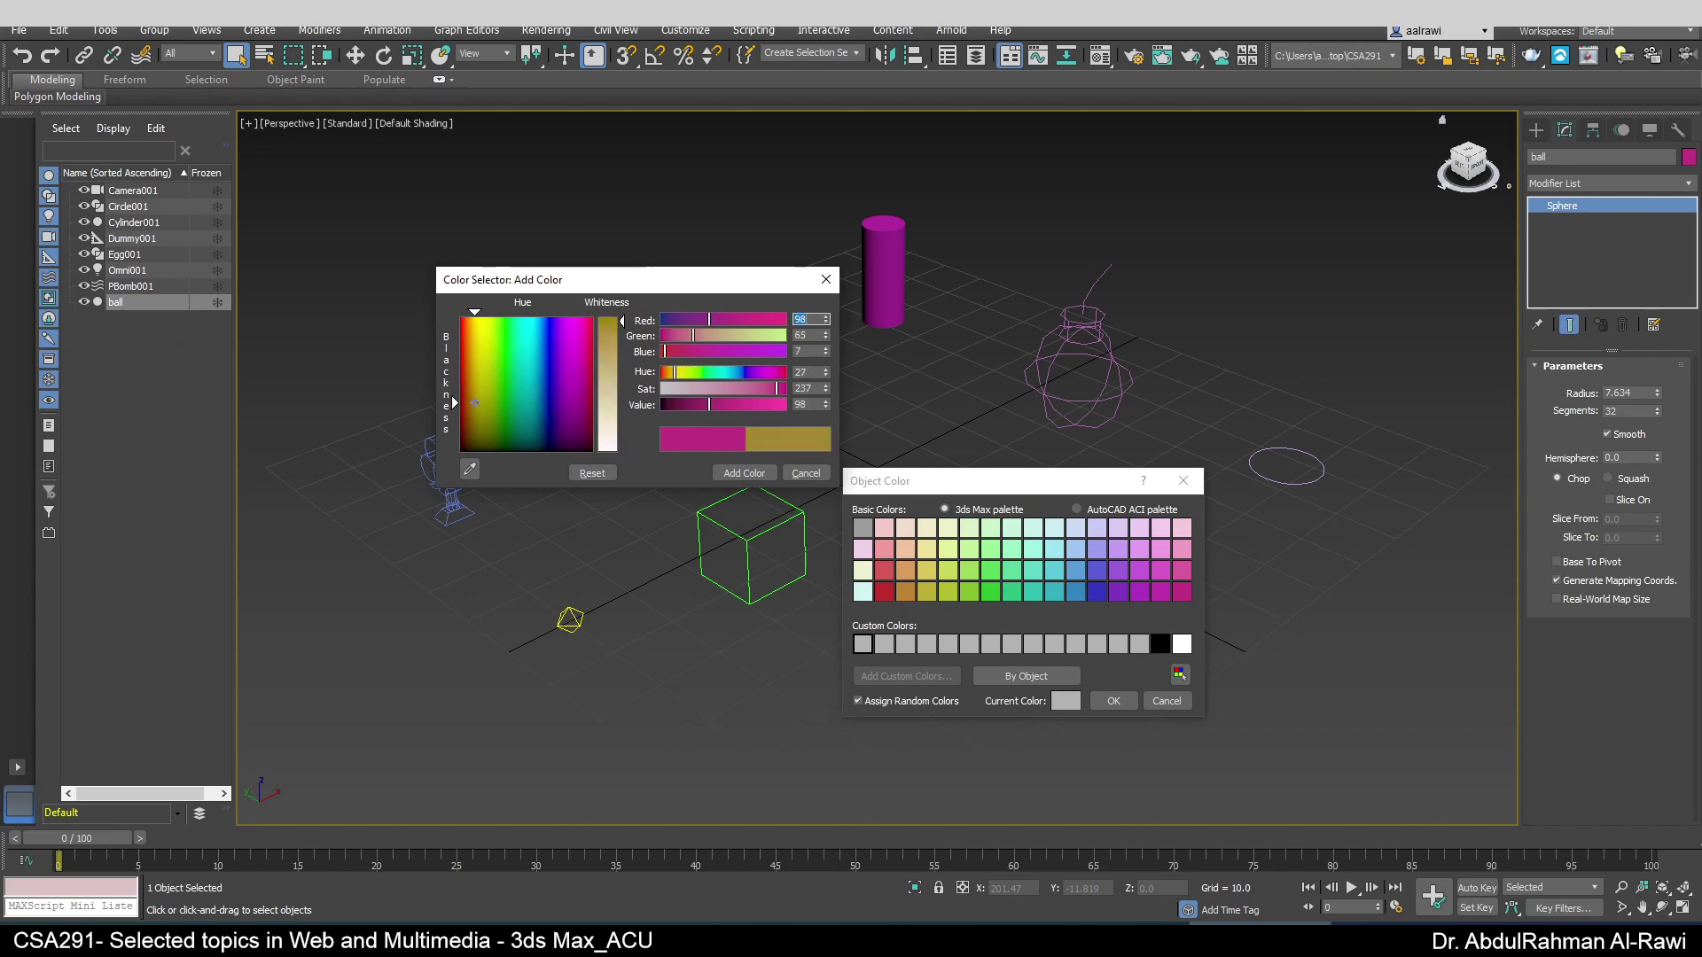
mouse_move(471, 342)
left_mouse_down()
mouse_move(465, 408)
mouse_move(463, 339)
left_mouse_up()
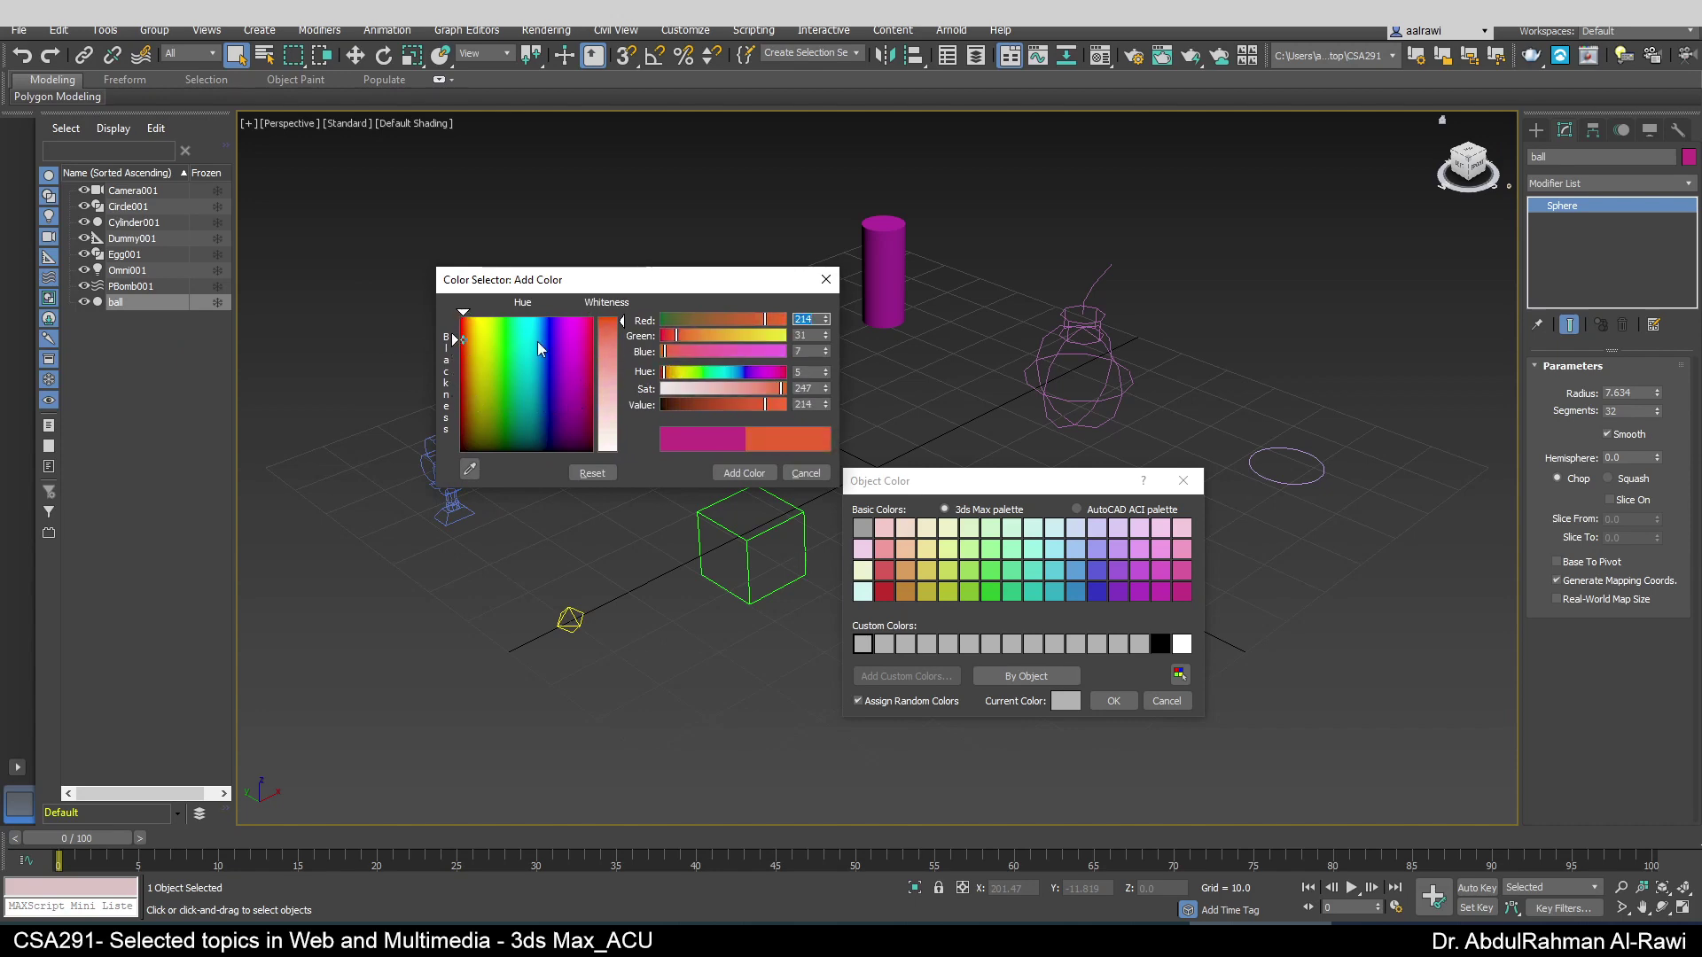
left_click_drag(740, 405, 670, 407)
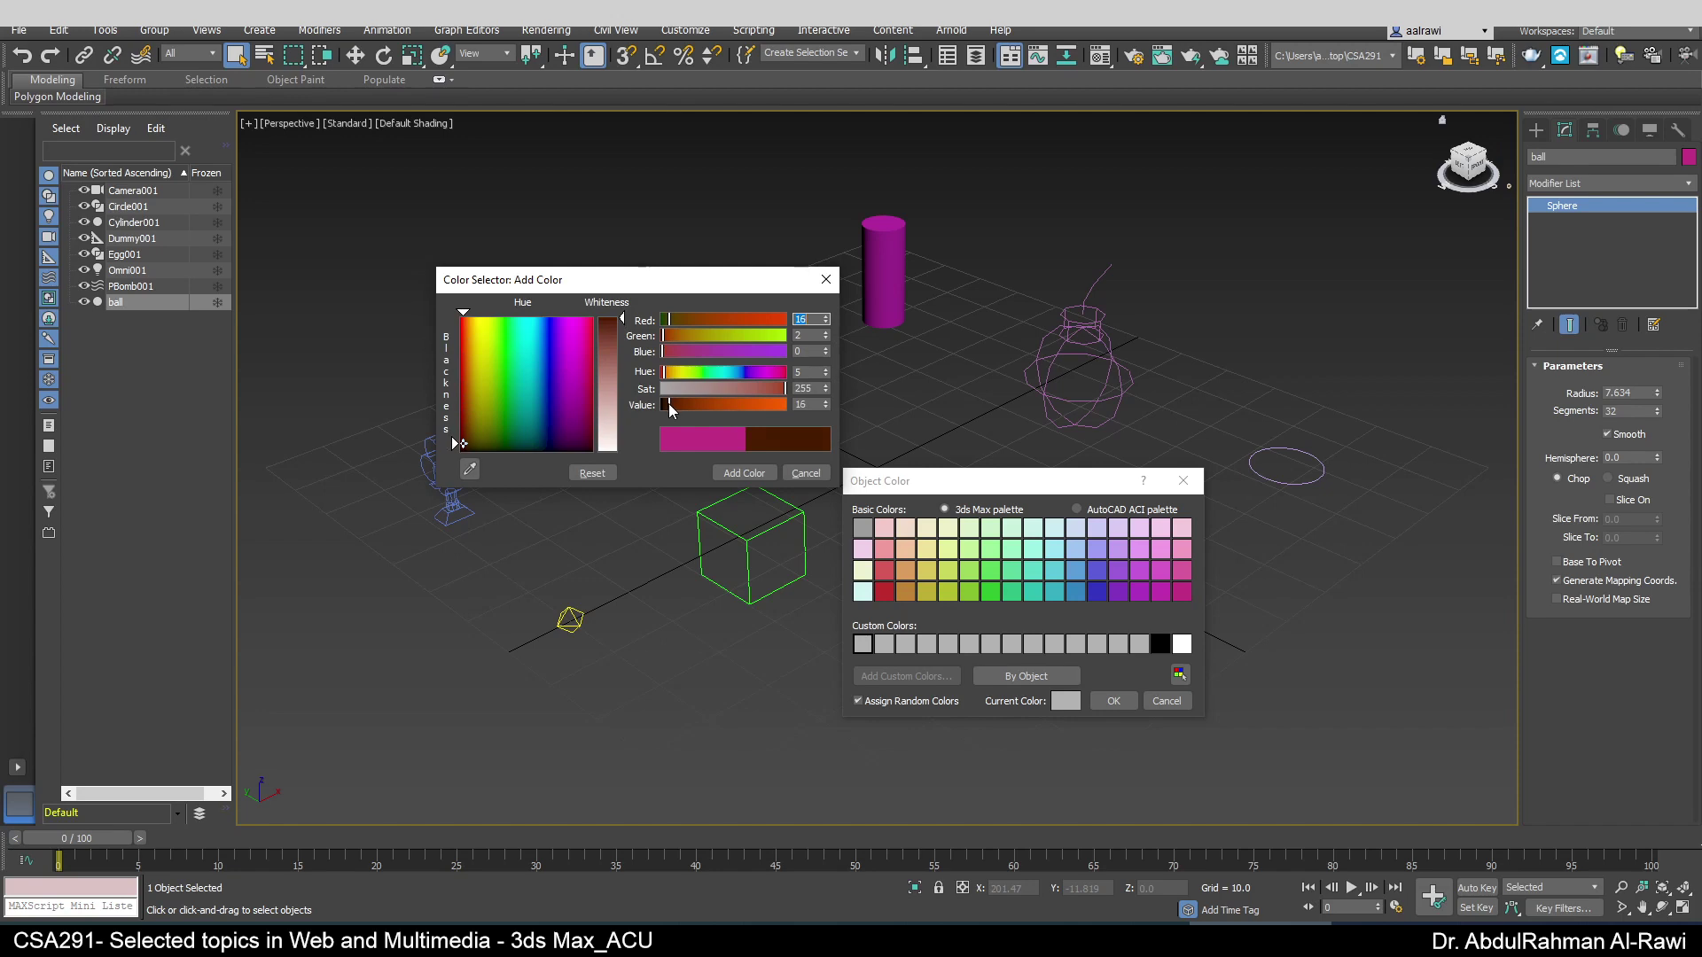
left_click(744, 472)
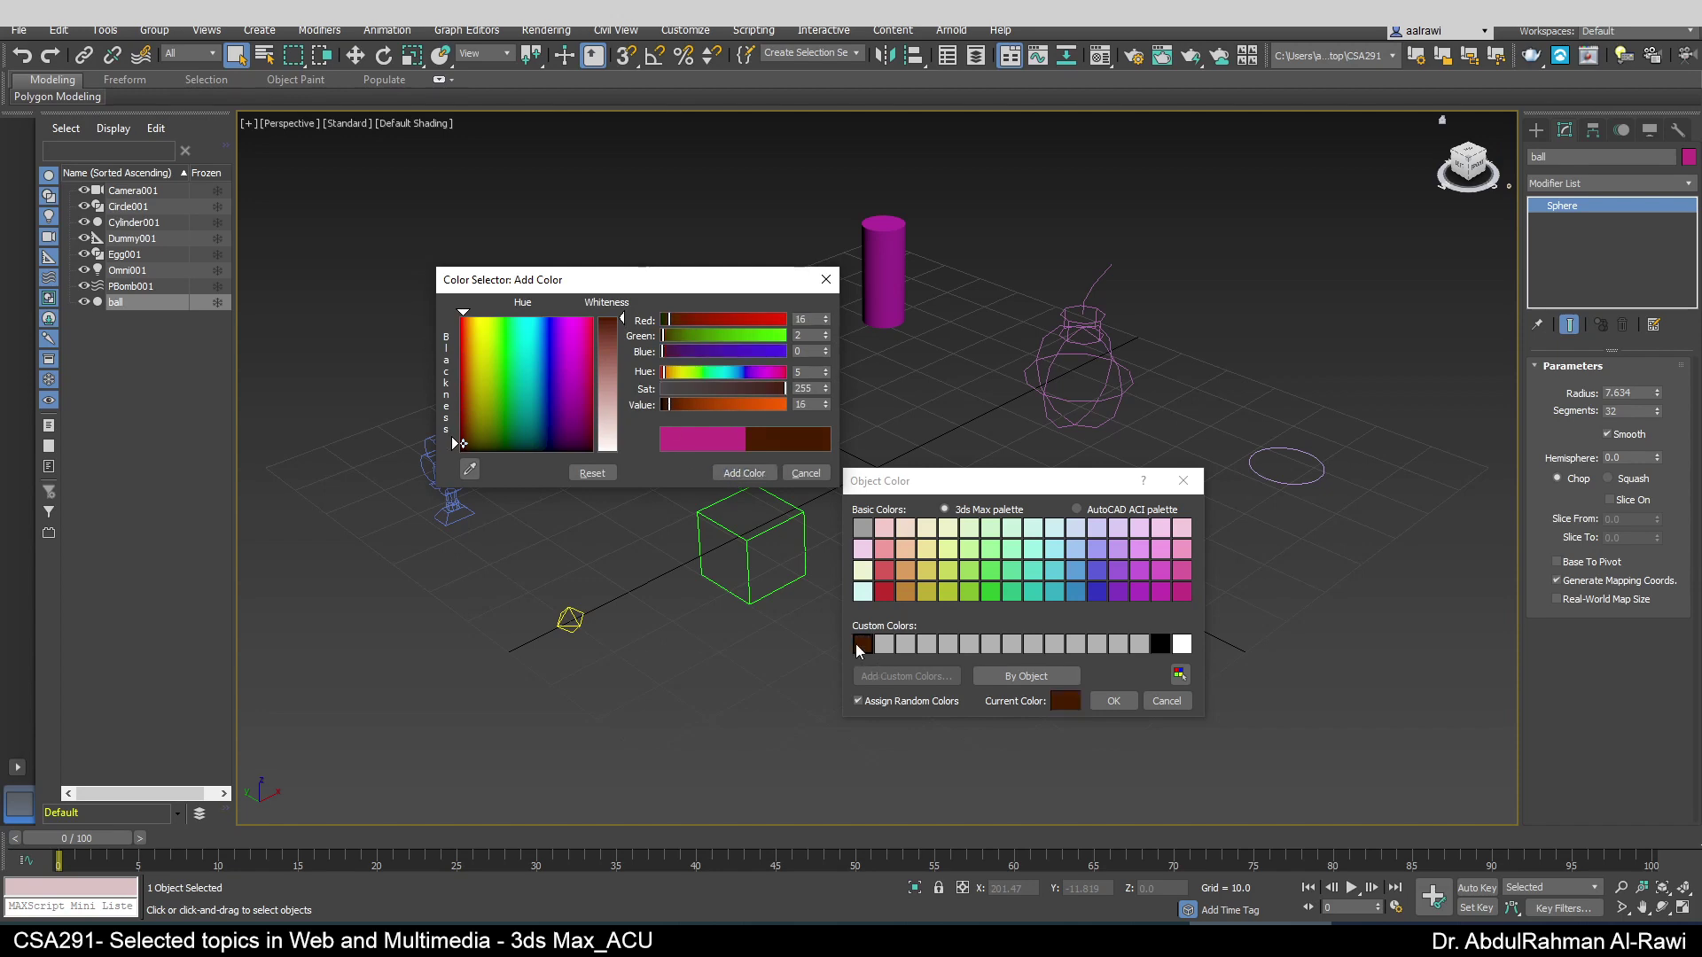
left_click(803, 472)
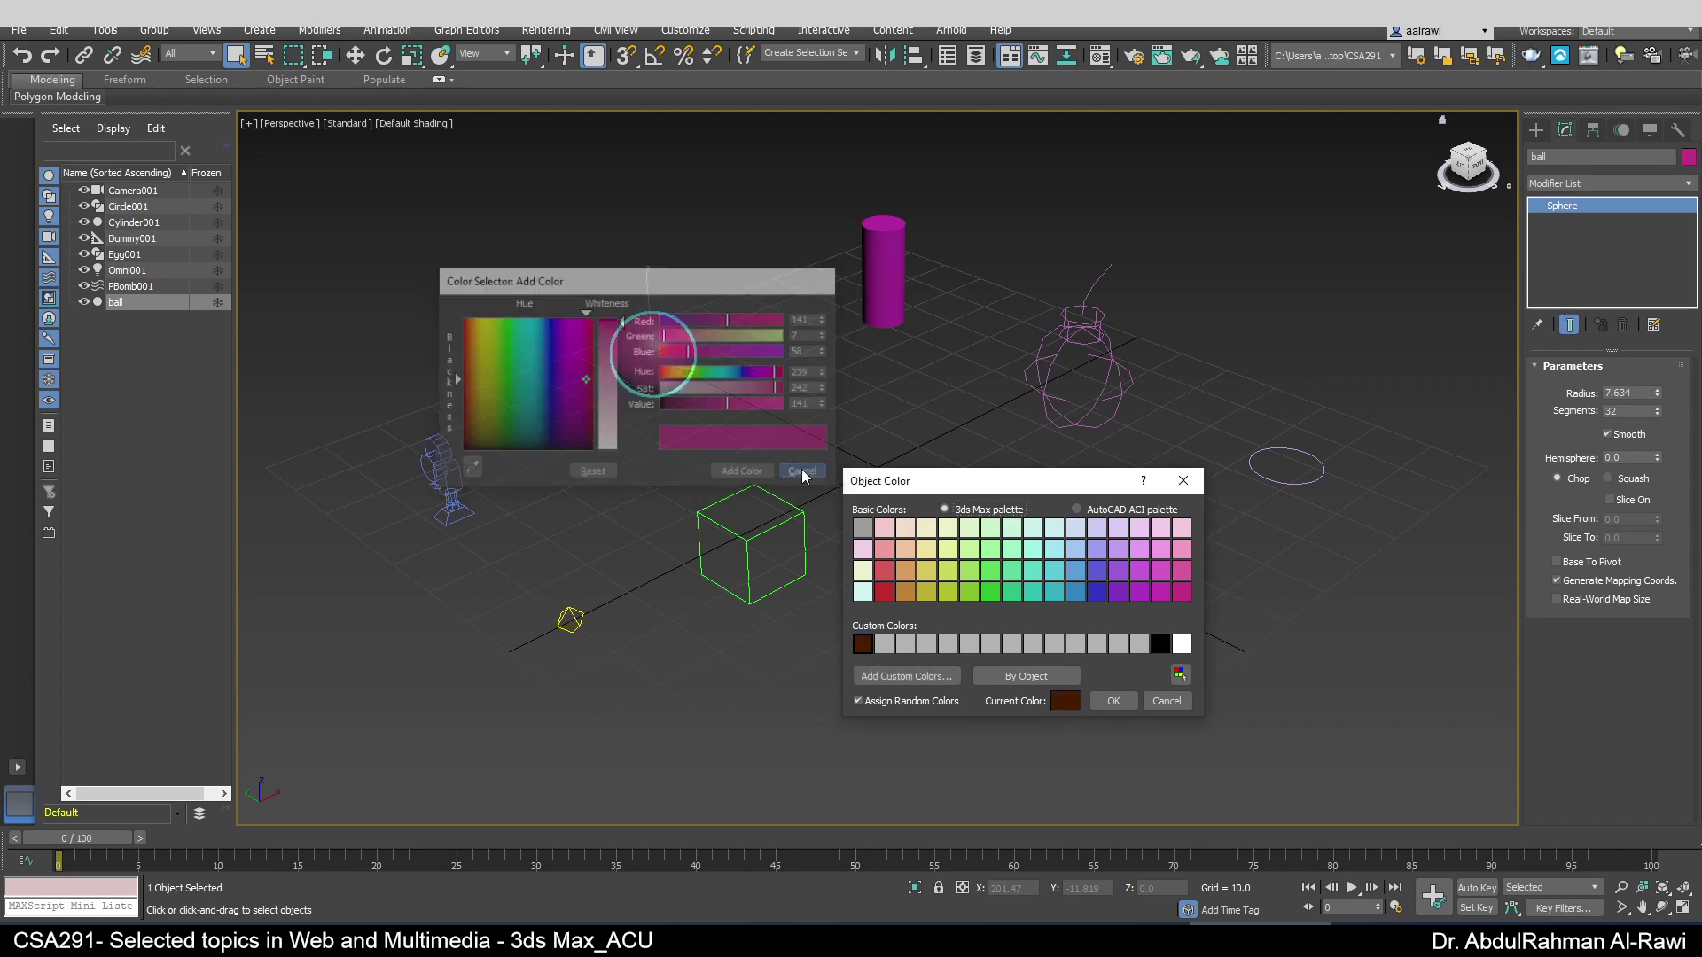
left_click(1113, 701)
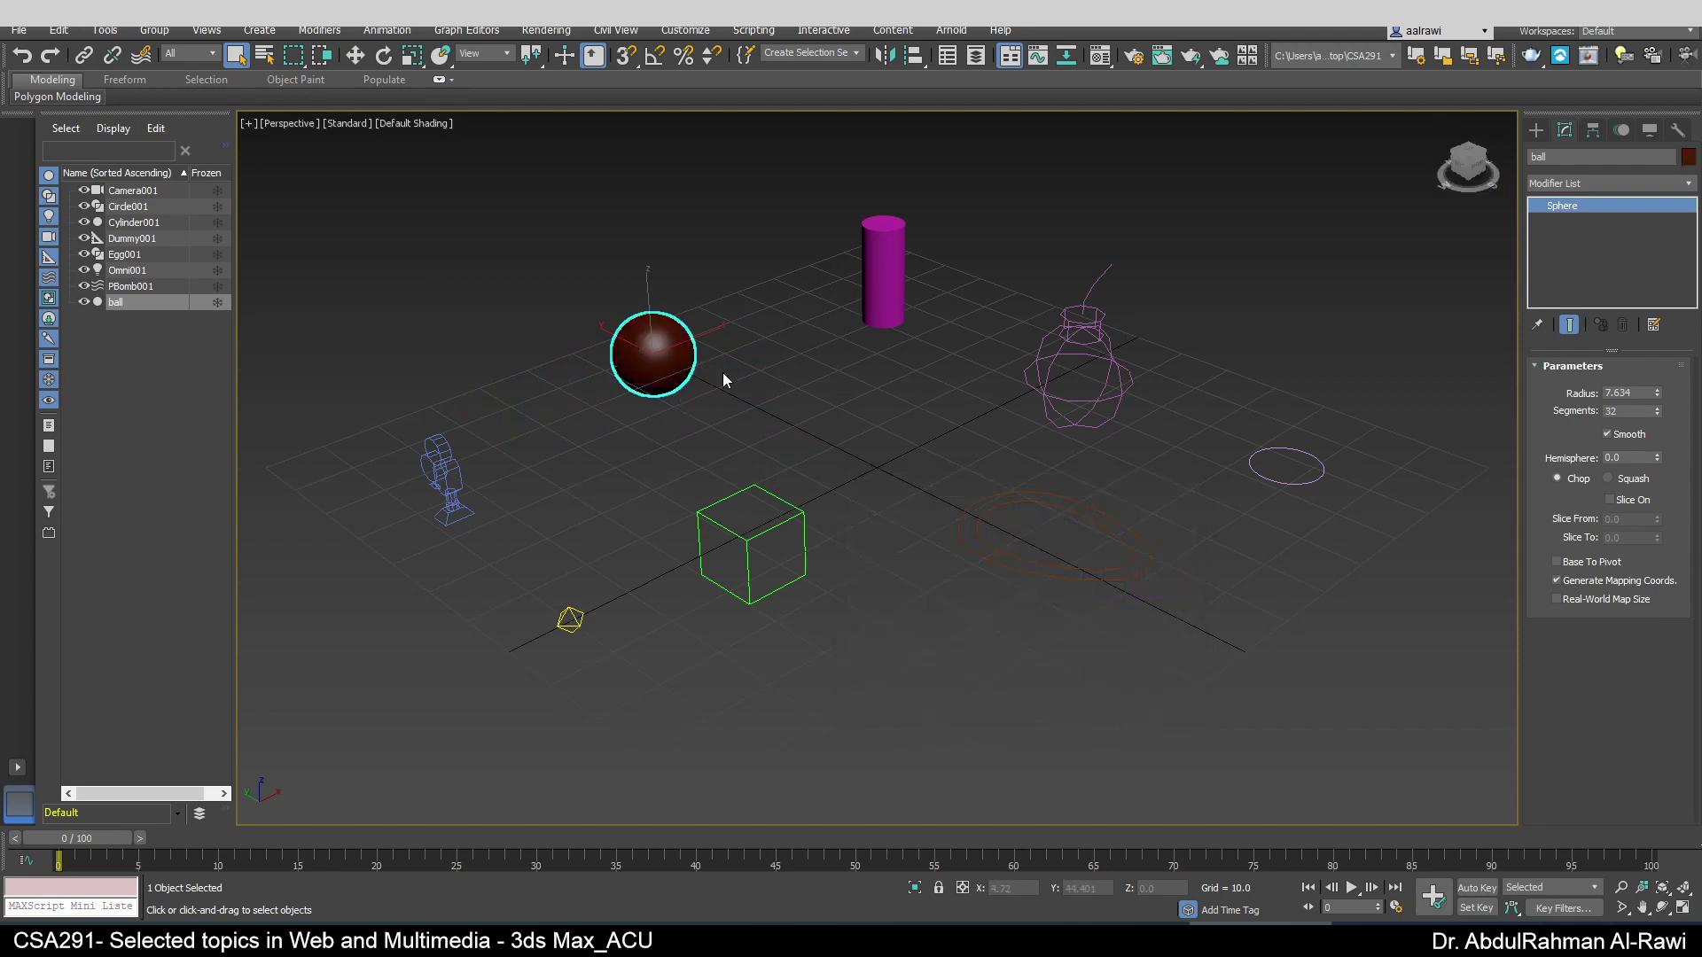
- Check the name and colour properties of the particle bomb space warp and the dummy helper
left_click(1056, 355)
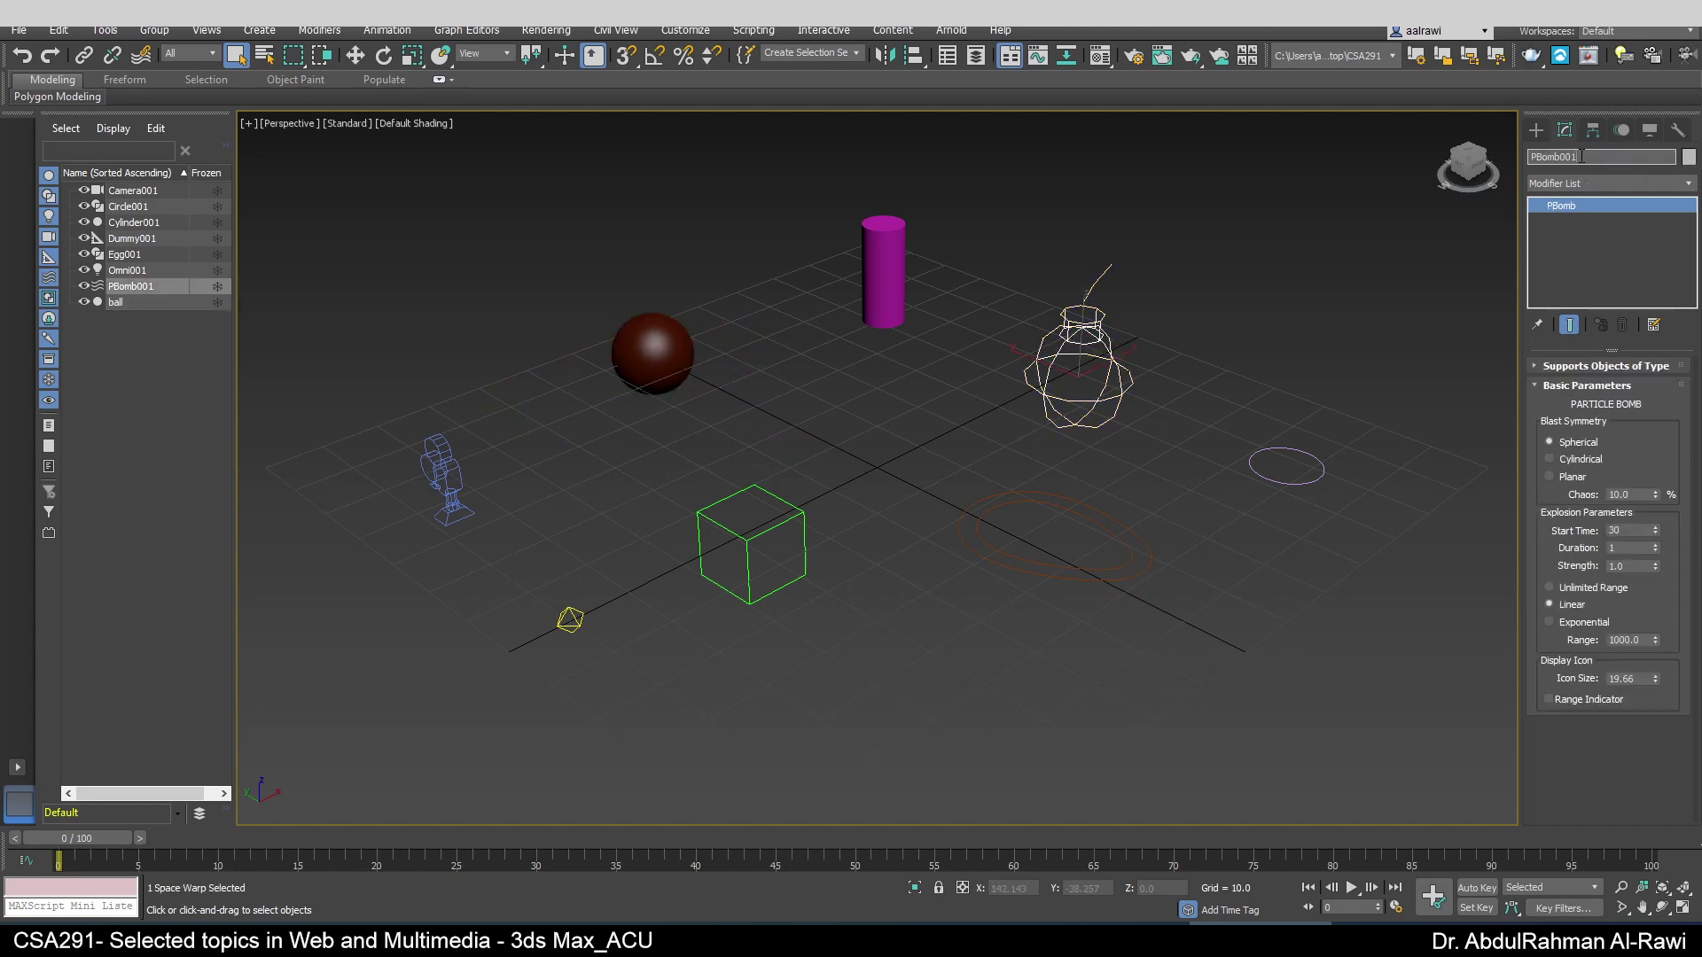
left_click_drag(1581, 157, 1528, 154)
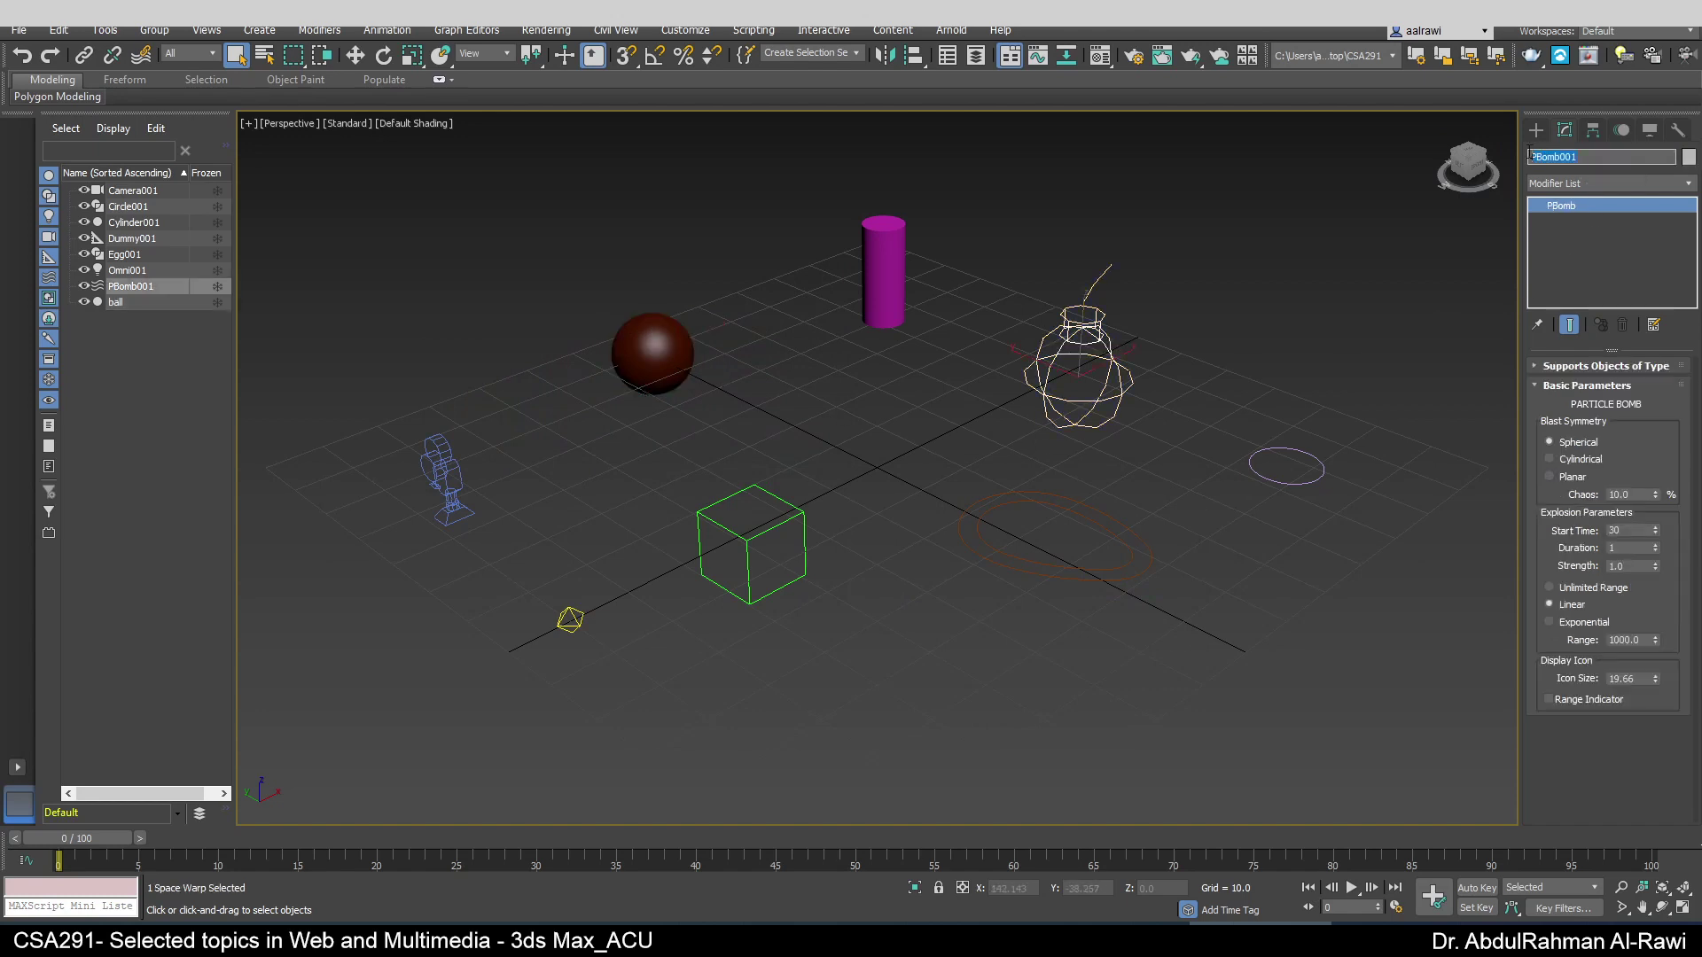
left_click(1687, 166)
left_click(1202, 326)
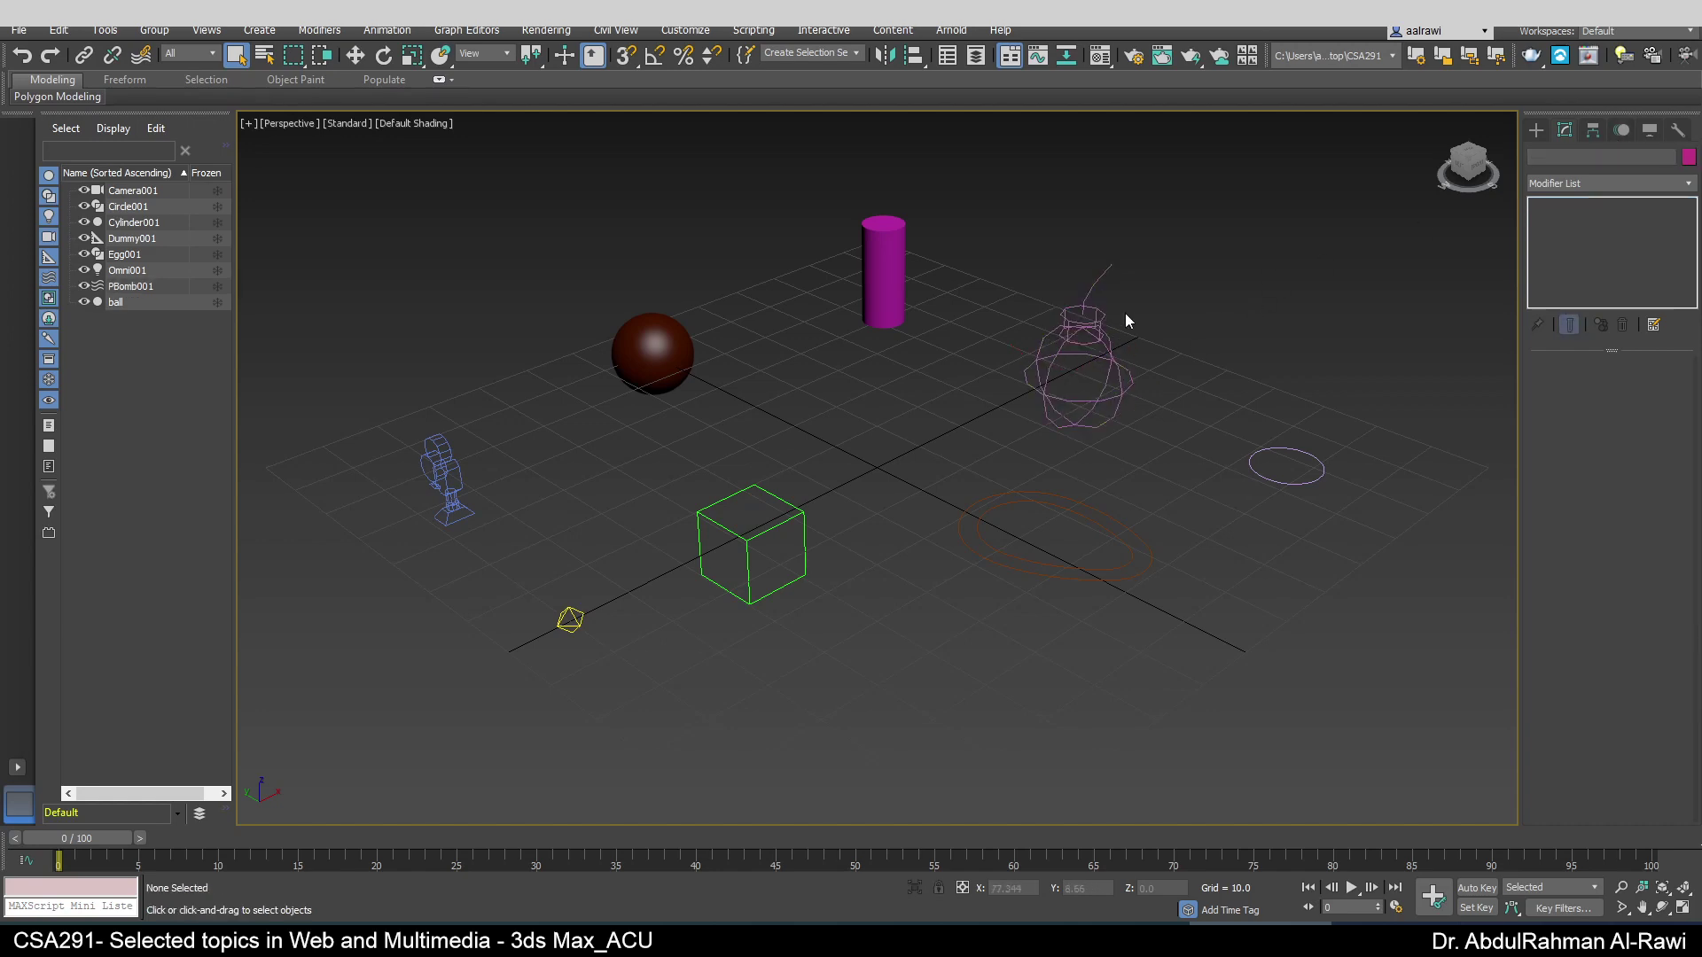
left_click(796, 535)
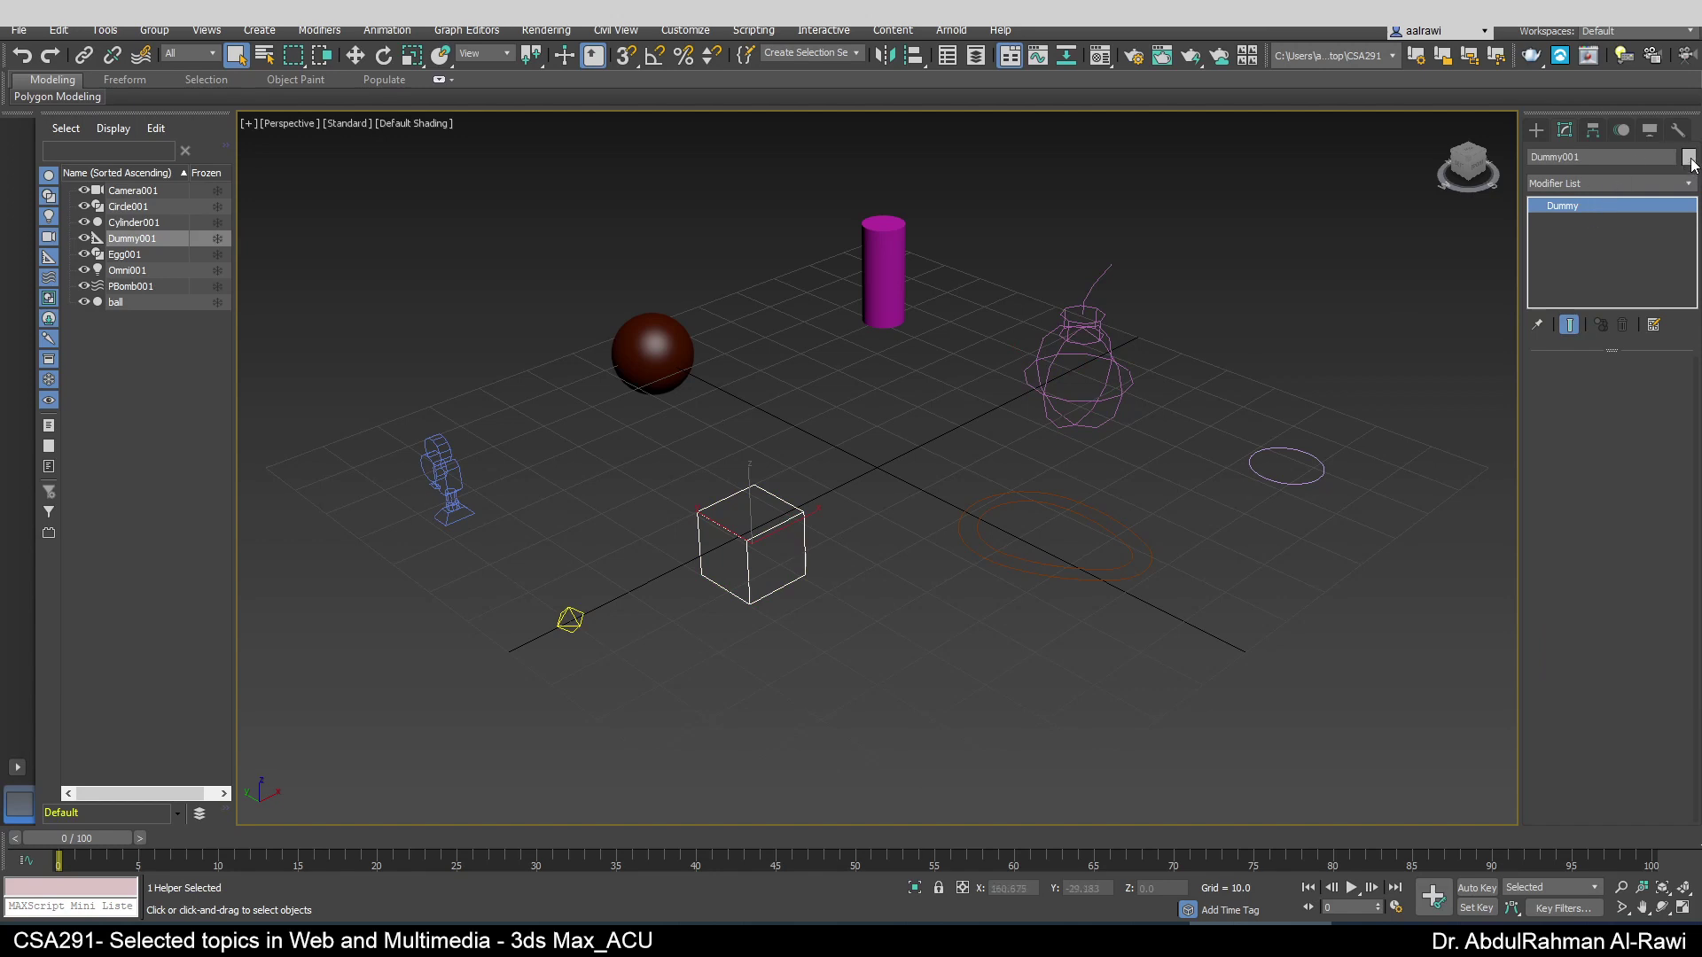
- Change the Omni light's object colour to red from the AutoCAD ACI palette and clear the selection
left_click(571, 618)
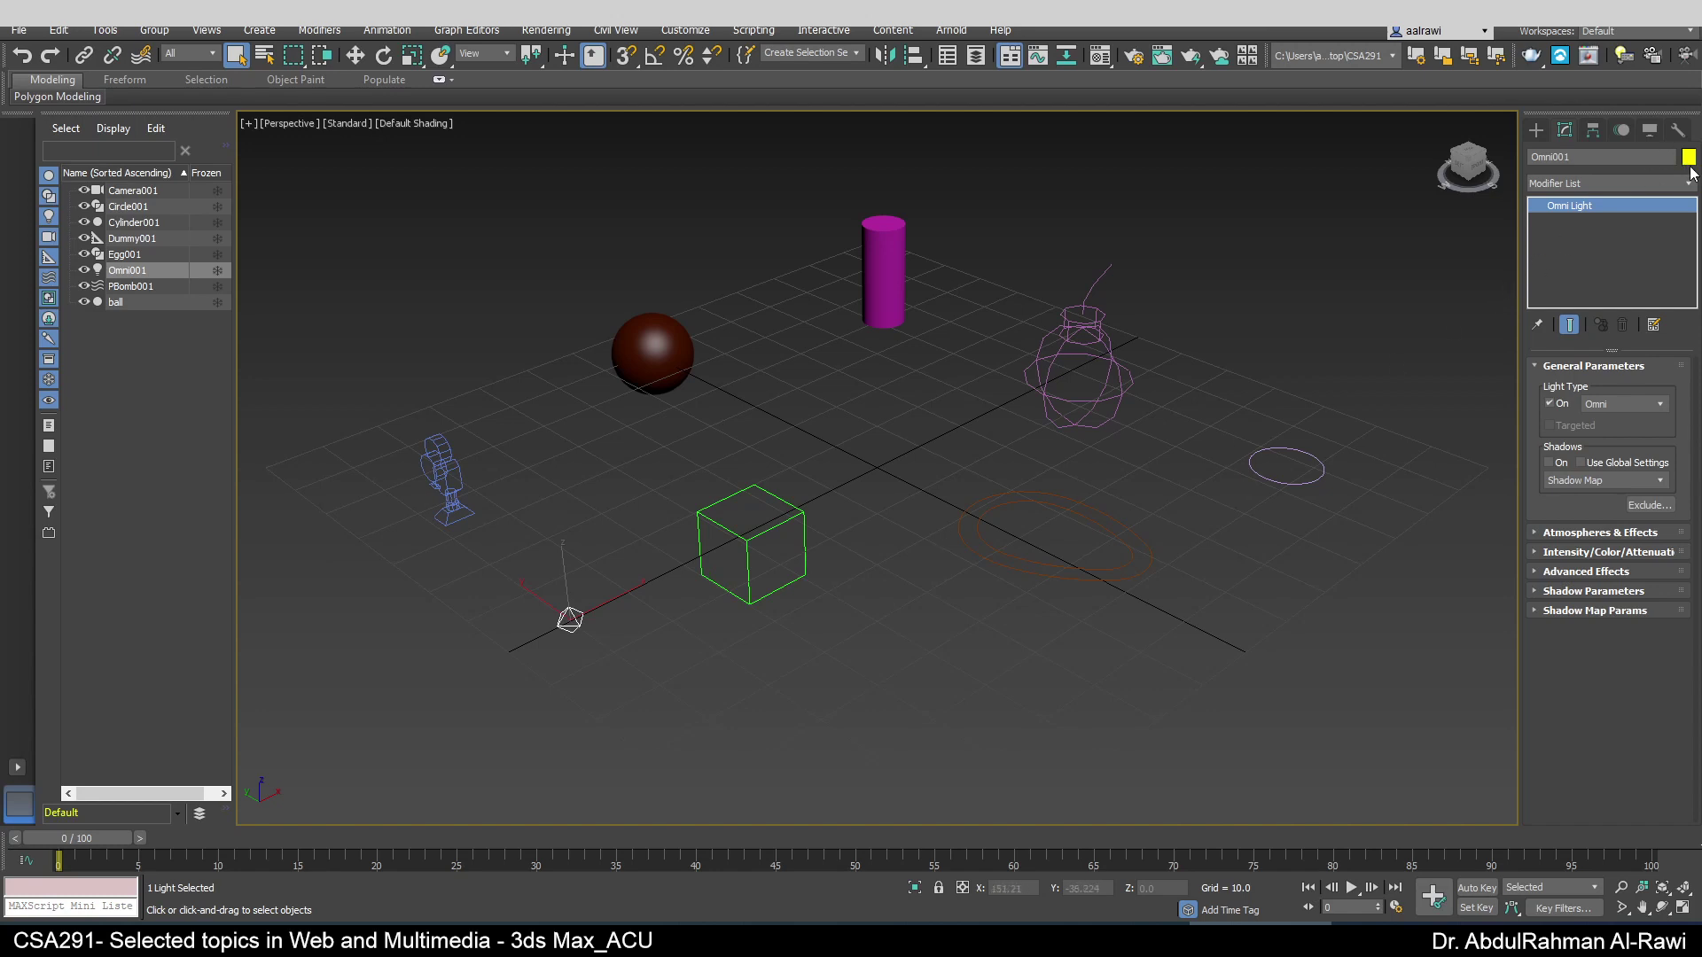
left_click(1689, 157)
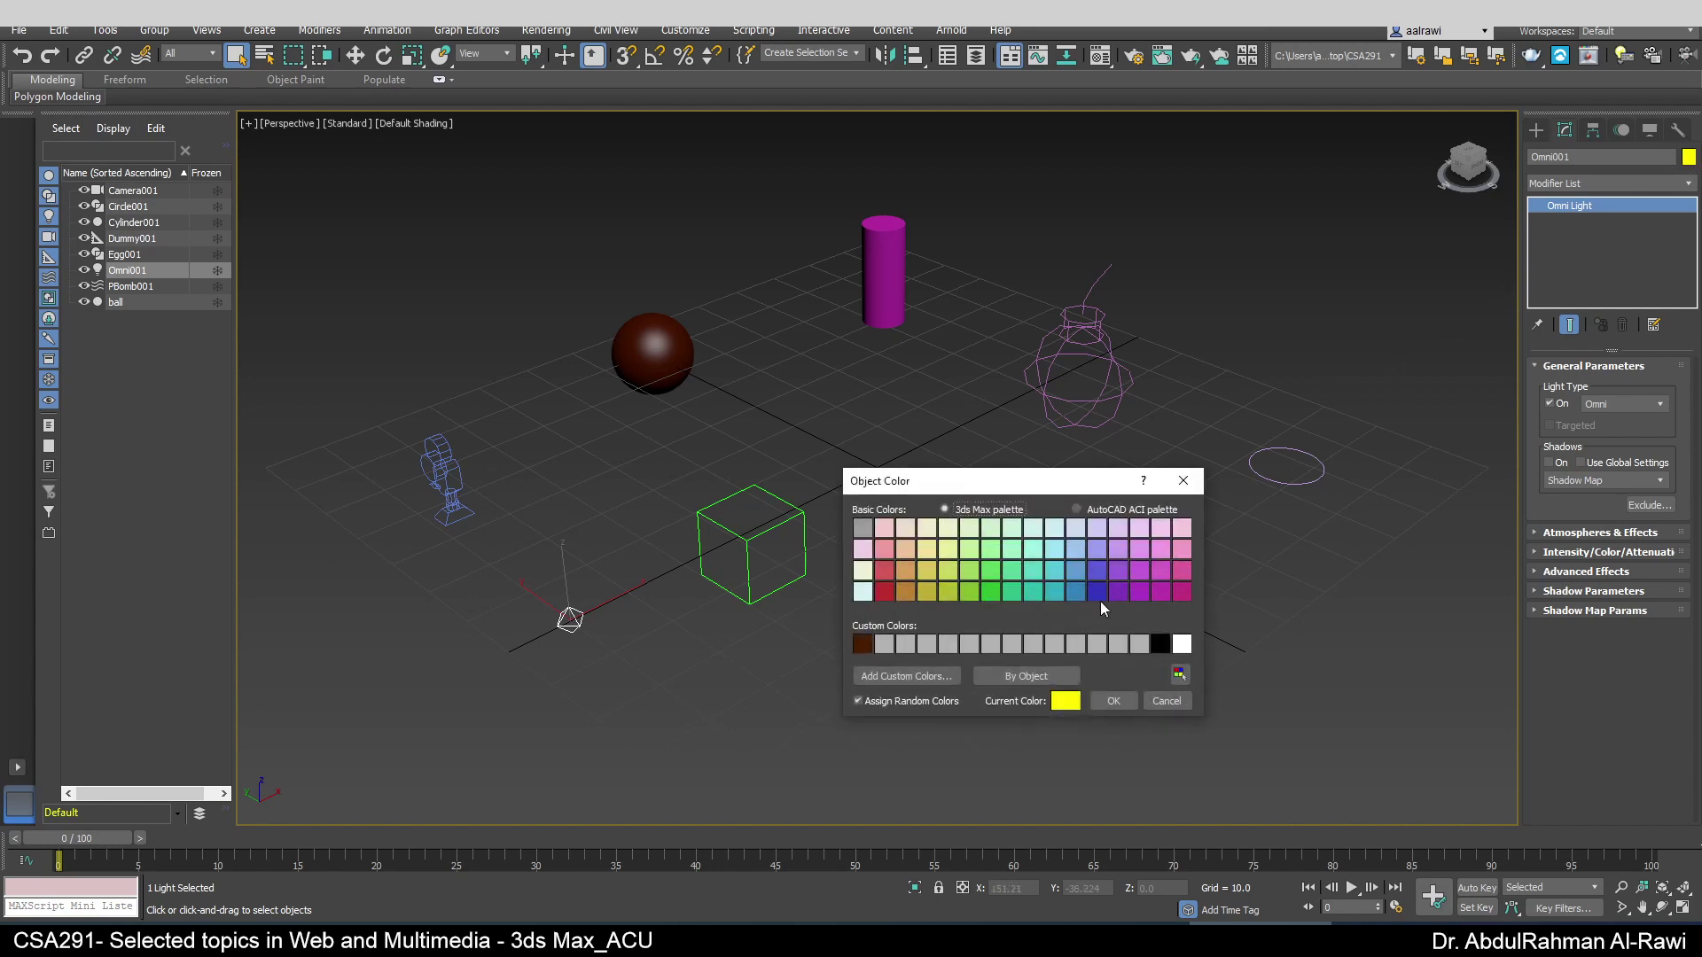
left_click(1110, 512)
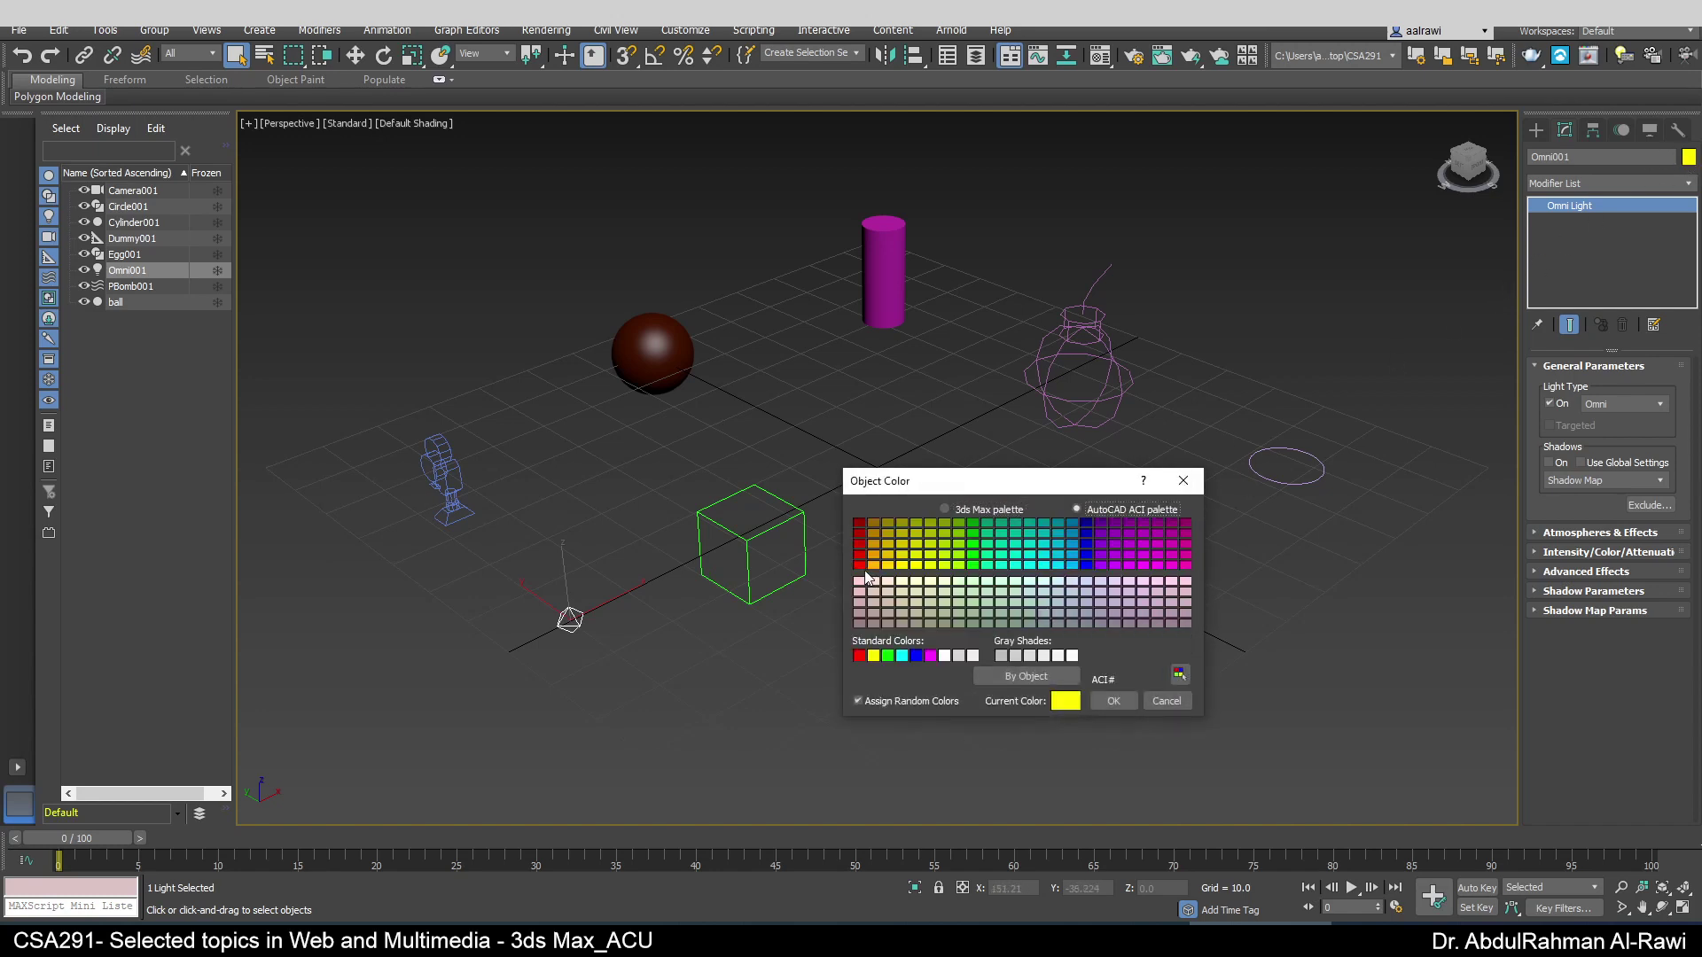
left_click(859, 567)
left_click(1114, 701)
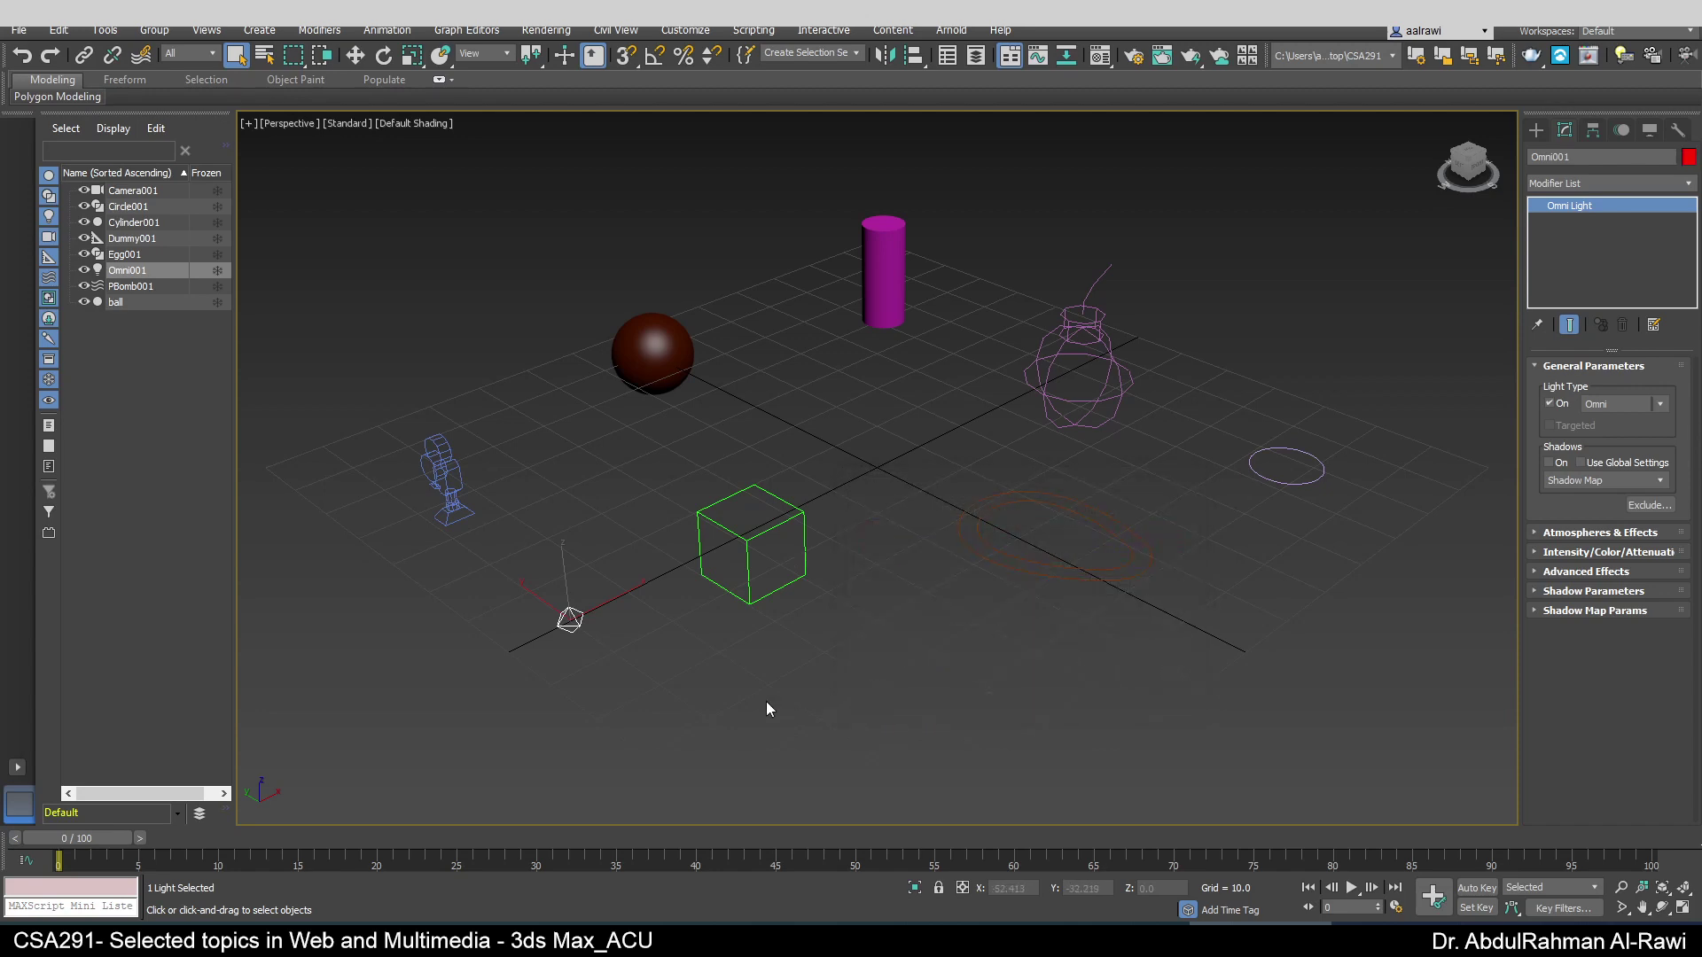
left_click(745, 695)
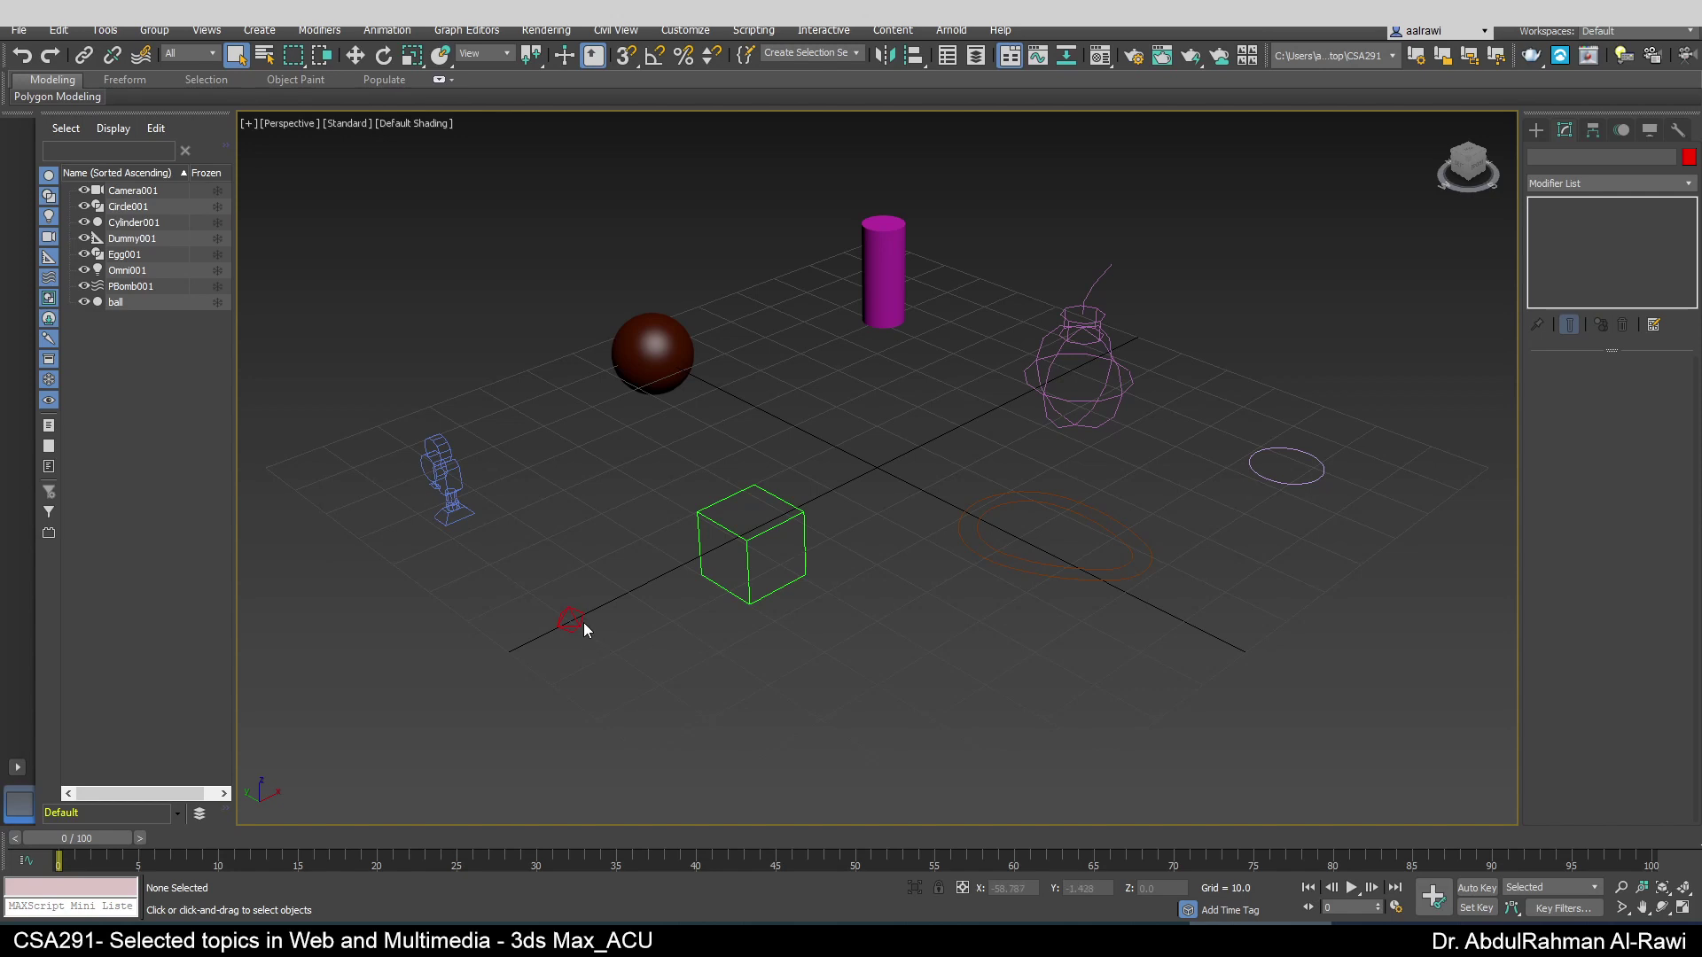
- View the object colour settings of the camera and of the circle without changing either colour
left_click(460, 503)
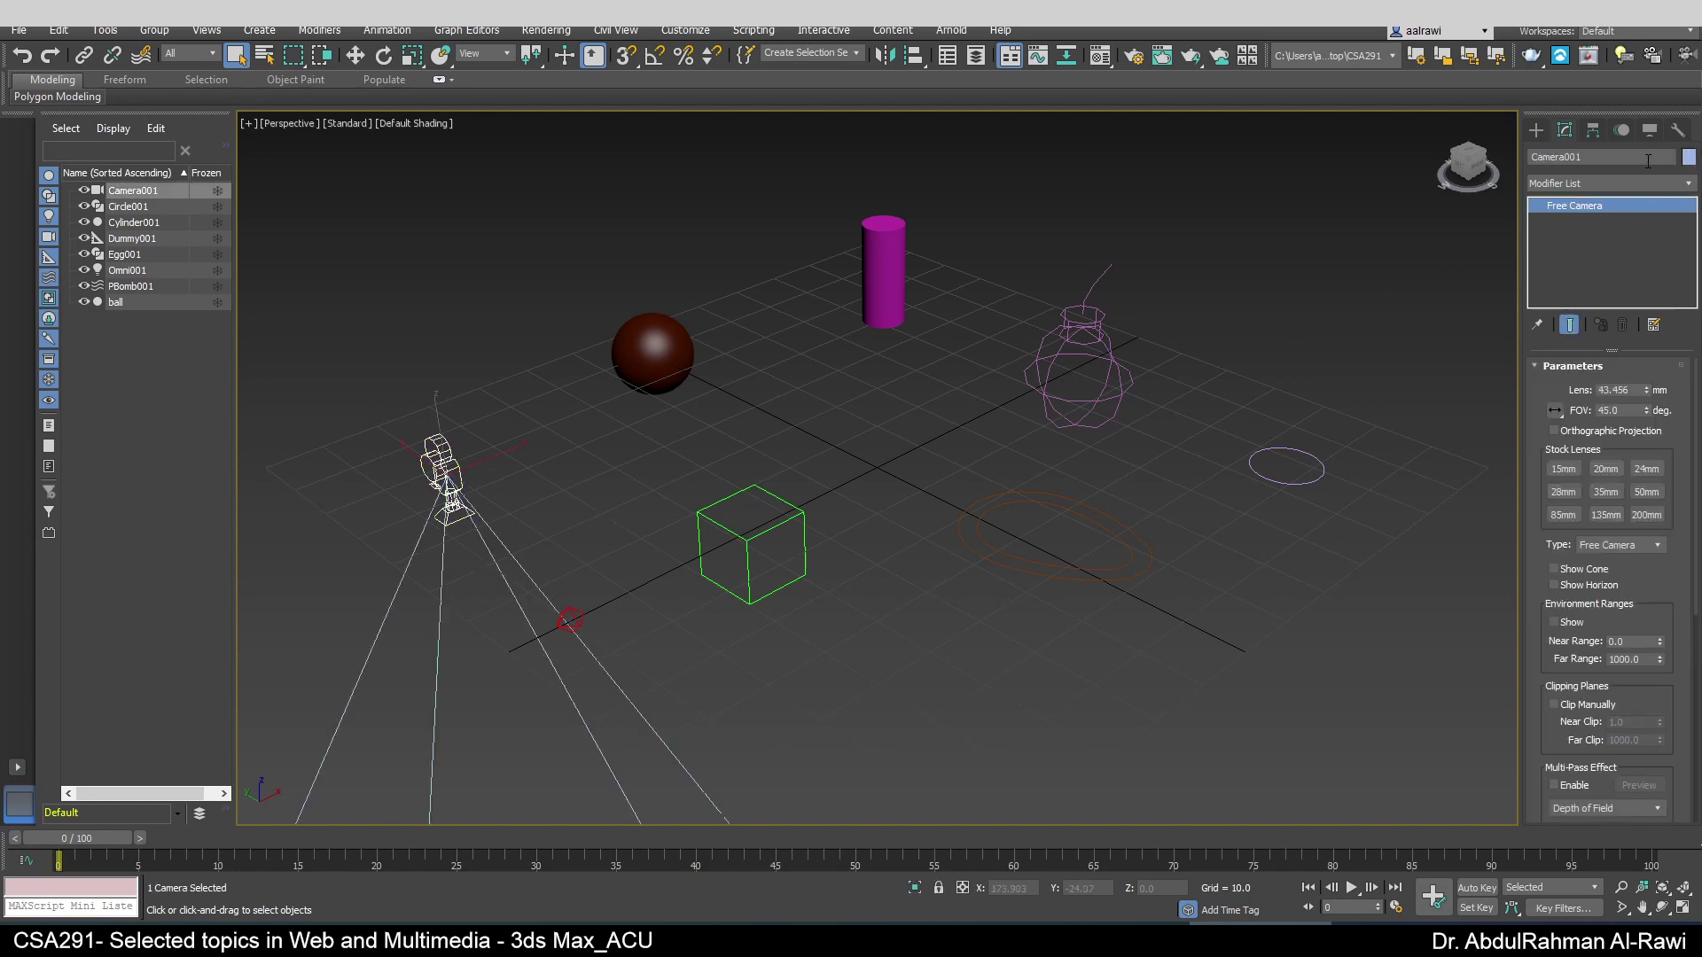
left_click(1689, 157)
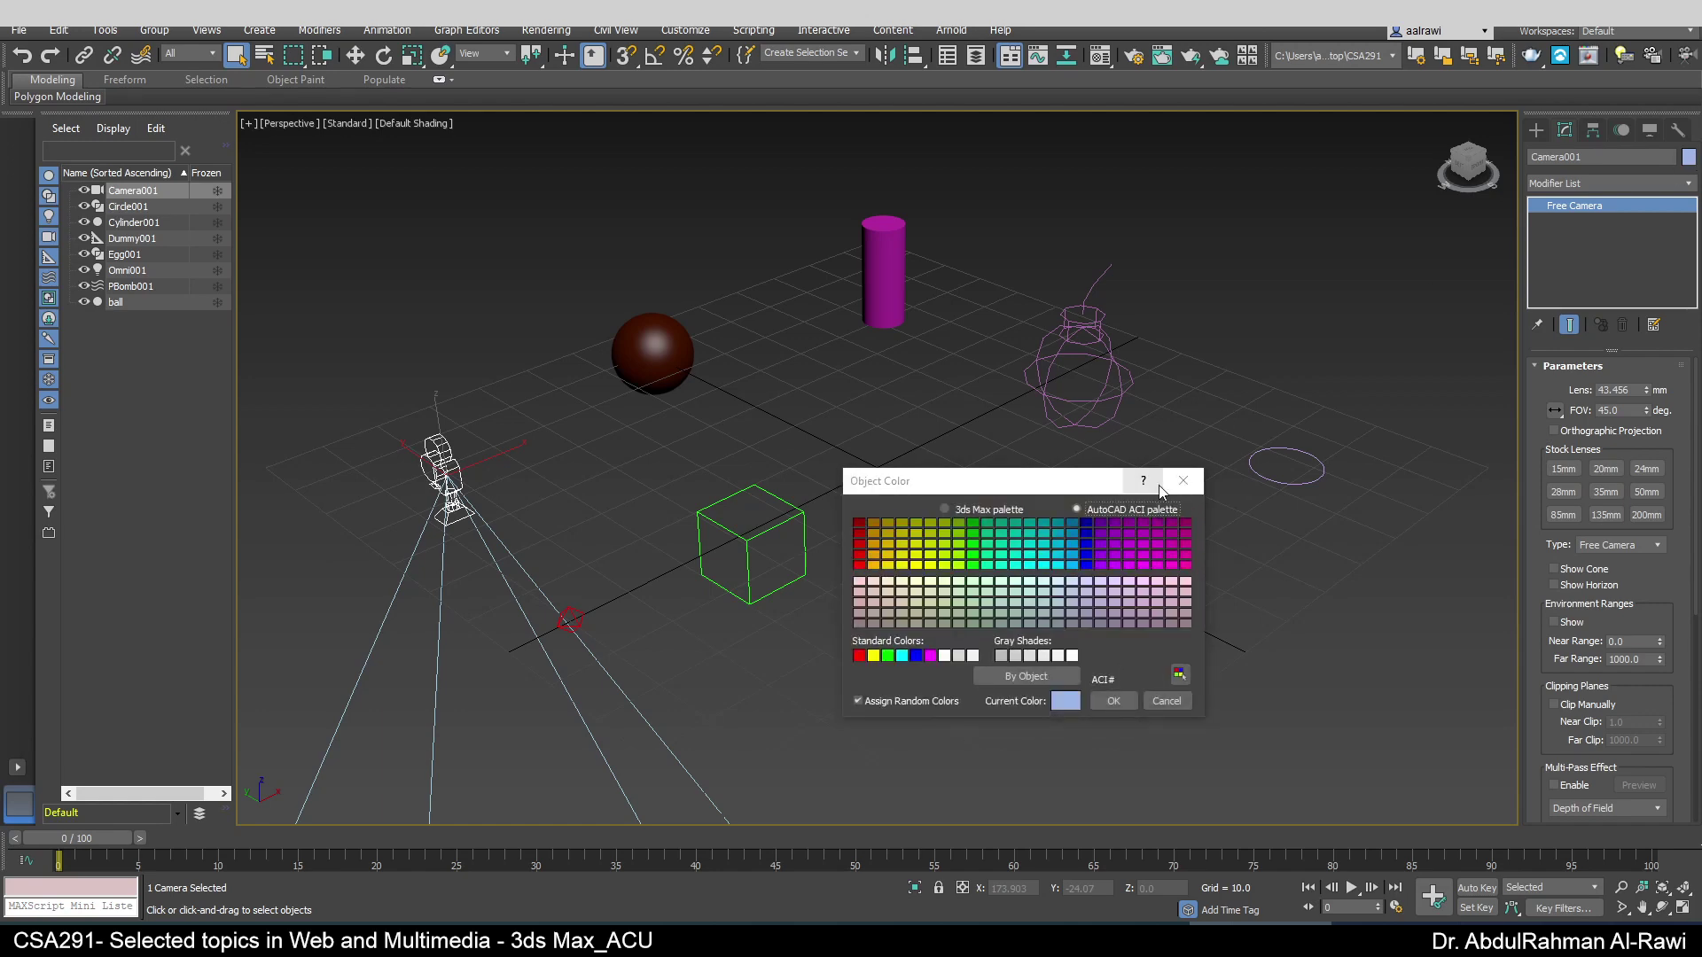
left_click(1182, 480)
left_click(1262, 477)
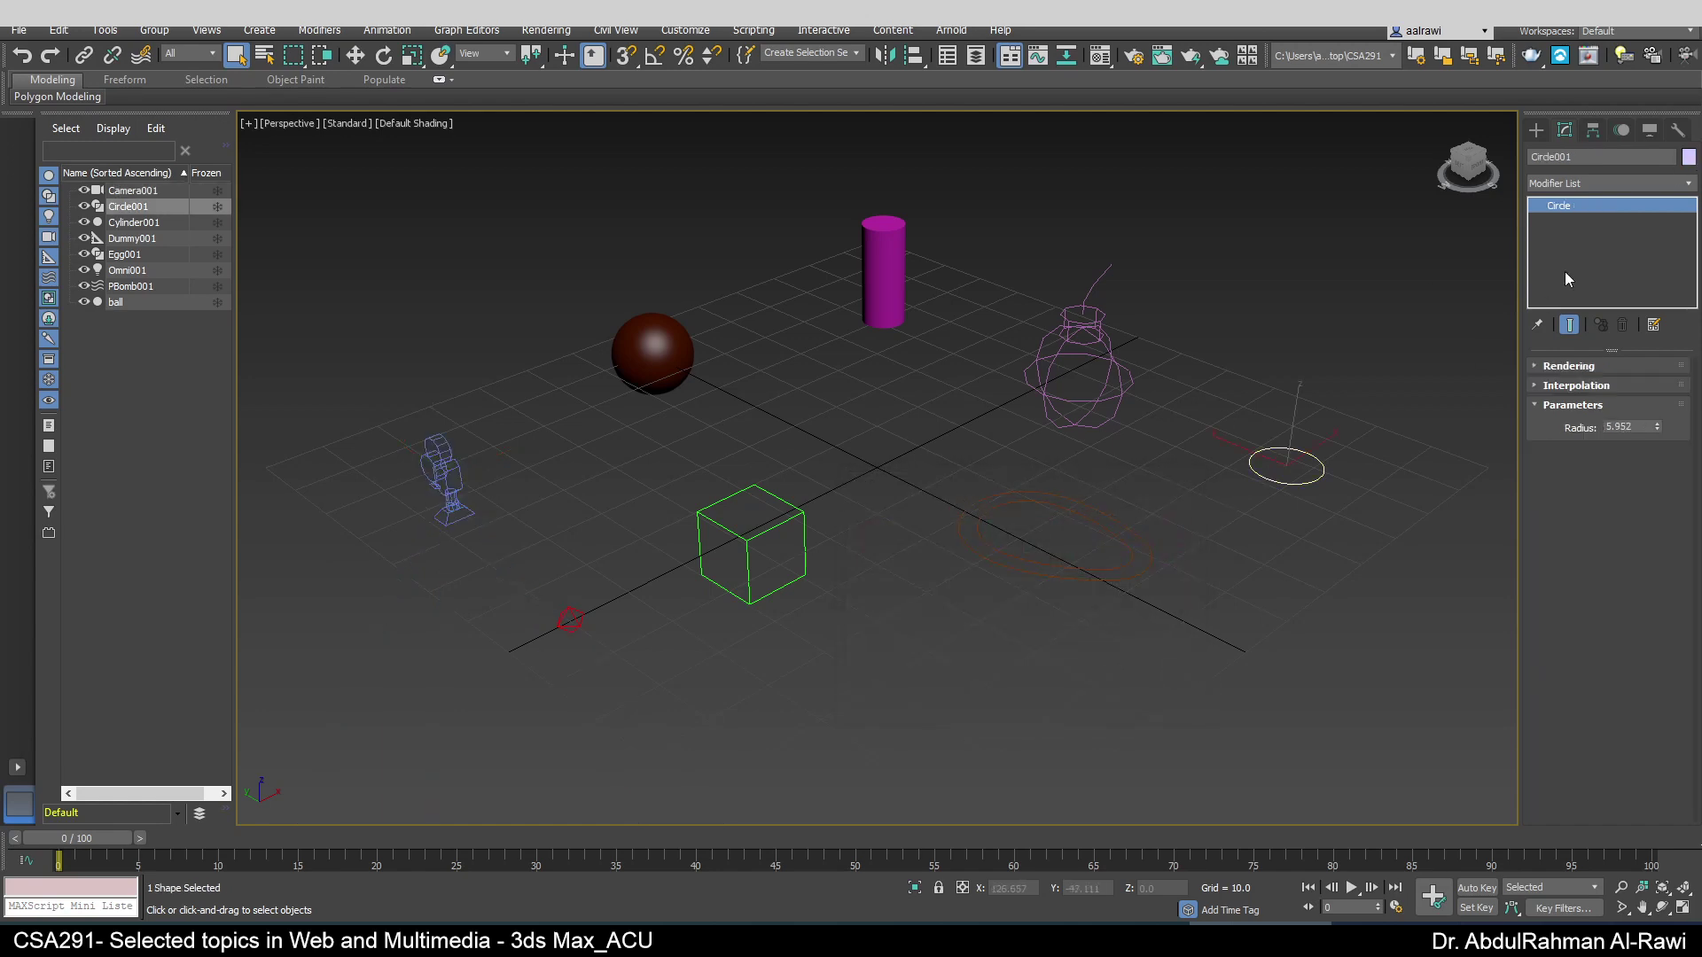
left_click(1688, 157)
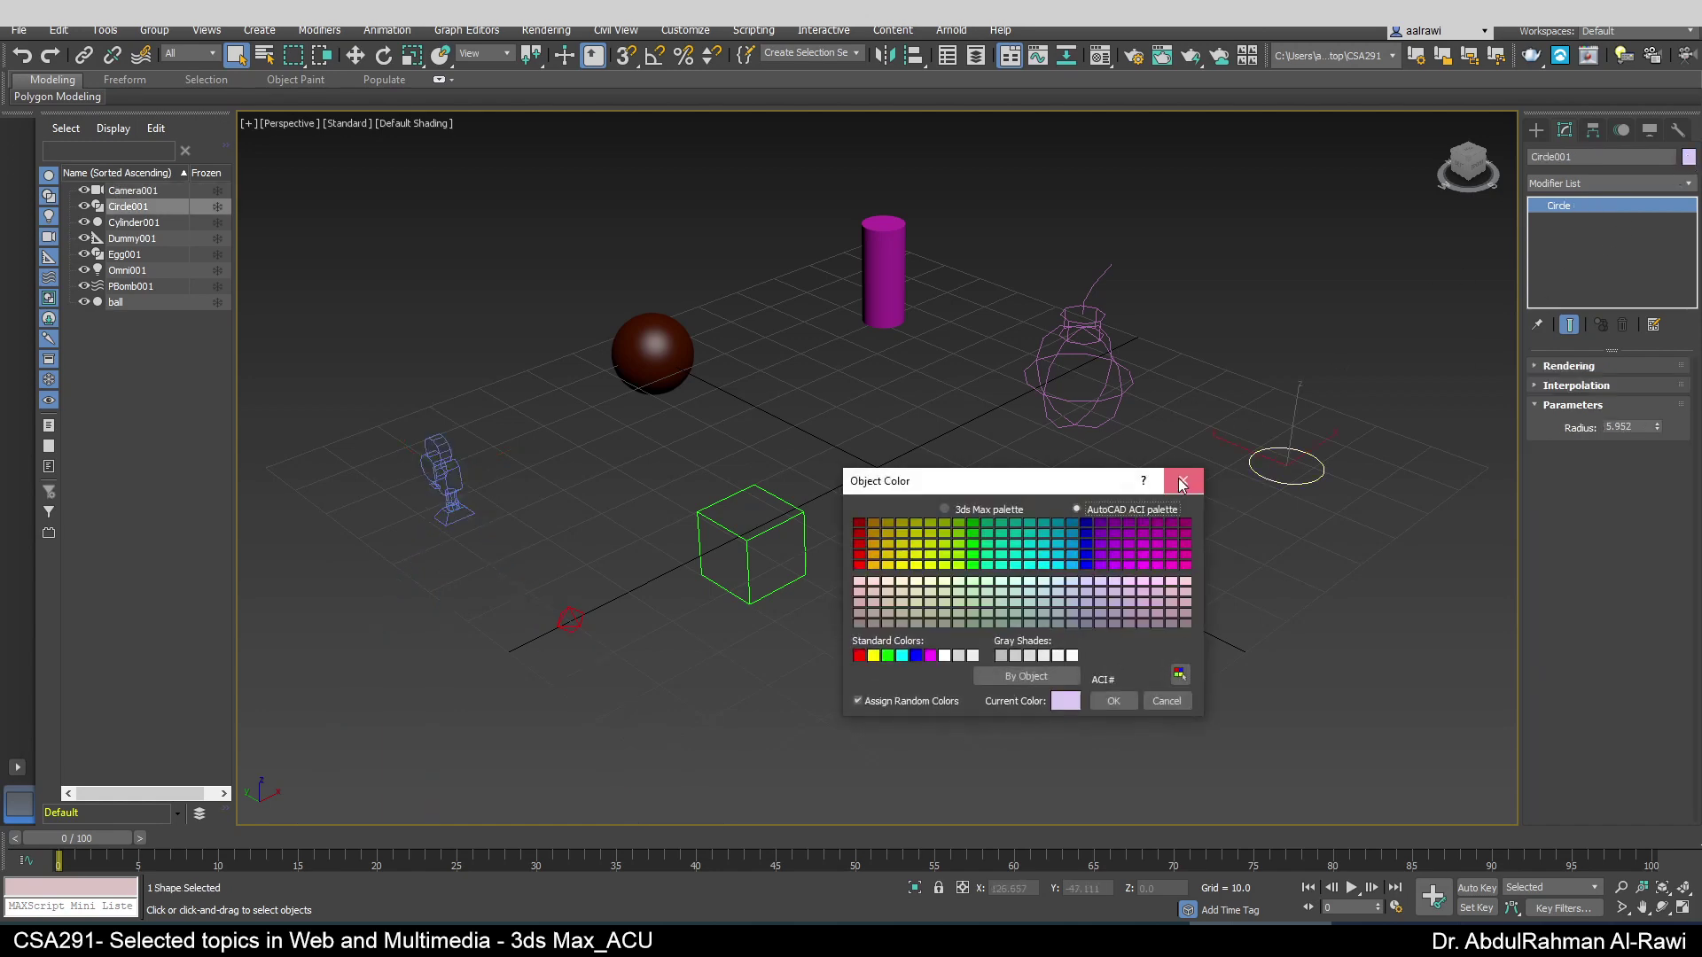
left_click(1183, 480)
- Inspect the particle bomb and the dummy, and display the Forces space warp object types for creation
left_click(1072, 401)
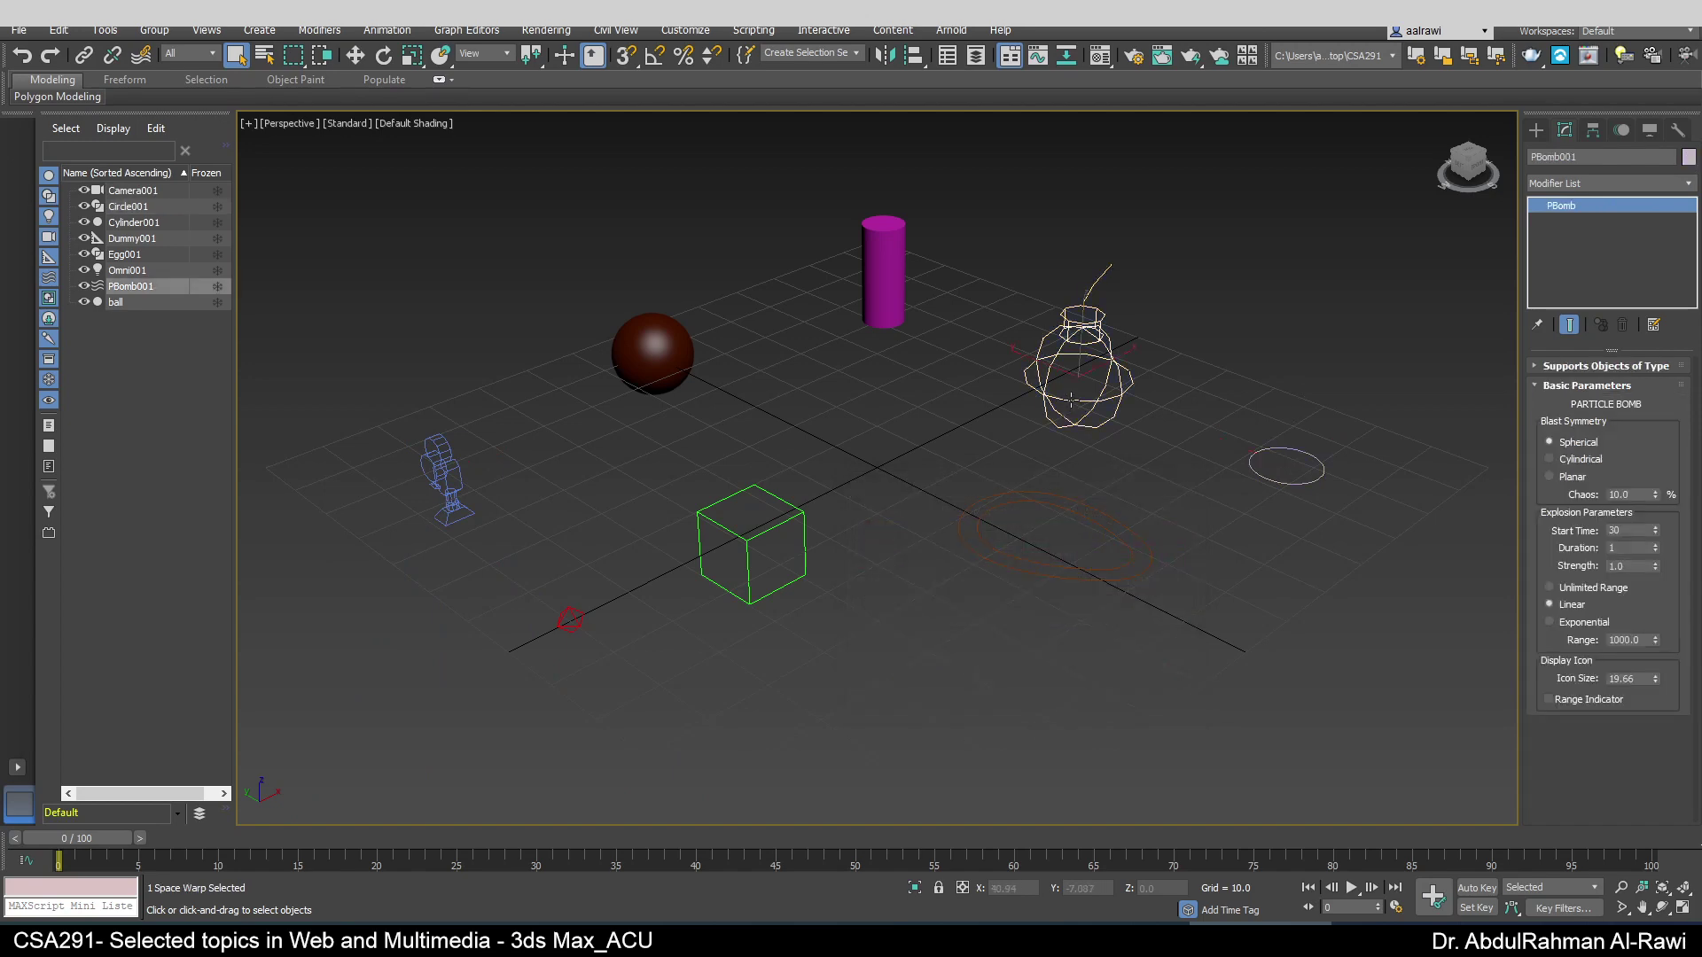
left_click(804, 548)
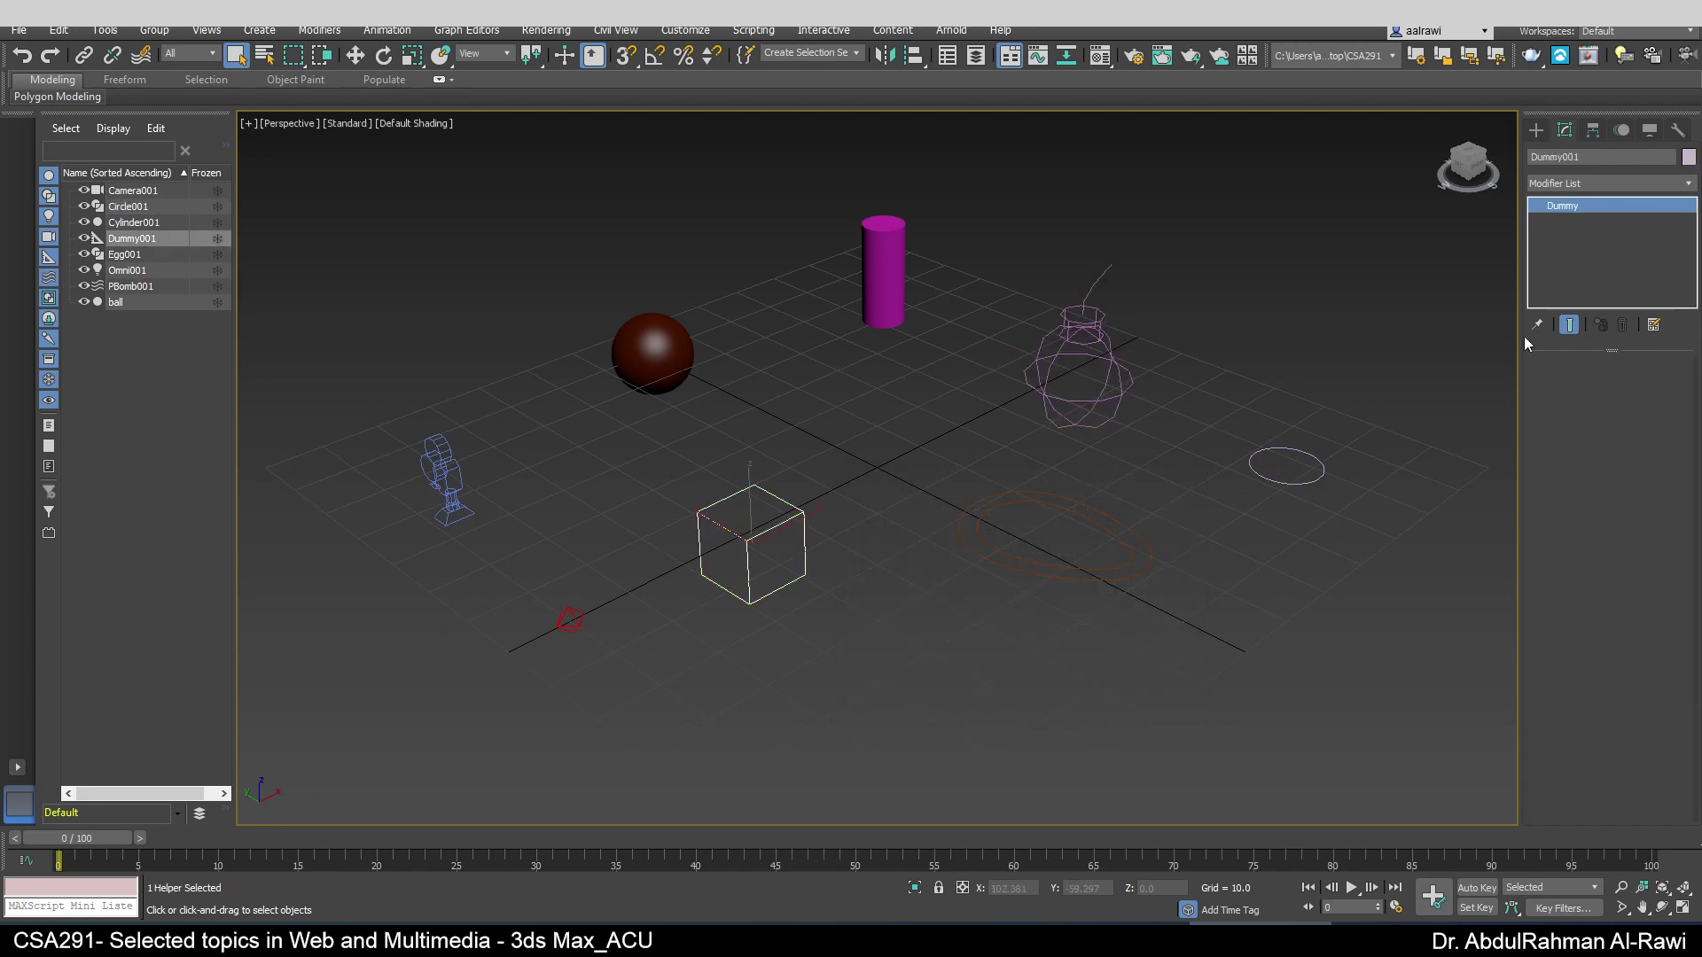
left_click(1536, 129)
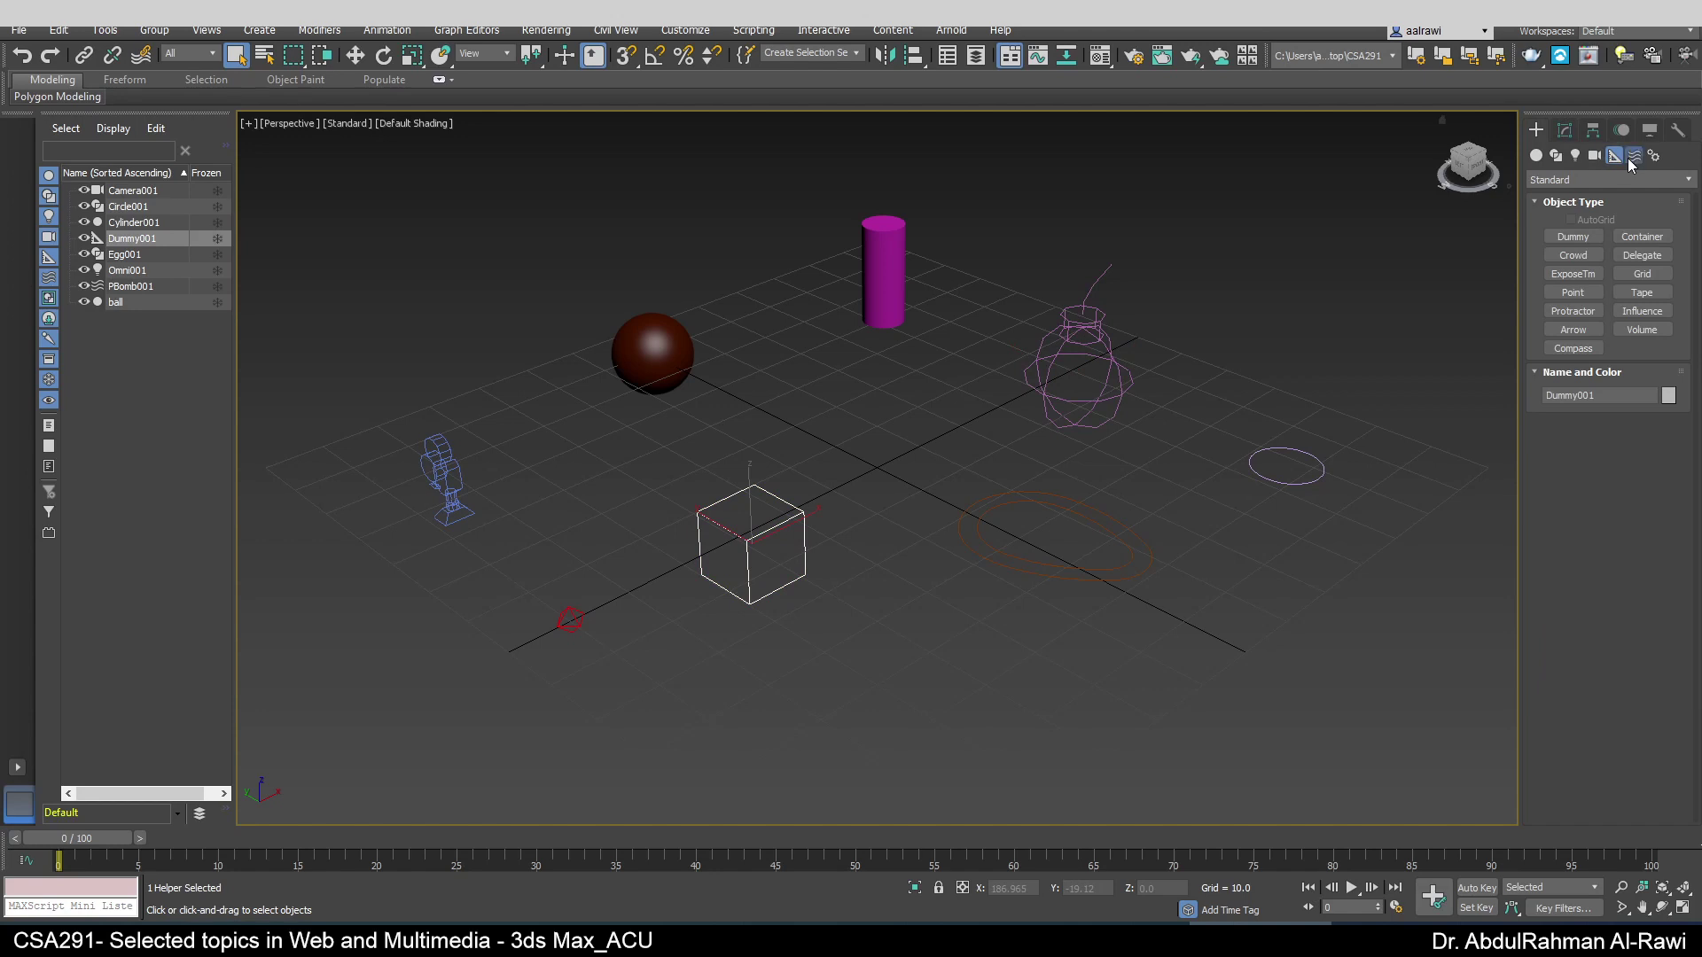
left_click(1631, 157)
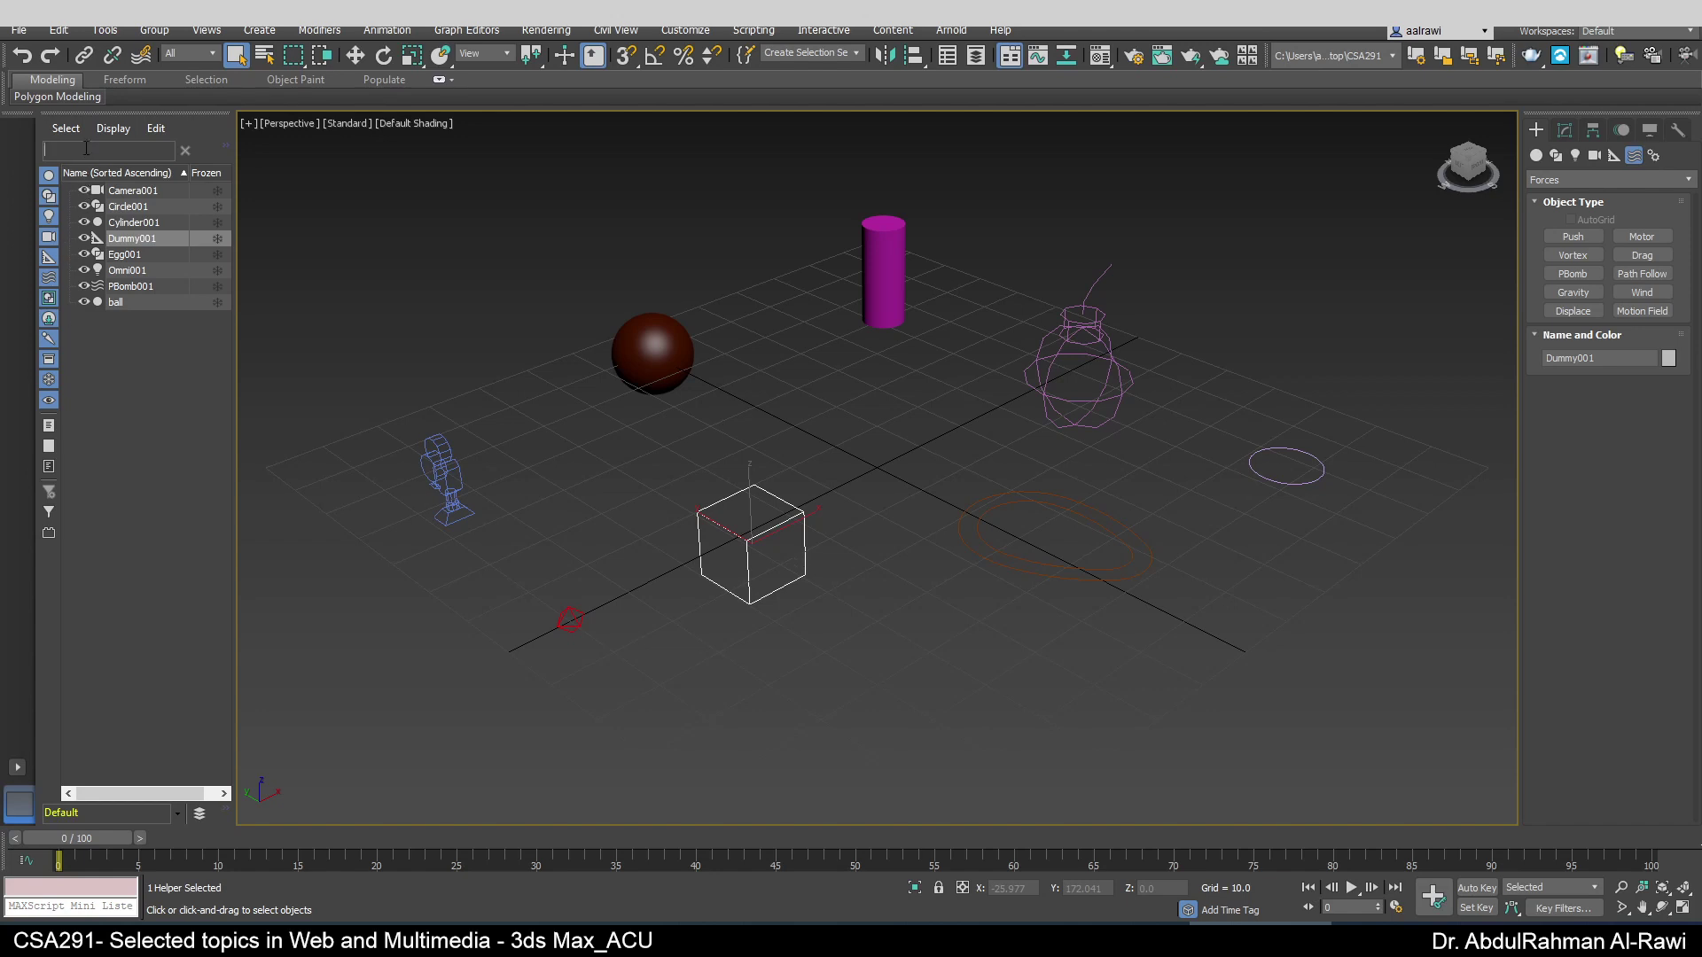
- Search the Scene Explorer for "ball" and select the ball from the filtered list
left_click(86, 148)
type("ball")
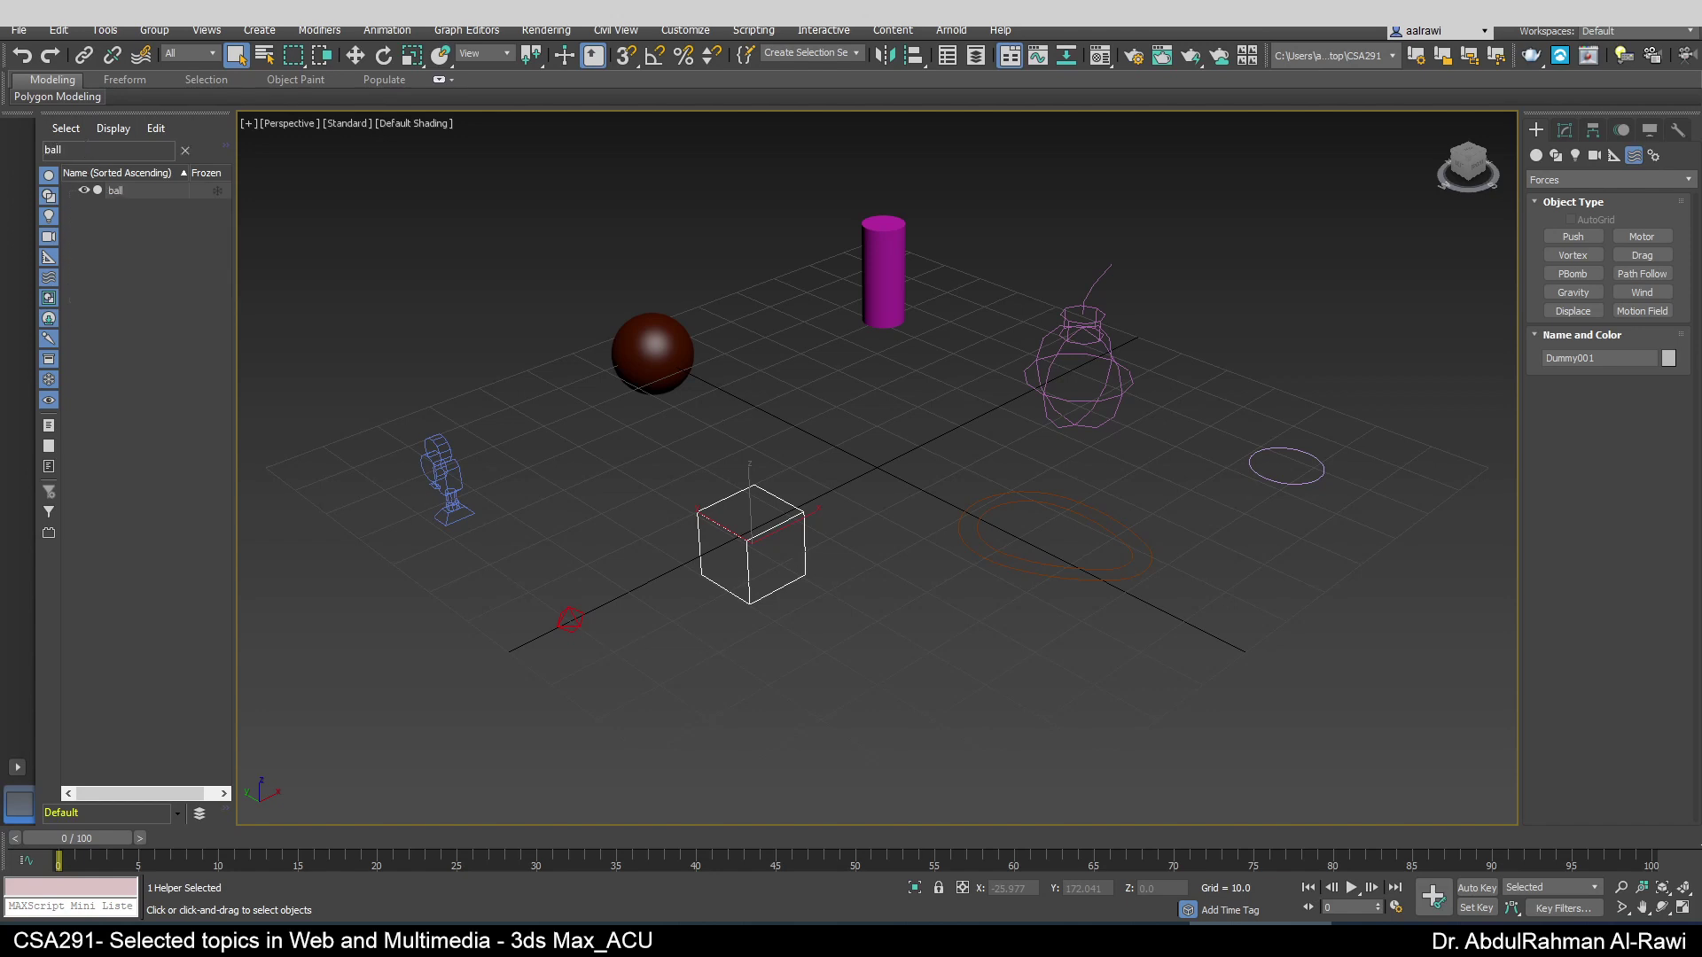
left_click(119, 194)
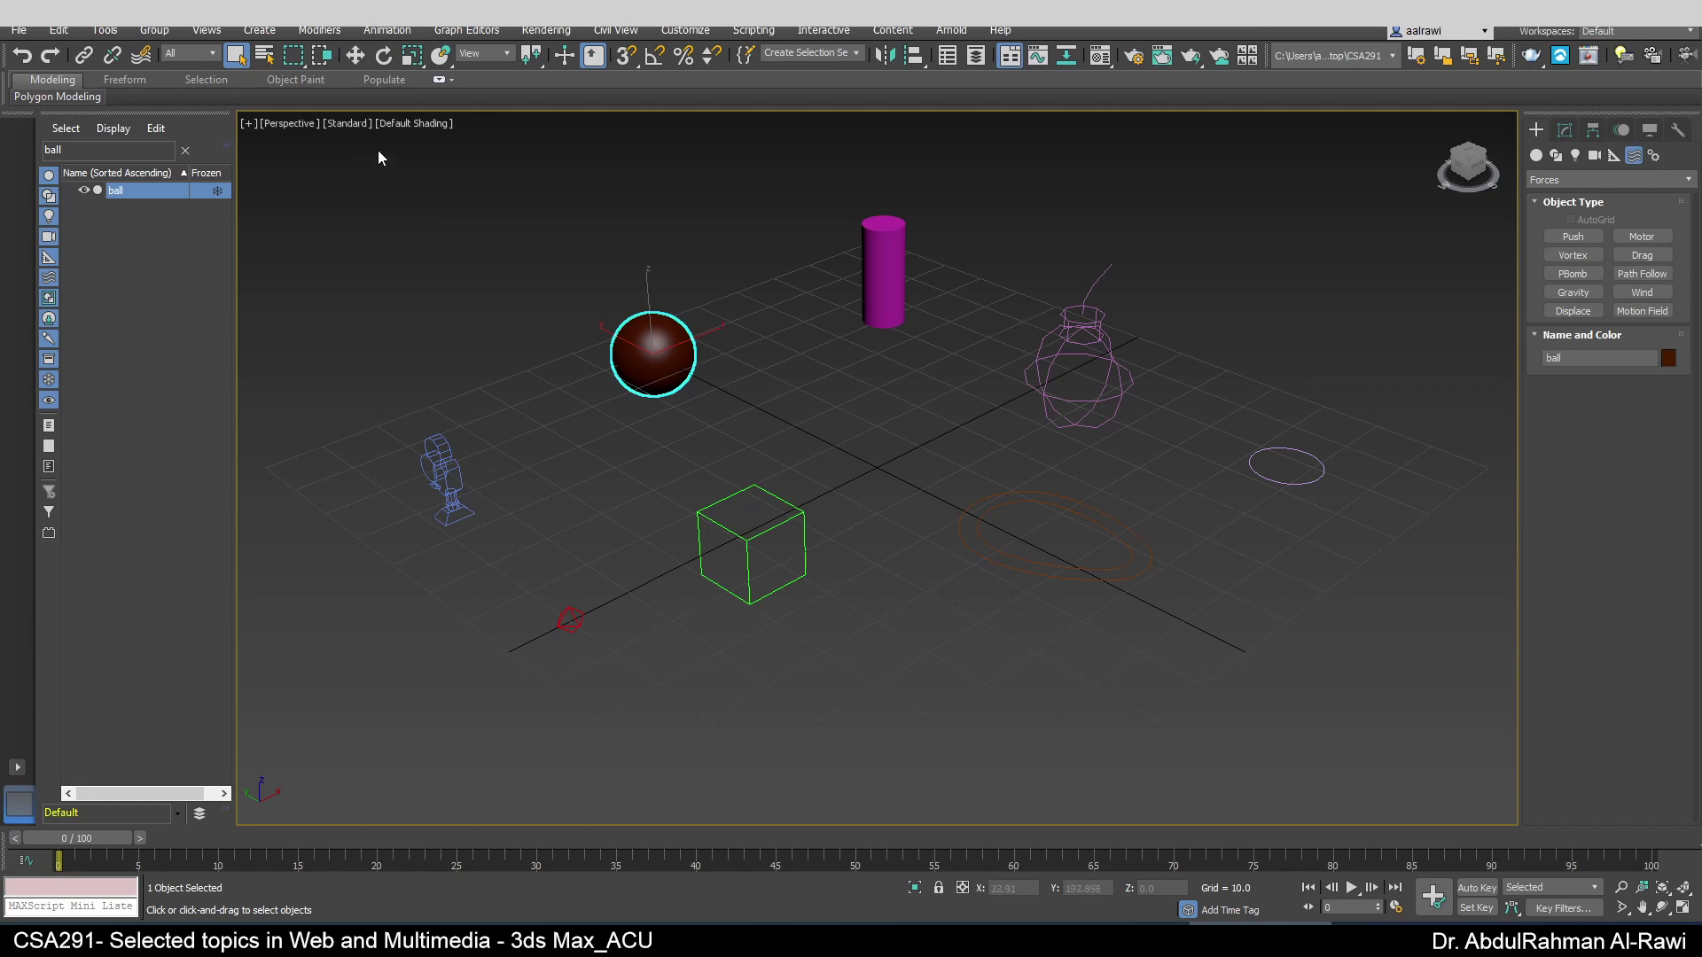
- Review the object list in the Select From Scene dialog and cancel without changing the selection
left_click(275, 61)
left_click_drag(464, 182, 741, 182)
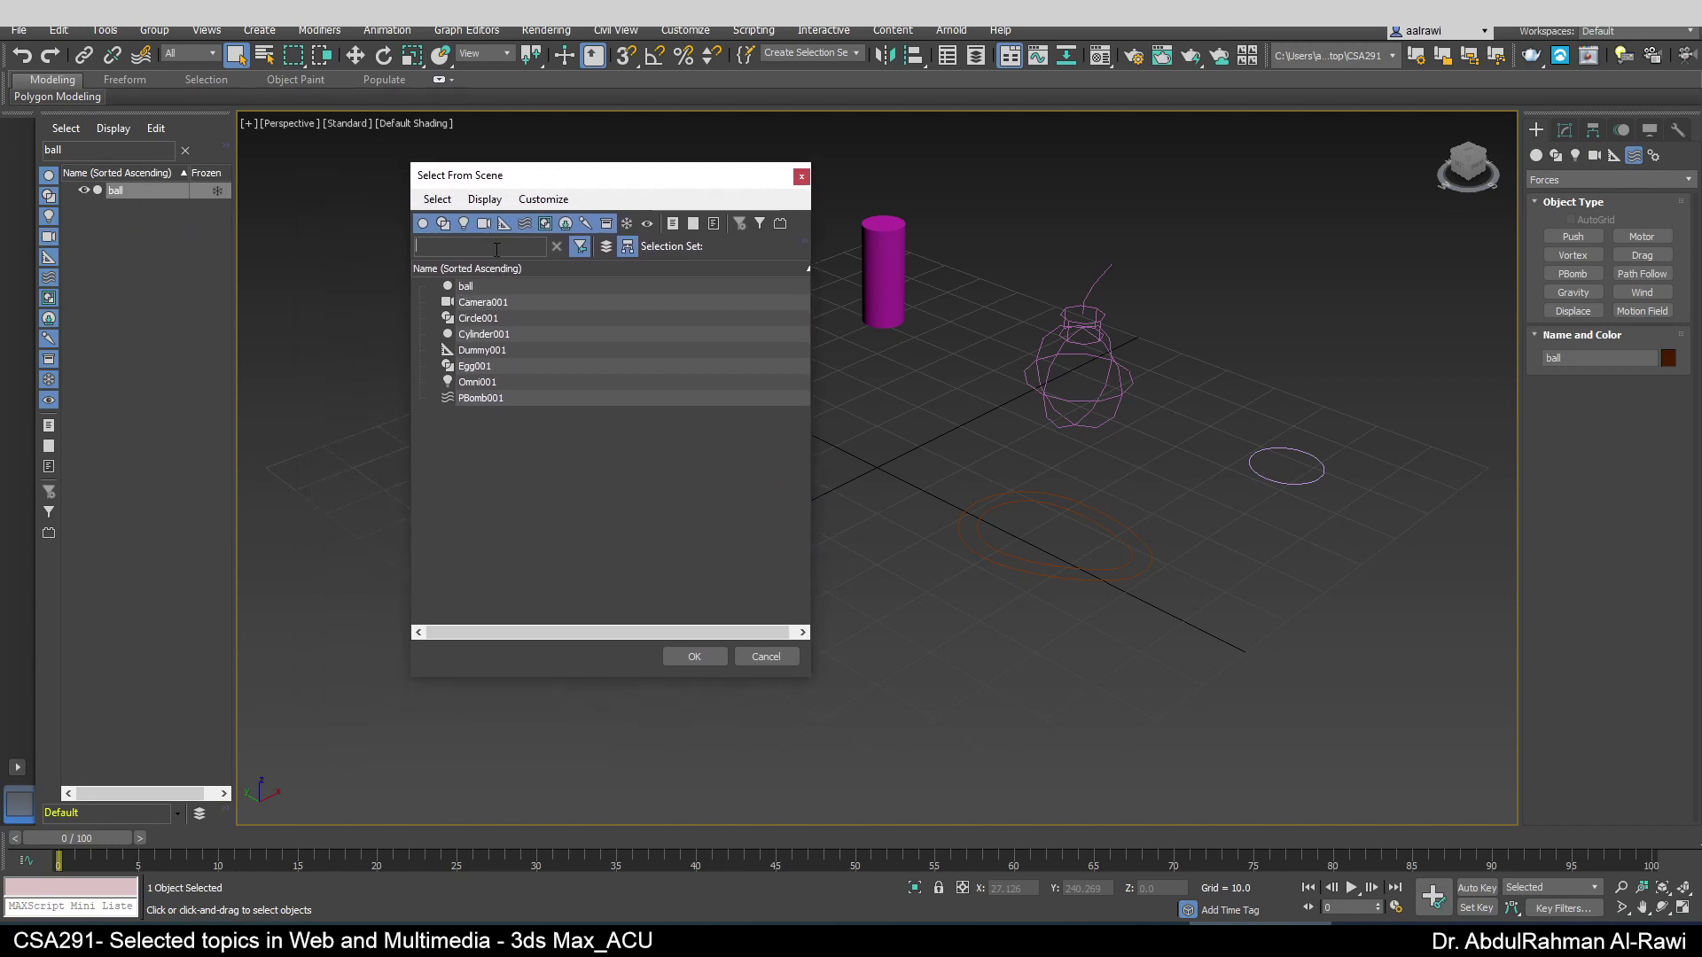
left_click(465, 249)
left_click(763, 666)
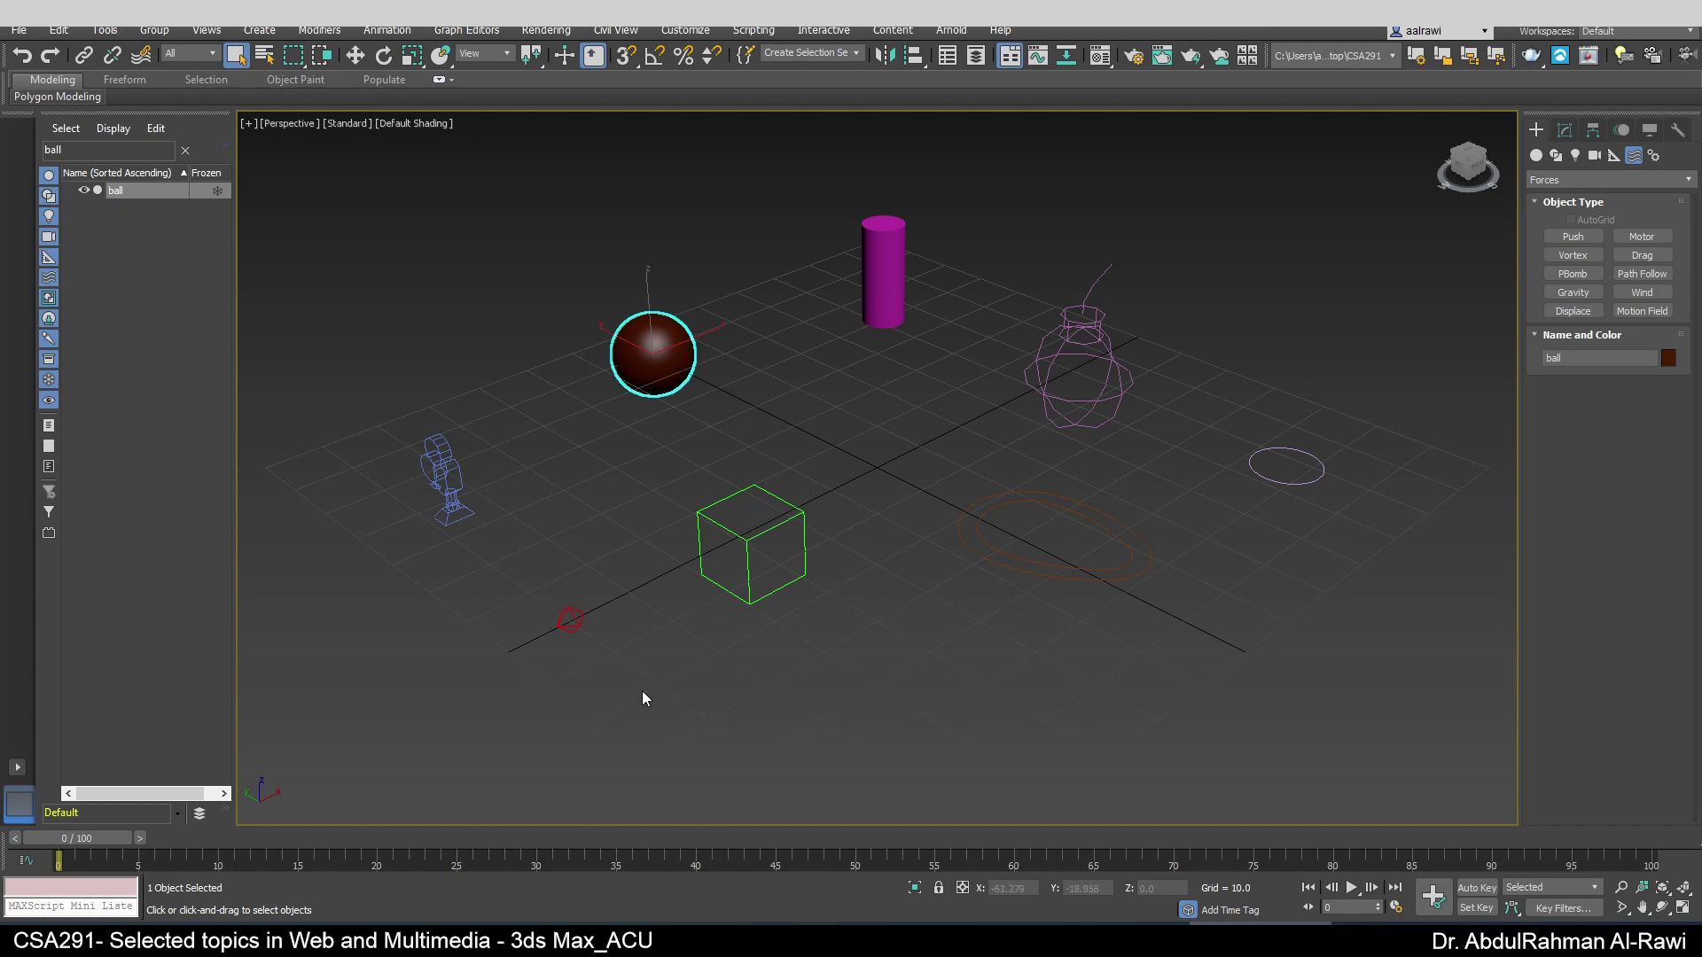
- Turn off all object category filters in the Scene Explorer, clear the name search, and list only geometry
left_click(54, 395)
left_click(48, 317)
left_click(52, 276)
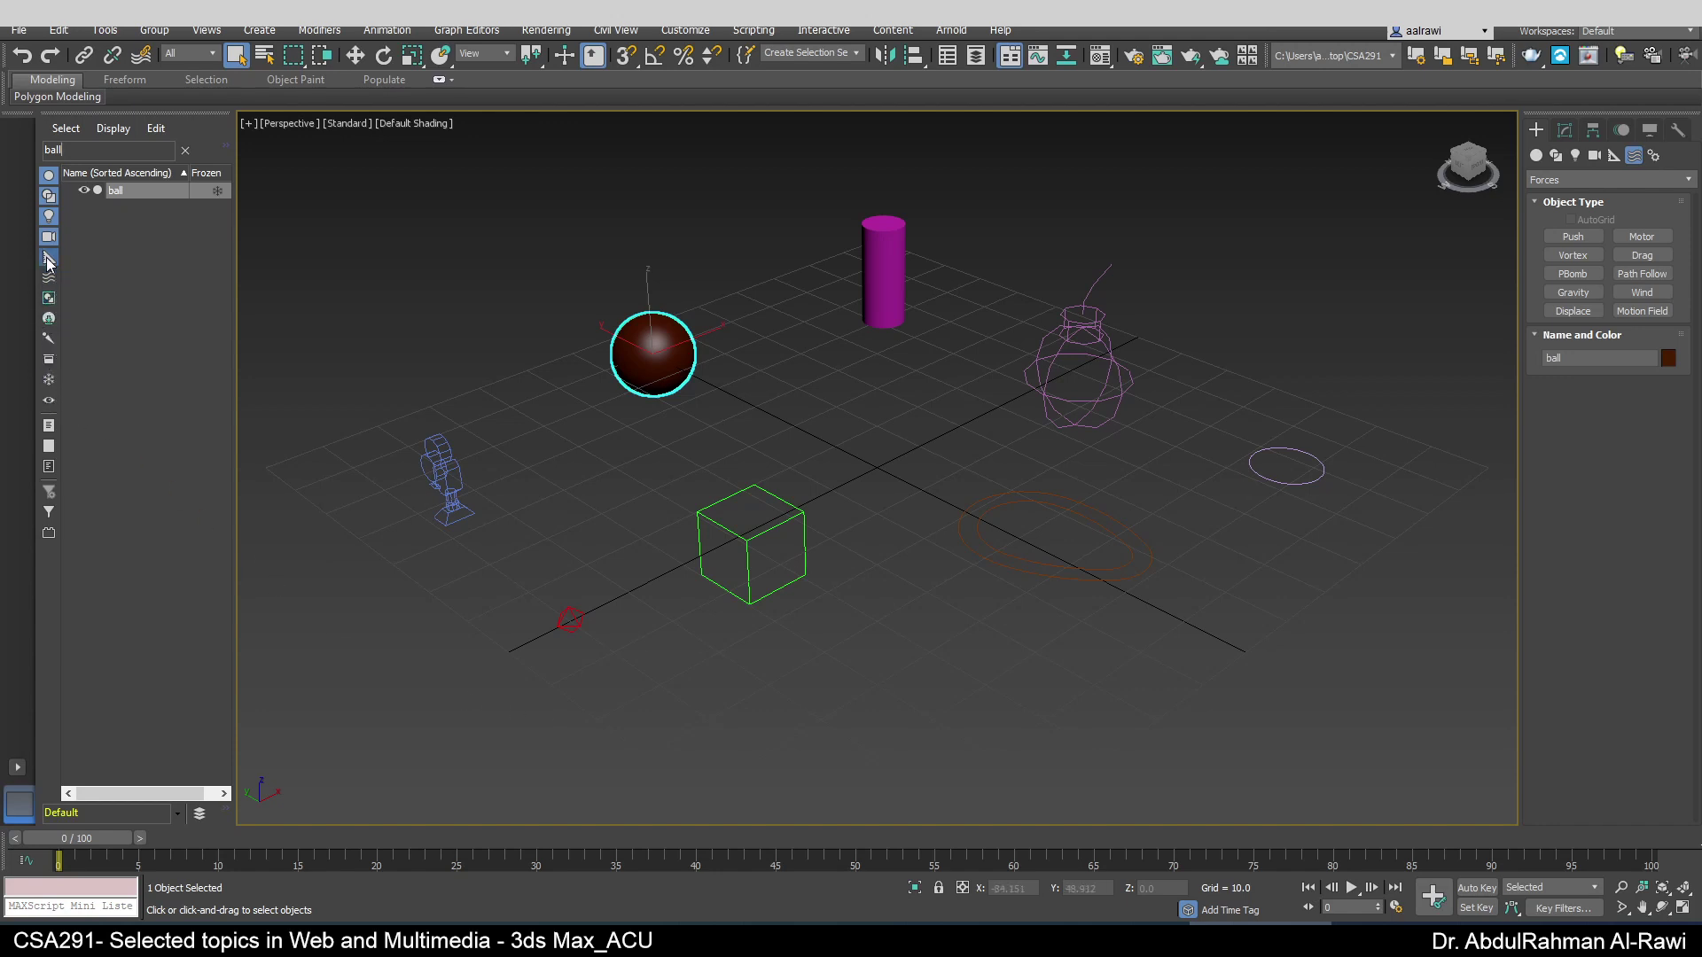
left_click(50, 258)
left_click(48, 237)
left_click(47, 216)
left_click(45, 198)
left_click(46, 177)
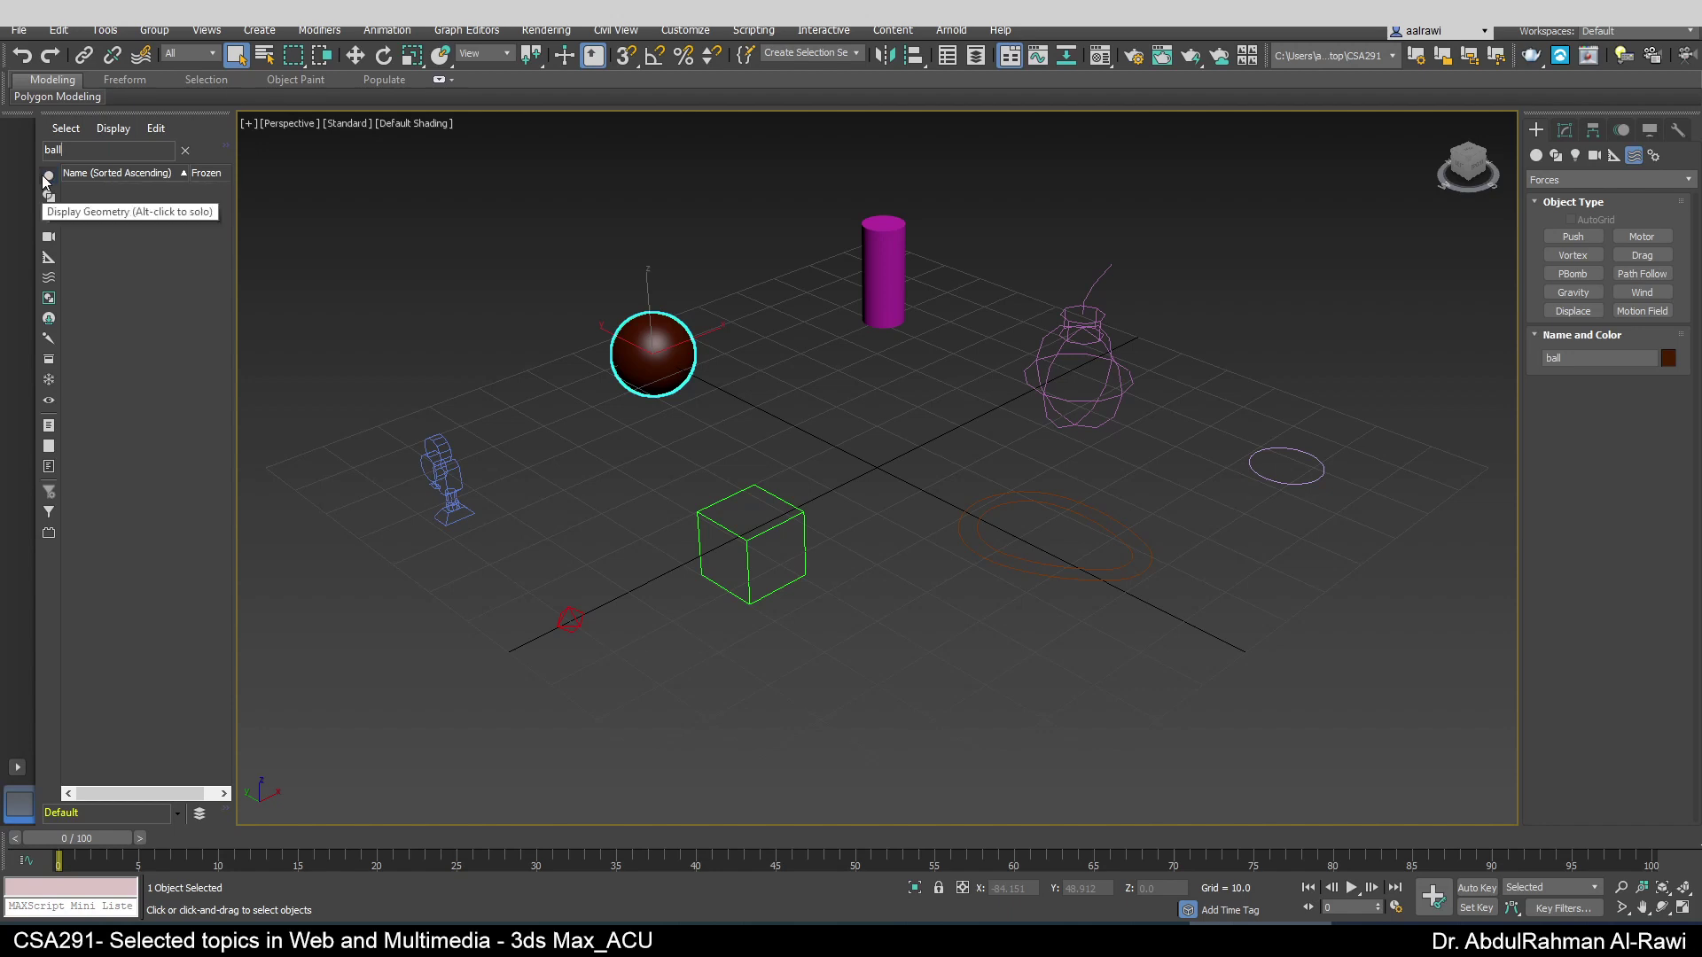
left_click(184, 151)
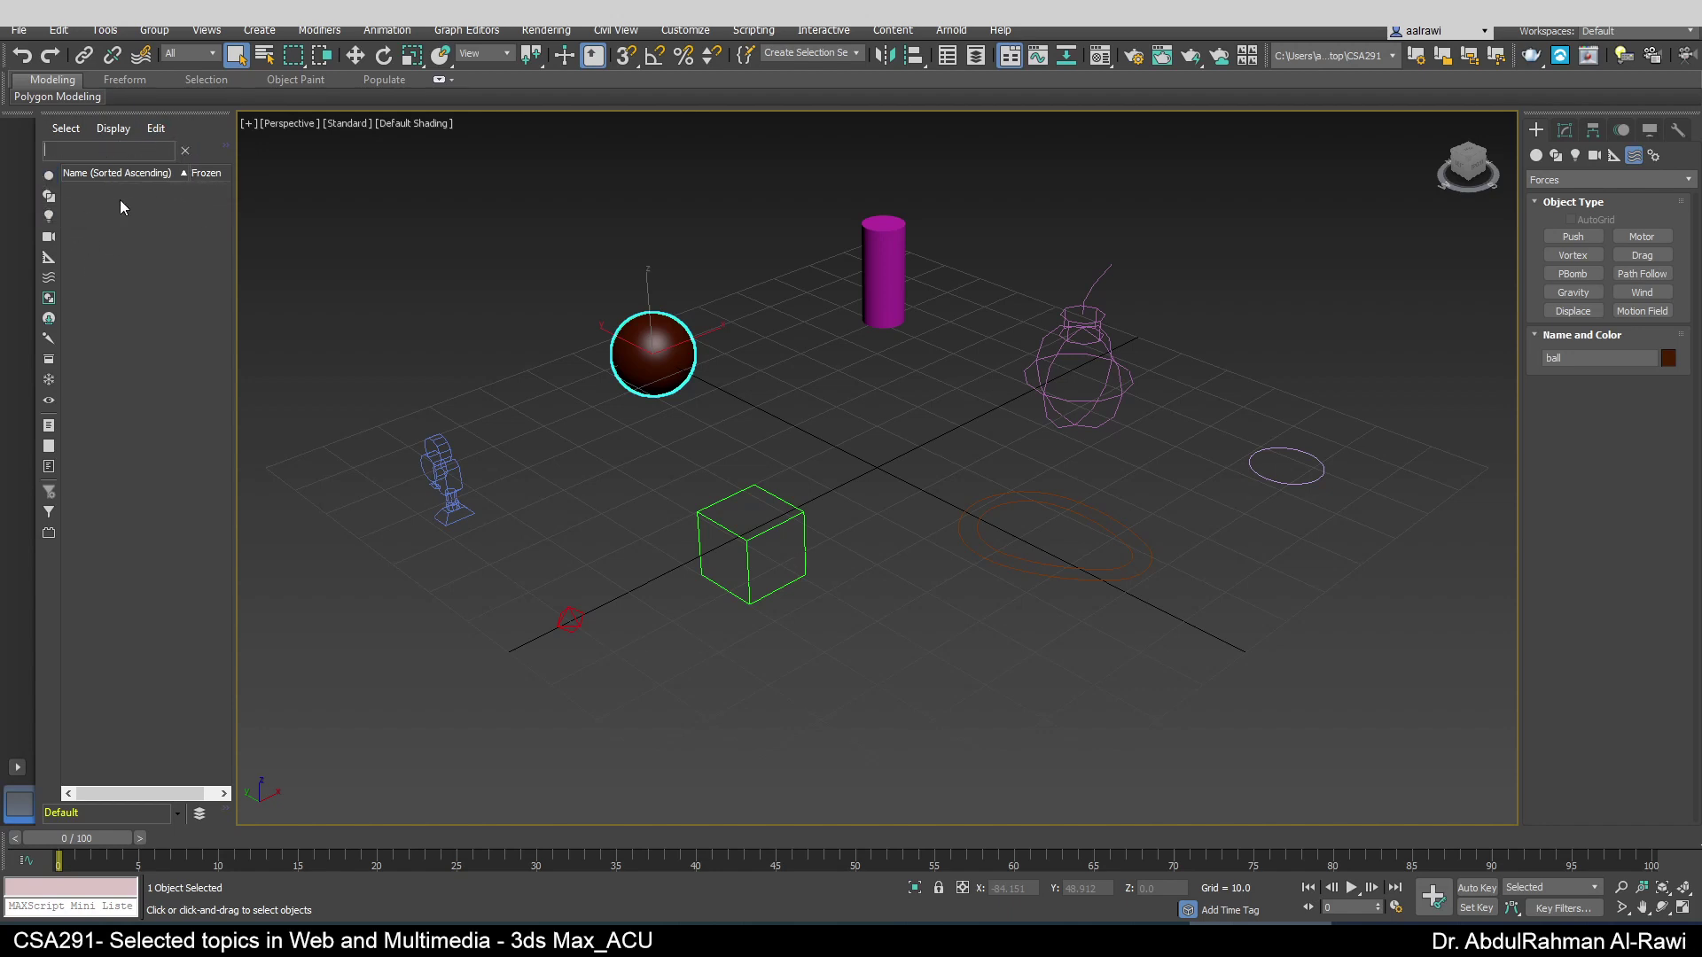
left_click(49, 176)
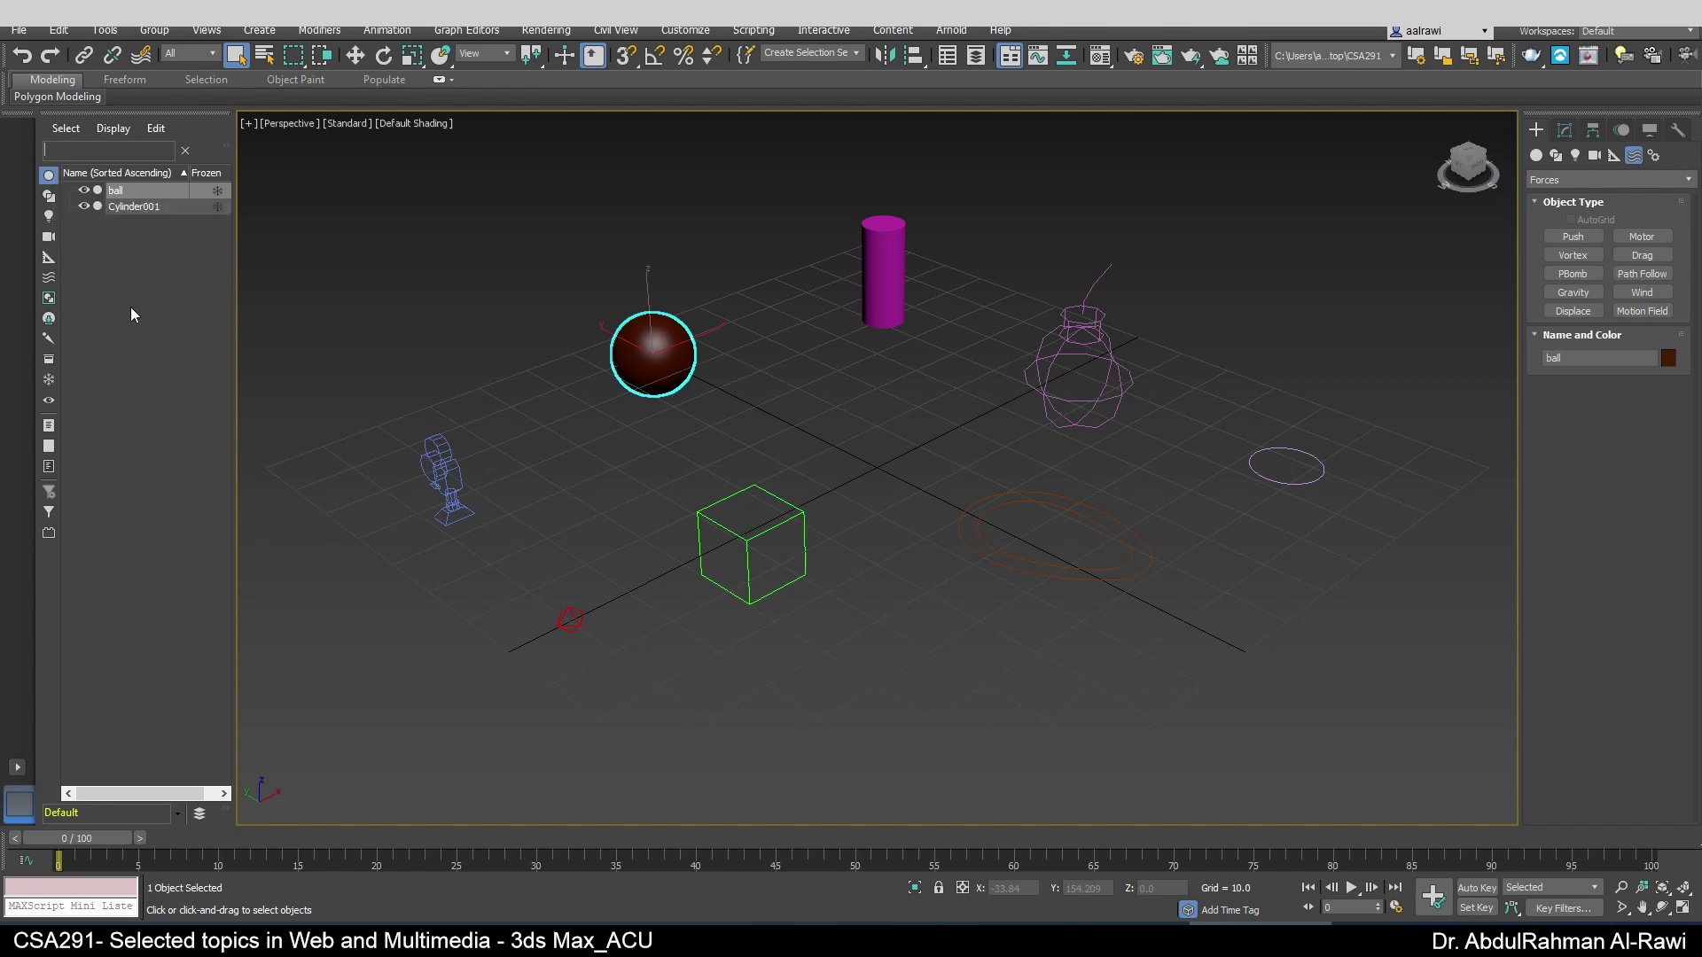
- List only lights in the Scene Explorer and select the omni light
left_click(50, 216, "alt")
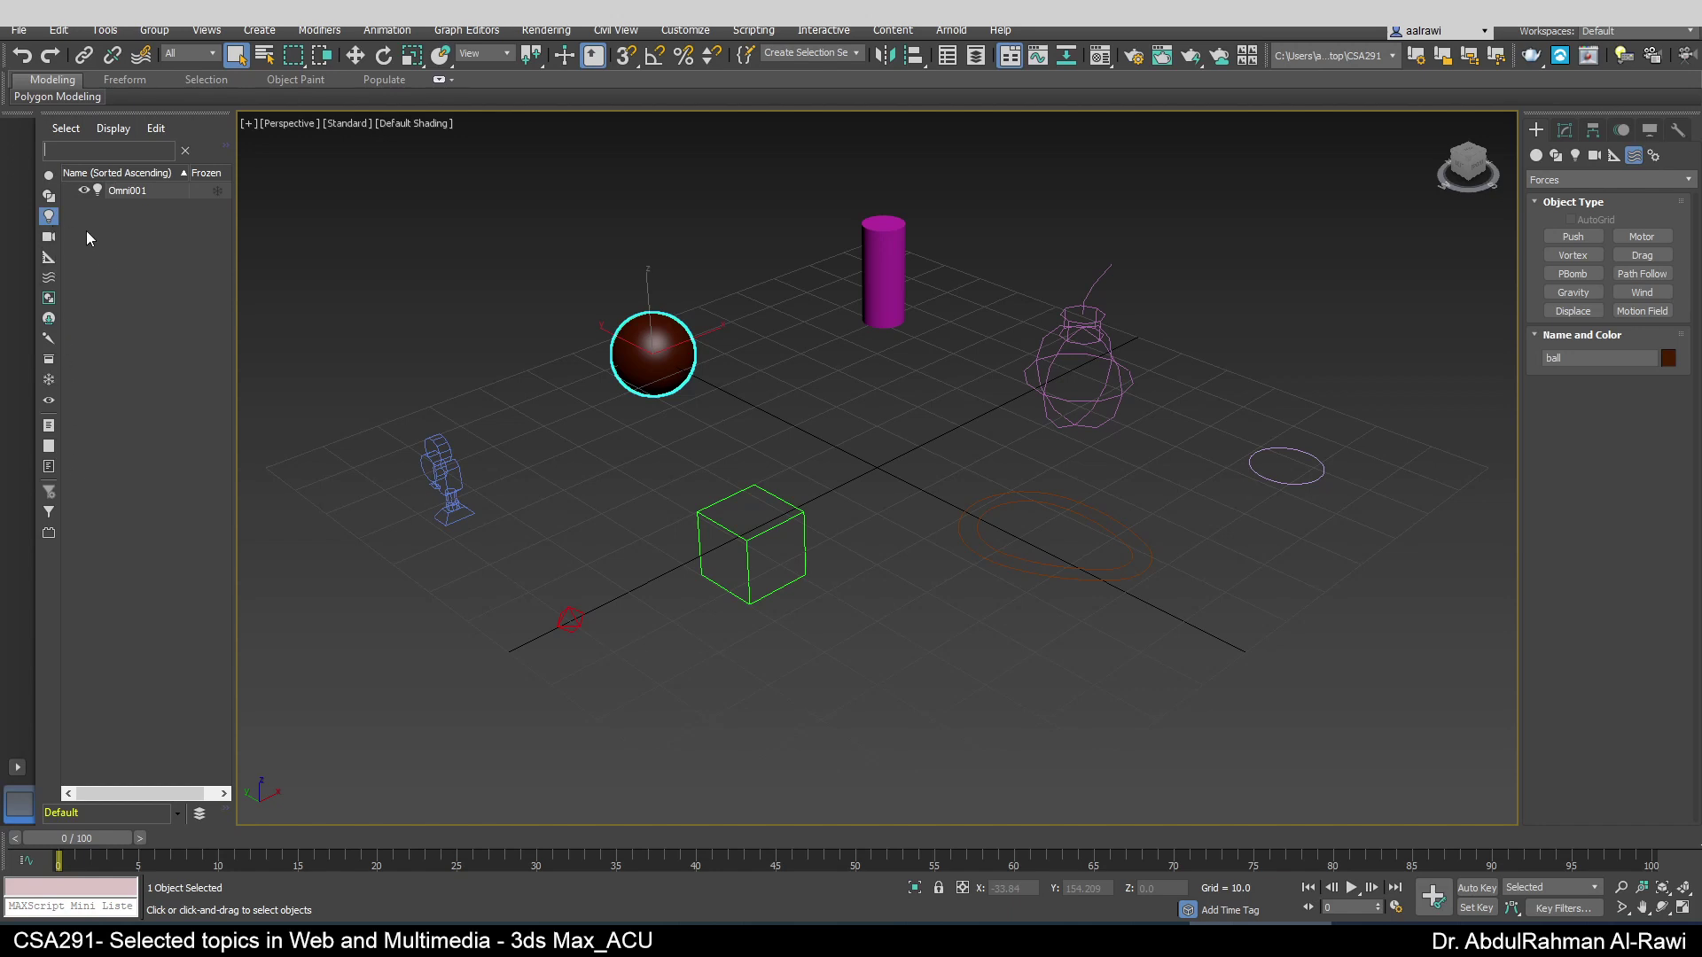
left_click(138, 192)
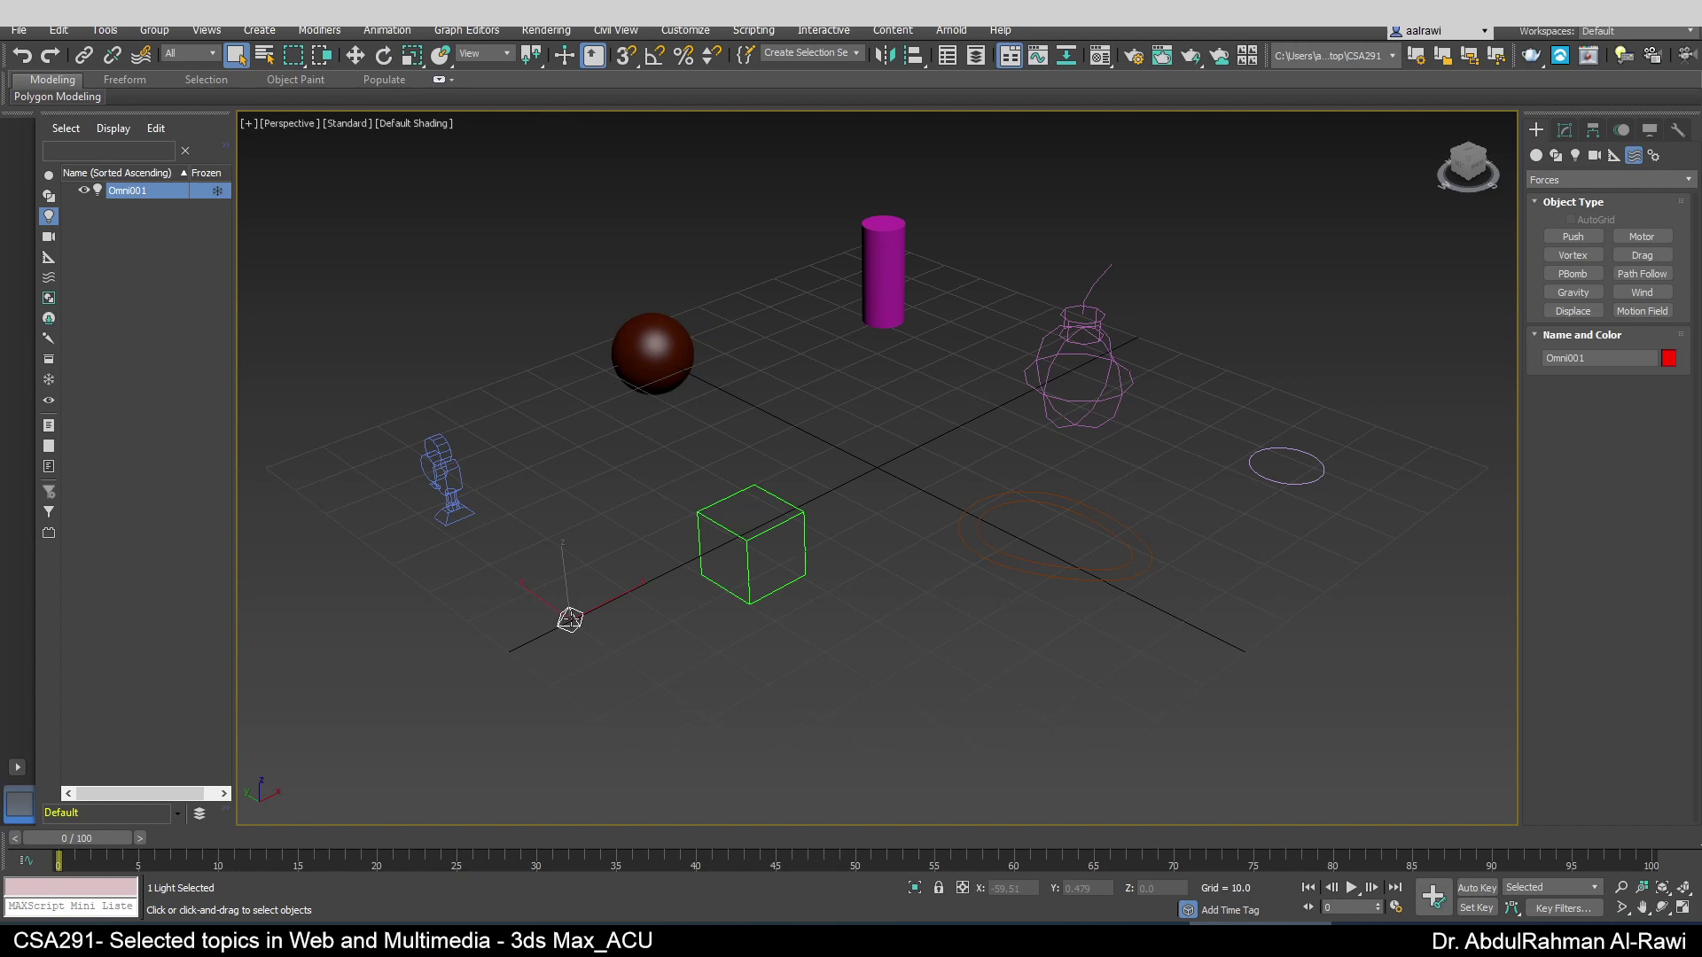
- Select the ball and the cylinder in turn in the viewport, clear the selection, and consult the exam objectives PDF in Acrobat
left_click(641, 365)
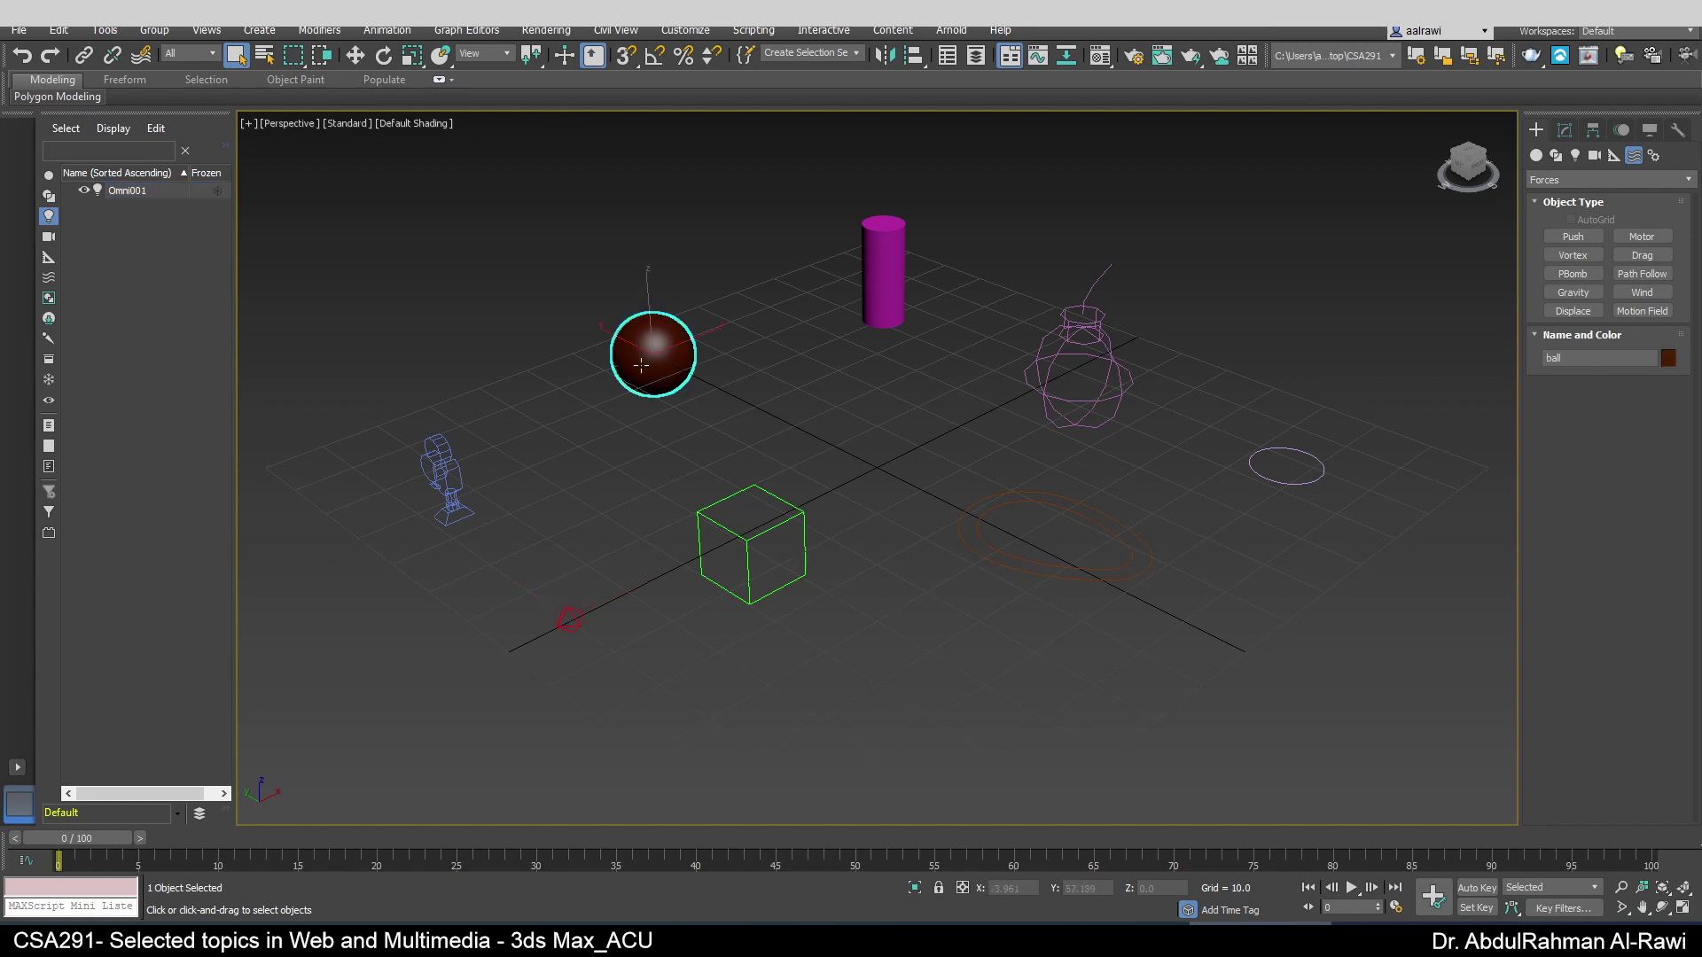
left_click(866, 264)
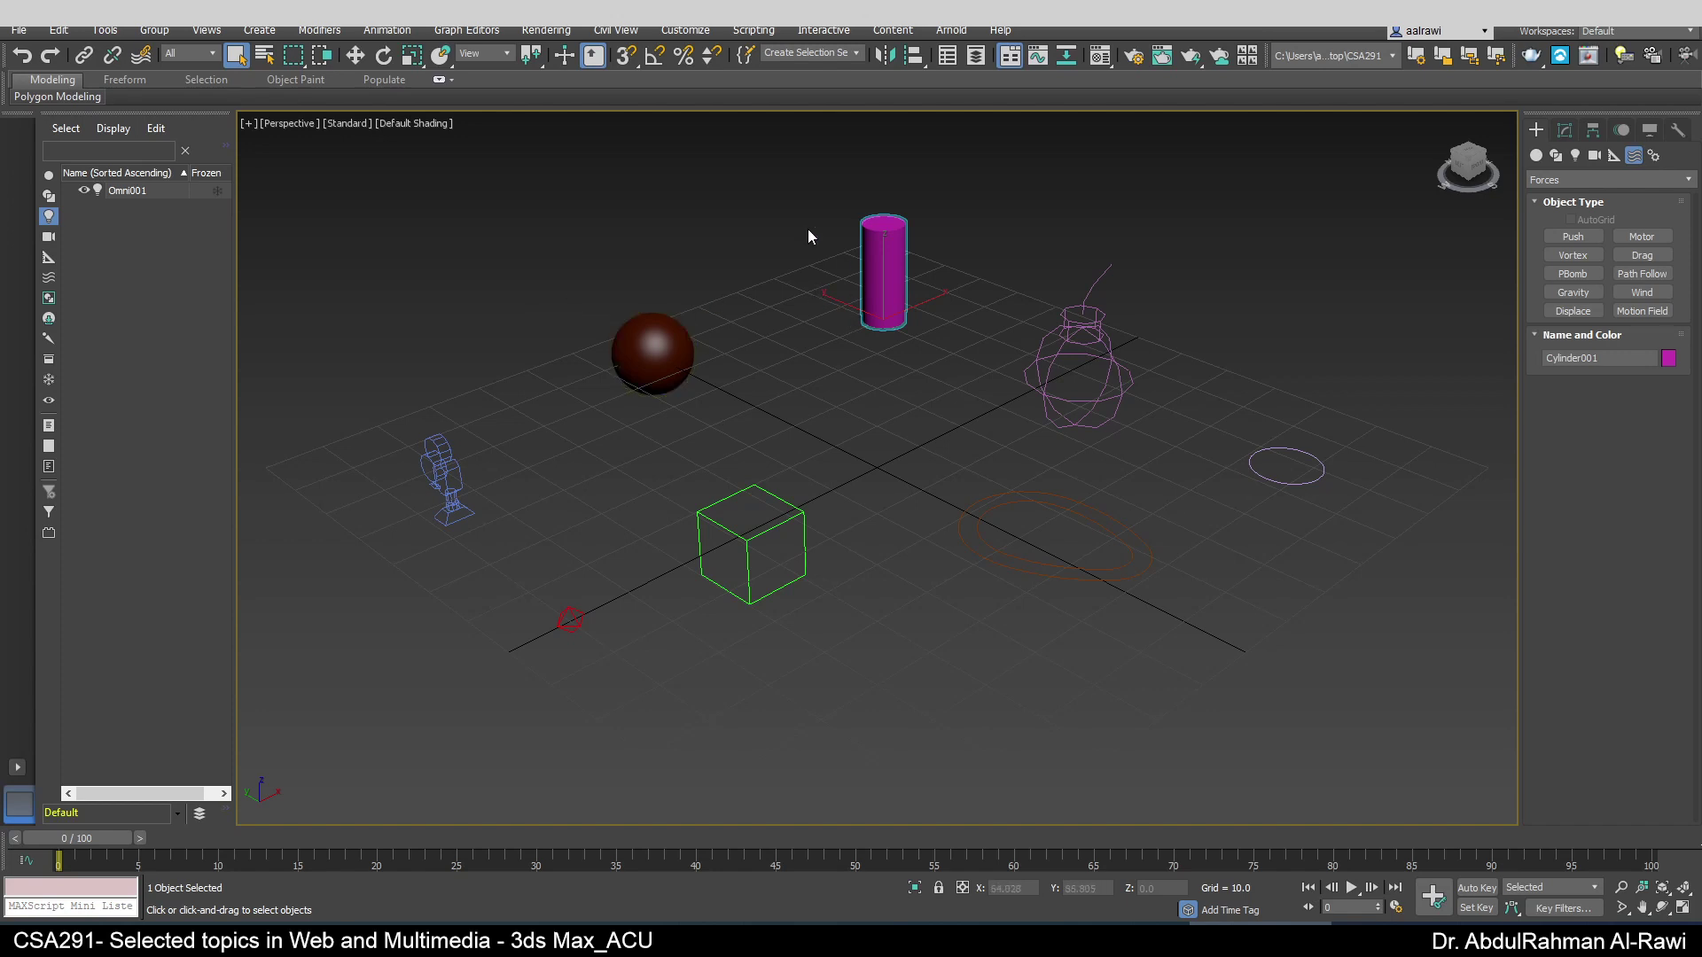
left_click_drag(785, 235, 343, 586)
left_click(295, 322)
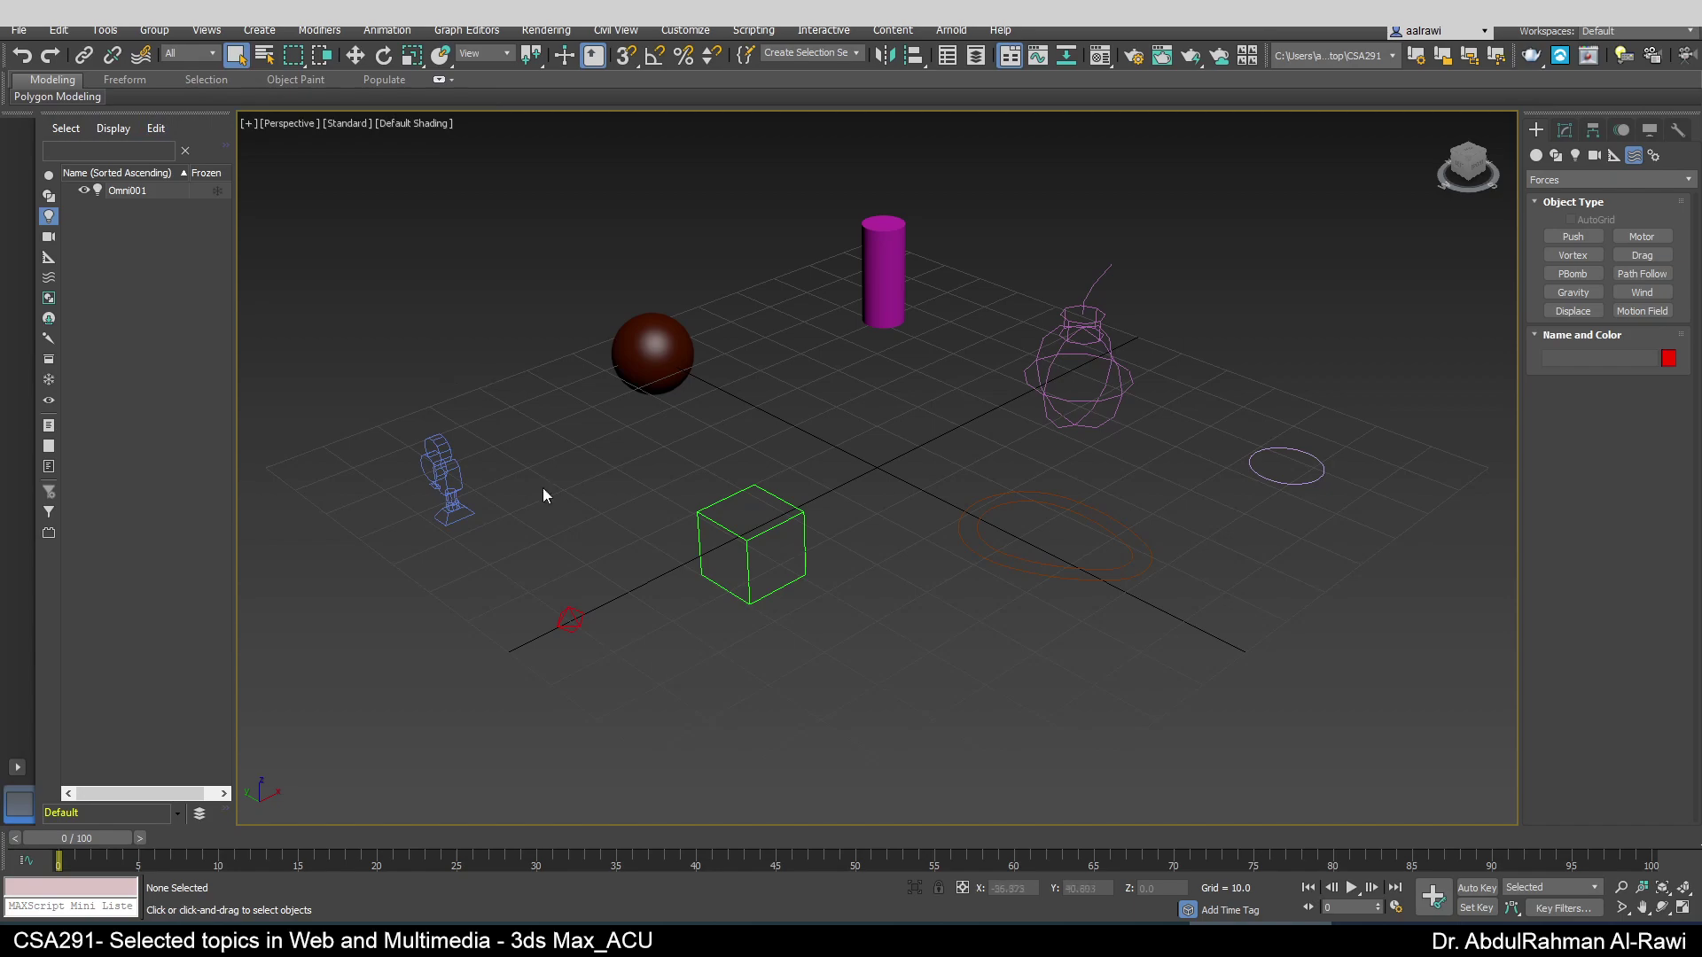
left_click(976, 941)
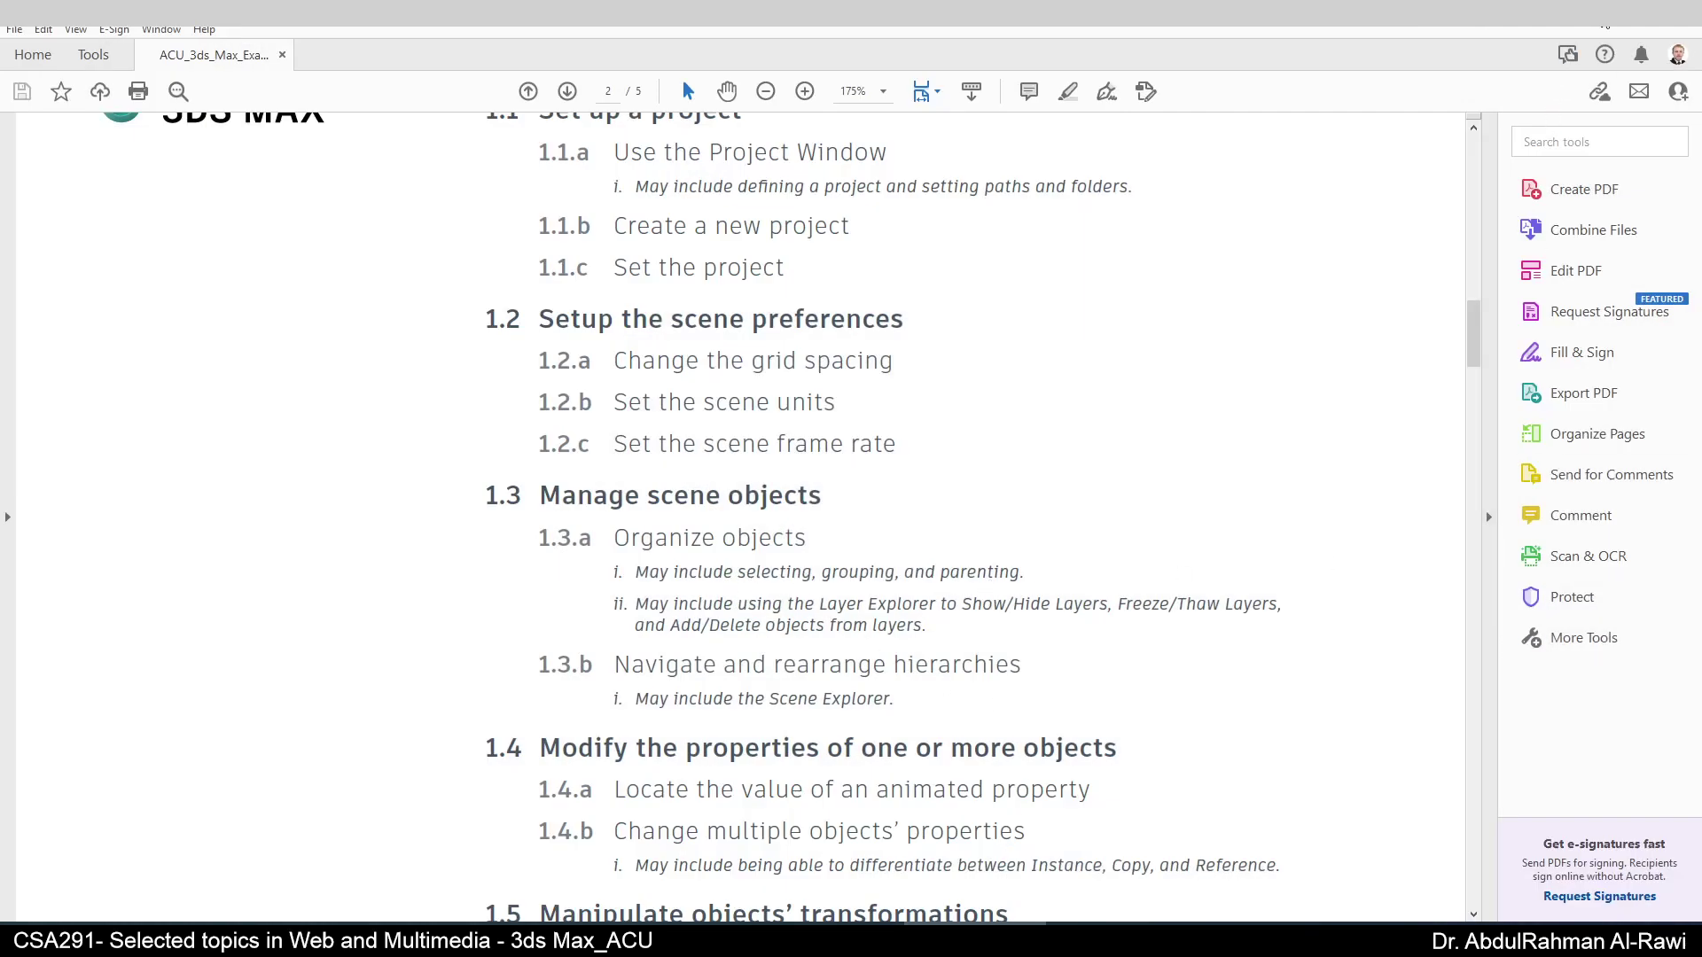
key("alt+Tab")
- Select the ball and the cylinder together and group them under the name geo
left_click_drag(951, 205, 605, 392)
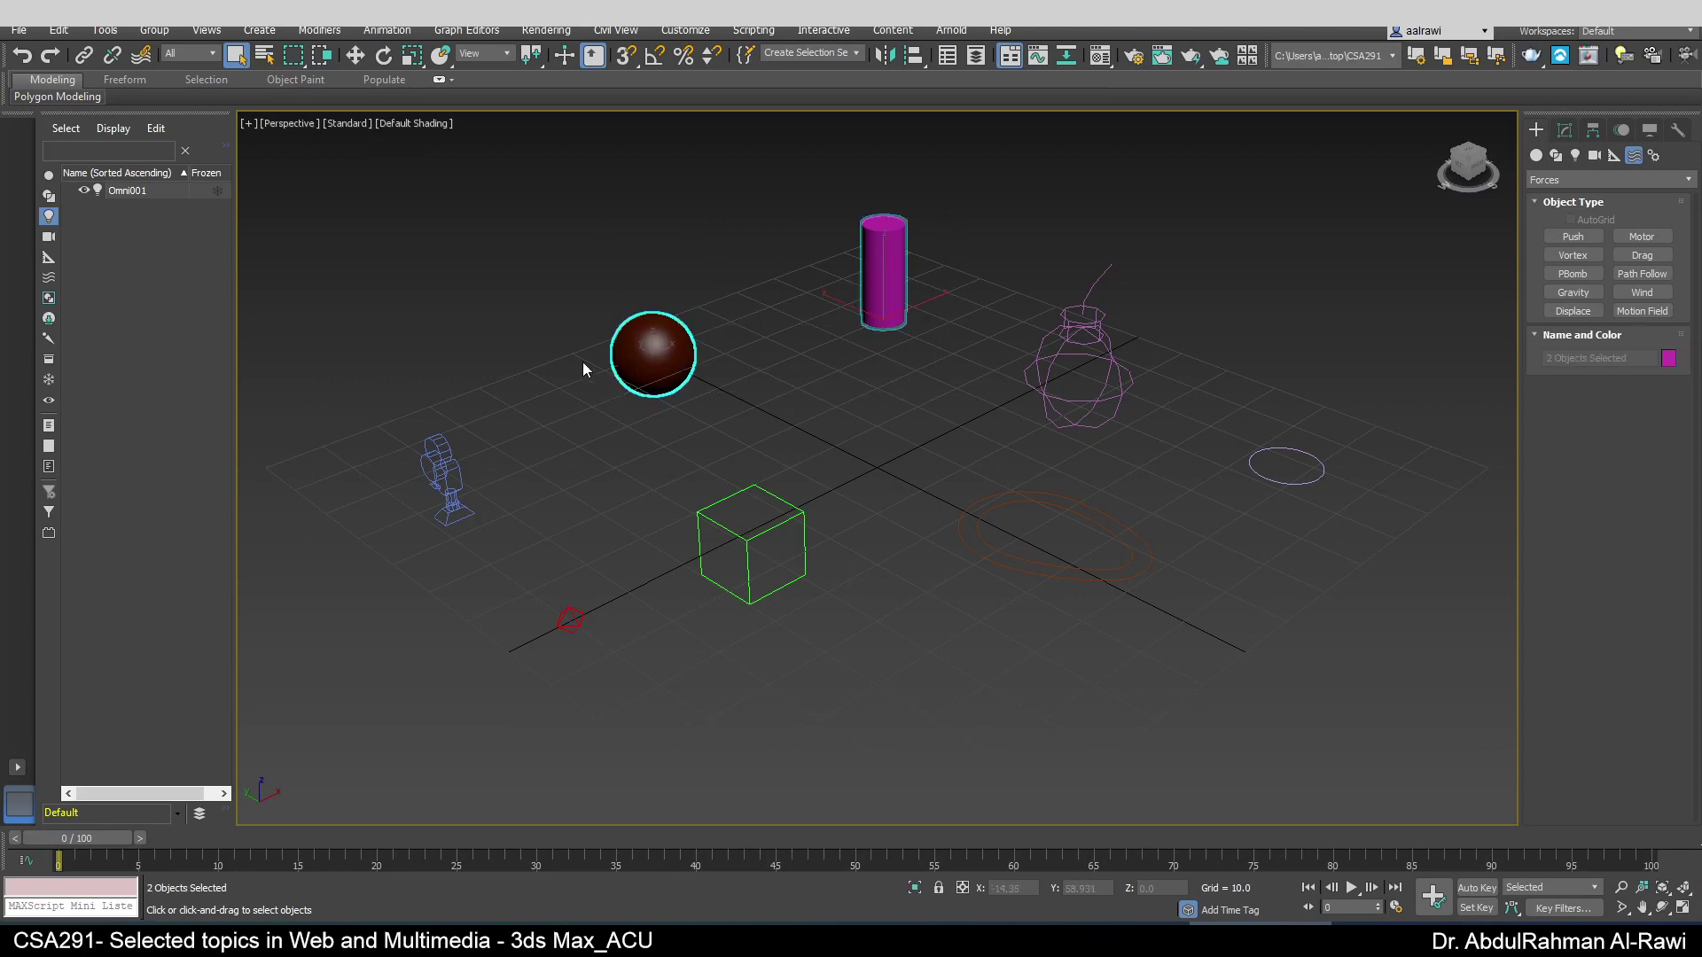
left_click(154, 30)
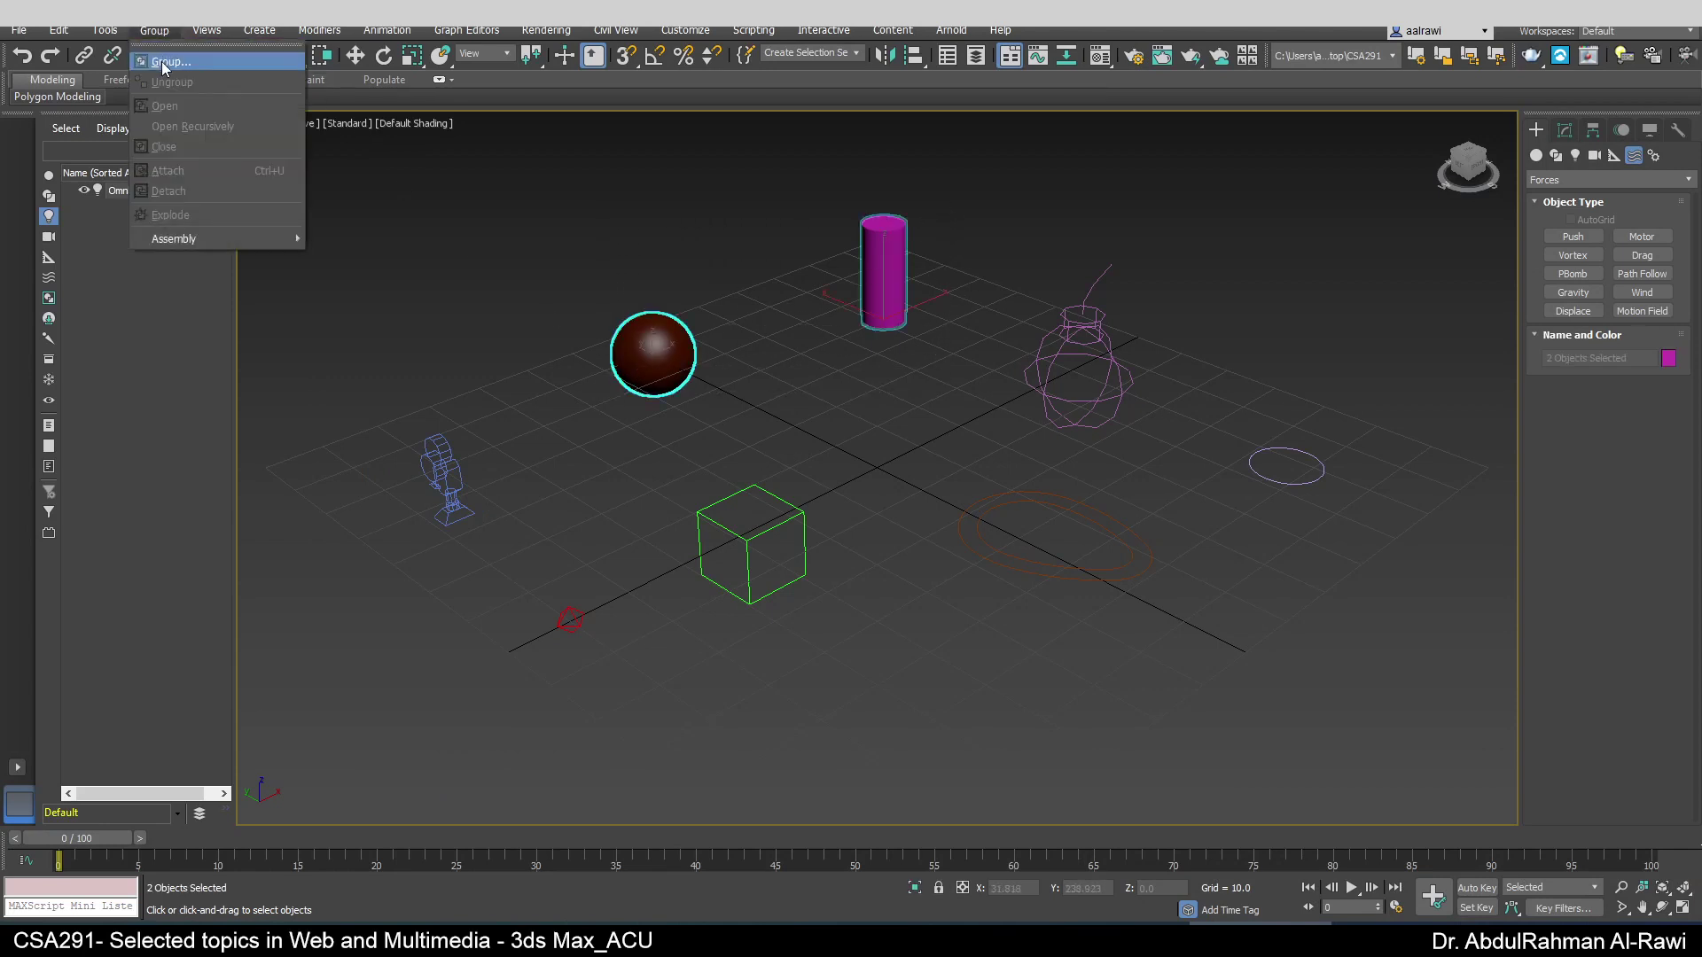
left_click(163, 62)
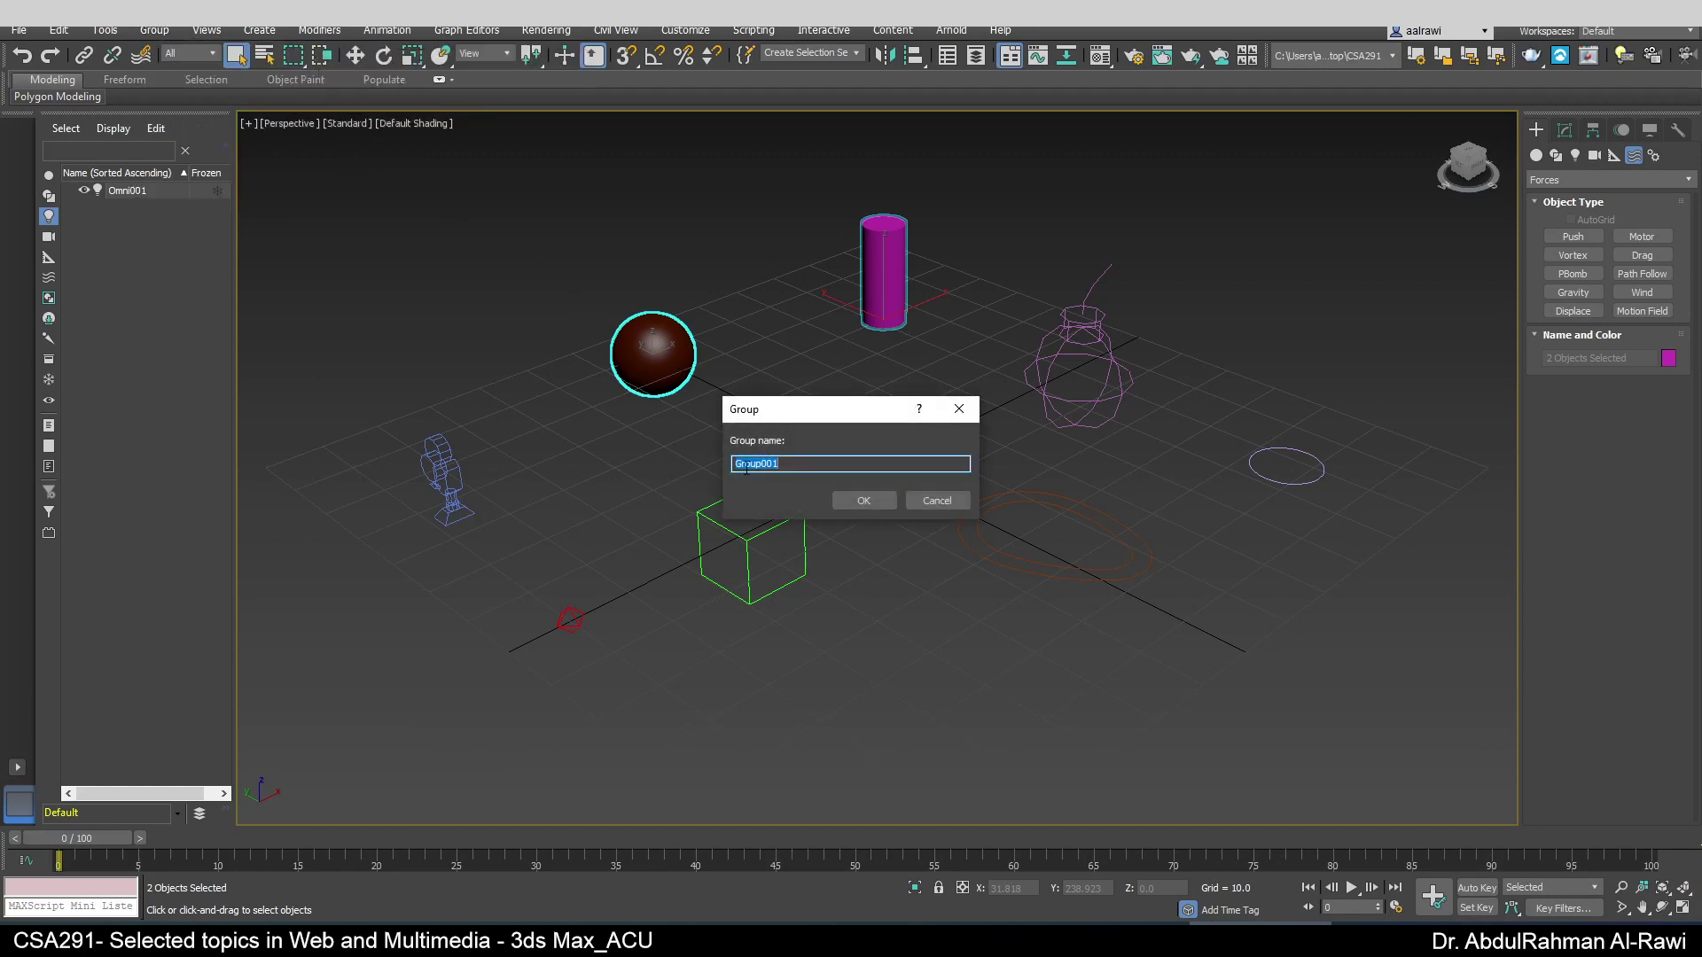
type("geo")
key("Return")
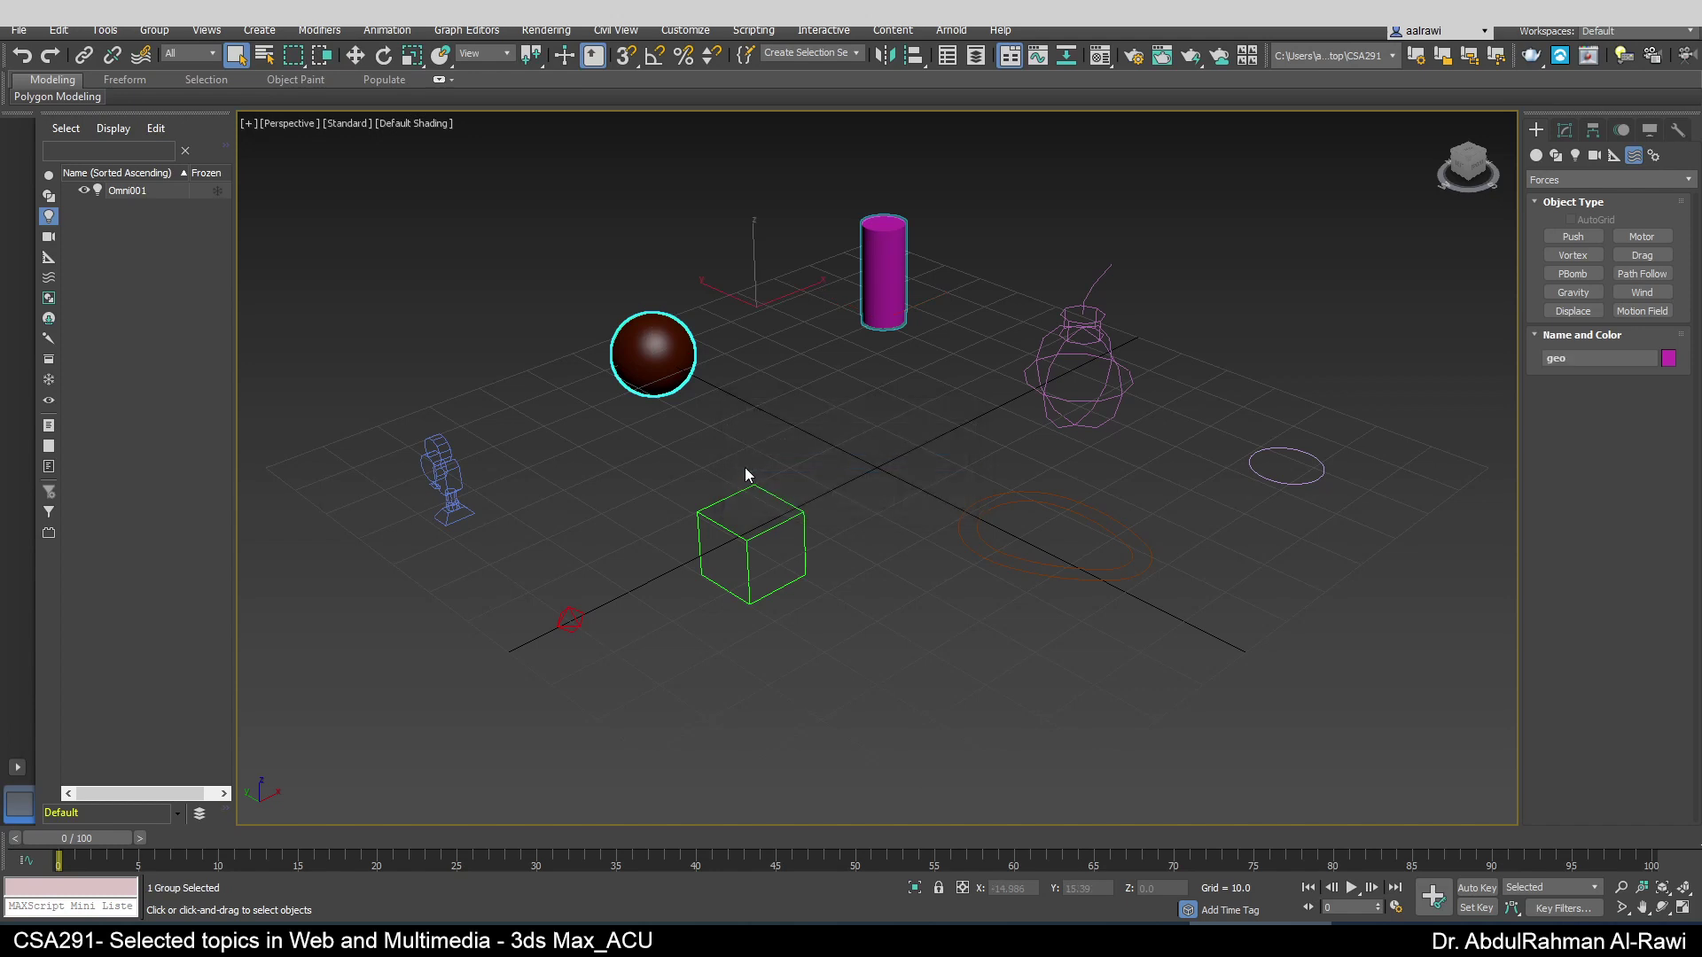
- Move the geo group on the ground plane to about X 8, Y 46, and ungroup it
left_click(746, 469)
left_click(659, 367)
key("w")
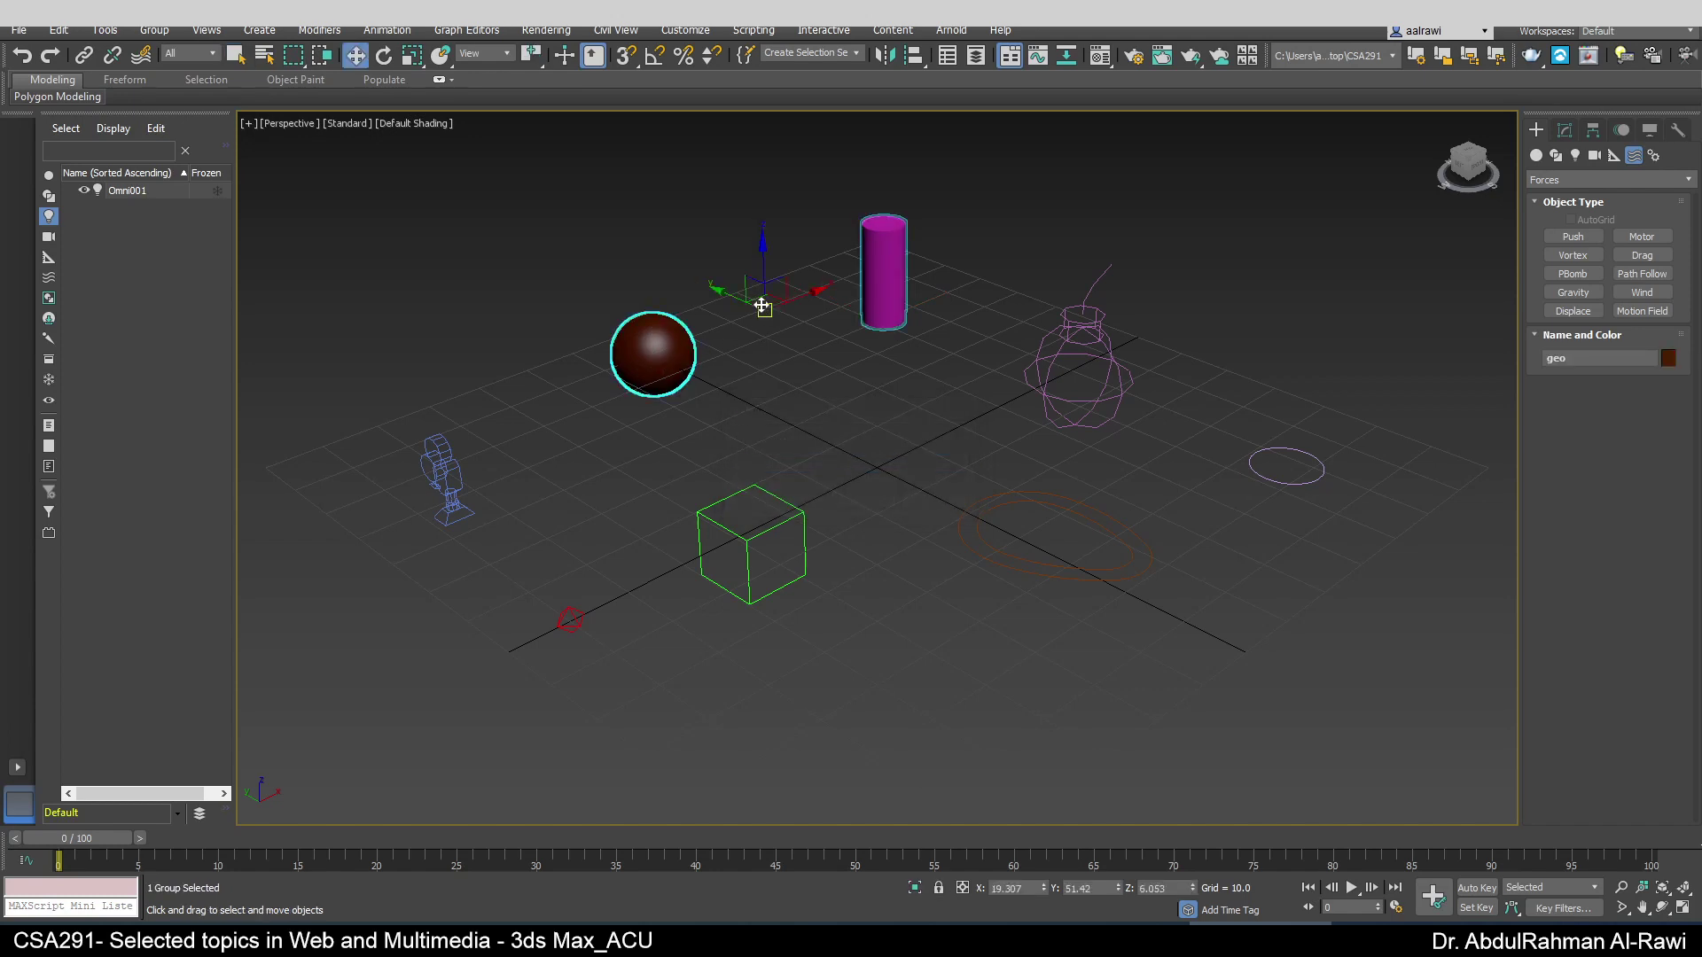
mouse_move(754, 300)
left_mouse_down()
mouse_move(697, 336)
mouse_move(762, 349)
mouse_move(748, 321)
left_mouse_up()
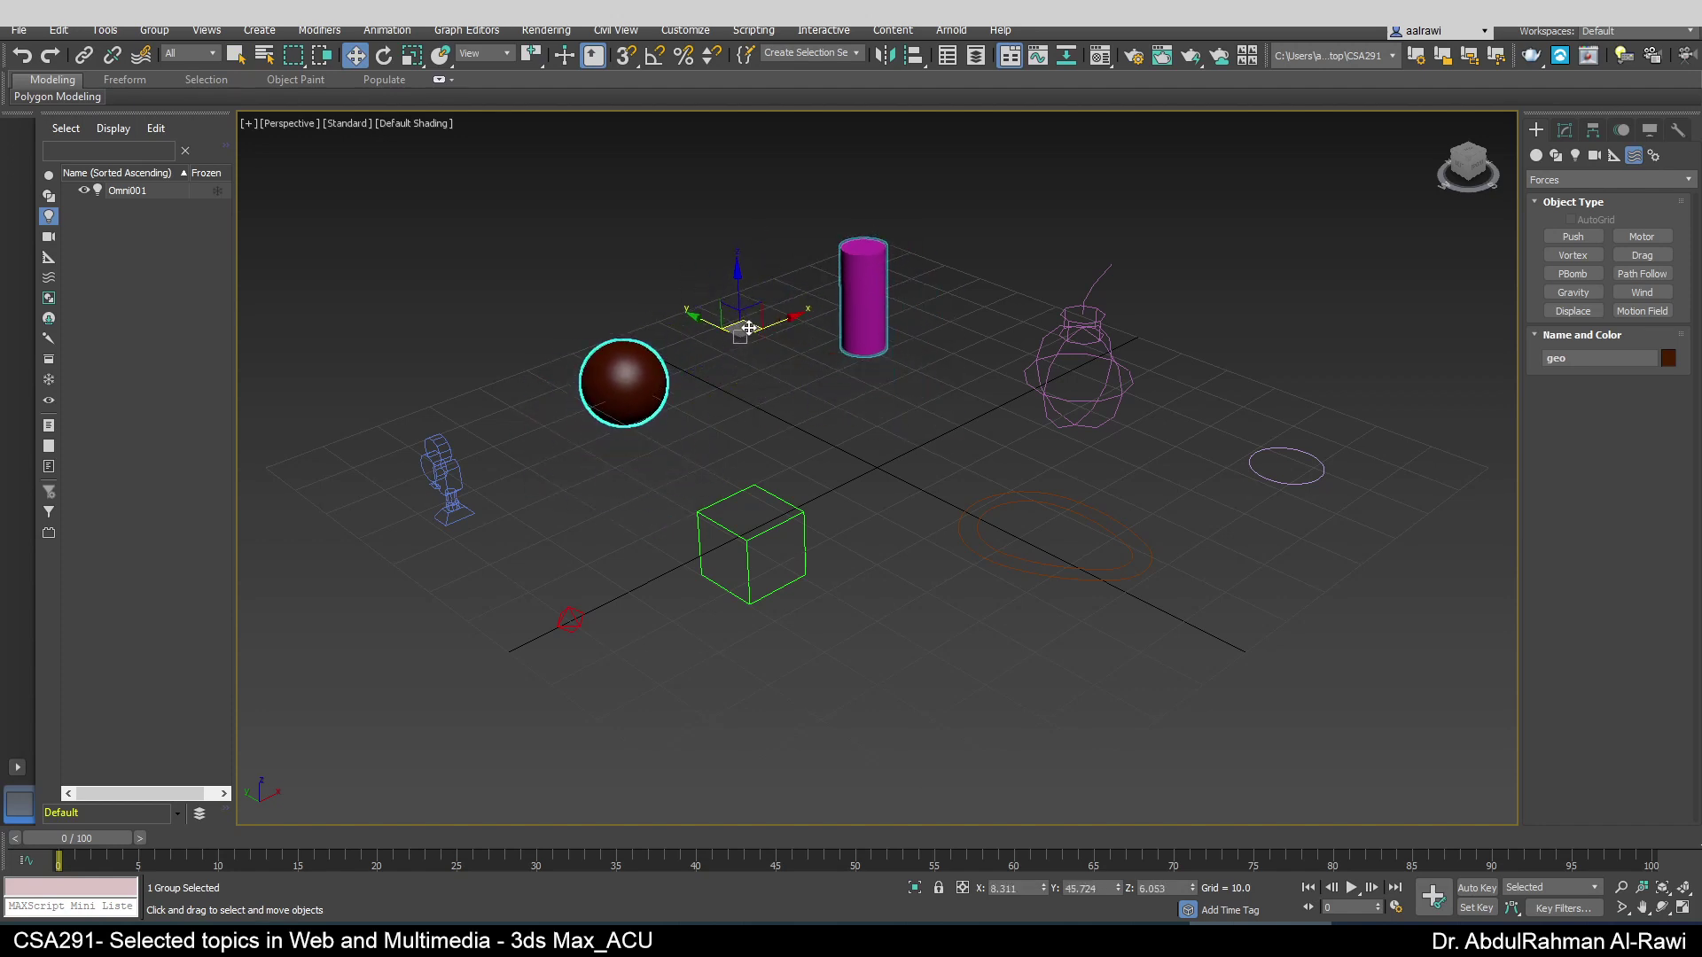
left_click(155, 30)
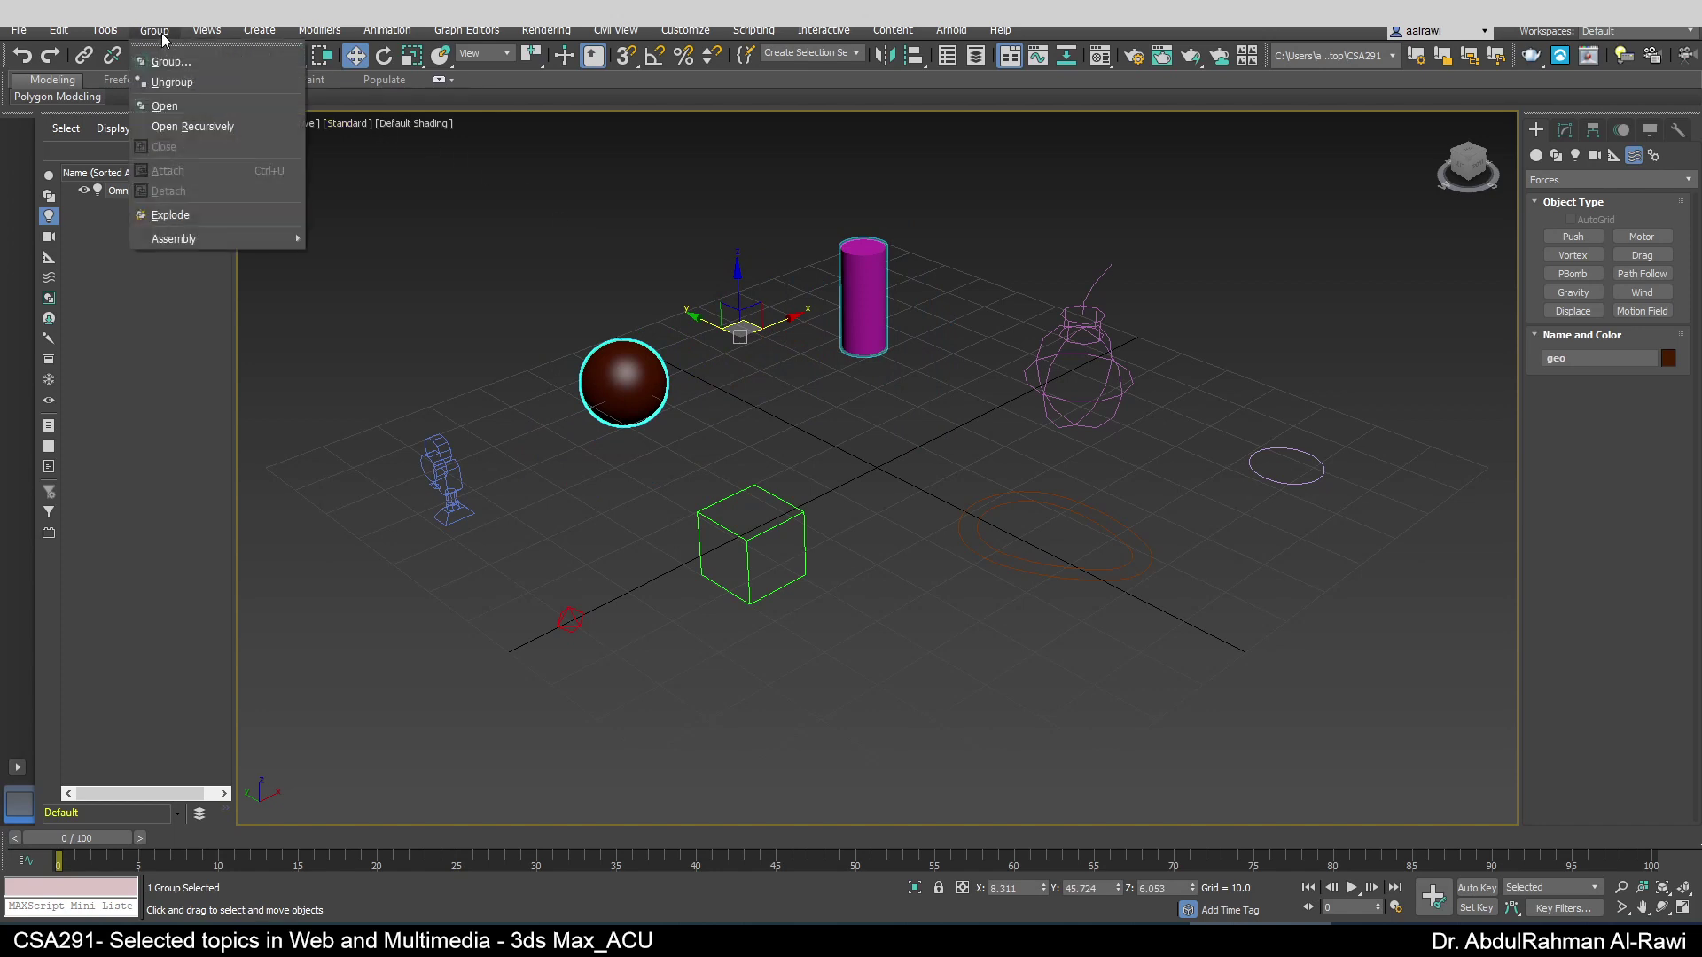
left_click(171, 87)
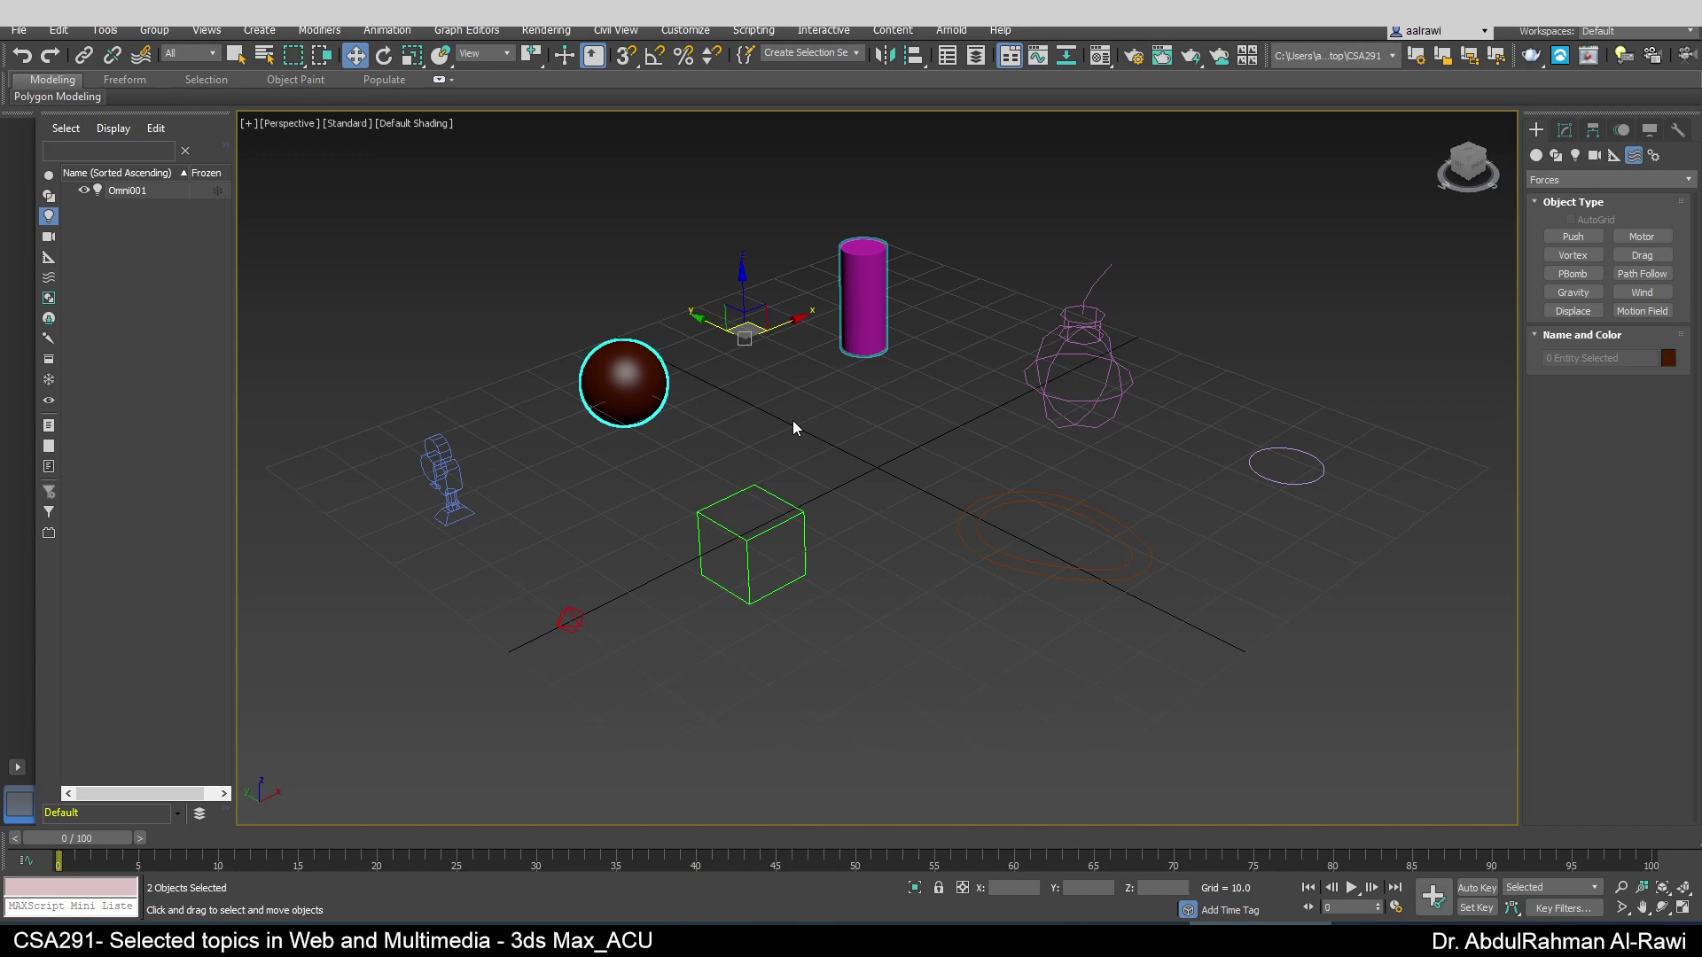
- Review the quad menu commands for the ball and cylinder, including State Sets and Convert To, and clear the selection
right_click(640, 389)
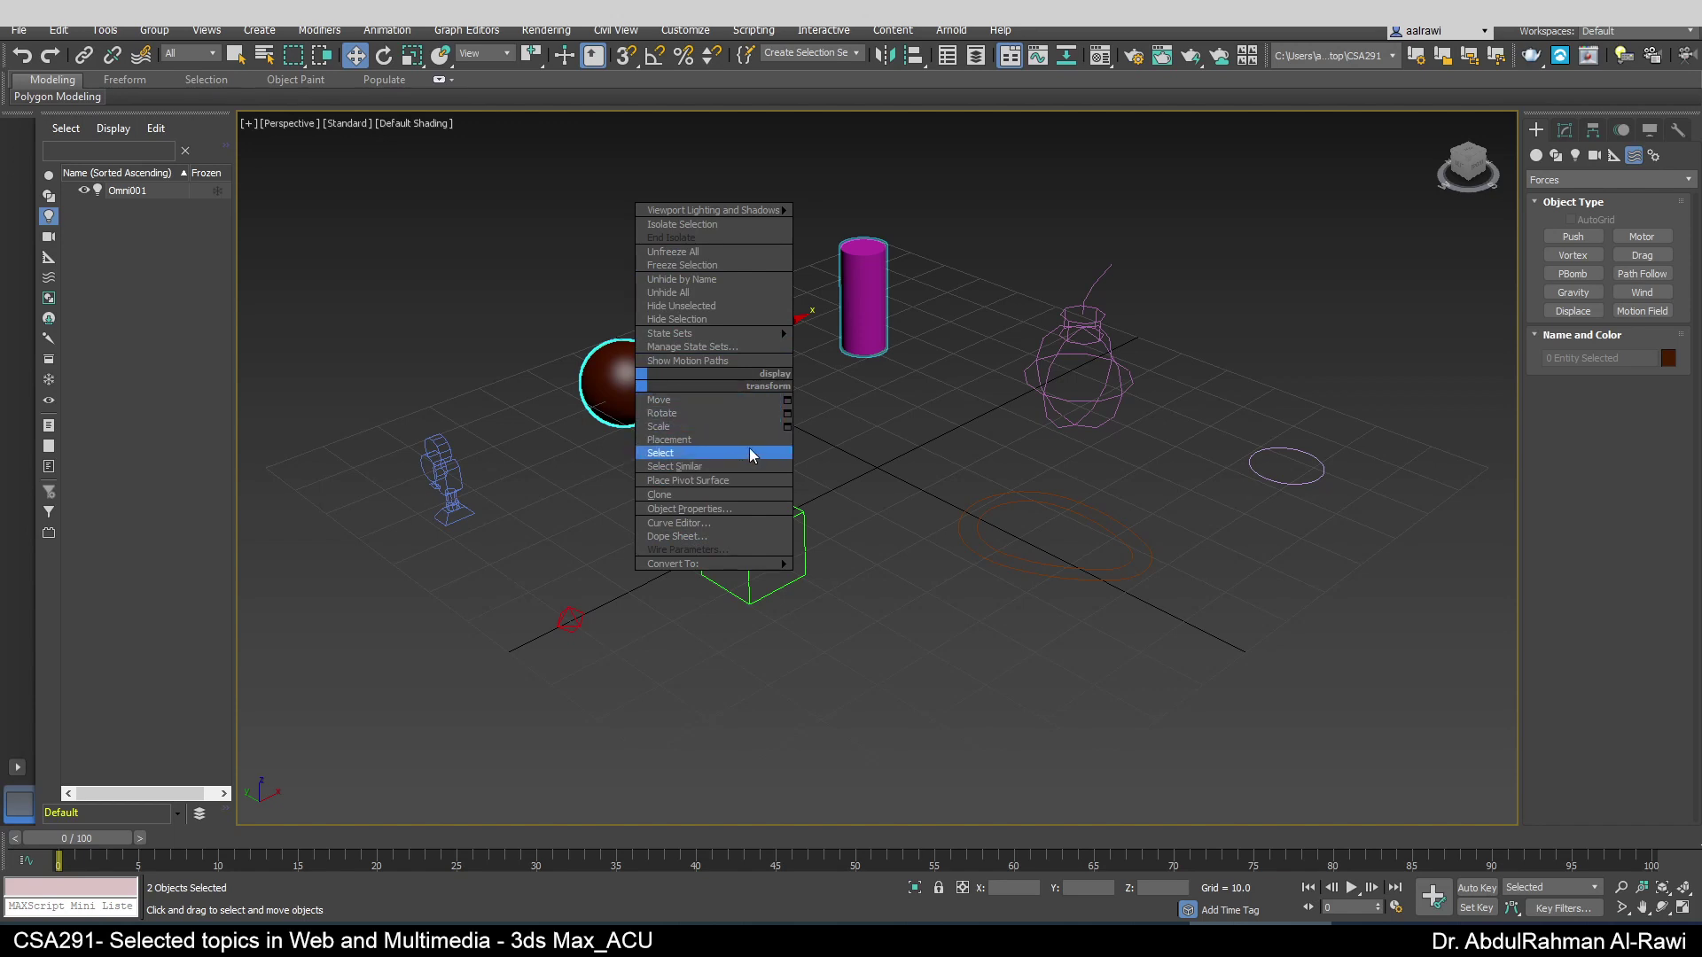
right_click(611, 412)
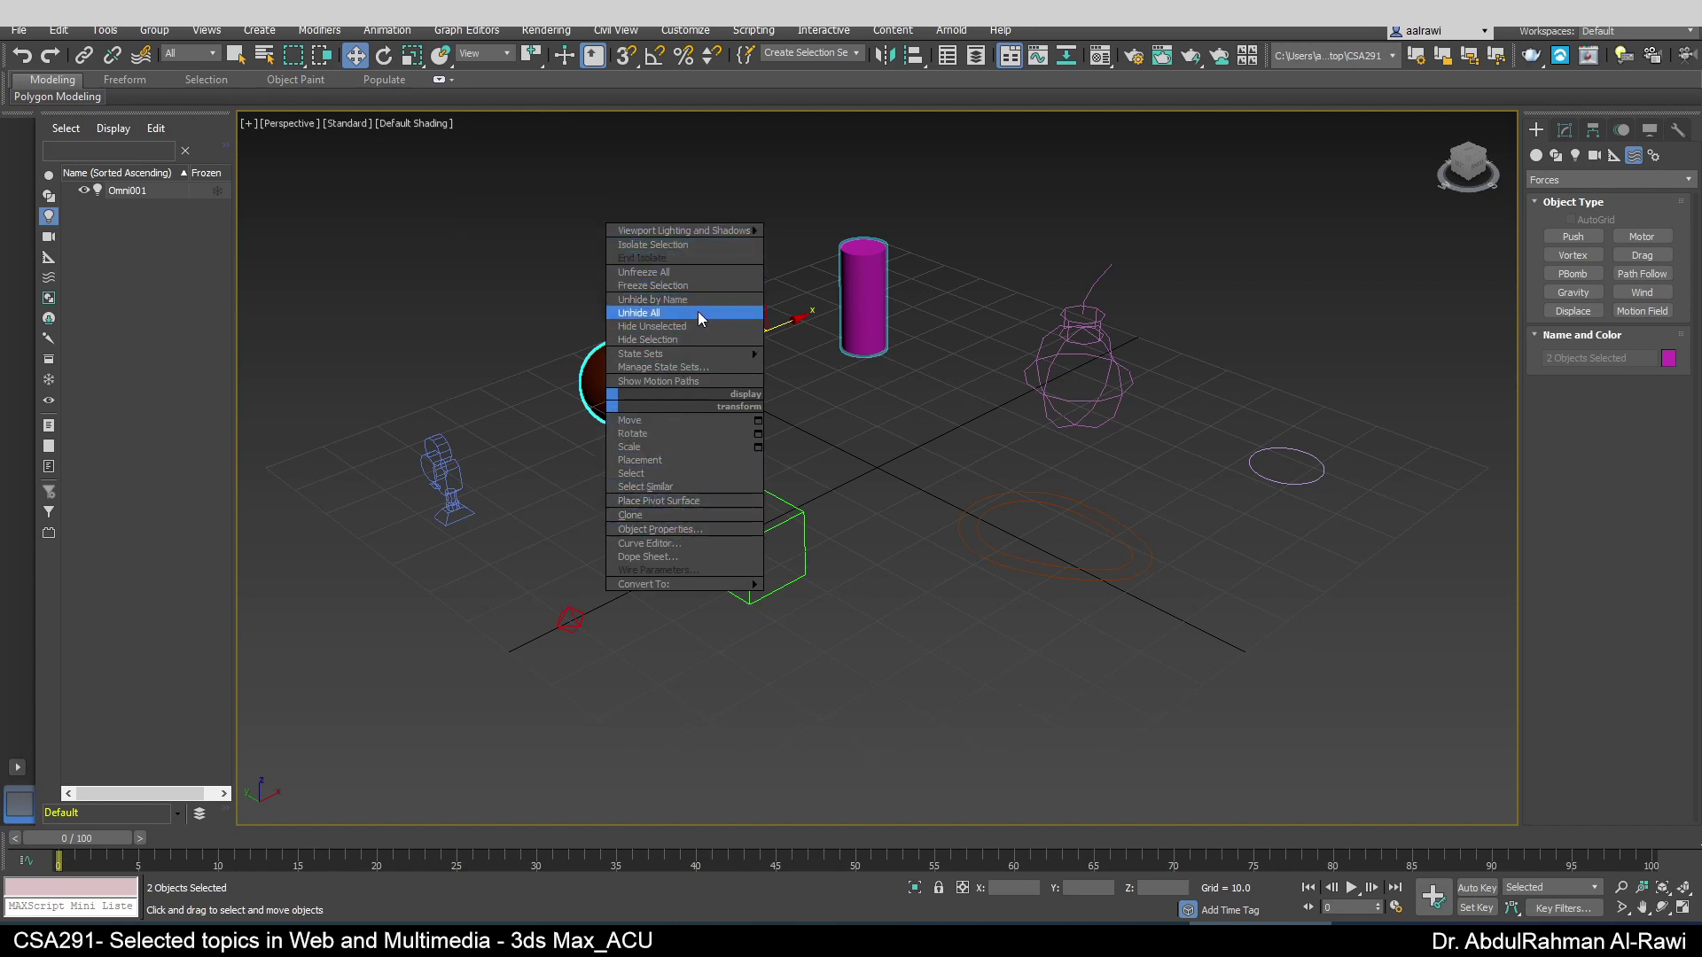
mouse_move(682, 356)
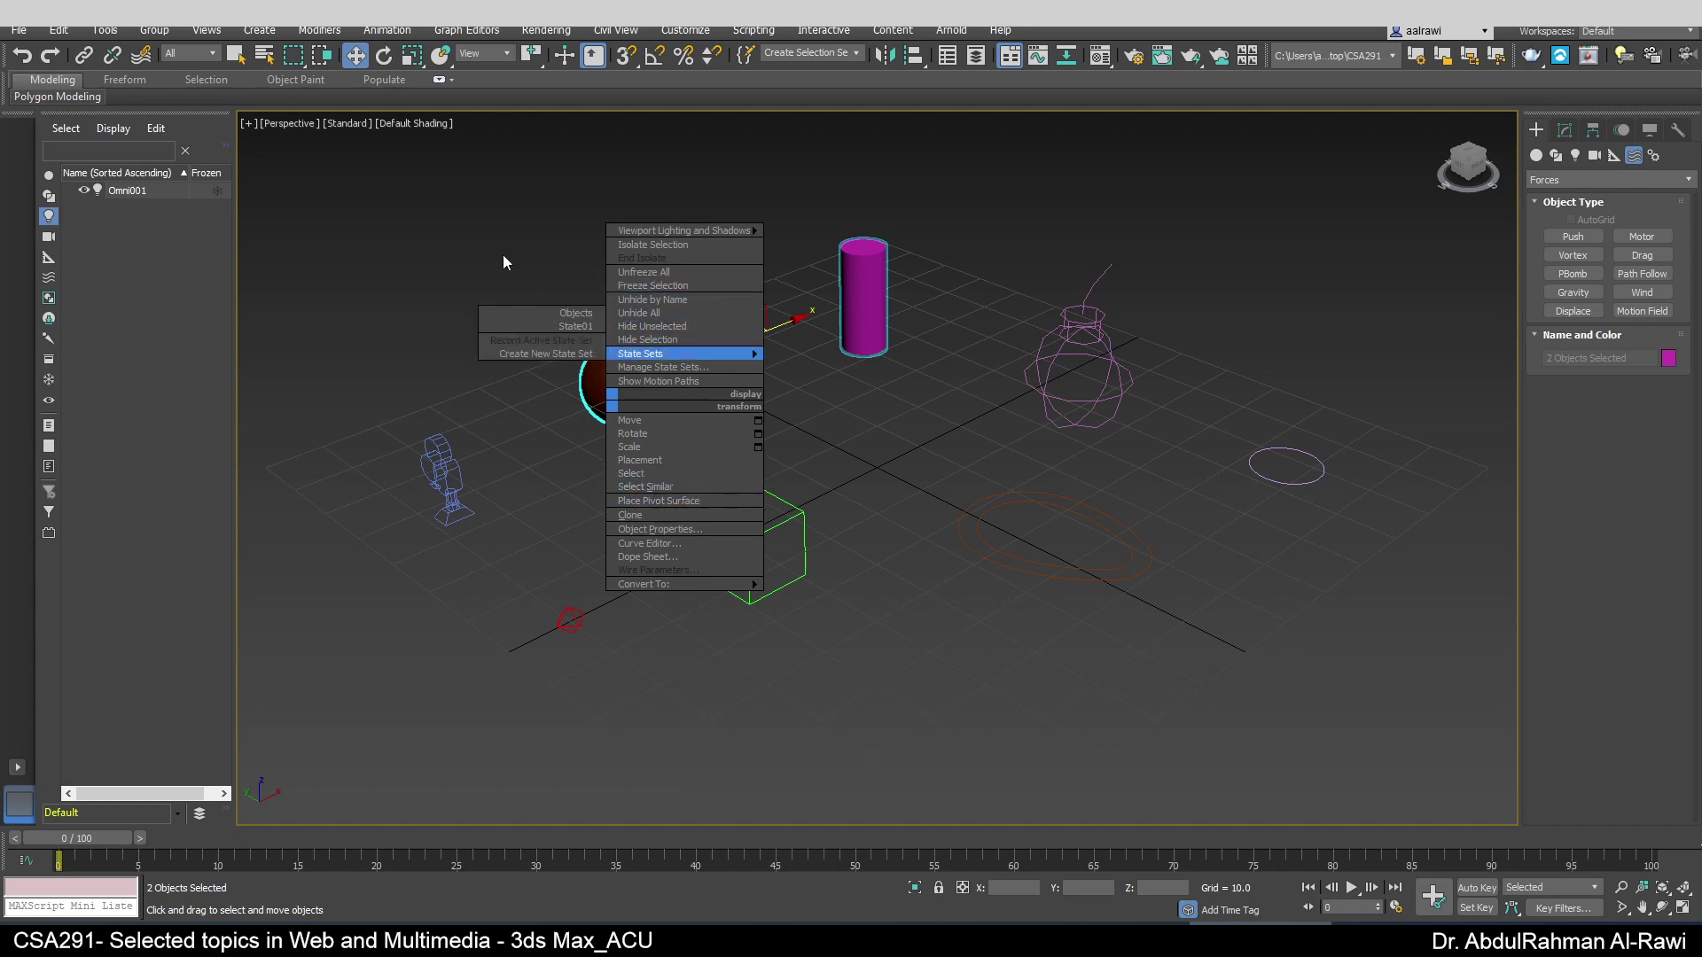
mouse_move(705, 584)
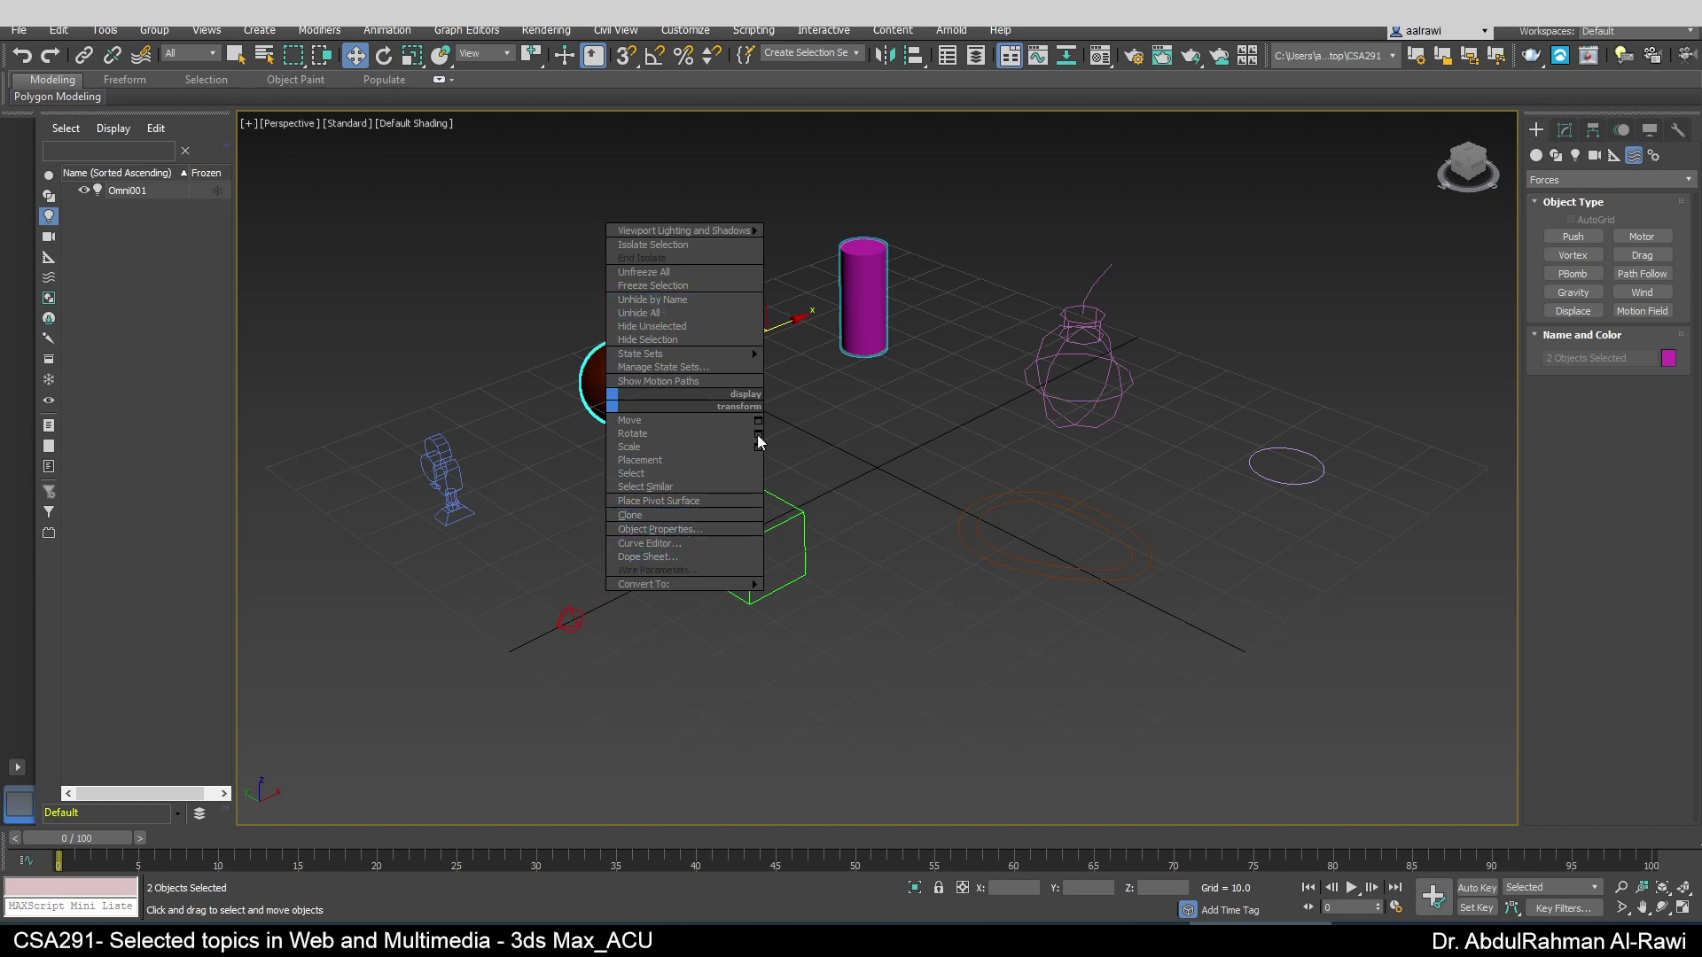
left_click(951, 514)
left_click(867, 406)
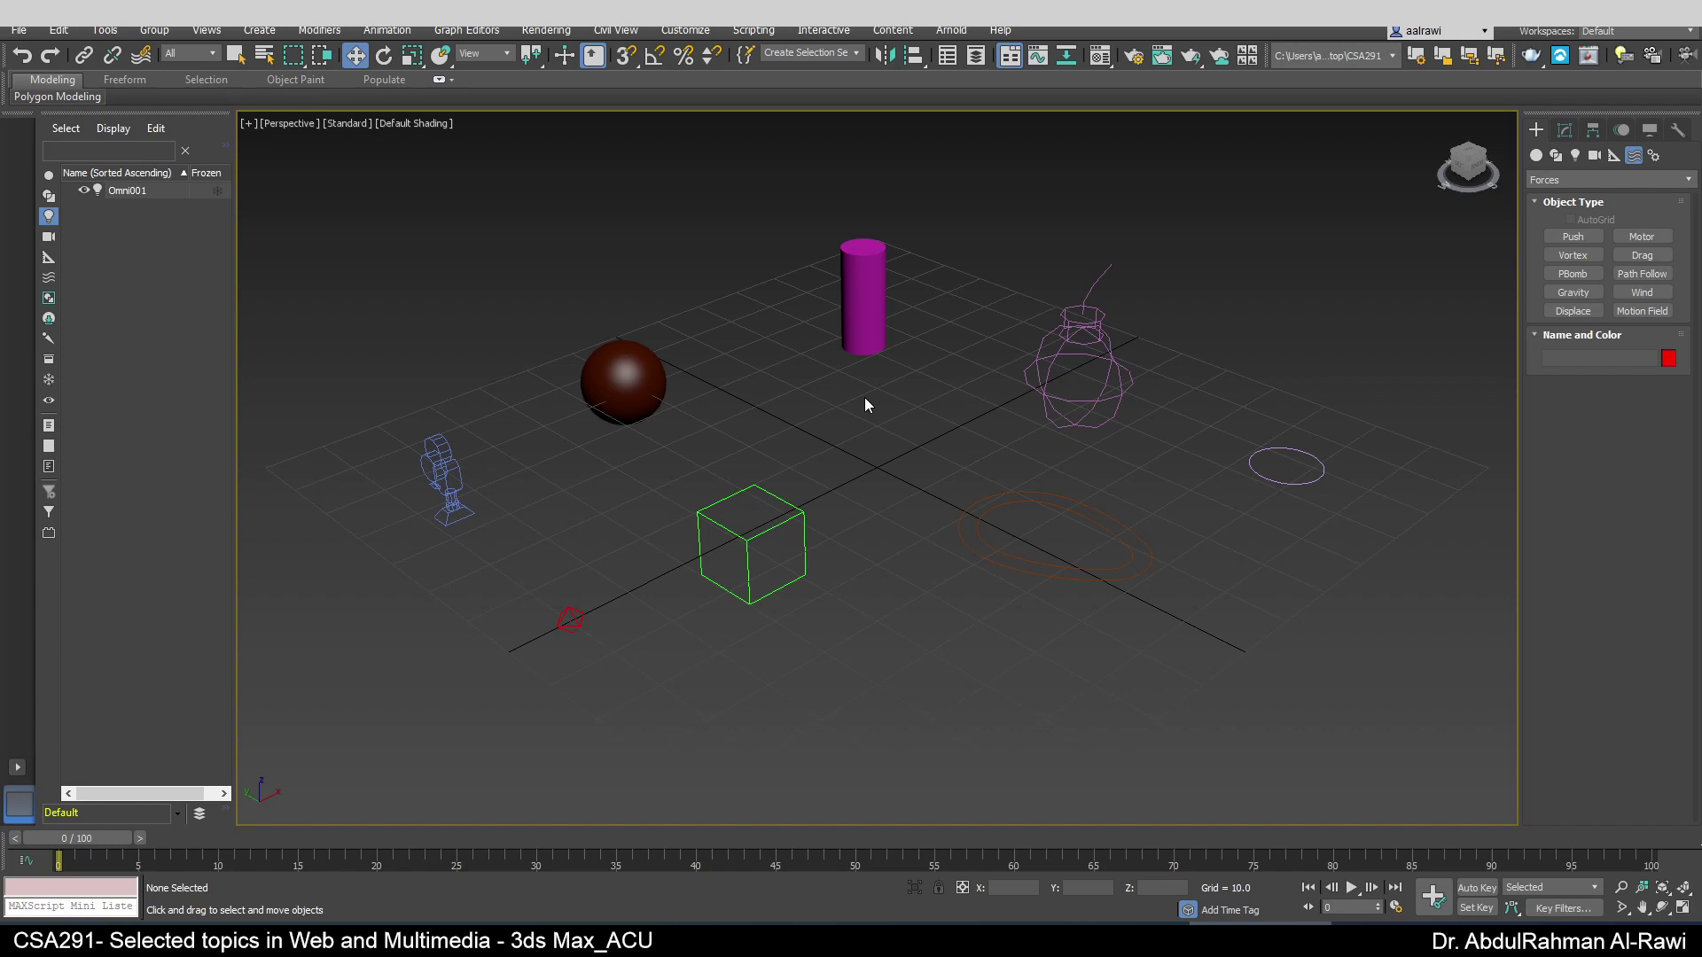
- Select the ball and the cylinder alternately in the viewport to check that they are separate objects
left_click(623, 381)
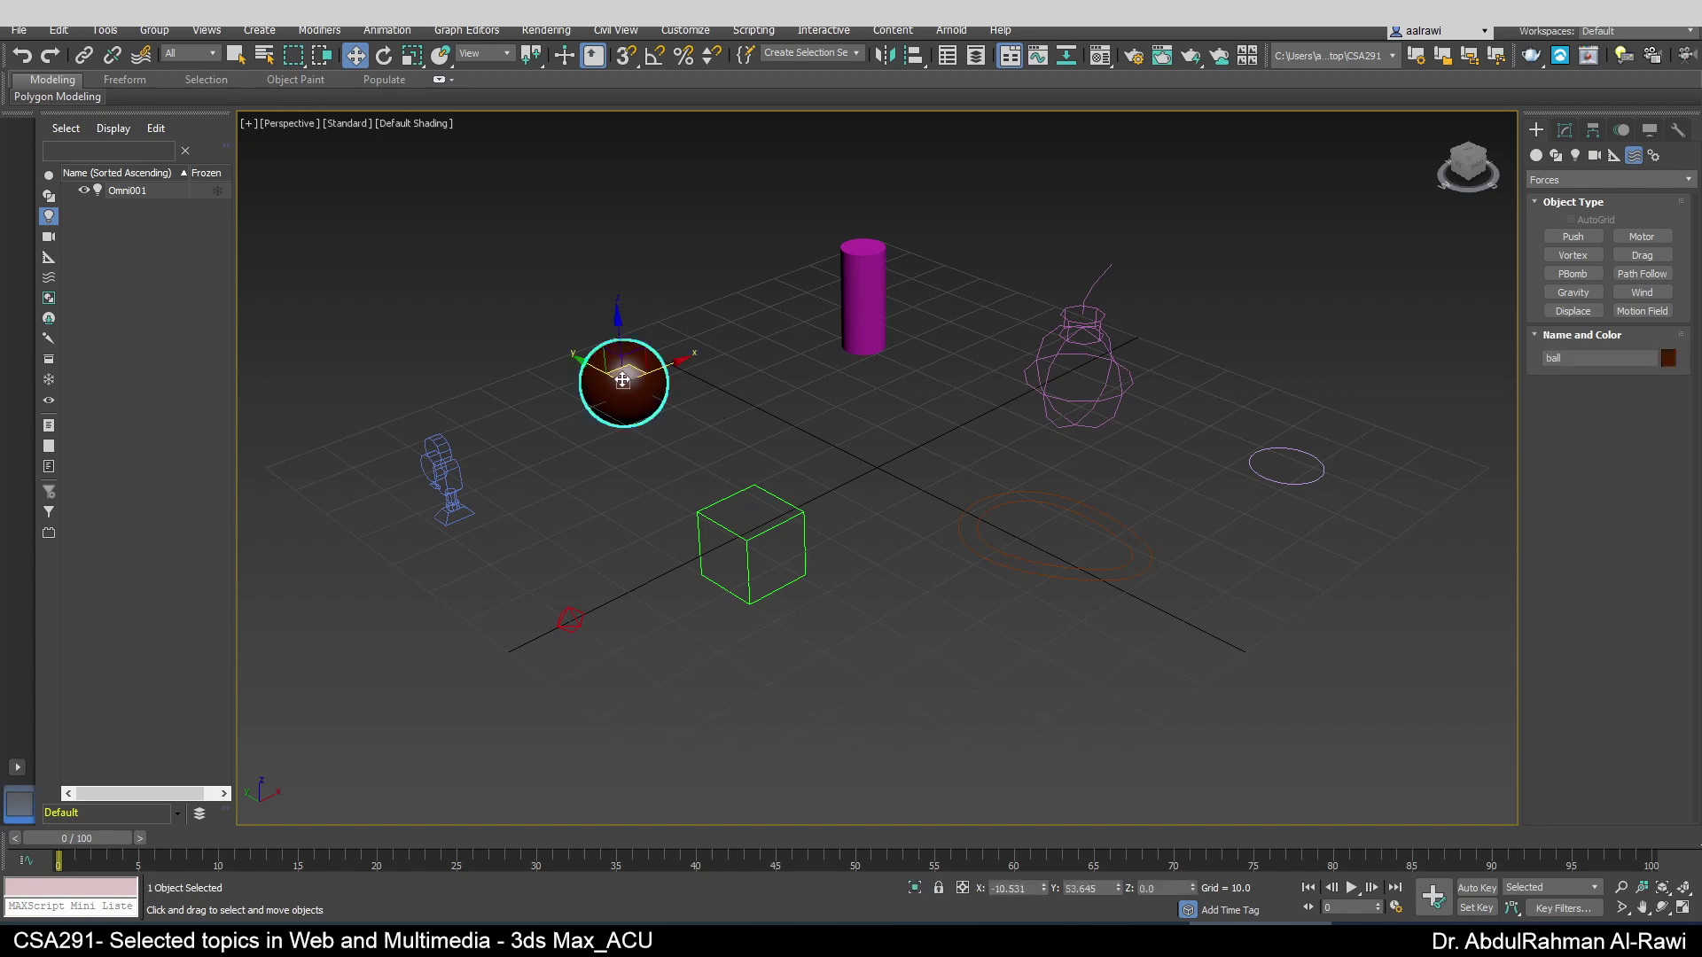
left_click(864, 323)
left_click(623, 381)
left_click(851, 297)
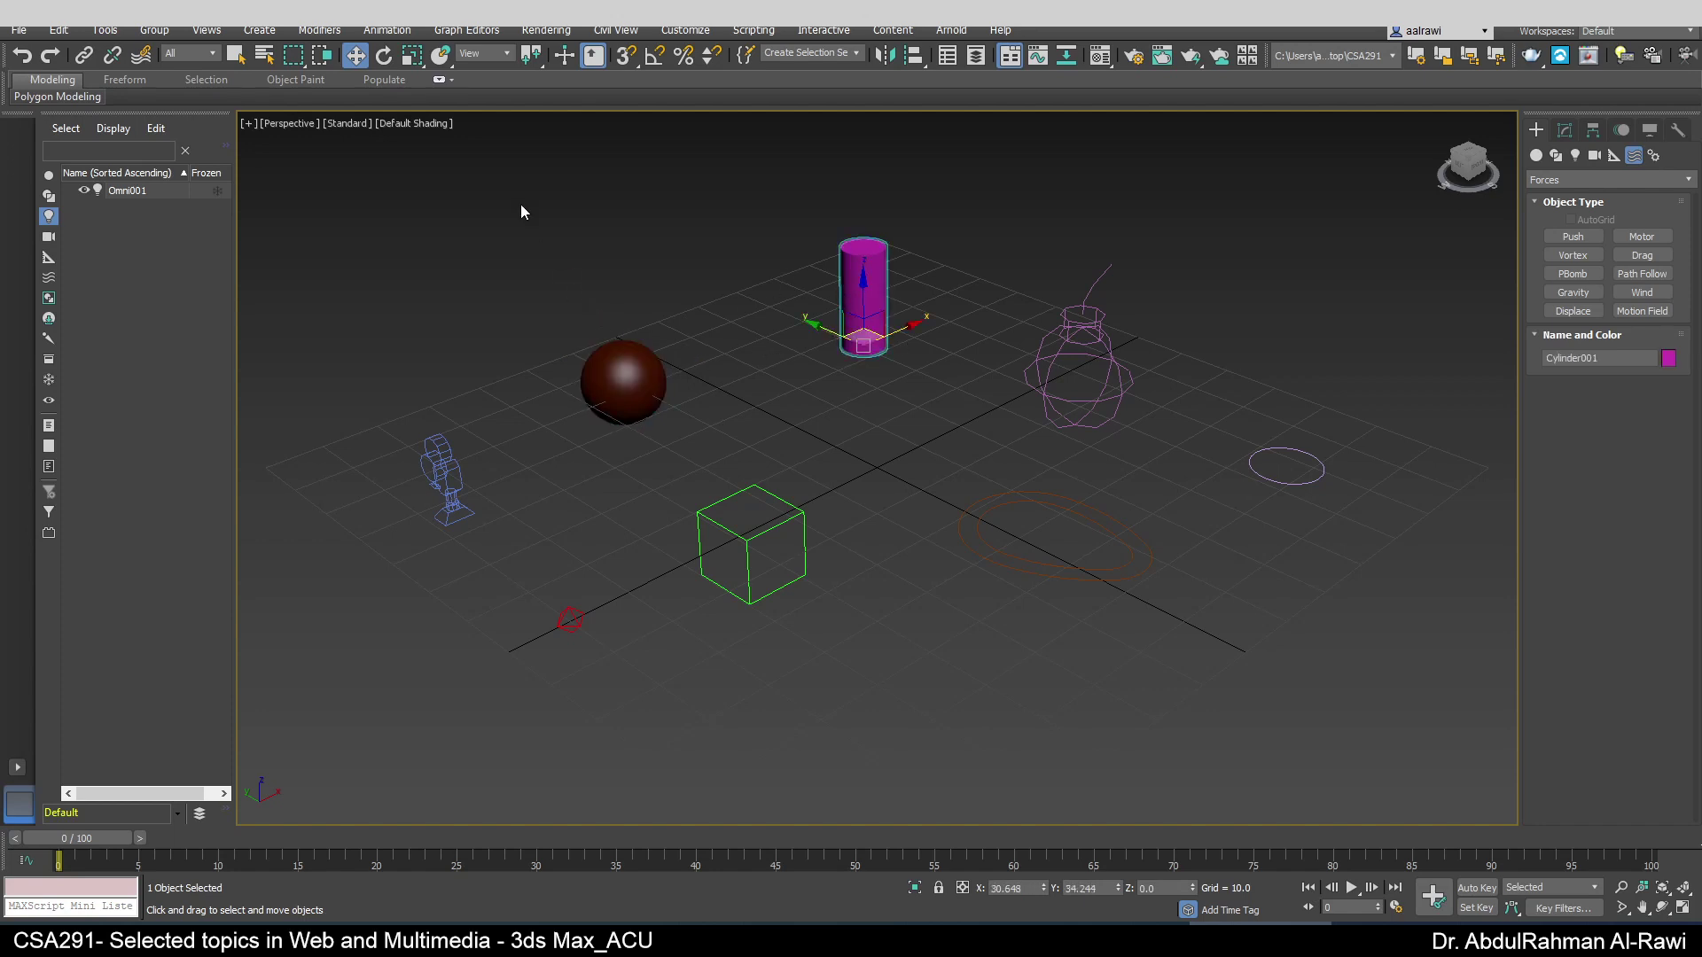
- Link the ball to the cylinder as its child with Select and Link
left_click(623, 390)
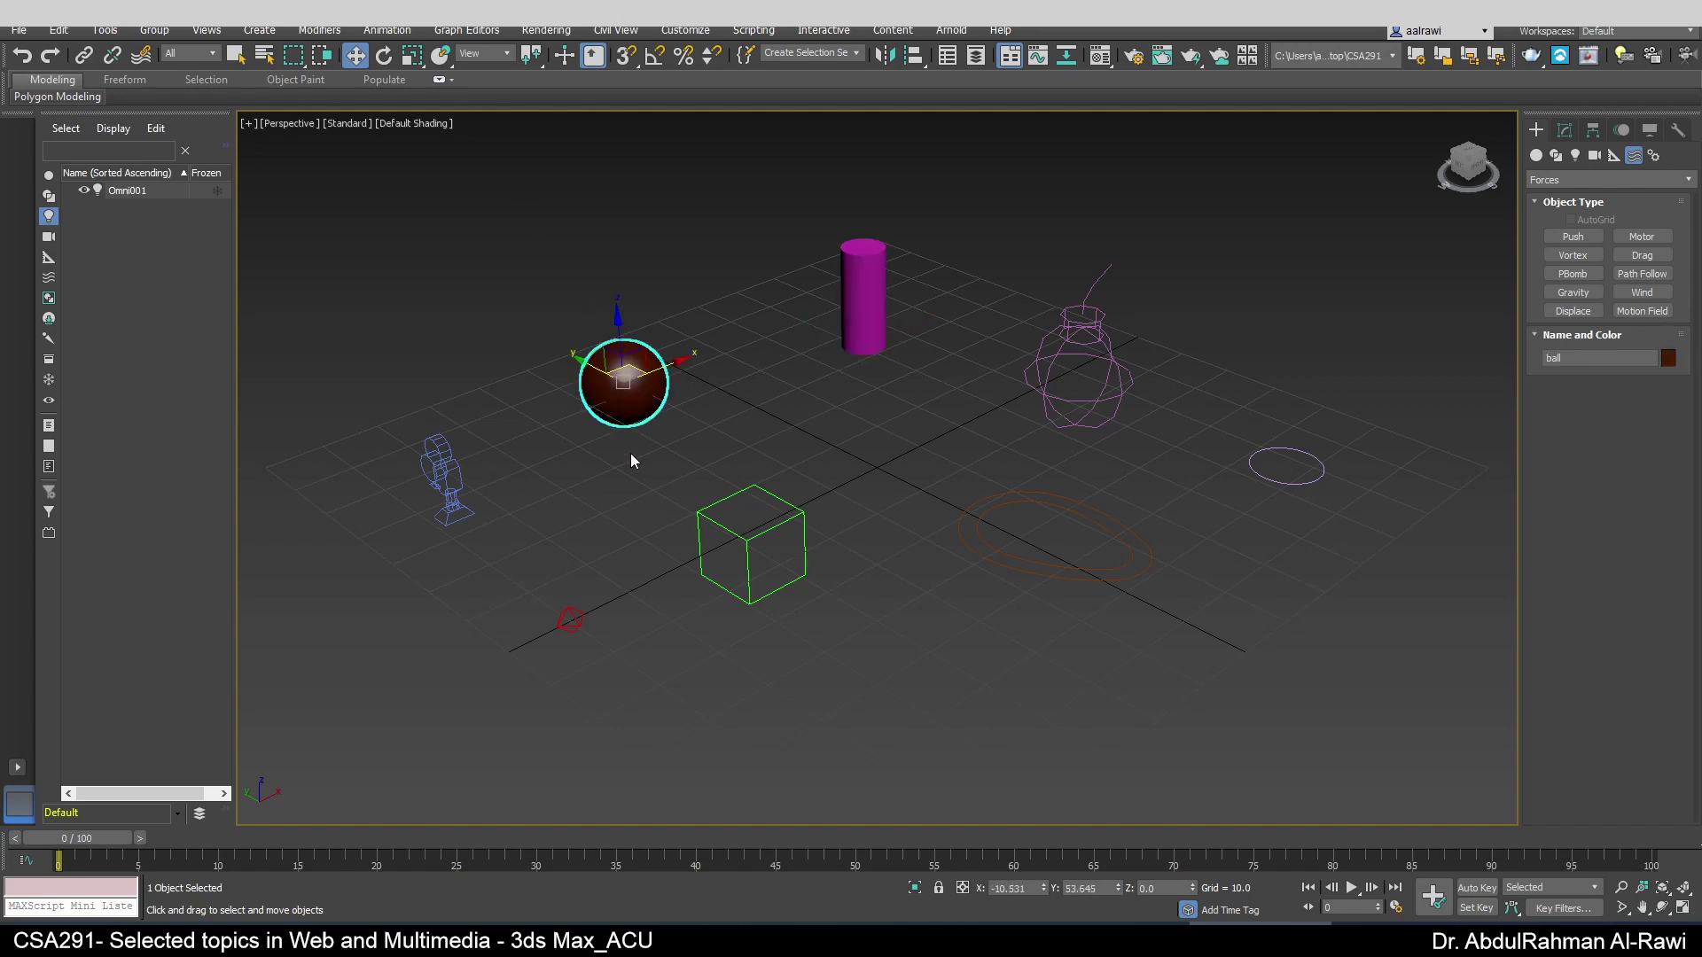
left_click(86, 57)
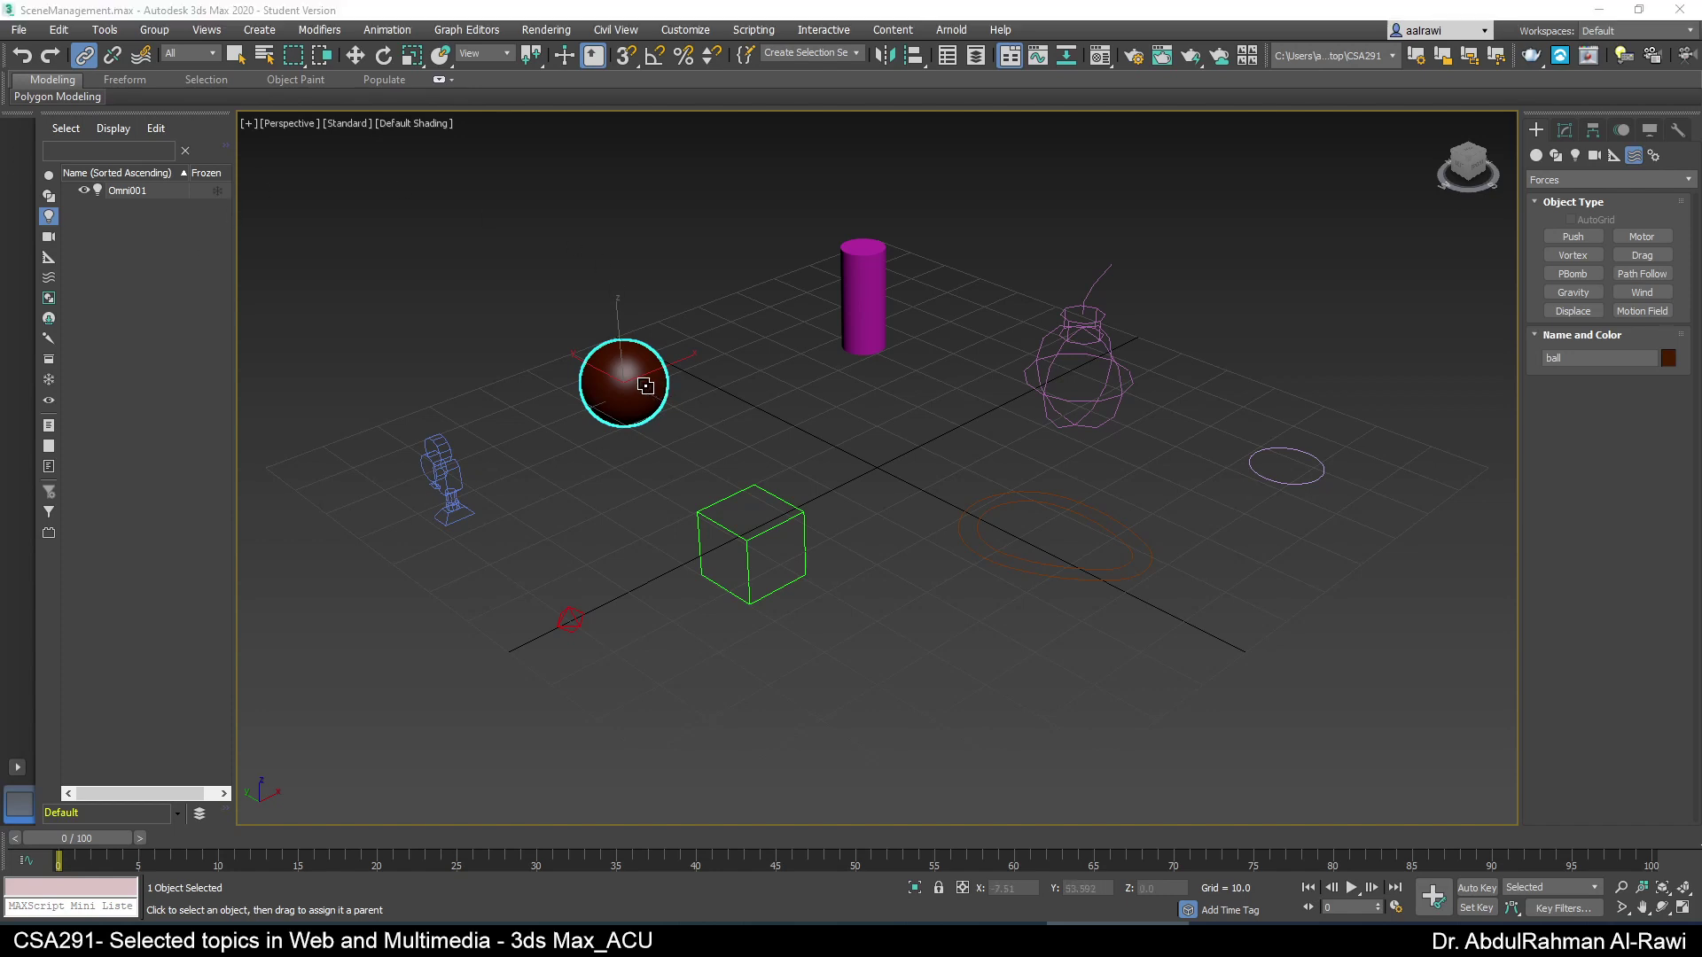
left_click_drag(650, 380, 866, 283)
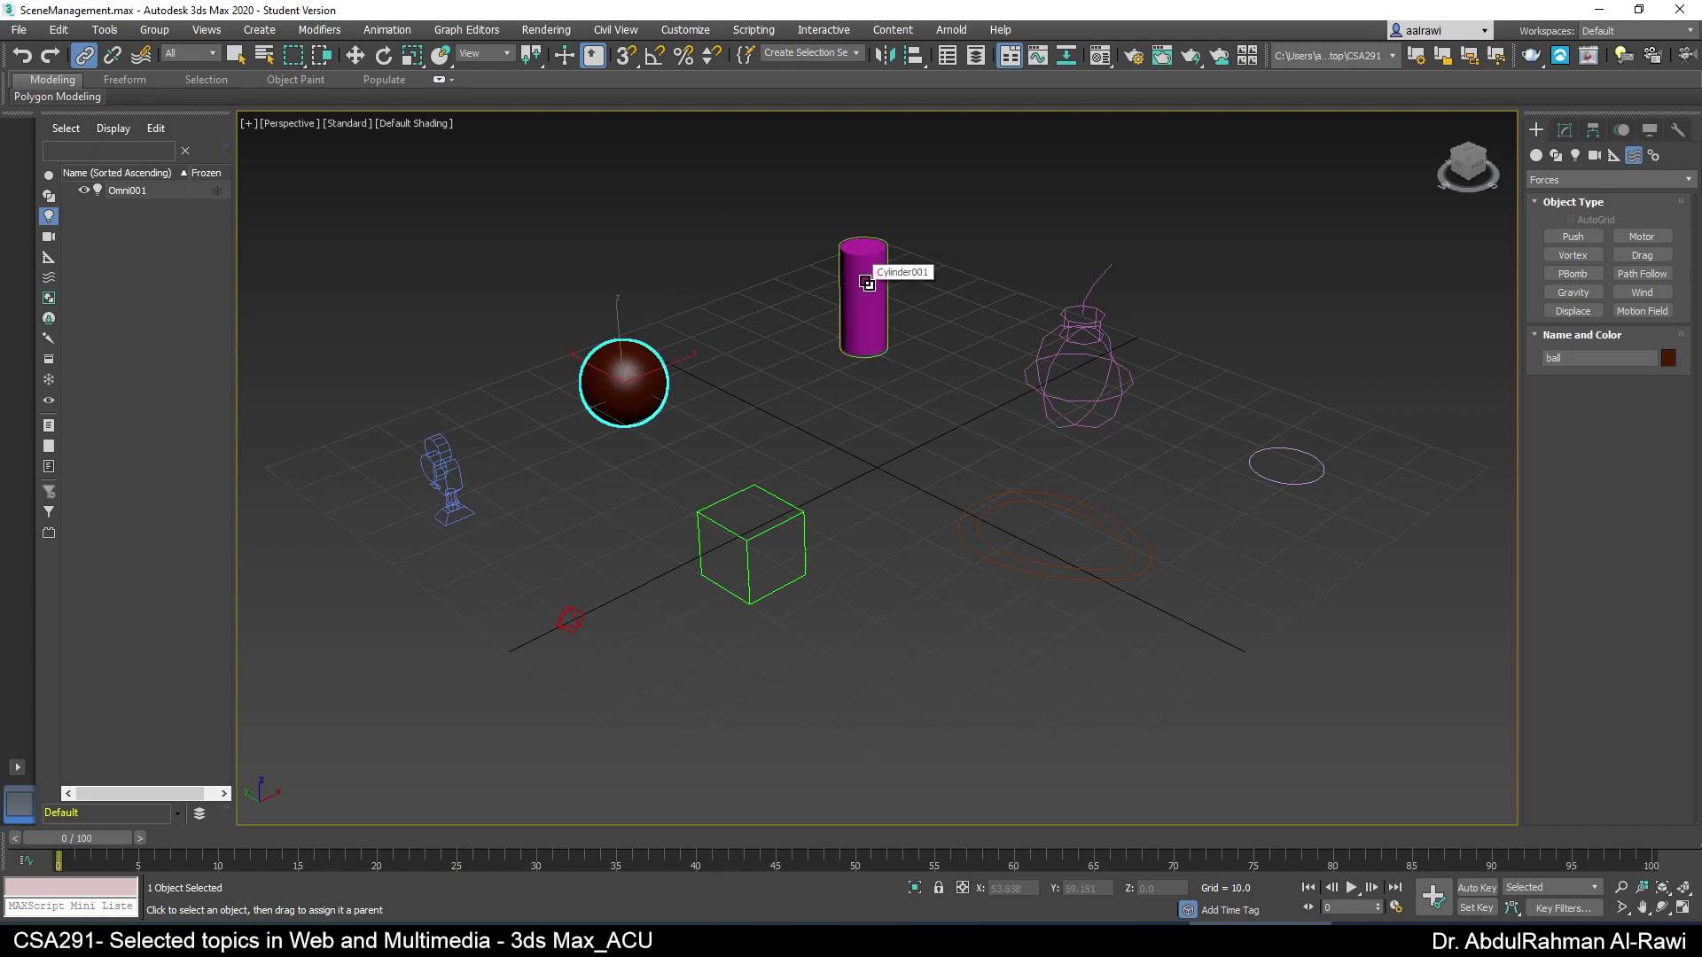
- Display the remaining object categories in the Scene Explorer, including geometry, shapes, cameras, helpers and space warps
left_click(49, 195)
left_click(48, 175)
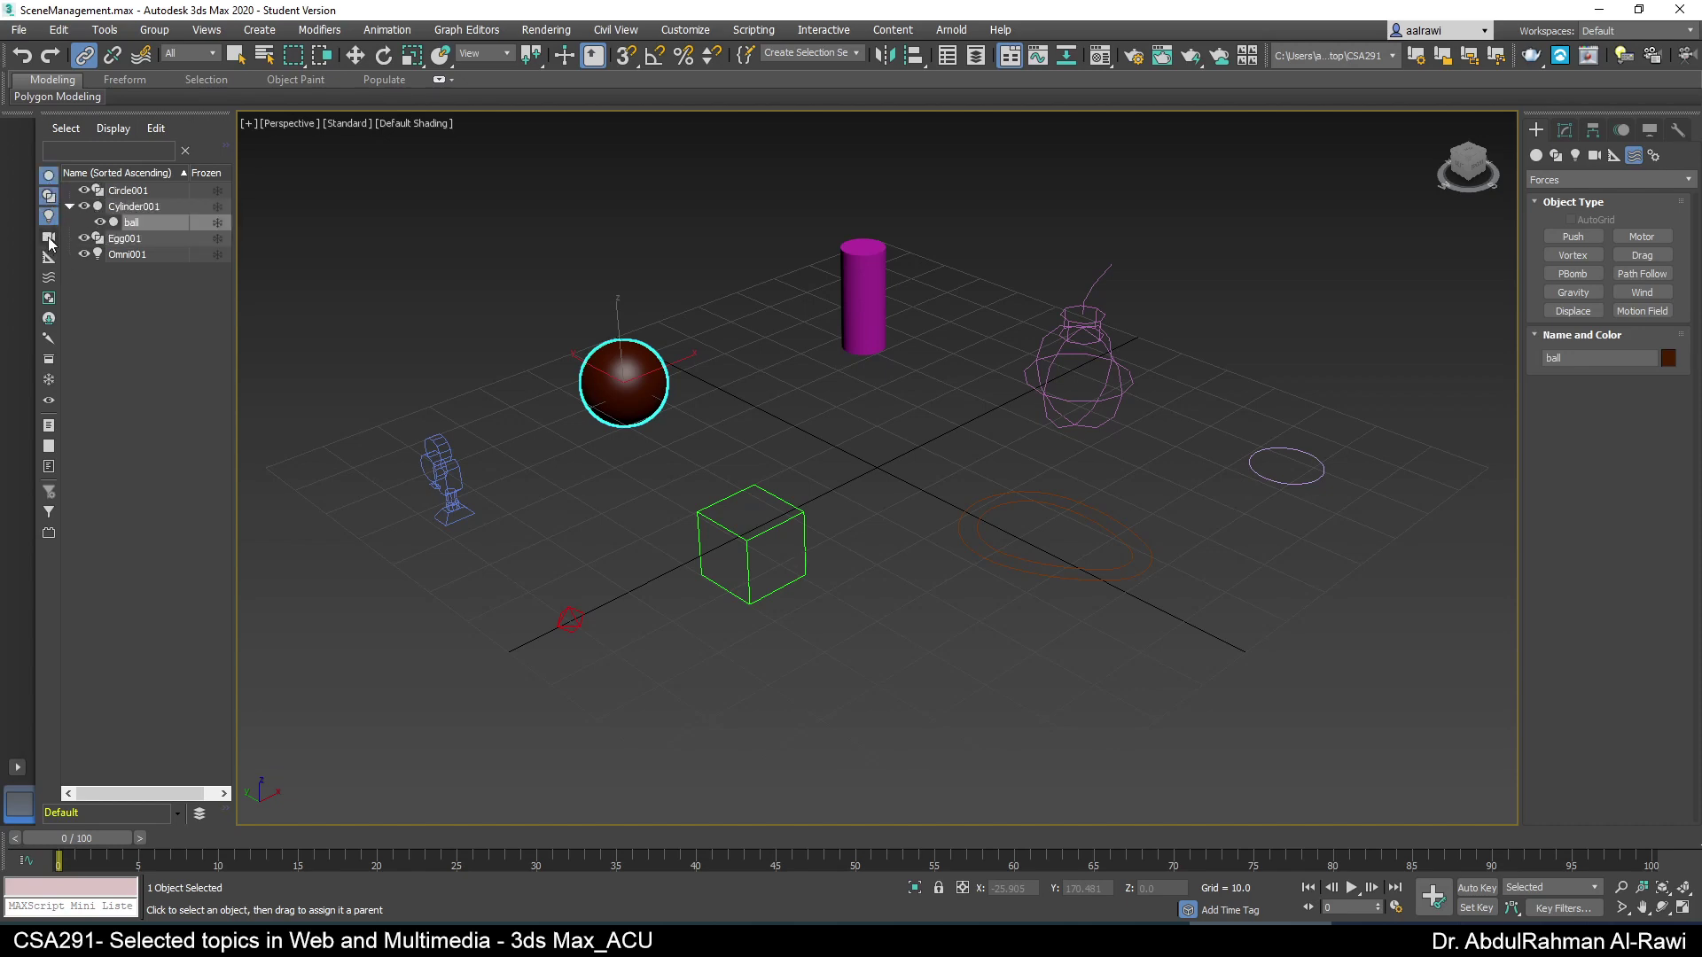
left_click(49, 236)
left_click(49, 256)
left_click(49, 276)
left_click(49, 298)
left_click(48, 318)
left_click(49, 338)
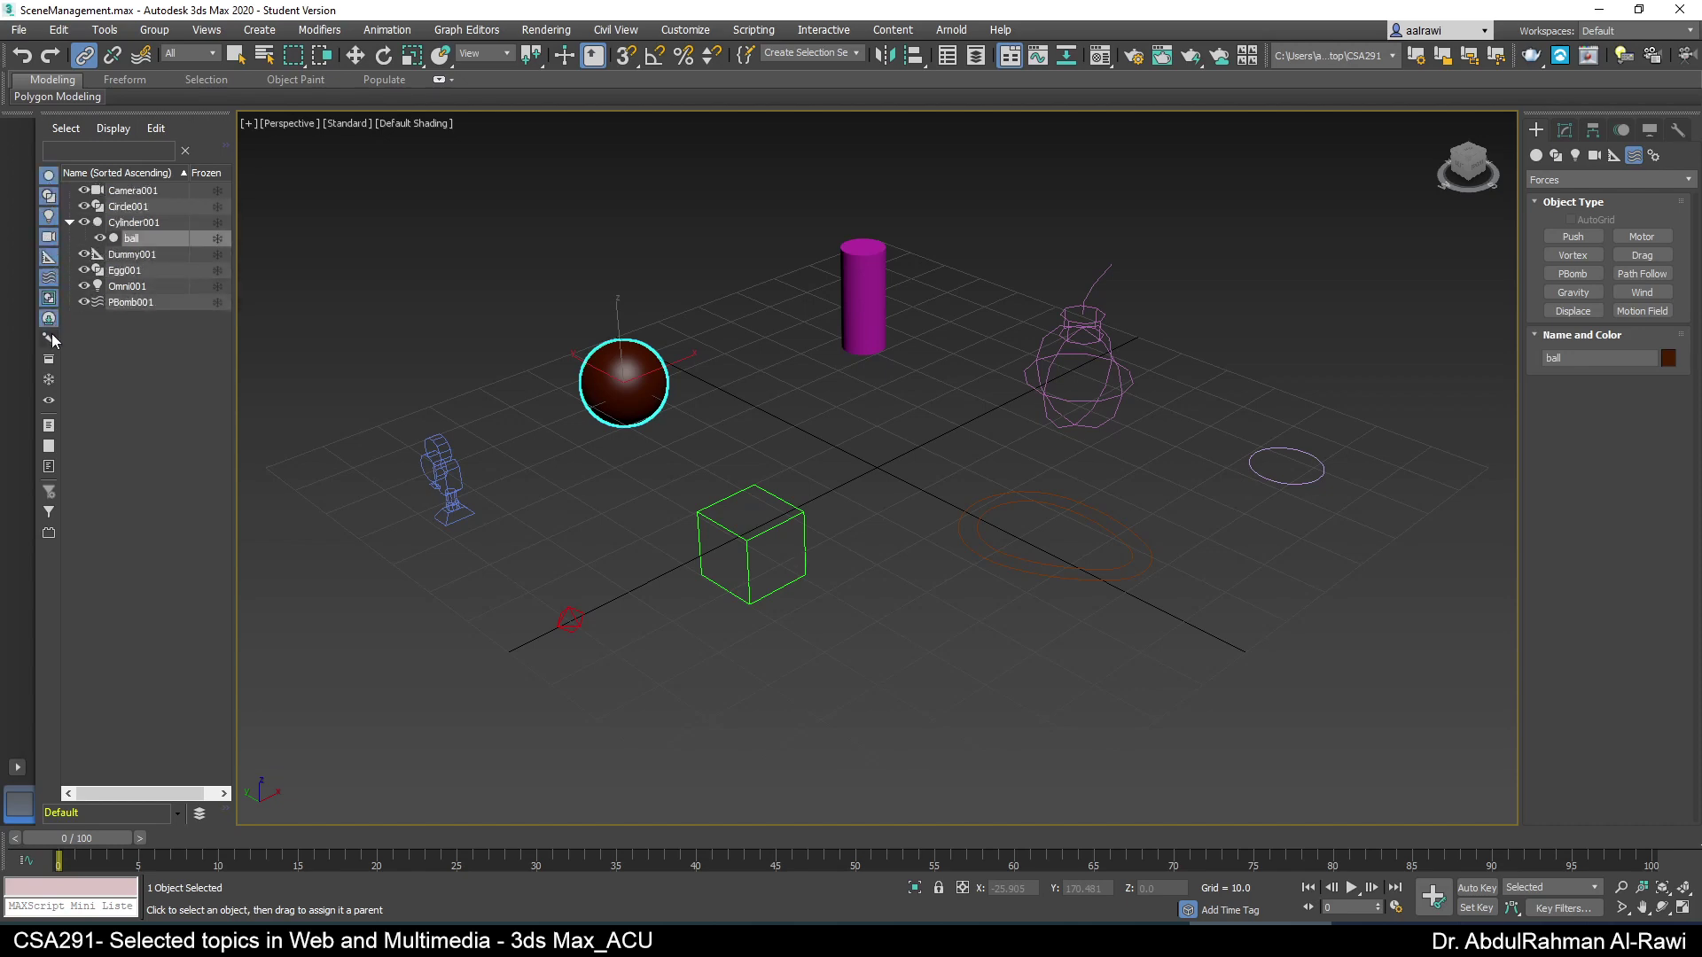
left_click(49, 359)
left_click(49, 379)
- Inspect the parent cylinder and its child ball by selecting each in the Scene Explorer hierarchy
left_click(177, 358)
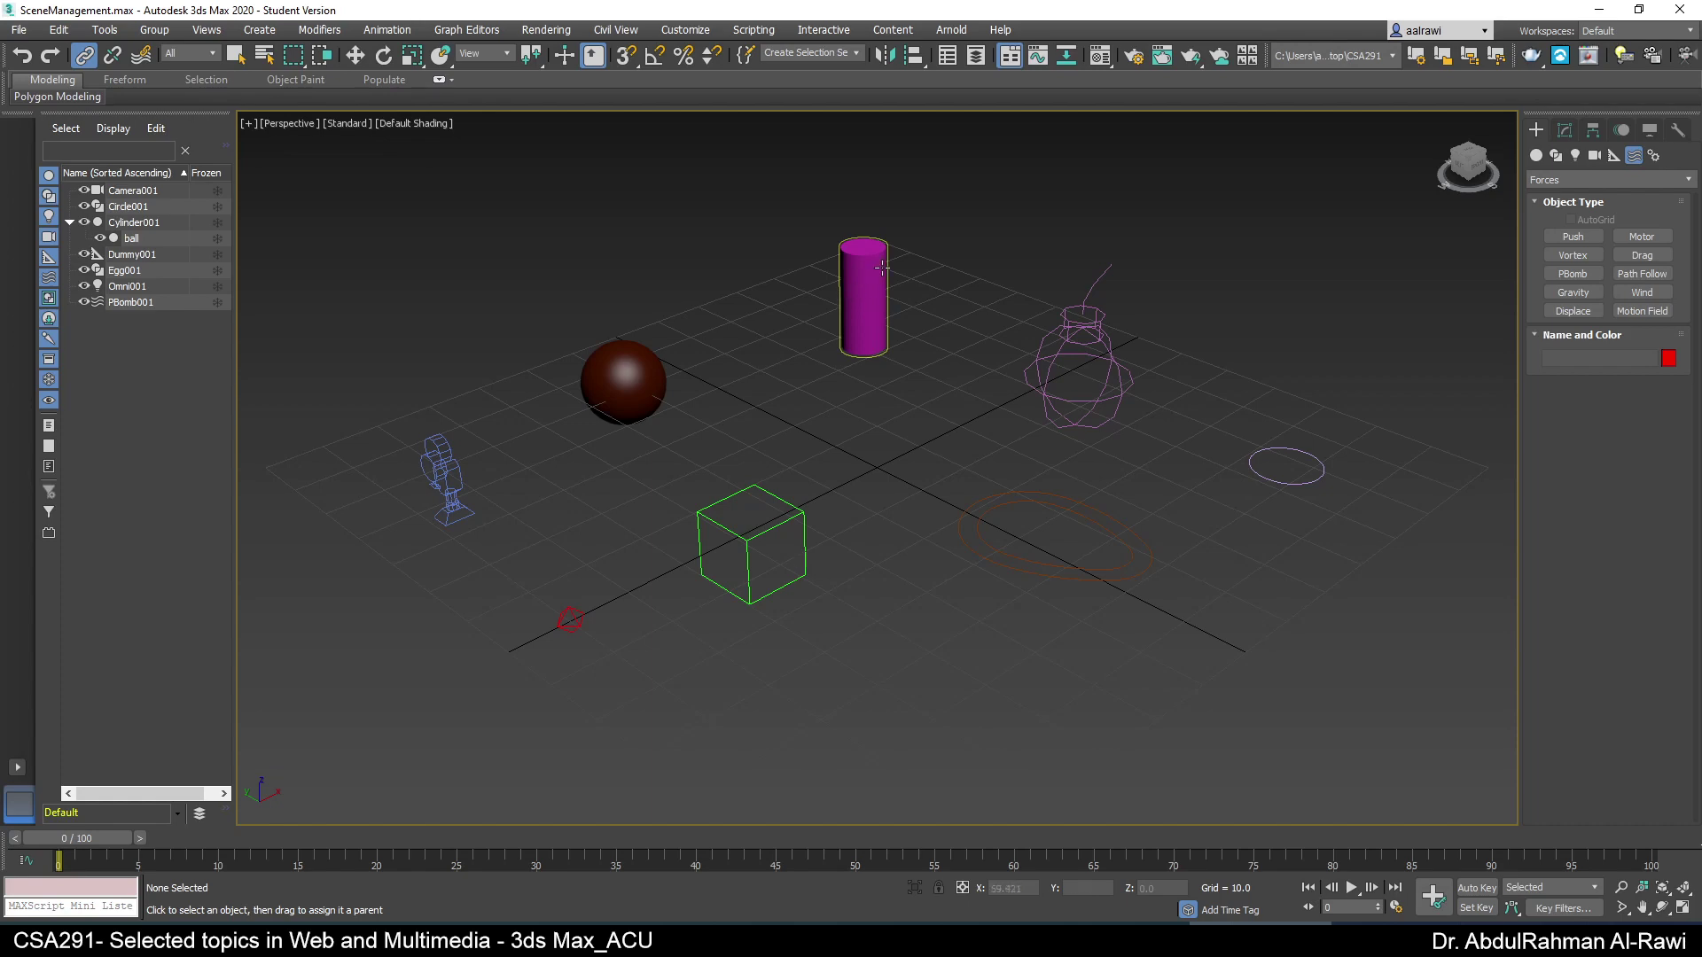
left_click(142, 224)
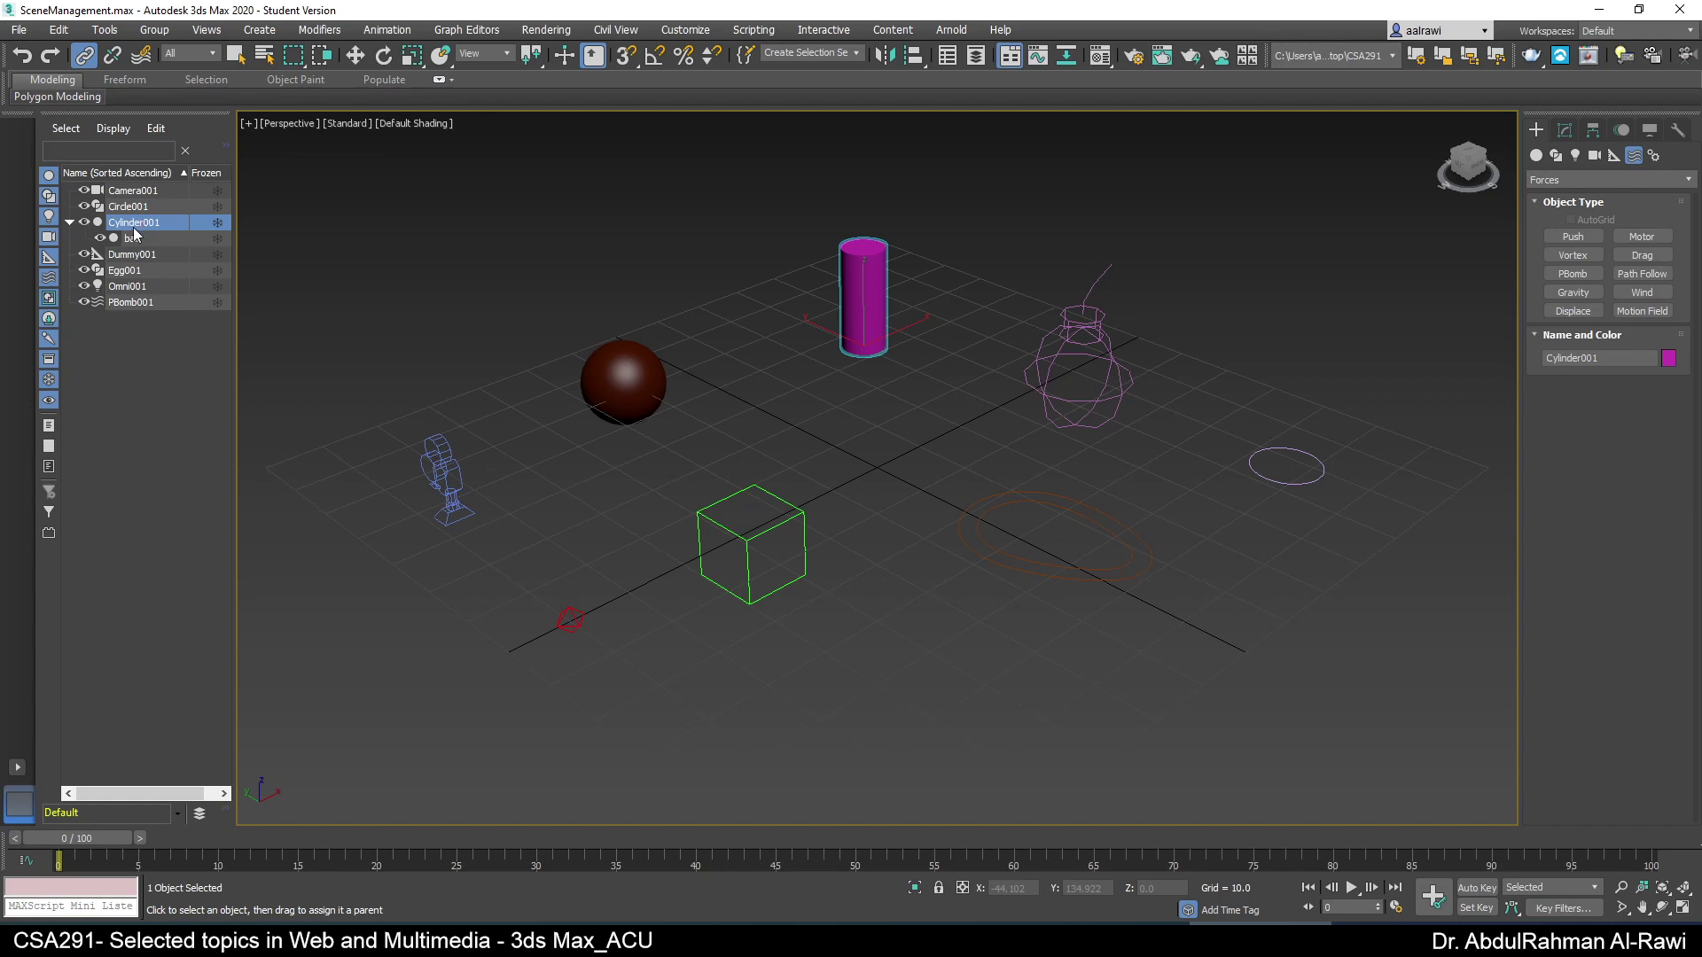
left_click(131, 239)
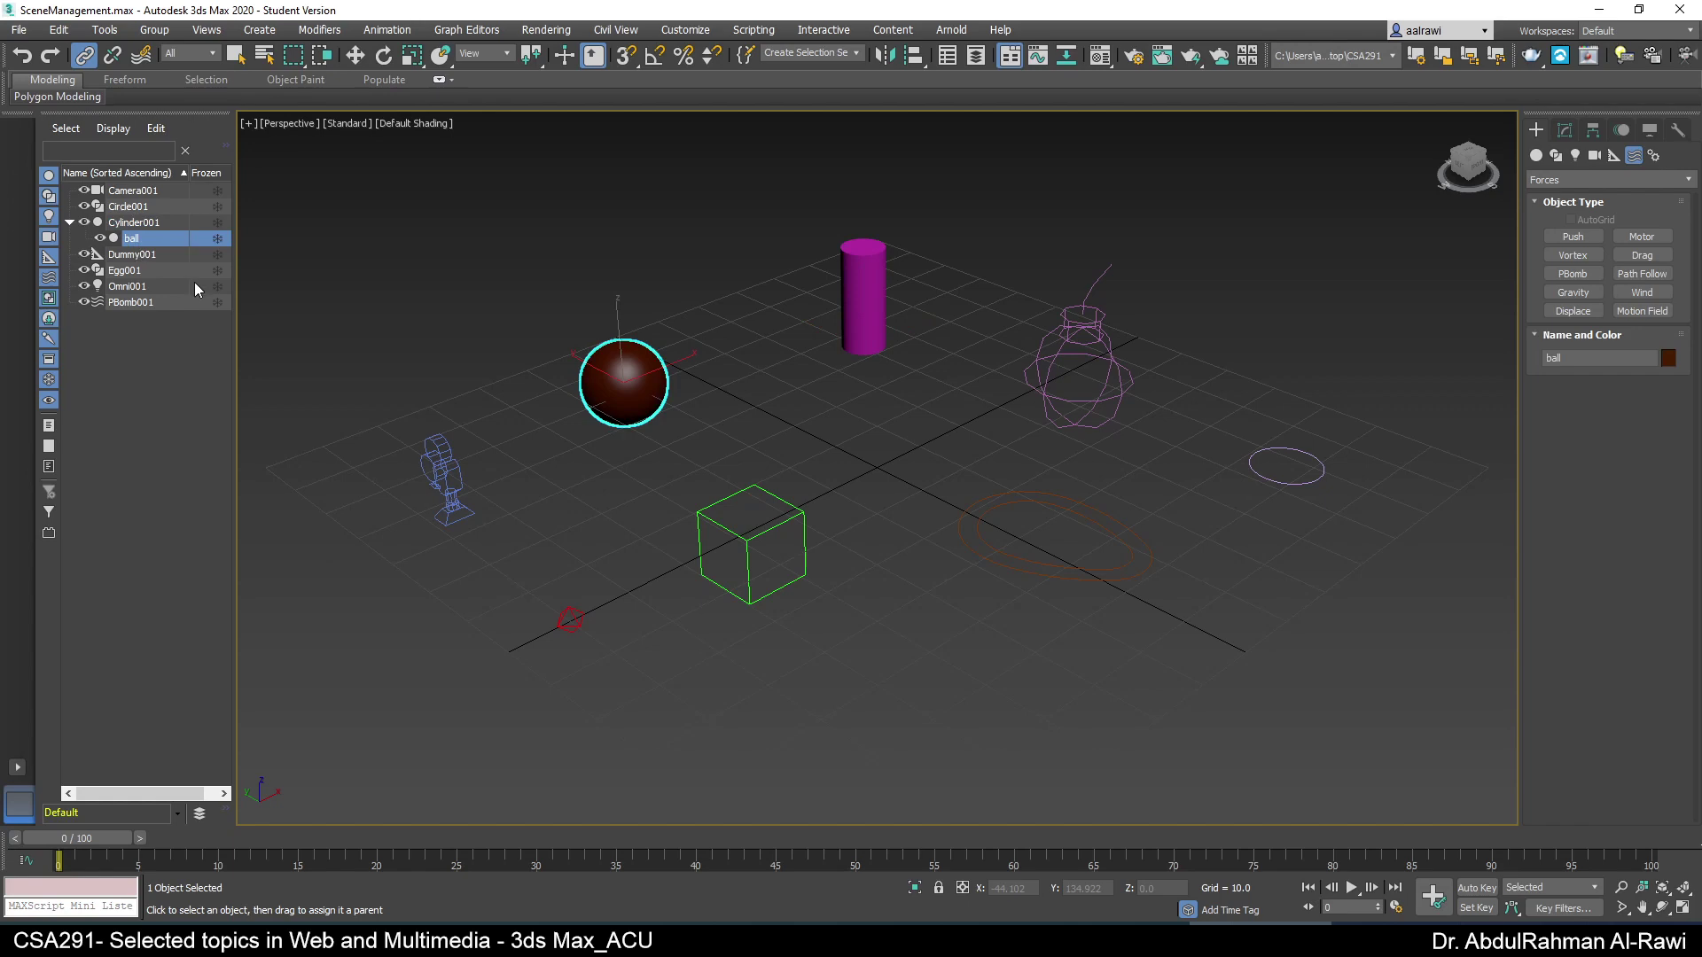
- Make Egg001 a child of Dummy001 in the Scene Explorer hierarchy
left_click(130, 271)
left_click_drag(131, 271, 151, 253)
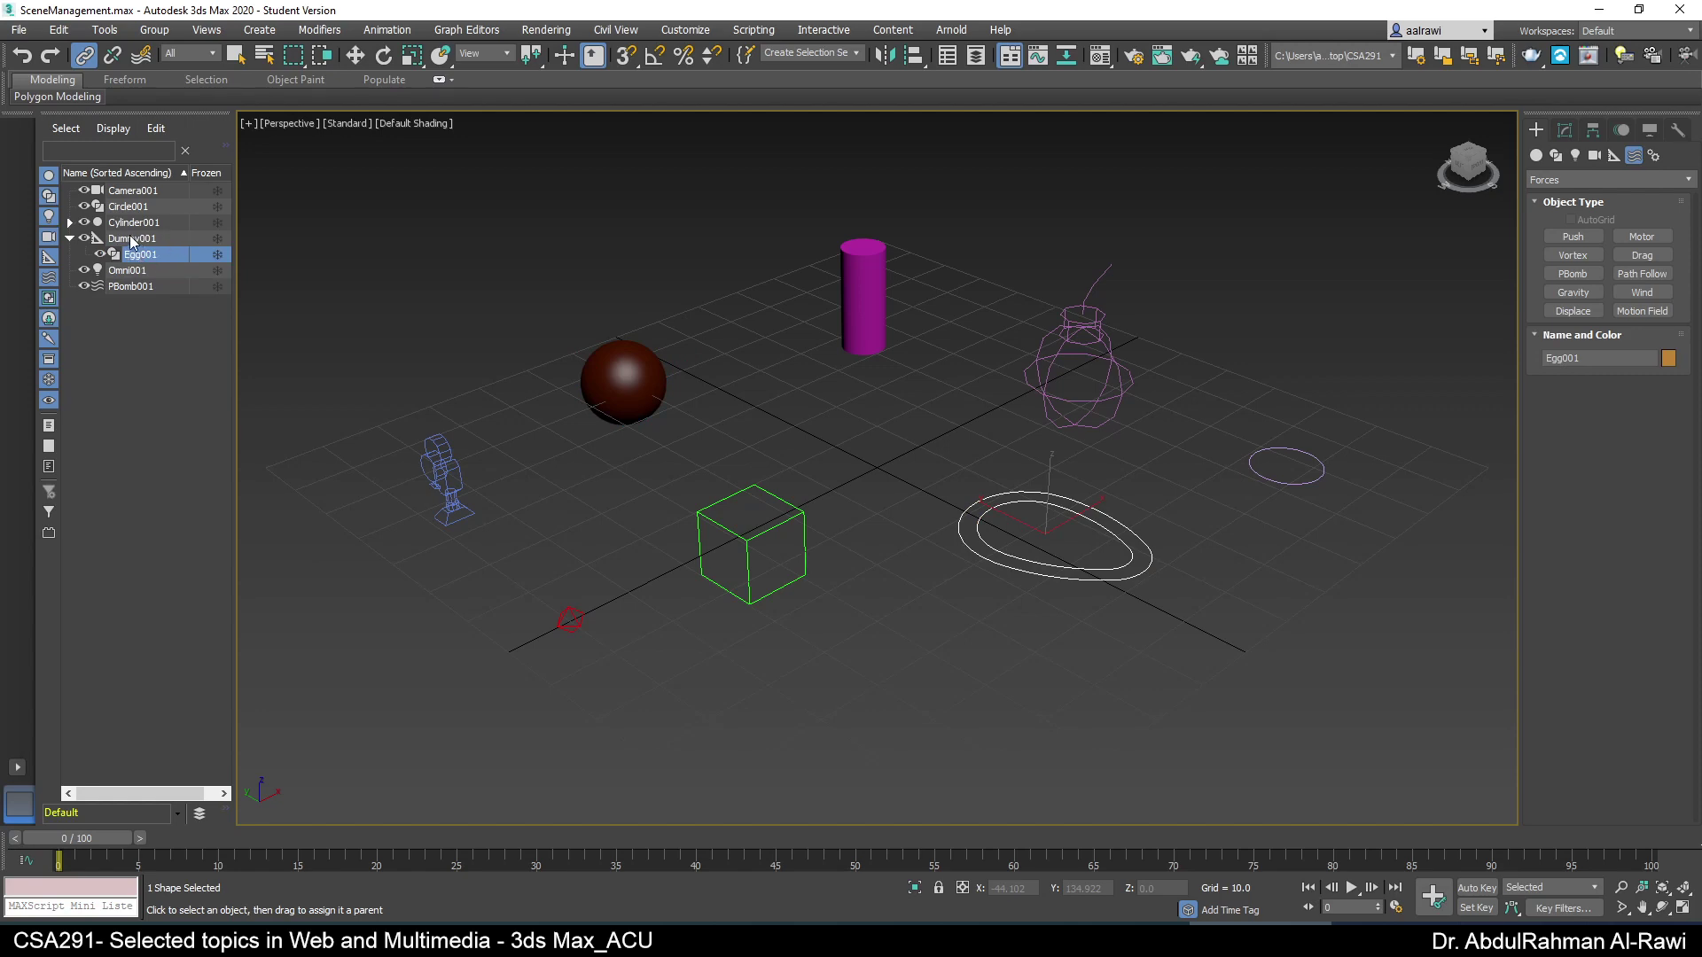
- Move the parent Dummy001 in the viewport and scale it up slightly to test how its child egg follows
left_click(769, 540)
right_click(769, 541)
left_click(778, 544)
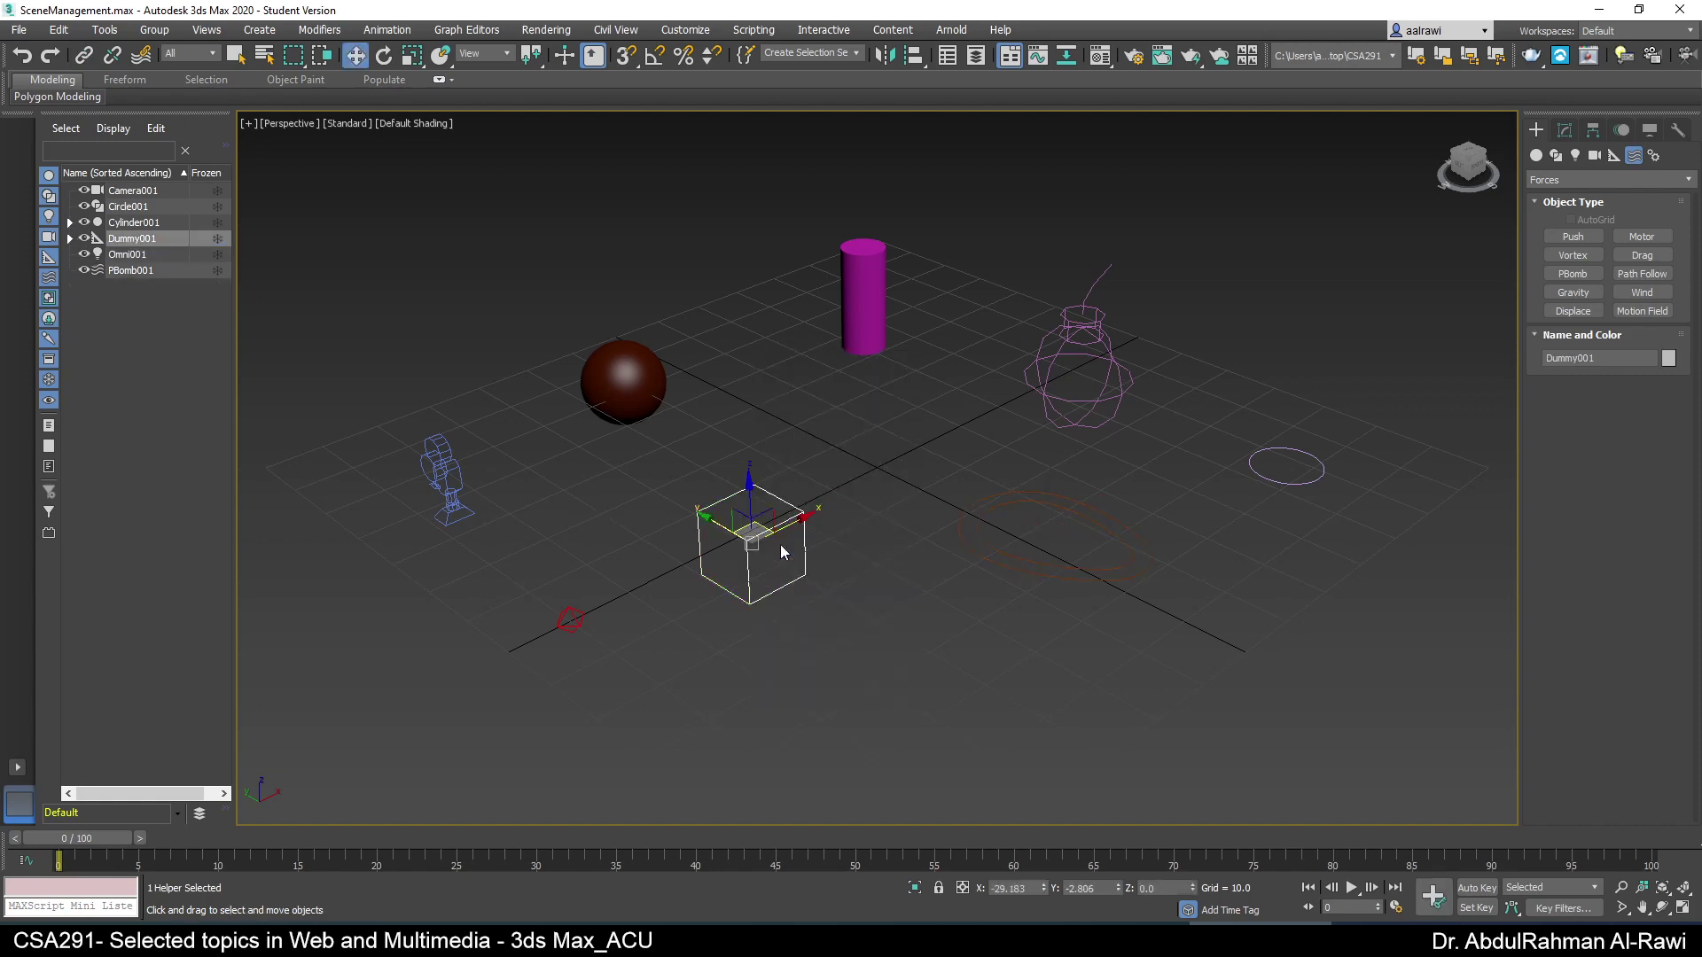
left_click_drag(750, 501, 1206, 663)
key("e")
key("r")
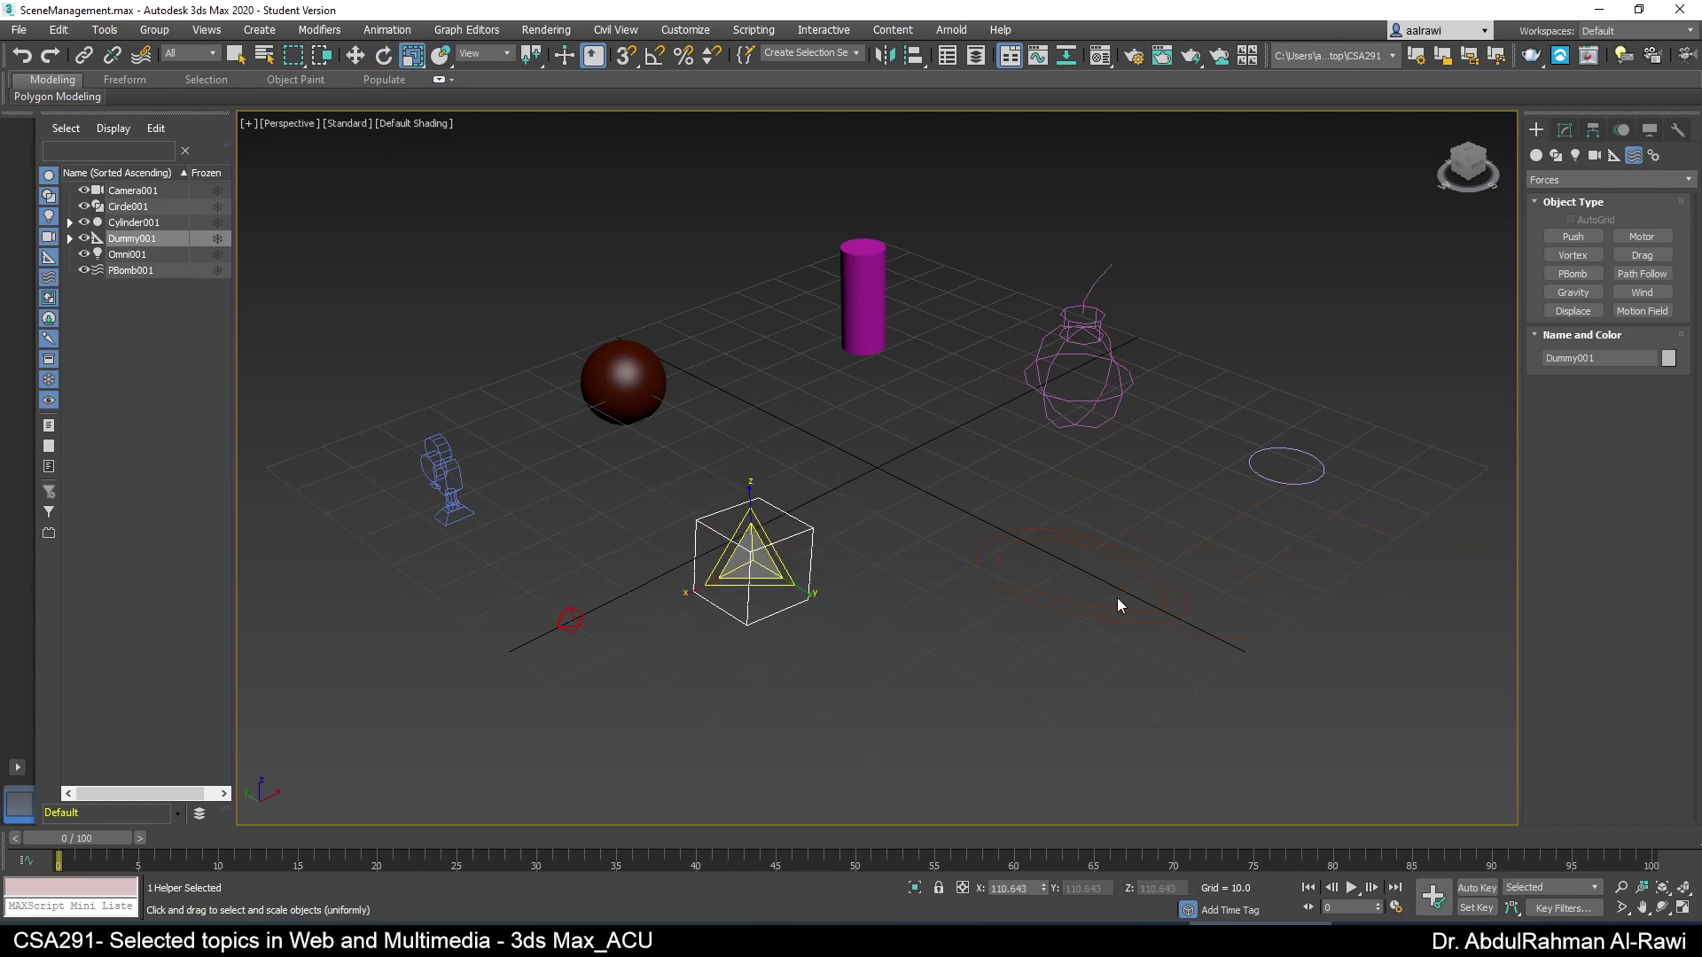
- Scale up the parent cylinder slightly, and move its child ball independently along the X axis
left_click(876, 310)
mouse_move(857, 338)
left_mouse_down()
mouse_move(886, 306)
mouse_move(904, 350)
mouse_move(858, 312)
left_mouse_up()
key("e")
key("w")
left_click(625, 399)
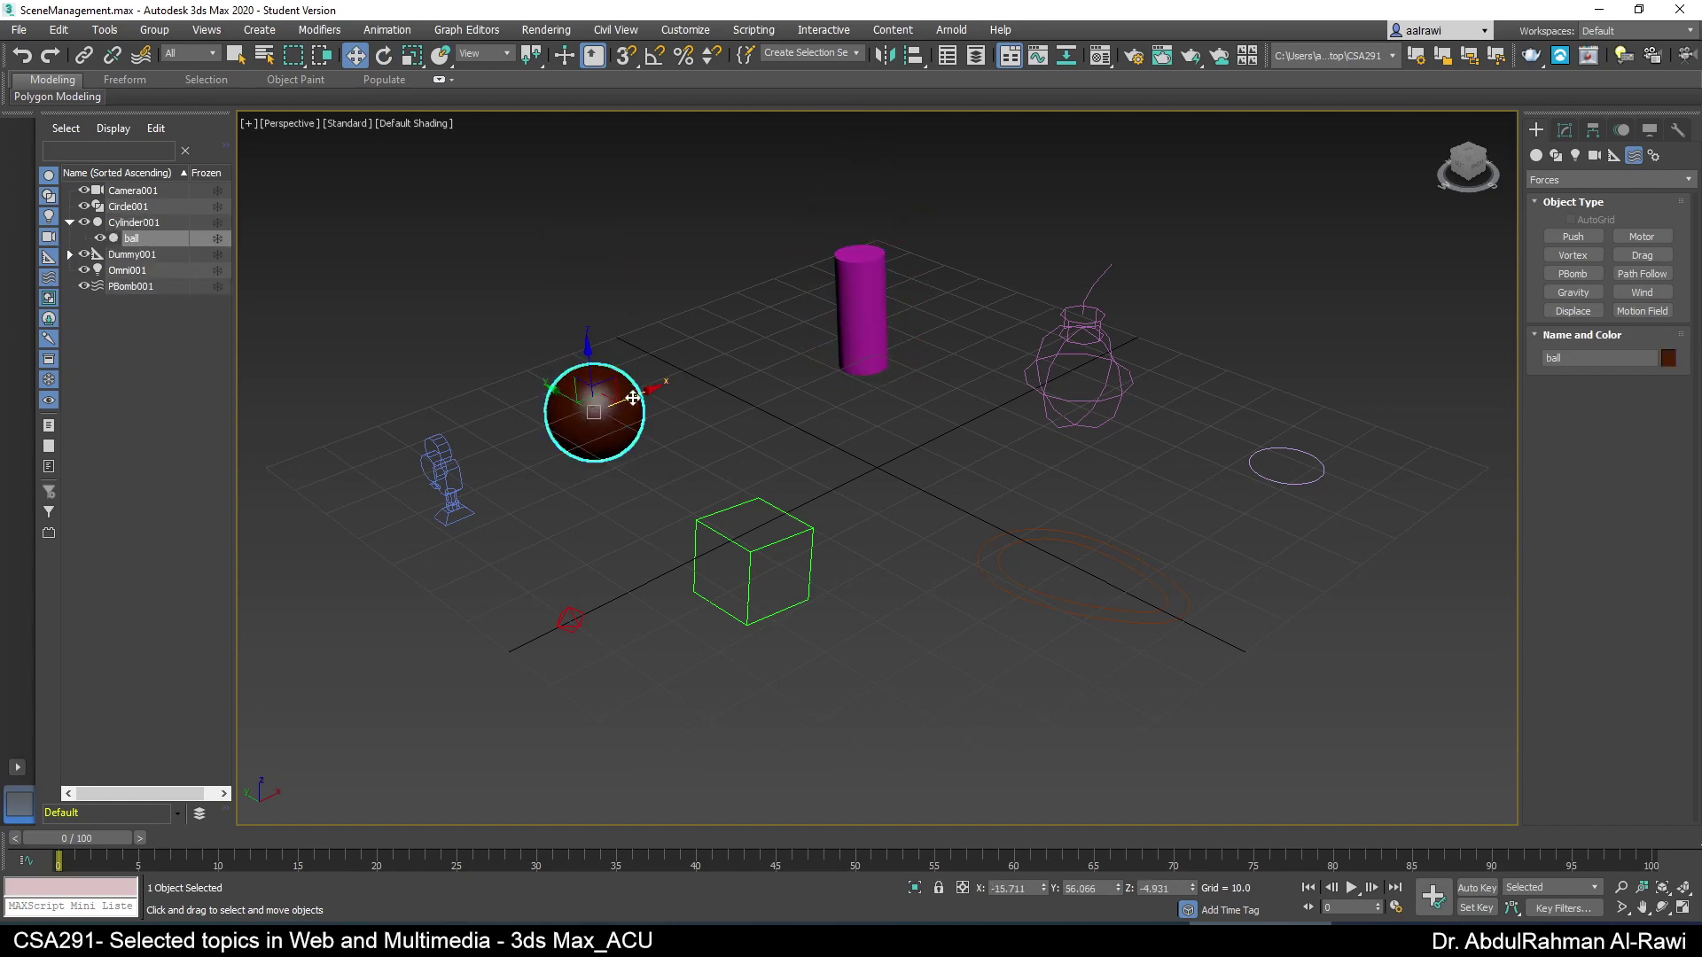
mouse_move(632, 399)
left_mouse_down()
mouse_move(577, 431)
mouse_move(654, 390)
left_mouse_up()
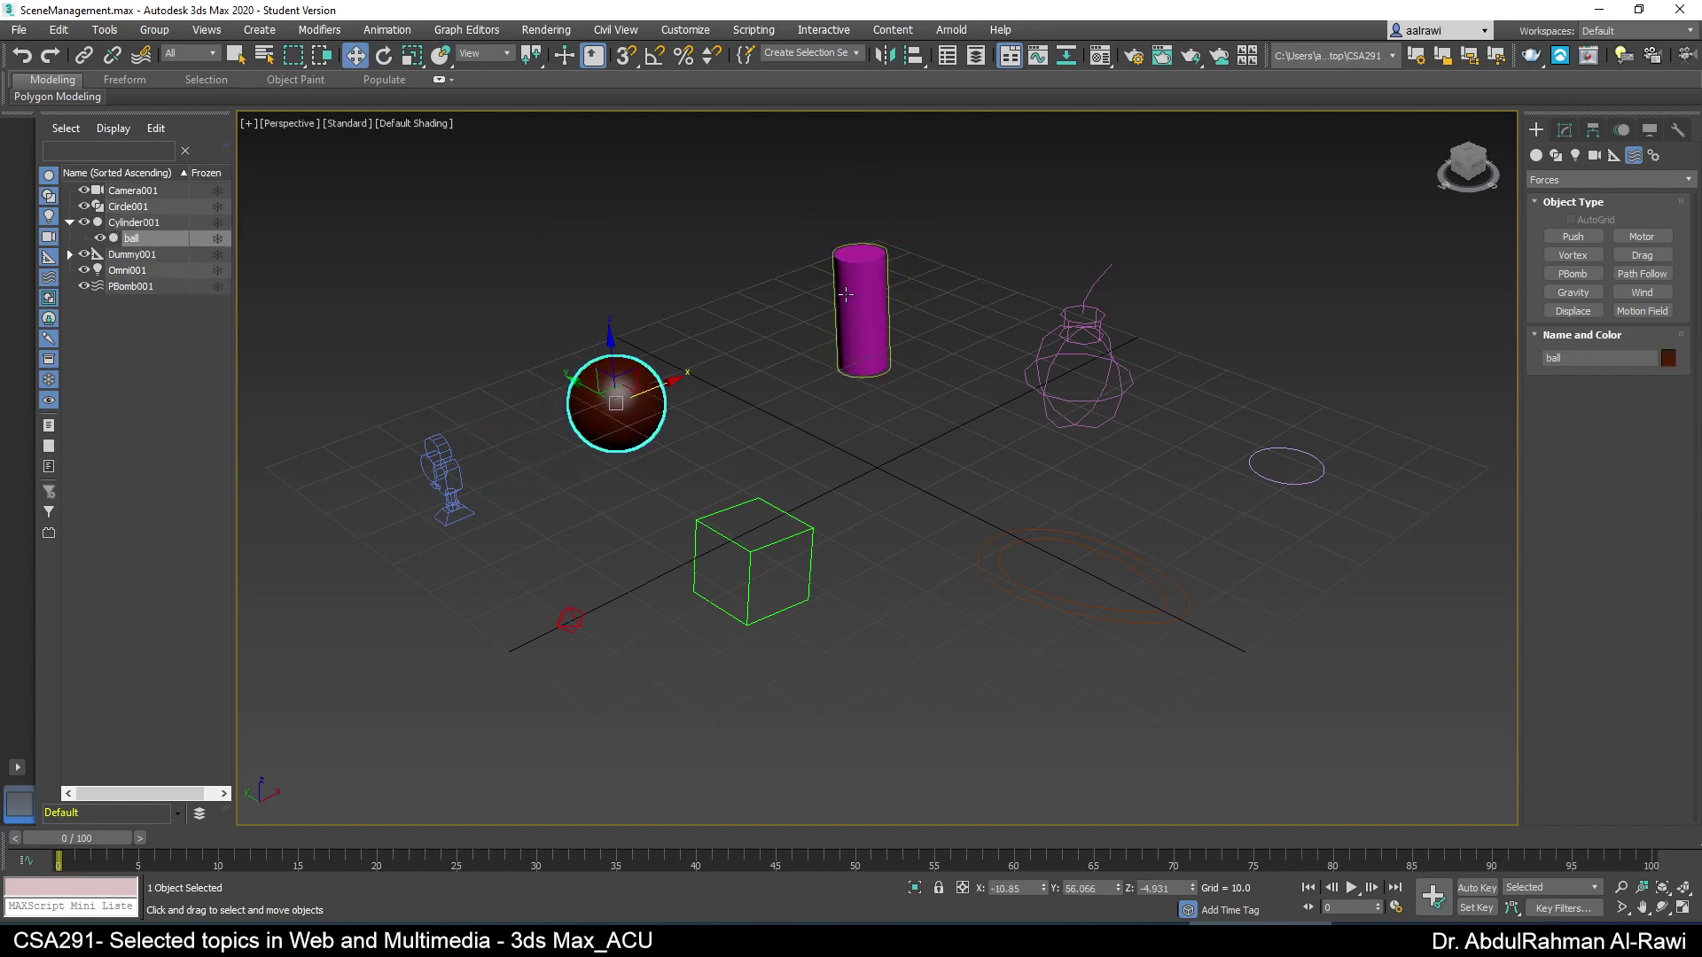
- Unparent the ball from Cylinder001 and Egg001 from Dummy001 in the Scene Explorer hierarchy
left_click(848, 294)
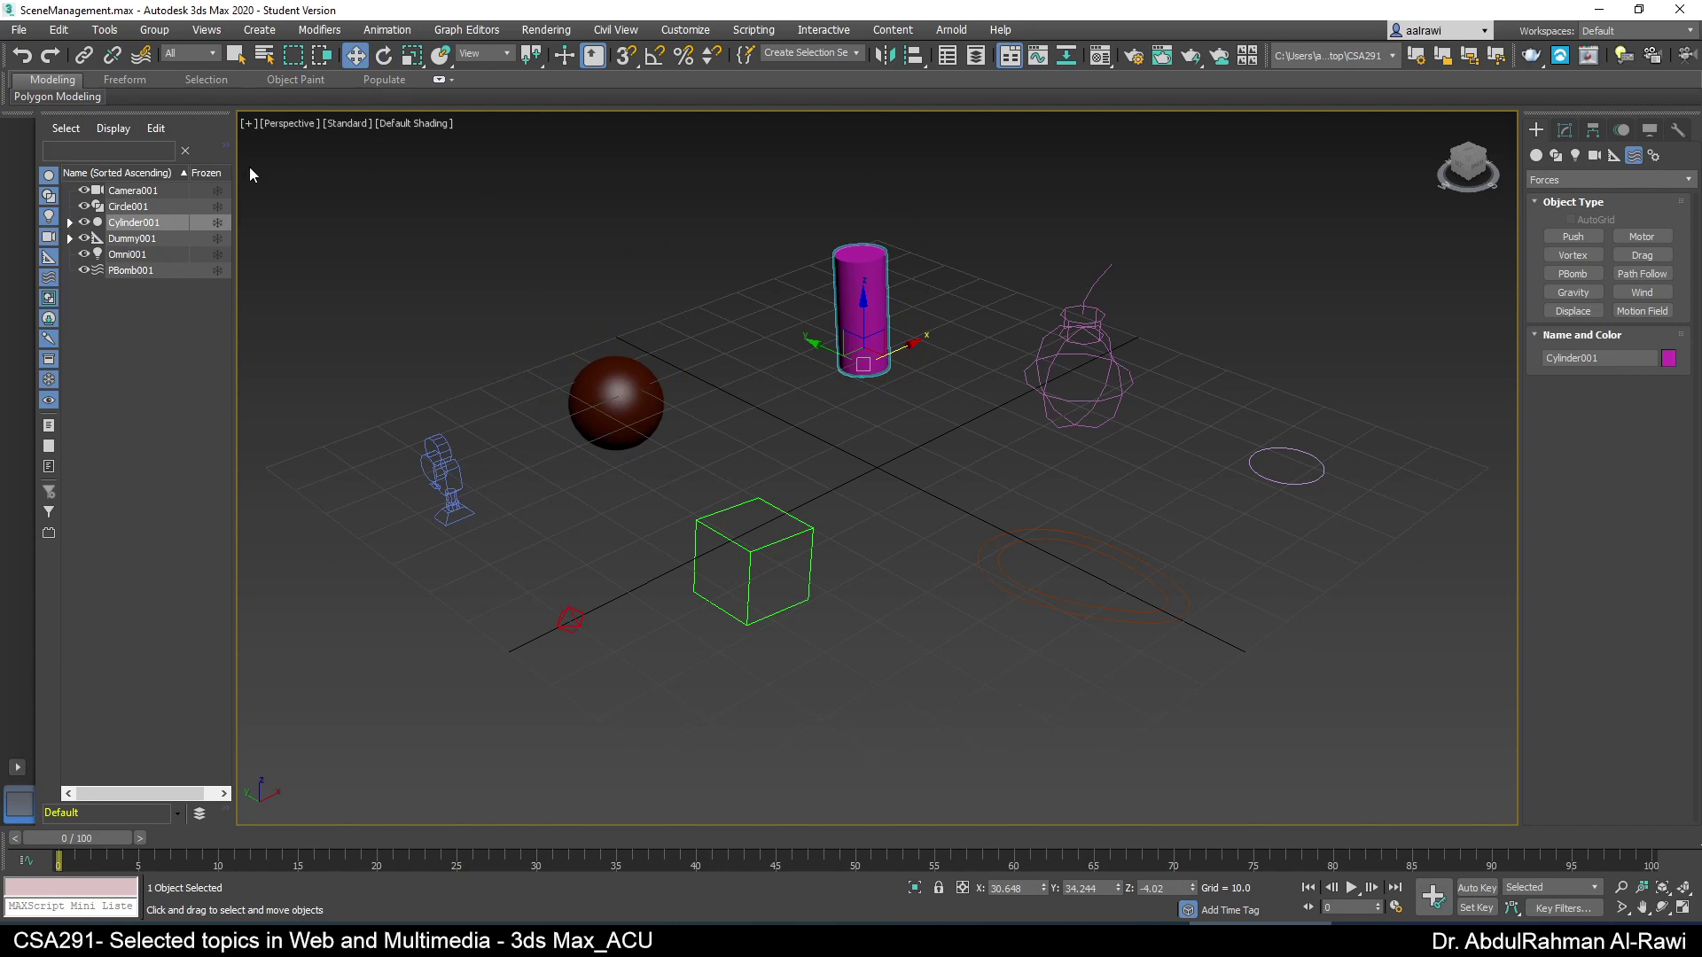
left_click(69, 223)
left_click_drag(133, 241, 79, 364)
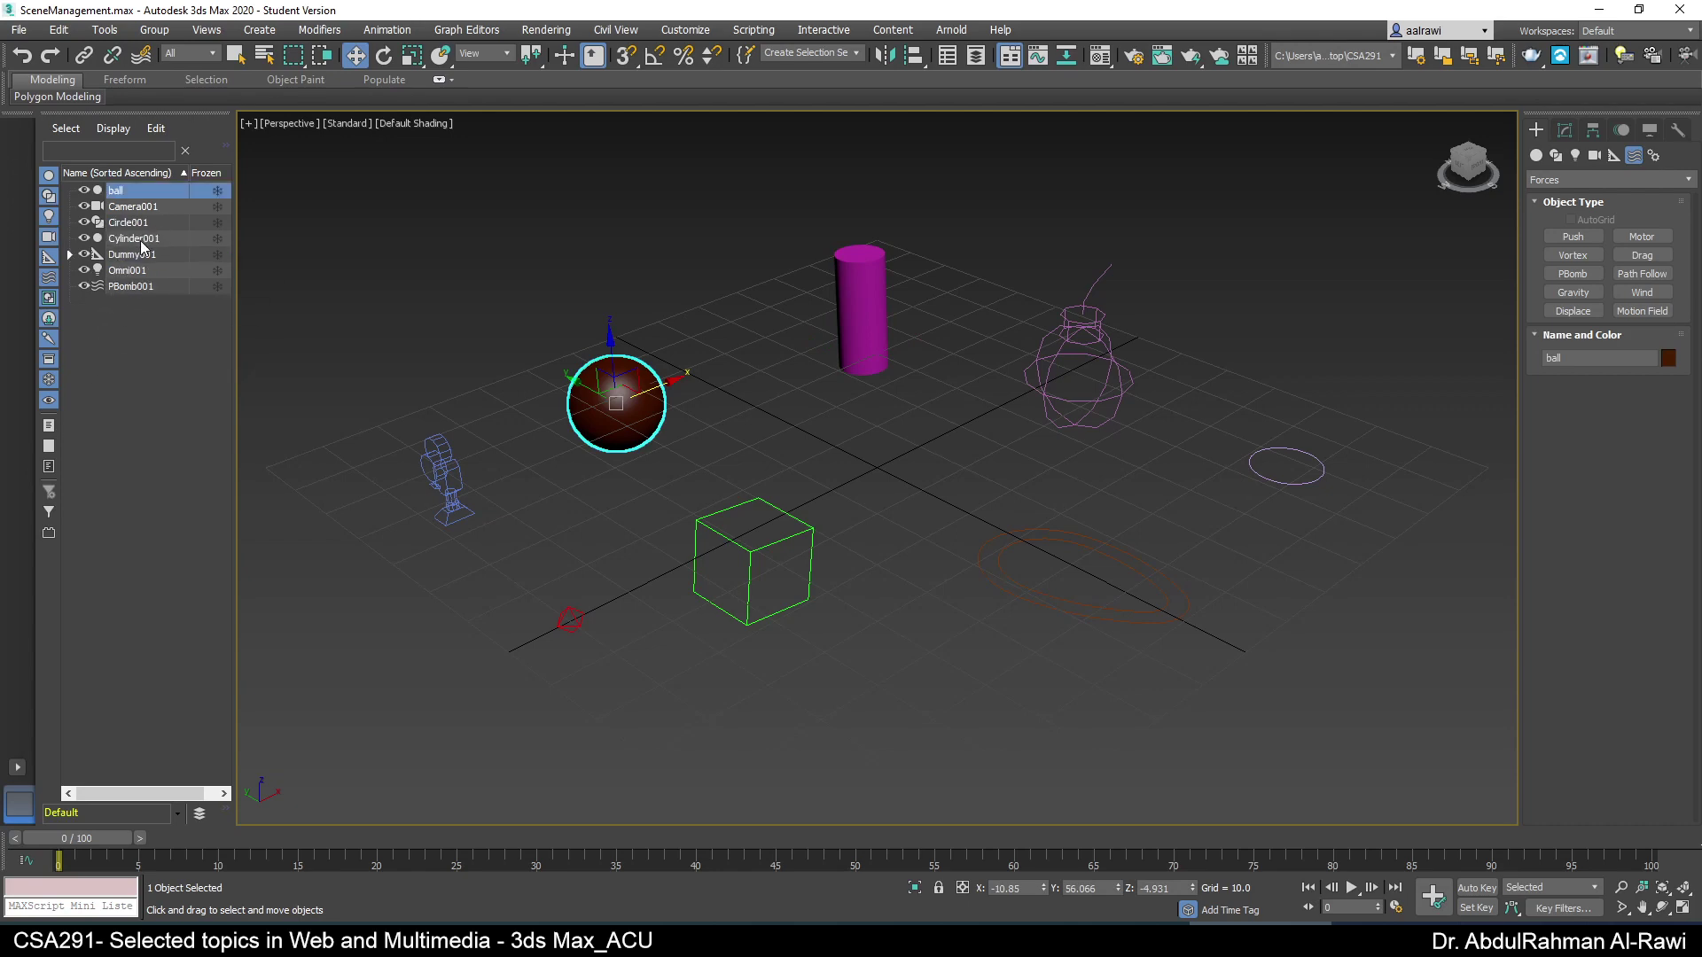
left_click(71, 254)
left_click_drag(136, 270, 84, 276)
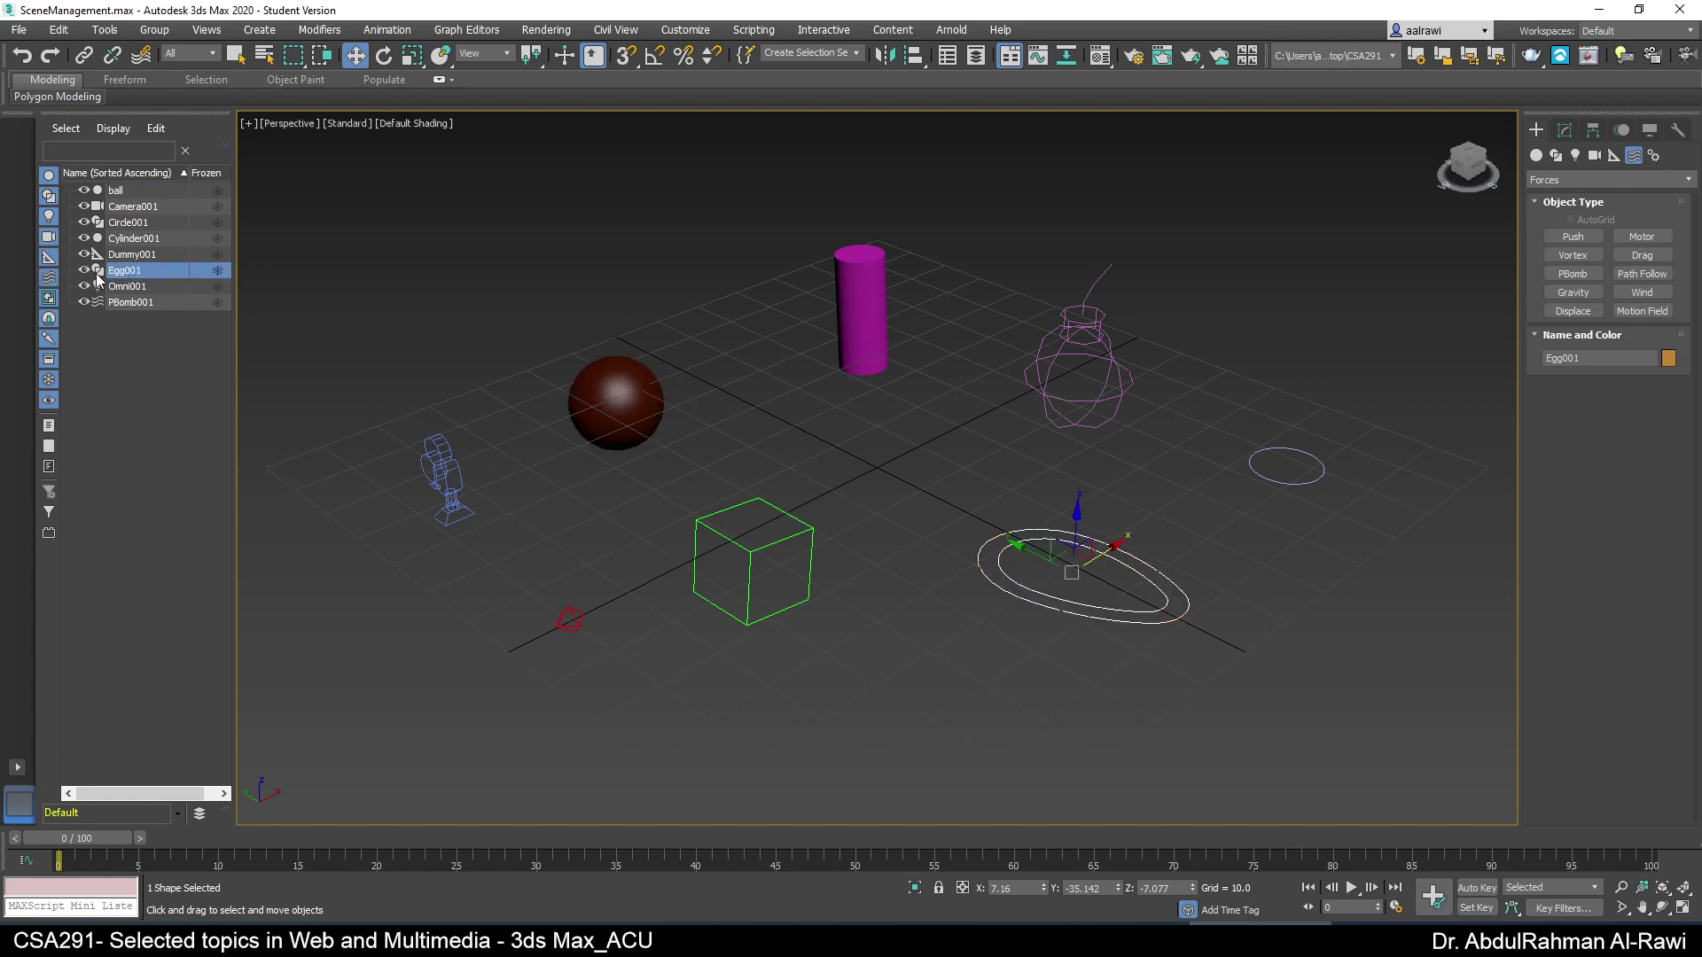
- Link the cylinder to the ball as its child with Select and Link
left_click(634, 380)
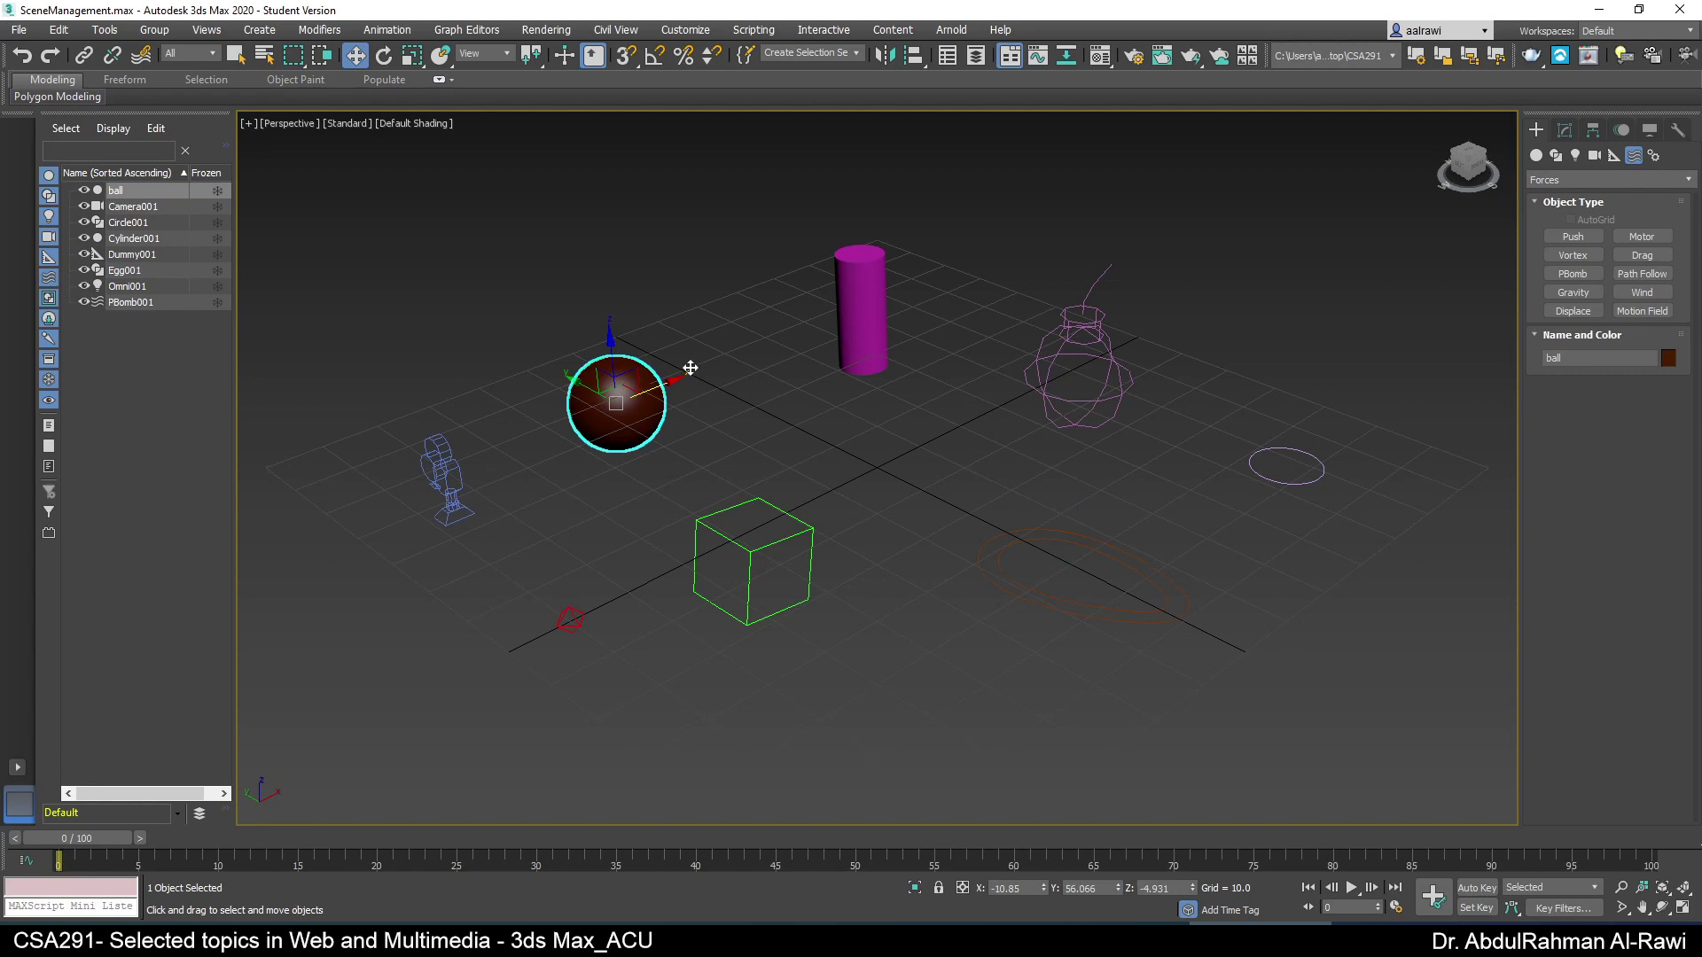
left_click(857, 318)
key("ctrl+z")
left_click(854, 317)
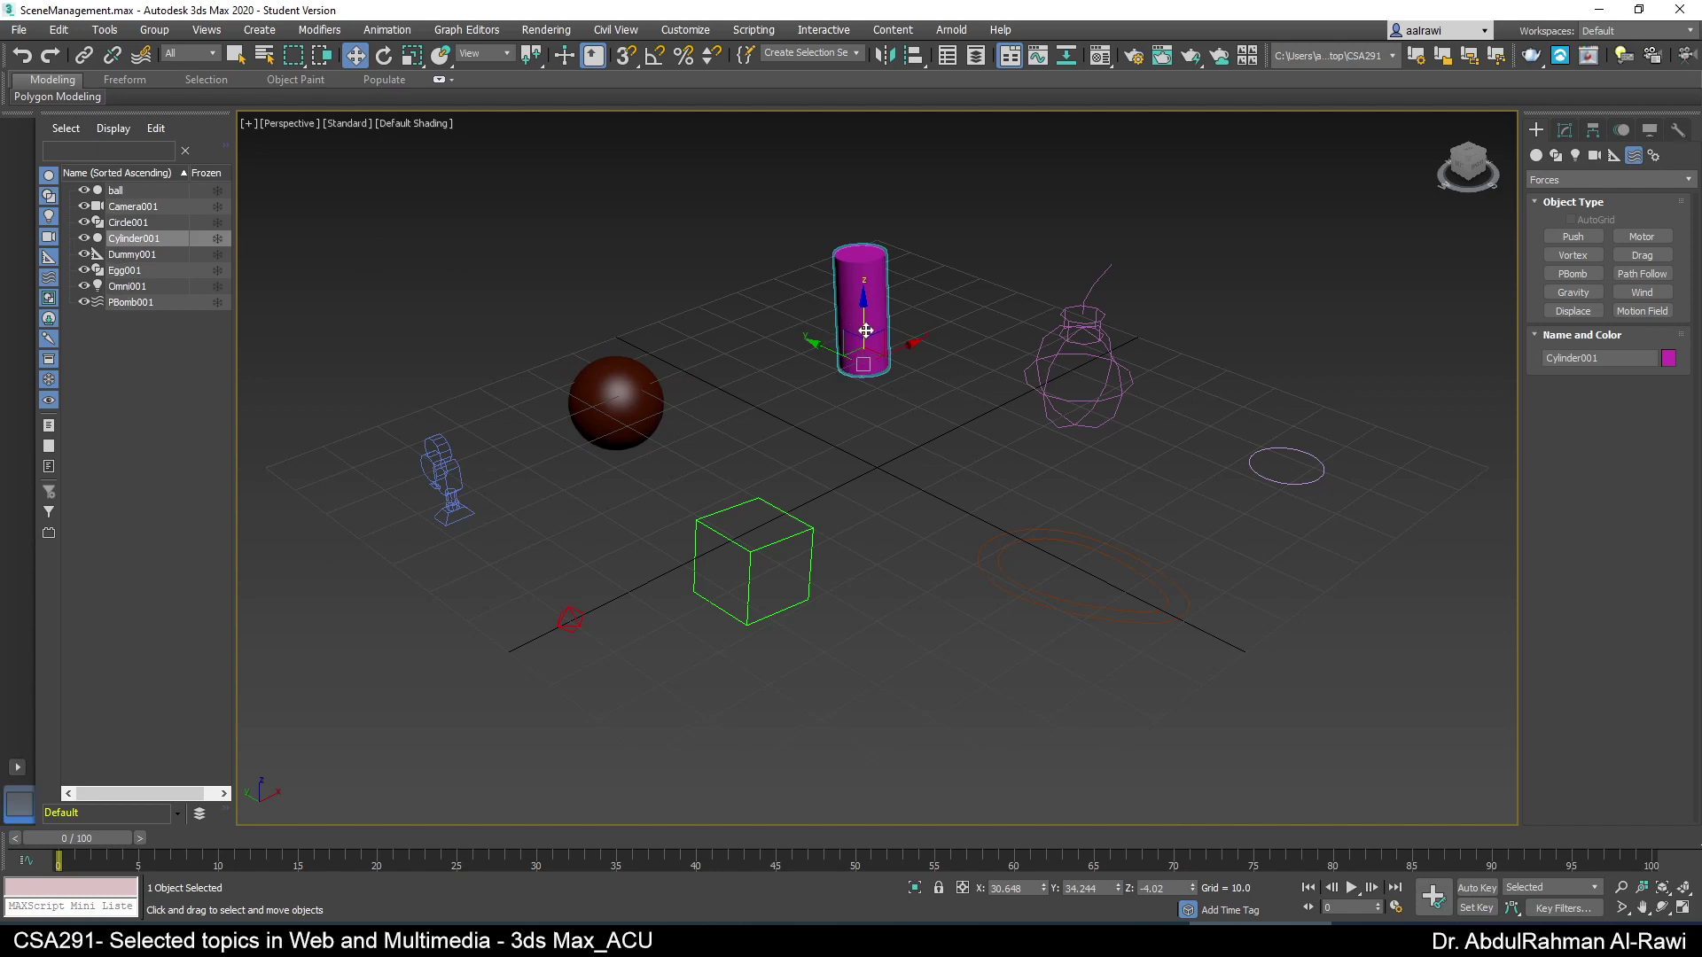
left_click(84, 55)
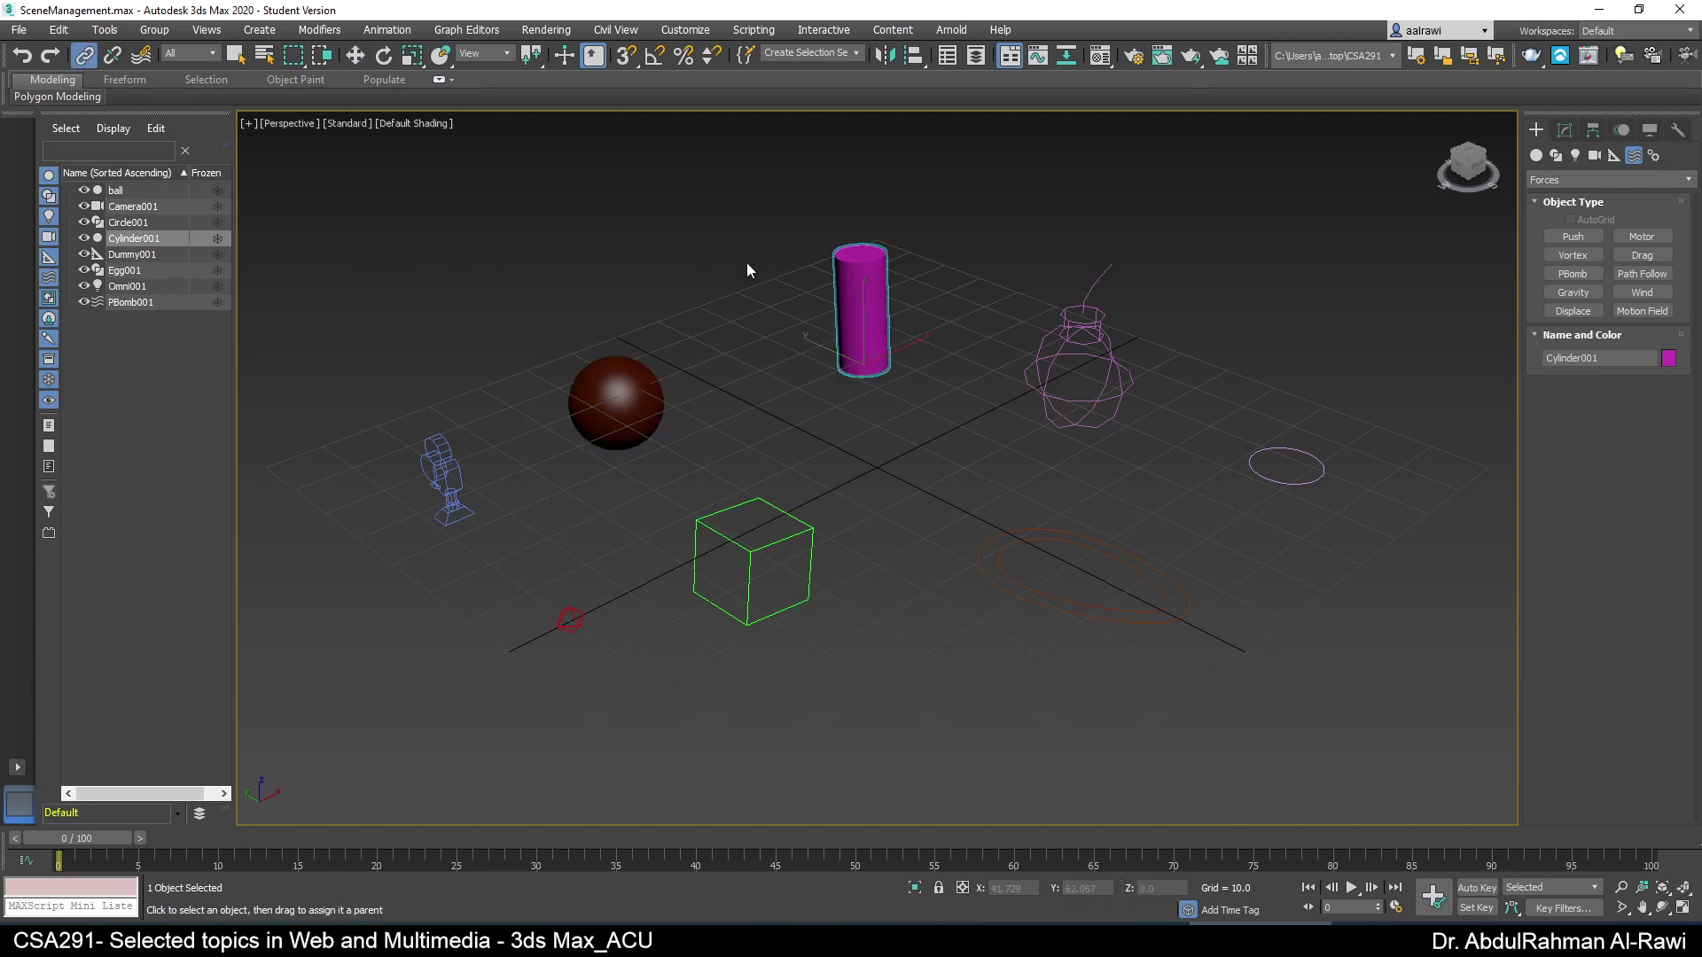
left_click_drag(853, 306, 625, 402)
left_click_drag(858, 319, 617, 400)
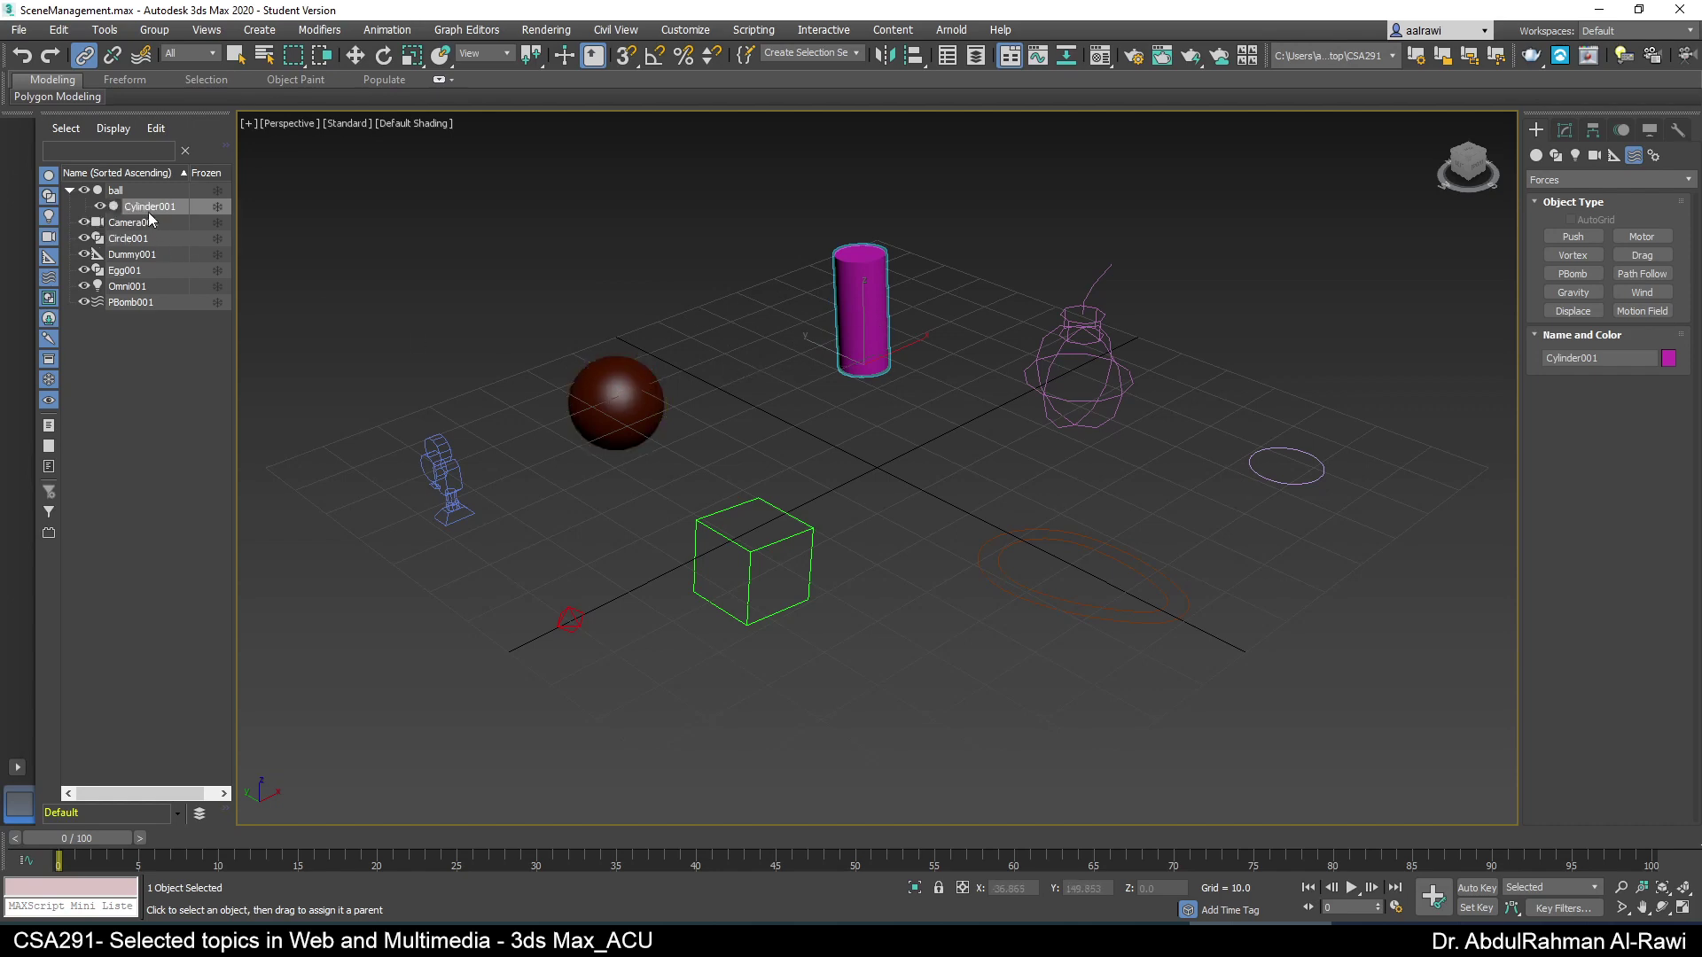
- Move the parent ball slightly along the X axis to test that the child cylinder follows
right_click(632, 412)
left_click(654, 428)
left_click(654, 426)
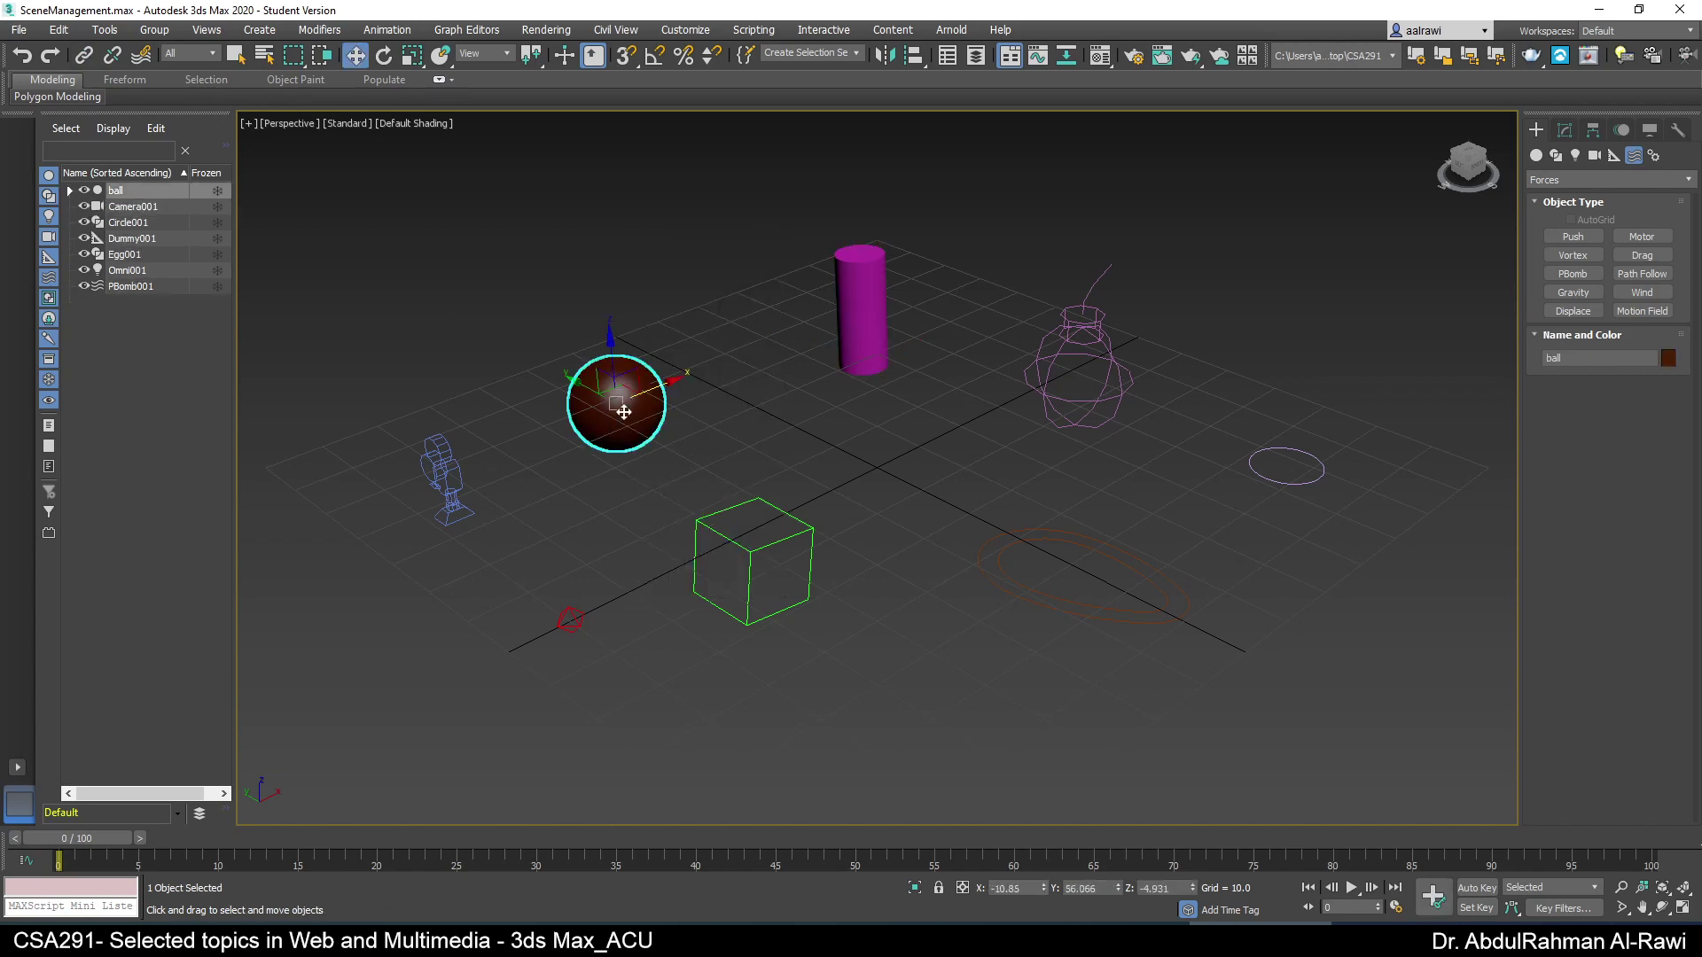
mouse_move(647, 390)
left_mouse_down()
mouse_move(594, 408)
mouse_move(657, 369)
mouse_move(631, 379)
left_mouse_up()
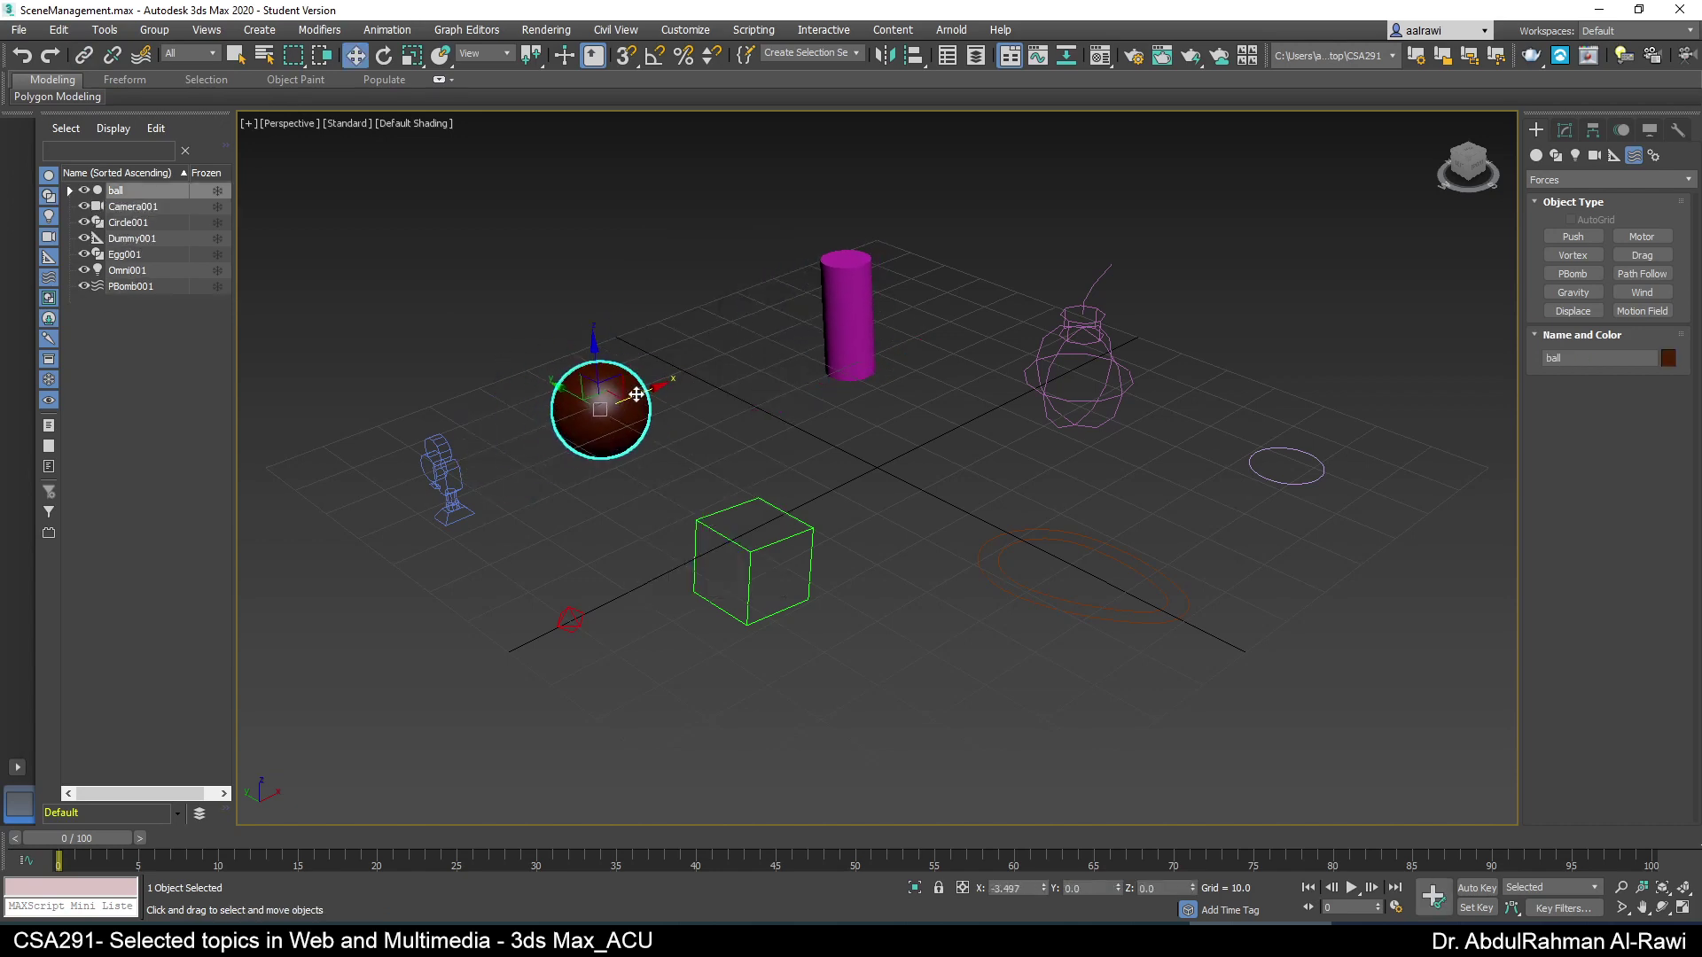
- Try moving the child cylinder upward on its own, and undo that move
left_click(844, 333)
mouse_move(844, 333)
left_mouse_down()
mouse_move(840, 258)
mouse_move(837, 315)
left_mouse_up()
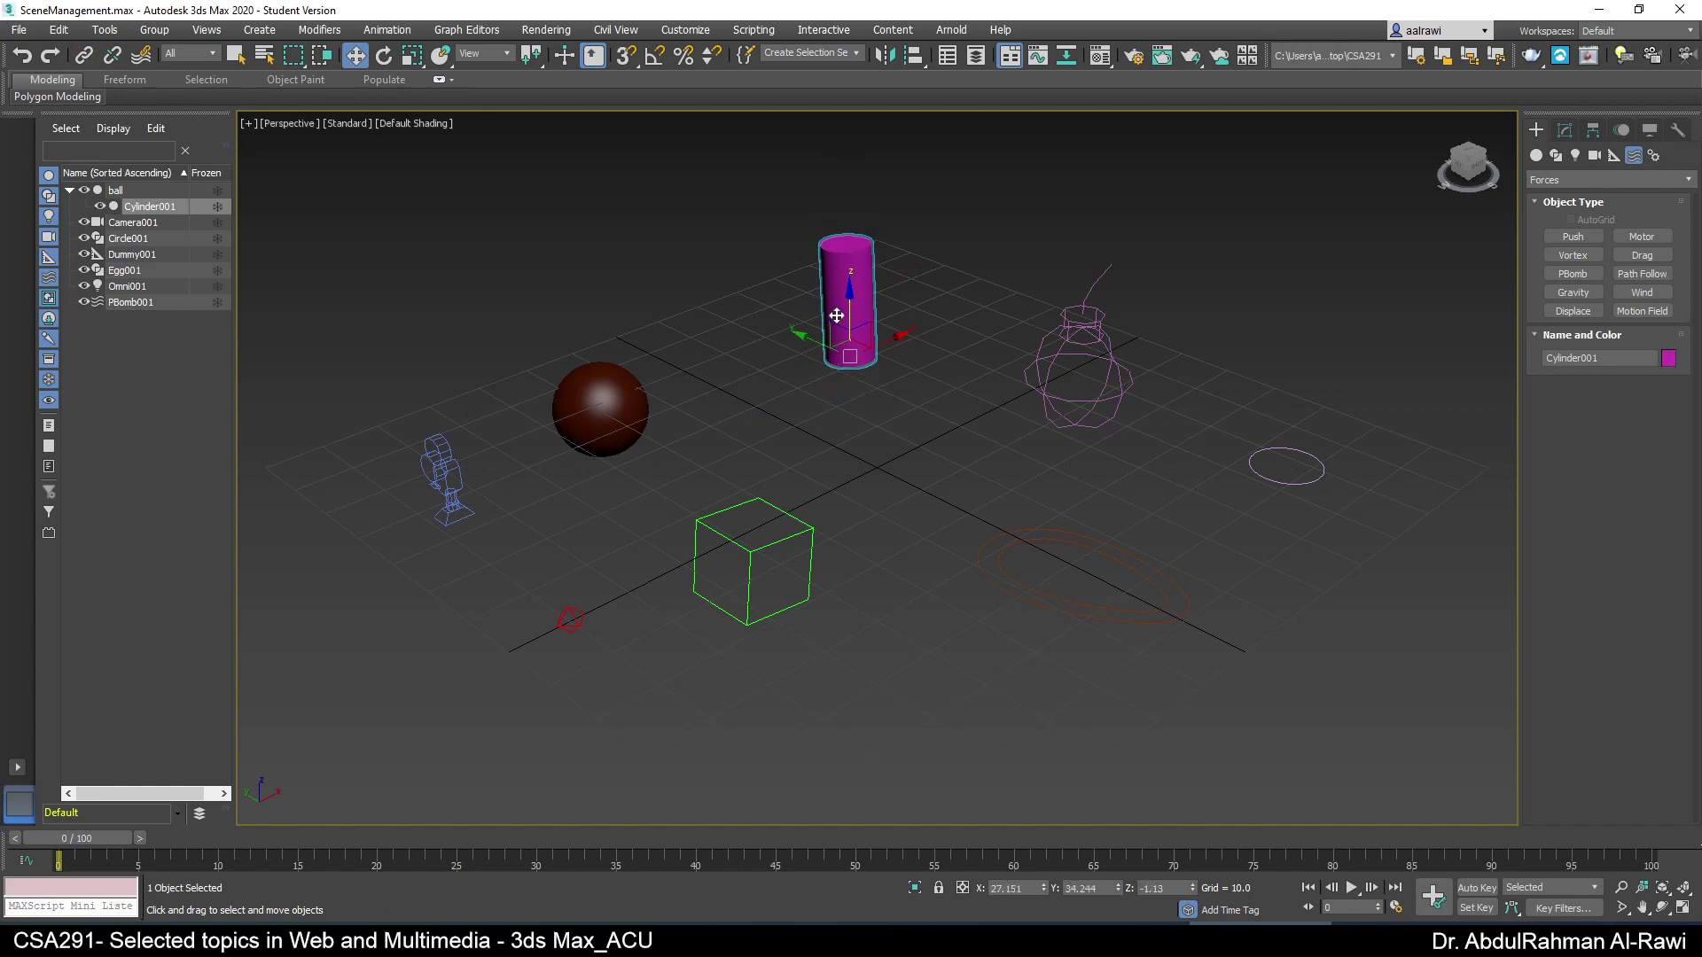
key("ctrl+z")
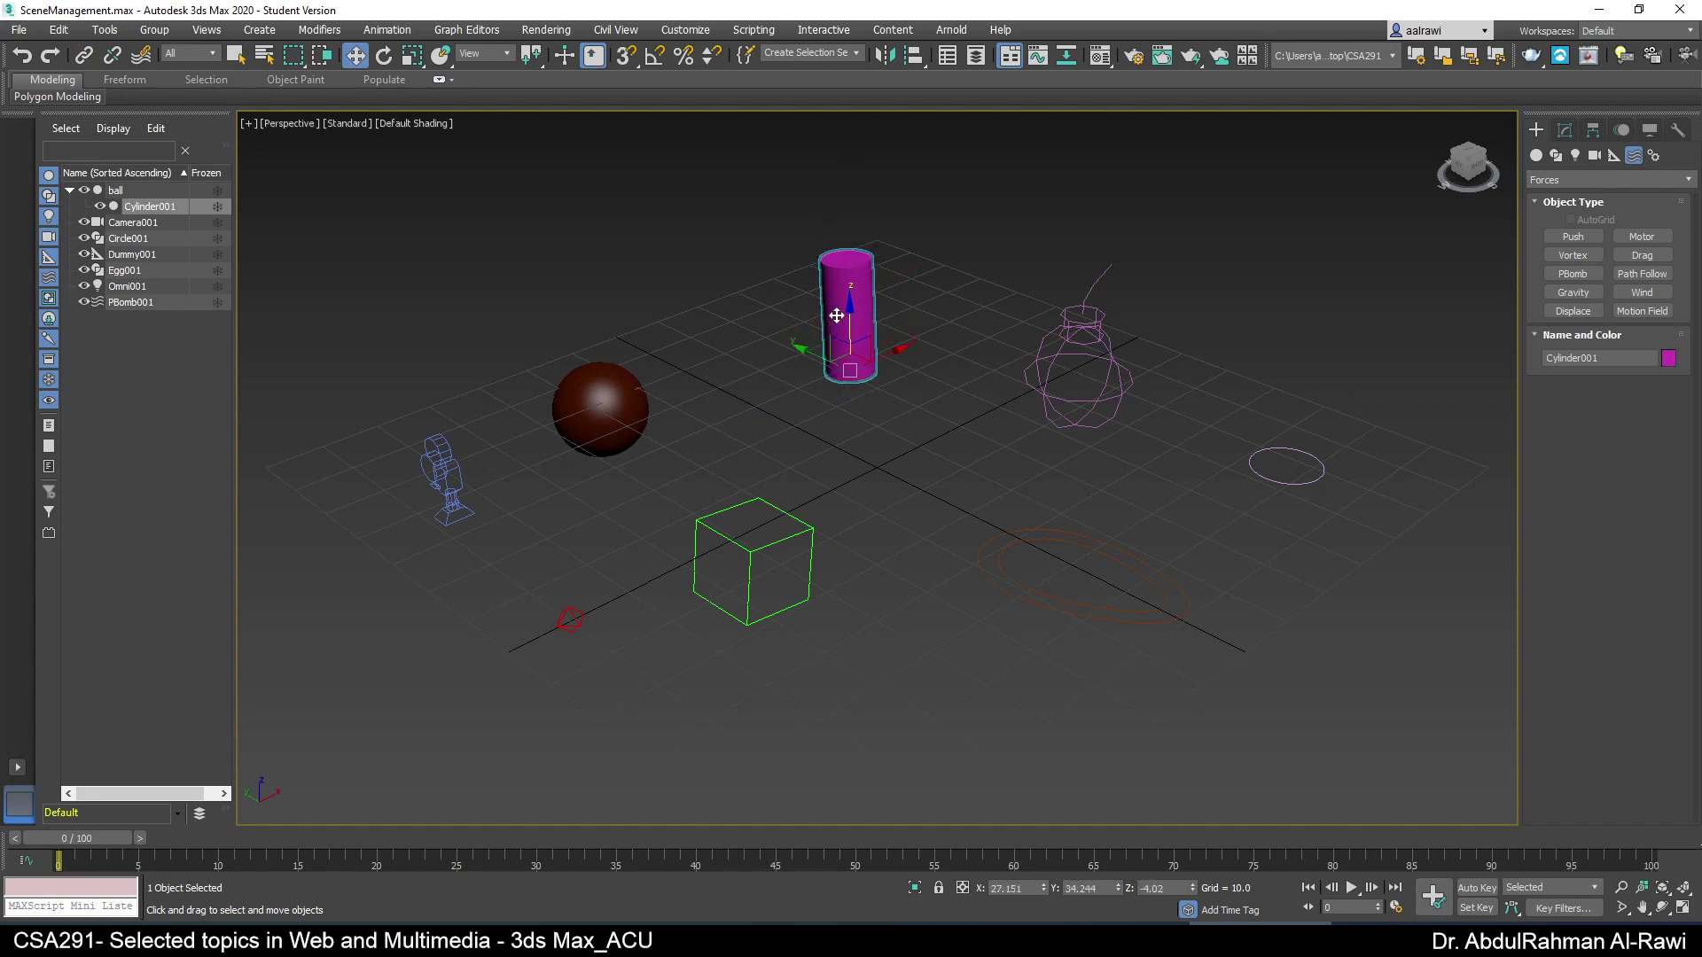
- Unlink the child cylinder from the ball, select the ball, and undo back to the linked hierarchy
left_click(114, 61)
left_click(600, 399)
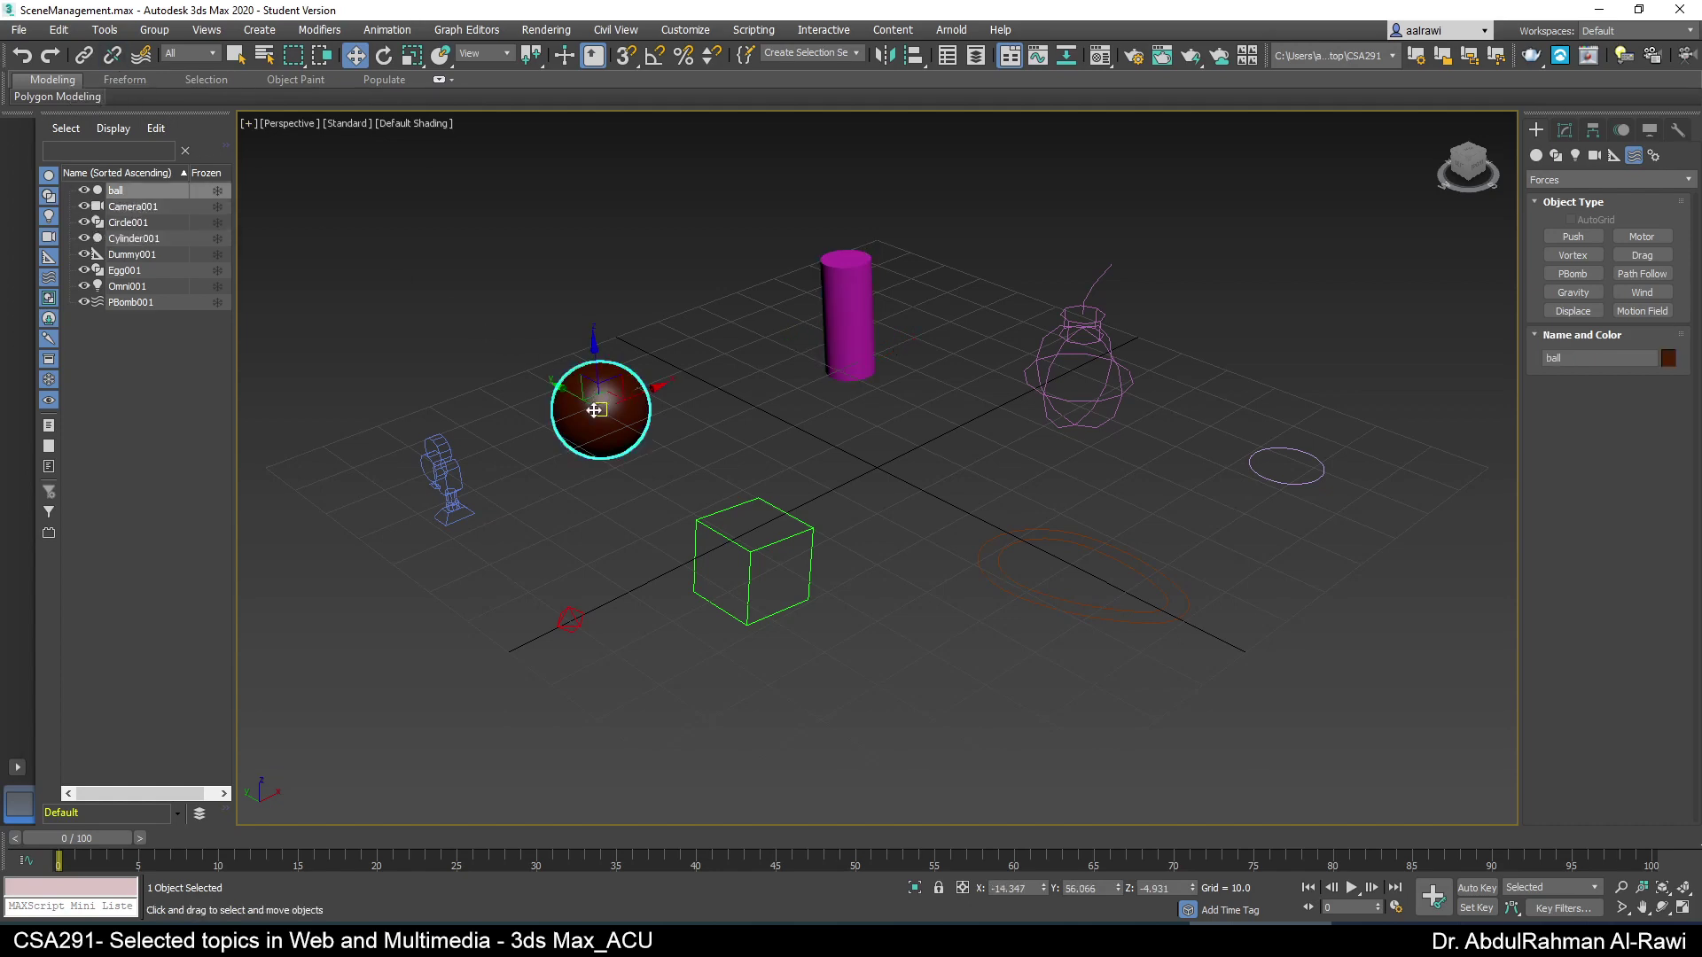
key("ctrl+z")
key("ctrl+z")
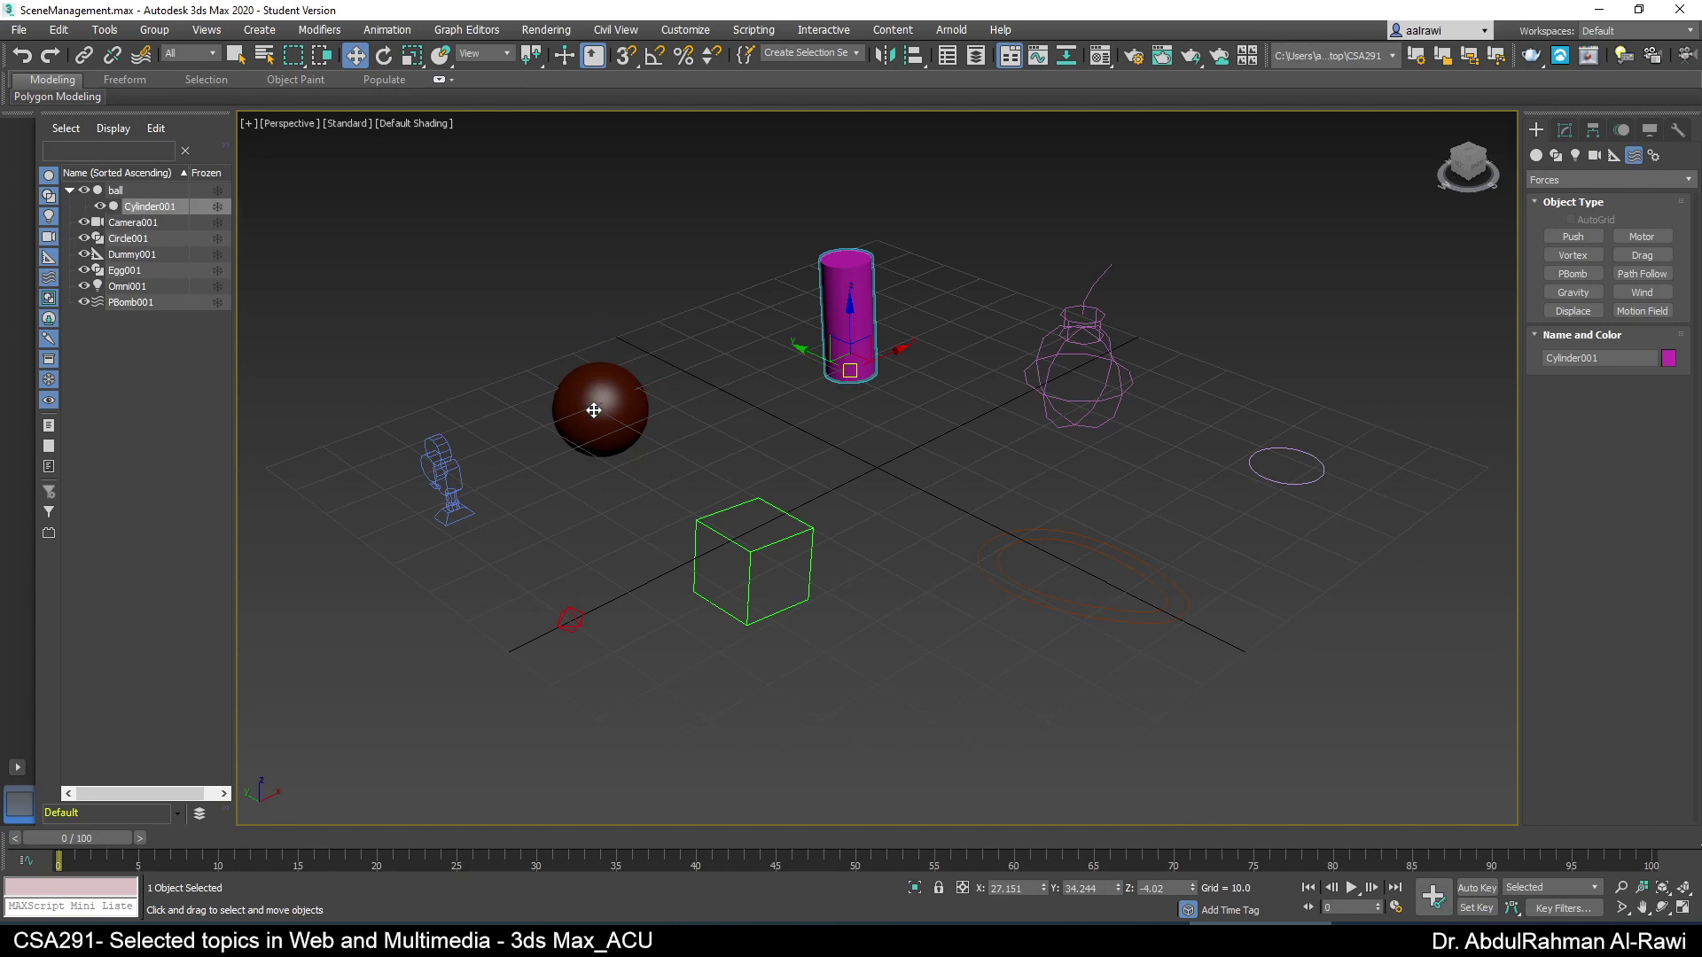
- Try Unlink Selection on the parent ball and on its child cylinder, and undo the cylinder's unlinking
left_click(600, 410)
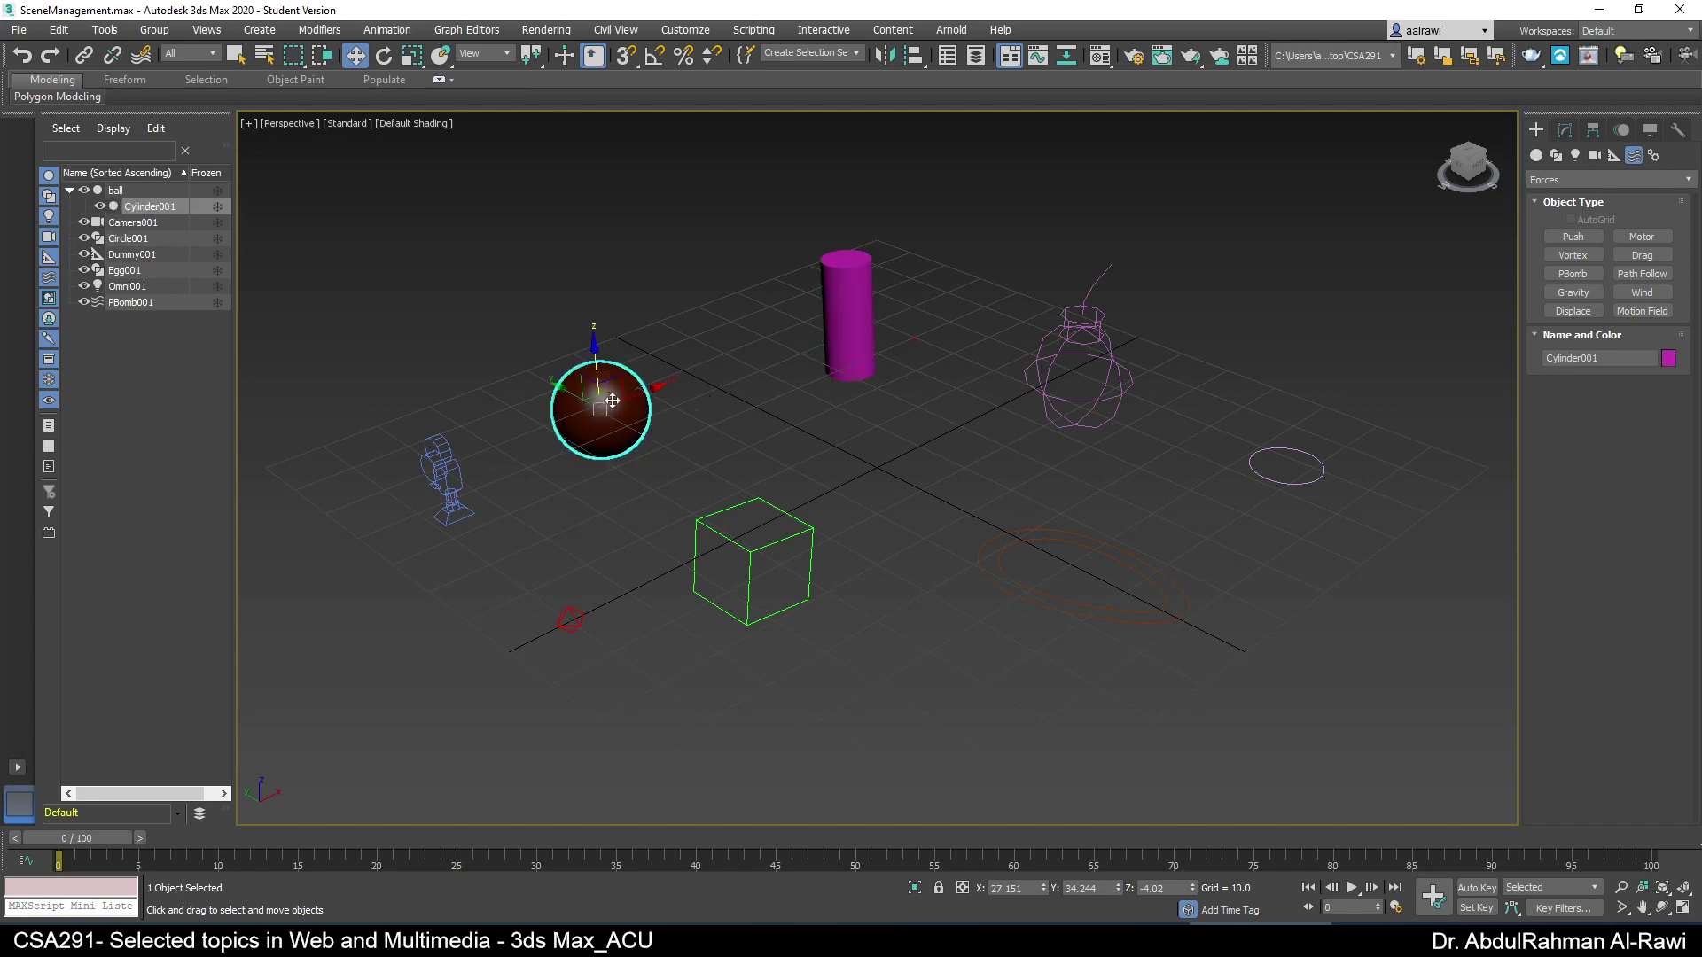
left_click(113, 56)
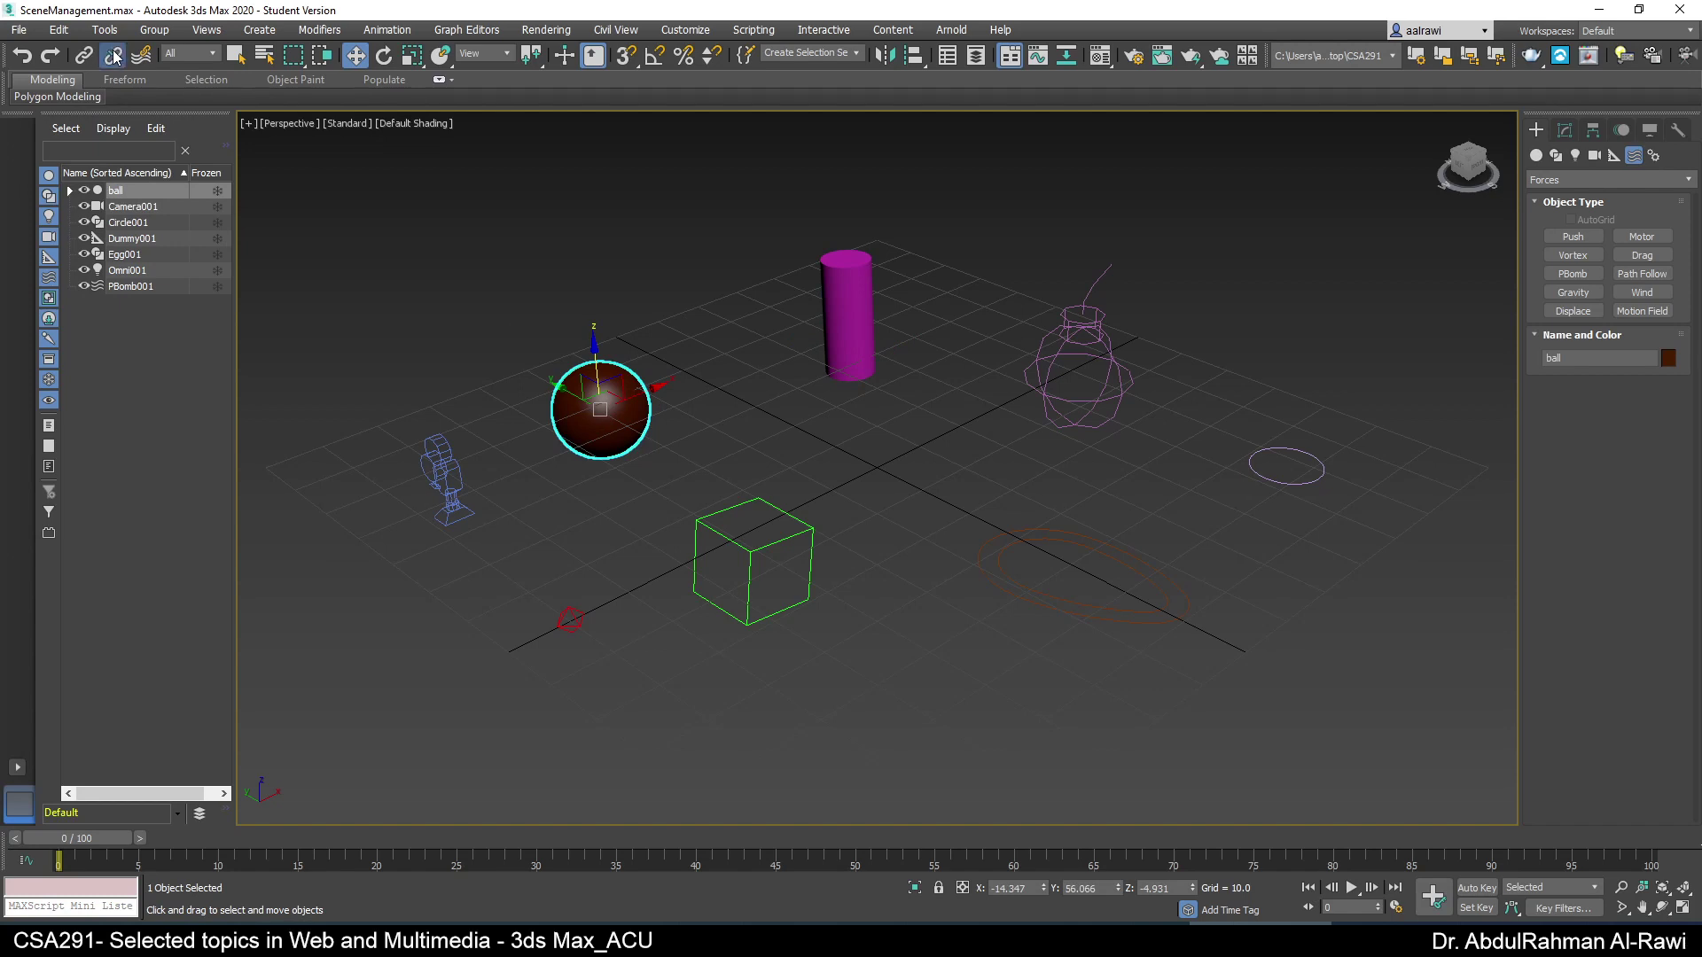
left_click(69, 190)
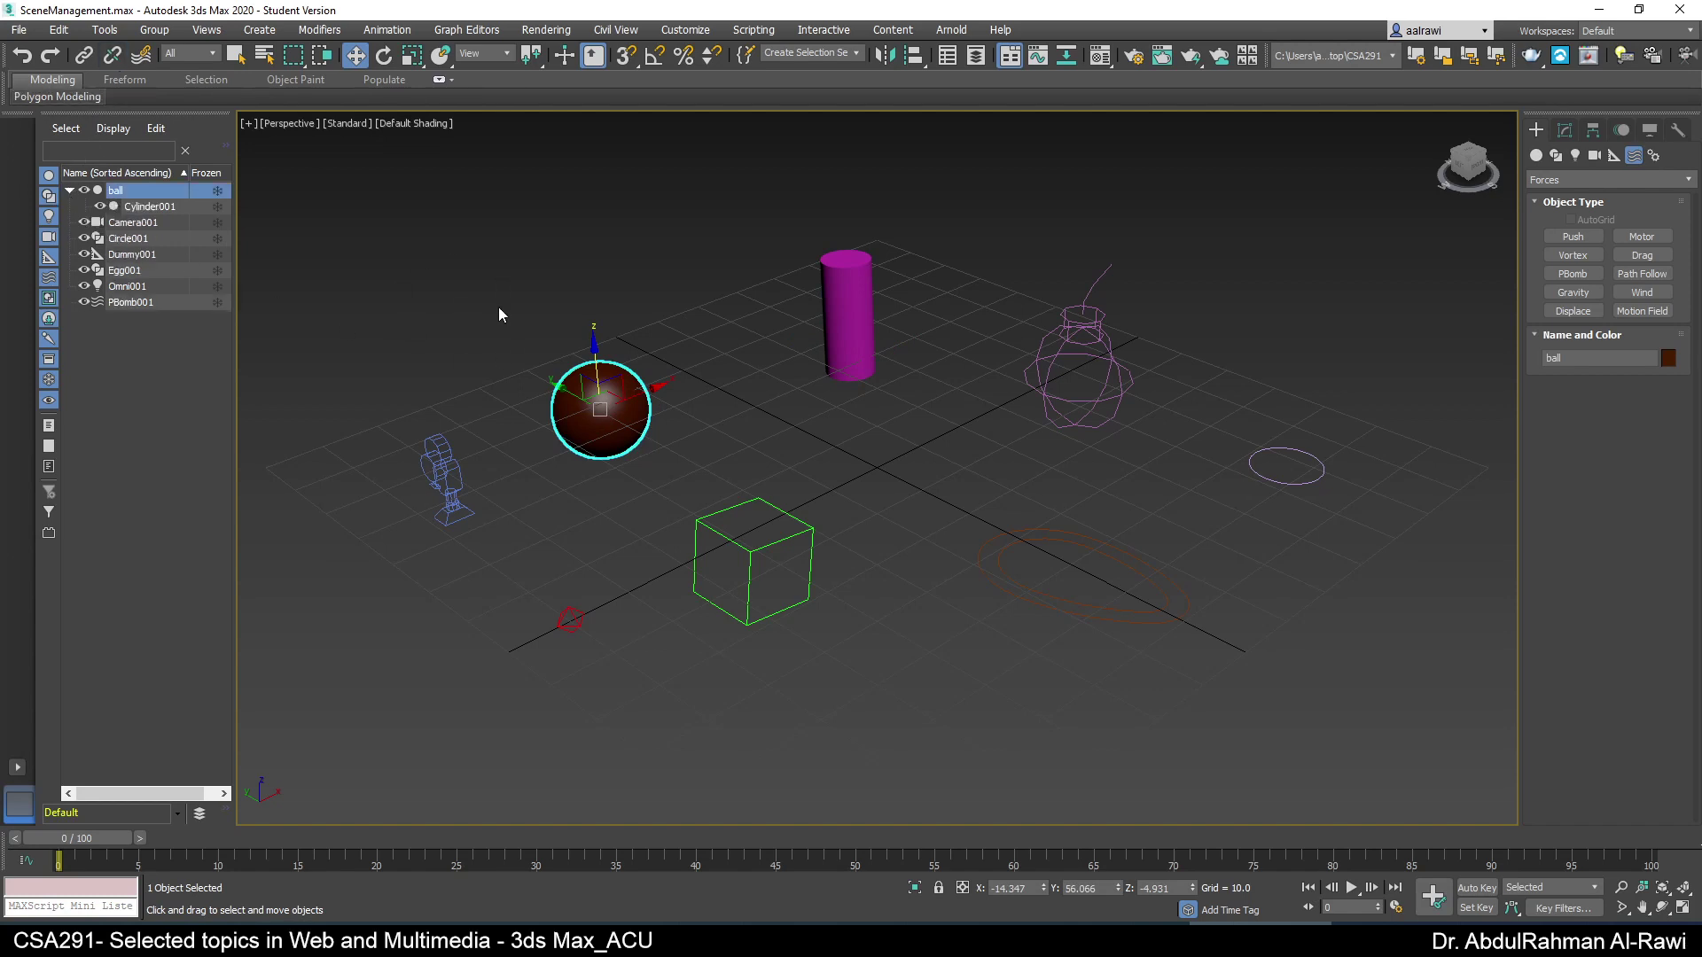
left_click(834, 298)
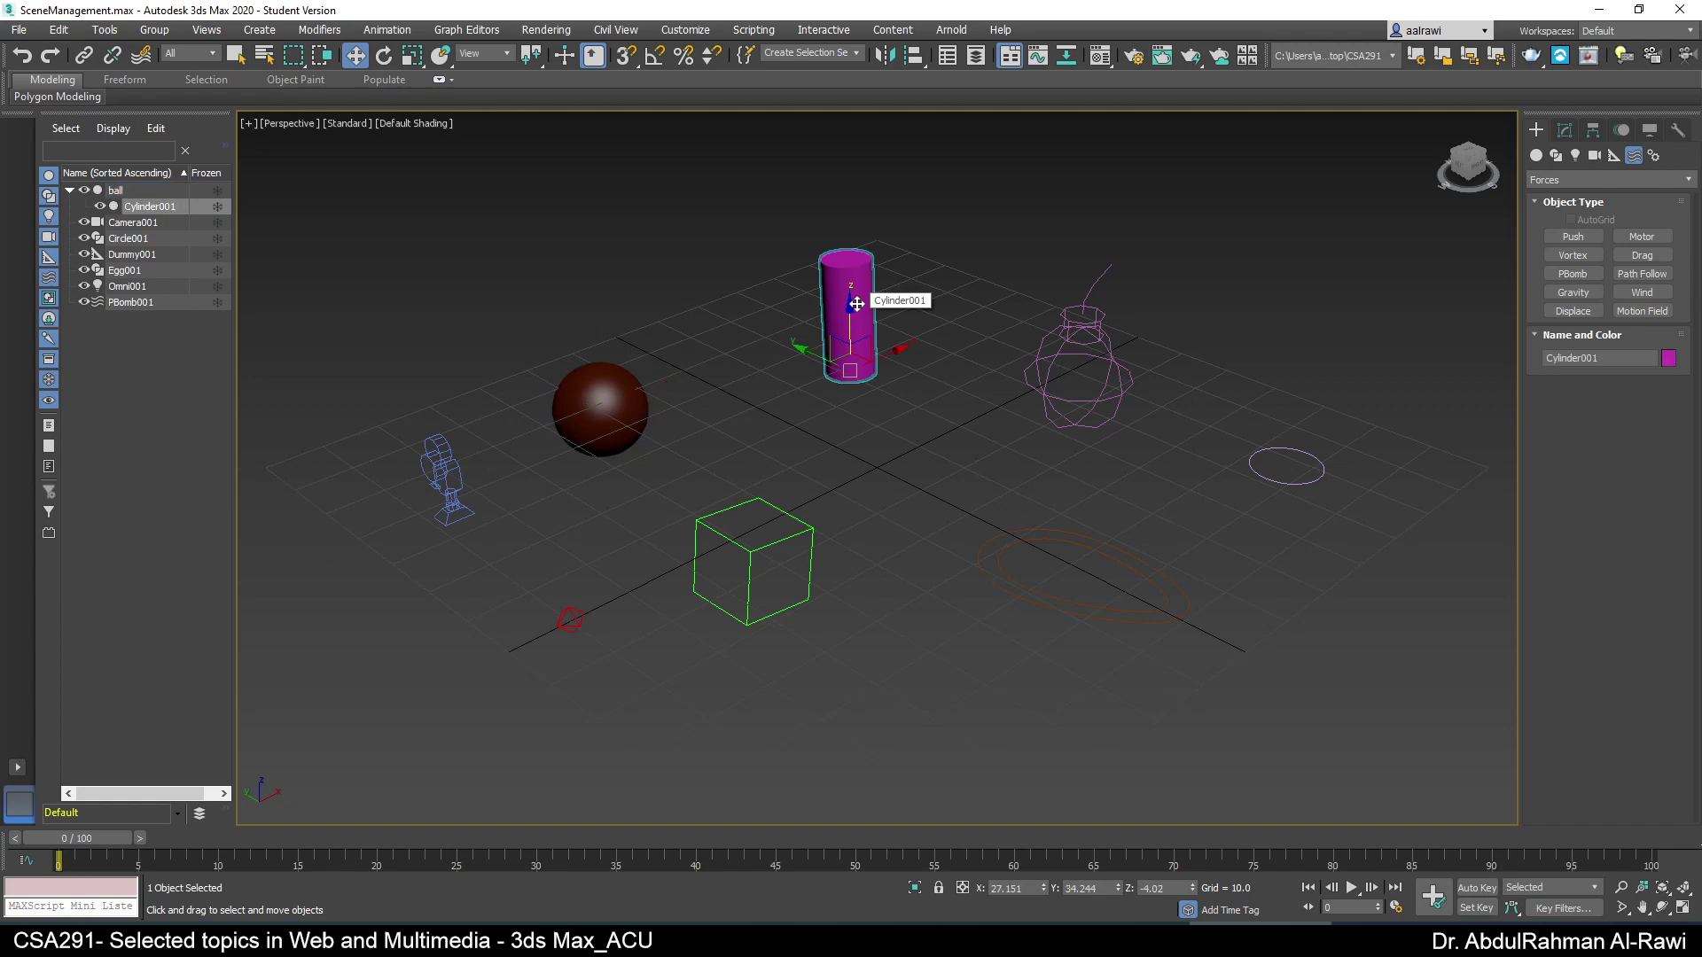
left_click(116, 56)
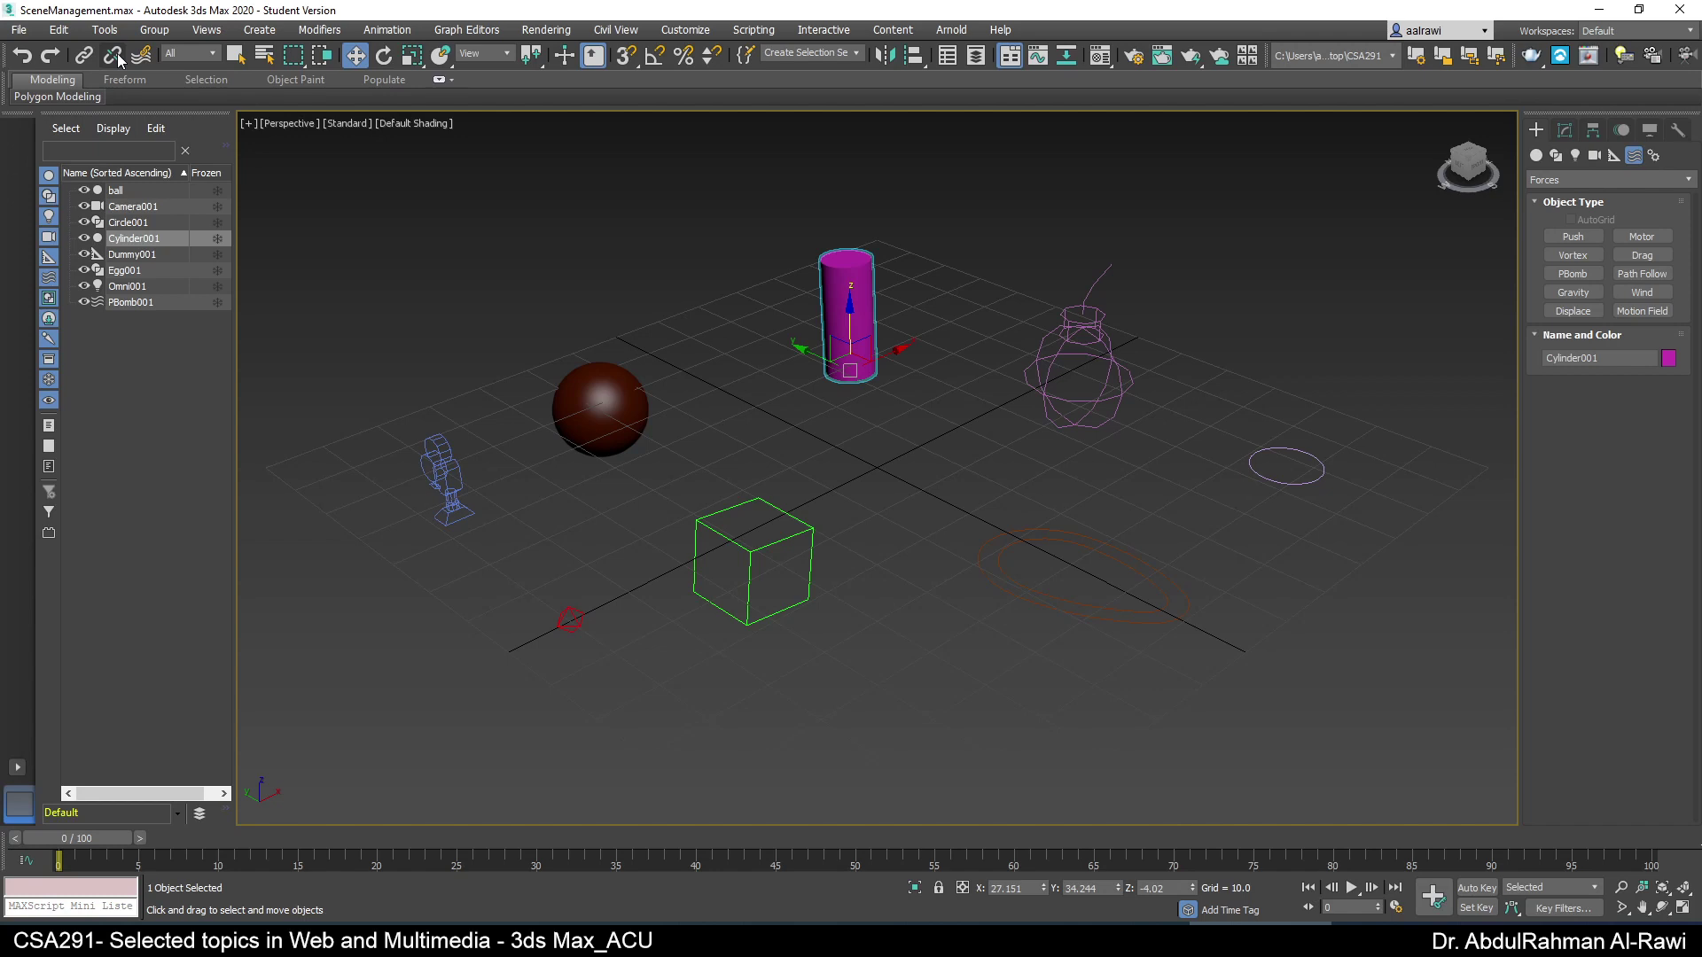
key("ctrl+z")
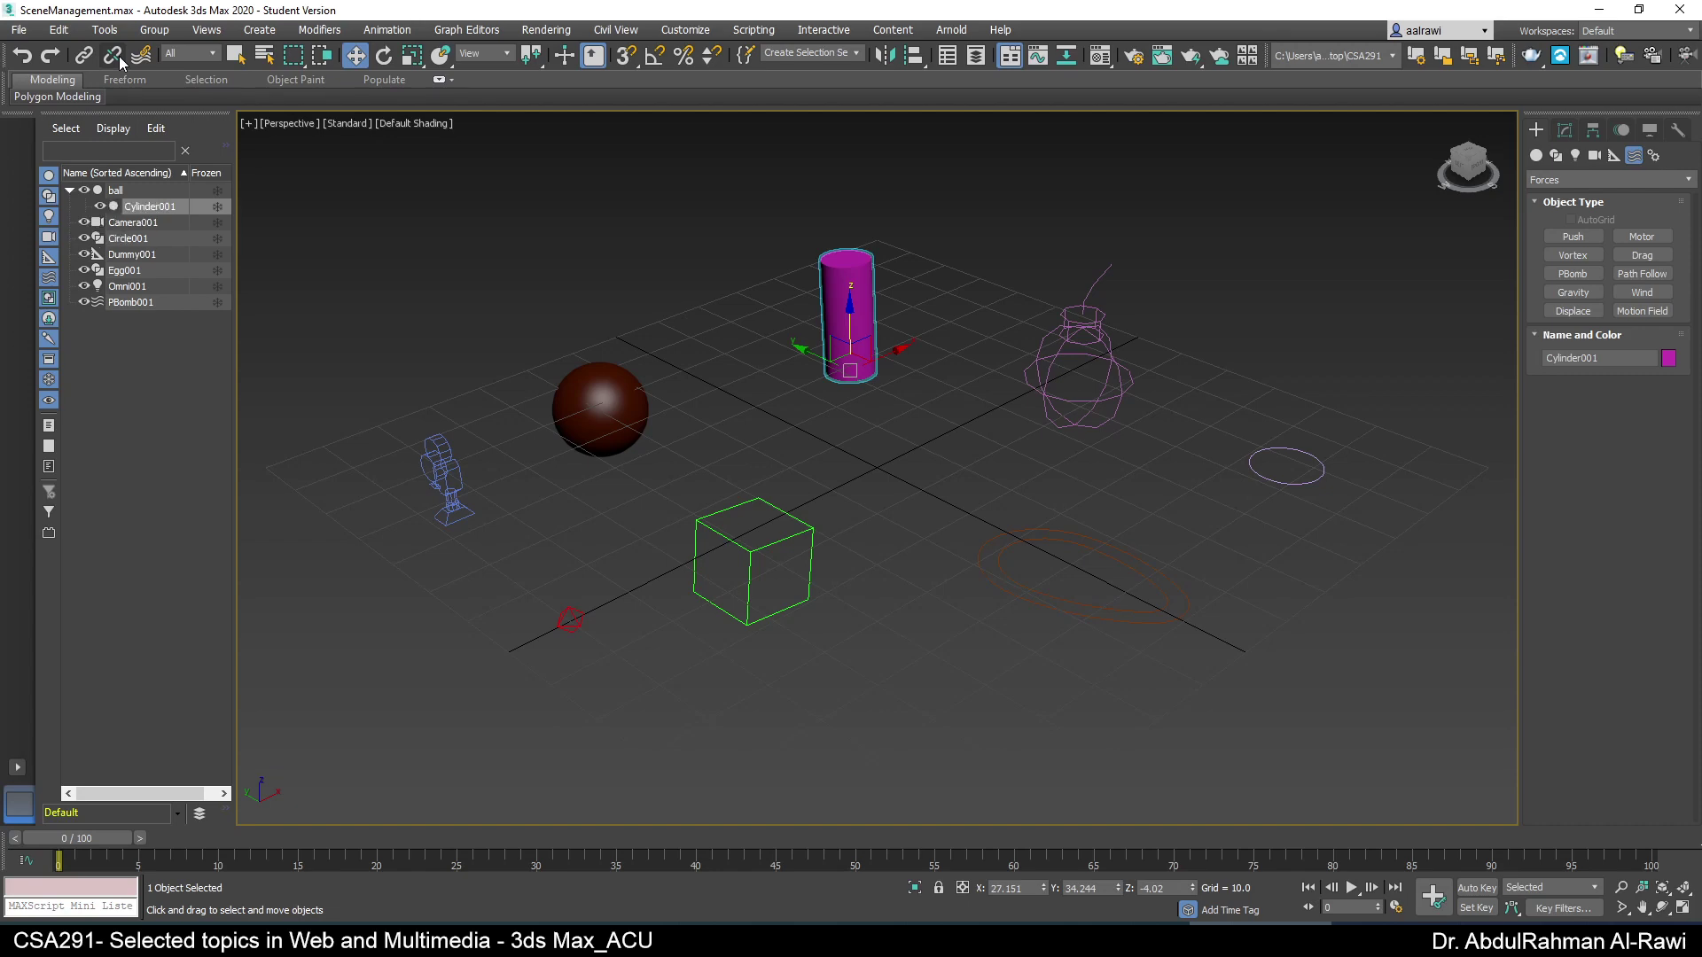
- Raise the parent ball slightly, and unlink the child cylinder from it
left_click(601, 407)
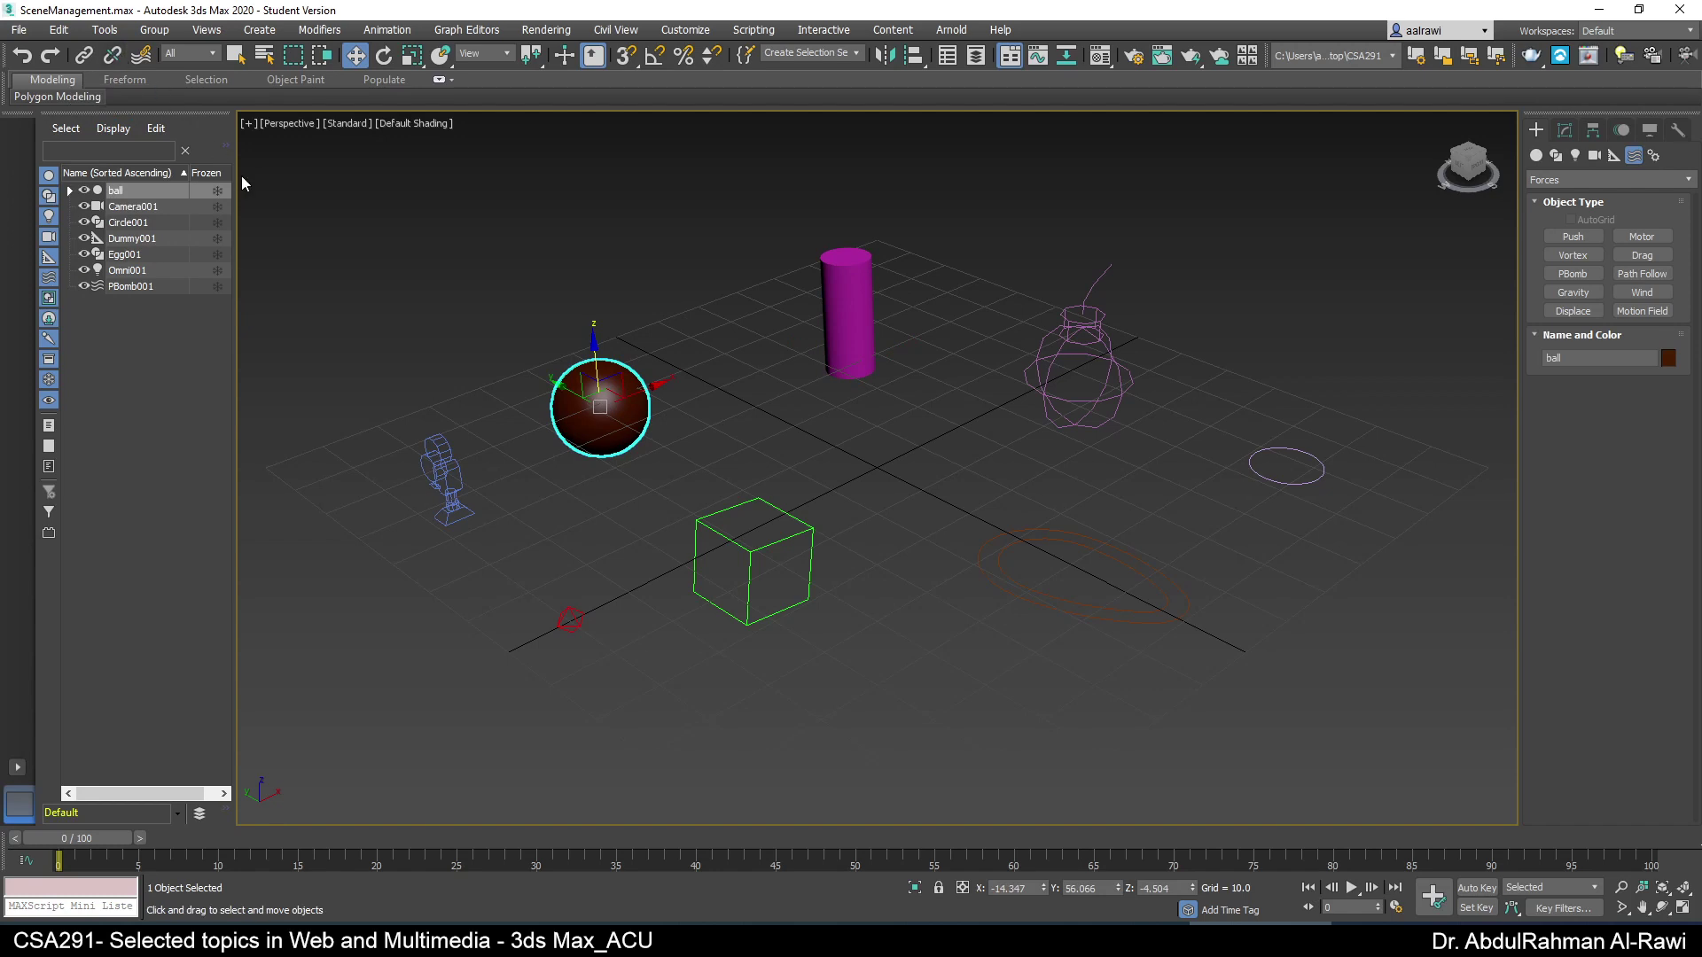
left_click(843, 321)
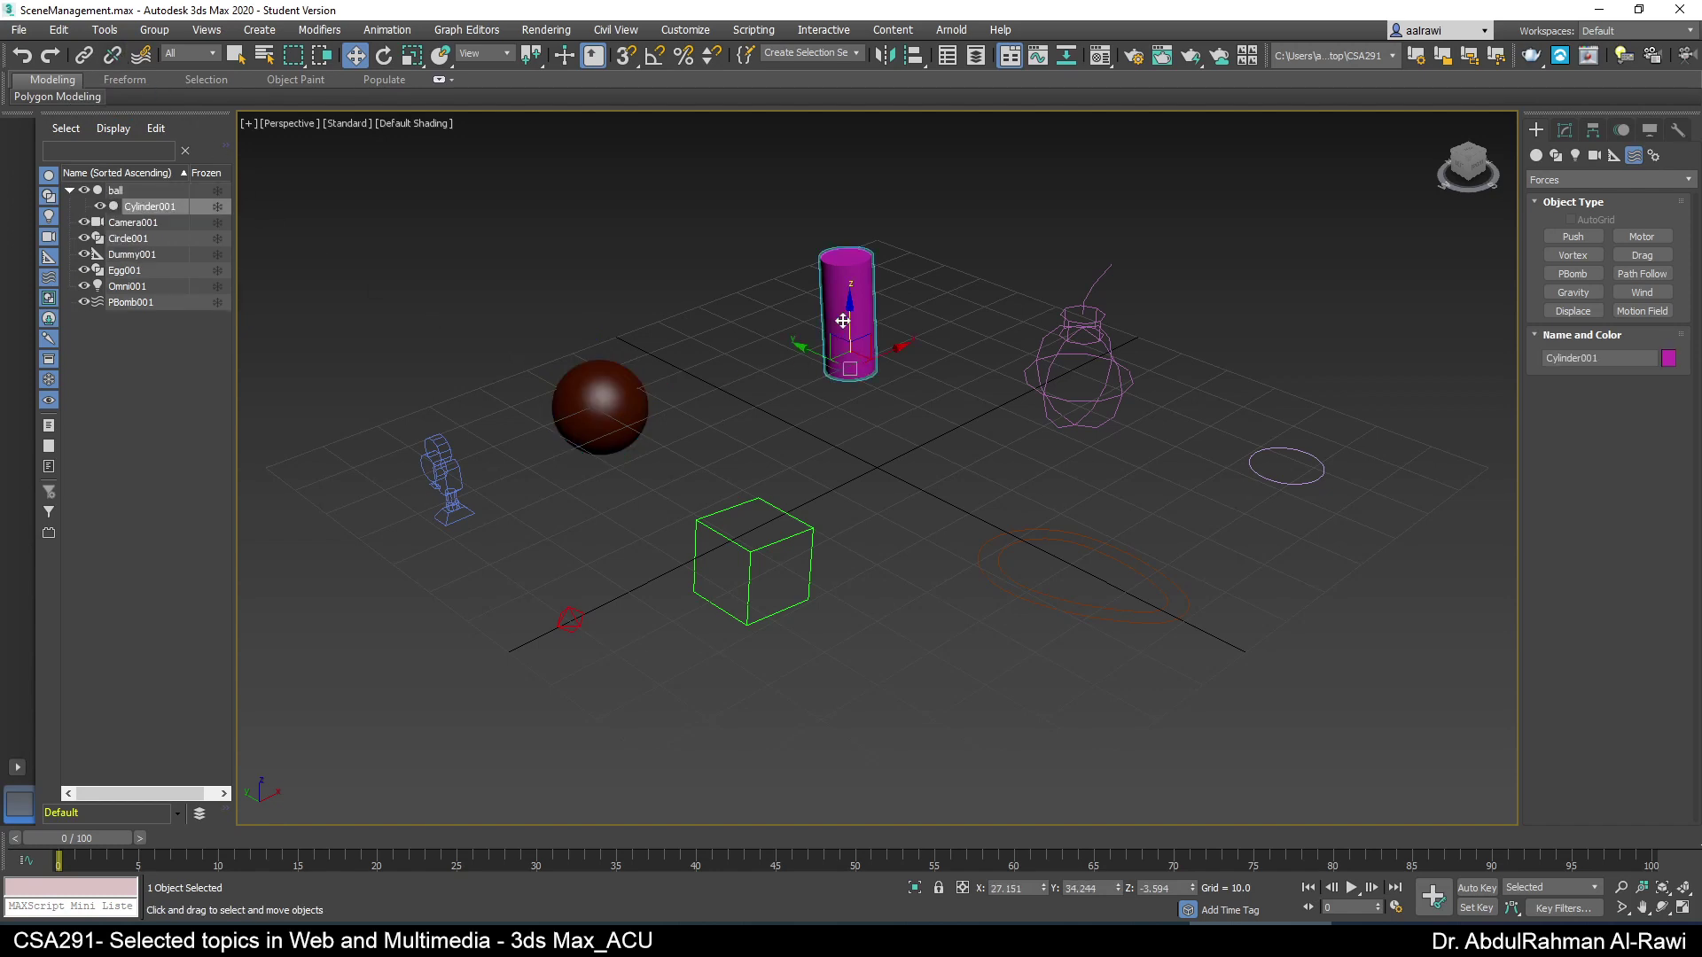
left_click(106, 59)
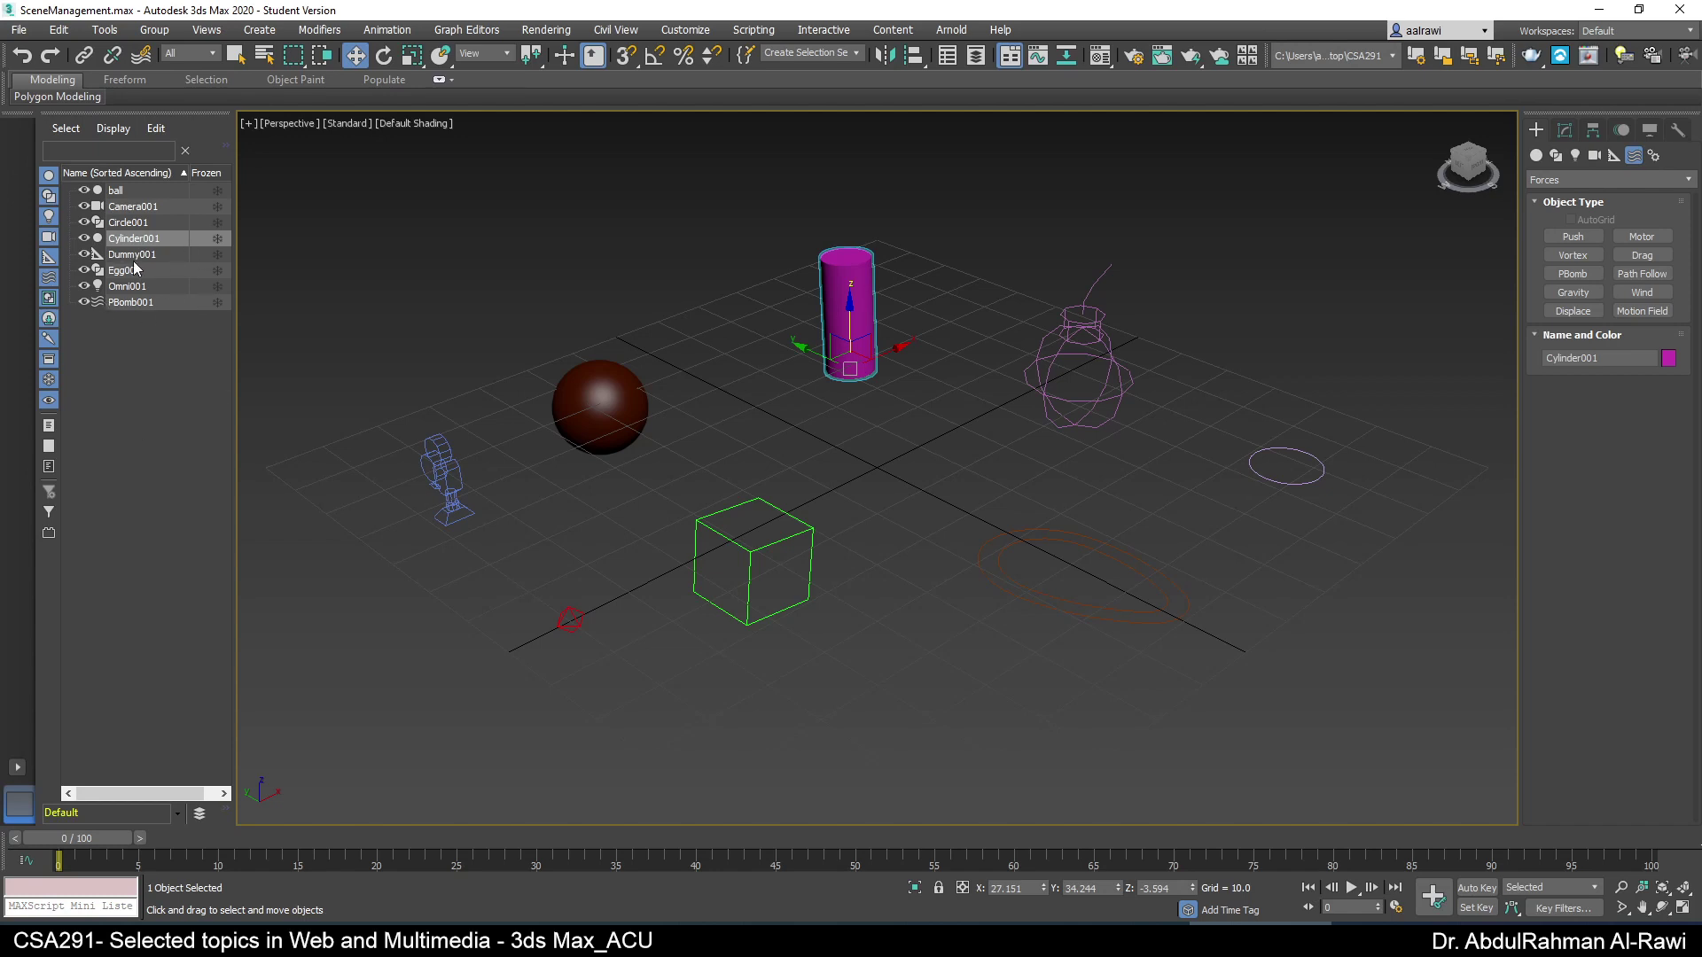
- Hide Cylinder001 from the Scene Explorer and make it visible again
left_click(83, 237)
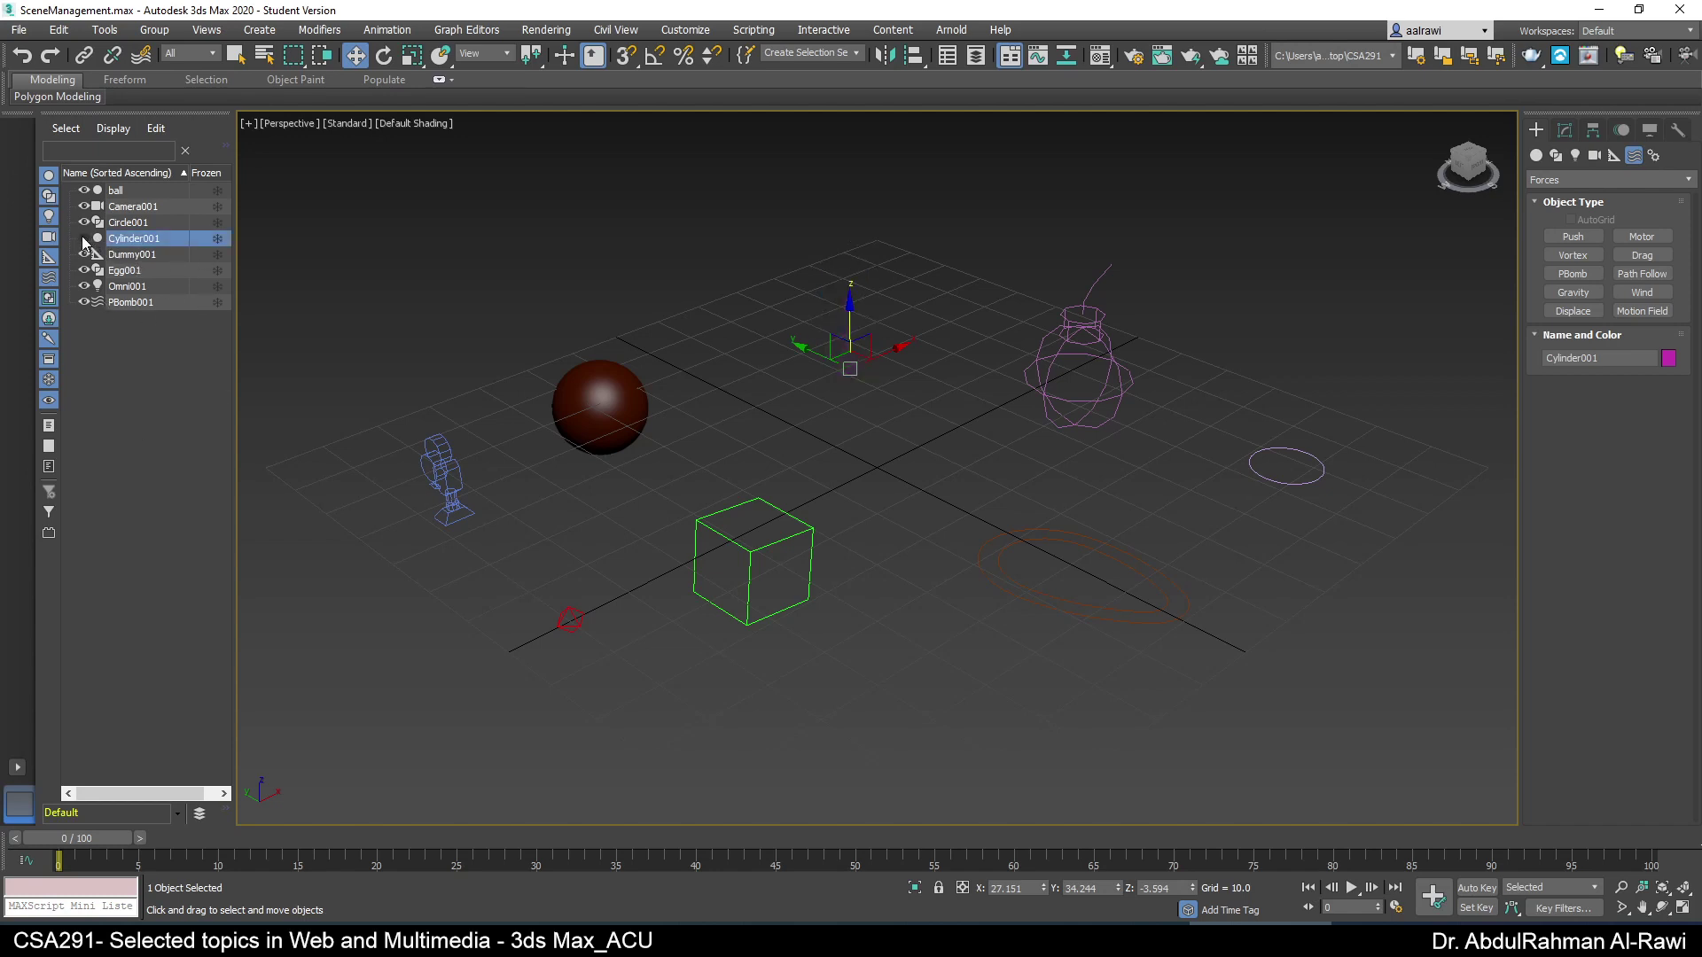
left_click(82, 237)
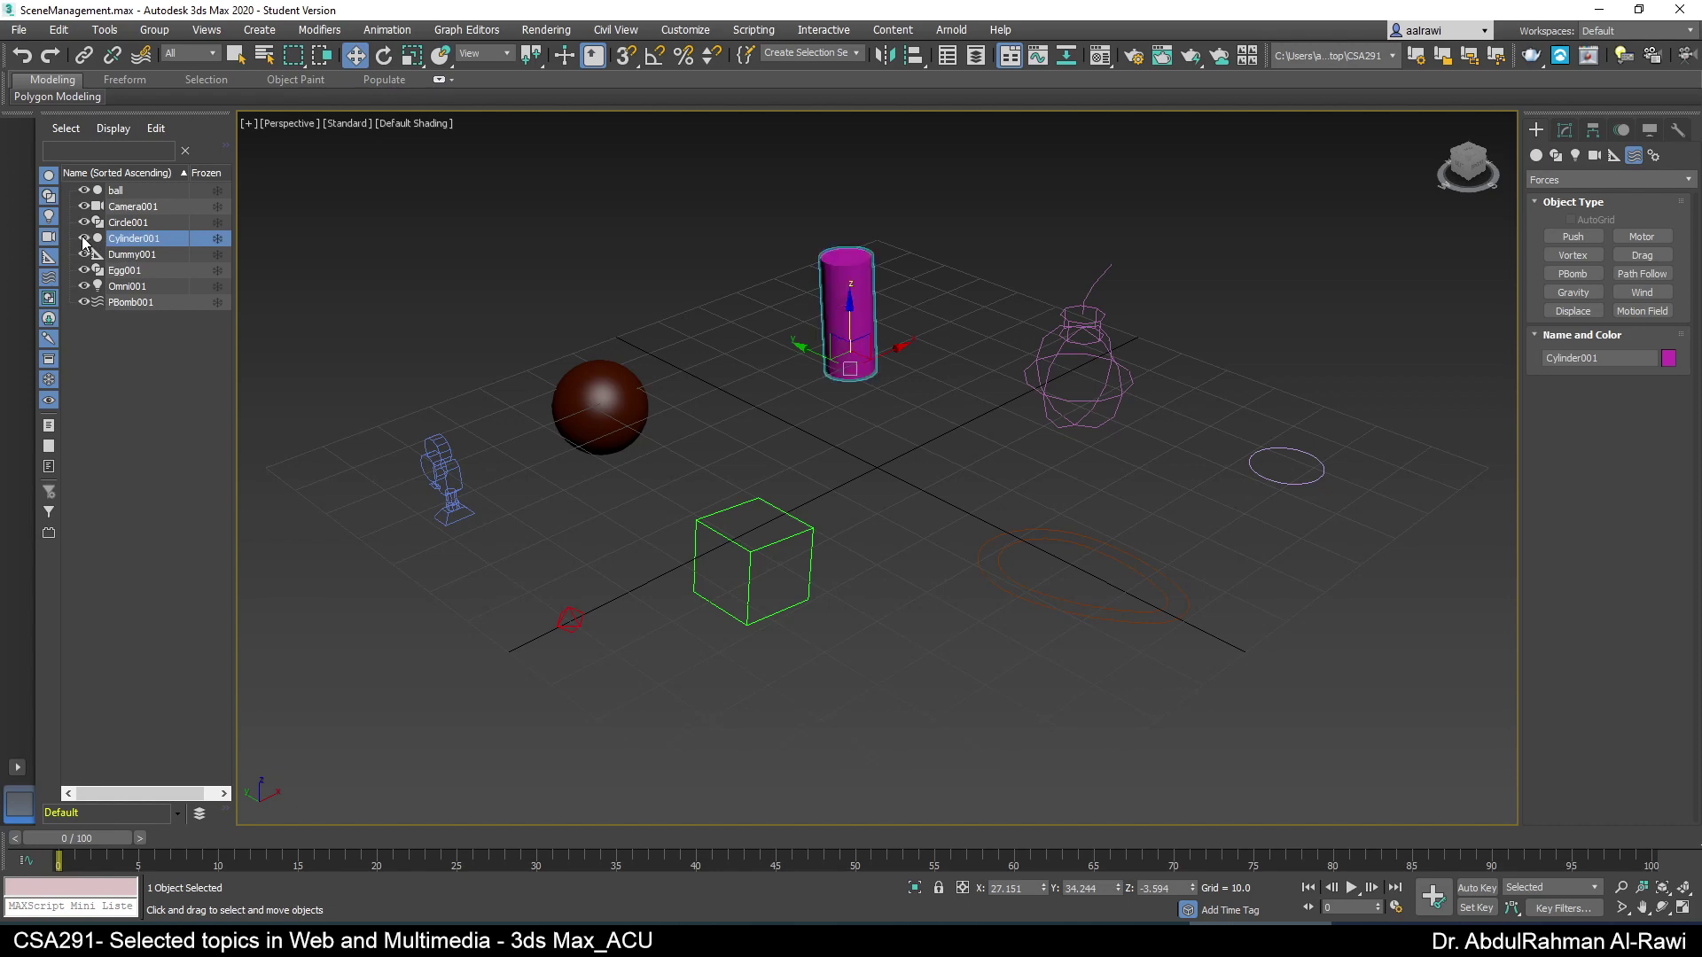
- Freeze and unfreeze Cylinder001 and the ball one after the other in the Scene Explorer
left_click(220, 237)
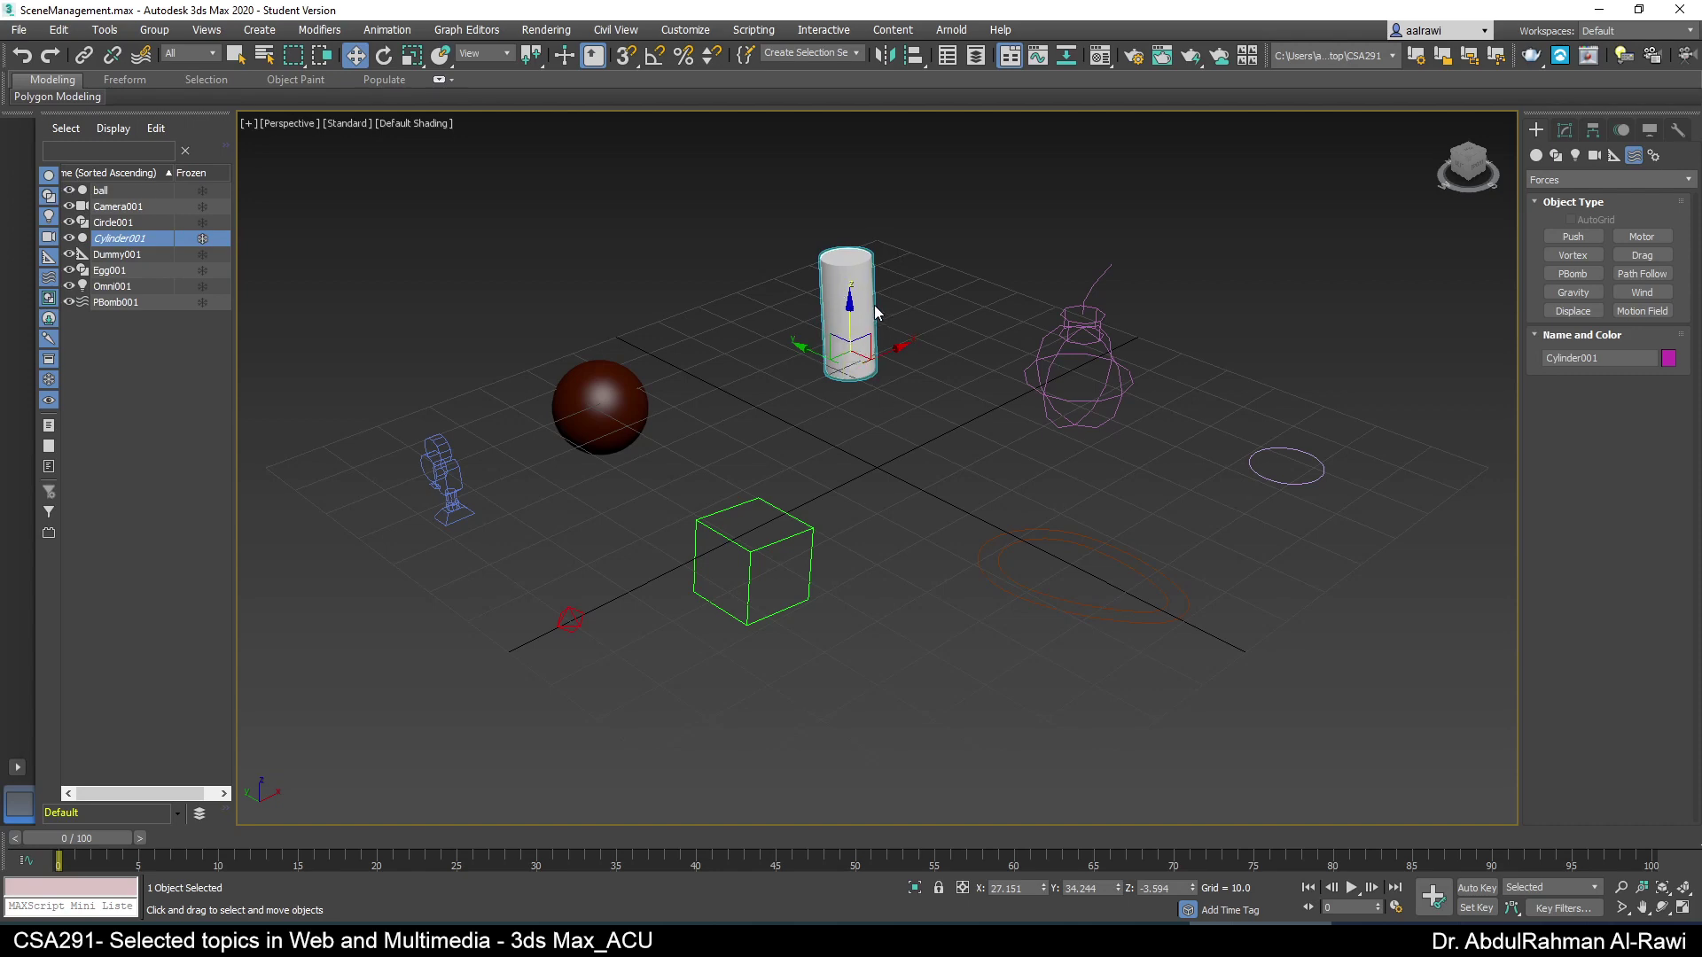
left_click(694, 326)
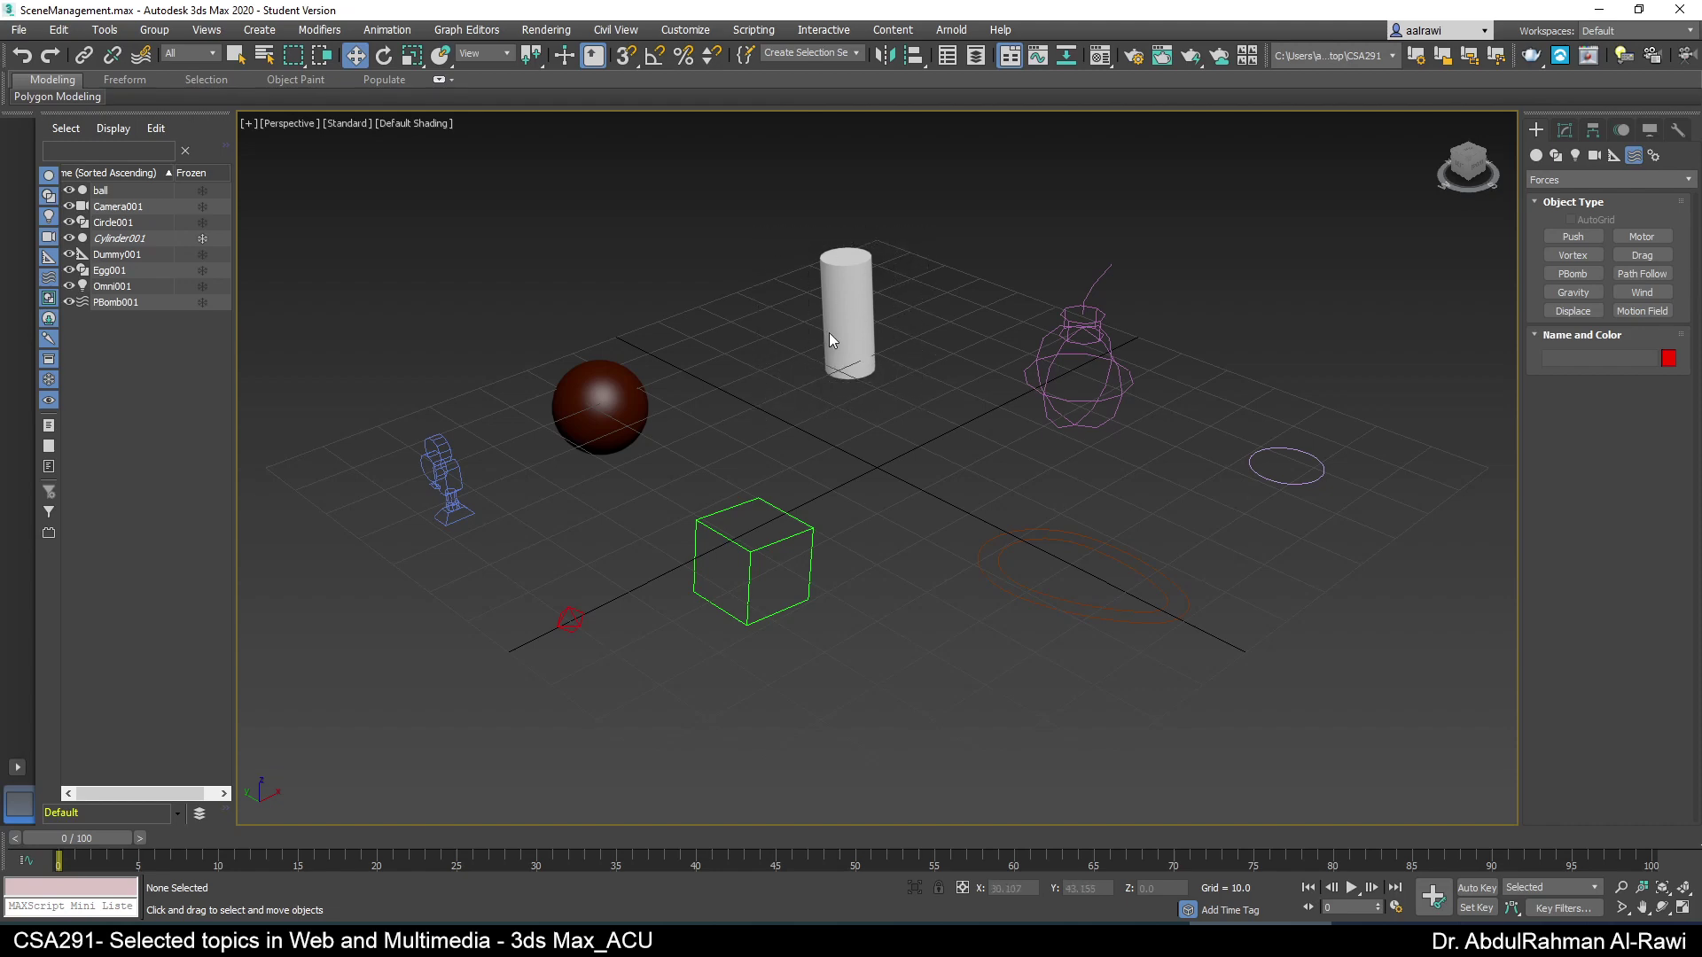
left_click(200, 239)
left_click(203, 191)
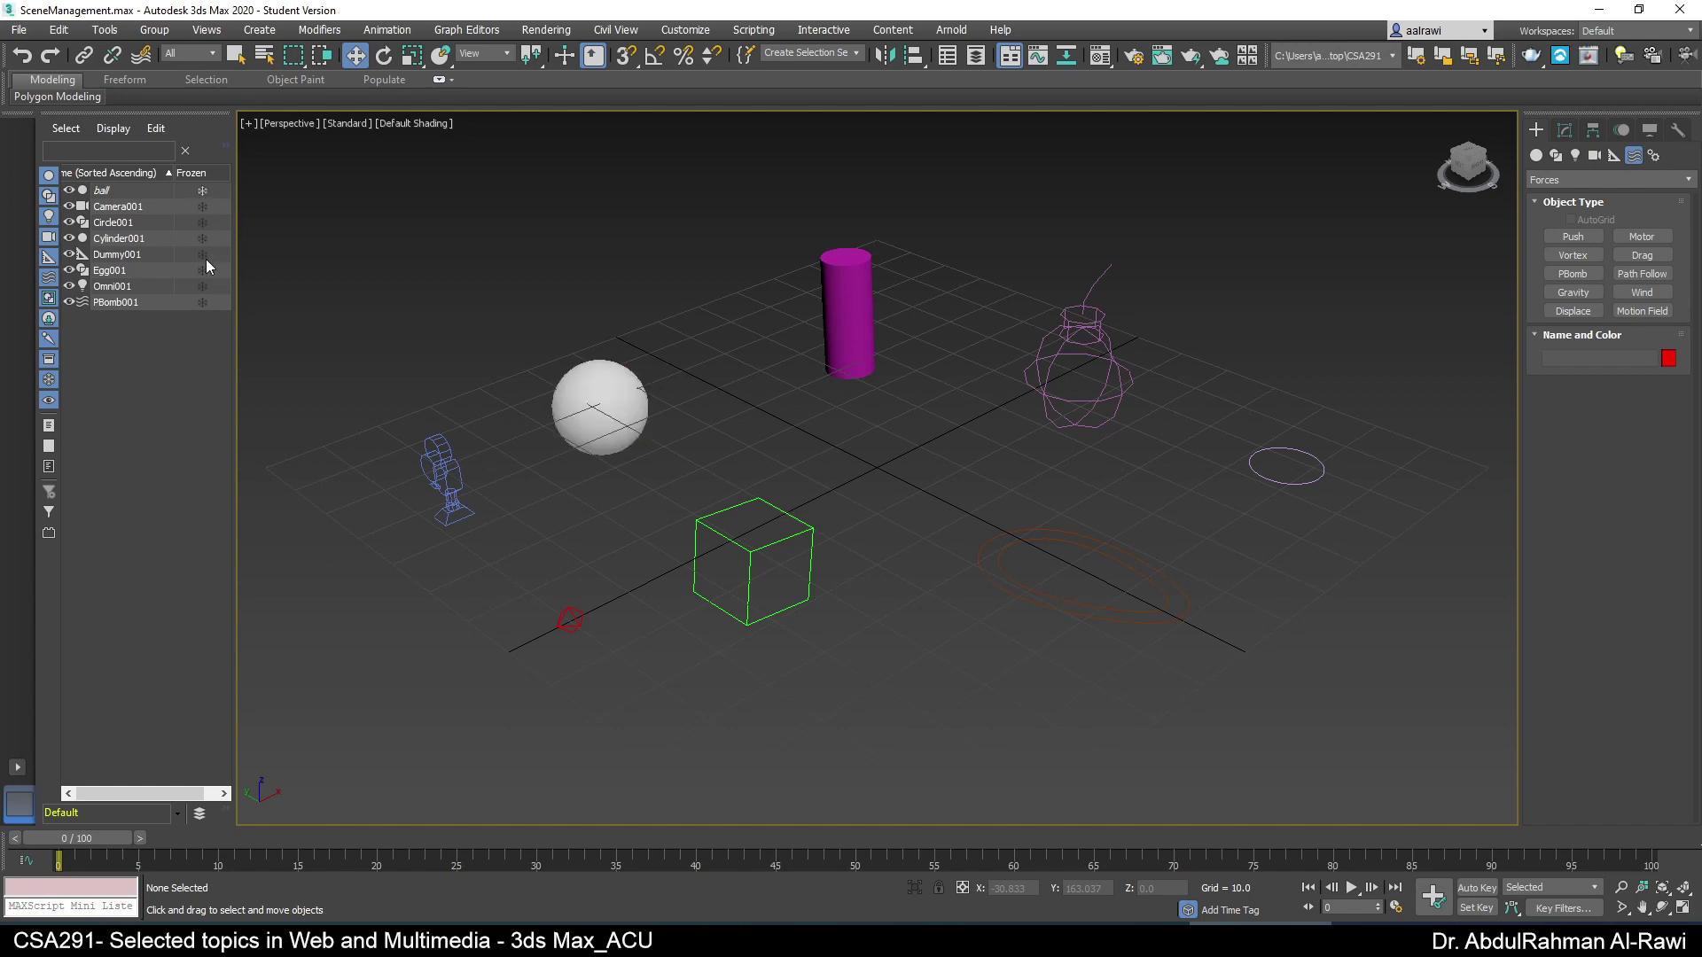
left_click_drag(202, 227, 198, 190)
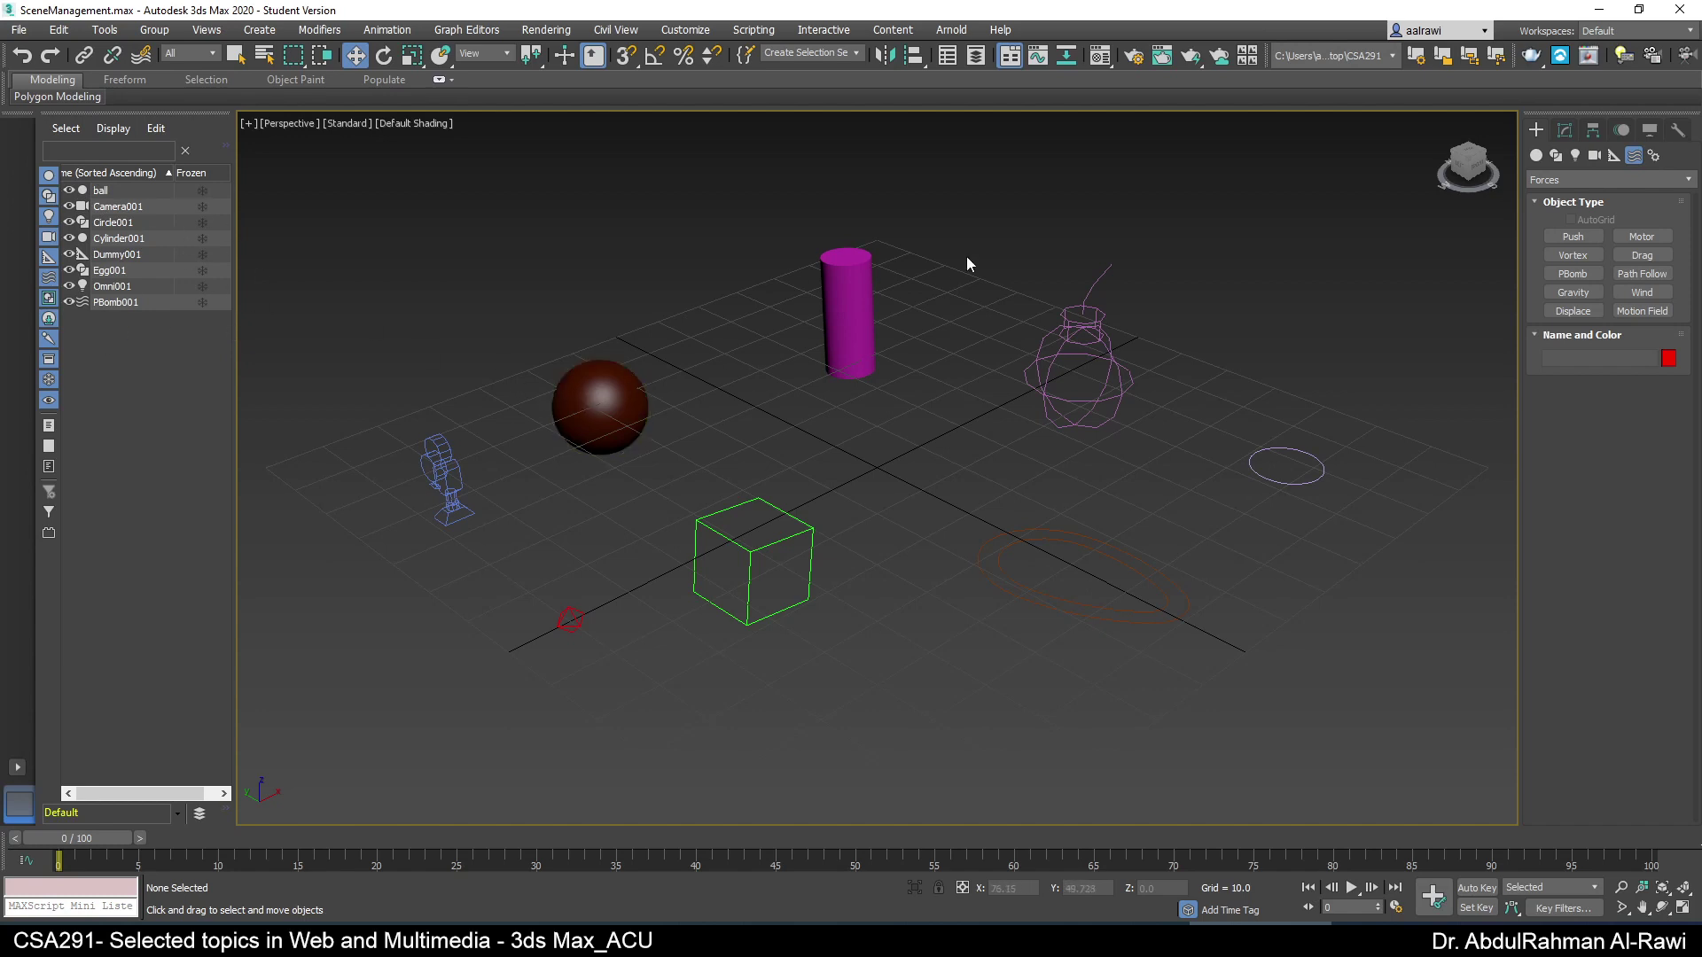
- Select the ball, Cylinder001, Dummy001 and Omni001 together, and review the freeze and hide commands available for them
left_click_drag(965, 256, 500, 675)
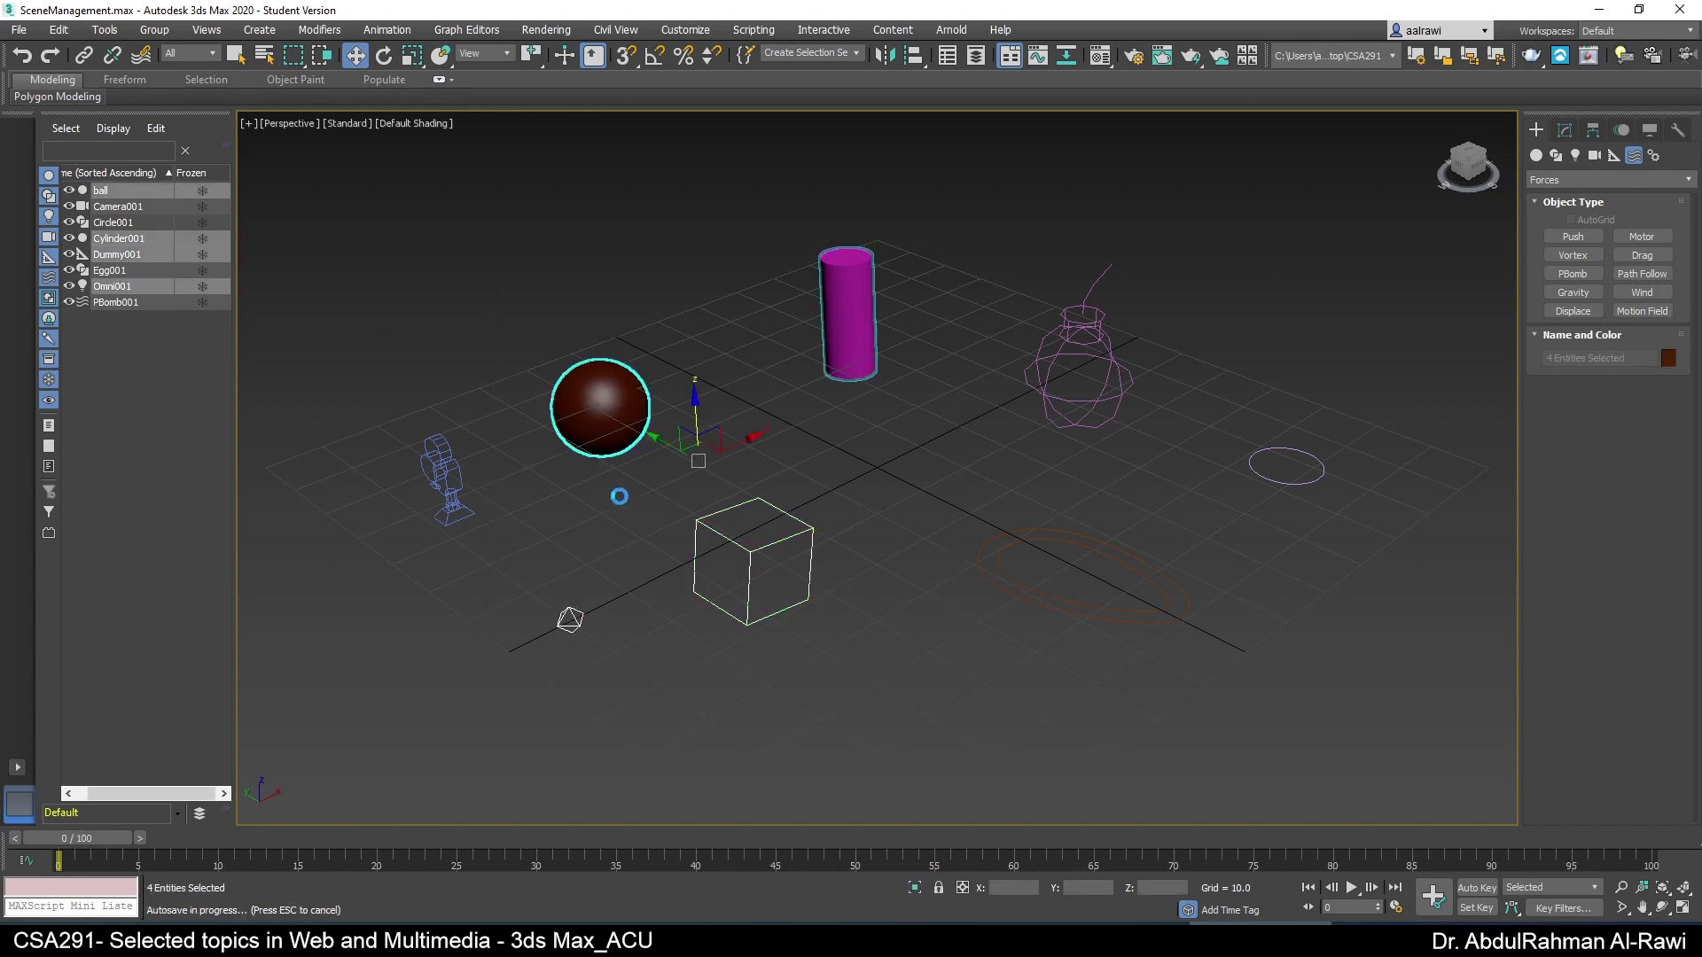
right_click(615, 424)
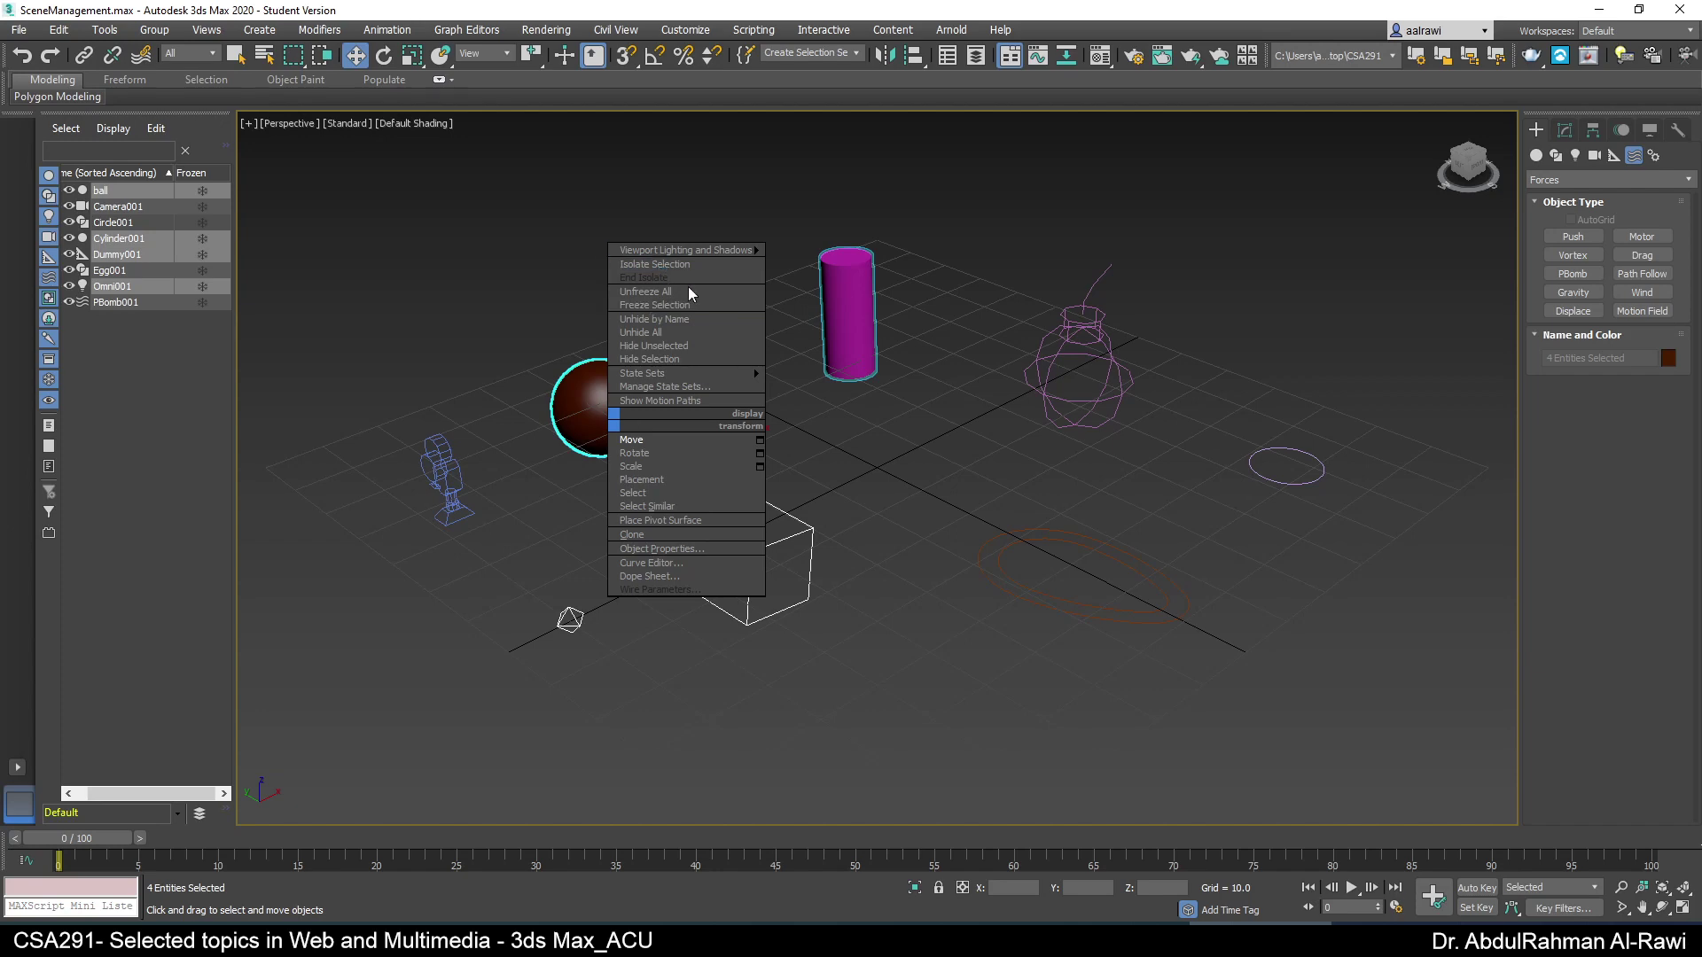
left_click(891, 429)
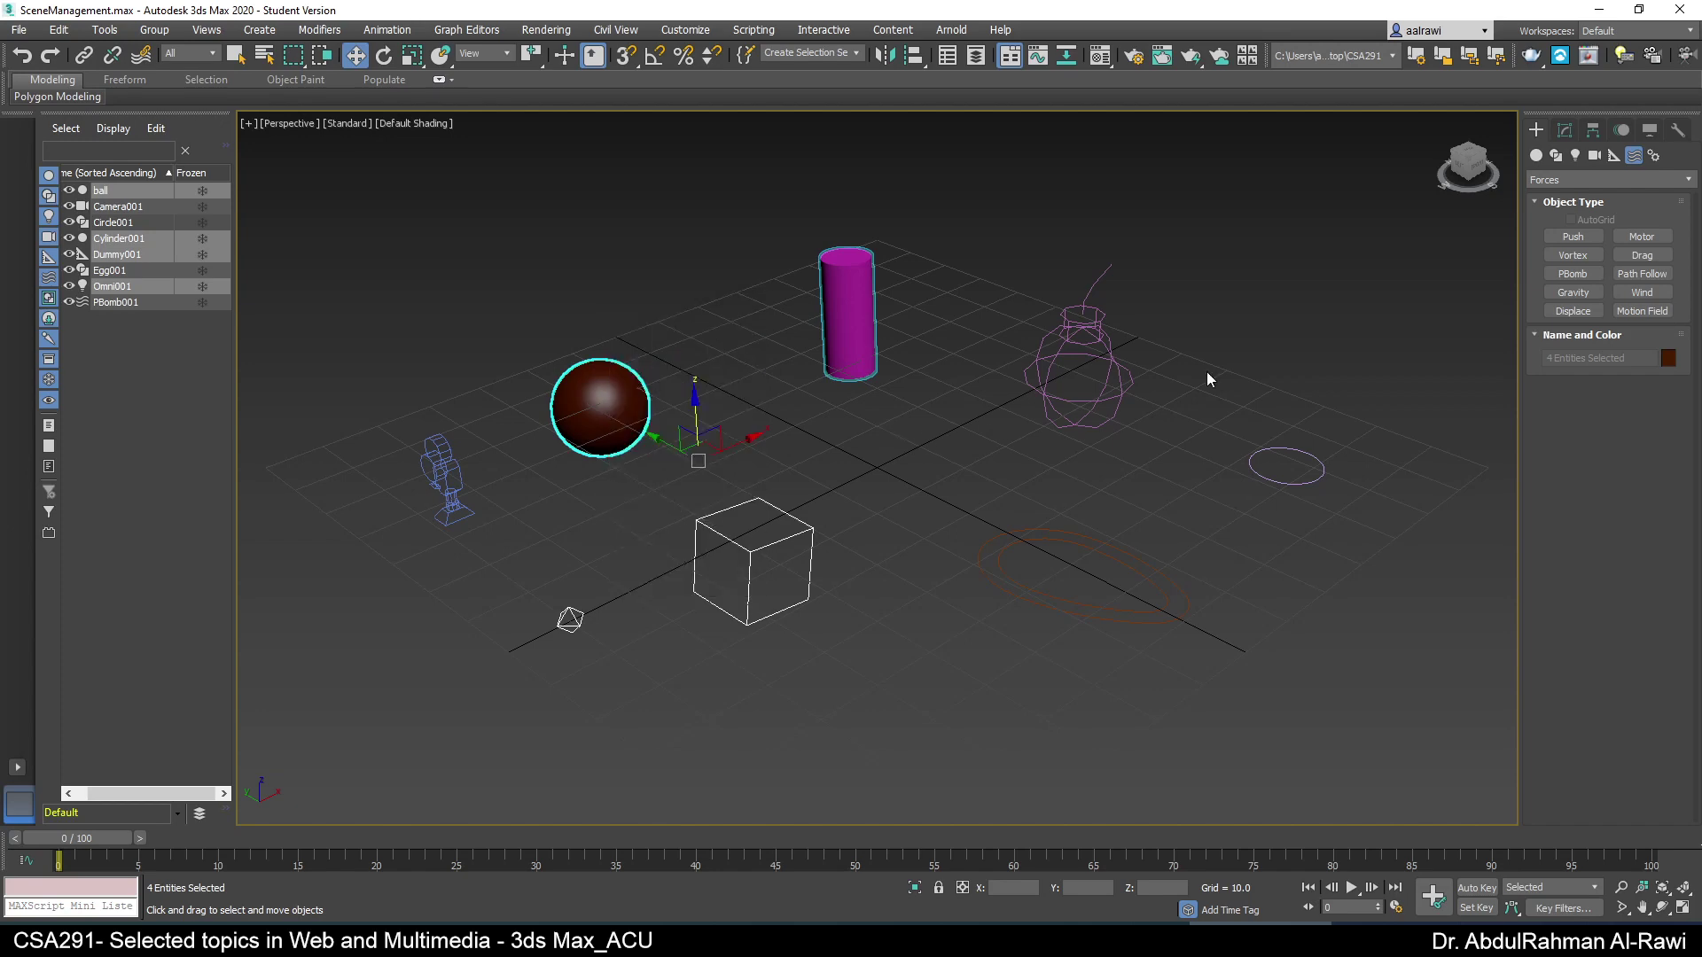
- Deselect everything and use Hide by Hit to hide the purple cylinder and the PBomb space warp
left_click(1650, 130)
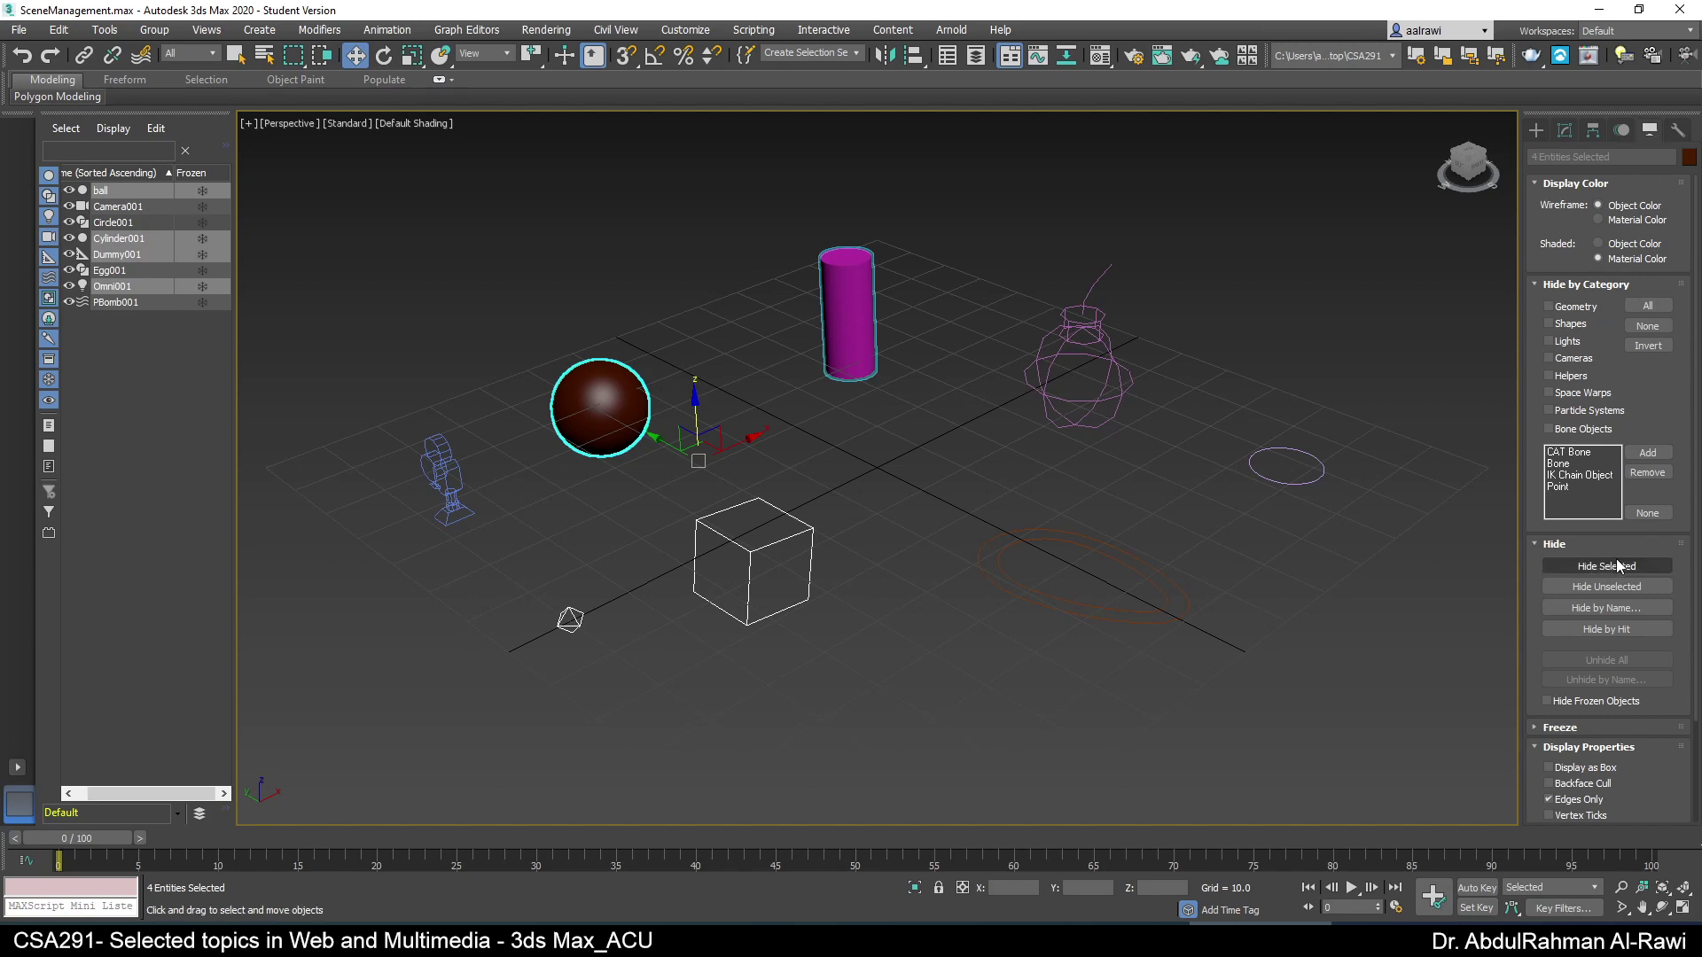
left_click(934, 466)
left_click(1587, 629)
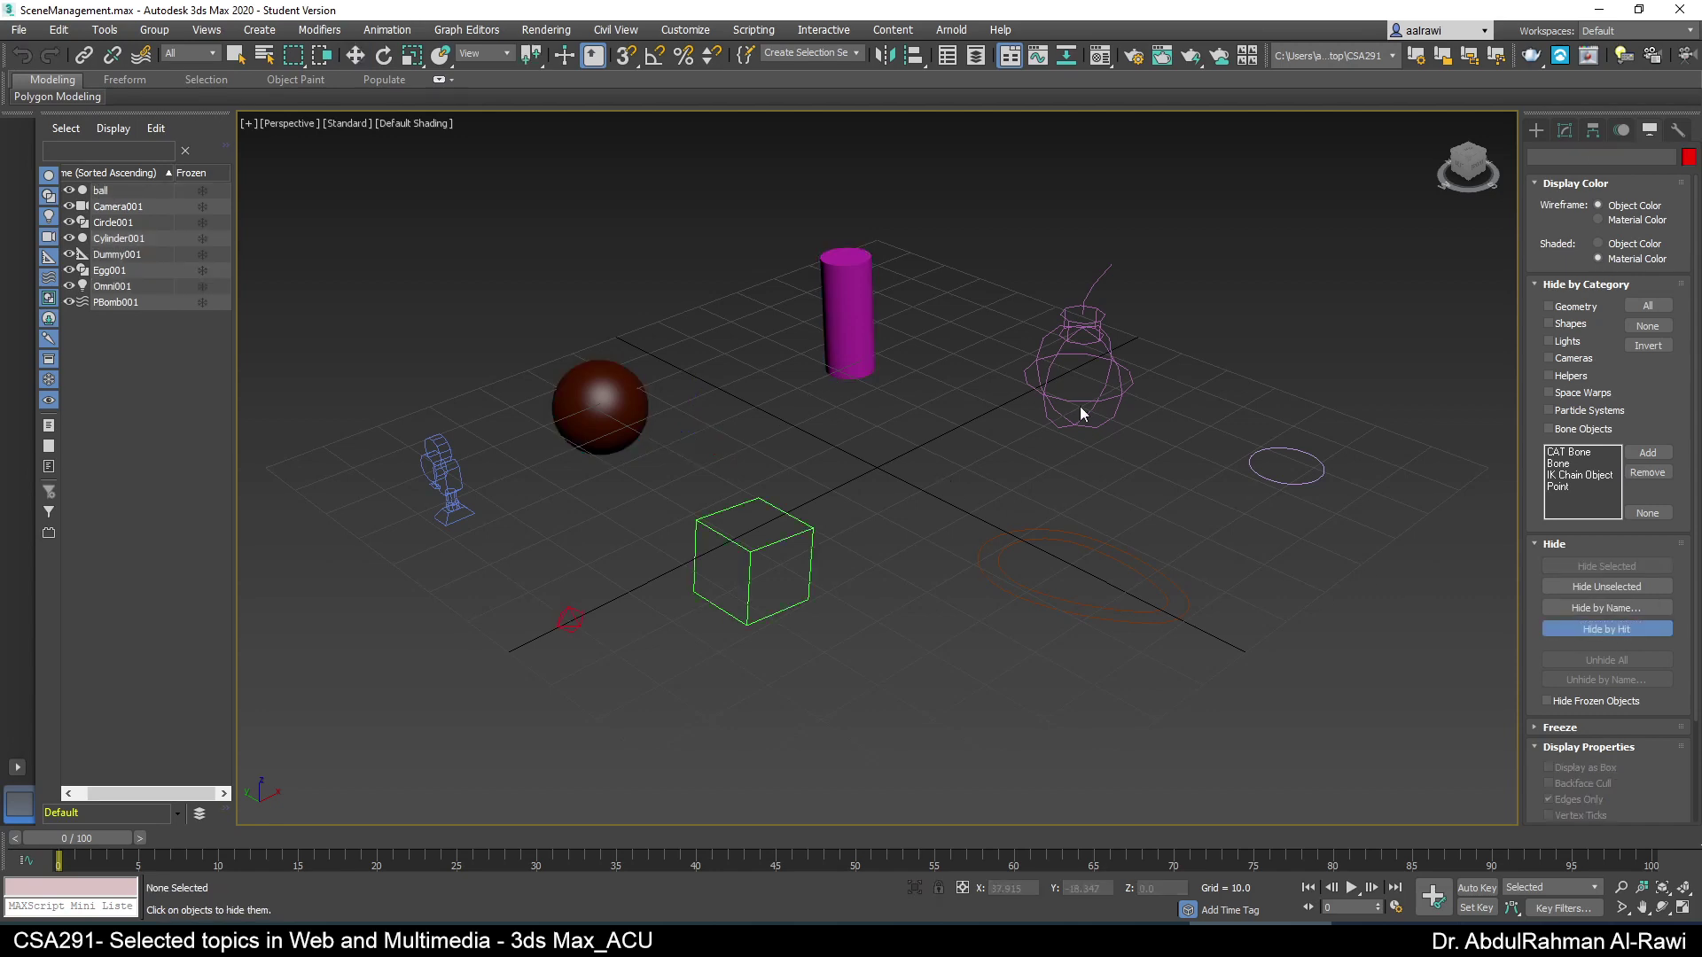
left_click(853, 306)
left_click(1068, 349)
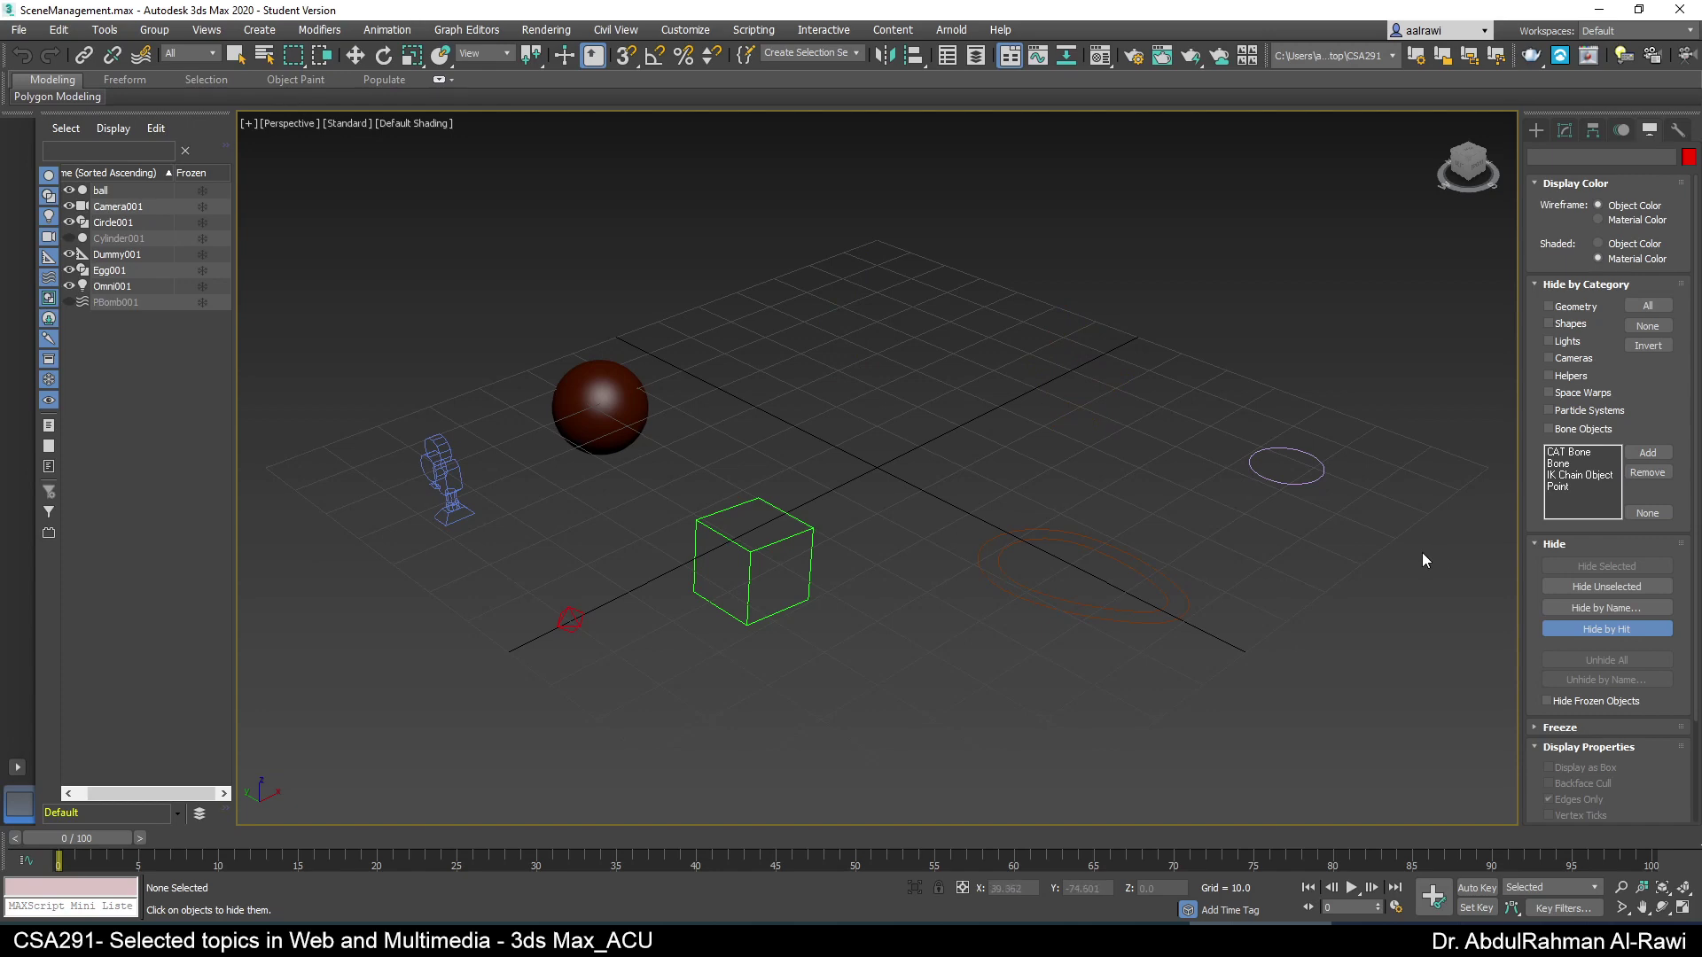
right_click(1322, 553)
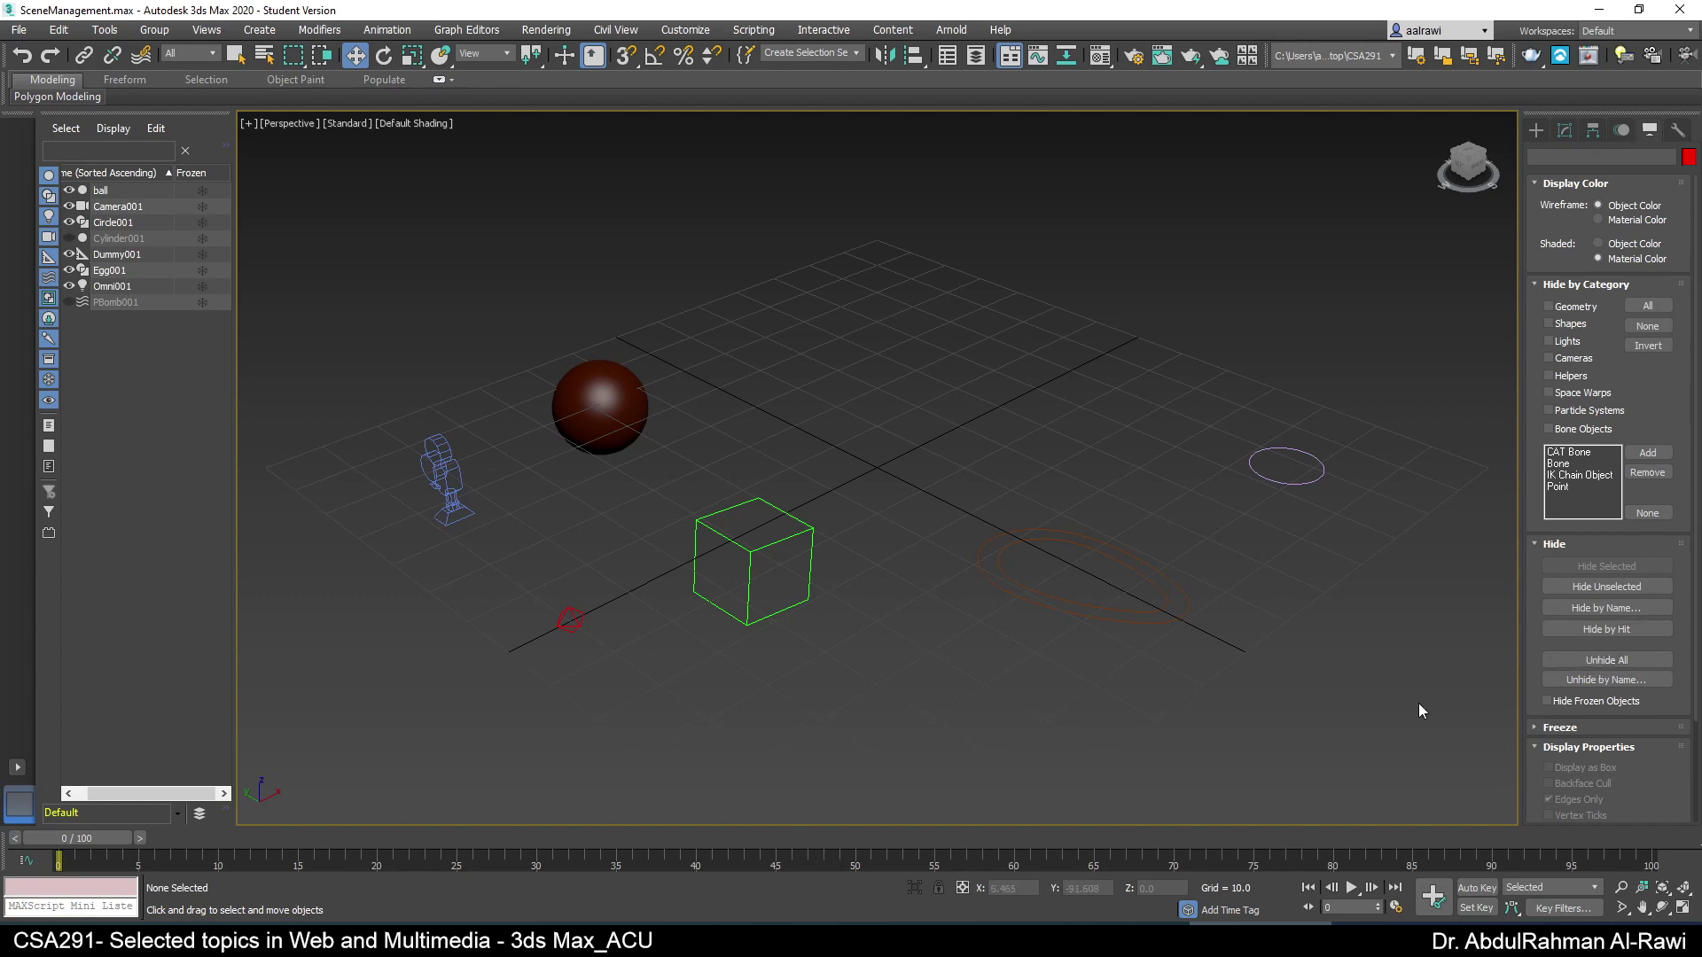
- Check the hidden objects in the Unhide by Name list, and unhide all objects
left_click(1581, 677)
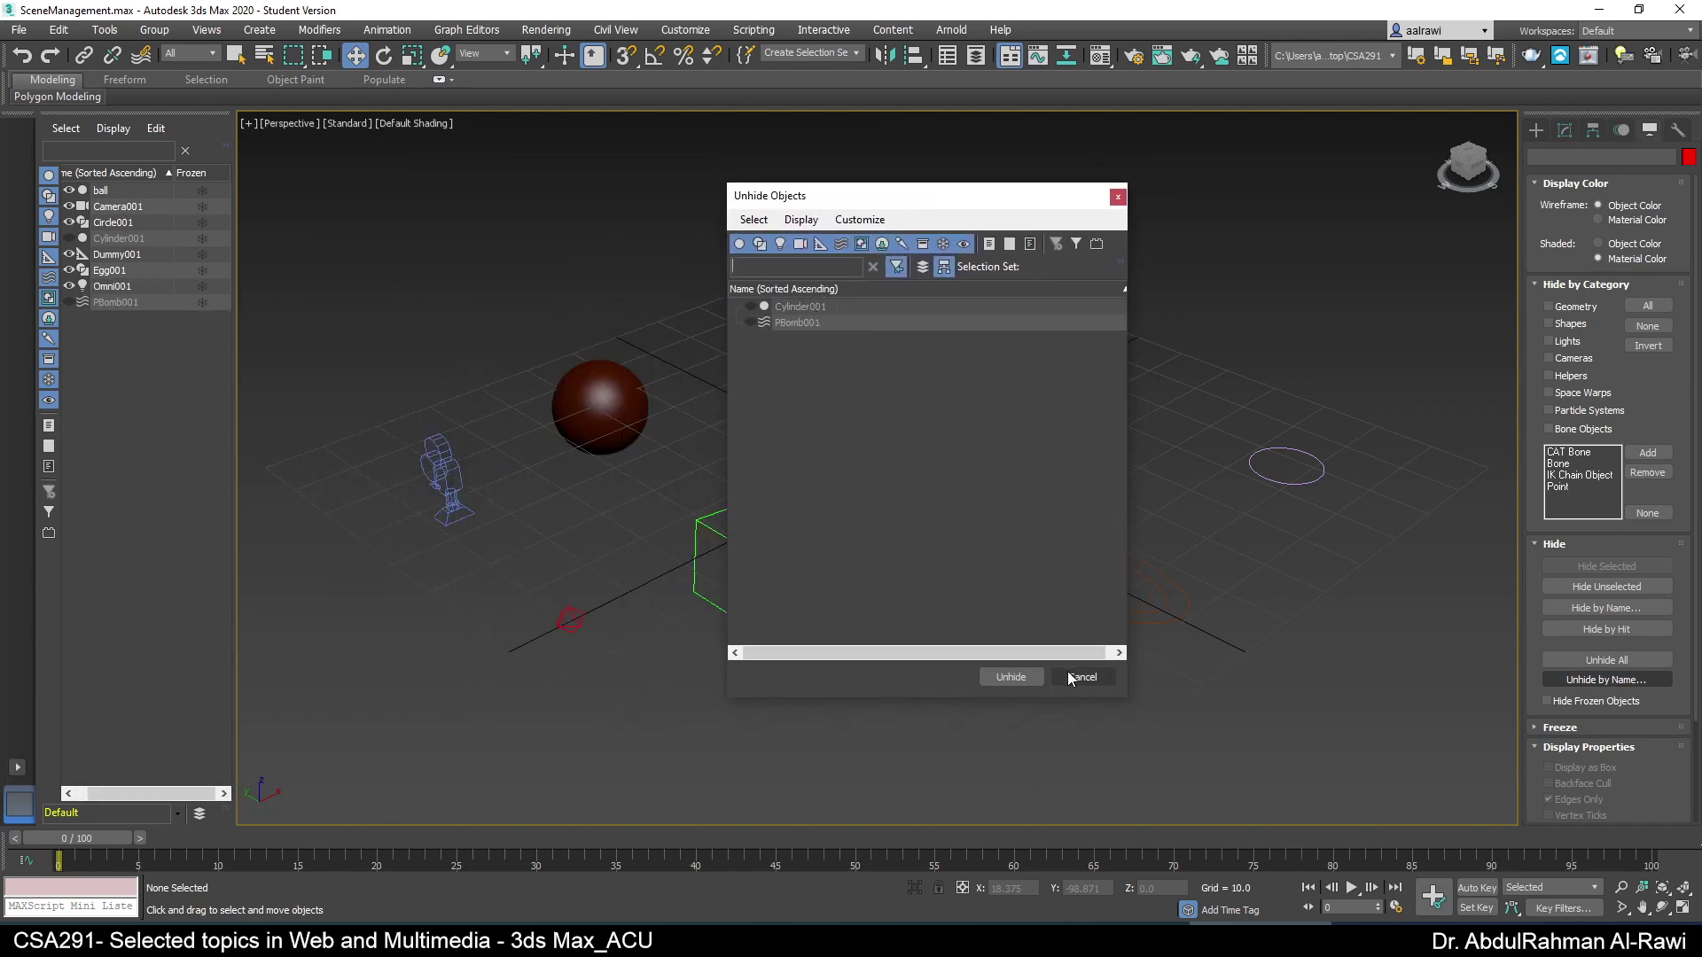
left_click(1021, 675)
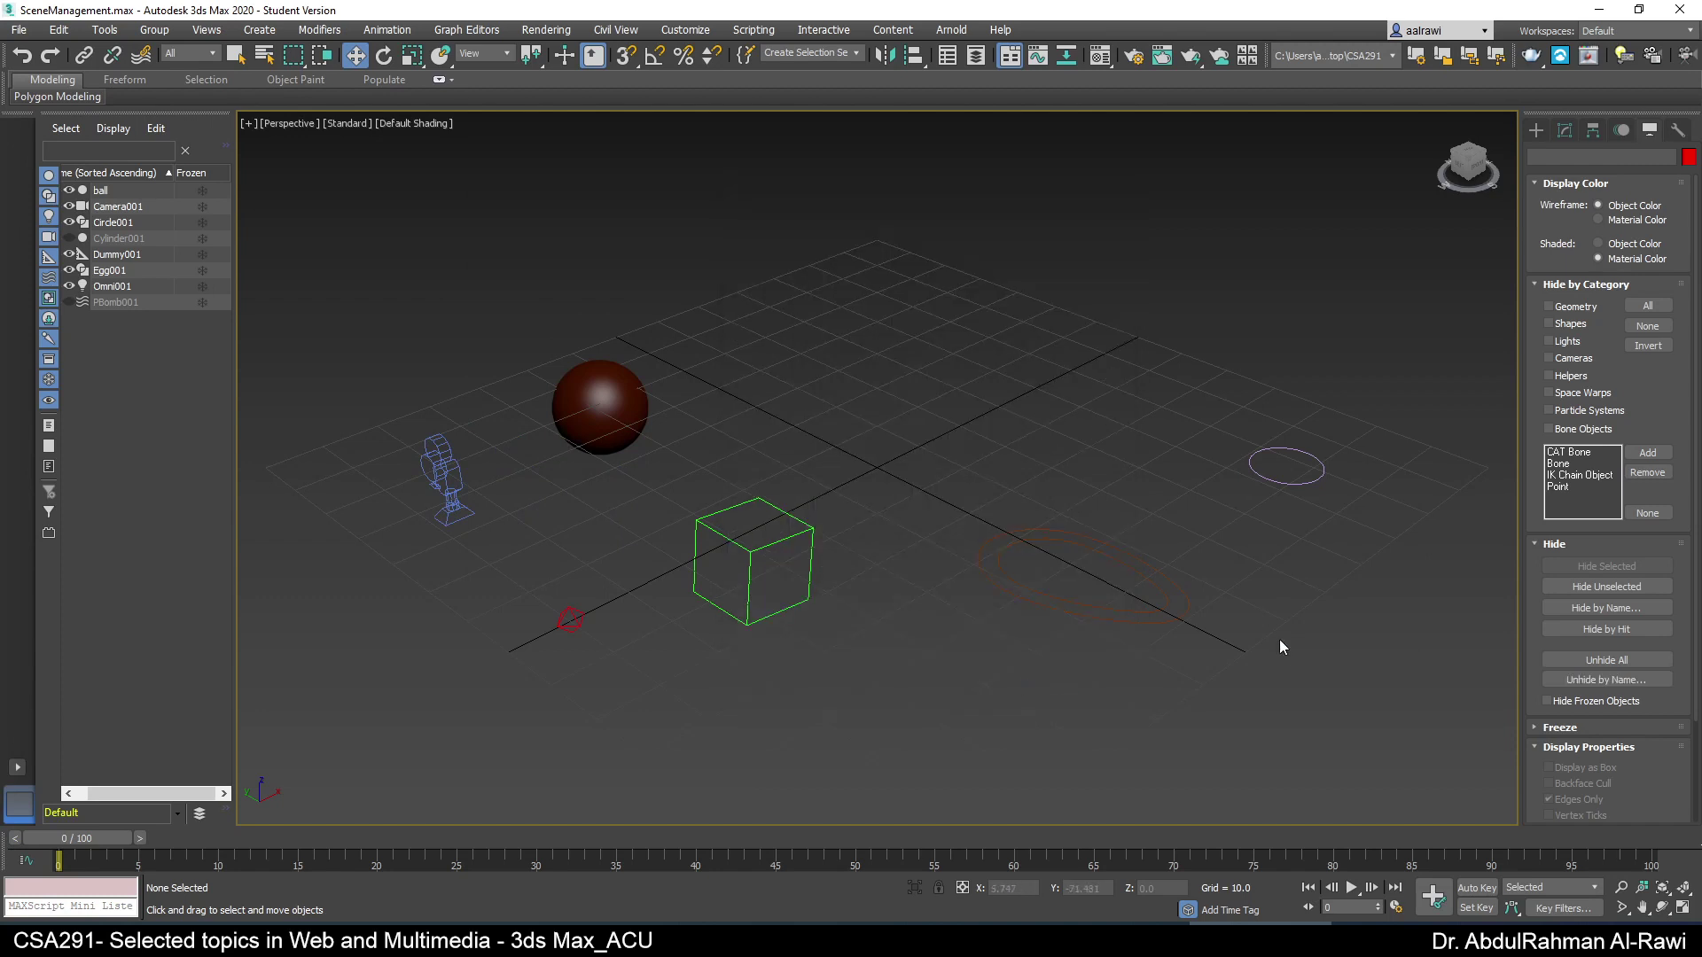
left_click(1578, 658)
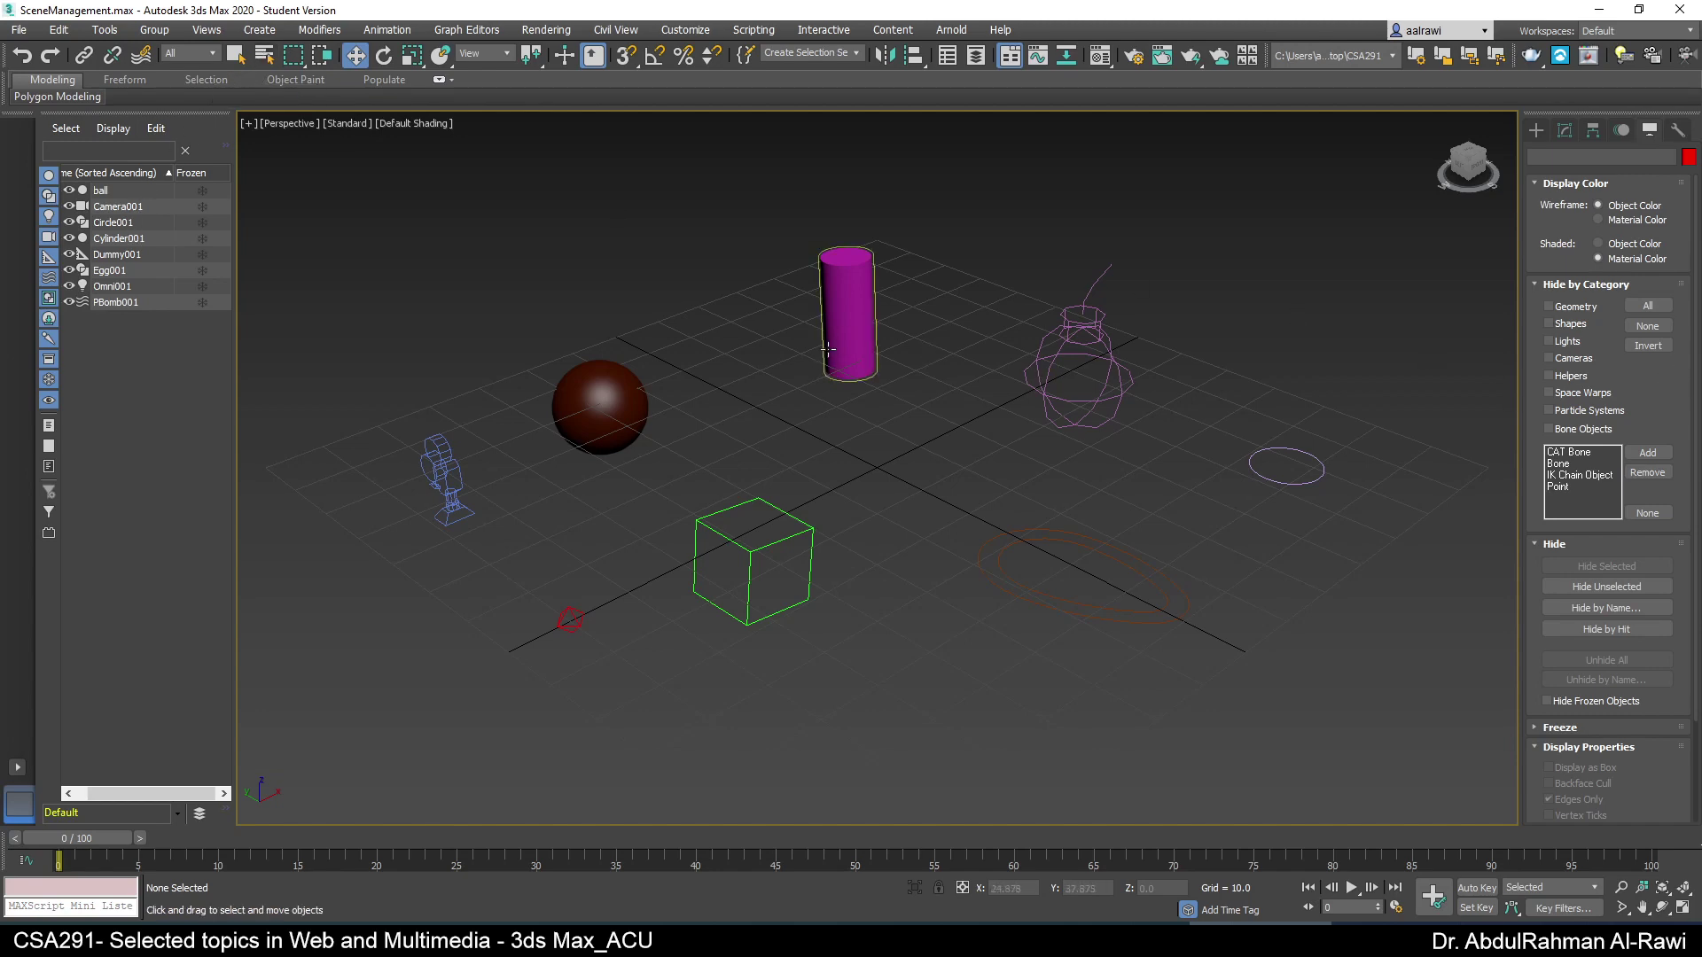
- Sort the Scene Explorer by layer and expand the 0 (default) layer to list its objects
left_click(198, 816)
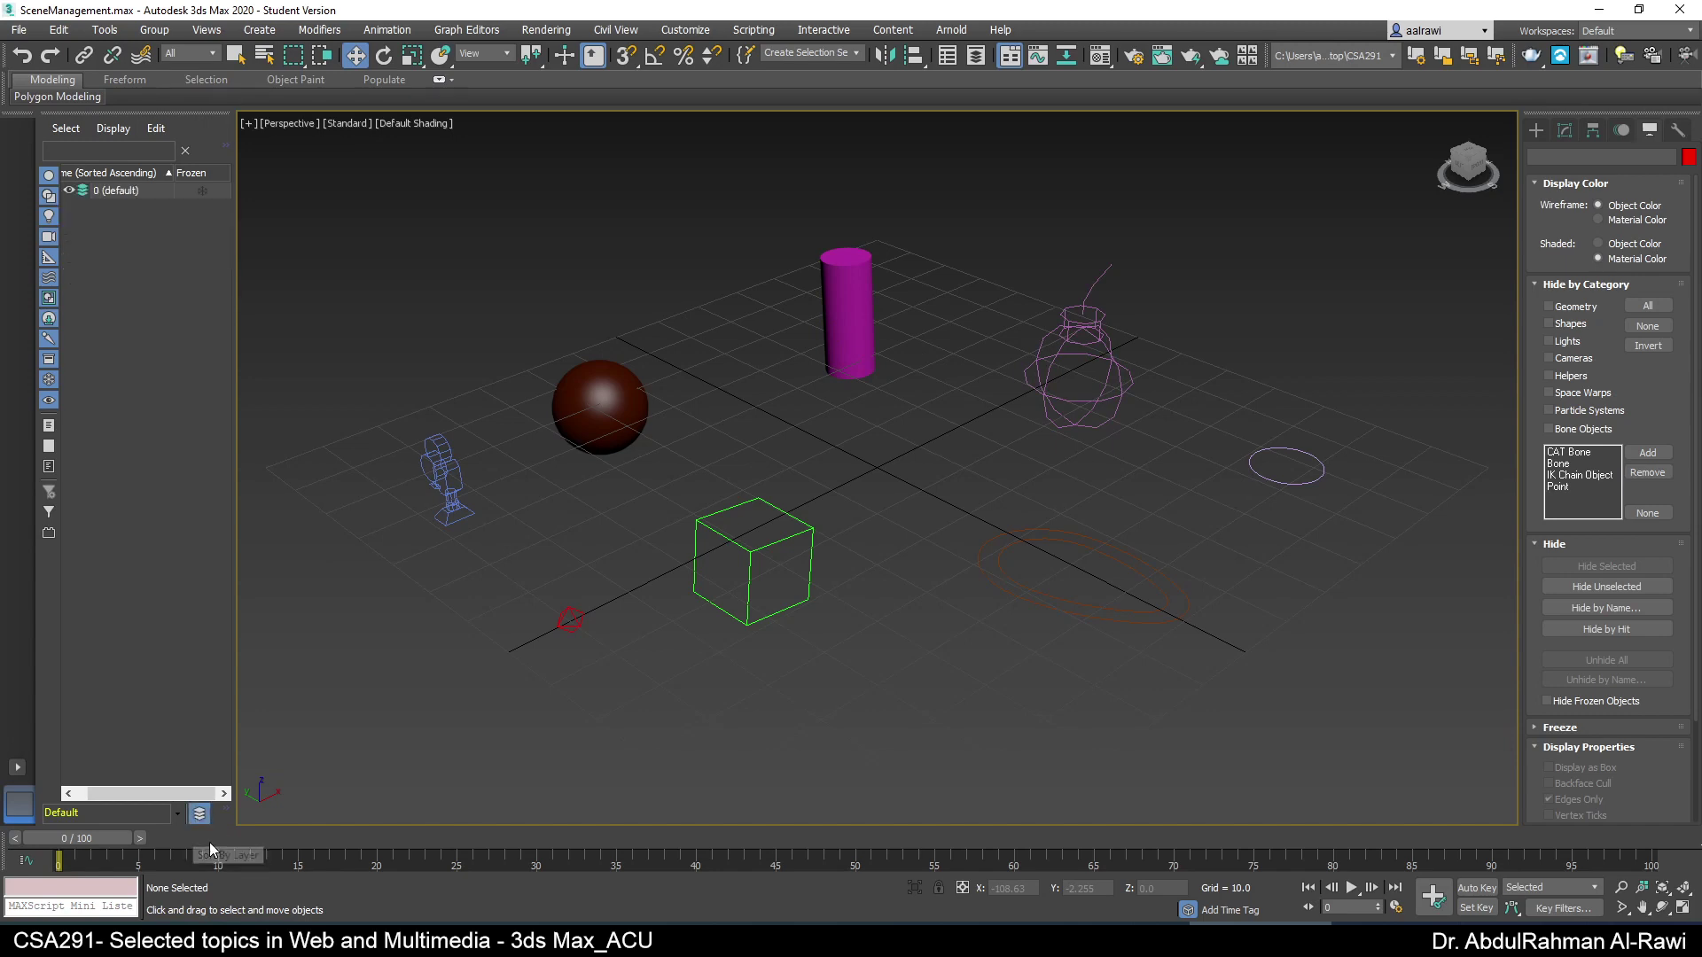
left_click(119, 190)
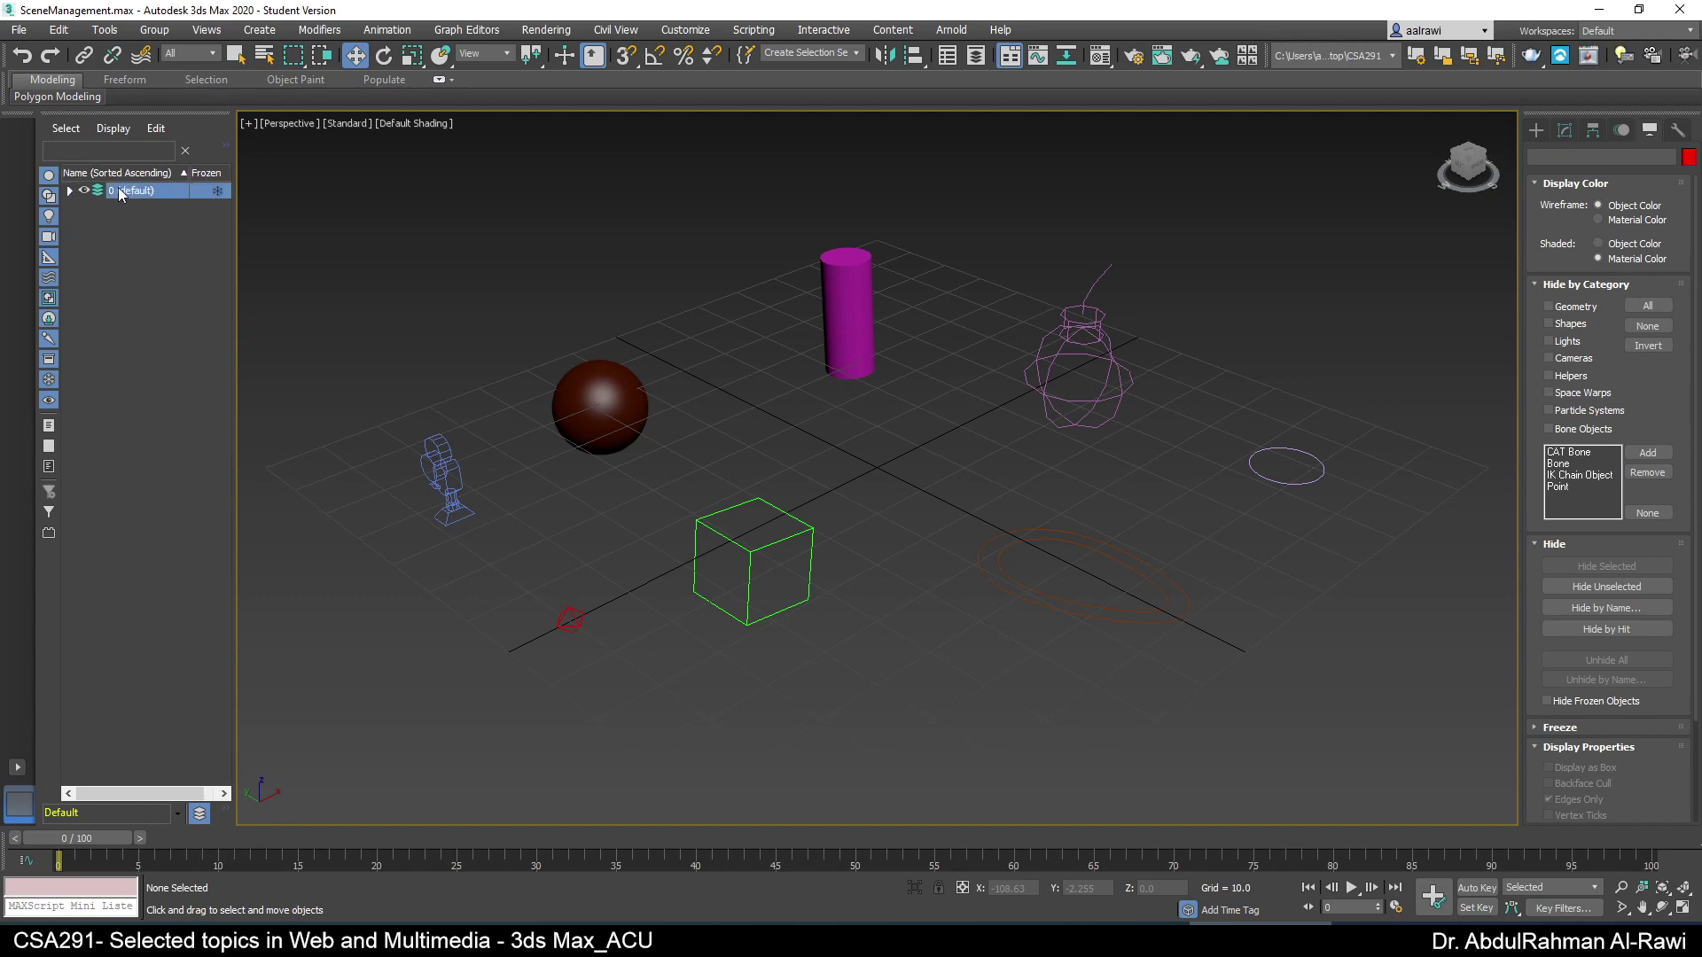
left_click(69, 190)
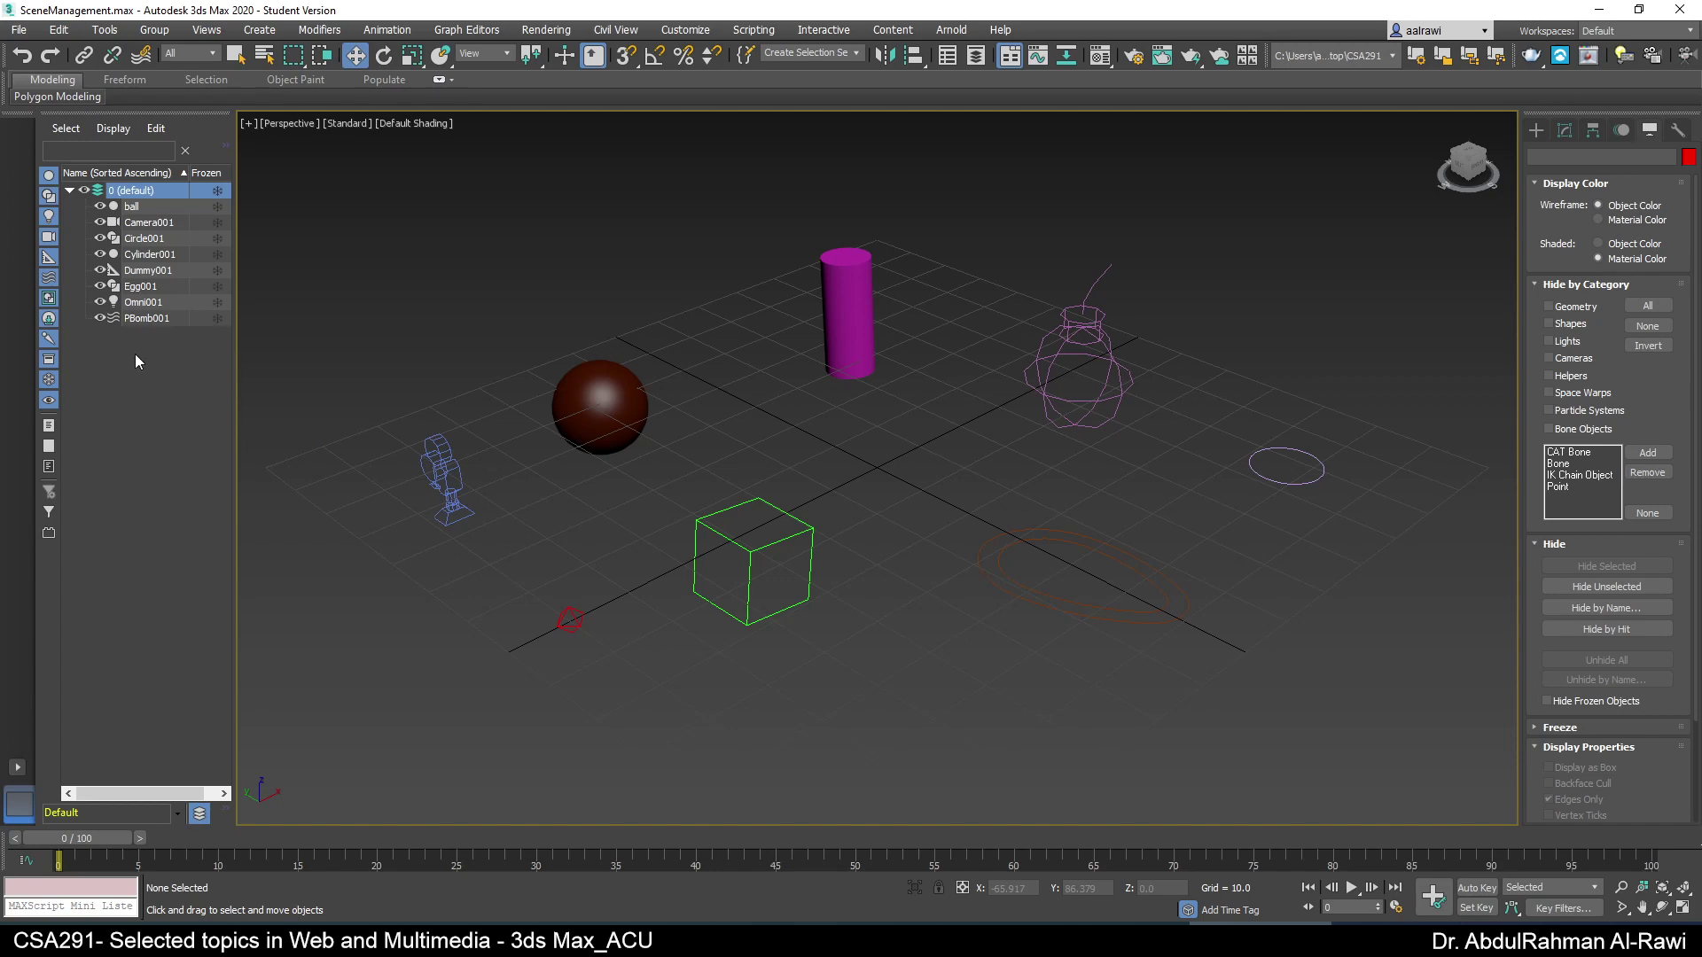
- Hide and show the whole 0 (default) layer, and freeze and unfreeze it
left_click(84, 191)
left_click(85, 191)
left_click(218, 191)
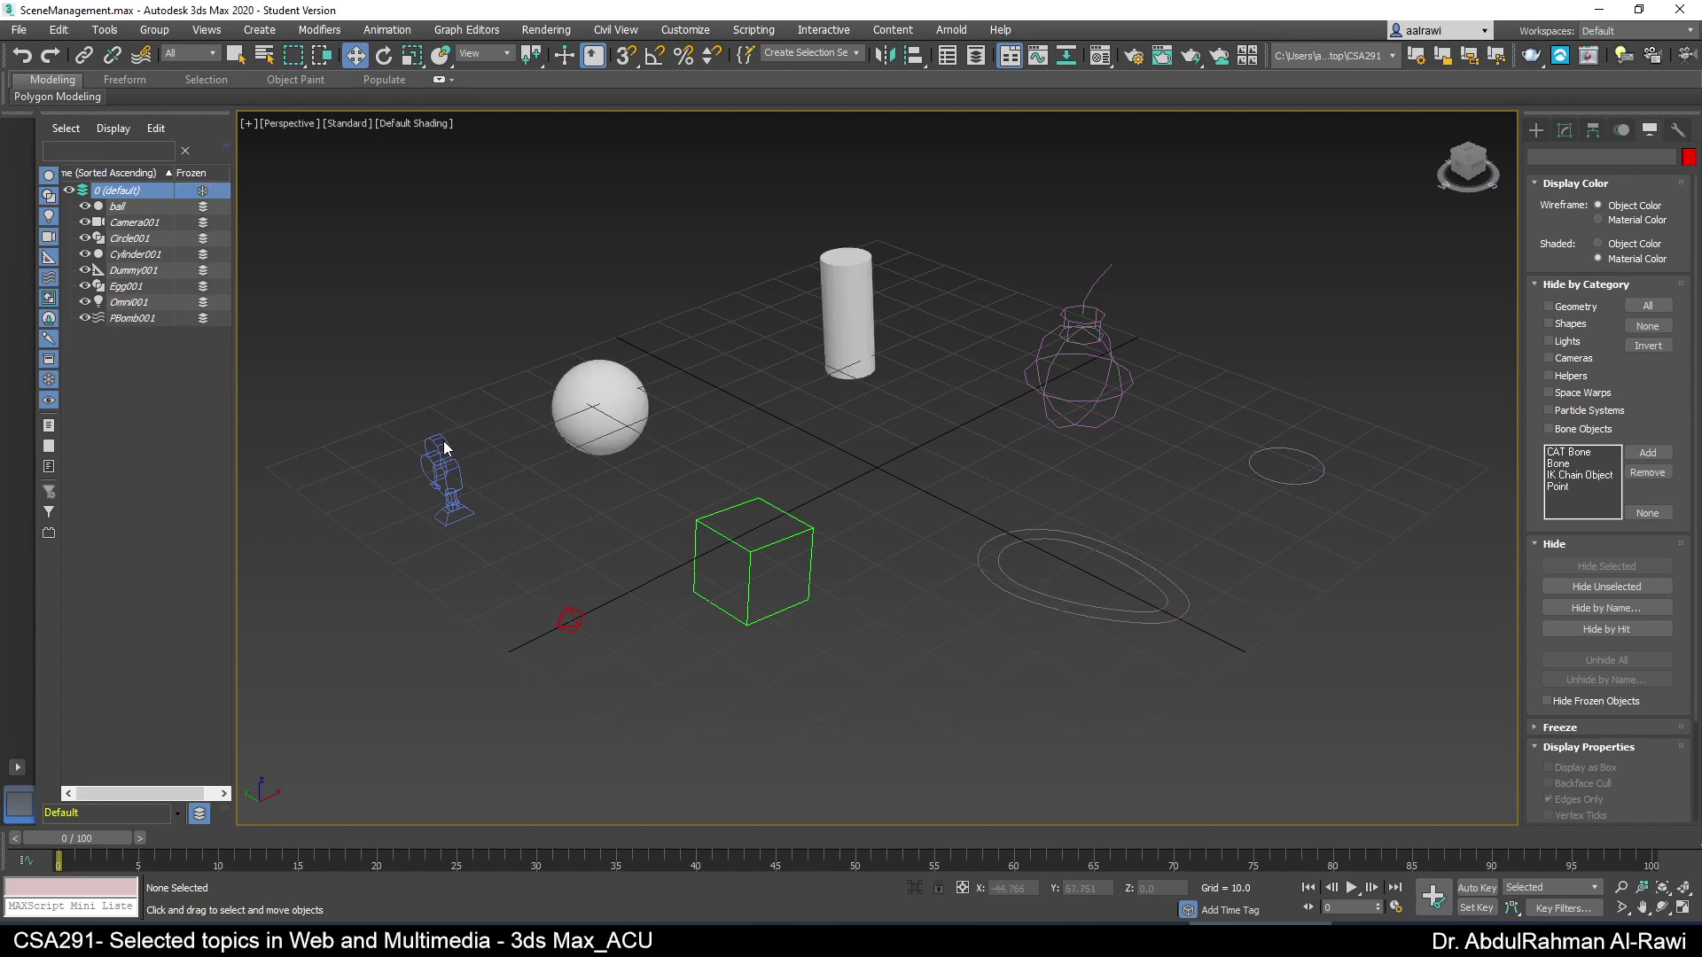
left_click(203, 192)
- Review the layer commands available in the Scene Explorer and the list of explorer types
right_click(181, 340)
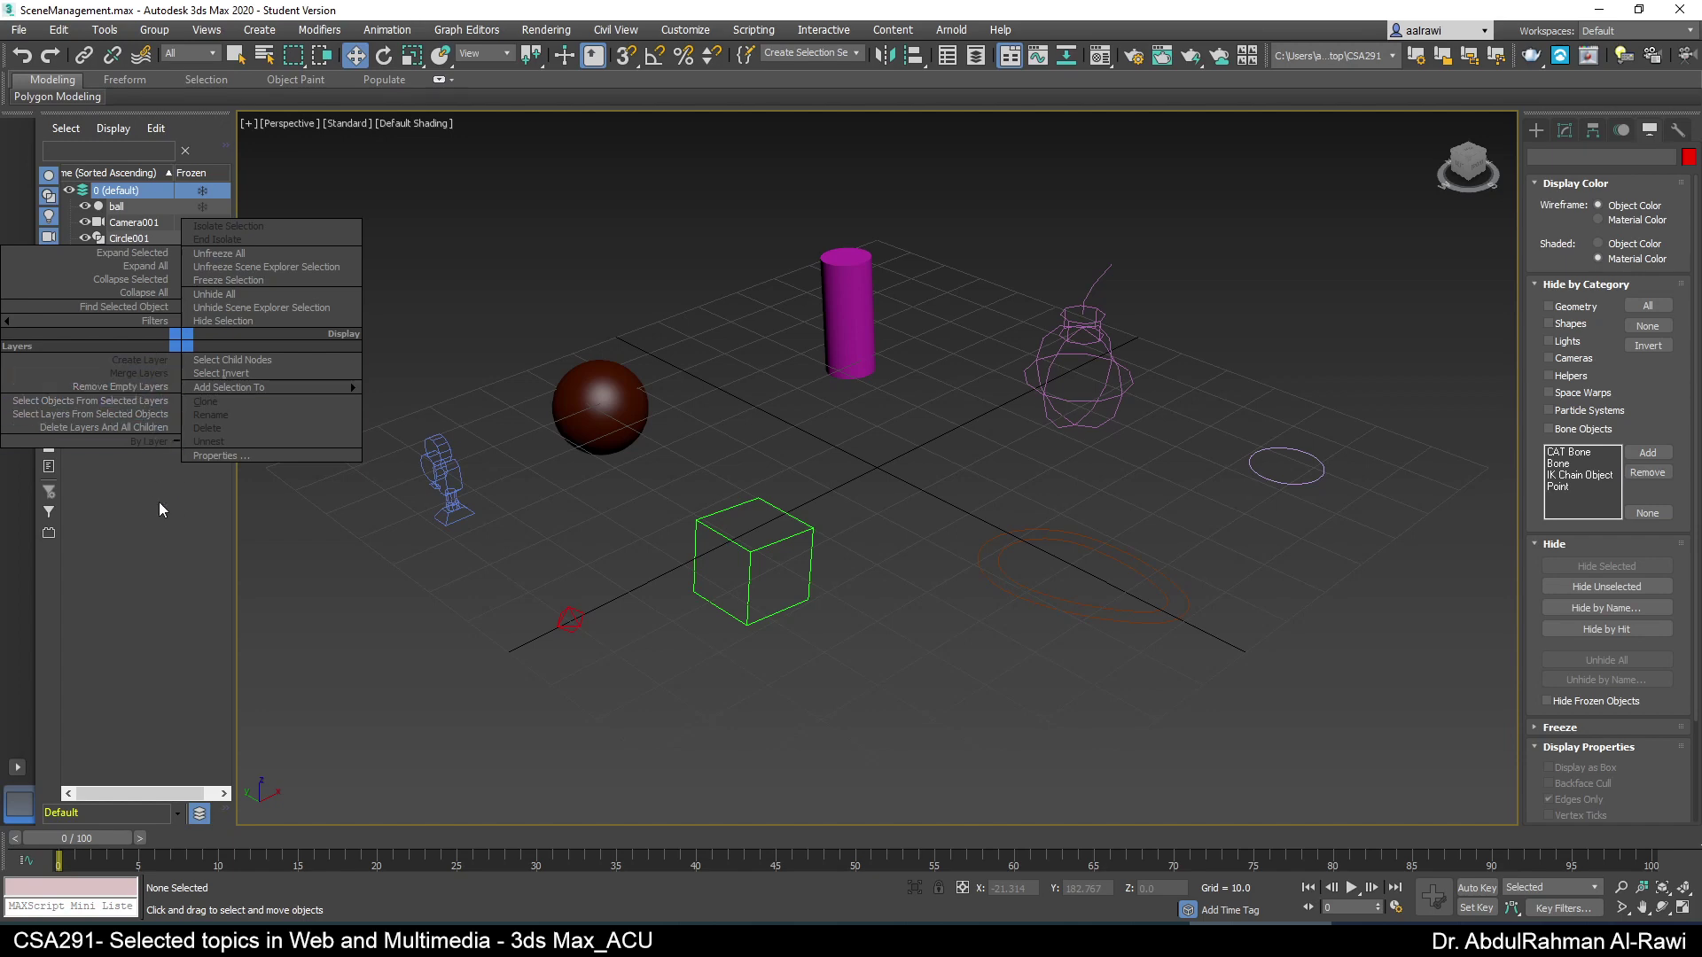
left_click(112, 508)
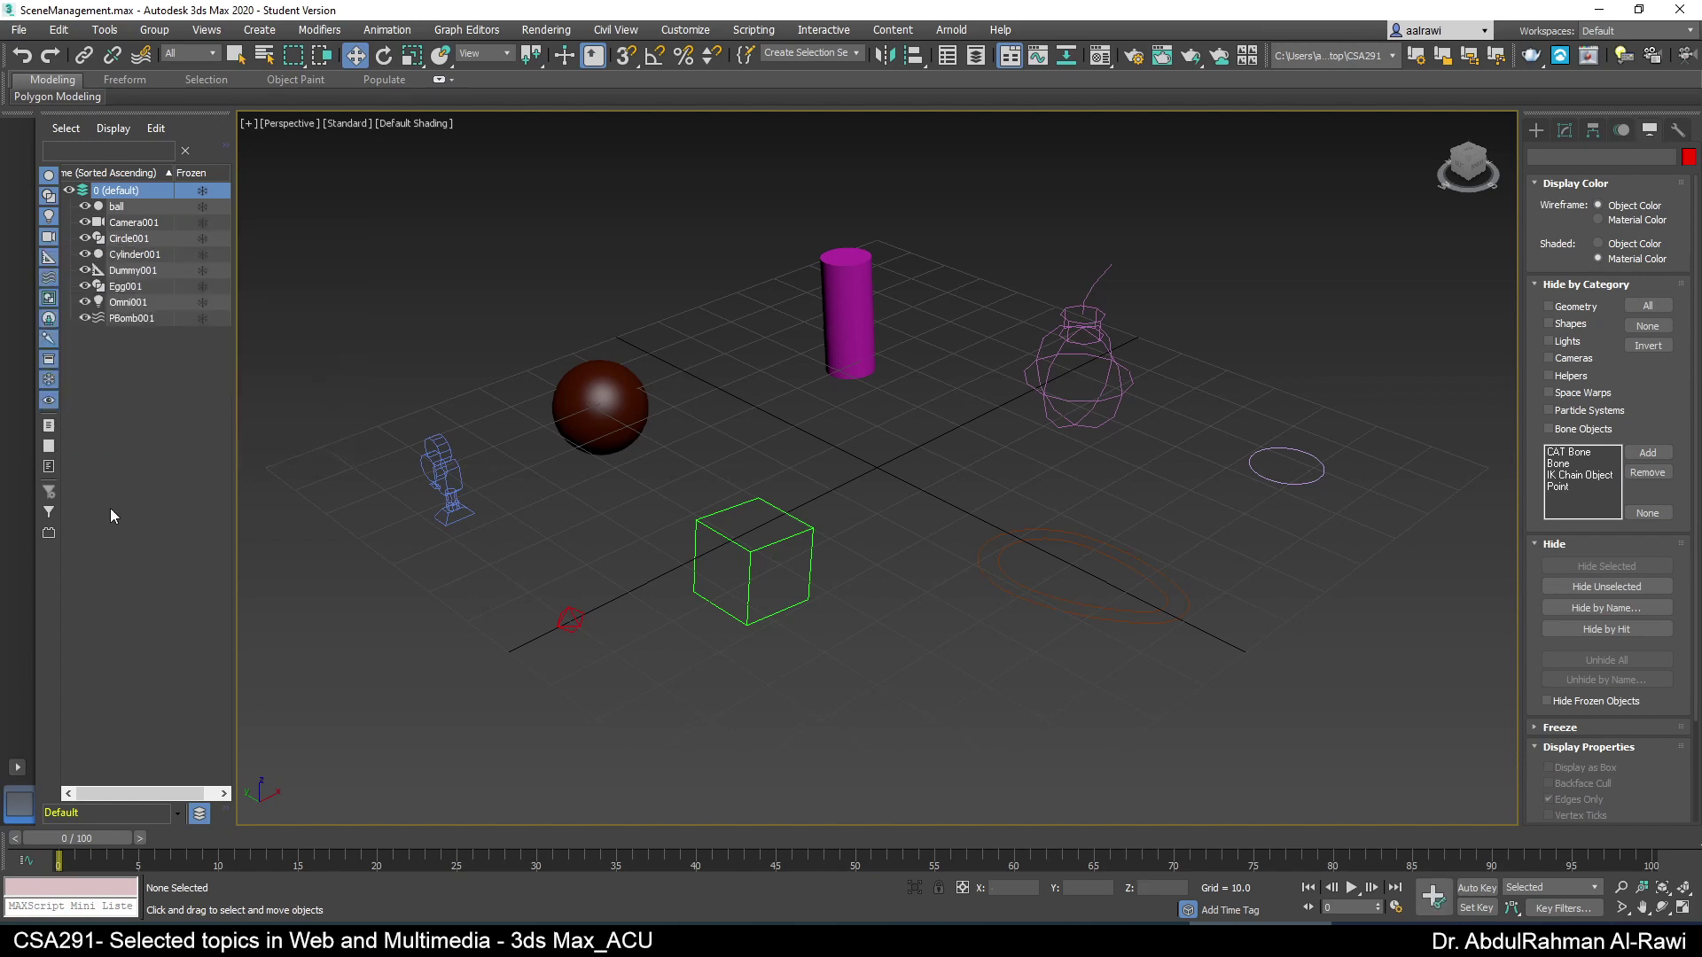
left_click(180, 814)
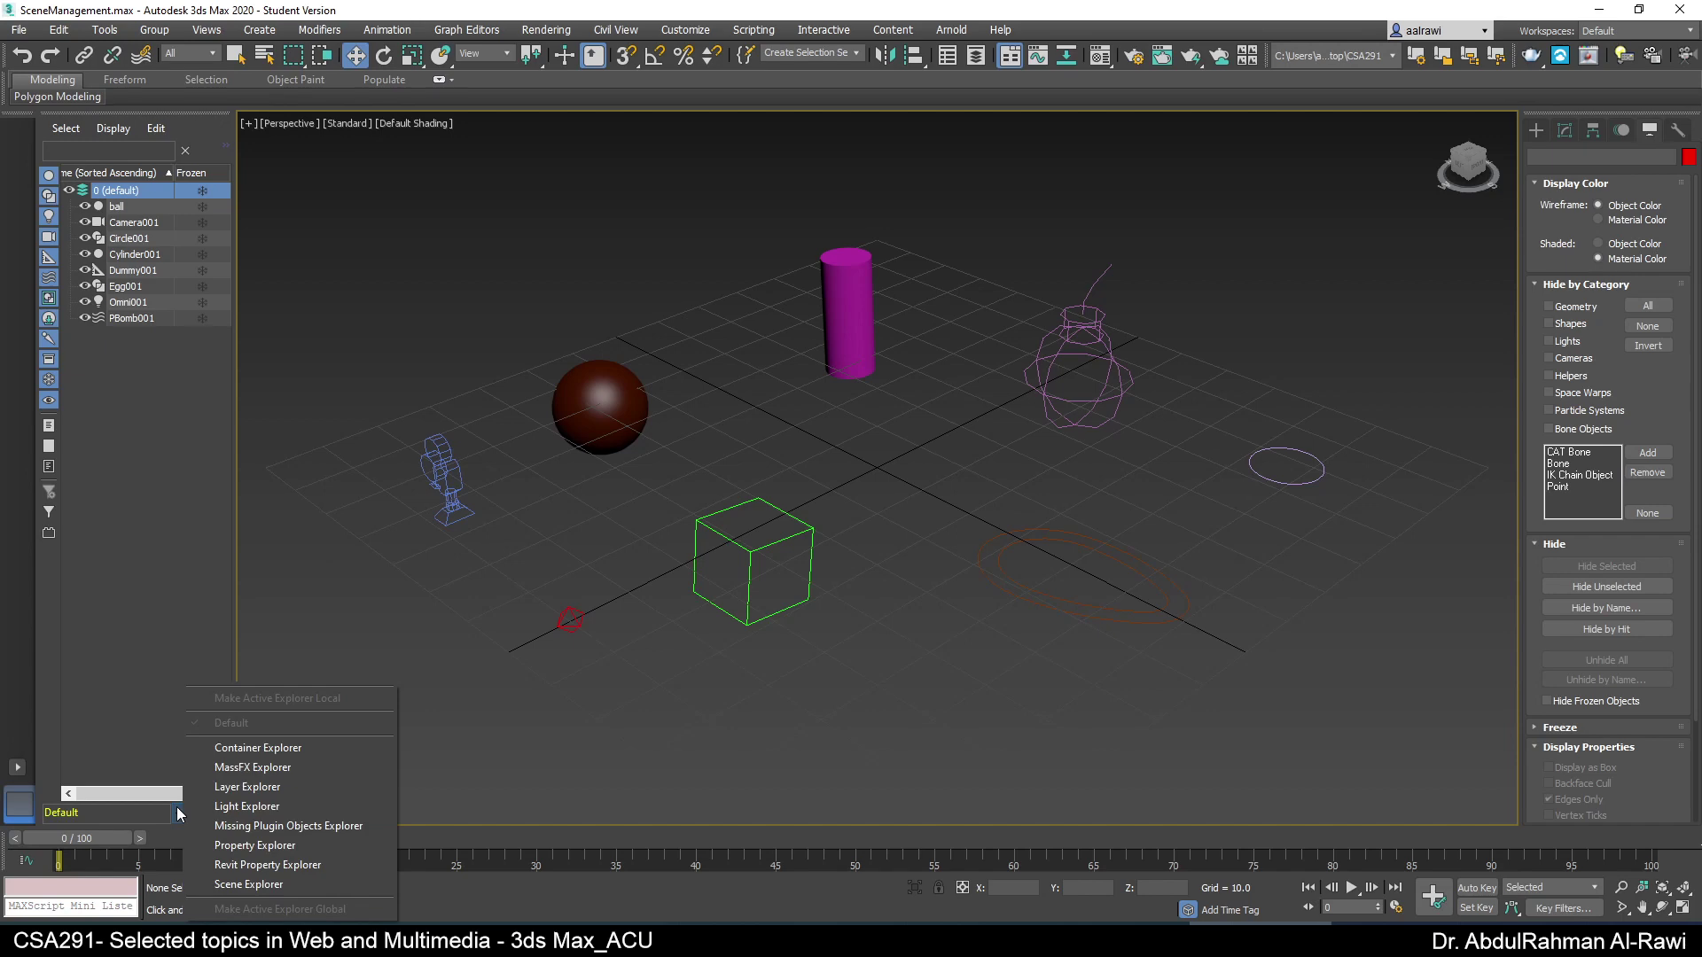
left_click(152, 668)
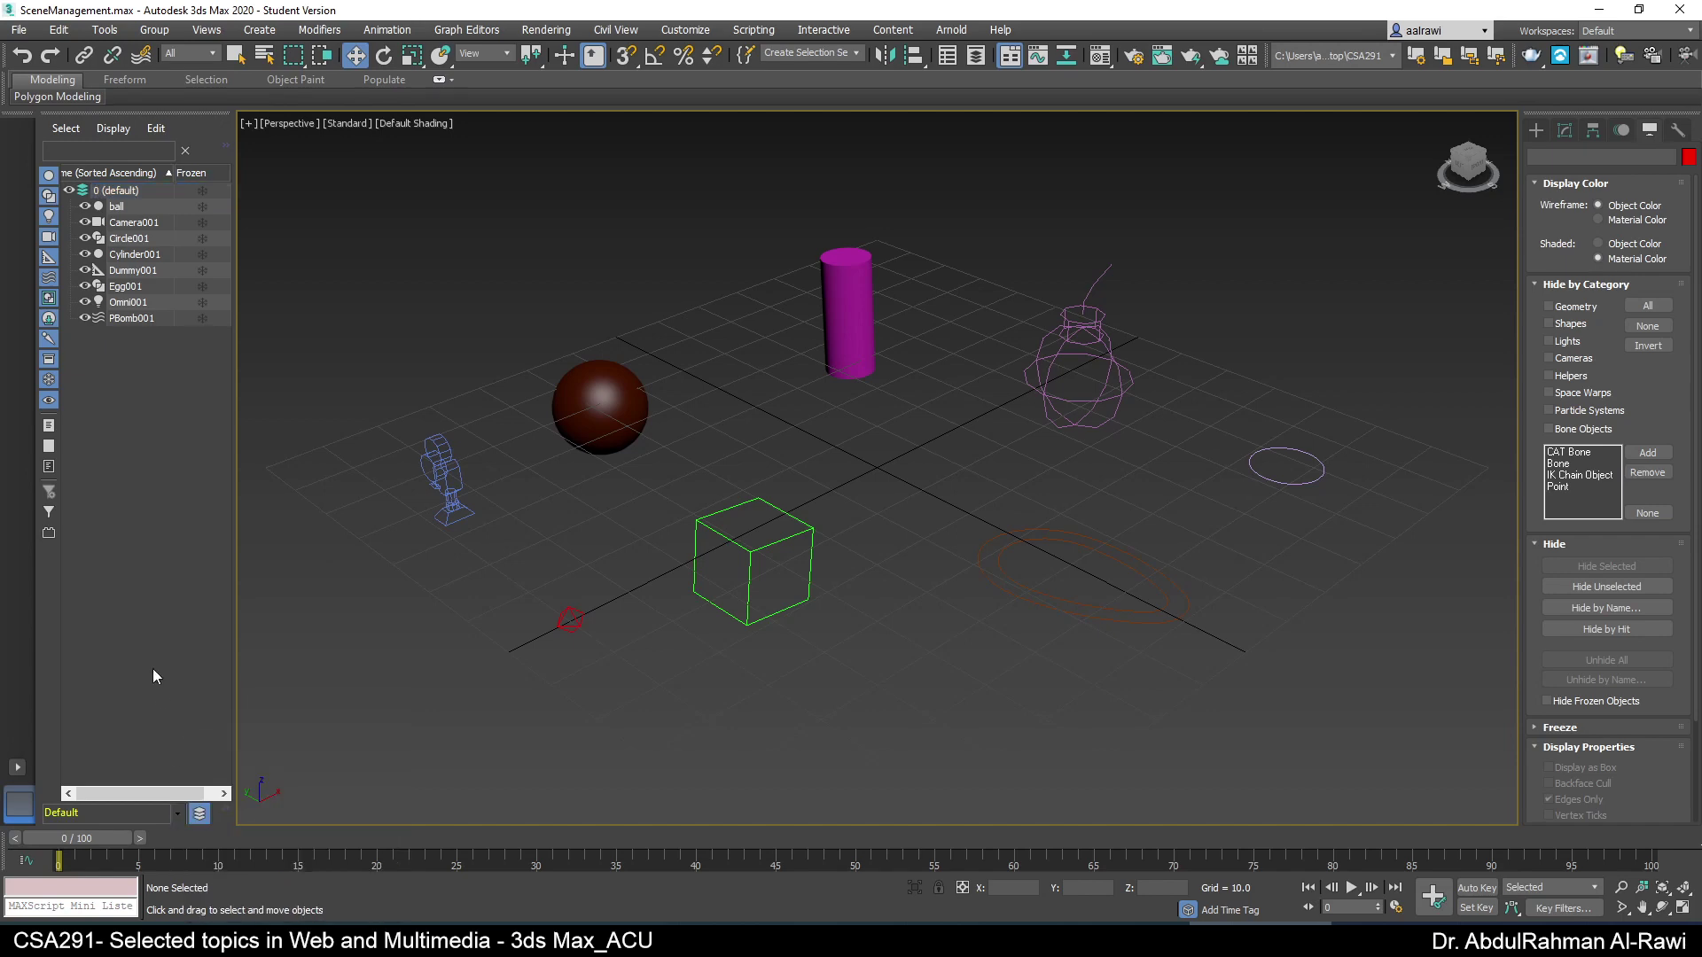
- Switch to the exam objectives PDF in Acrobat and mark the Scene Explorer note under objective 1.3.b
key("alt+Tab")
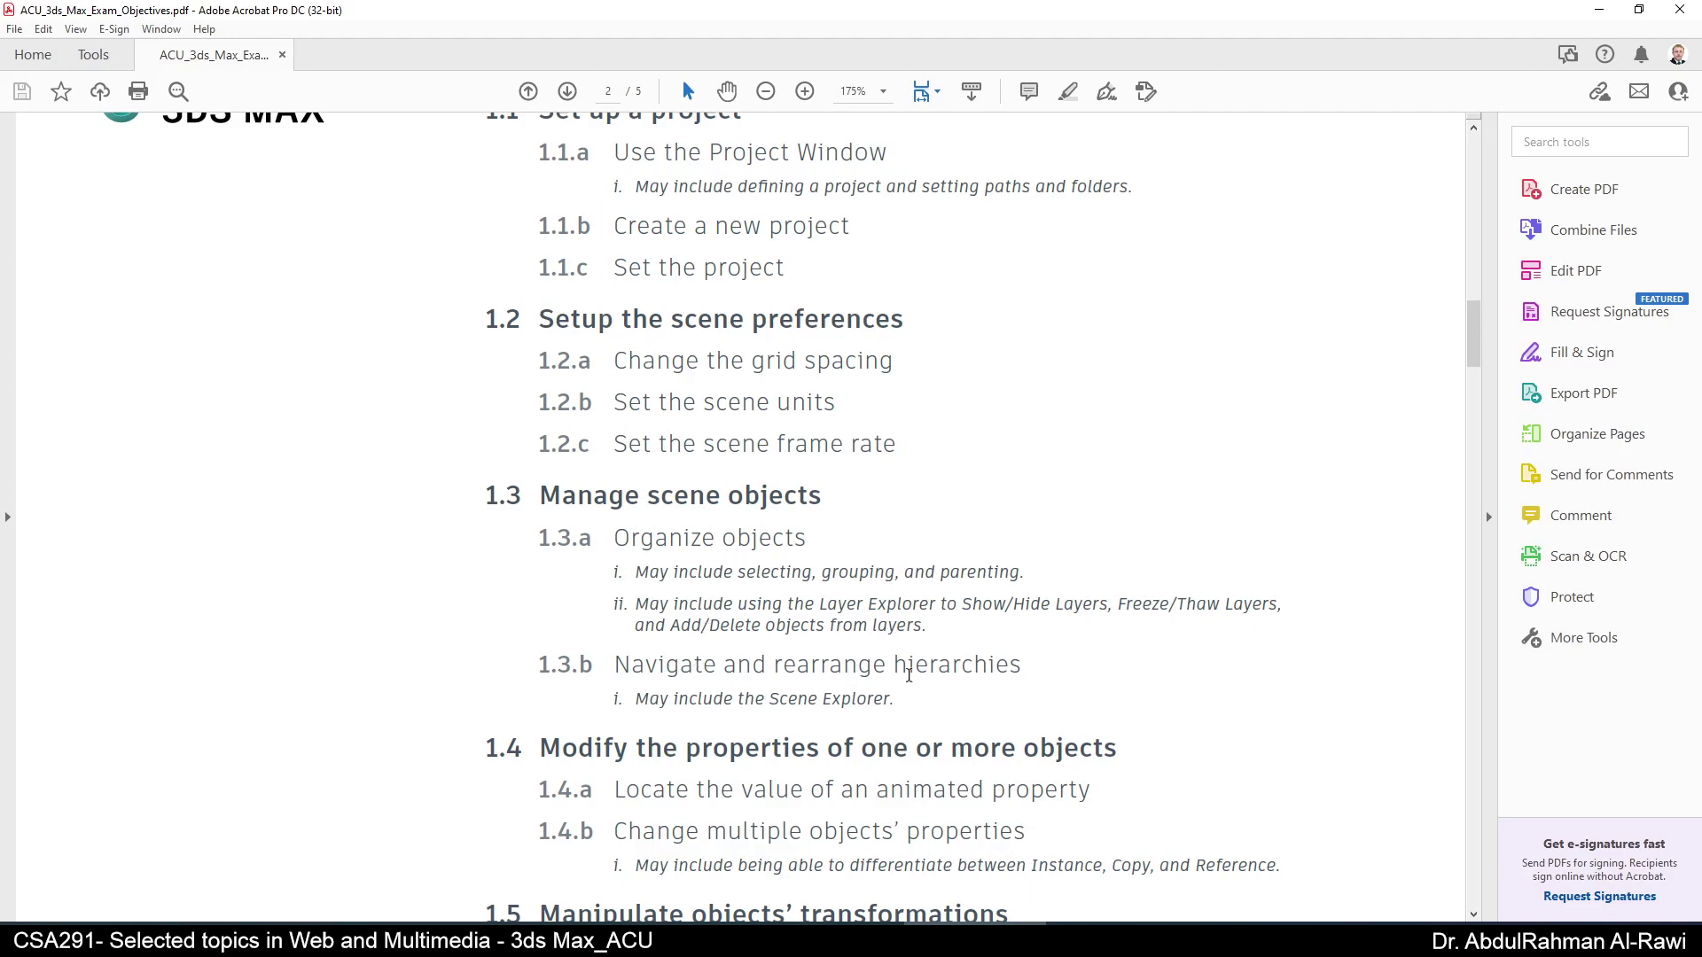
left_click_drag(636, 699, 892, 700)
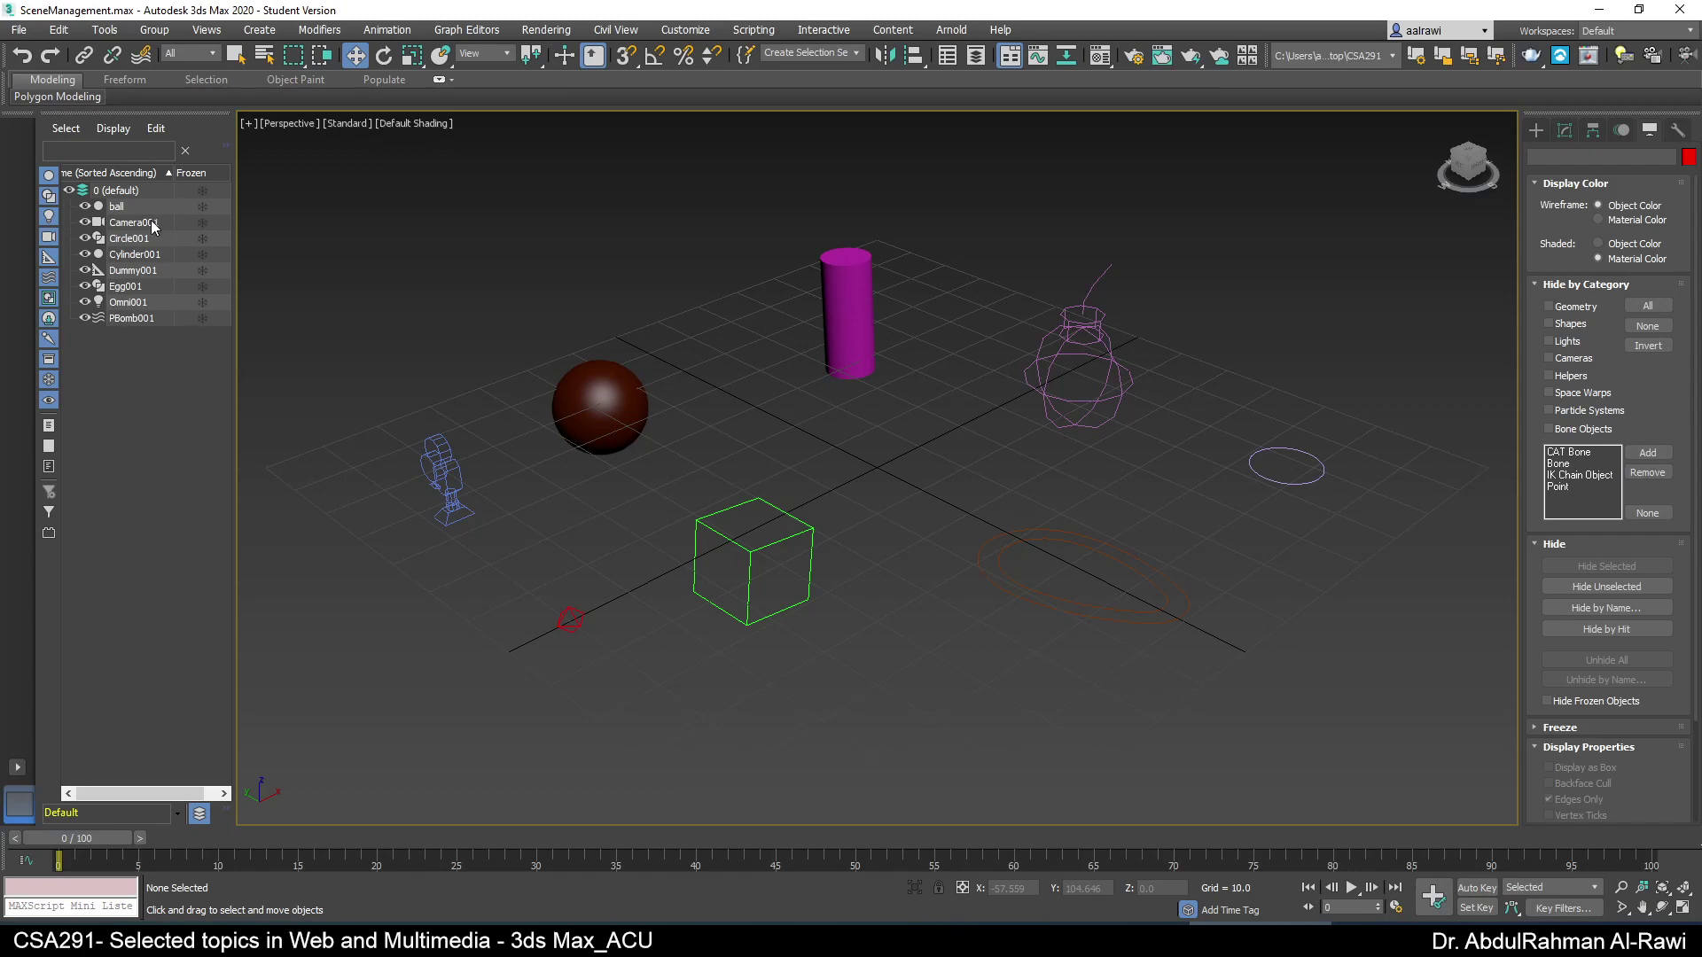
- Try to rearrange the hierarchy in the Scene Explorer by moving Camera001, Circle001 and Cylinder001 onto the ball
left_click(156, 221)
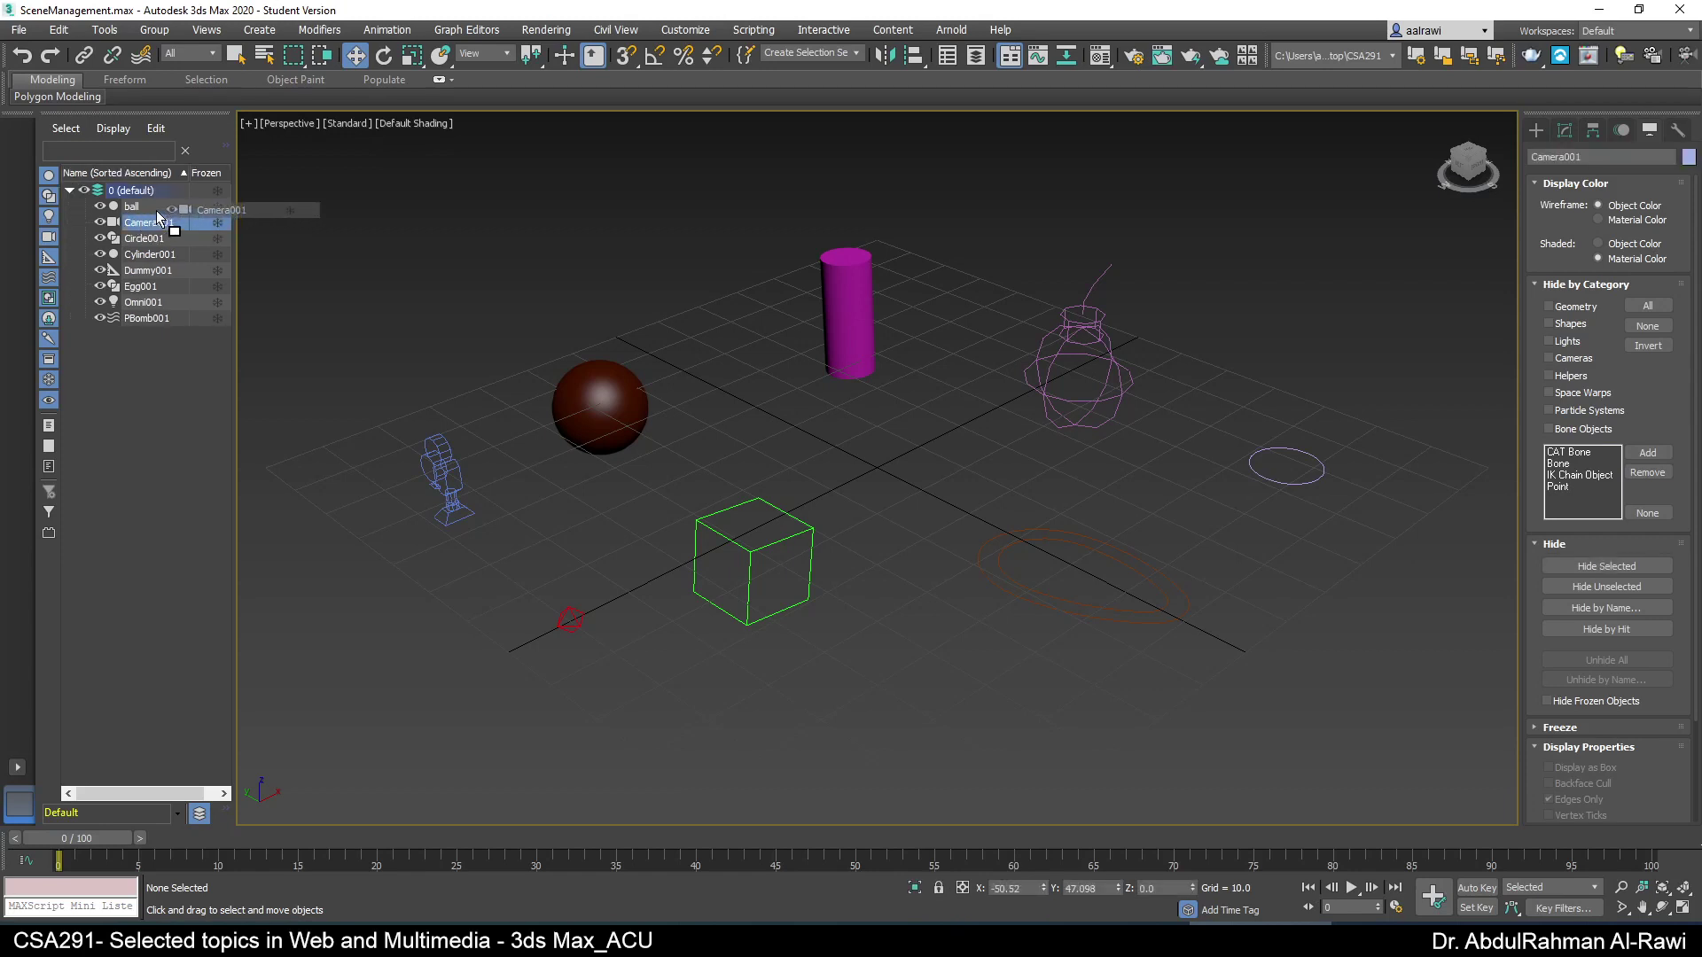
left_click_drag(135, 239, 168, 210)
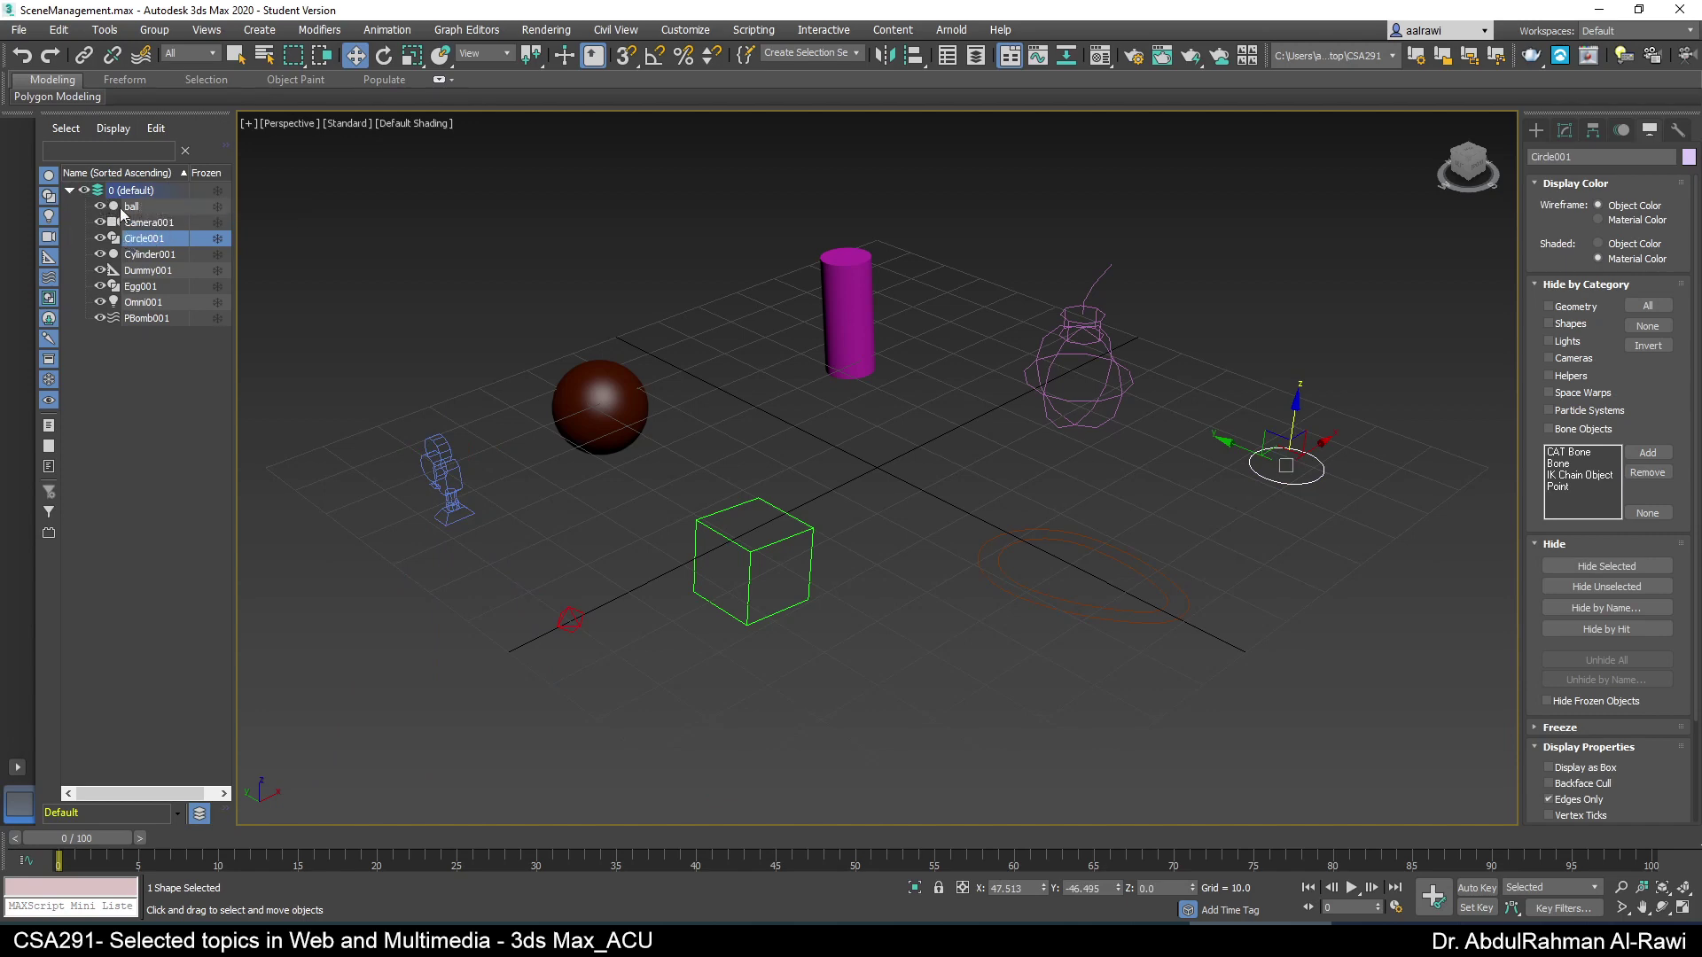
left_click(156, 418)
left_click(148, 257)
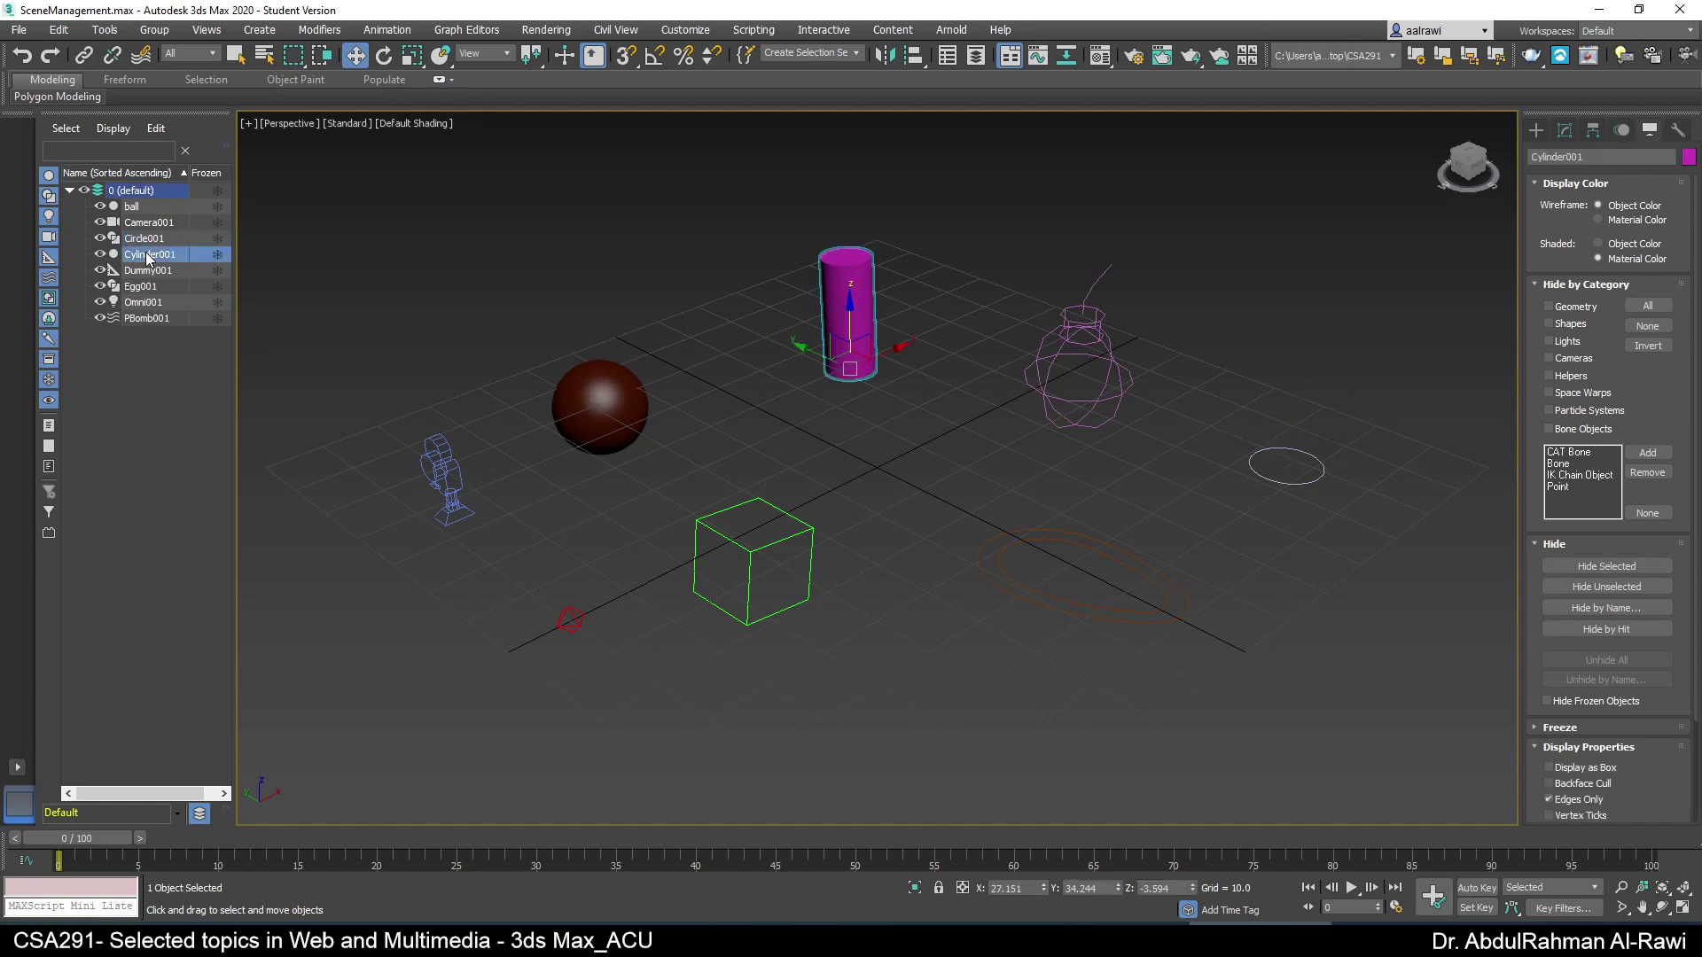
mouse_move(134, 207)
left_mouse_down()
mouse_move(134, 266)
mouse_move(129, 201)
left_mouse_up()
left_click(131, 390)
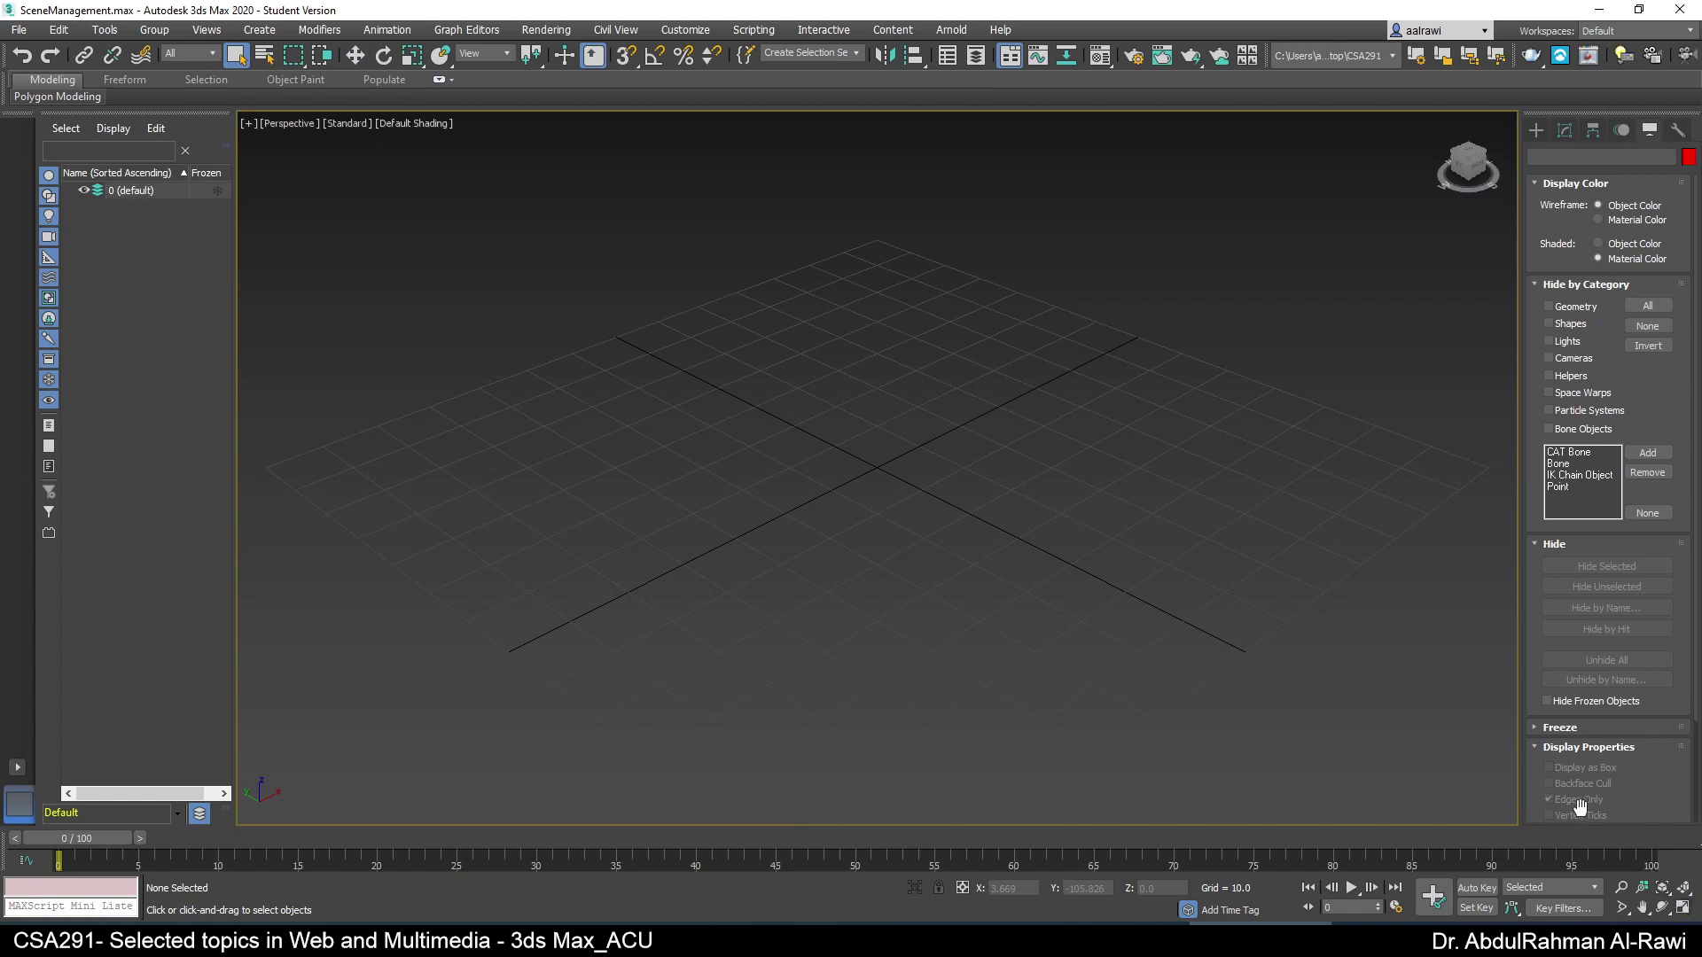
- Create a Vortex space warp on the grid, behind and to the right of its centre
left_click(1536, 130)
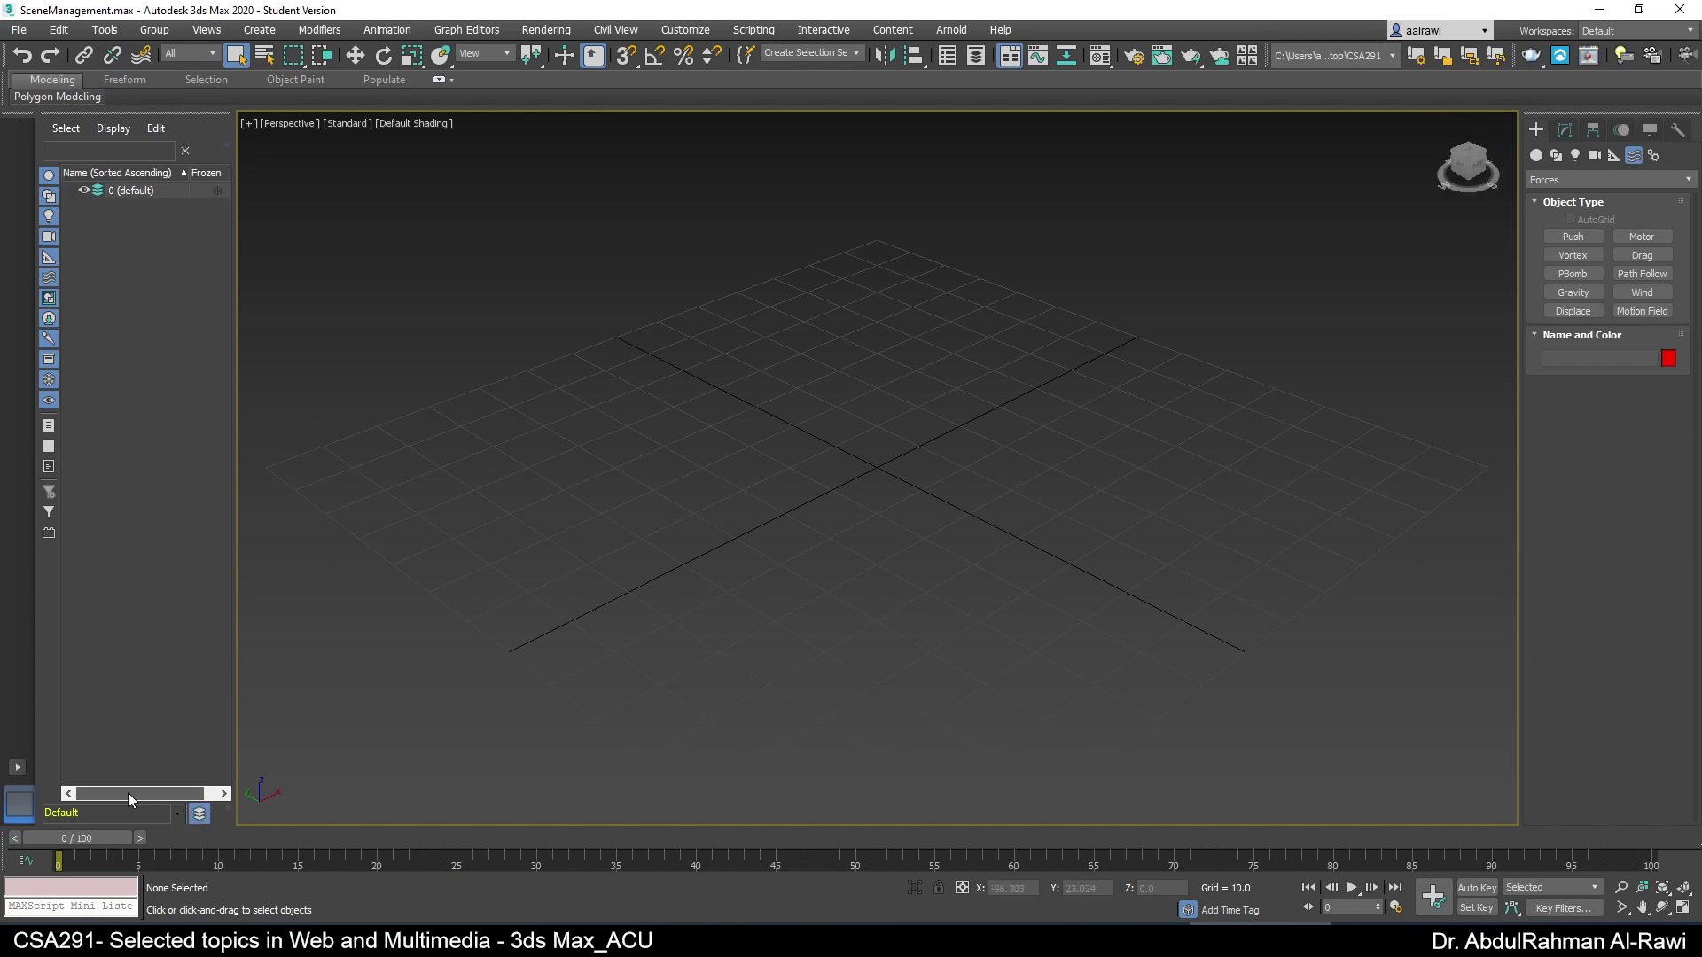
left_click(1573, 255)
left_click_drag(1024, 395, 1042, 417)
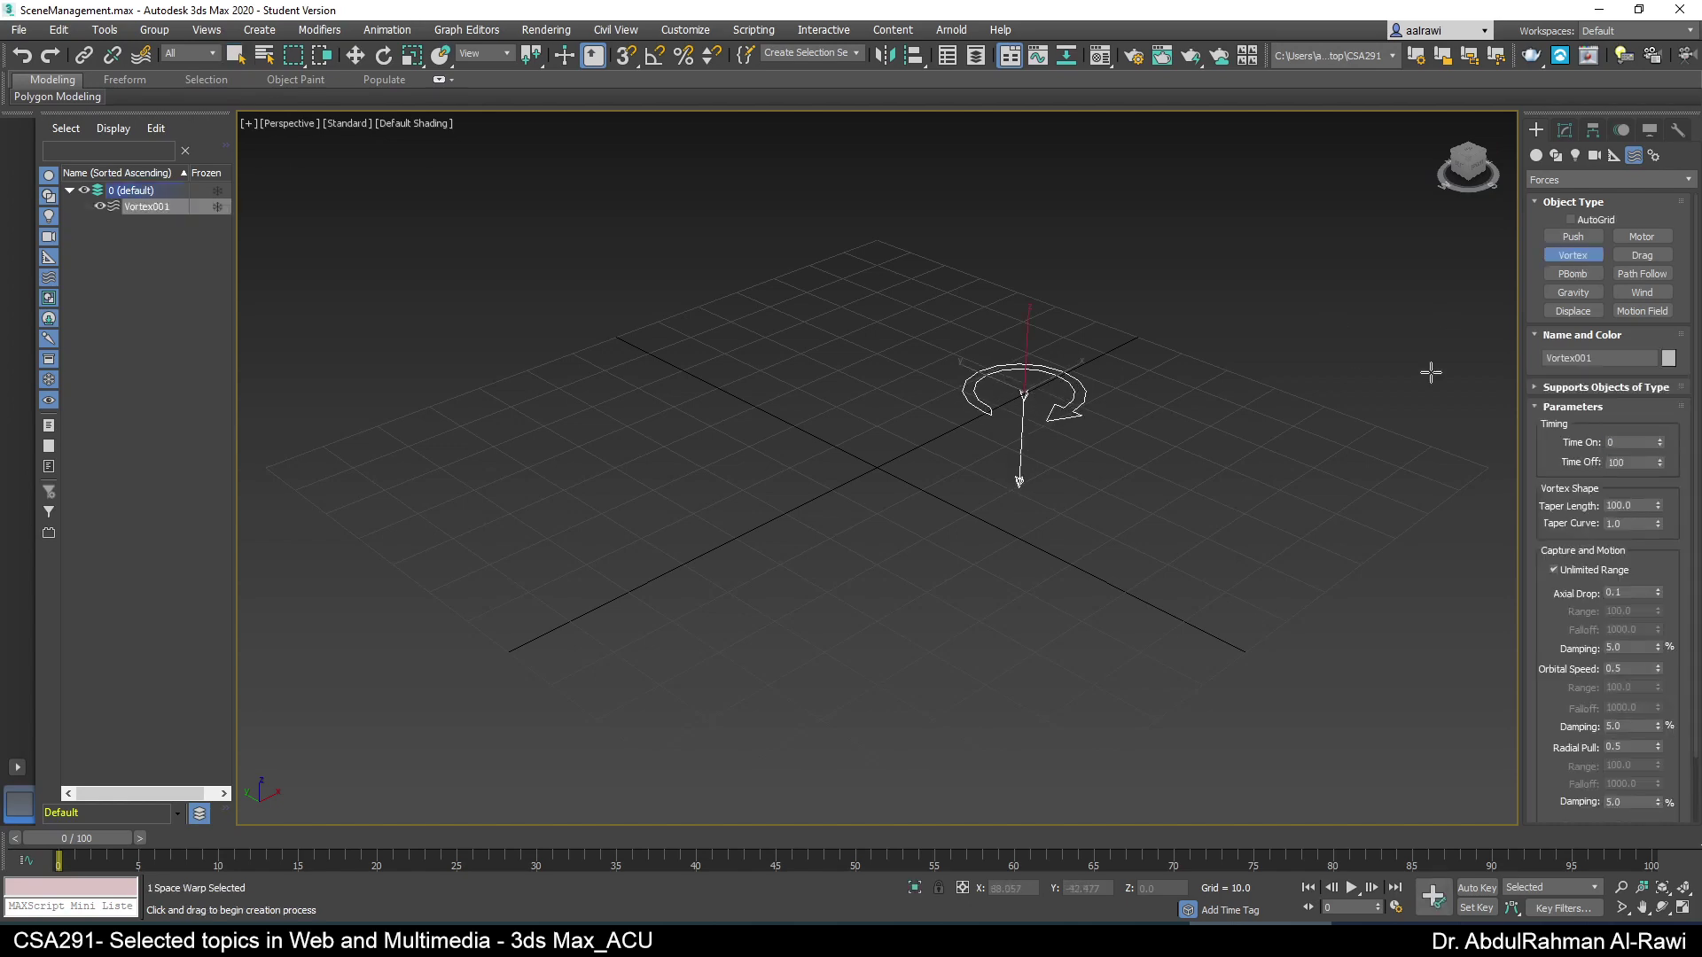
- Create a small Dummy helper near the right side of the grid
left_click(1613, 156)
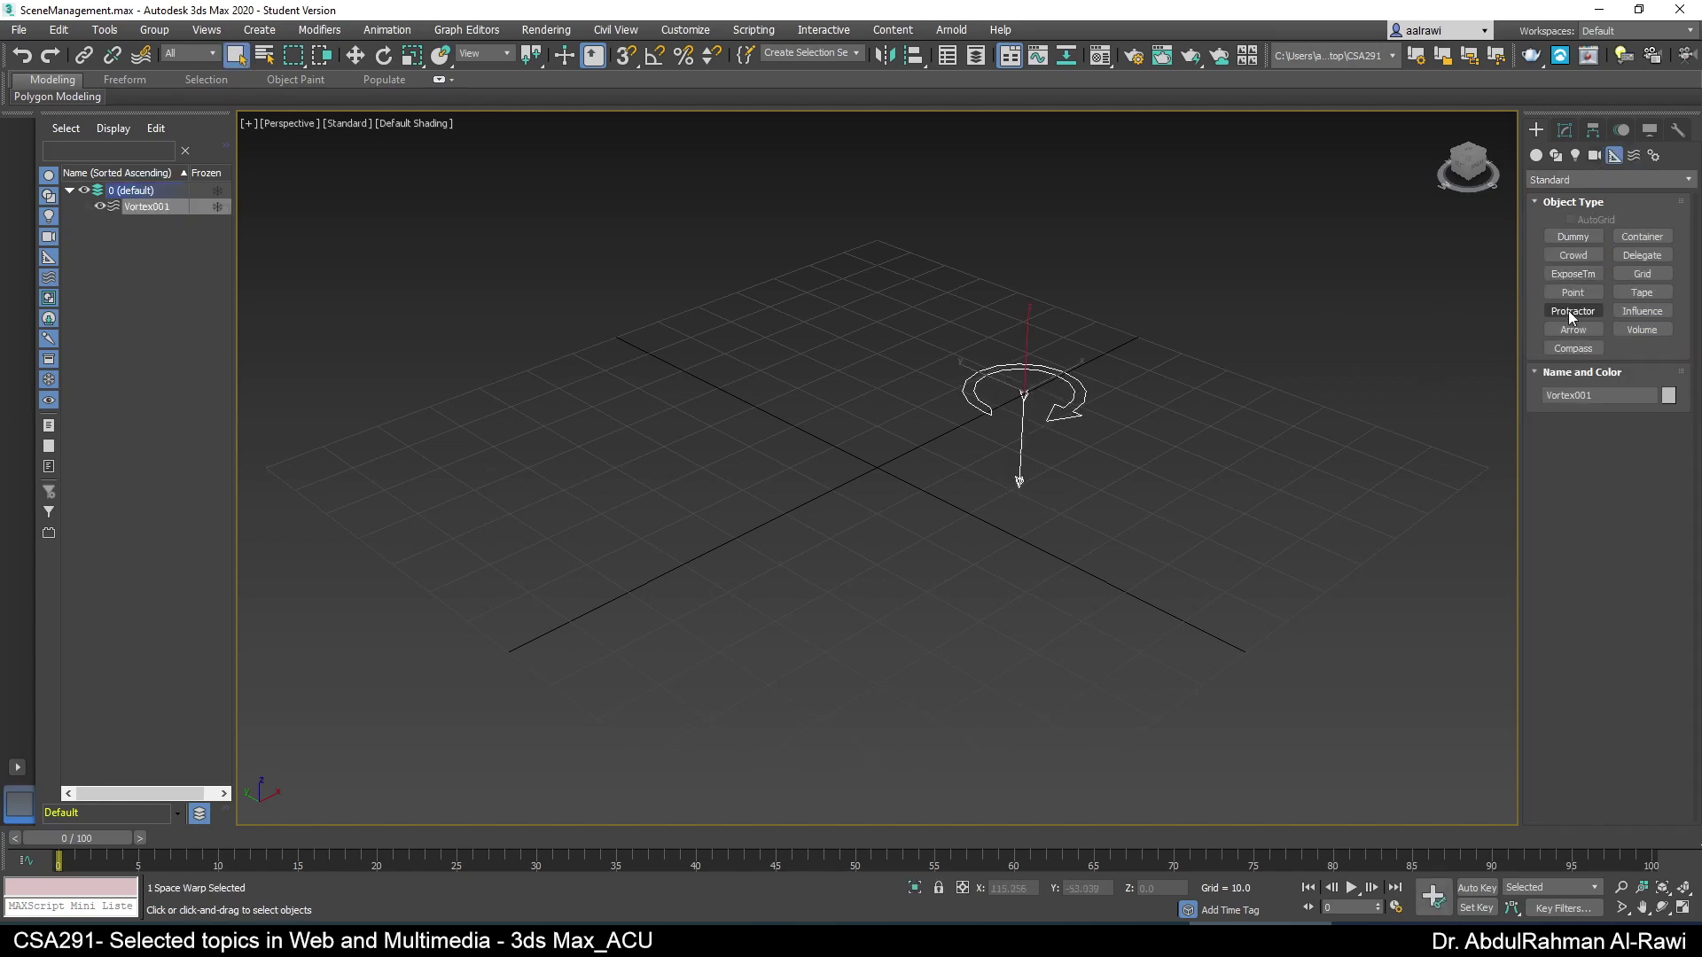
left_click(1642, 275)
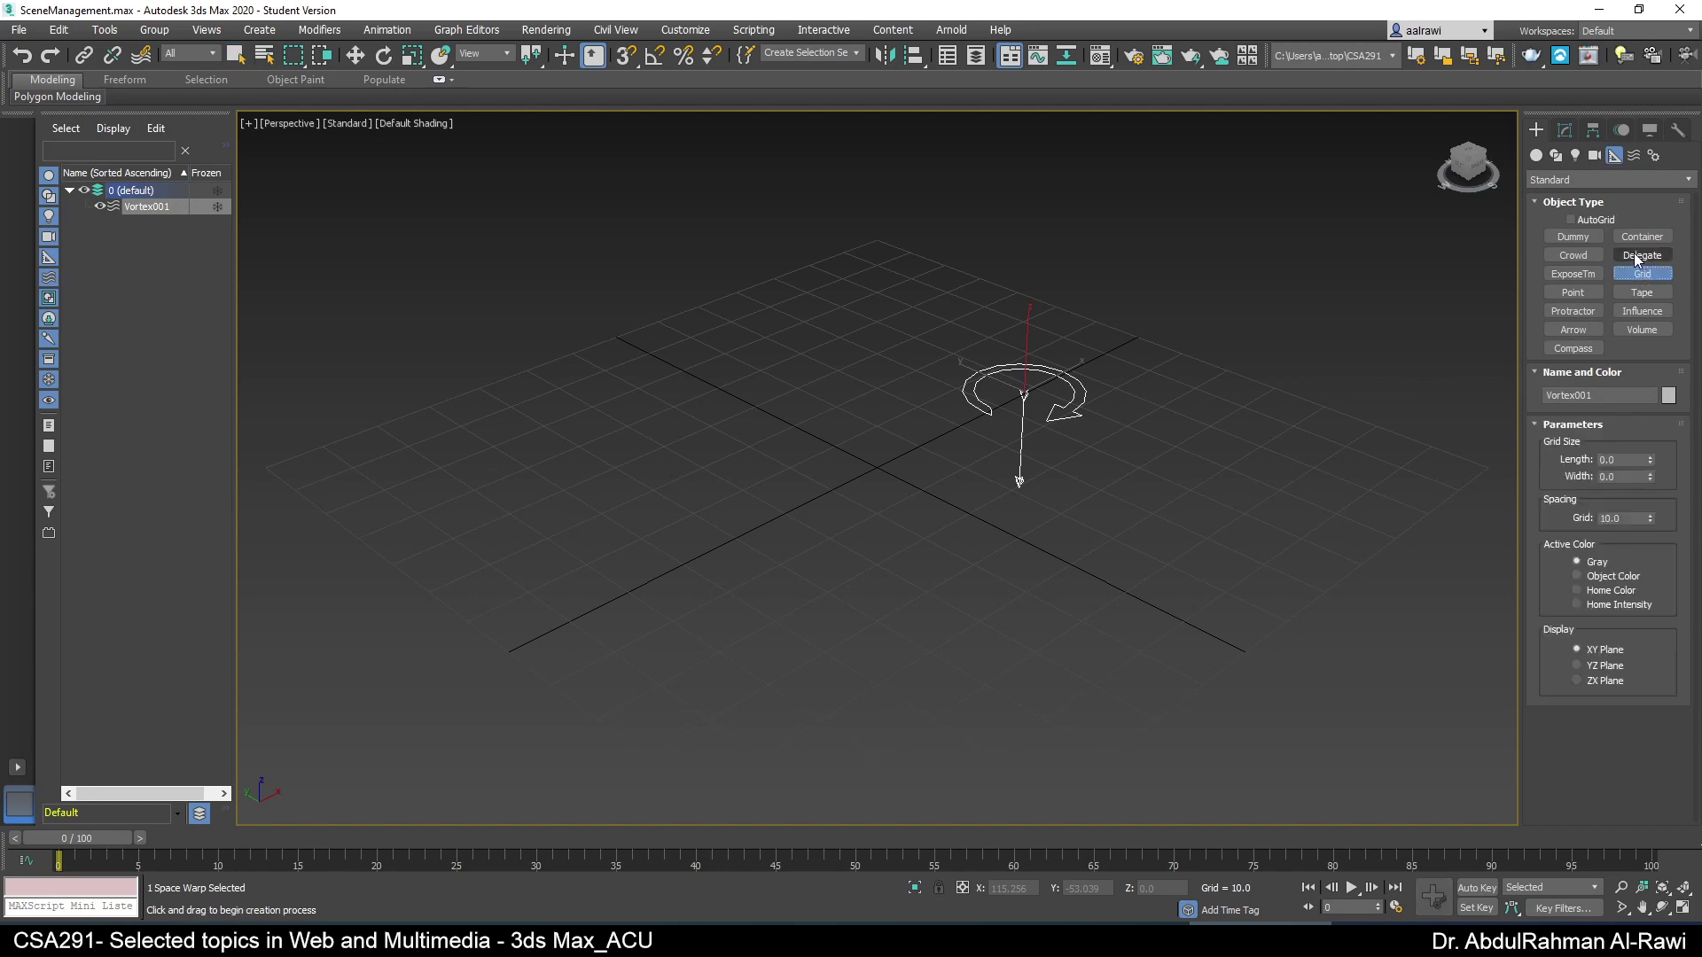
left_click(1573, 236)
left_click_drag(1210, 461, 1277, 488)
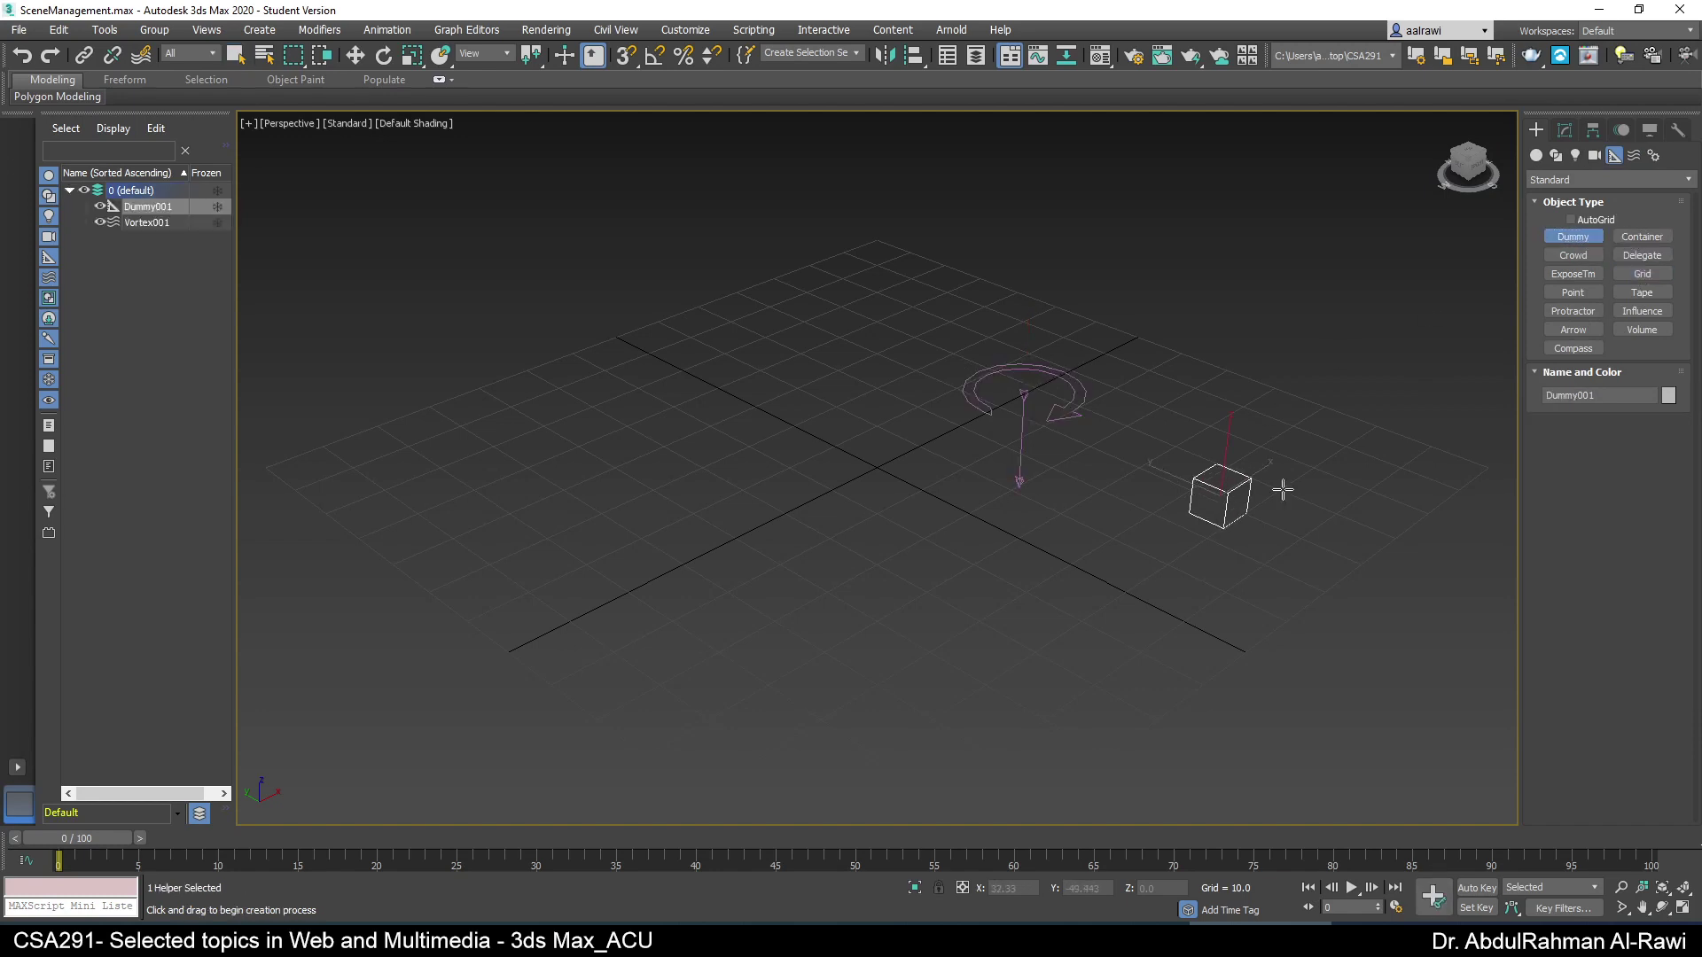
- Place two Omni lights on the left half of the grid, one behind the other
left_click(1577, 155)
left_click(1573, 274)
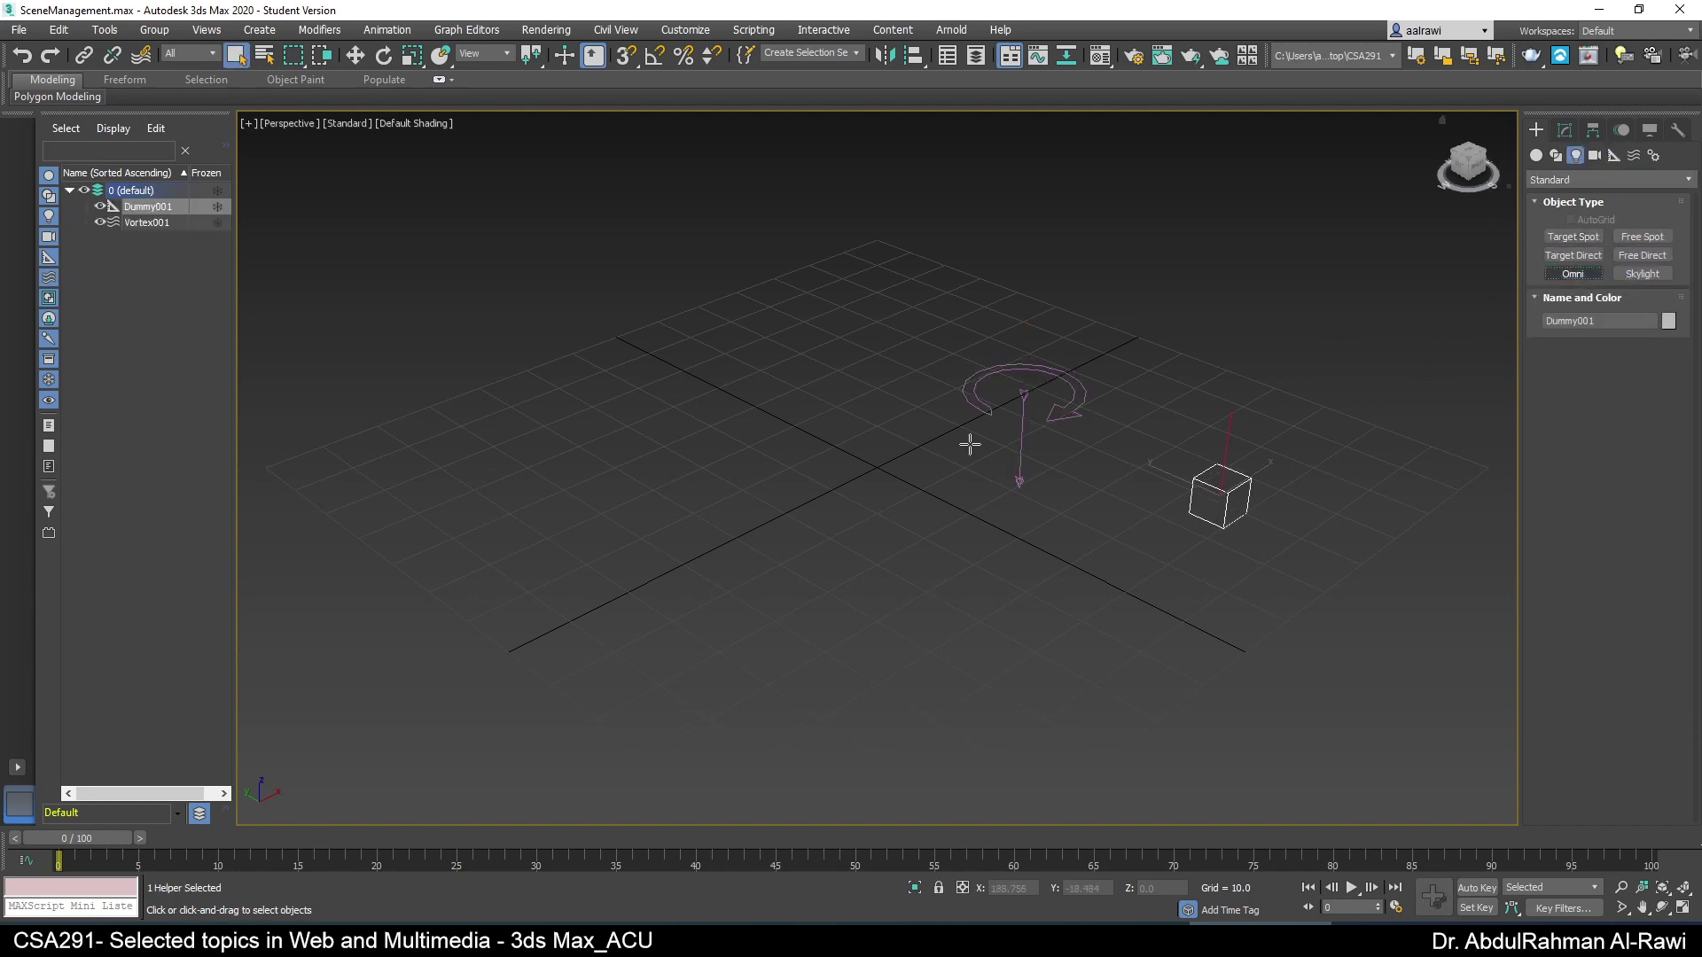
left_click(669, 434)
left_click(770, 576)
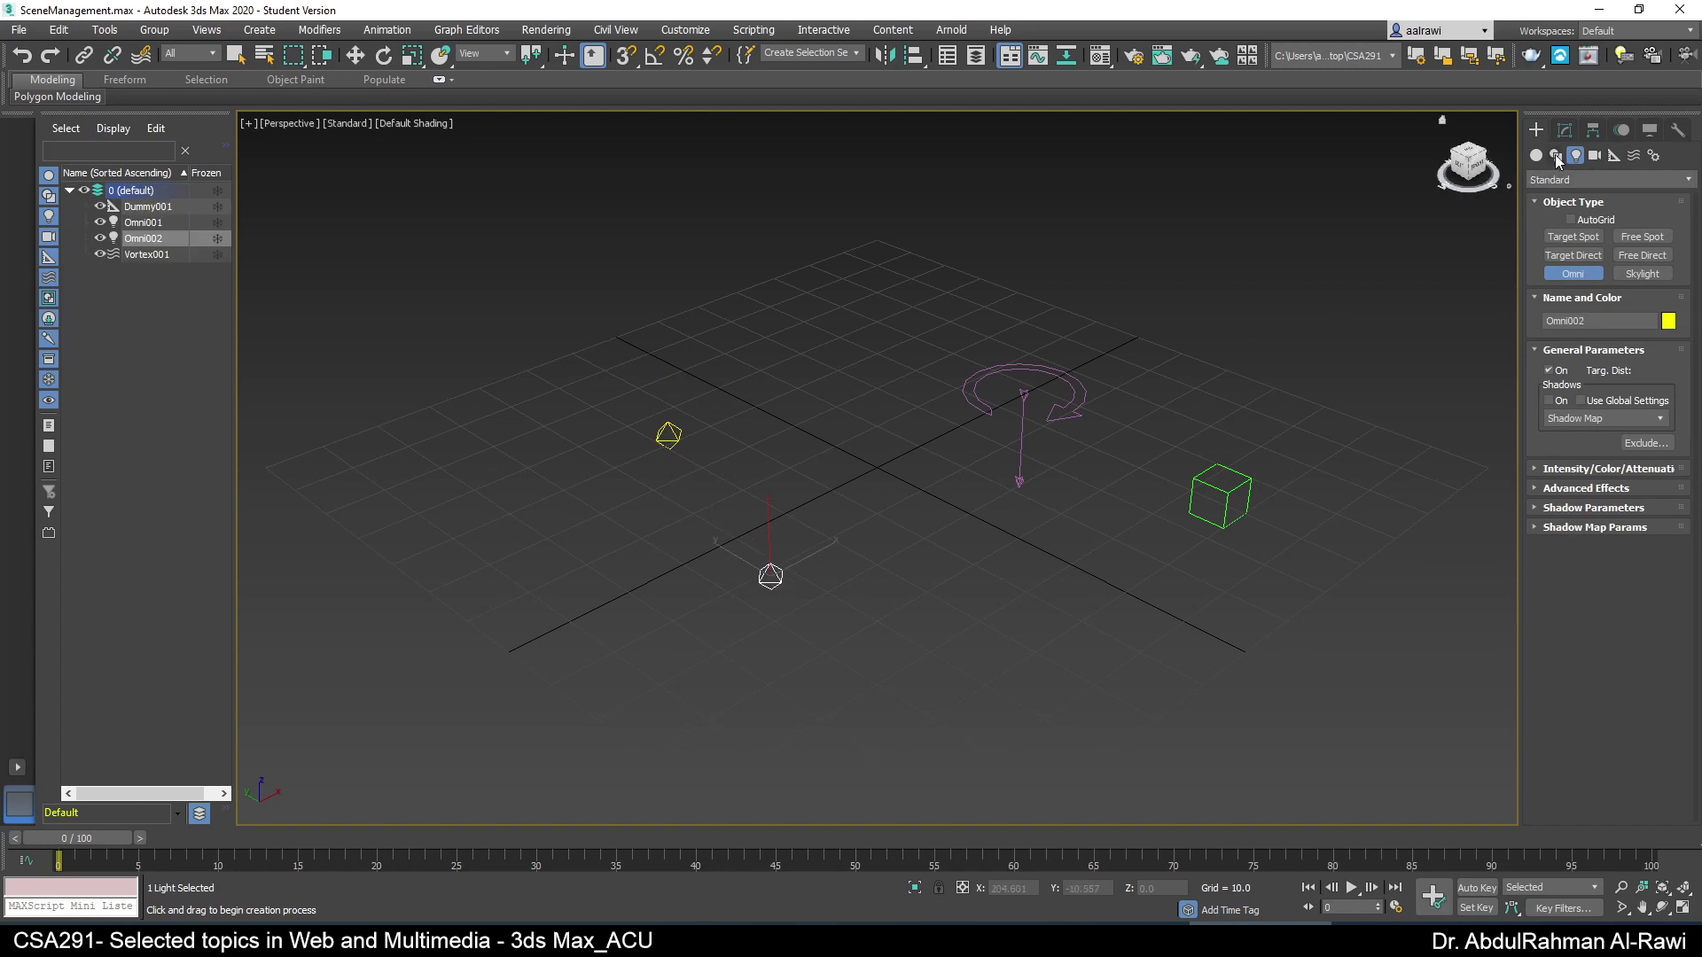
- Draw a star spline with radii of about 7.9 and 11.4 at the front of the grid, and set its points to 10
left_click(1555, 155)
left_click(1643, 306)
left_click_drag(1064, 661, 1095, 640)
left_click(1080, 634)
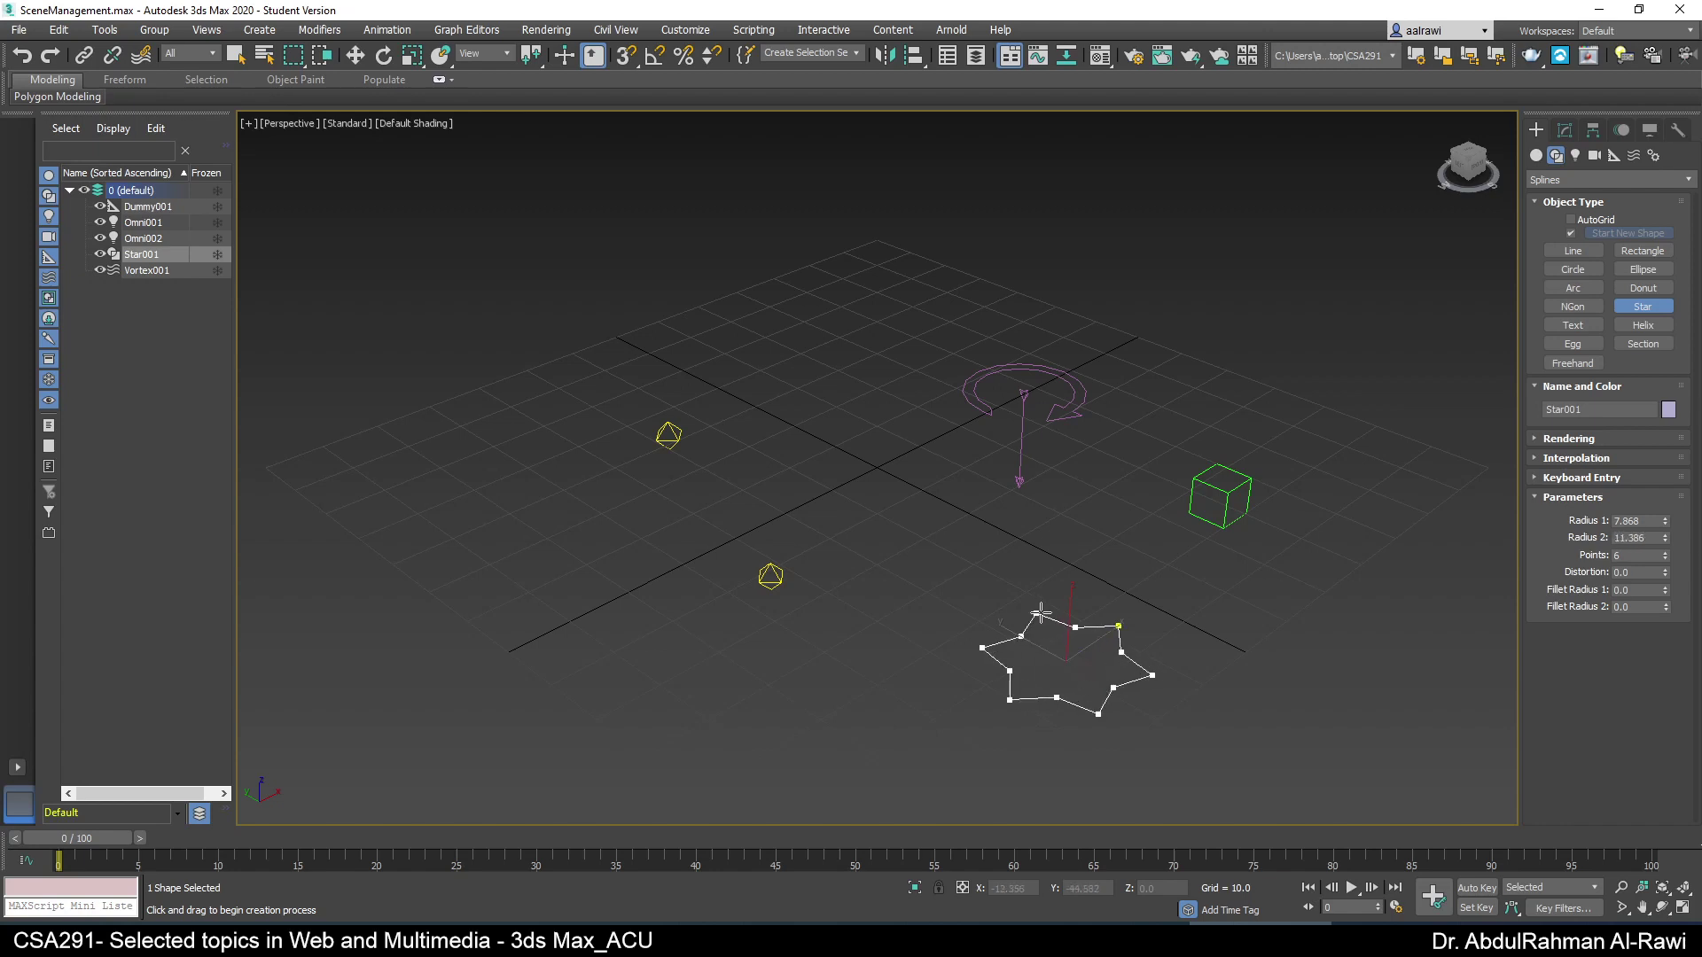
left_click(1108, 619)
left_click(1666, 552)
left_click(1666, 552)
left_click(1666, 552)
left_click(1666, 553)
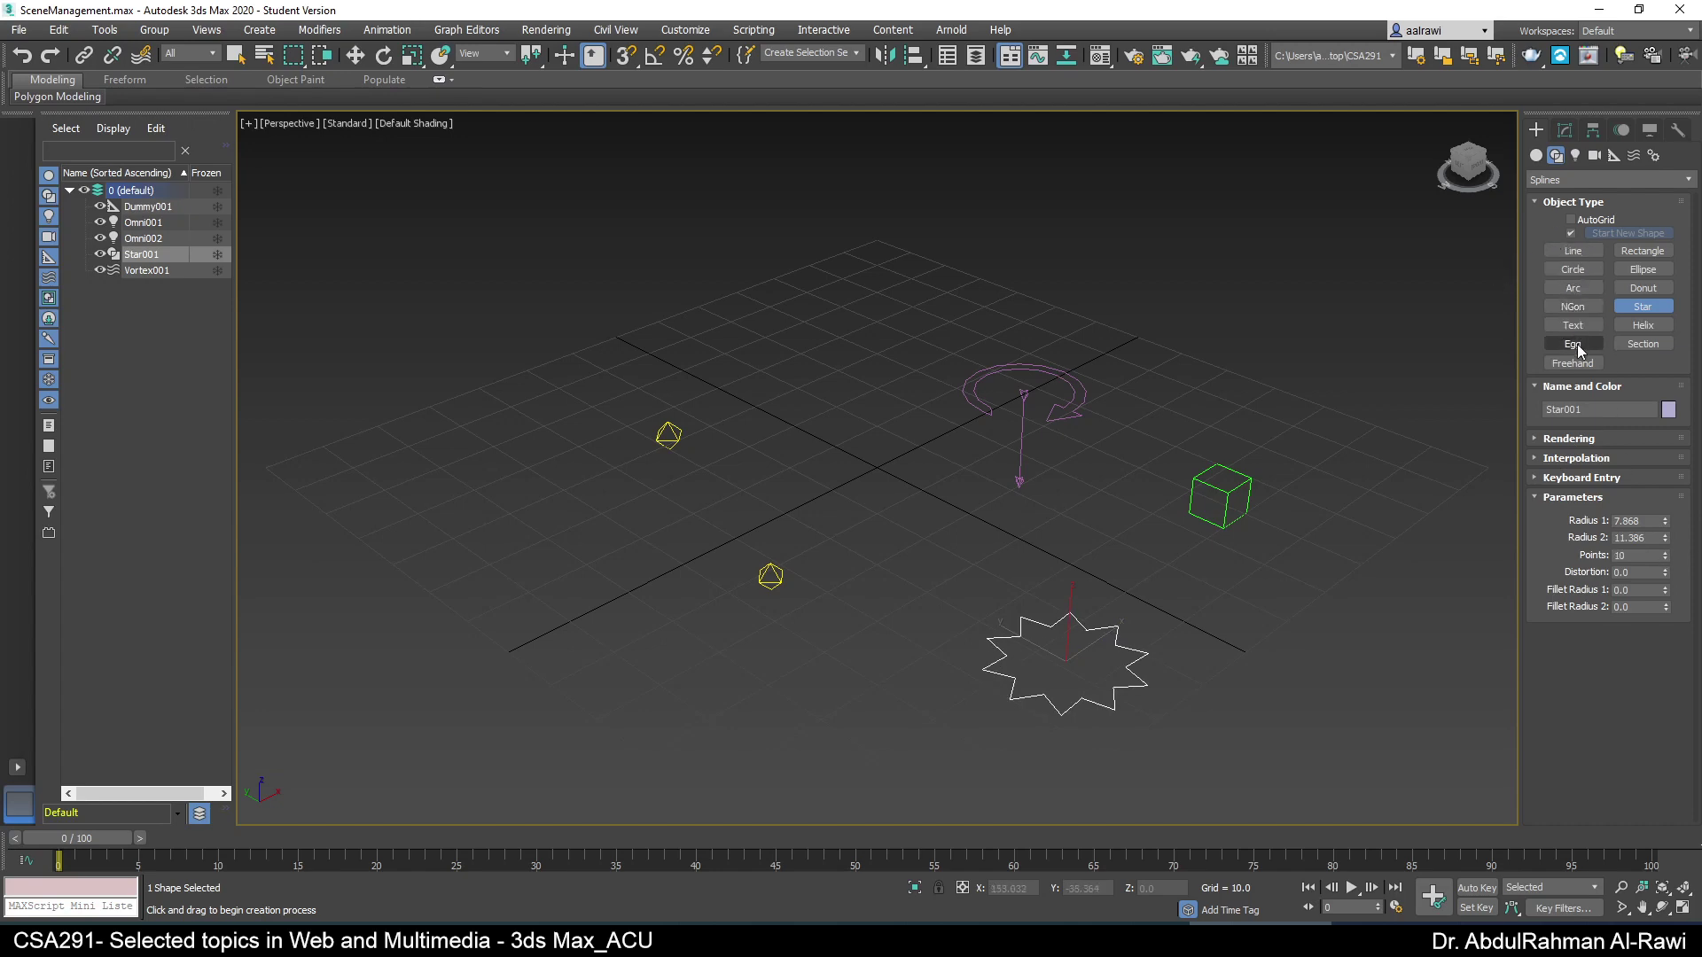
- Draw a donut spline with radii of about 9.8 and 5.9 just in front of the grid centre
left_click(1643, 288)
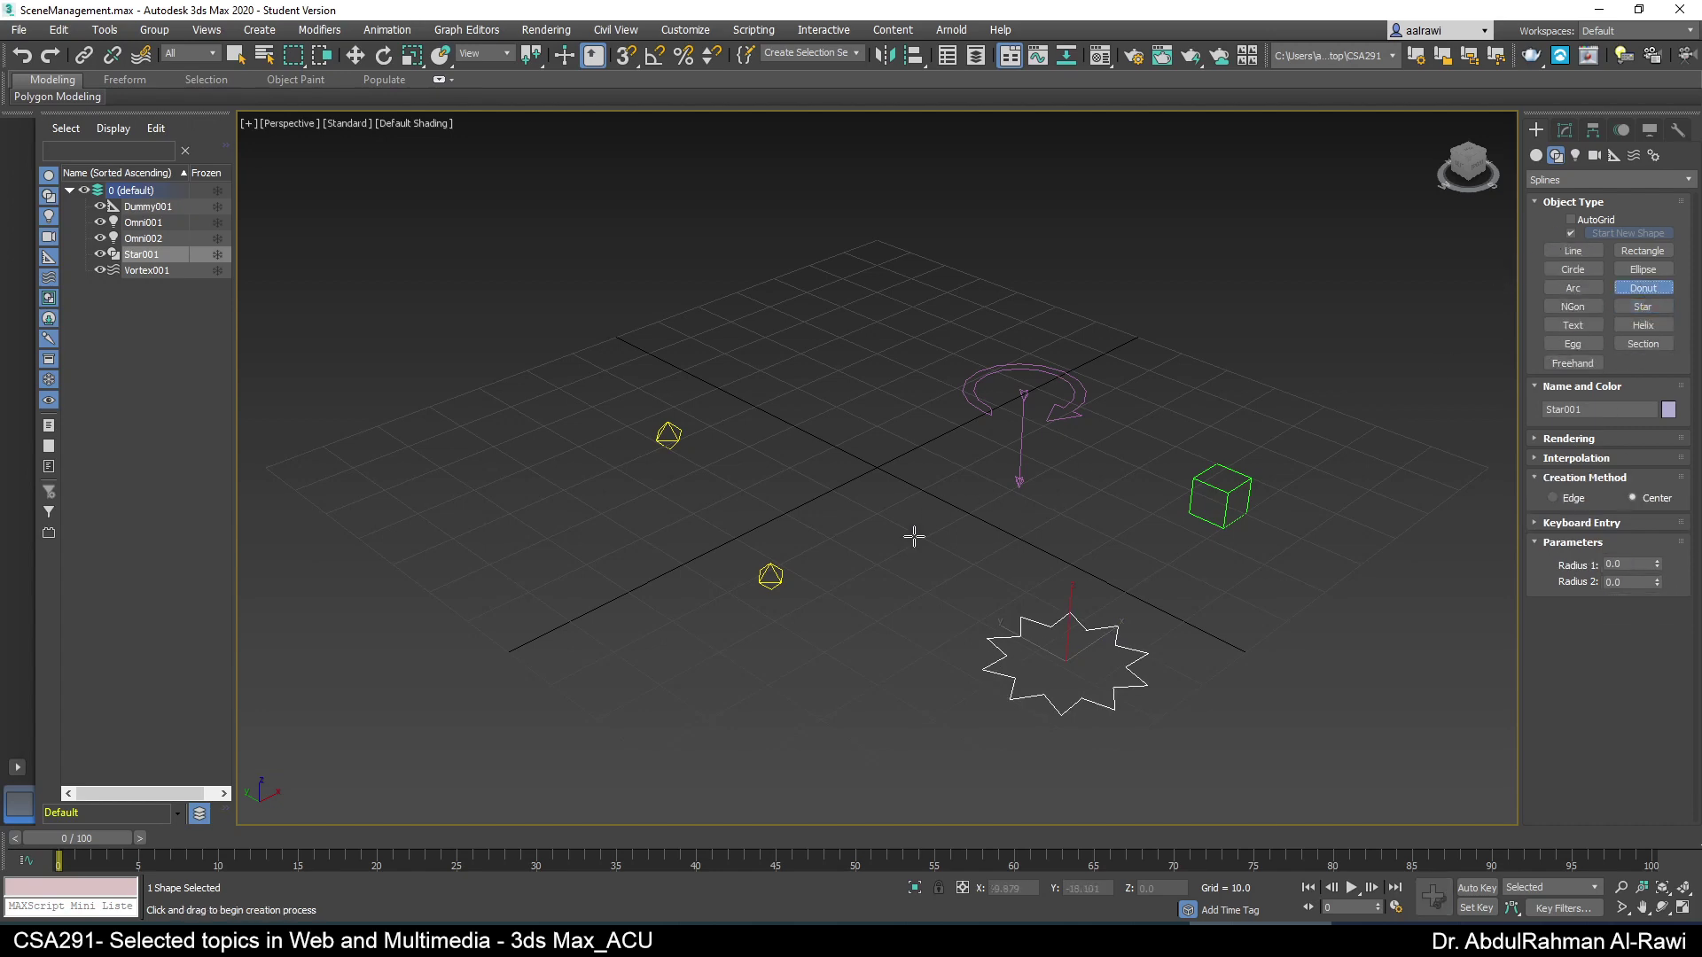
left_click_drag(914, 537, 946, 568)
left_click(942, 552)
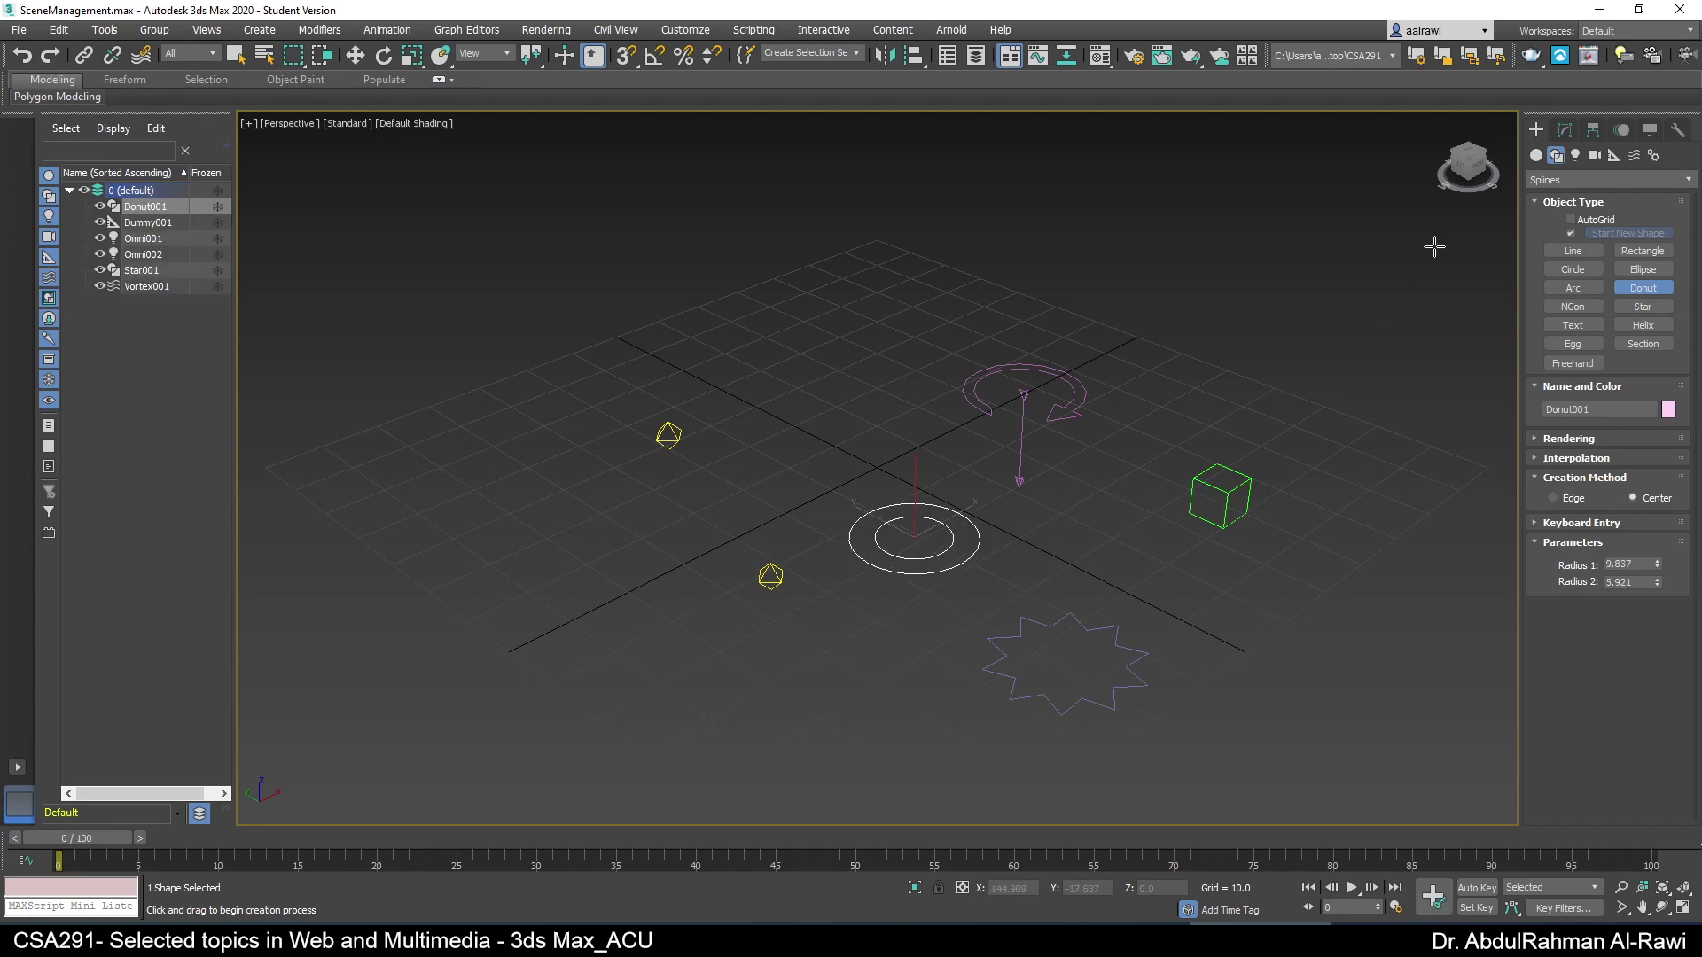
- Create a sphere of about 6.1 radius at the back of the grid and a teapot of about 12.9 radius on its left side
left_click(1537, 155)
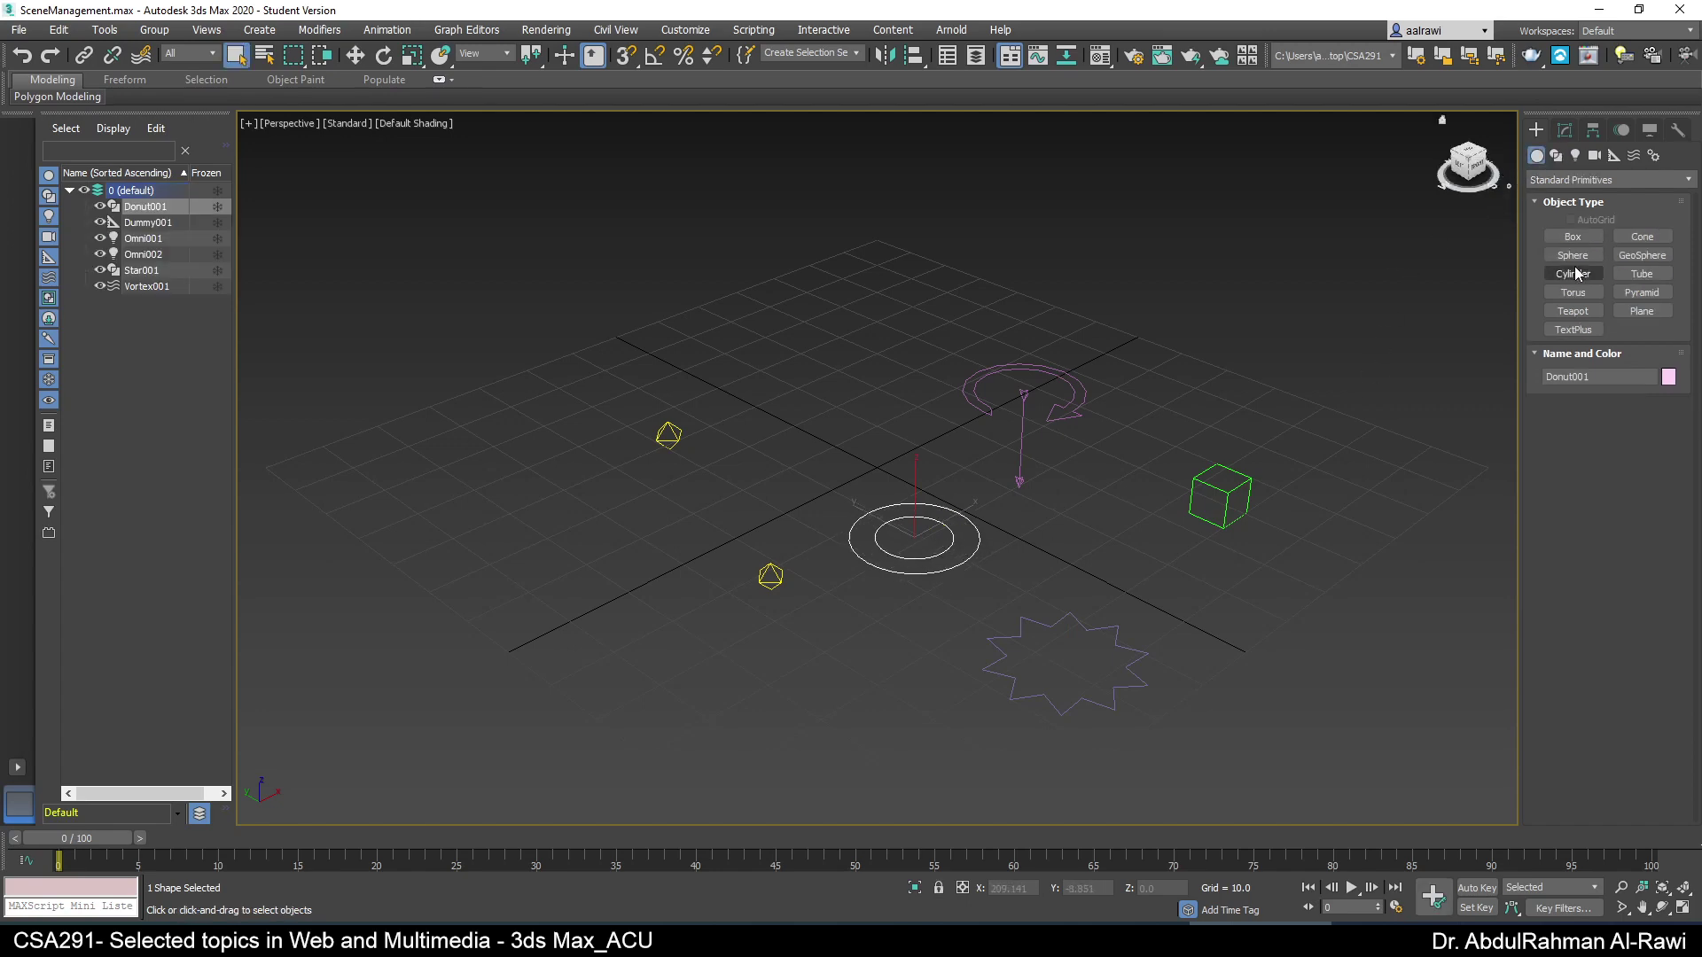
left_click(1572, 255)
left_click_drag(867, 351, 869, 363)
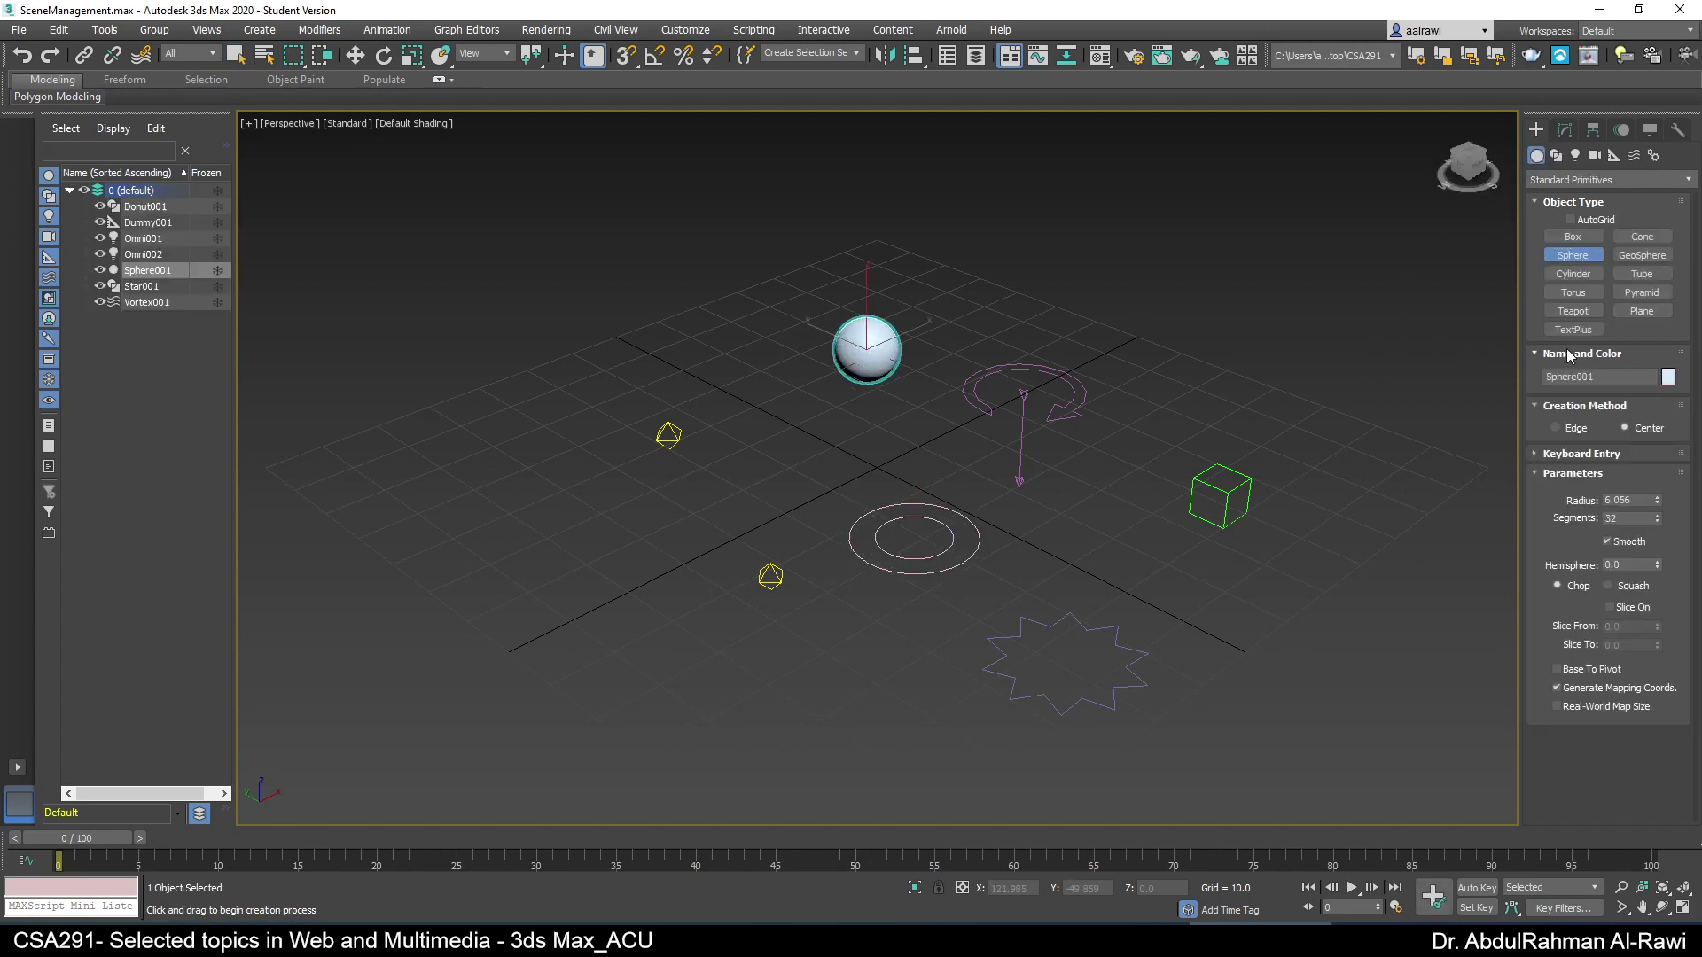
left_click(1573, 311)
left_click_drag(482, 493, 498, 532)
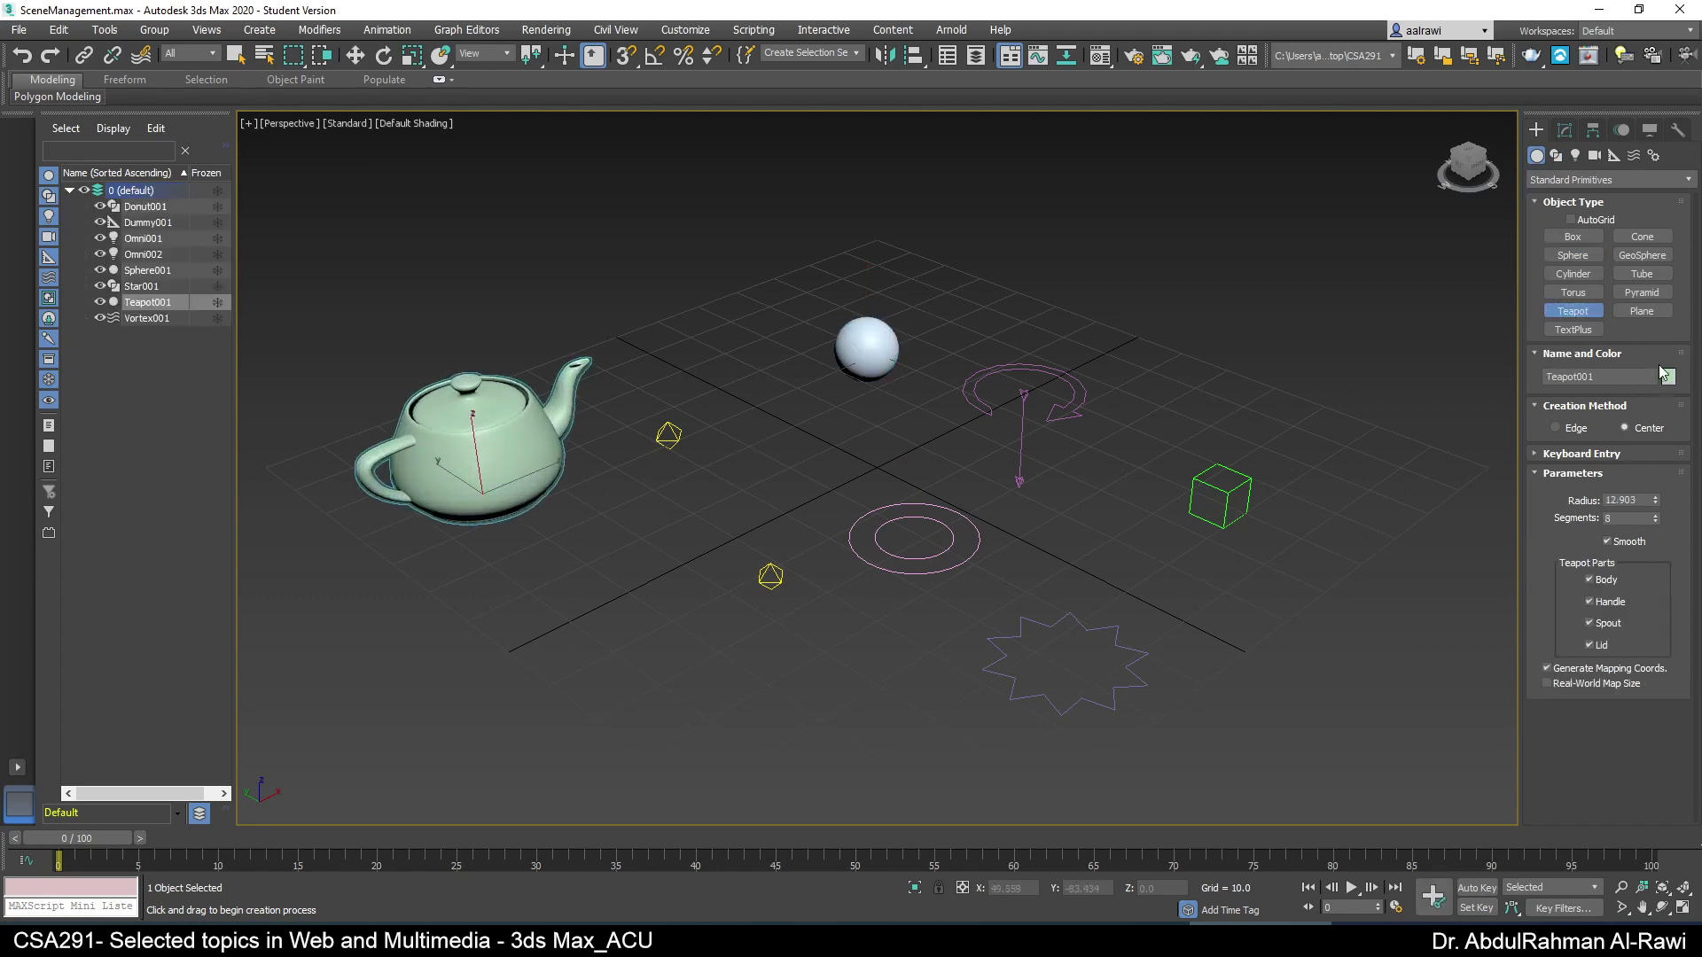
- Create a geosphere of about 5.1 radius at the front left of the grid, and a tiny one of about 0.57 radius inside it
left_click(1643, 257)
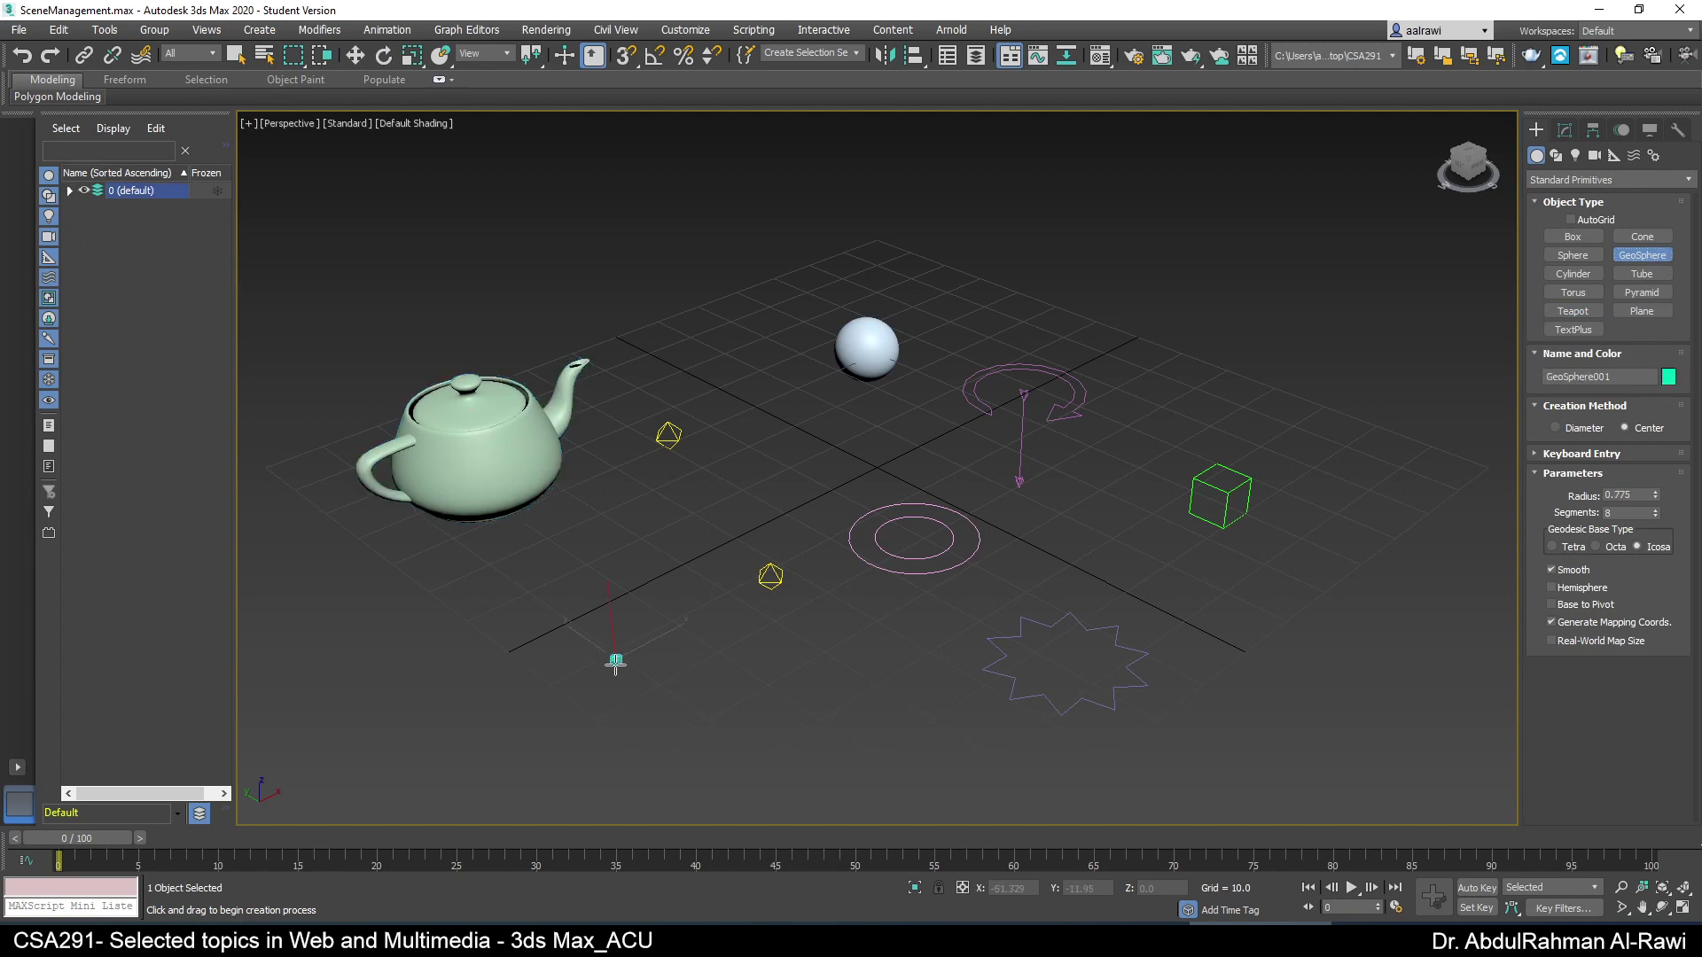
mouse_move(611, 661)
left_mouse_down()
mouse_move(661, 700)
mouse_move(627, 681)
left_mouse_up()
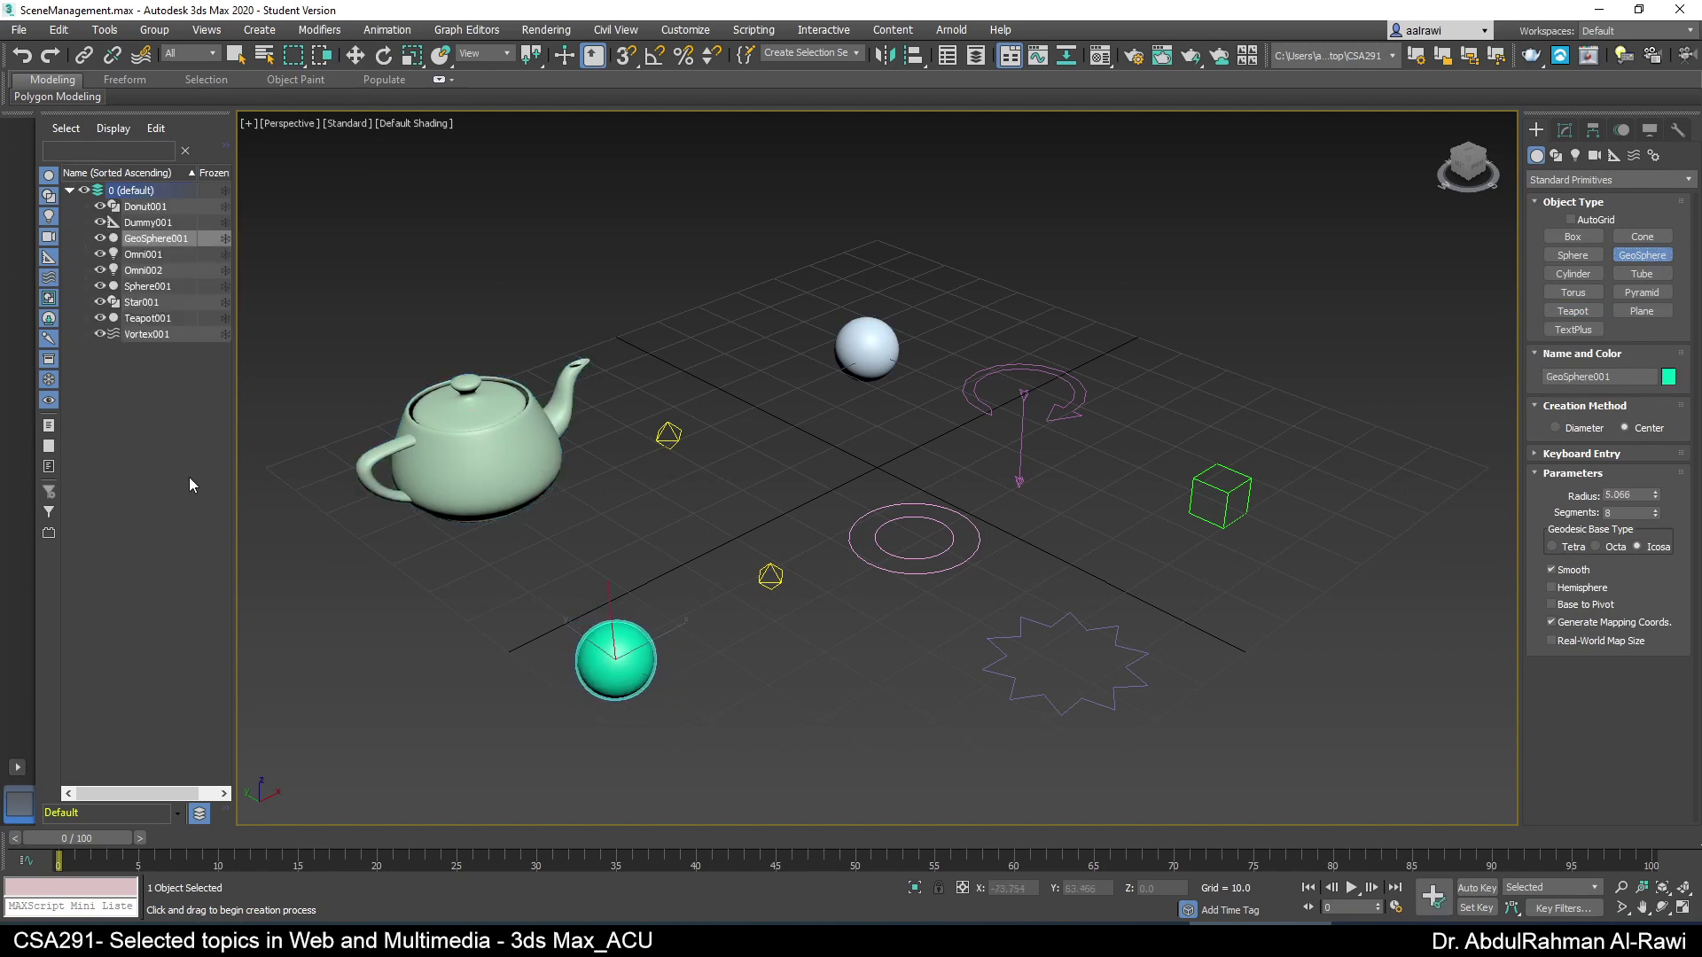
left_click_drag(142, 239, 147, 213)
left_click(145, 208)
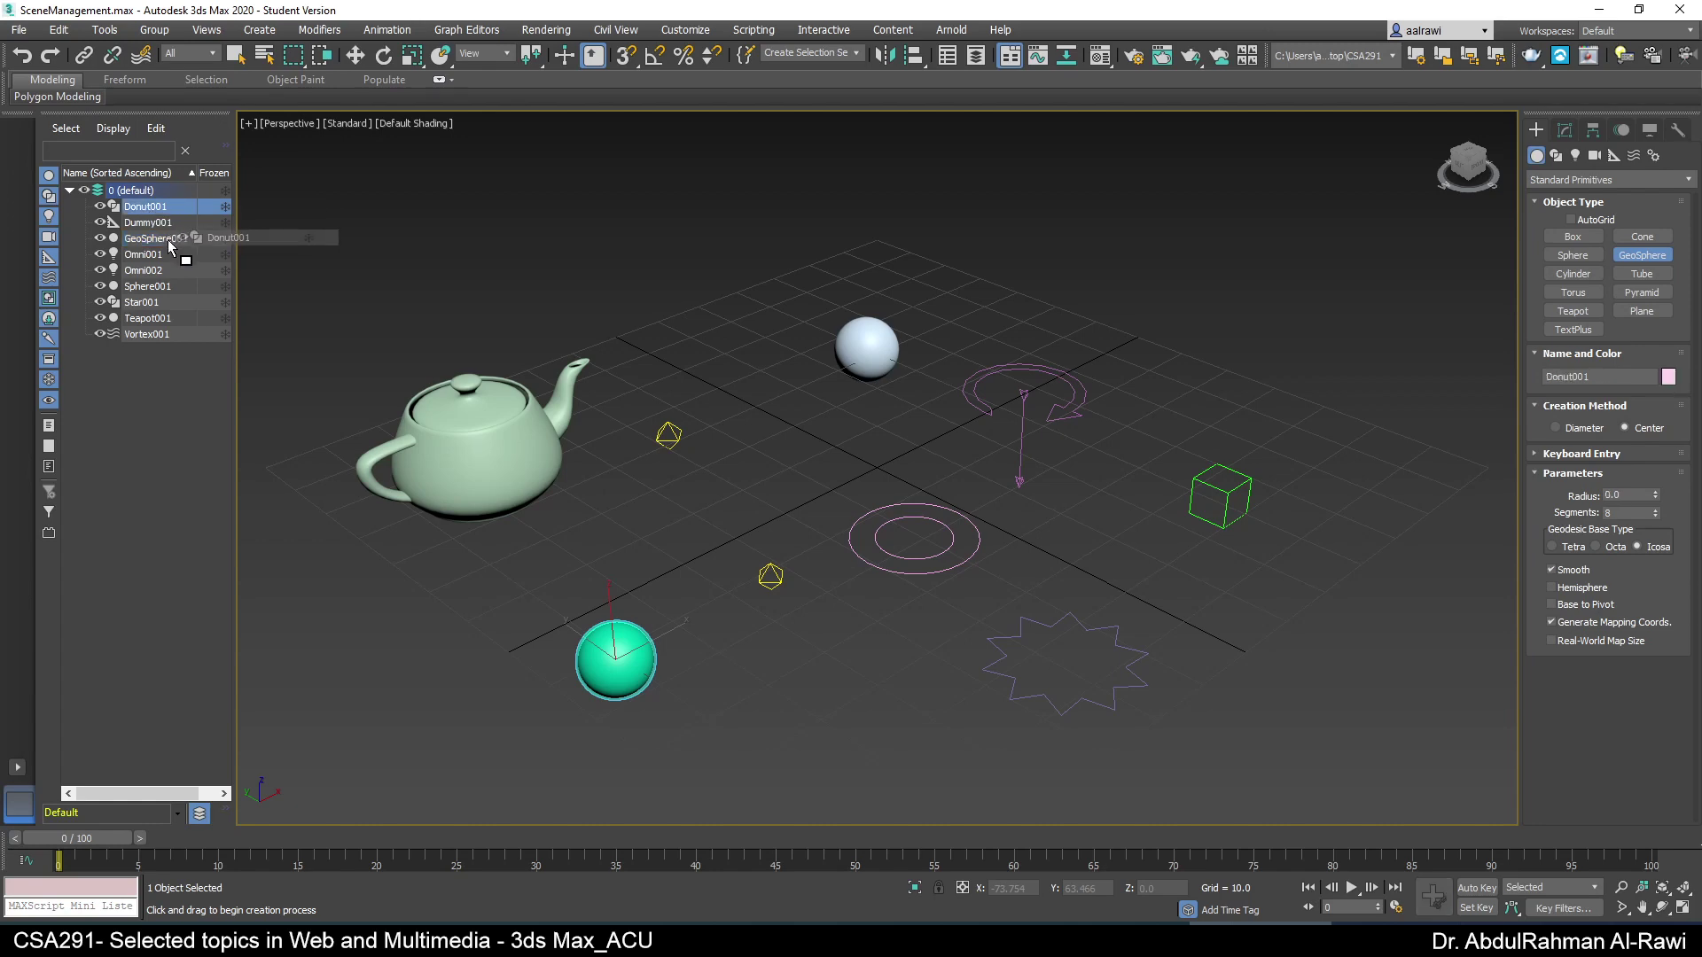
left_click(602, 662)
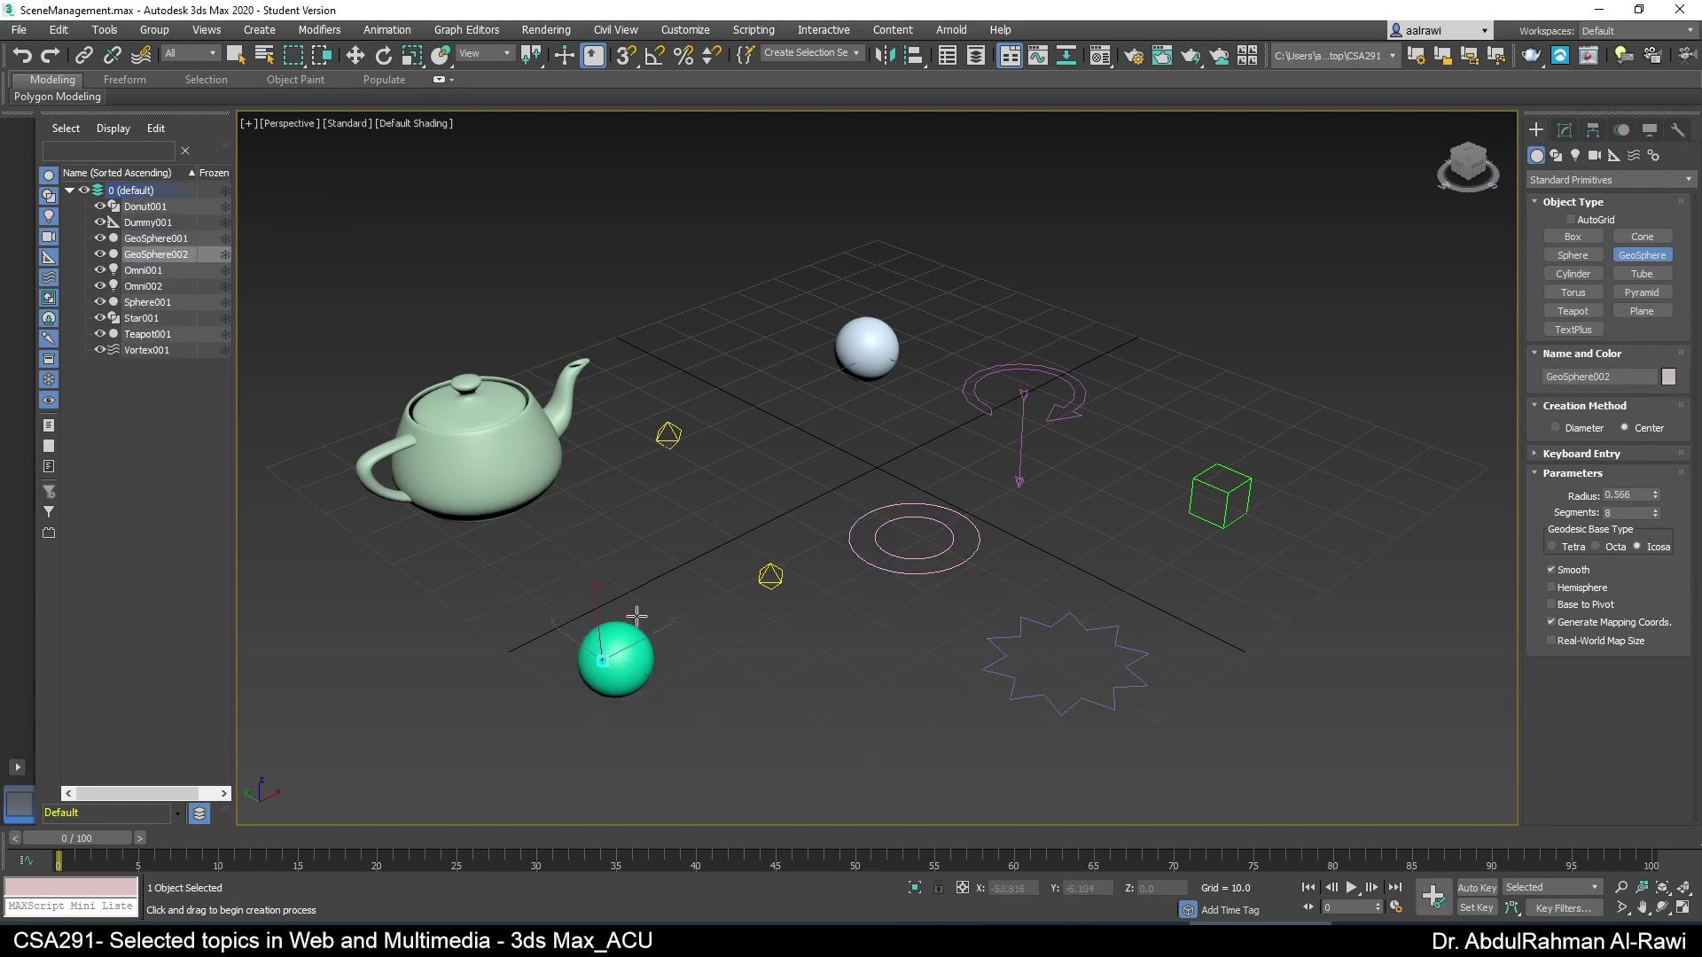
right_click(639, 631)
- Move the large green geosphere to about X -10.1, Y 20.4, between the teapot and the sphere
left_click(620, 656)
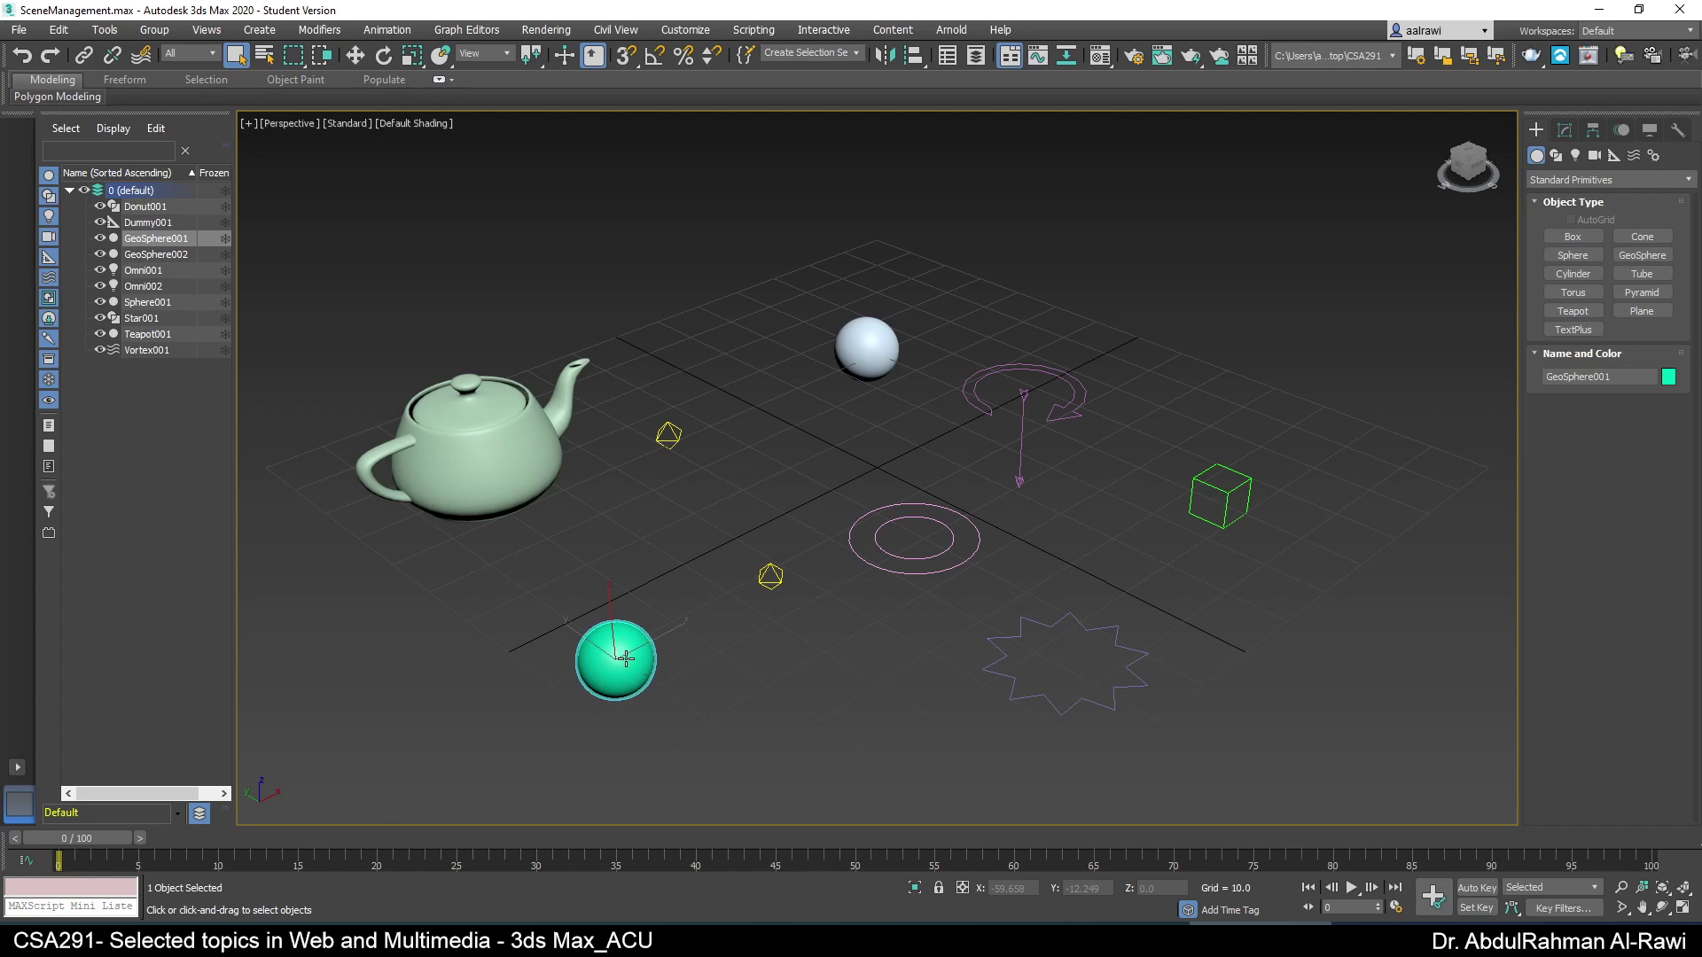
left_click(354, 54)
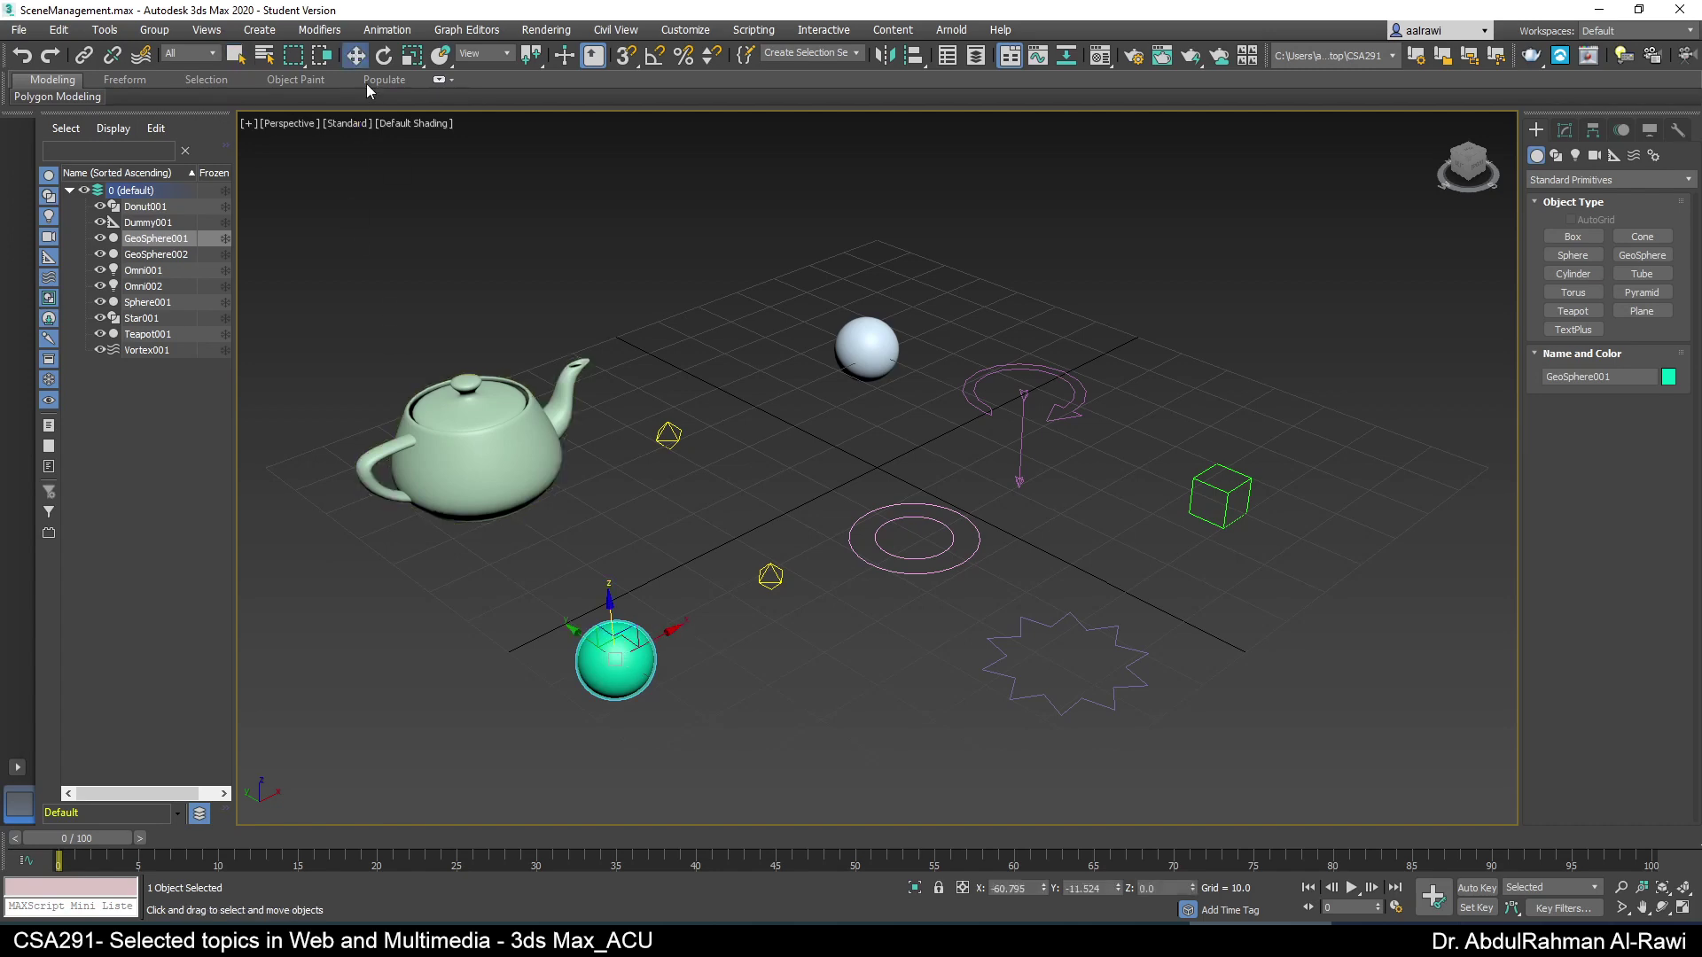
left_click_drag(621, 675, 759, 422)
left_click(602, 661)
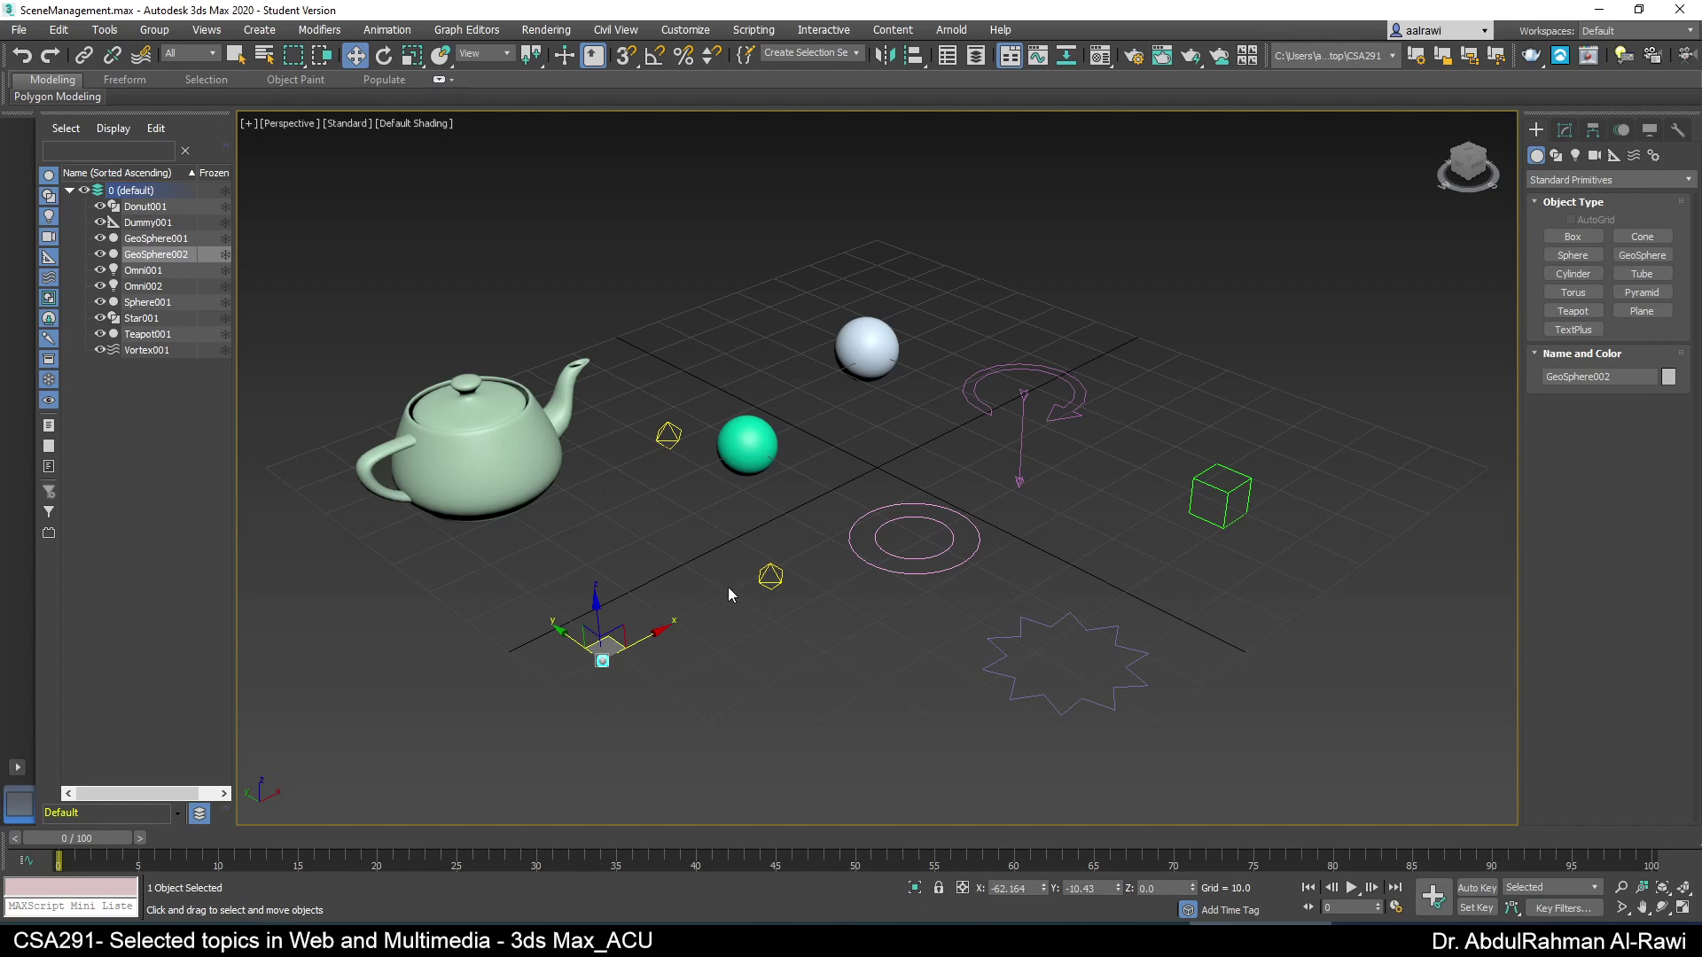
left_click(747, 444)
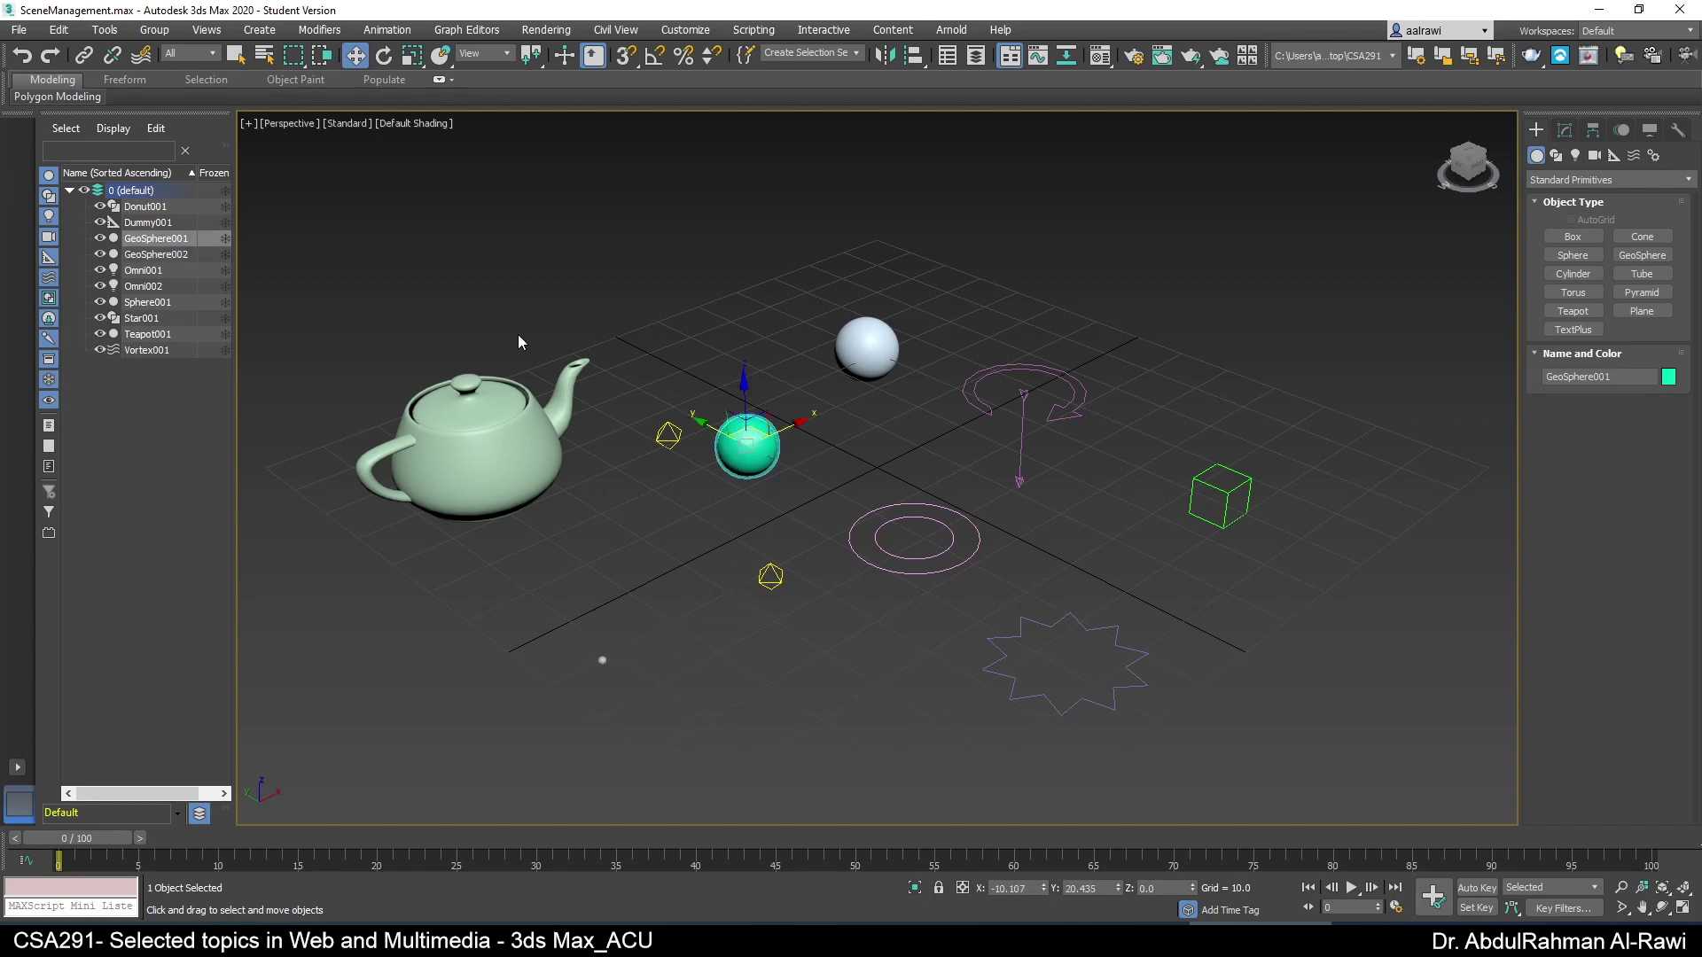
- Link the green geosphere to Sphere001 as its parent, and raise the sphere by about 11.3 units along Z
left_click(85, 57)
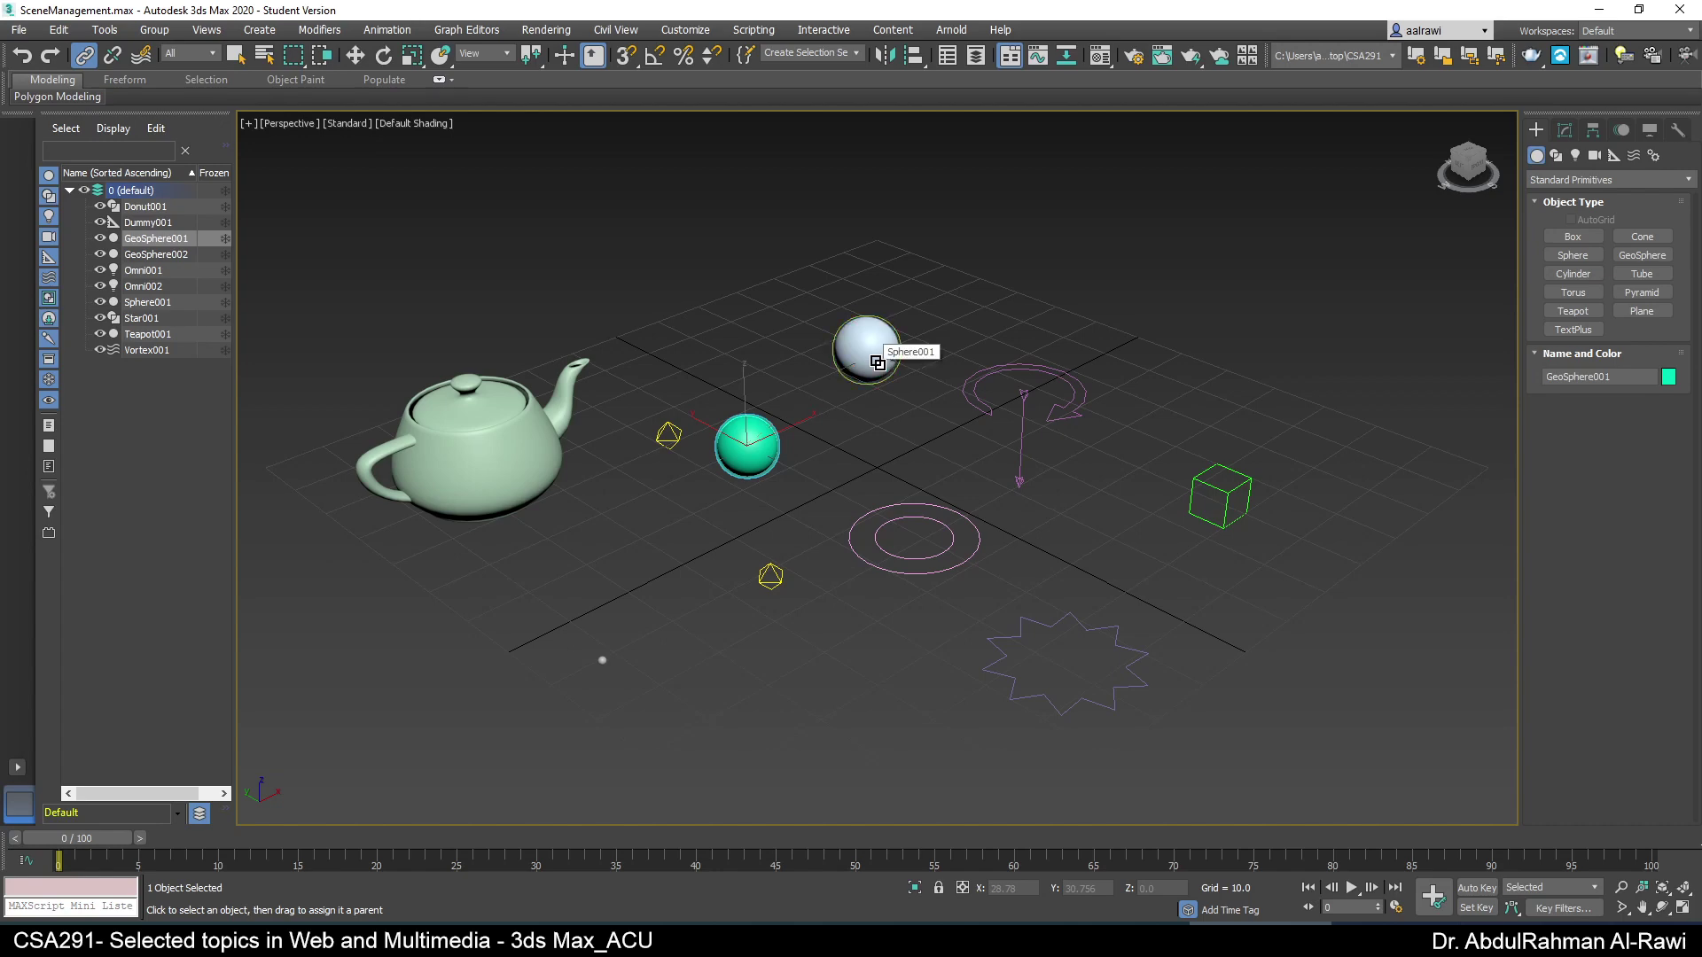
left_click_drag(878, 363, 873, 364)
left_click(868, 371)
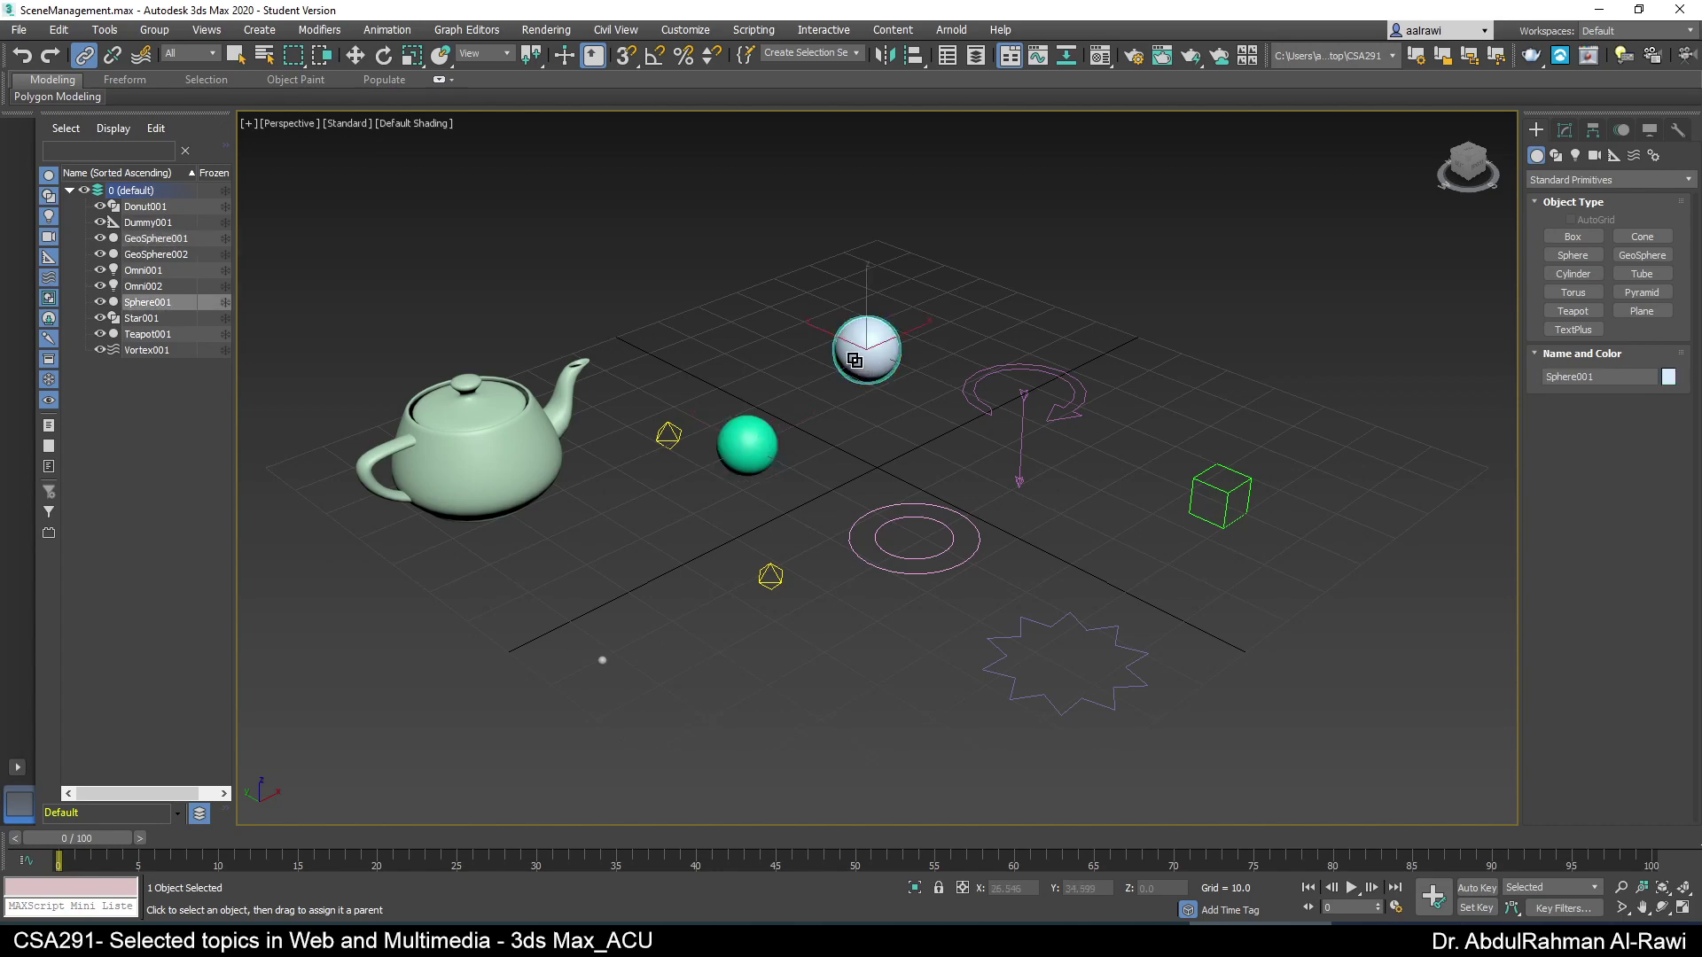
left_click(356, 56)
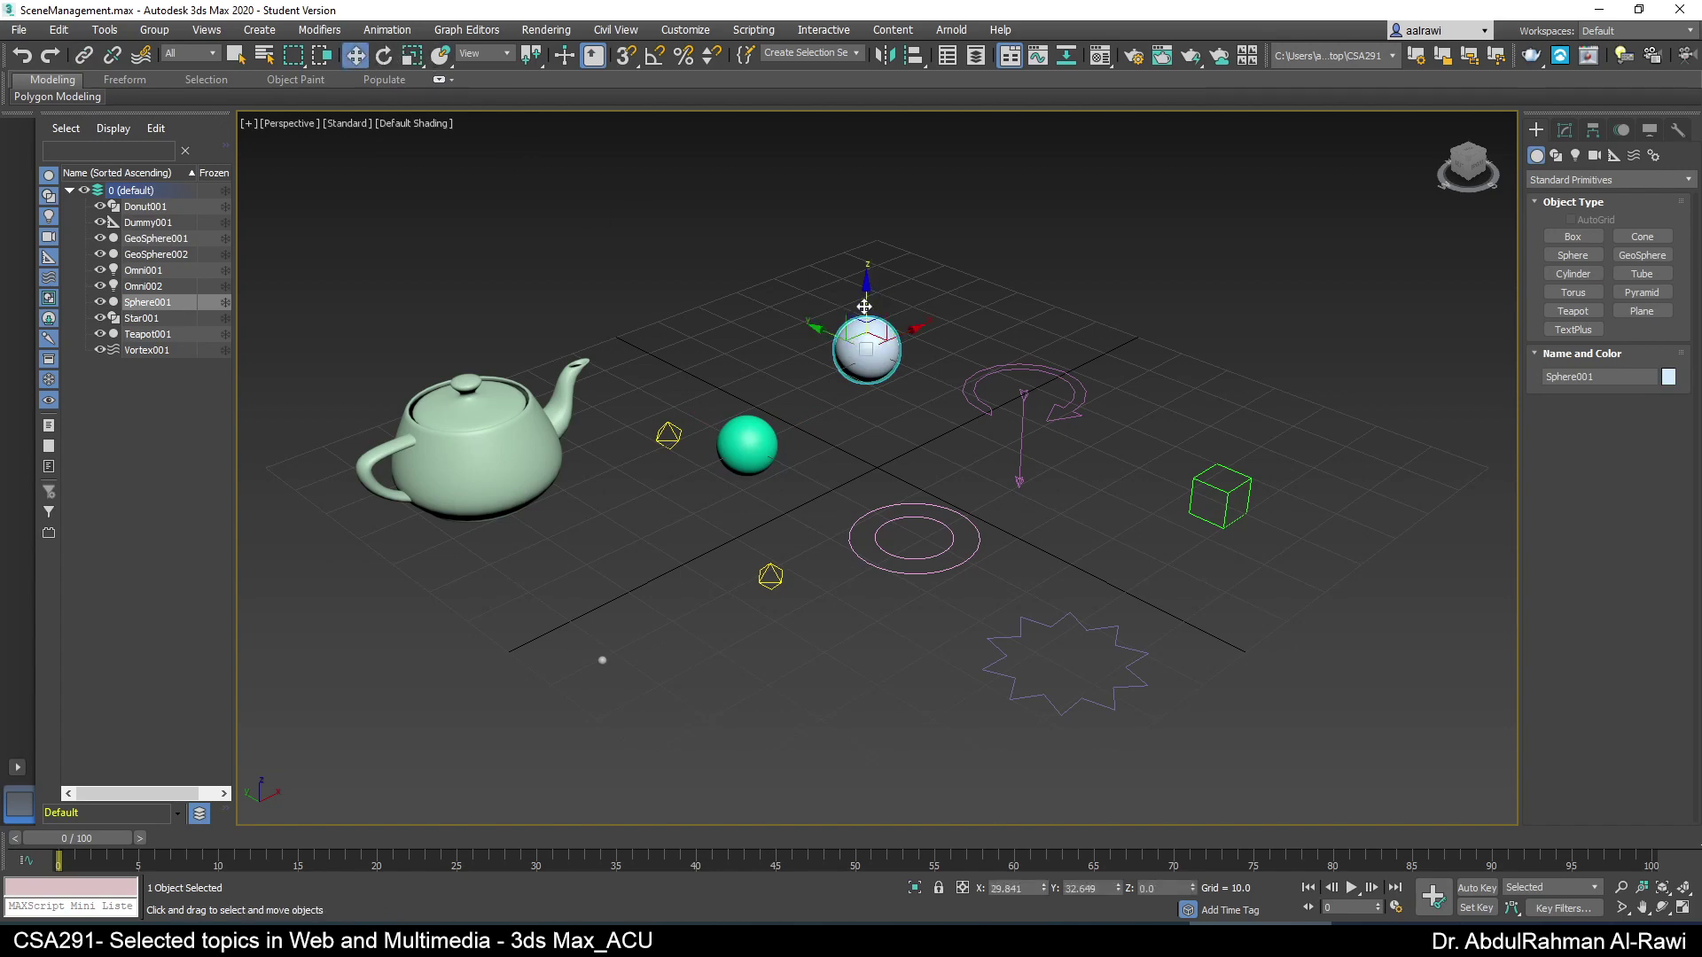
left_click_drag(834, 317, 834, 261)
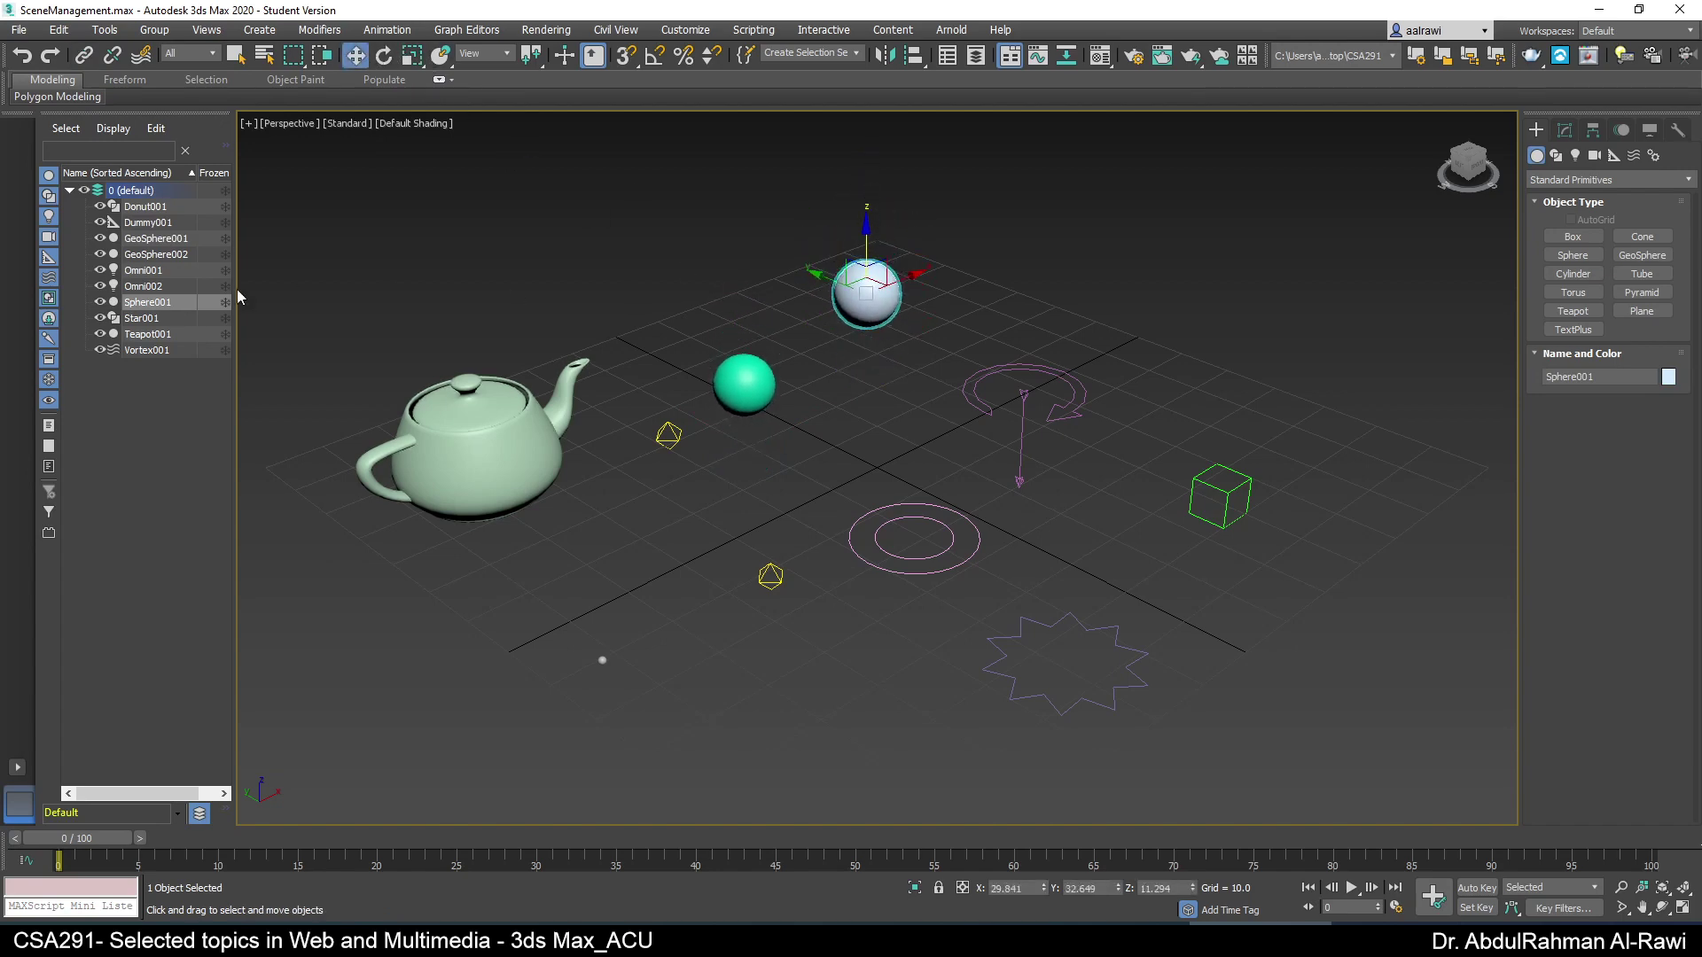
- Filter the Scene Explorer to list only geometry objects
left_click(48, 178, "alt")
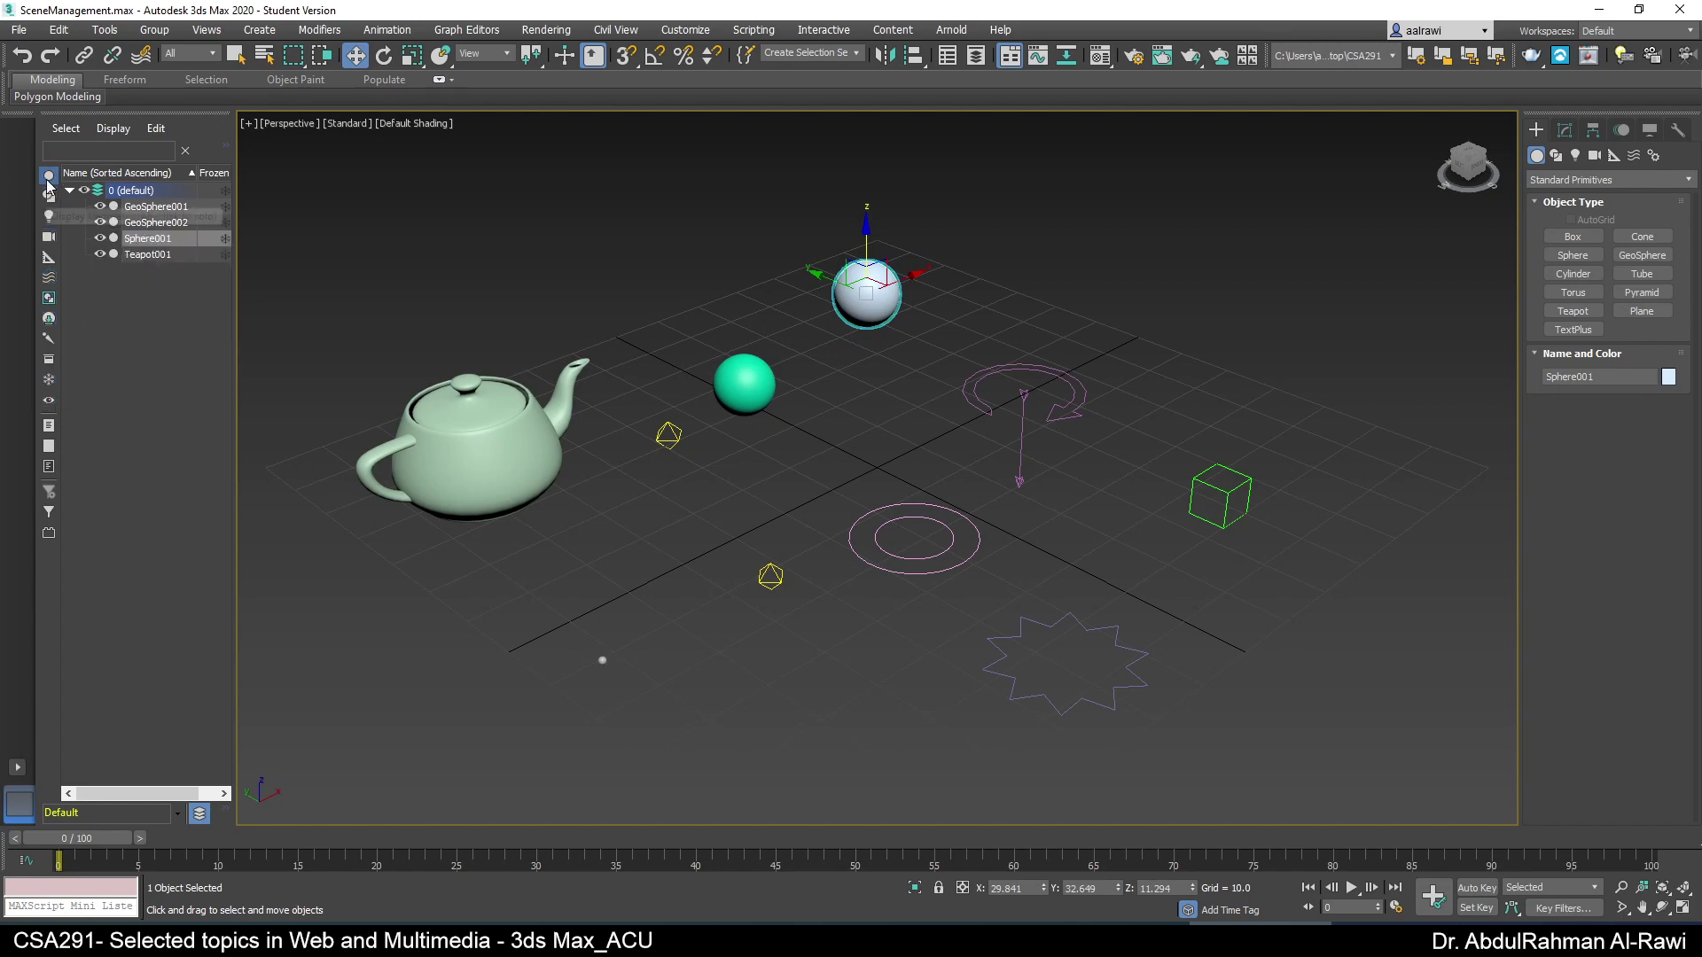
left_click(52, 178)
left_click(49, 178)
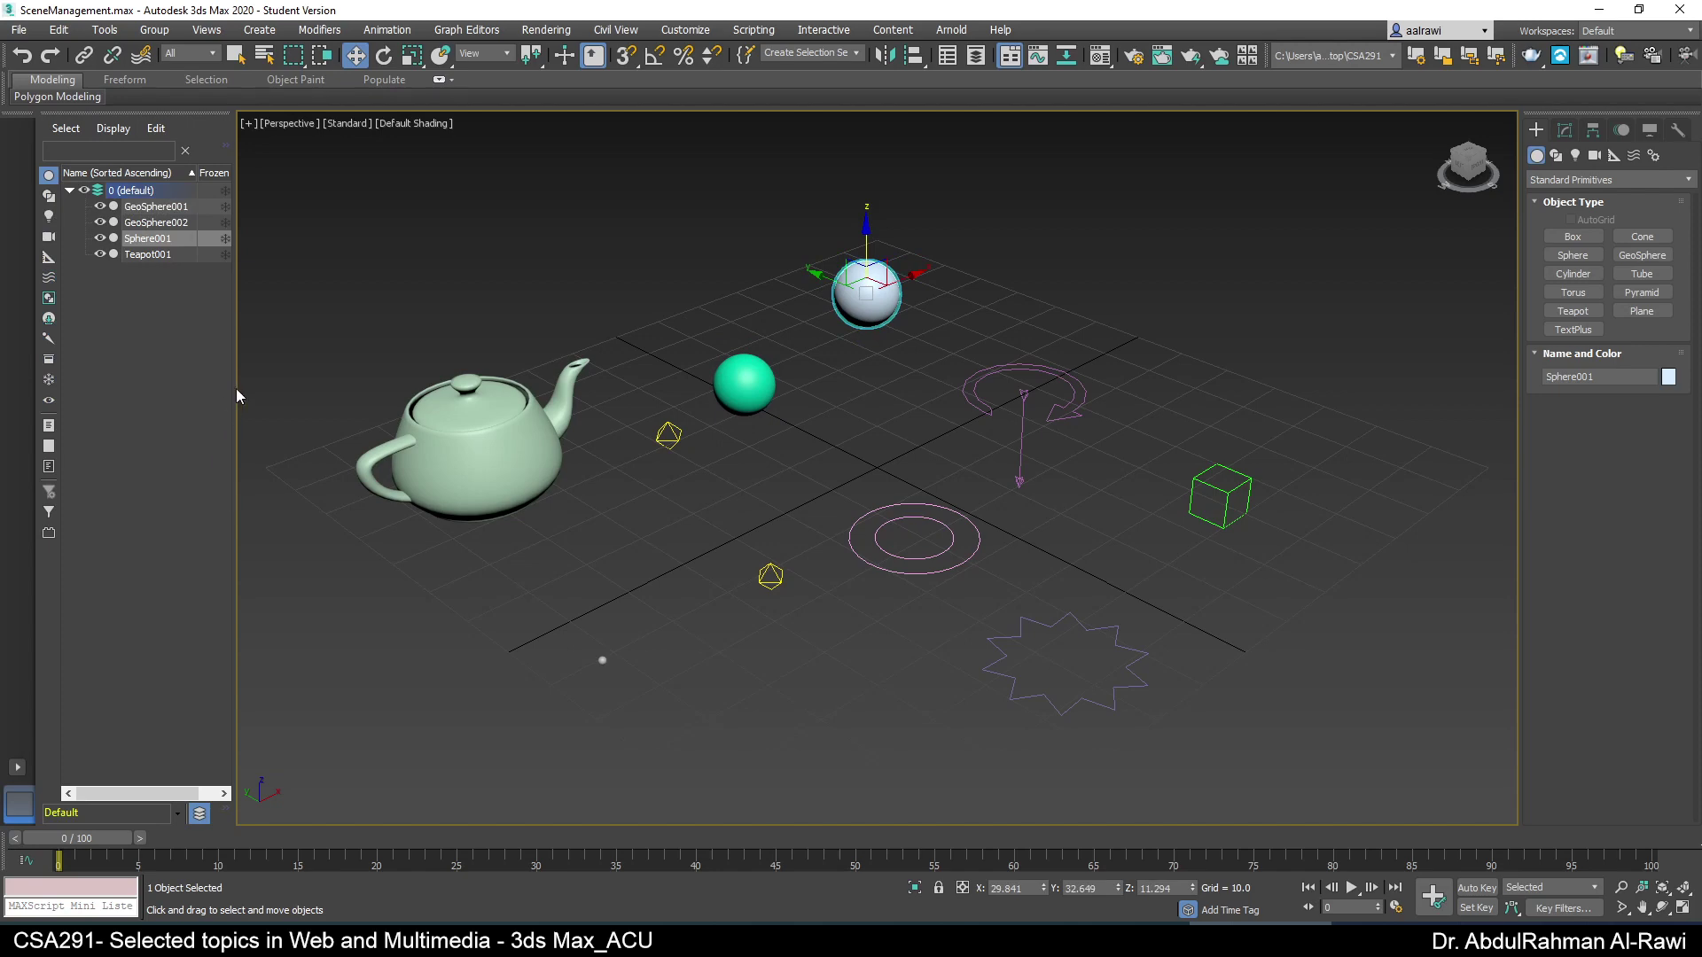
- Sort the widened Scene Explorer by hierarchy, and make GeoSphere002 a child of Teapot001
left_click_drag(236, 389, 256, 390)
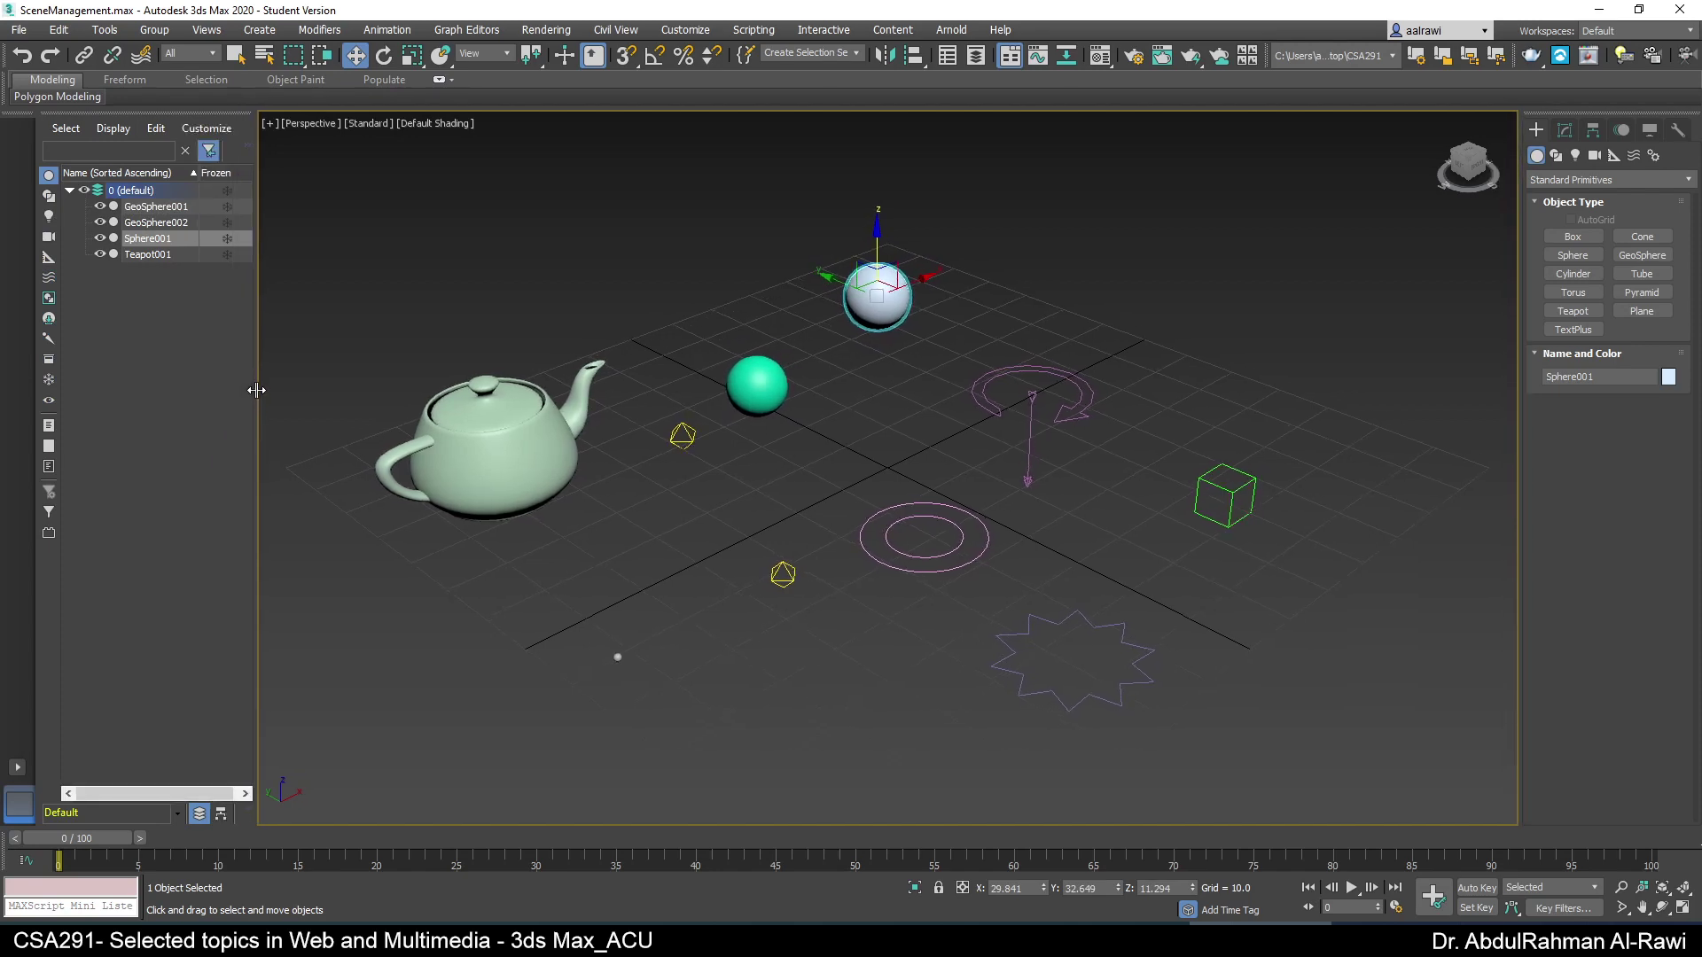
left_click(221, 813)
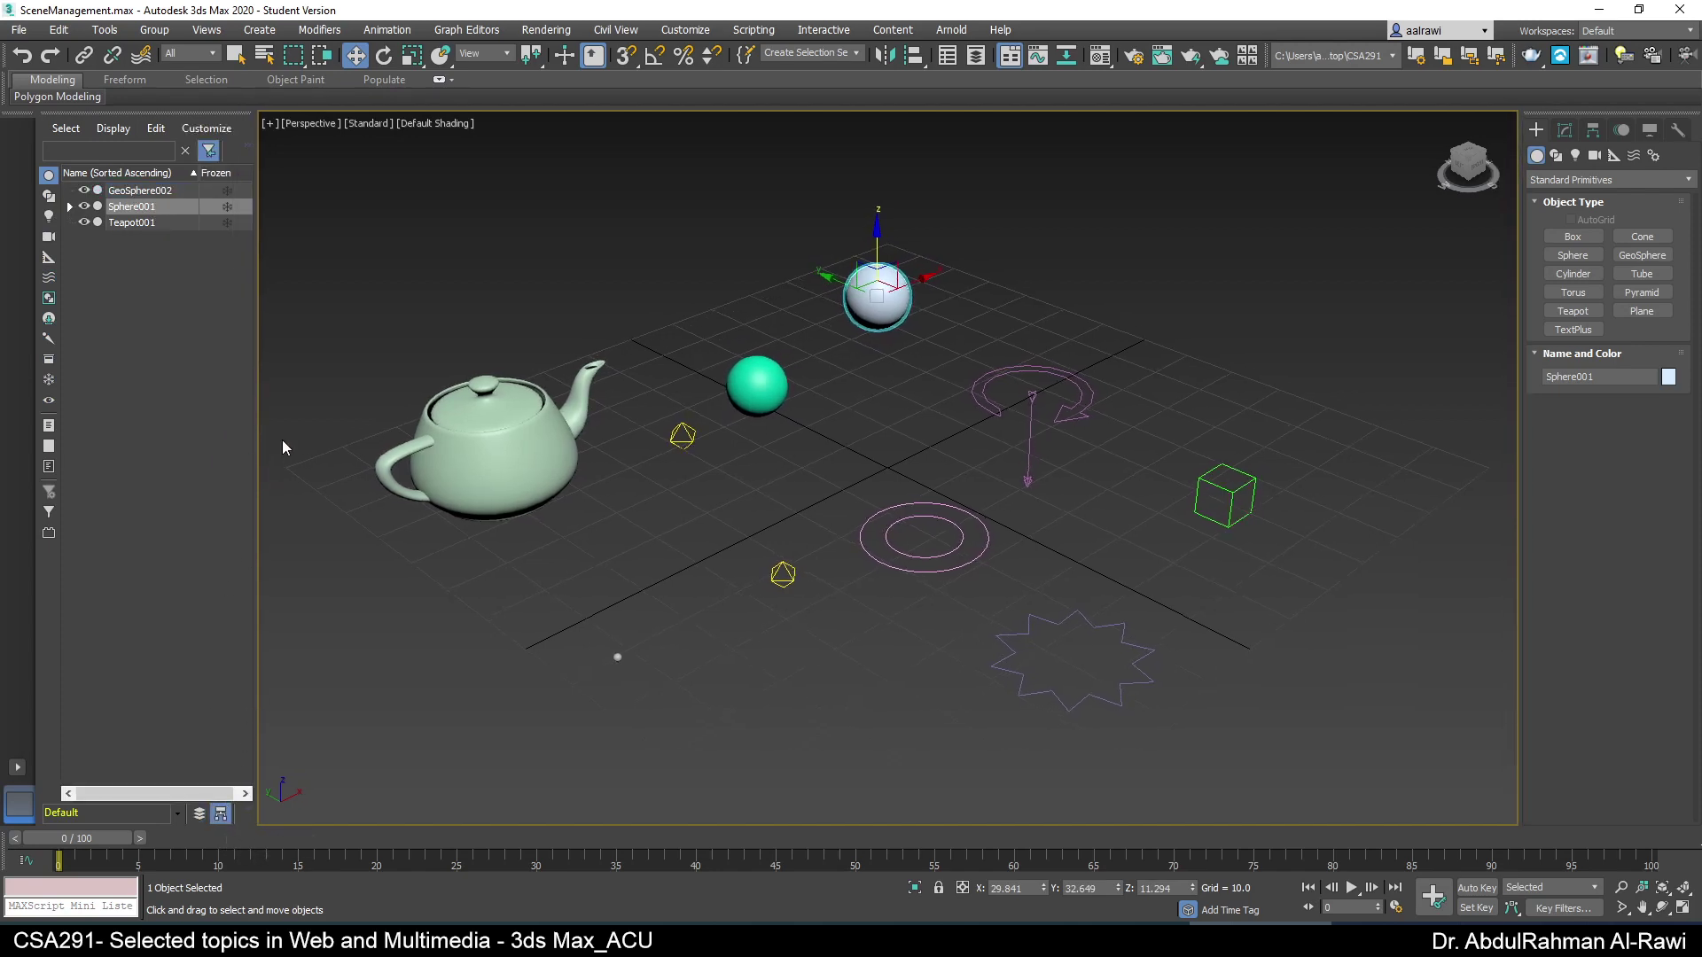
left_click_drag(257, 405, 263, 403)
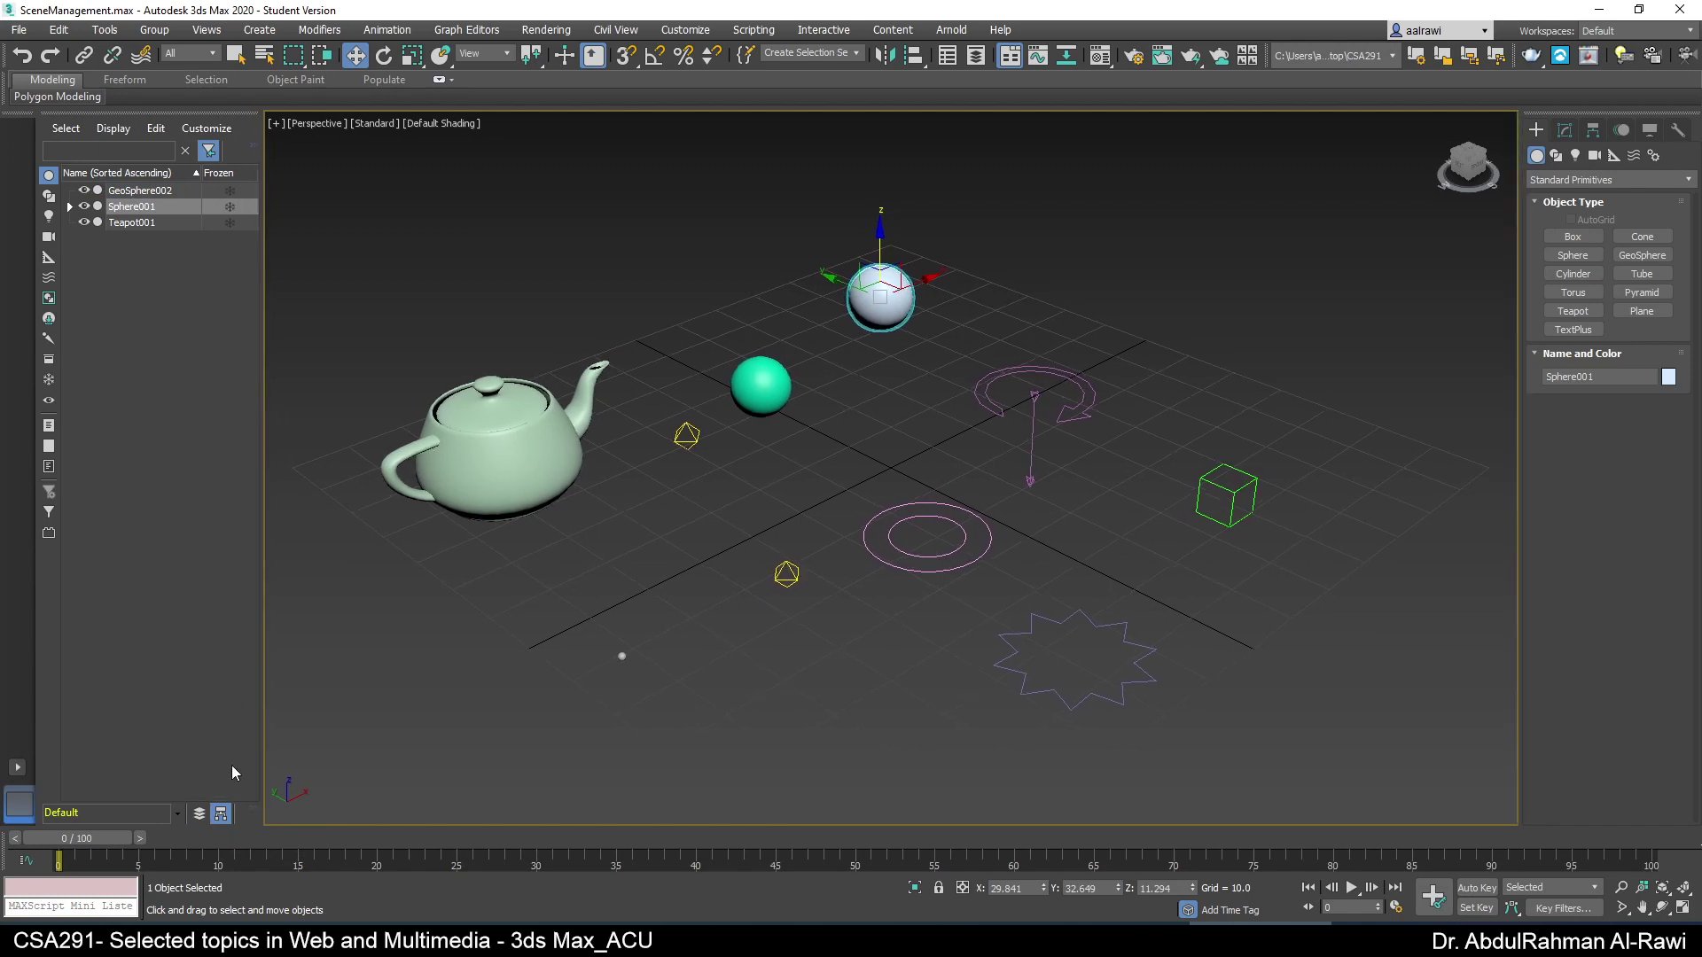
left_click(70, 206)
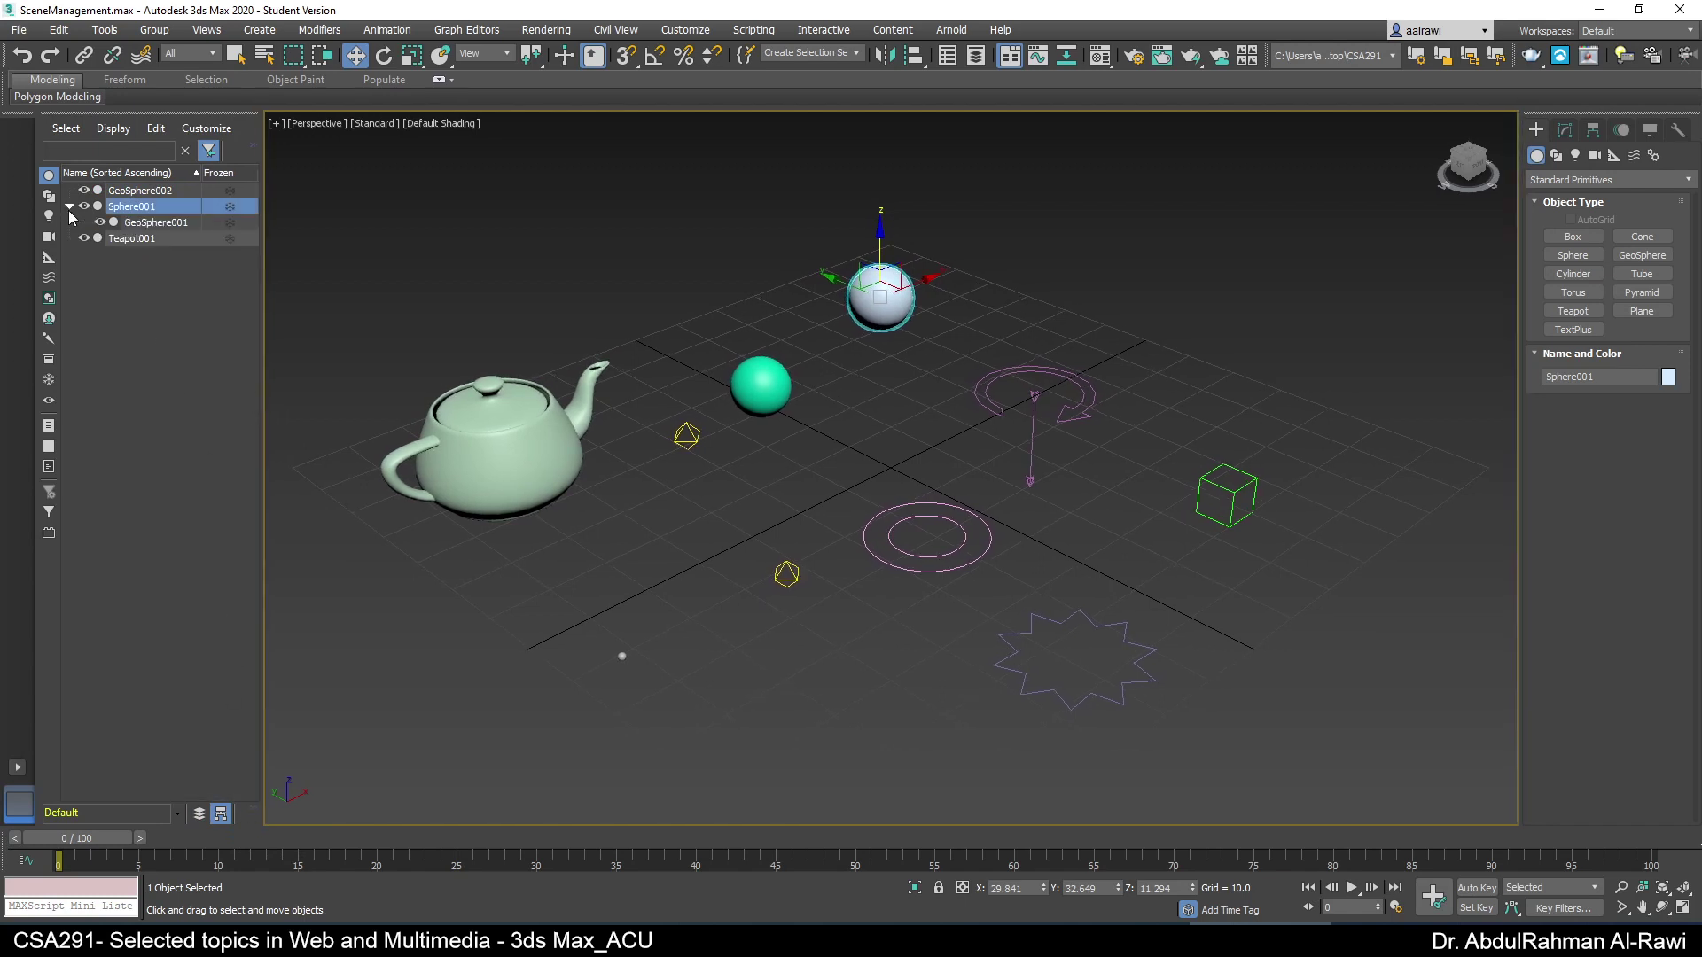
left_click_drag(138, 191, 156, 238)
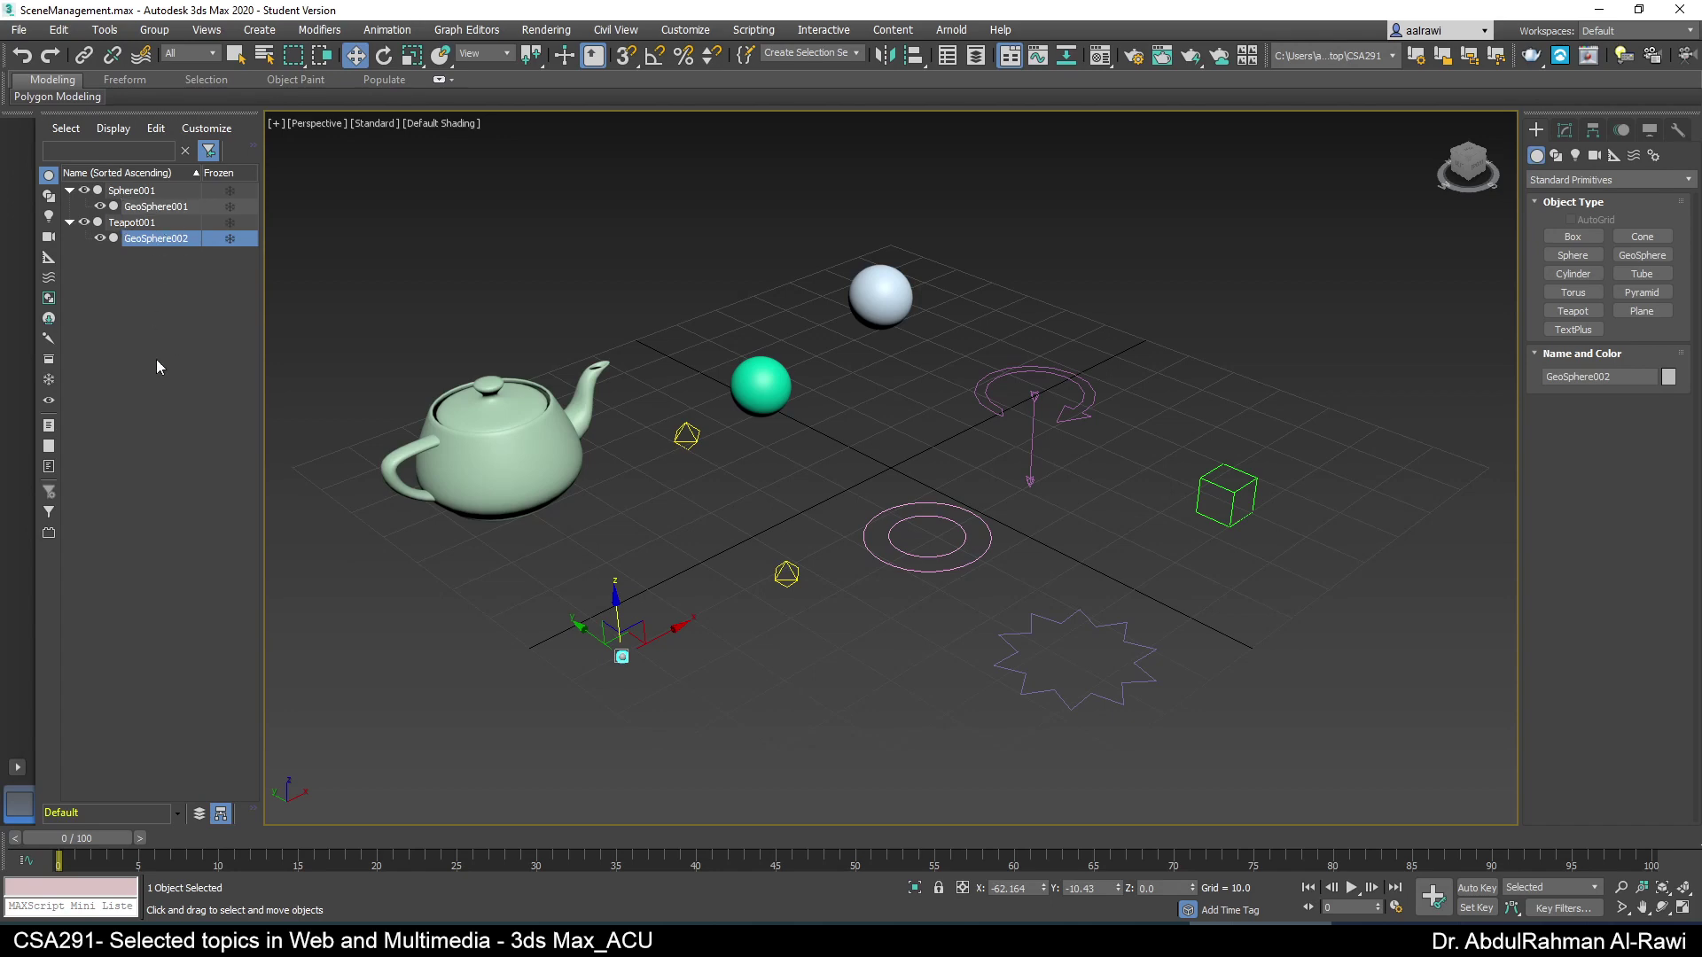
- Switch to the exam objectives PDF in Acrobat to check the hierarchy objective, and return to 3ds Max
key("alt+Tab")
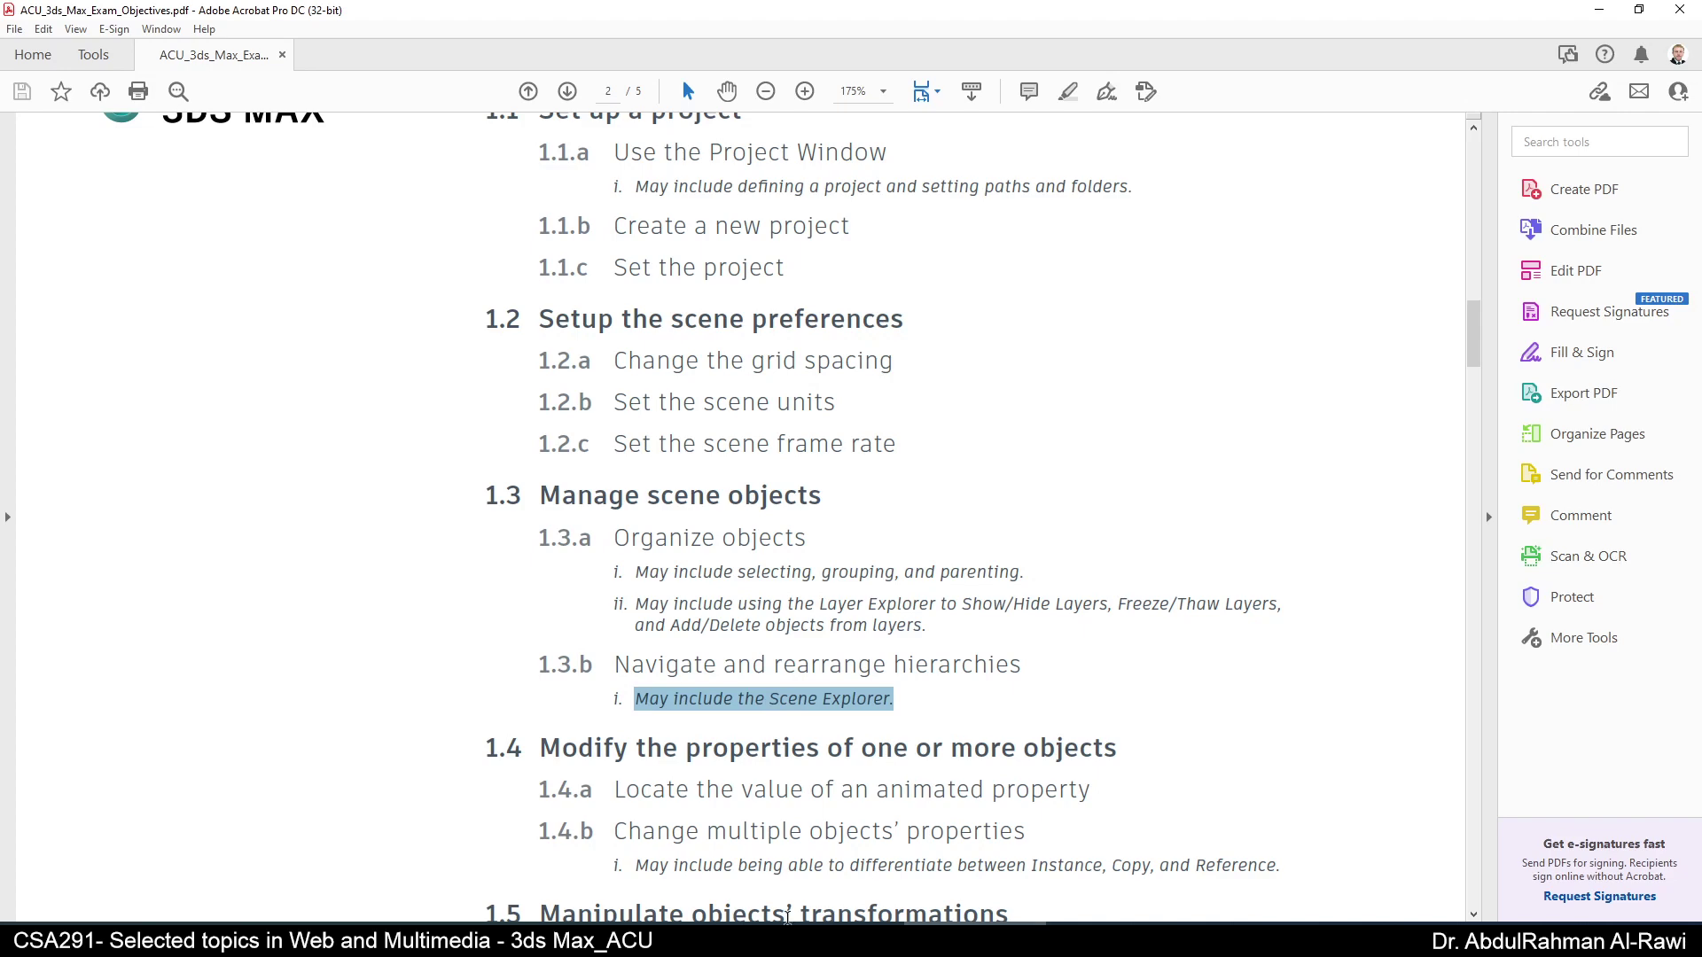
left_click(1114, 938)
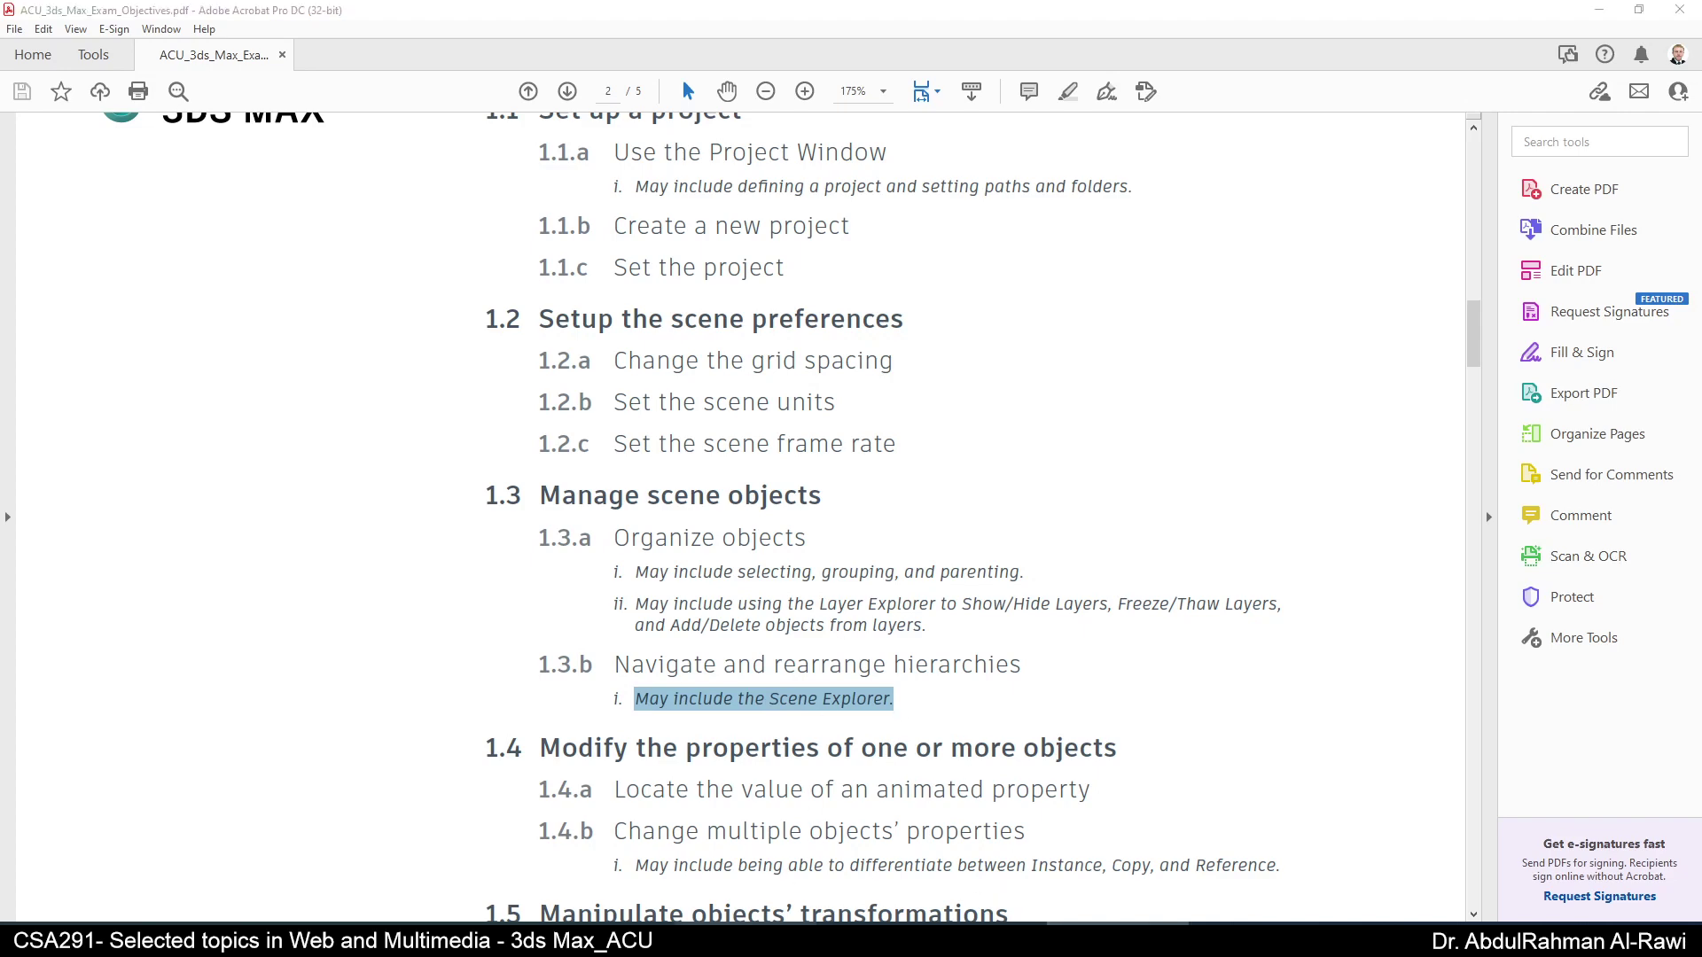
left_click(1228, 936)
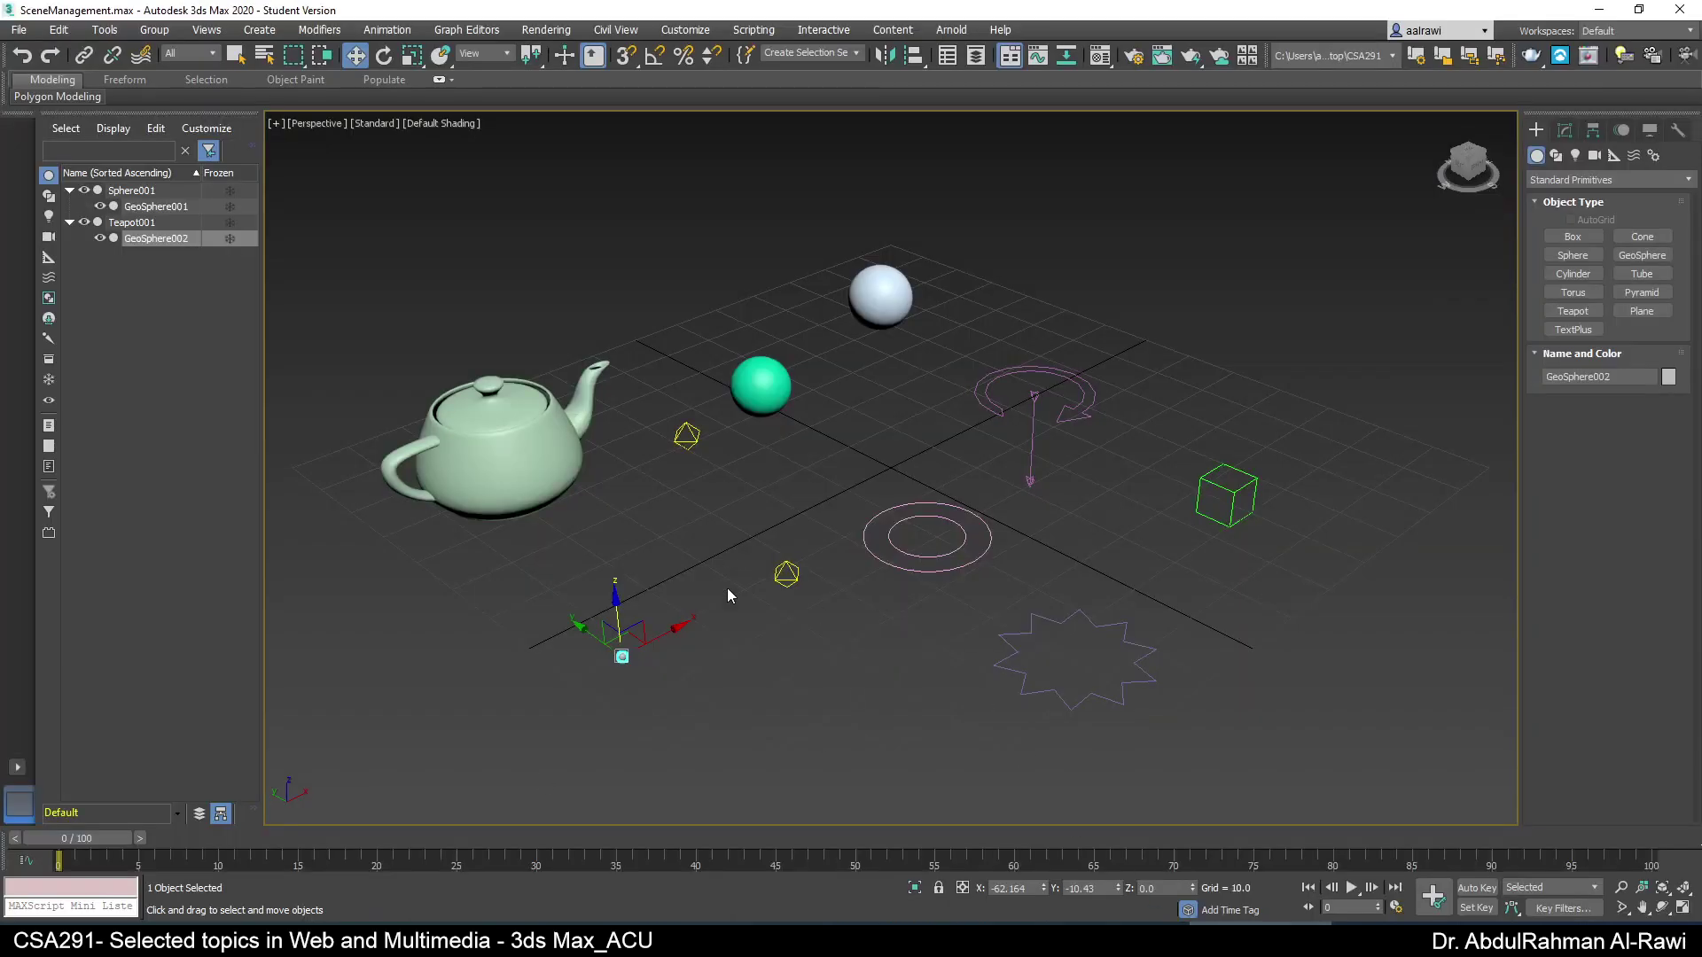
- Turn the Keyboard Shortcut Override off and back on
left_click_drag(722, 540, 560, 722)
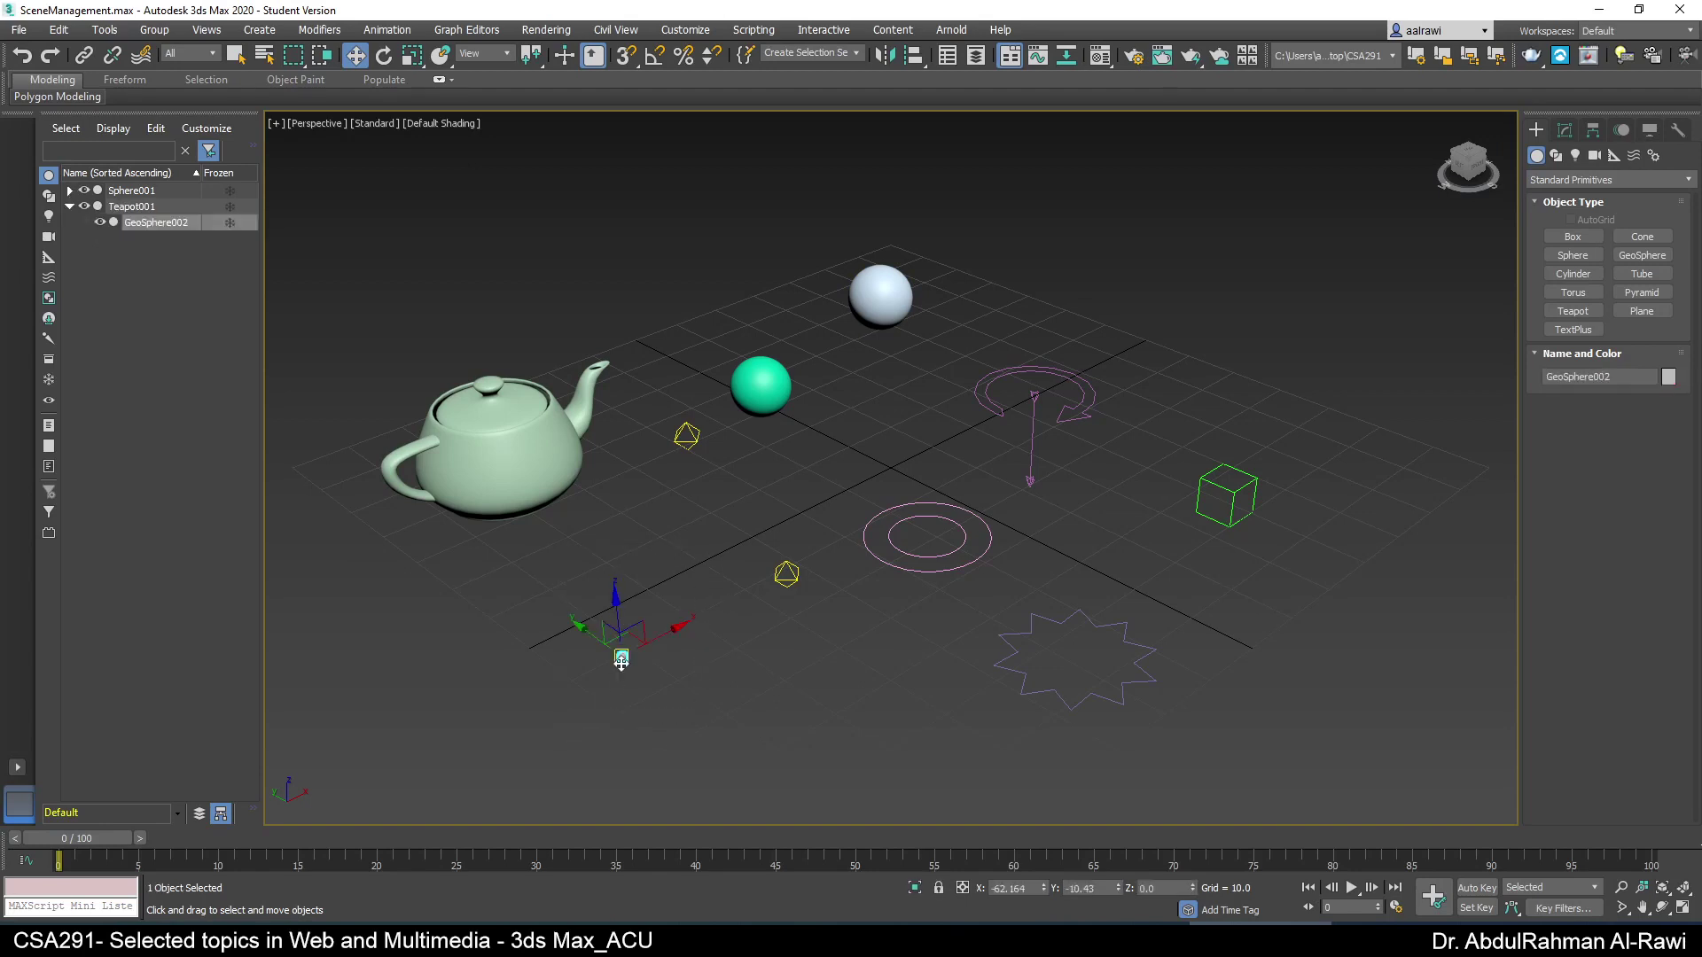
left_click(592, 61)
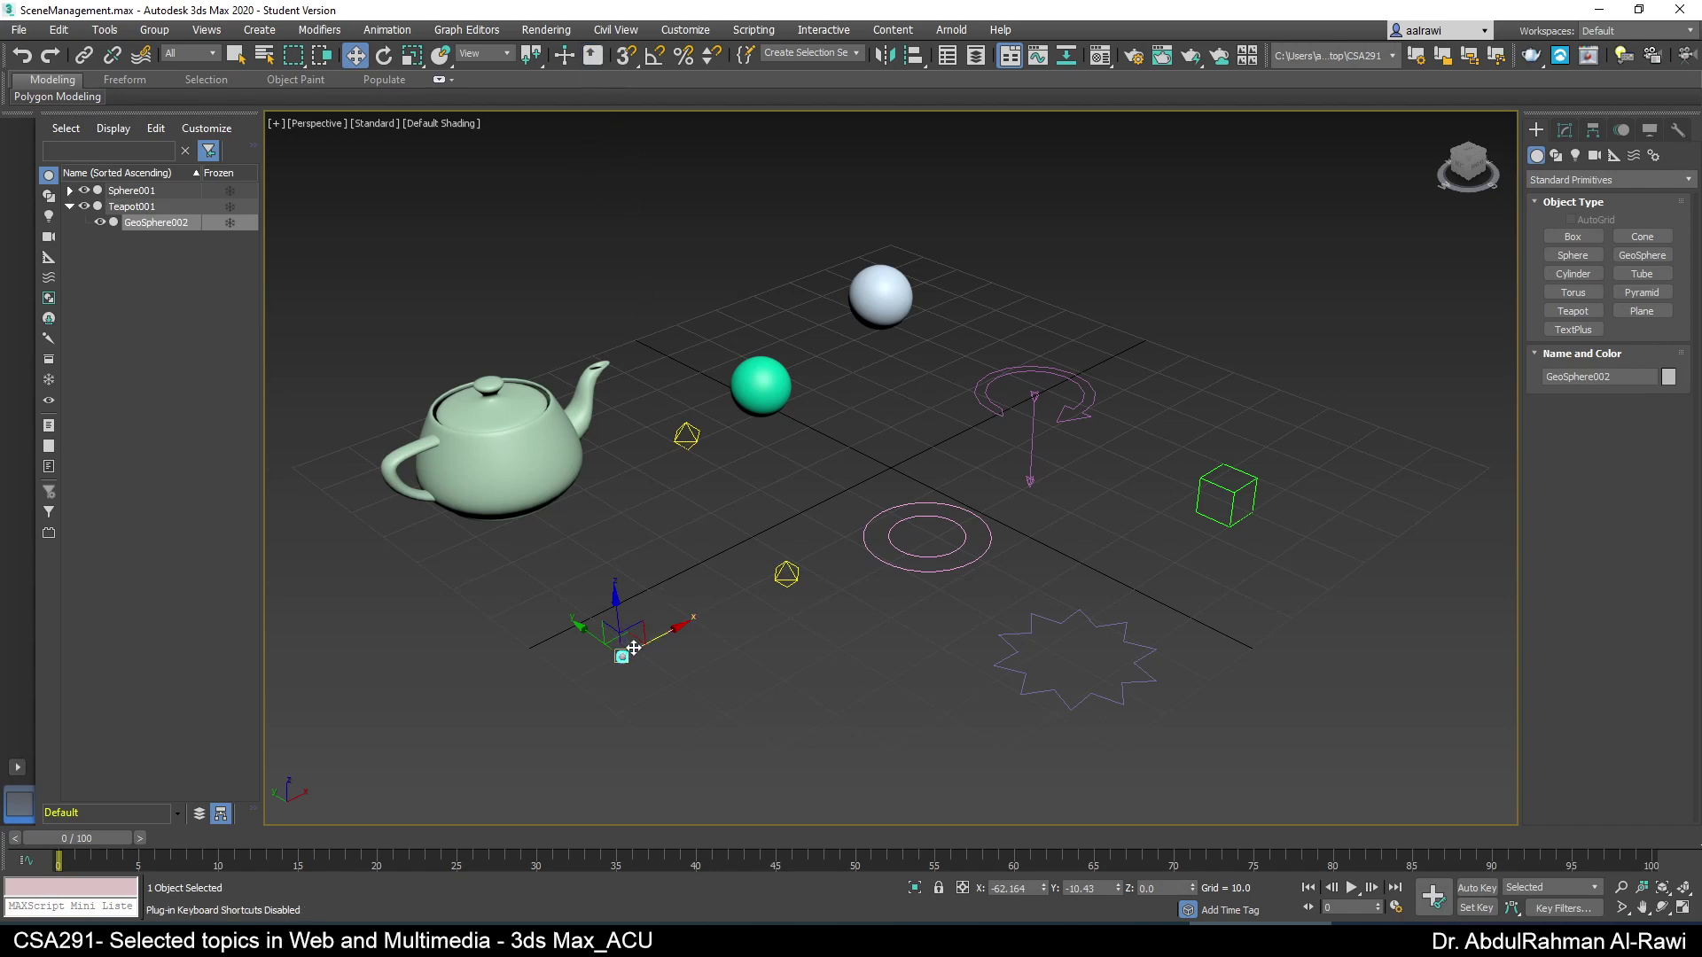
left_click(593, 56)
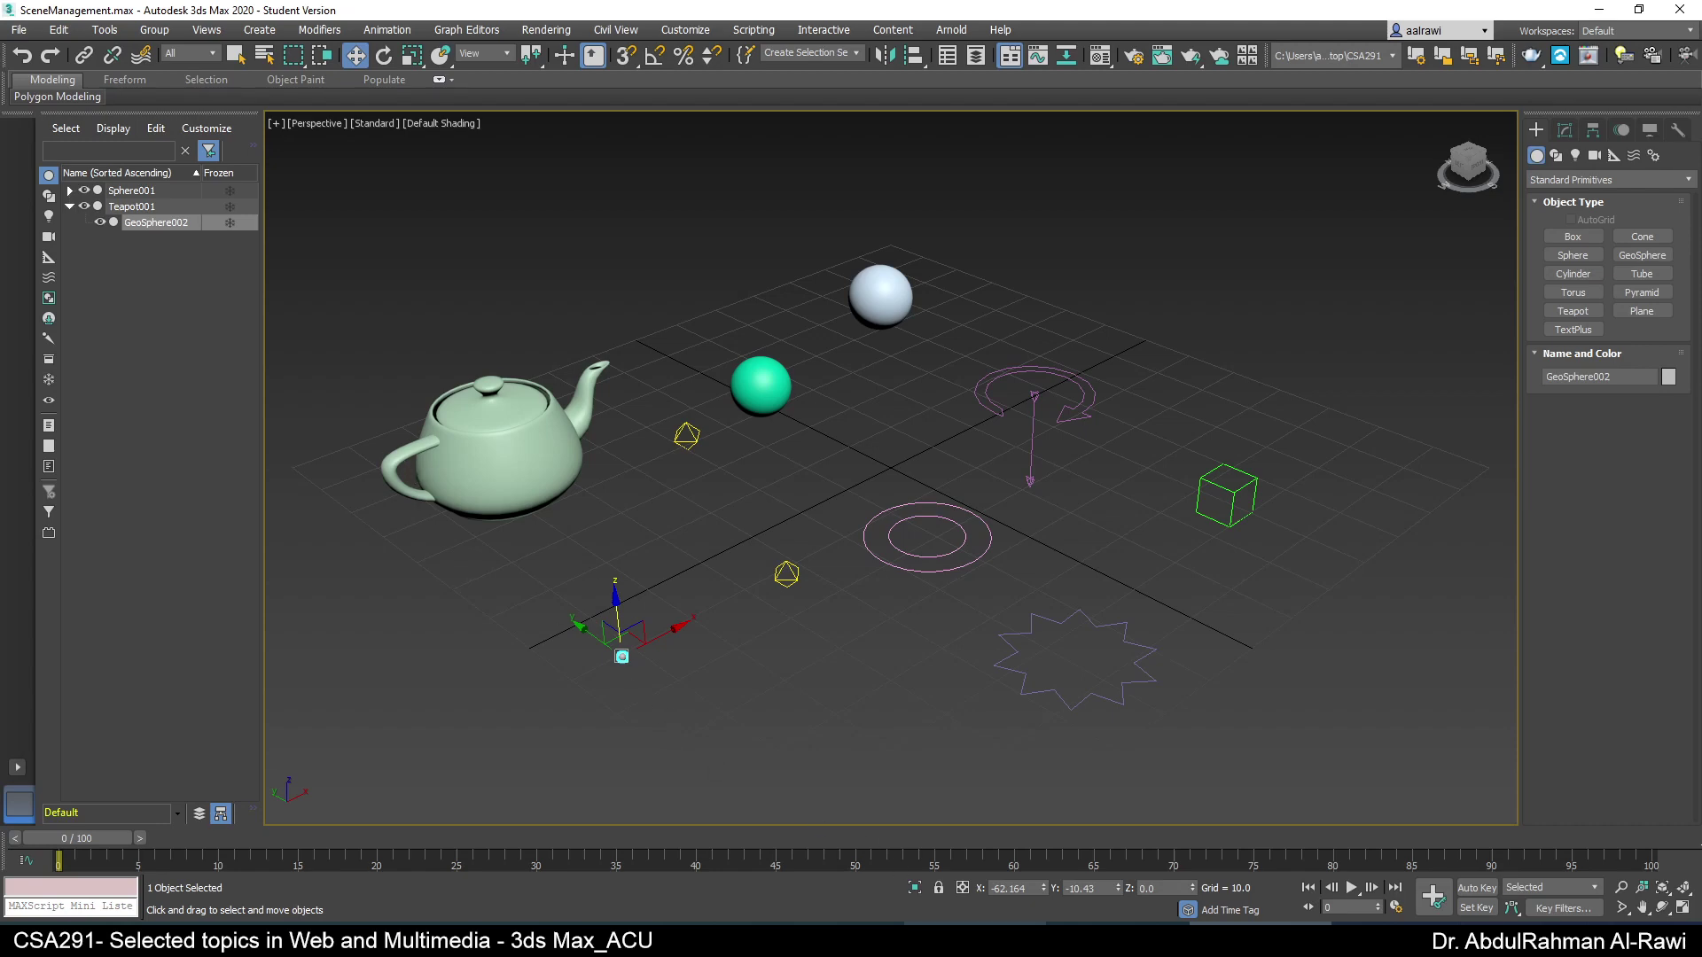
- Switch to the exam objectives PDF, highlight objectives 1.4 through 1.6 for review, and close the document to return to 3ds Max
key("alt+Tab")
scroll(1040, 502, "down", 4)
scroll(1041, 499, "down", 2)
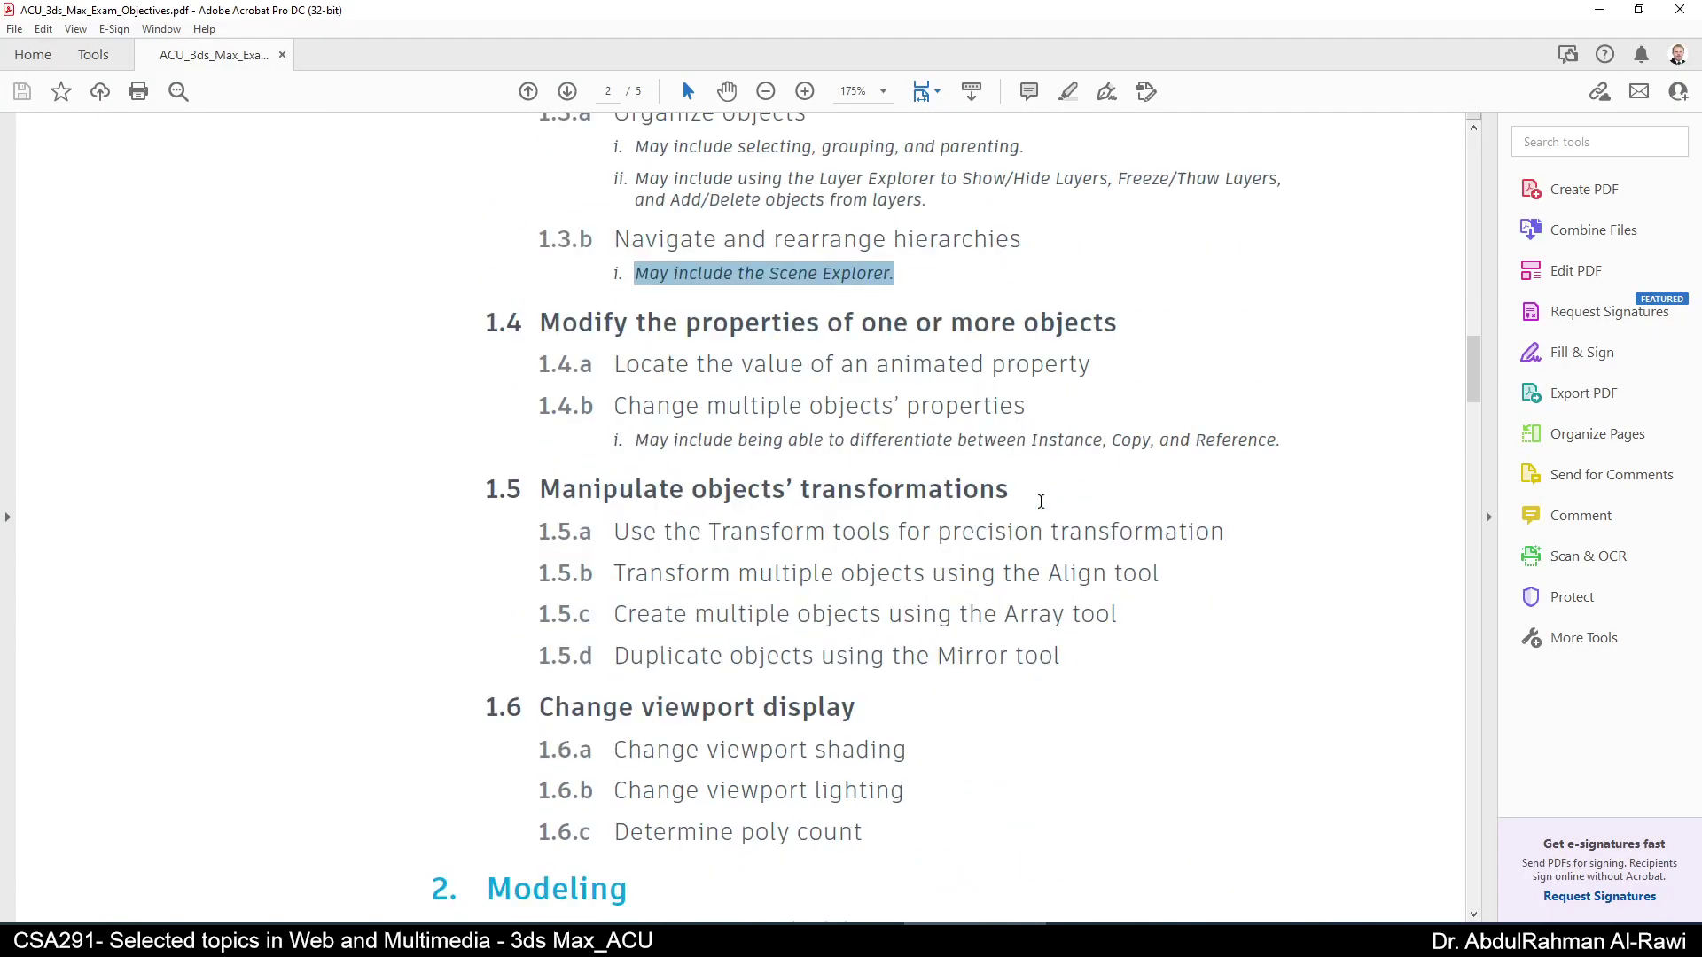
left_click(551, 263)
left_click_drag(550, 263, 871, 754)
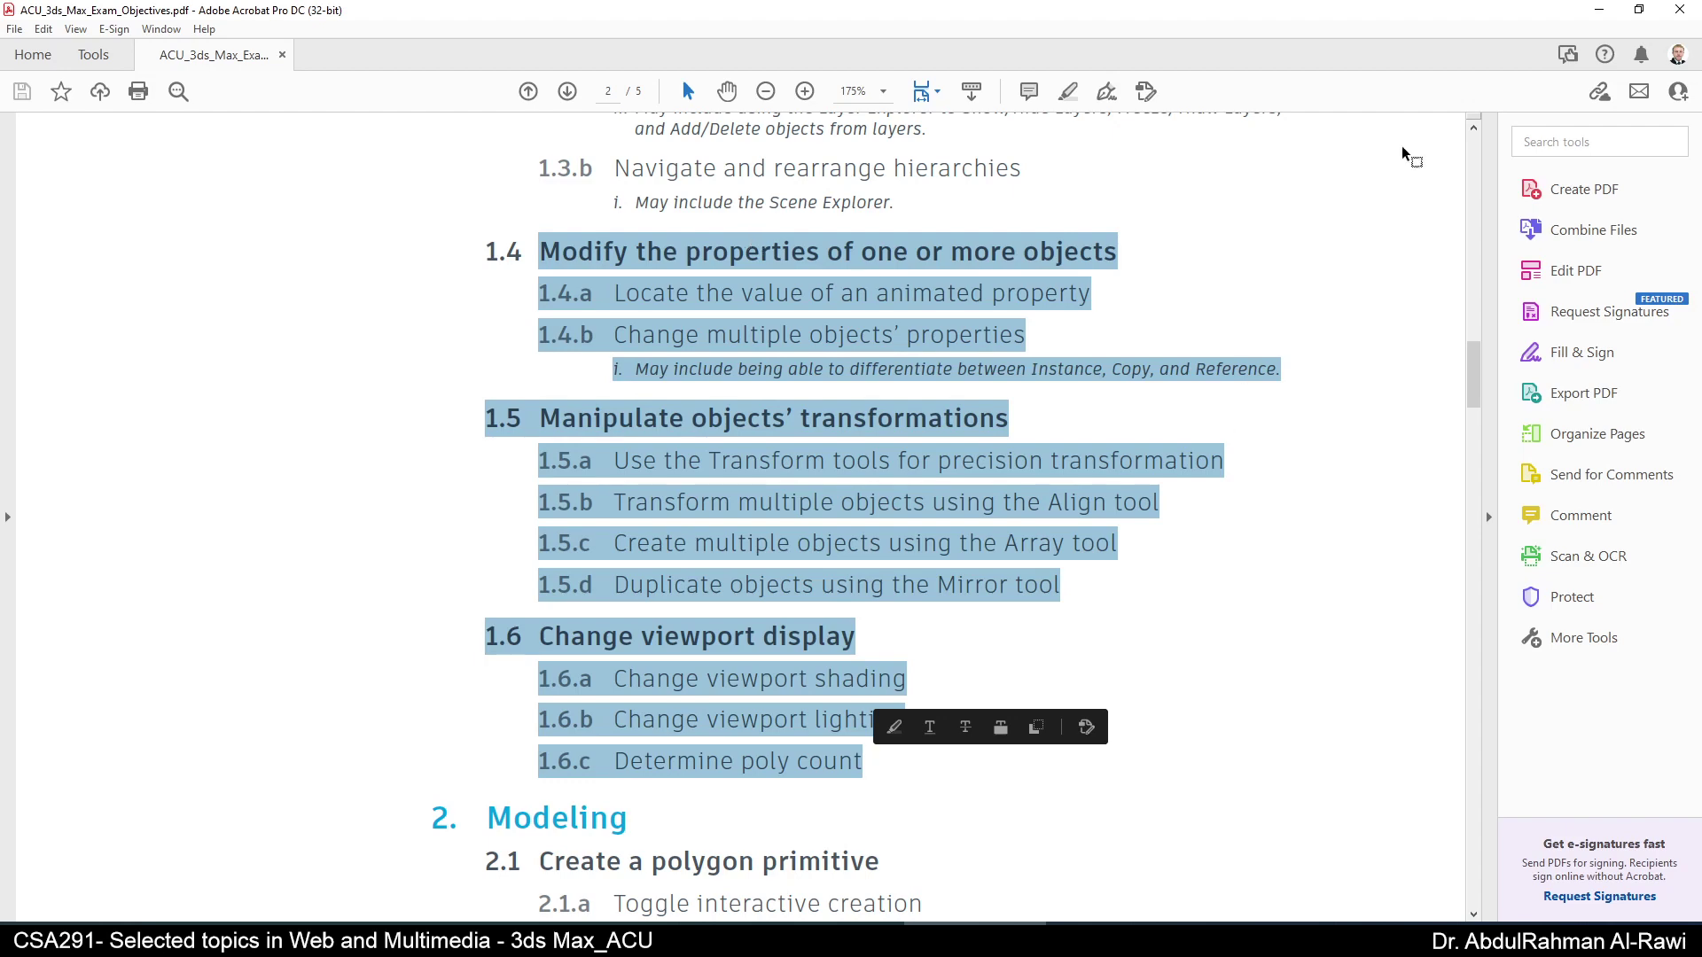
left_click(1675, 12)
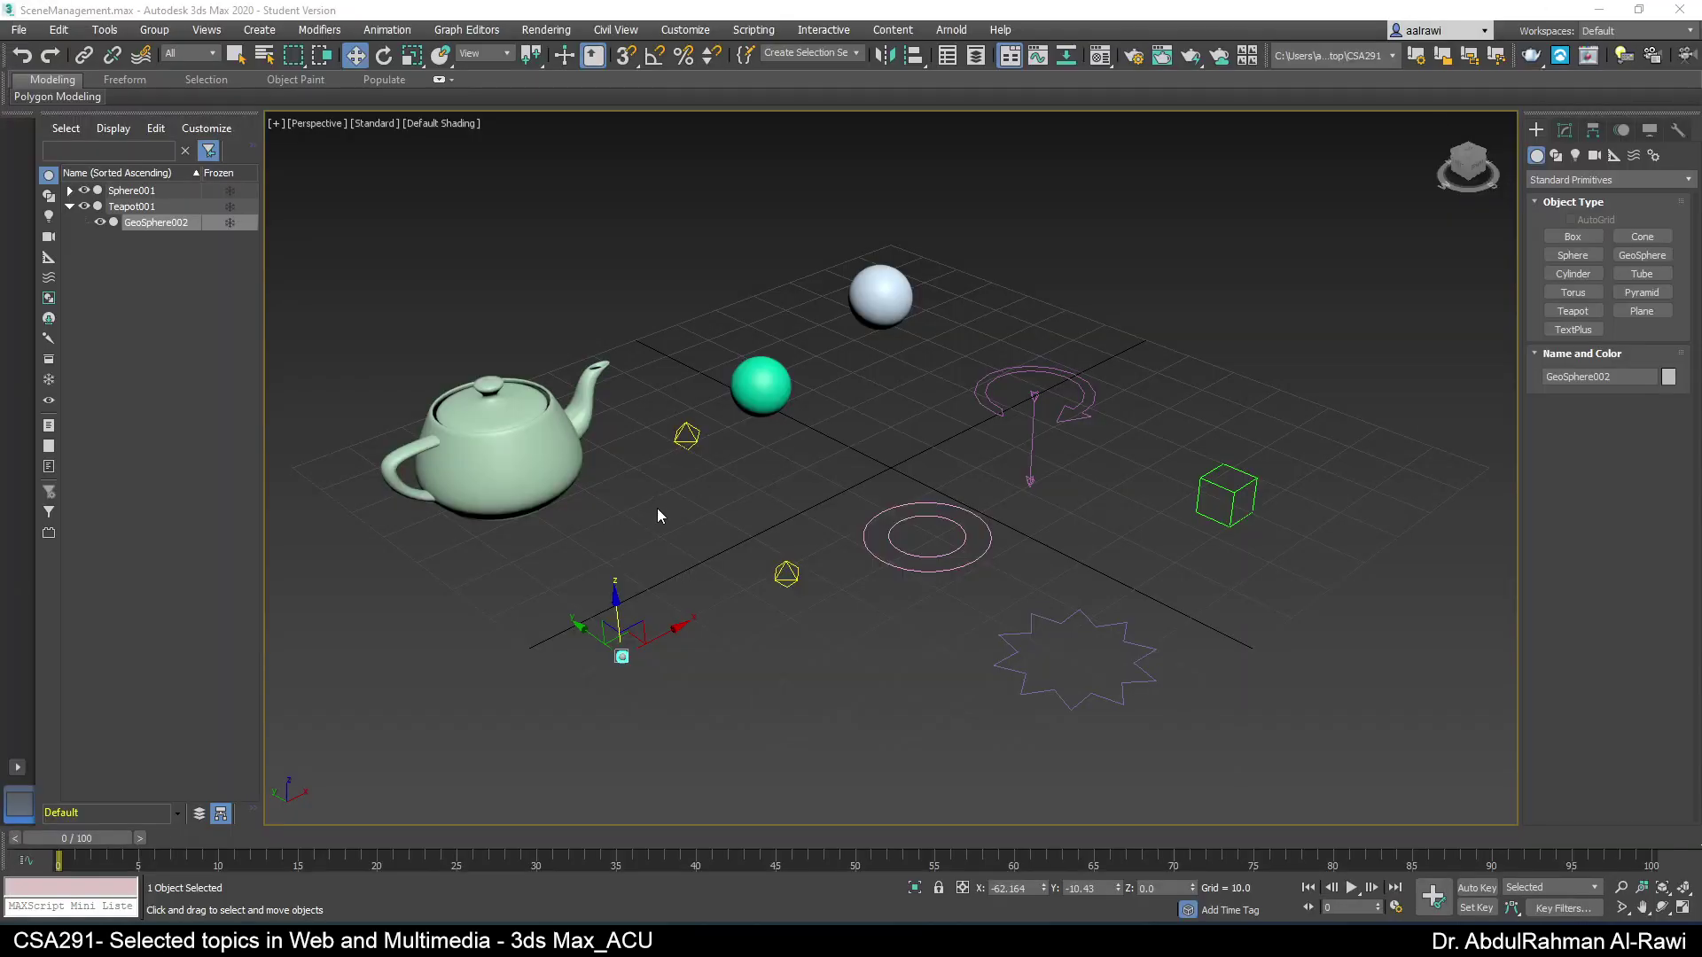